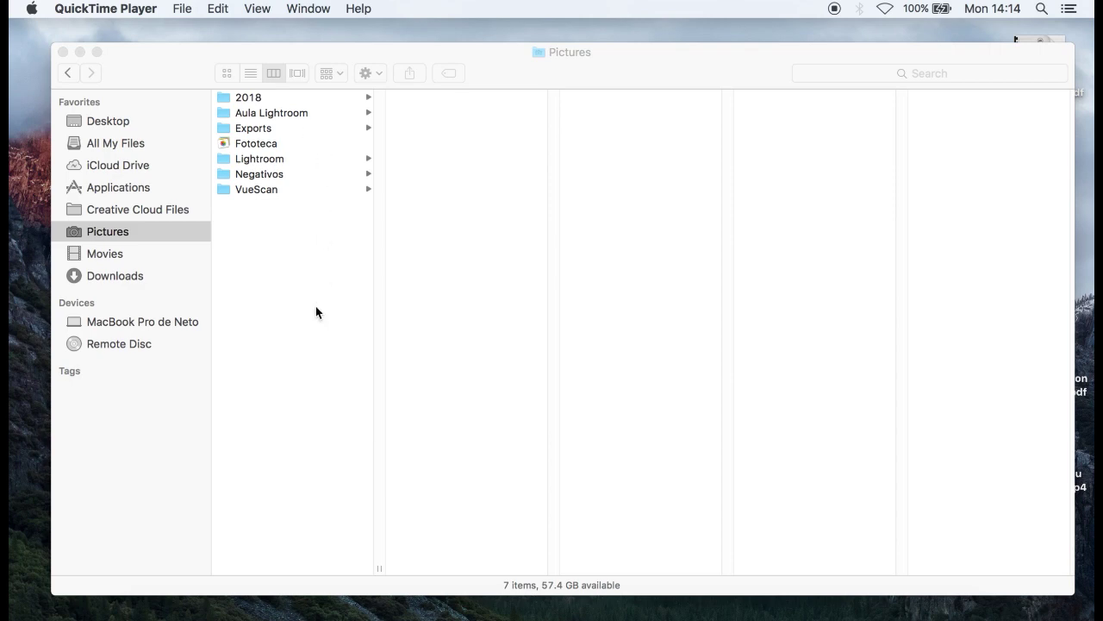
- Open the Aula Lightroom folder in Finder's Pictures column to browse its photos
left_click(292, 114)
left_click(297, 114)
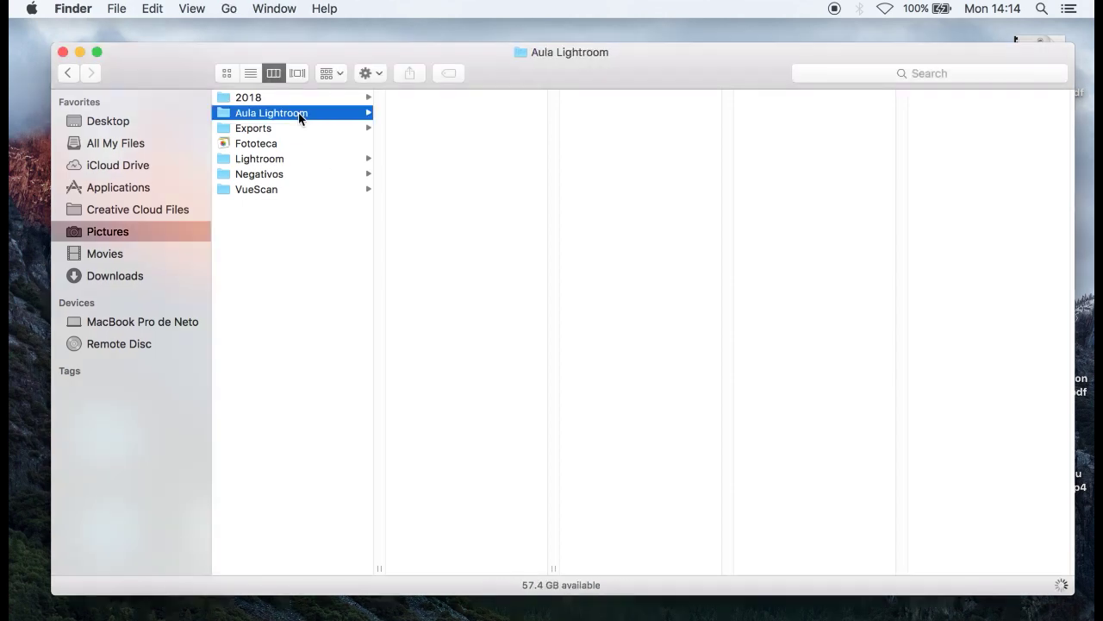
scroll(463, 219, "down", 1)
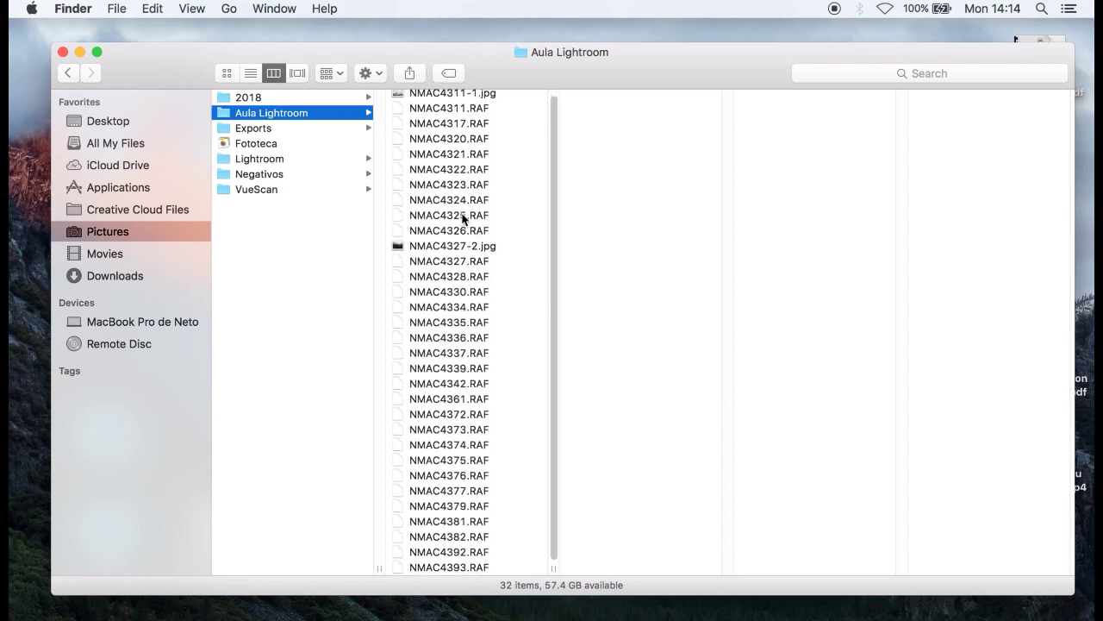
scroll(486, 248, "up", 1)
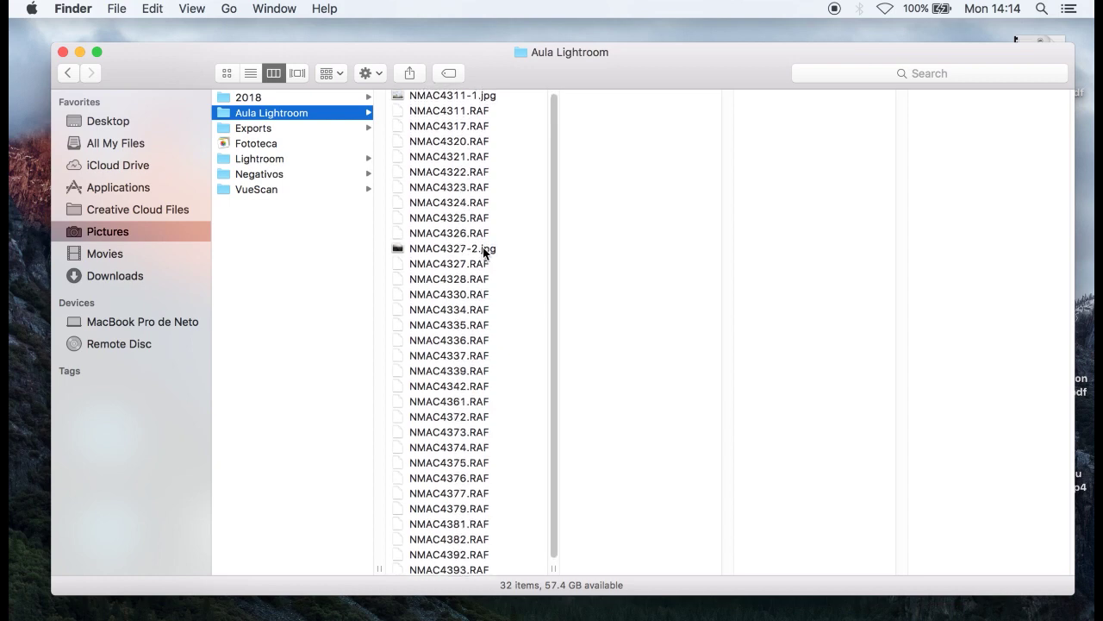
- Preview the RAF files NMAC4311 through NMAC4330, then launch Lightroom Classic
left_click(477, 110)
key("Down")
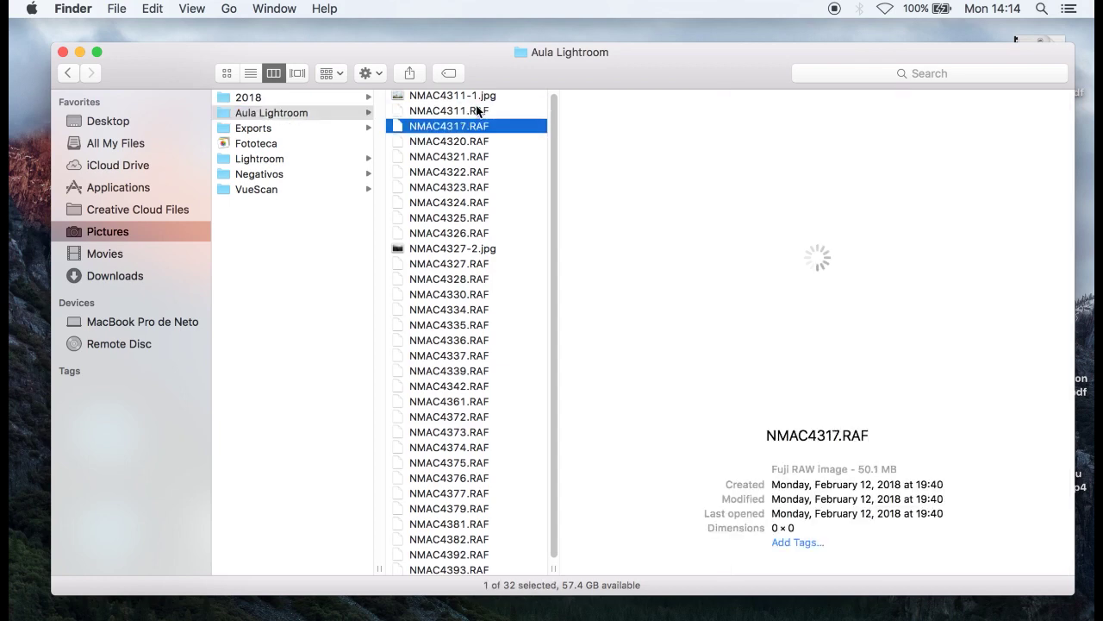
key("Down")
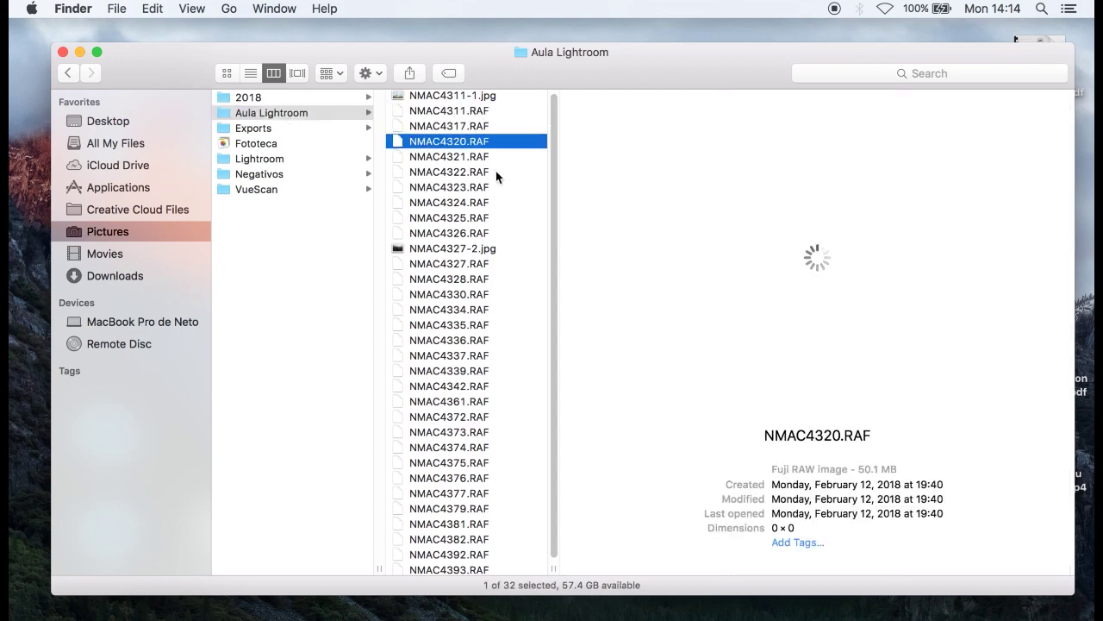
left_click(472, 174)
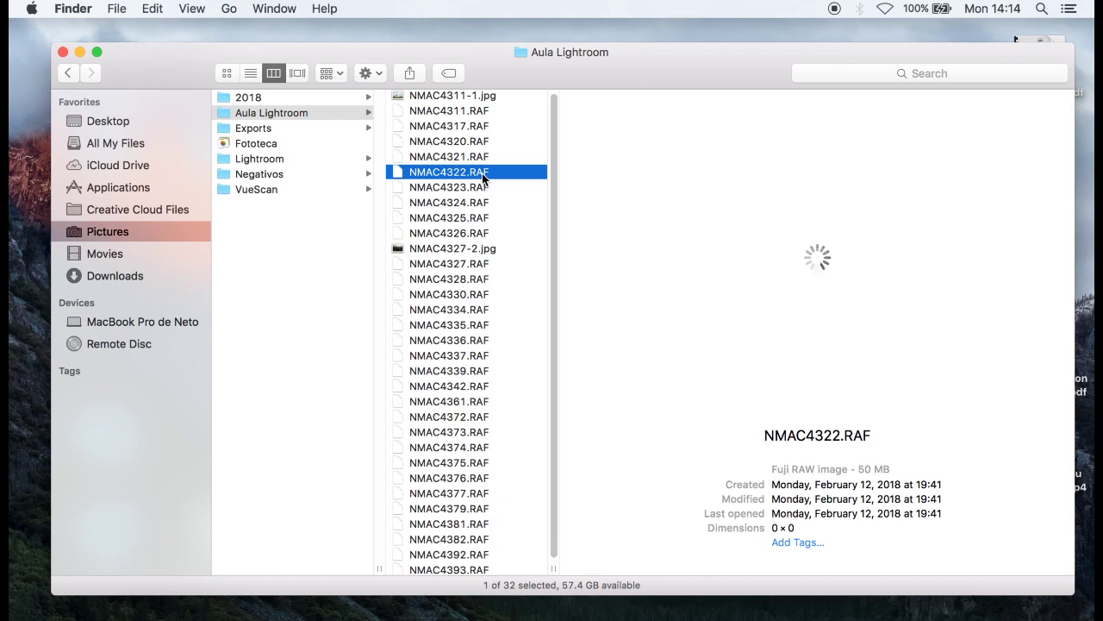
left_click(472, 294)
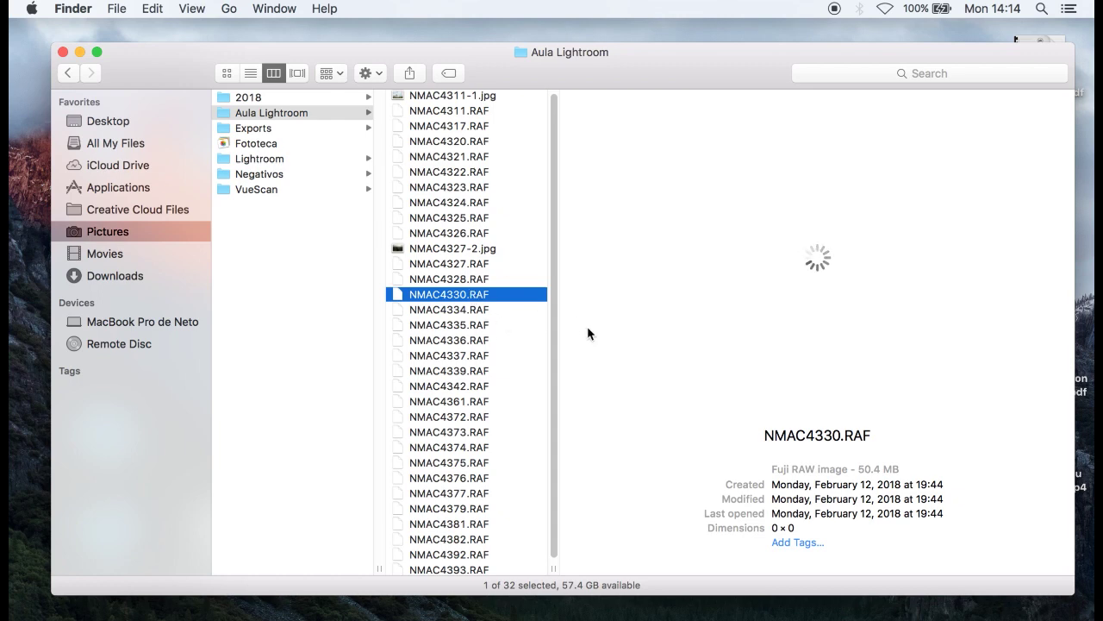
left_click(636, 617)
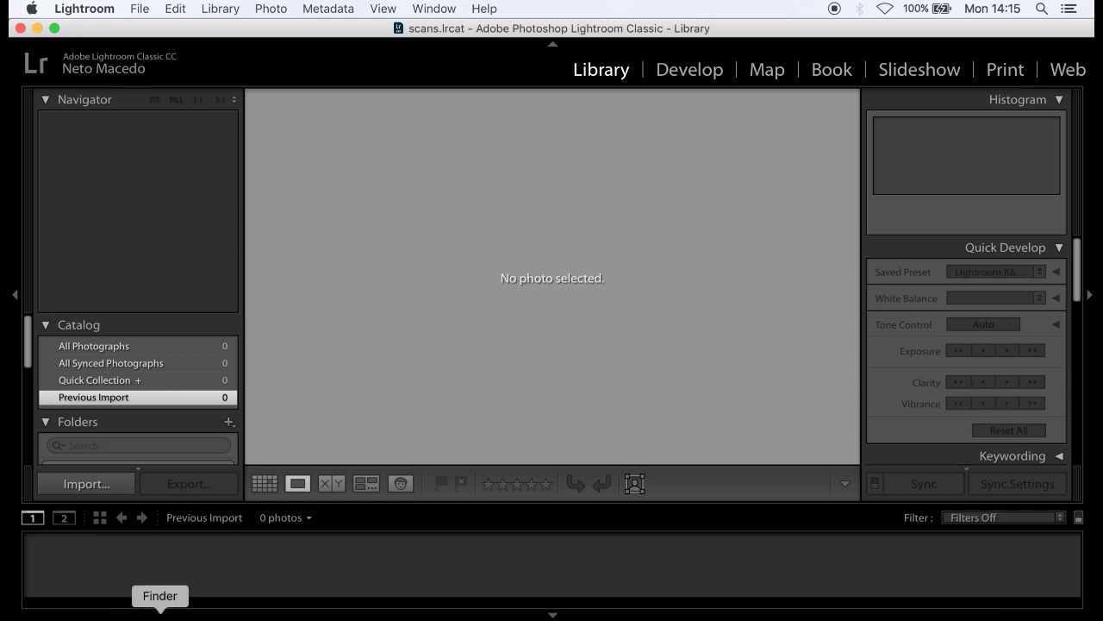
left_click(160, 614)
left_click(454, 187)
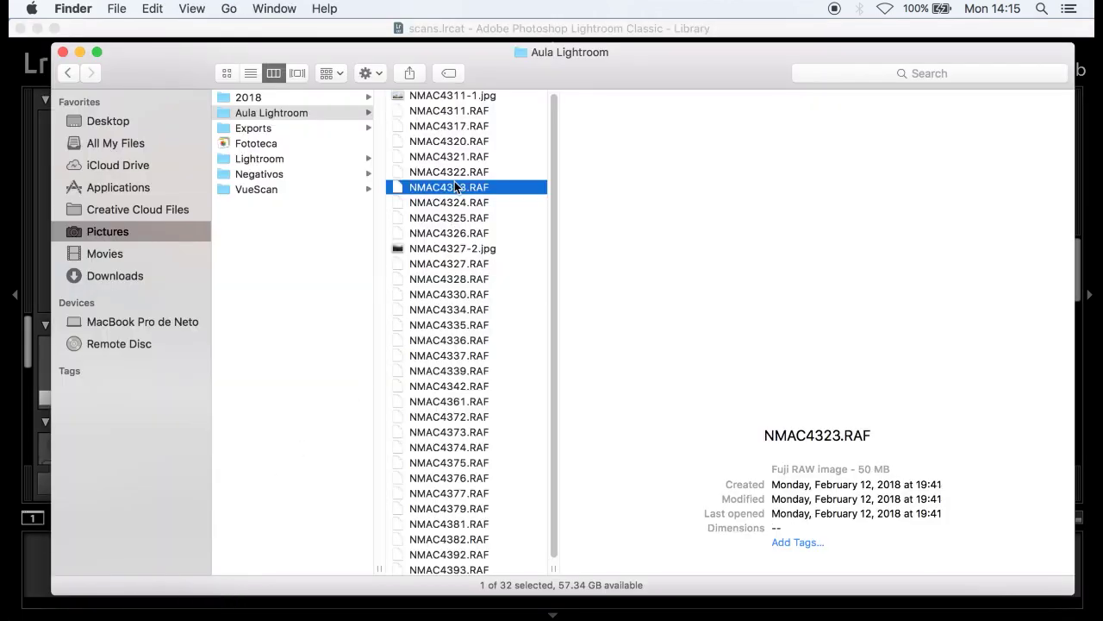
key("Up")
key("Up")
key("Up")
key("Up")
key("Up")
key("Down")
key("Down")
left_click(501, 99)
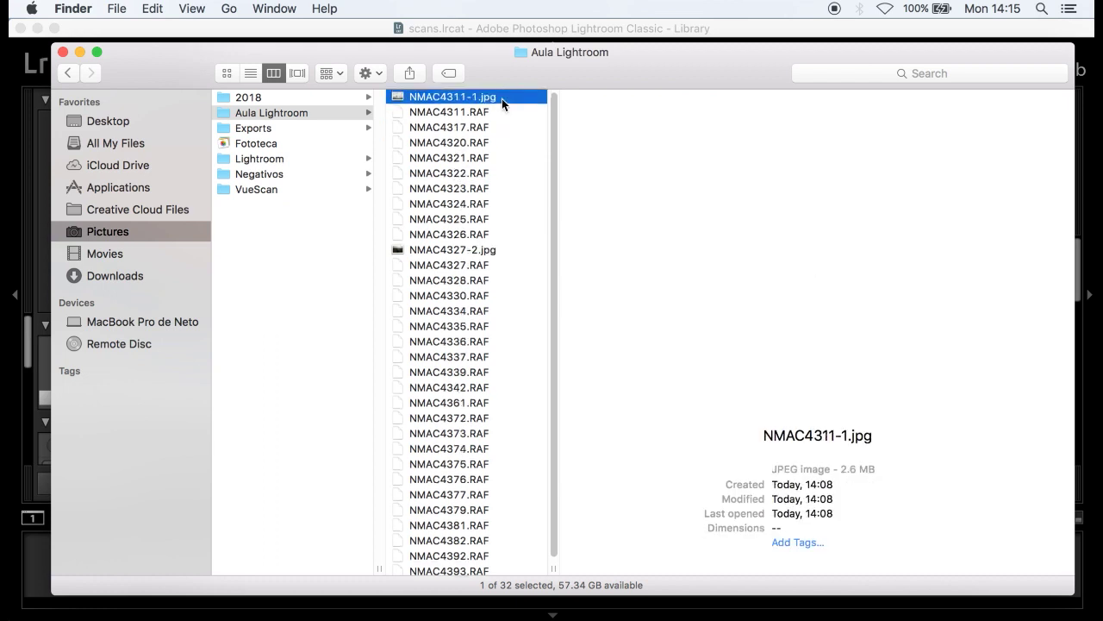
left_click(480, 250)
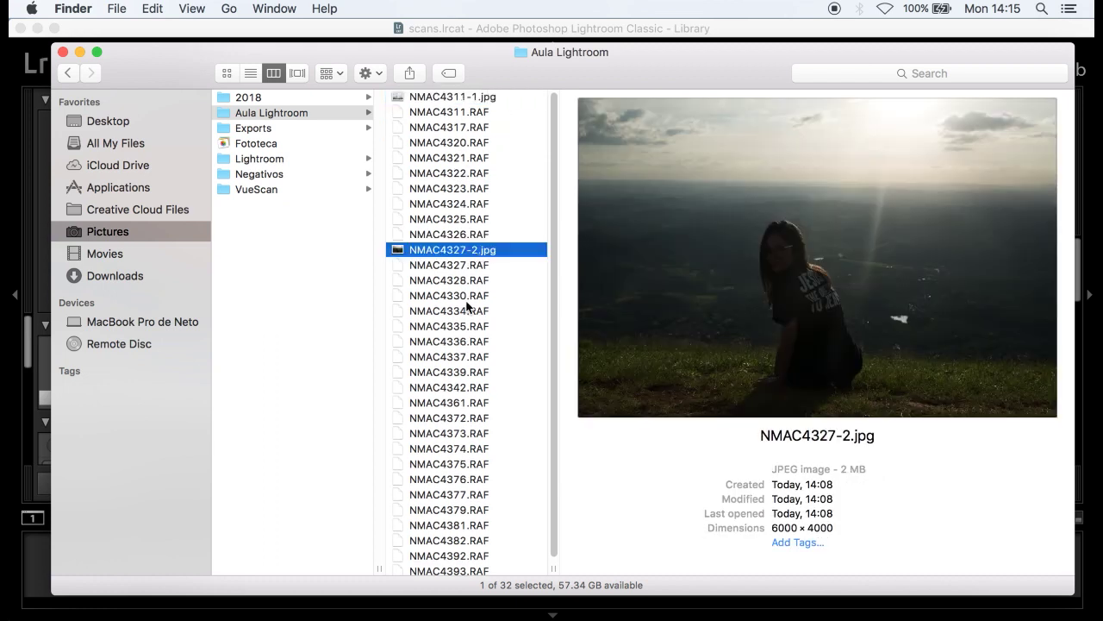
left_click(467, 297)
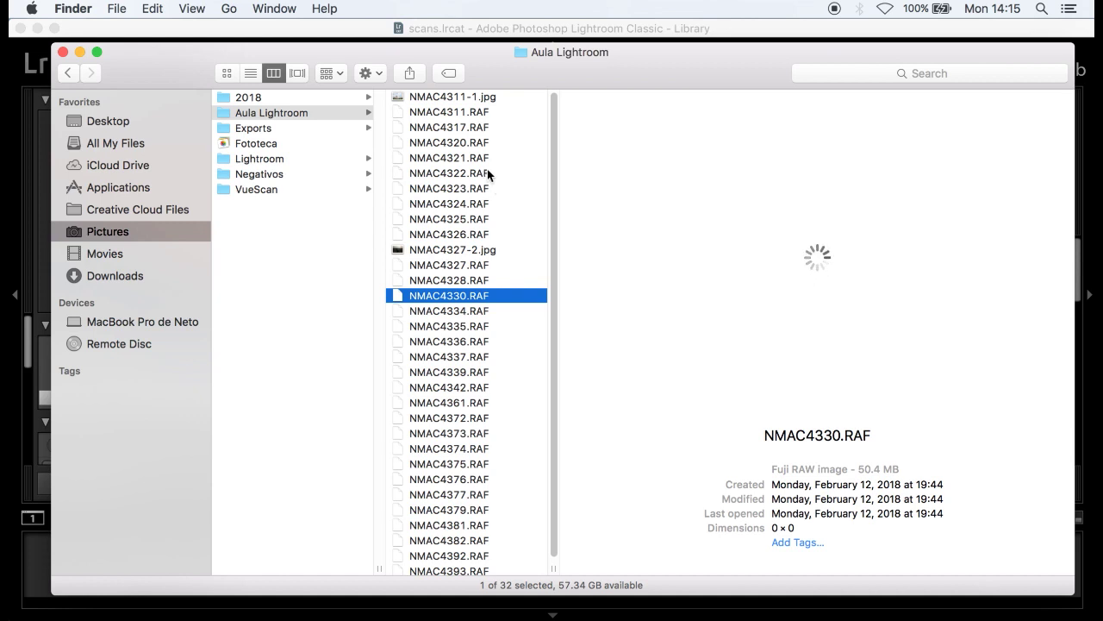
left_click(477, 144)
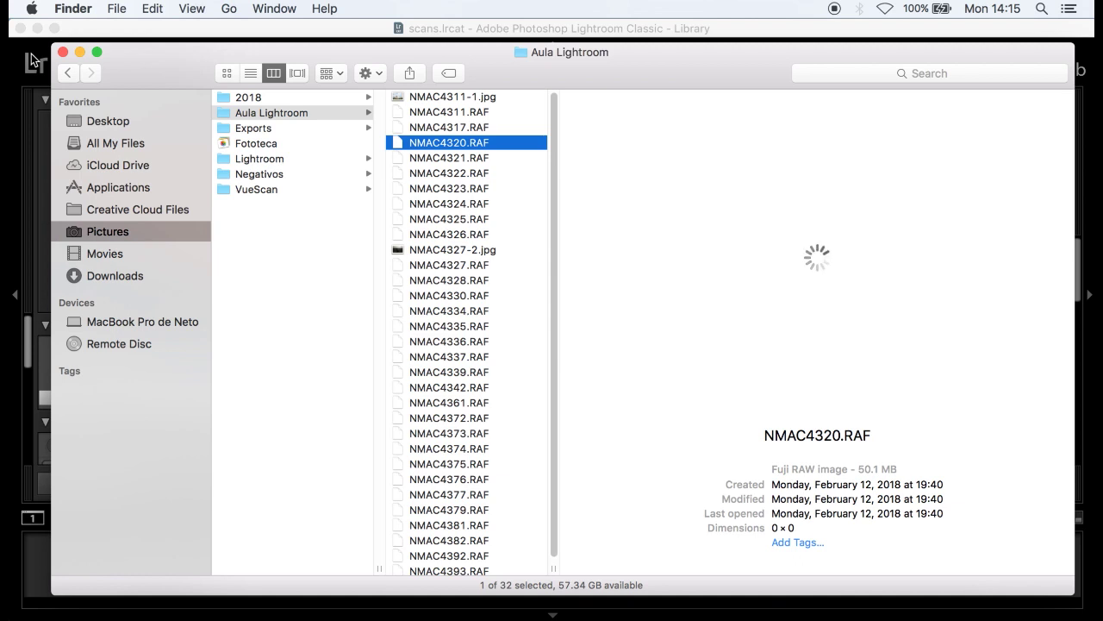
left_click(33, 60)
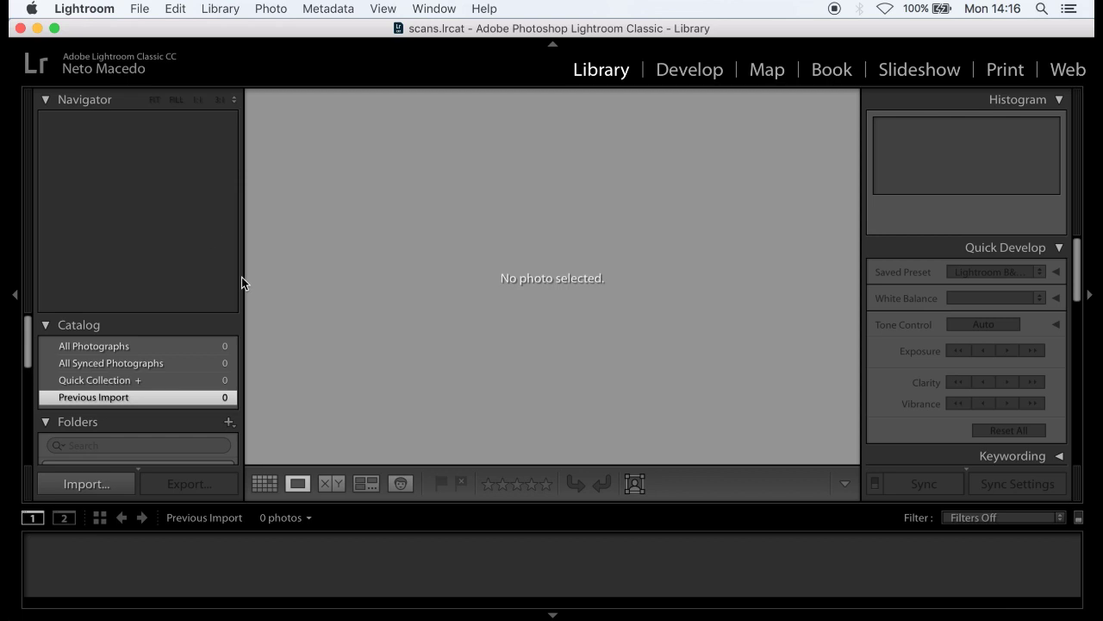
- Create a new catalog named aula_lightroom inside Pictures > Aula Lightroom
left_click(142, 9)
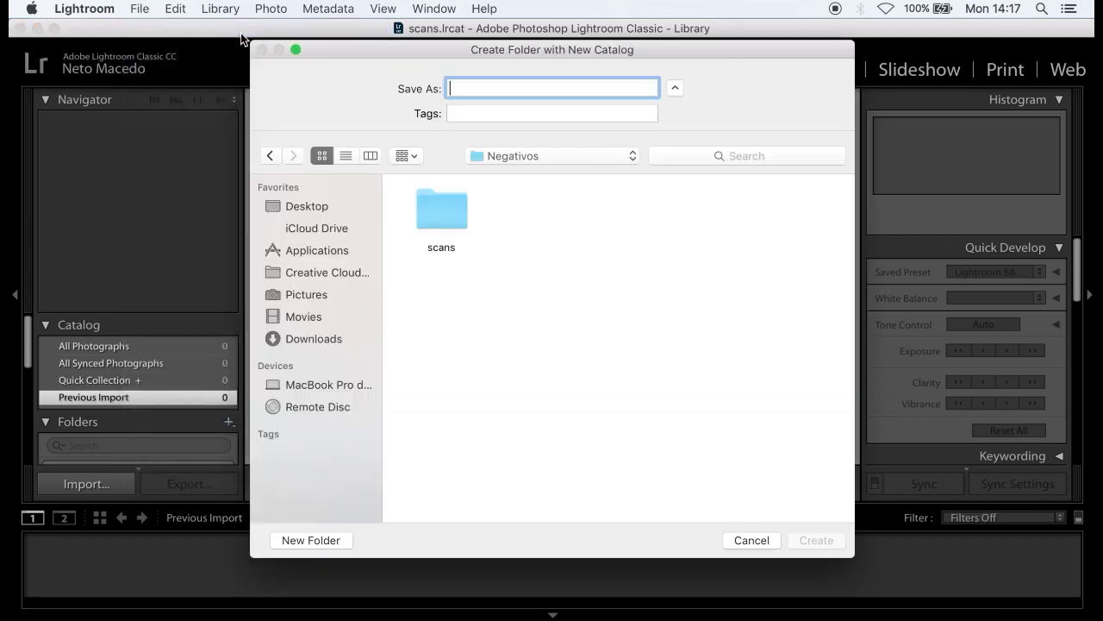
left_click(331, 298)
double_click(557, 197)
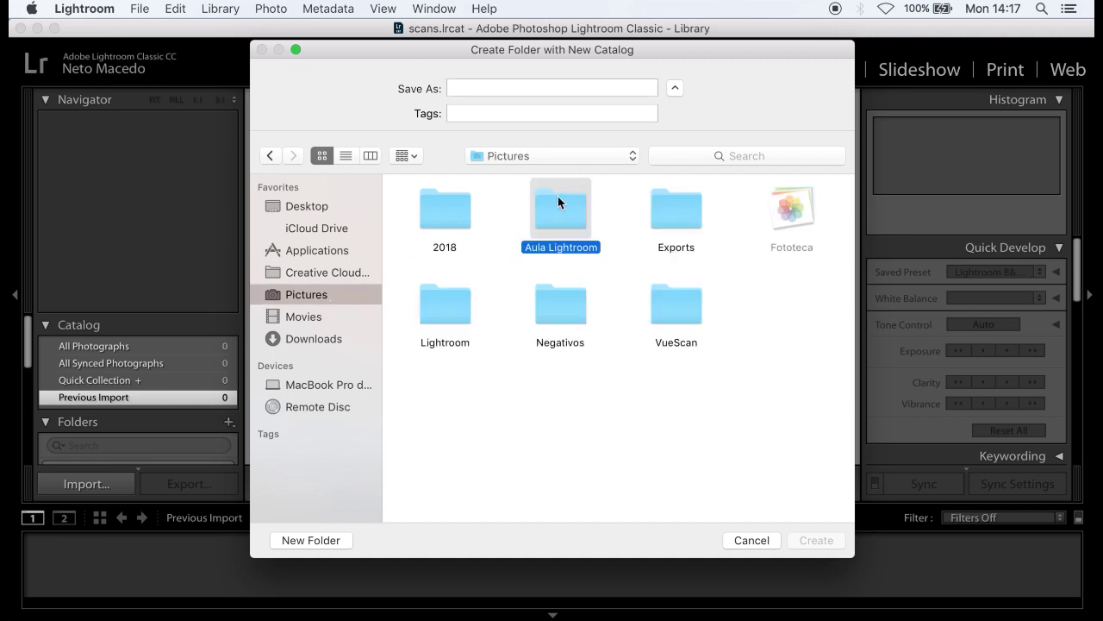
left_click(541, 89)
type("aula_lig")
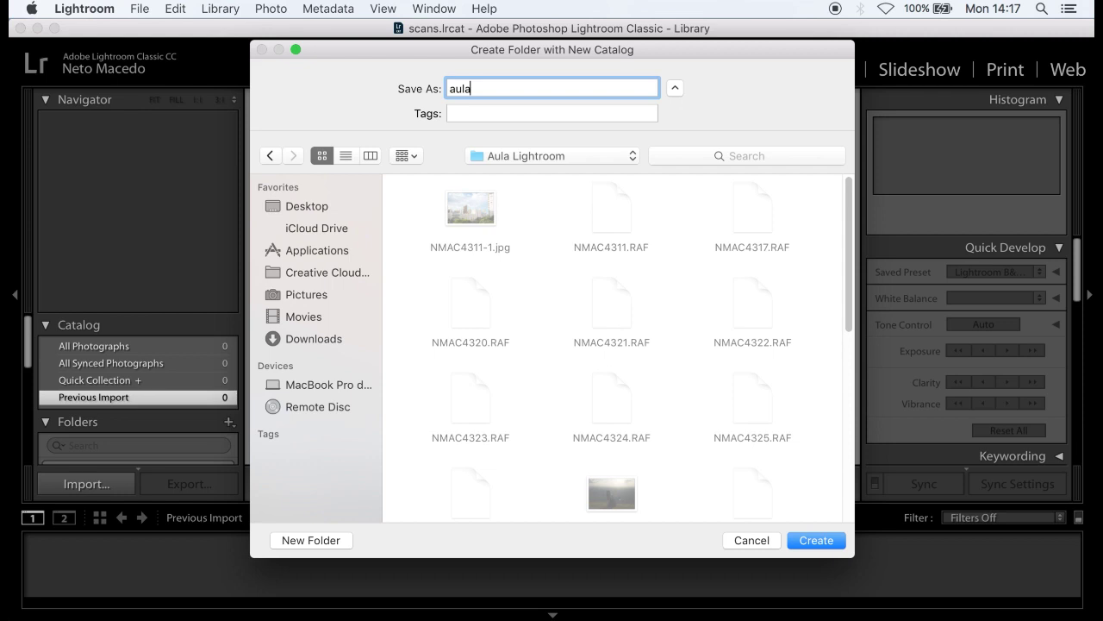
type("htroom")
left_click(806, 539)
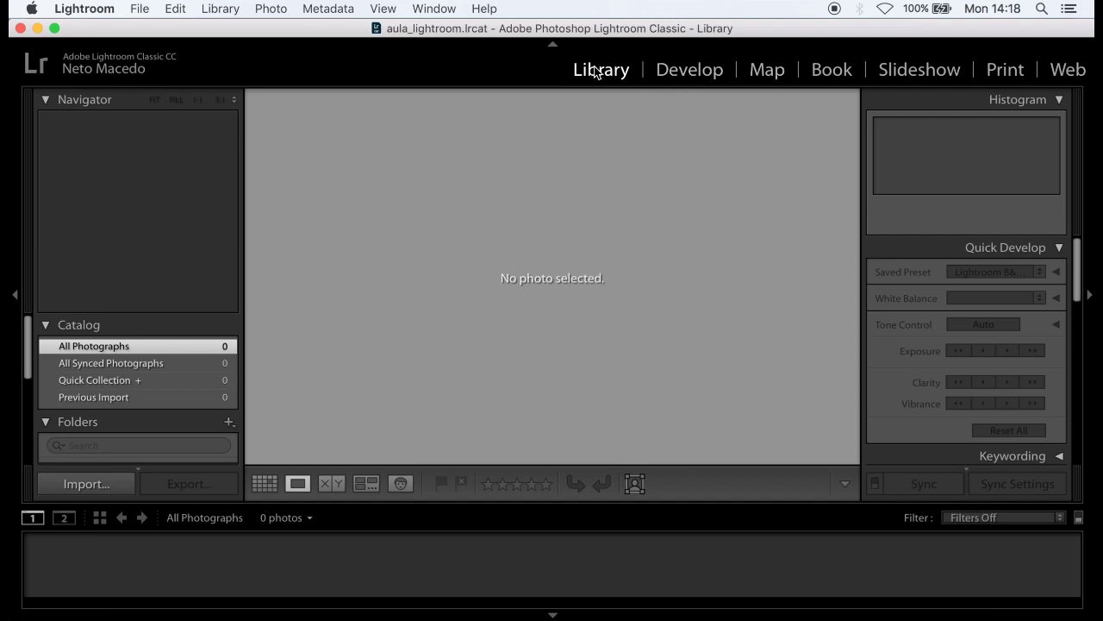
left_click(556, 45)
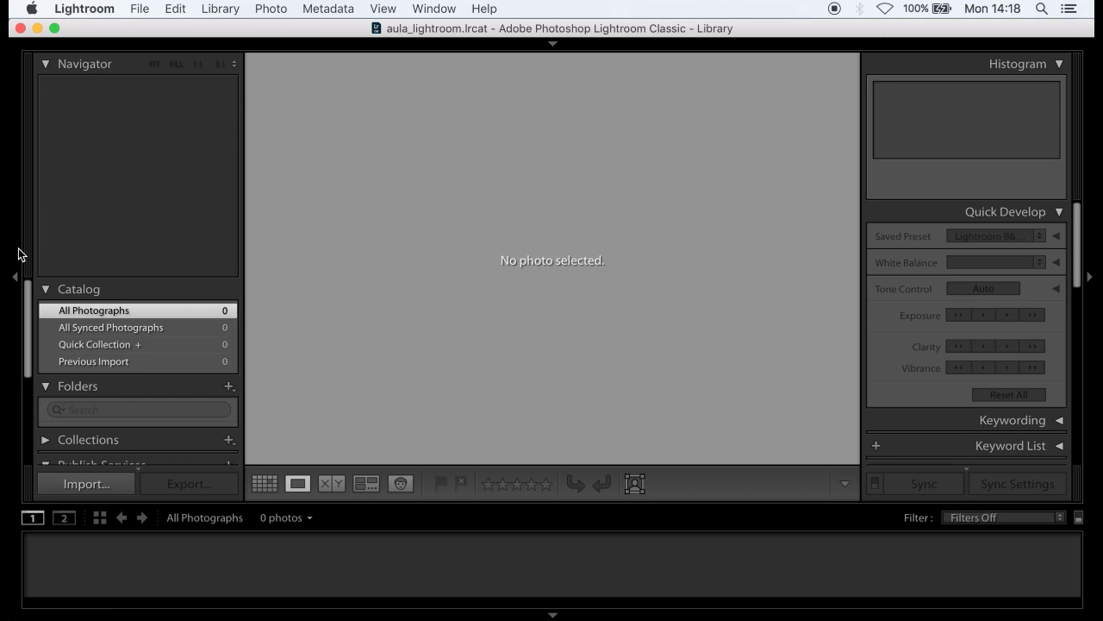
left_click(14, 274)
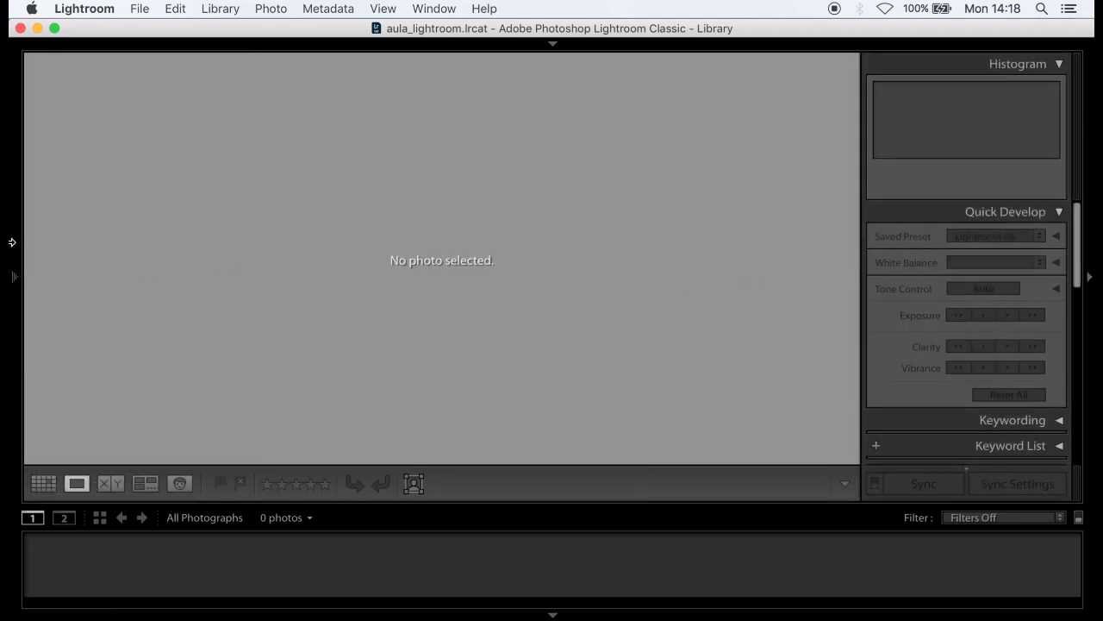
left_click(12, 242)
left_click(535, 47)
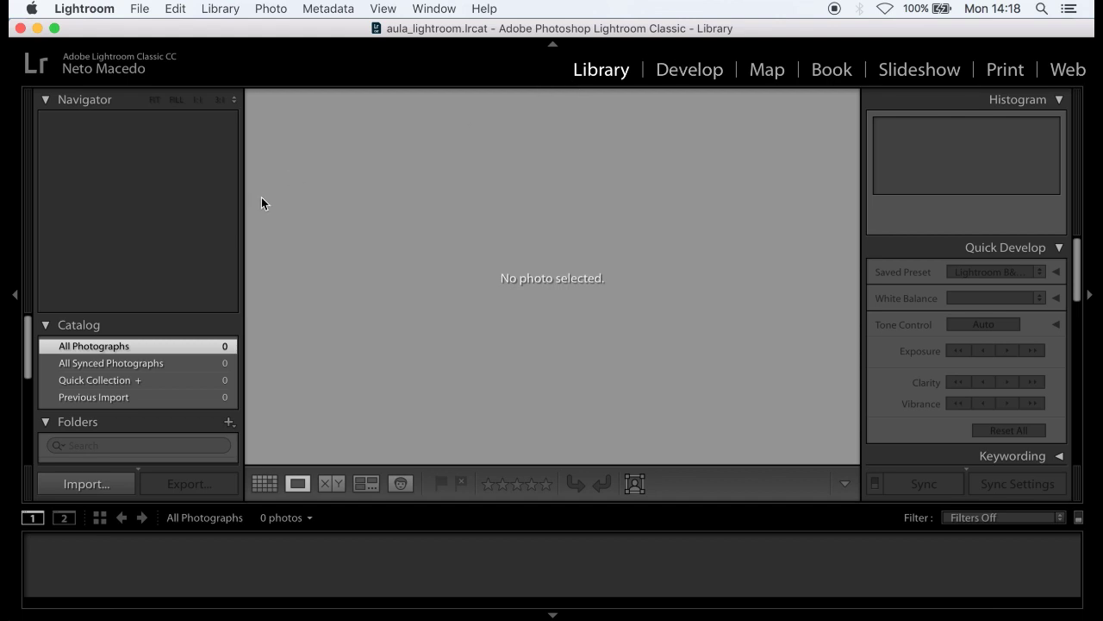
- Start an import with the Aula Lightroom folder as the source and browse its photos
left_click(99, 485)
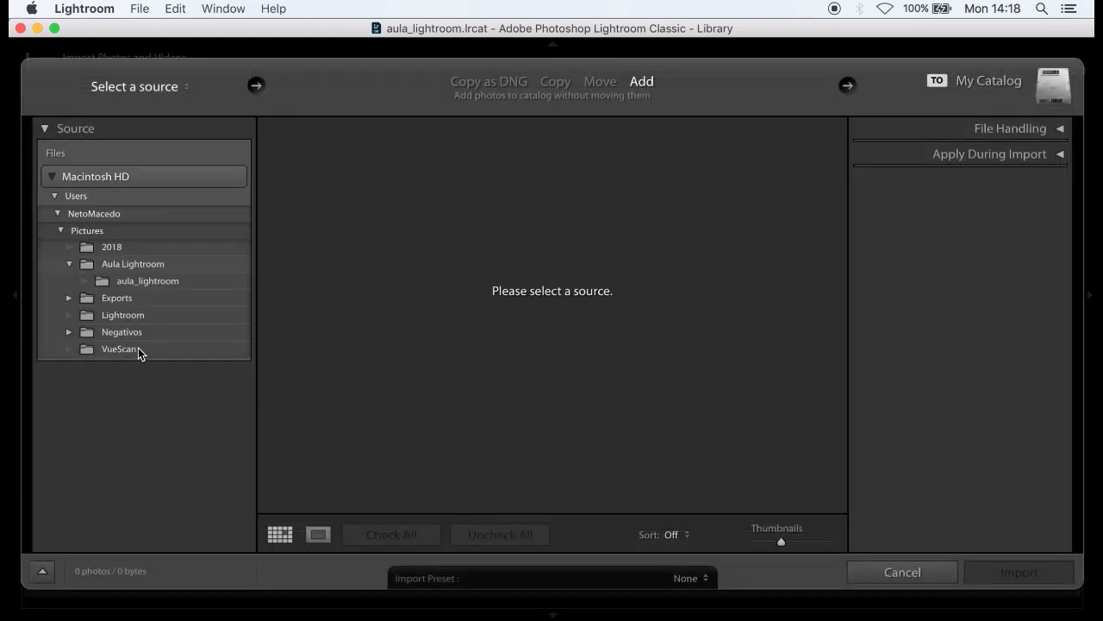
left_click(143, 267)
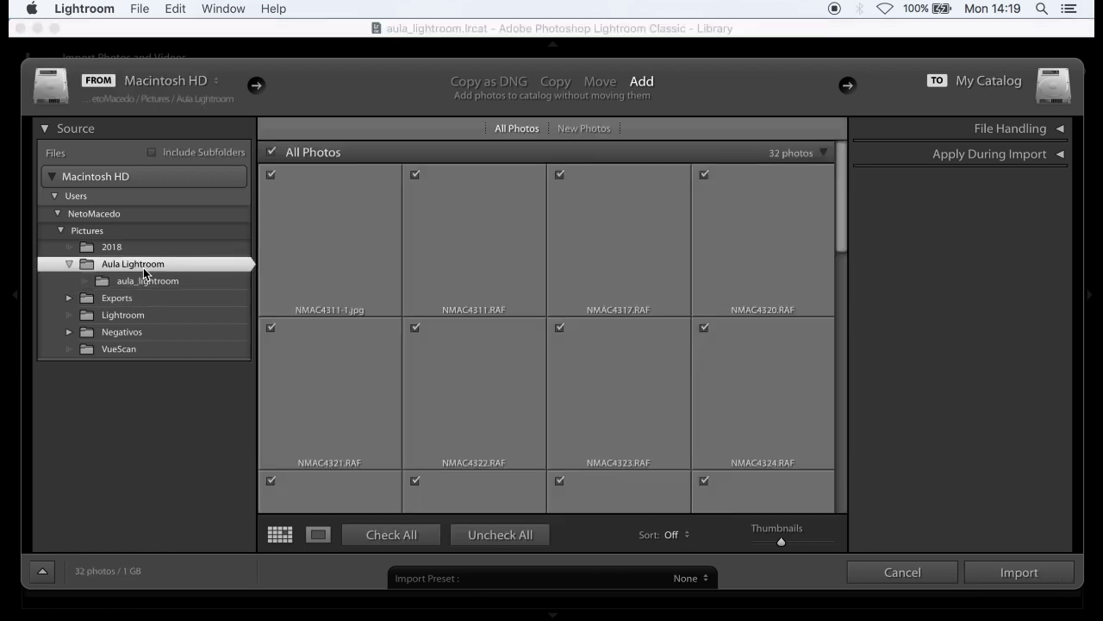
scroll(595, 336, "down", 3)
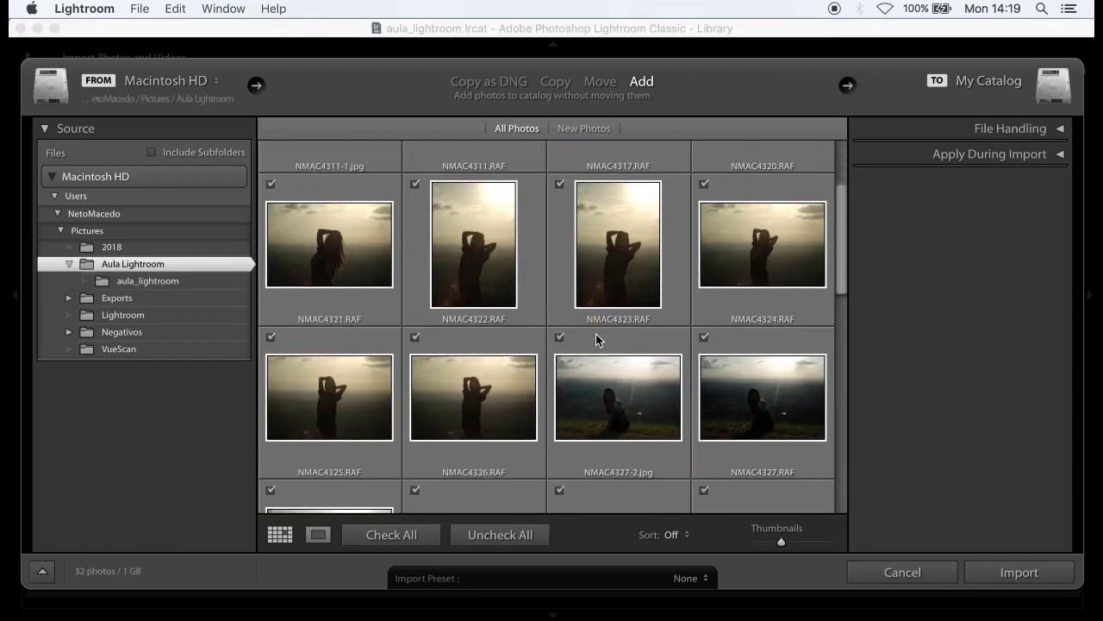
scroll(595, 337, "down", 10)
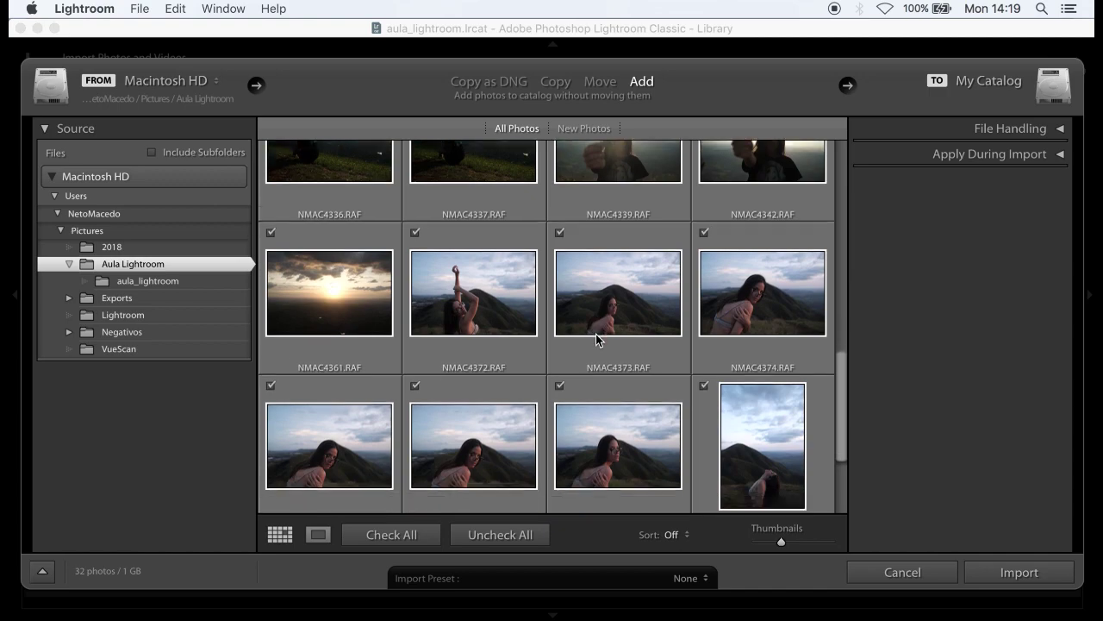
scroll(596, 338, "down", 4)
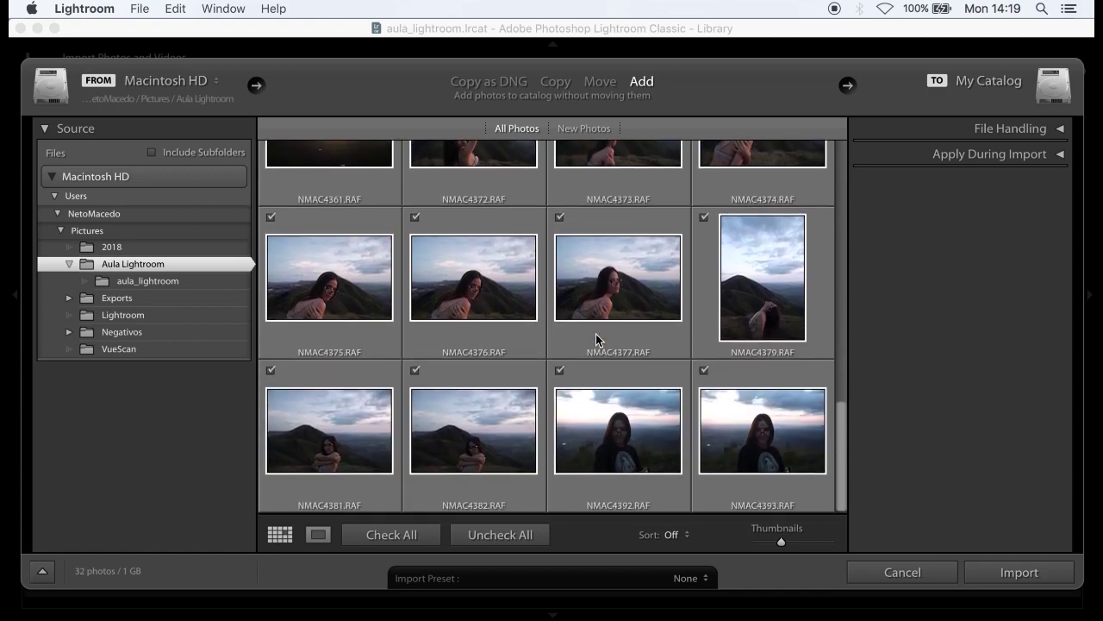
scroll(596, 338, "up", 12)
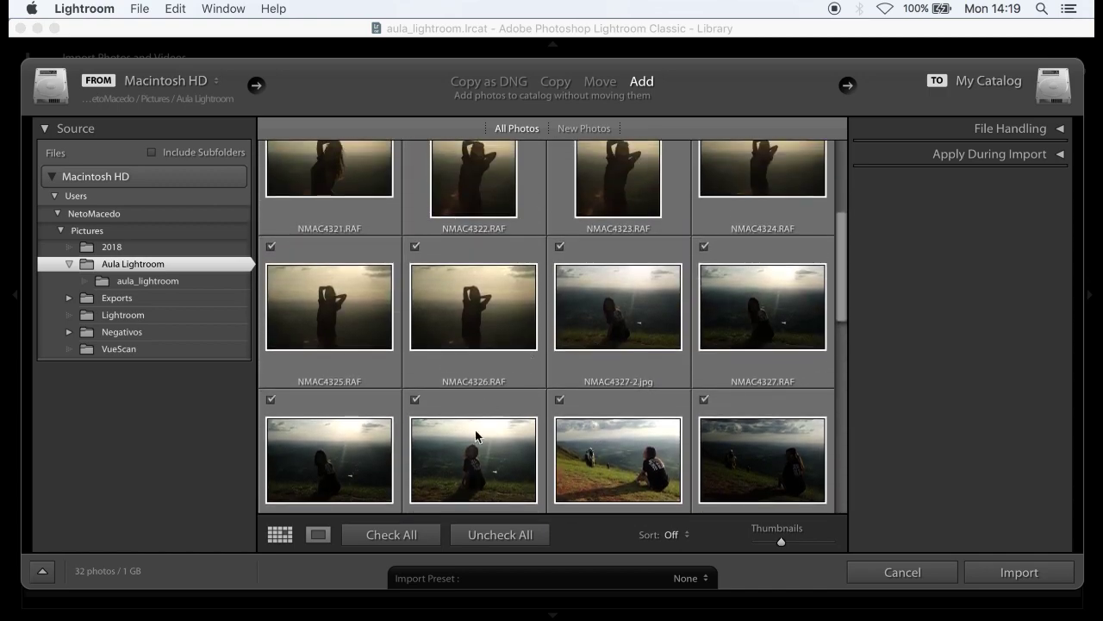
- Try unchecking individual photos, then leave all 32 photos checked for import
left_click(480, 534)
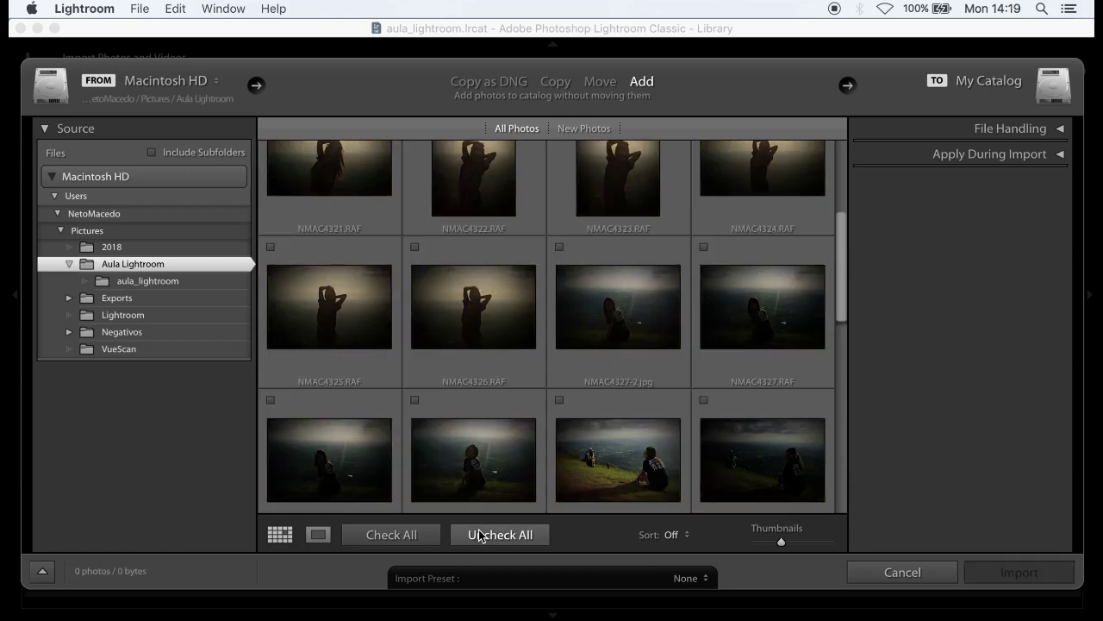
left_click(397, 539)
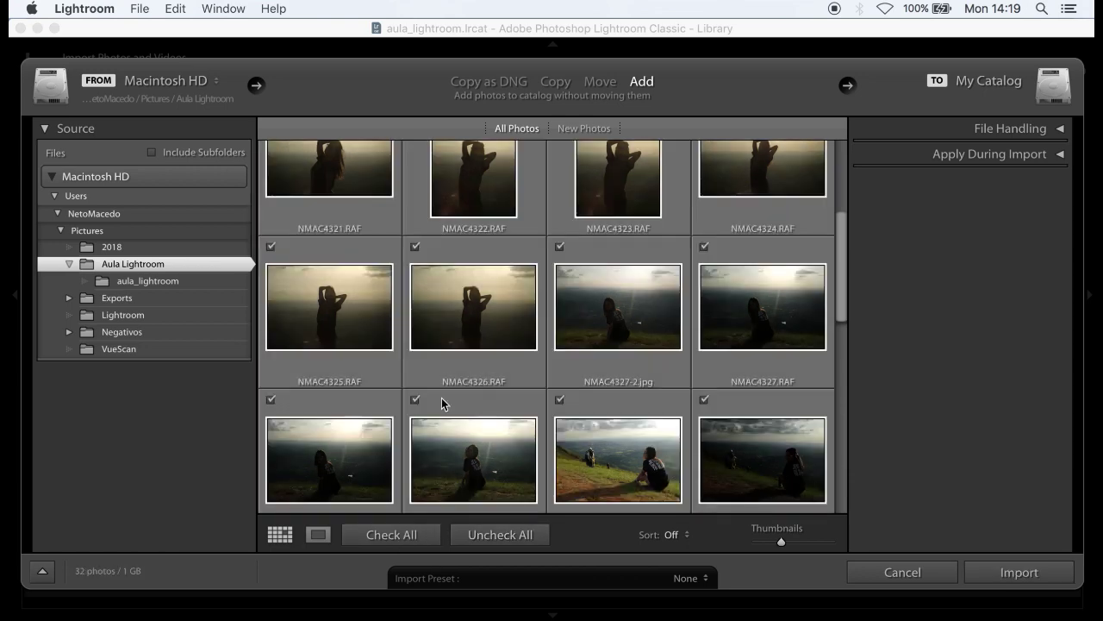
left_click(472, 367)
left_click(559, 250)
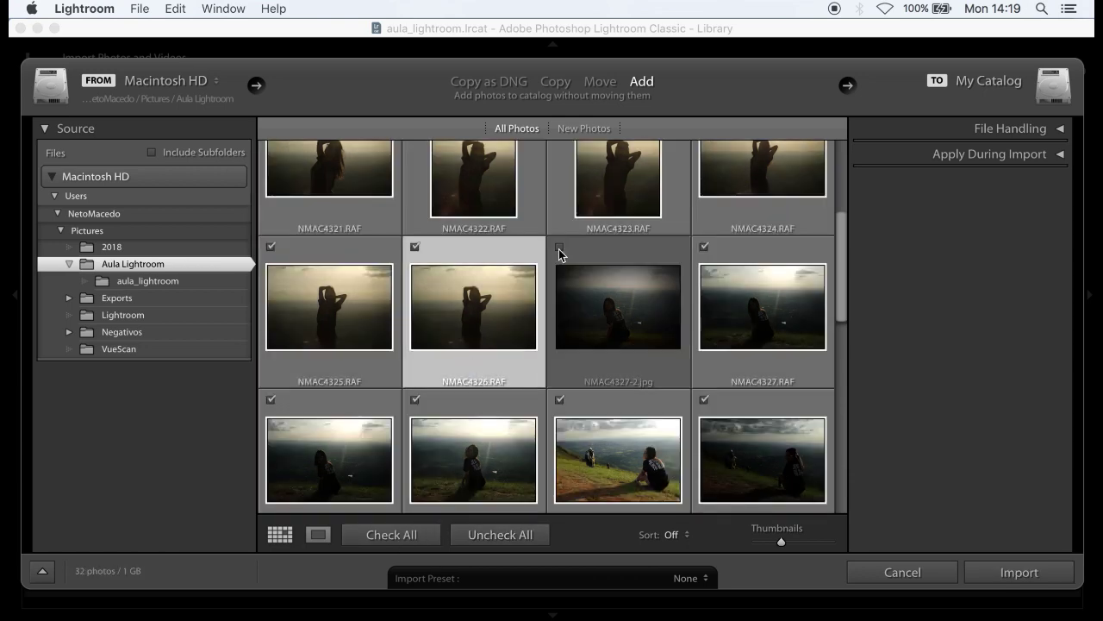
left_click(417, 247)
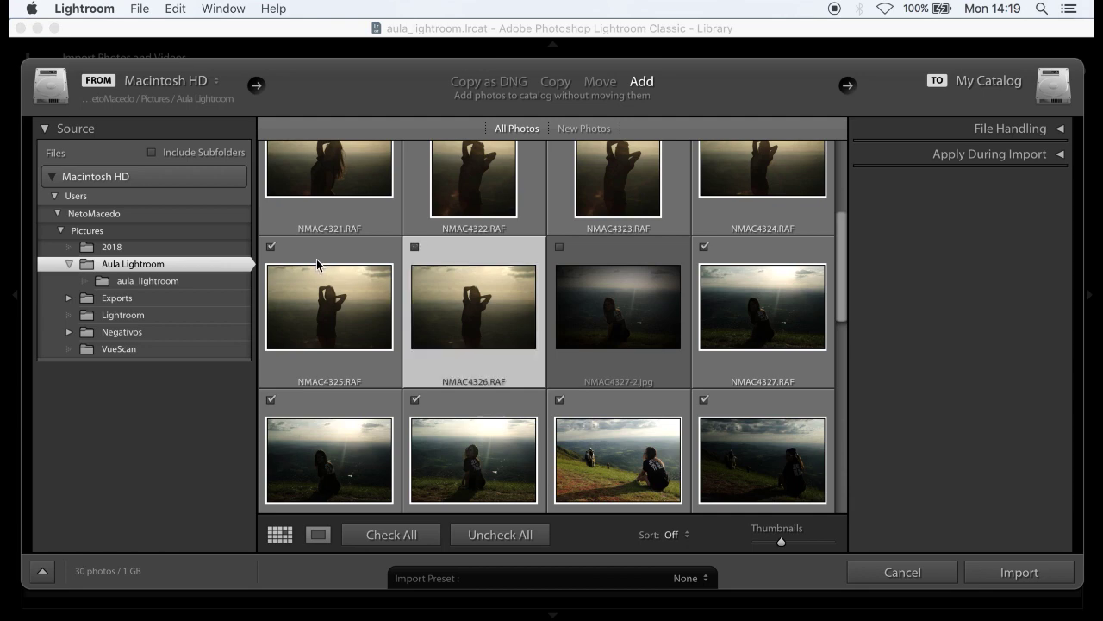
left_click(271, 246)
scroll(537, 247, "up", 2)
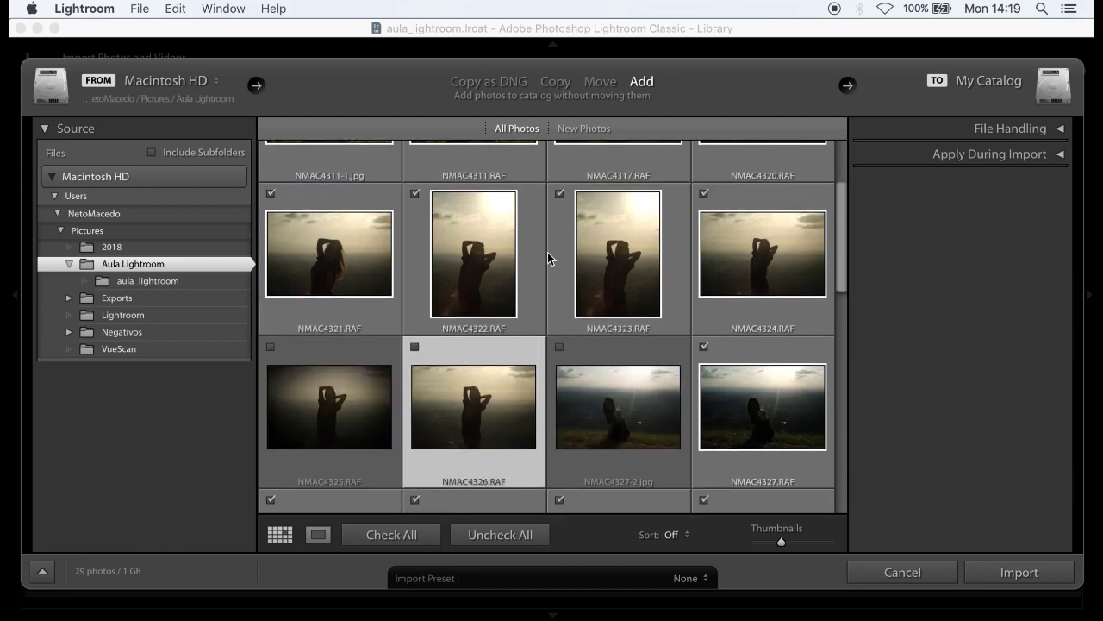
scroll(548, 251, "up", 3)
scroll(547, 251, "down", 2)
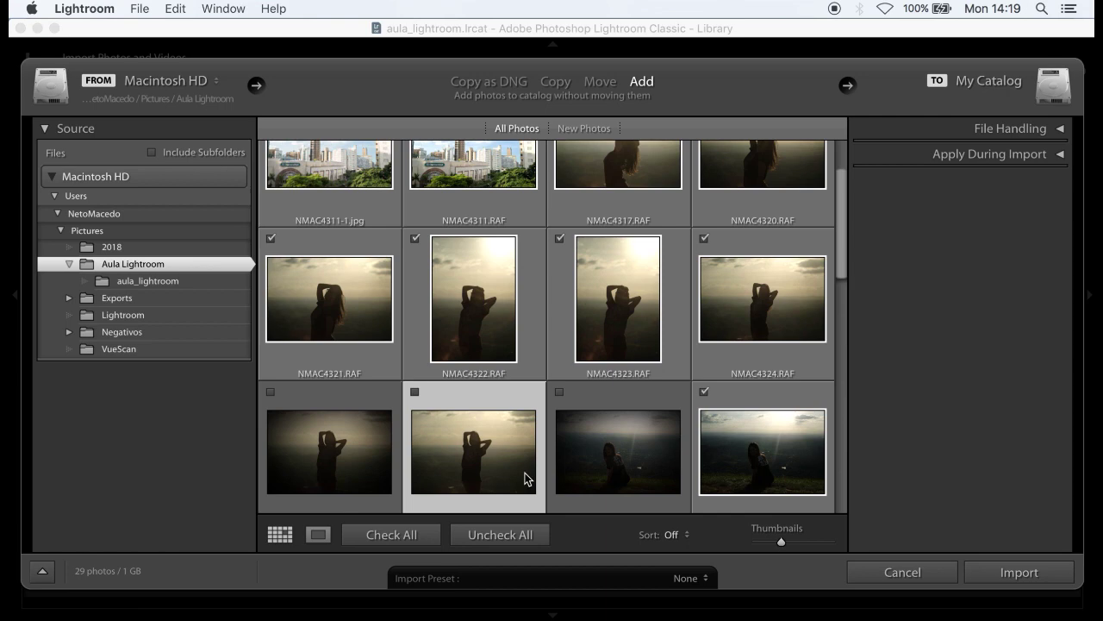
left_click(474, 536)
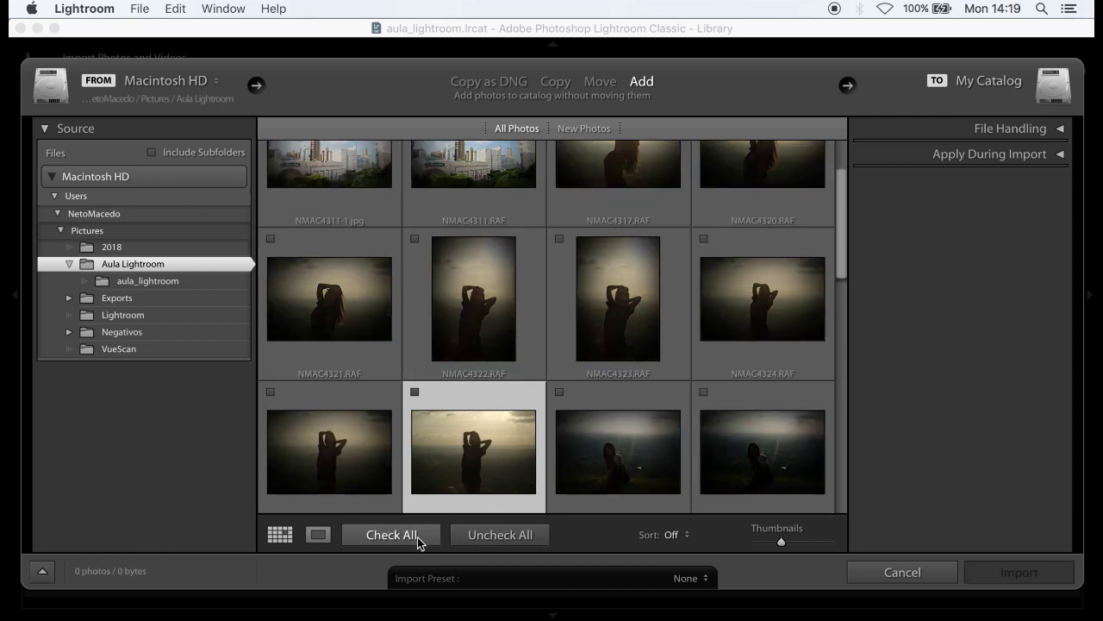
left_click(417, 537)
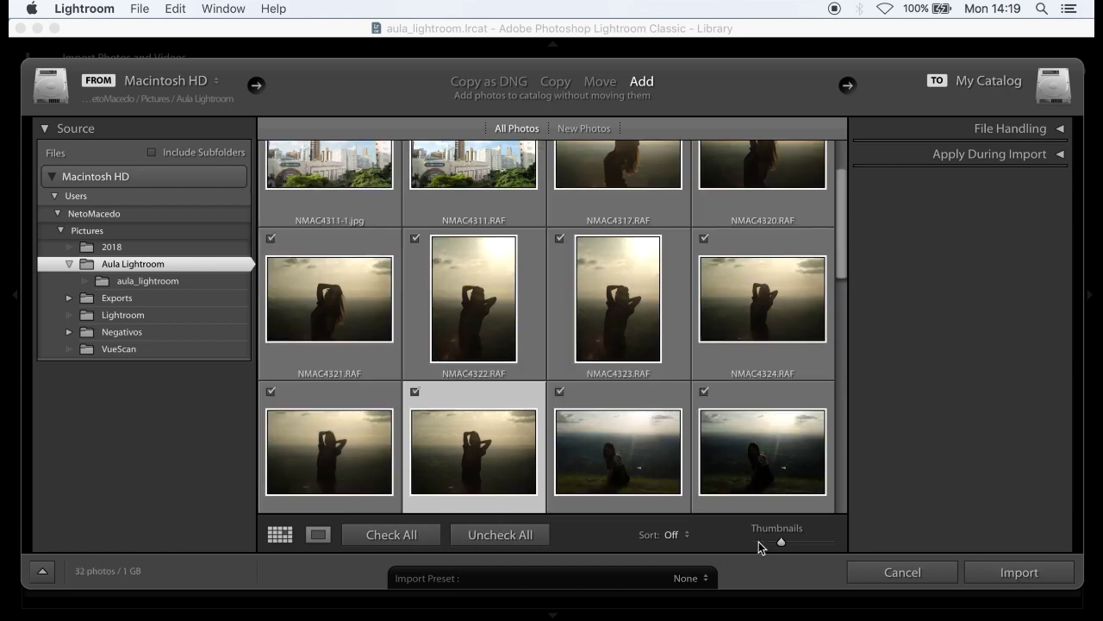
- Enlarge the import thumbnails and import the 32 checked photos
mouse_move(783, 542)
left_mouse_down()
mouse_move(819, 544)
mouse_move(776, 539)
left_mouse_up()
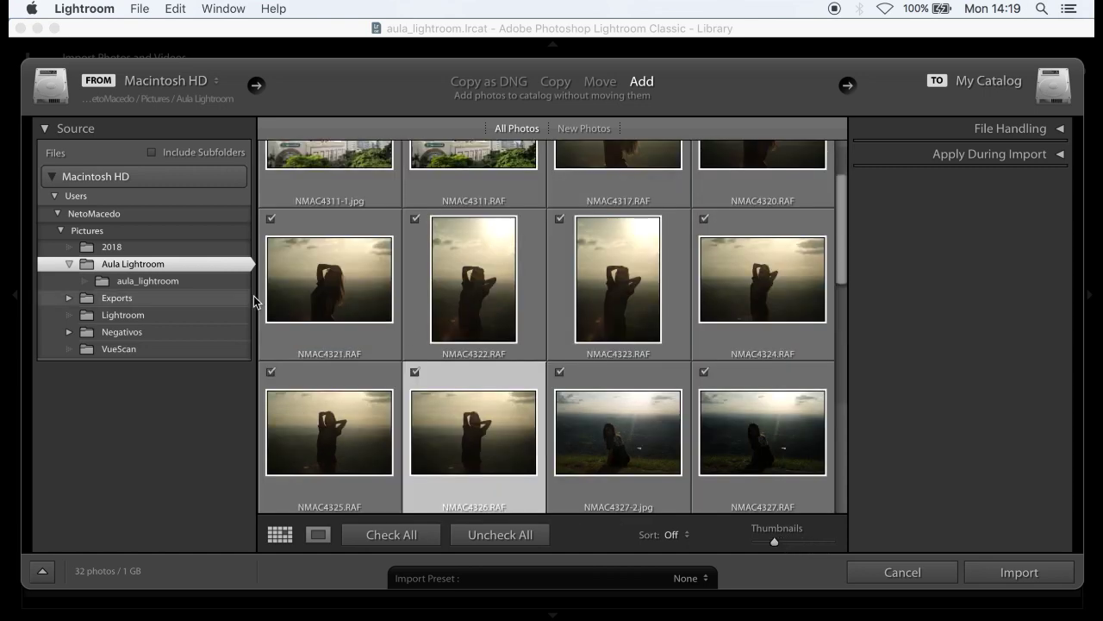
left_click(172, 259)
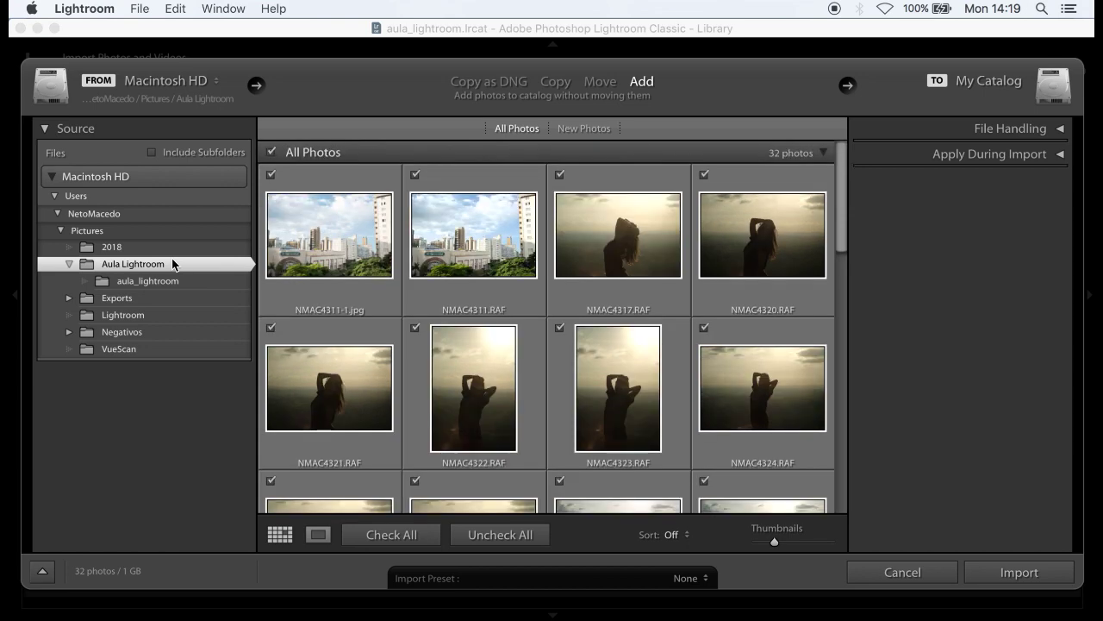
scroll(702, 344, "down", 15)
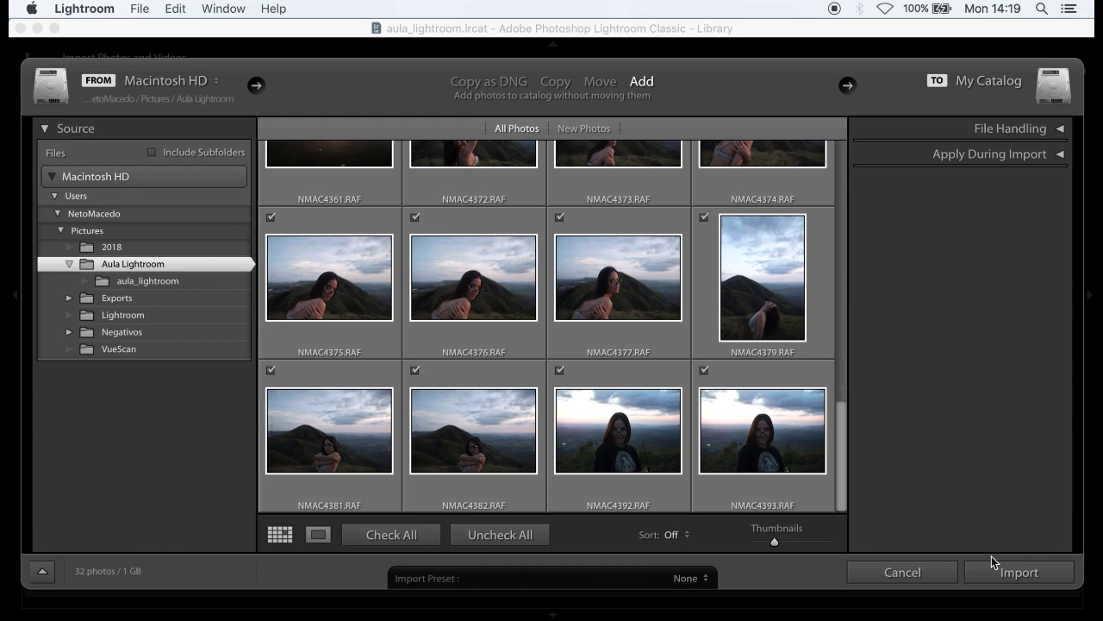
left_click(993, 566)
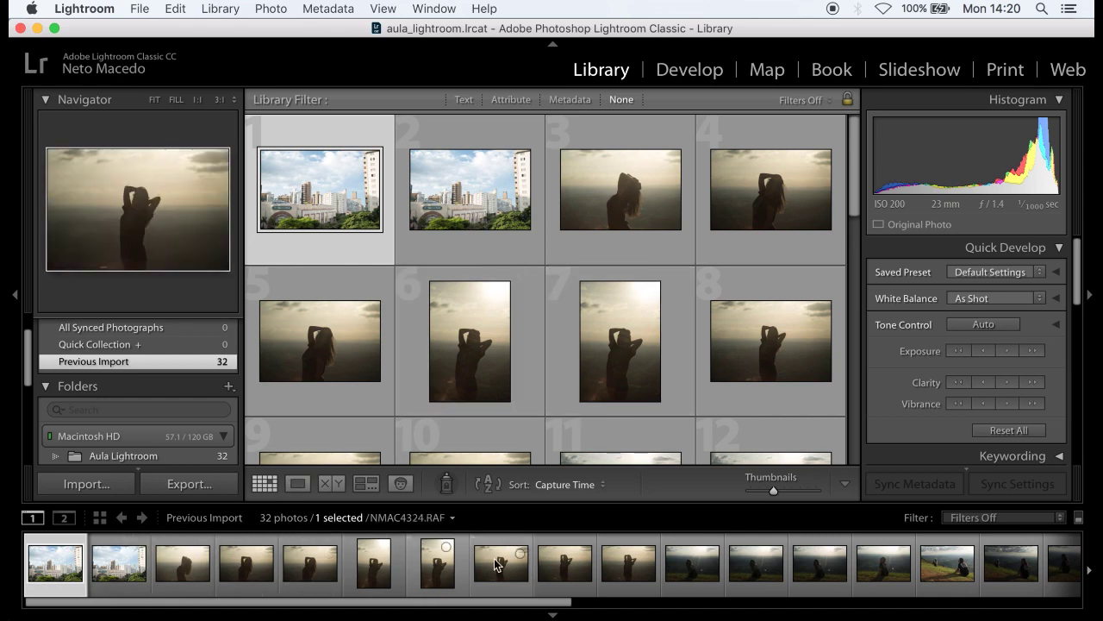
- Scroll the filmstrip and step from NMAC4317.RAF forward to NMAC4326.RAF
scroll(685, 582, "down", 10)
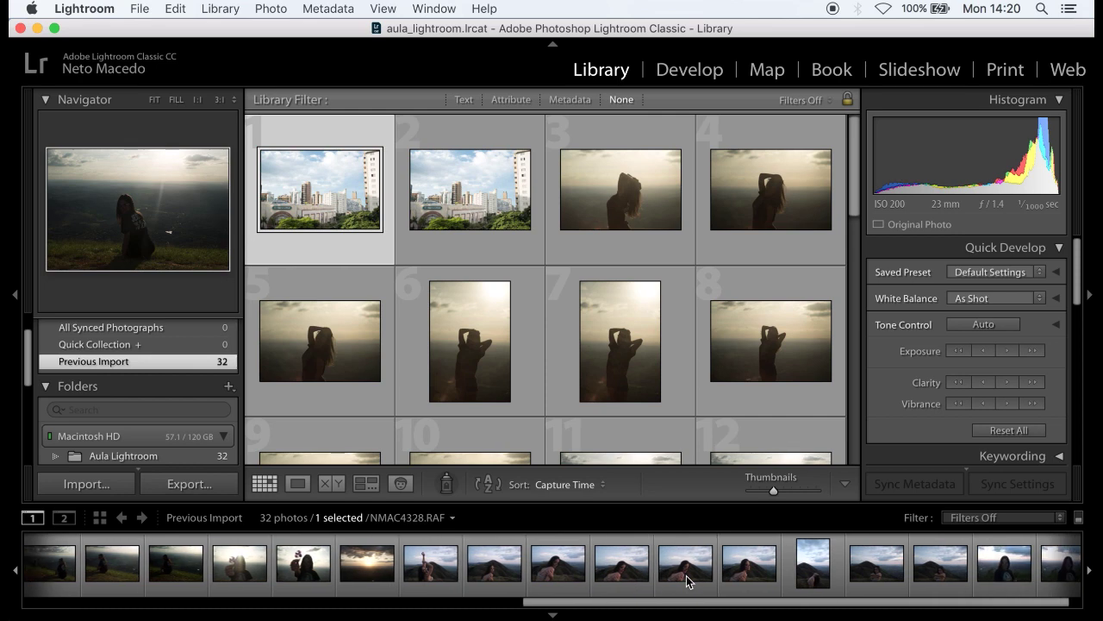
scroll(687, 581, "down", 1)
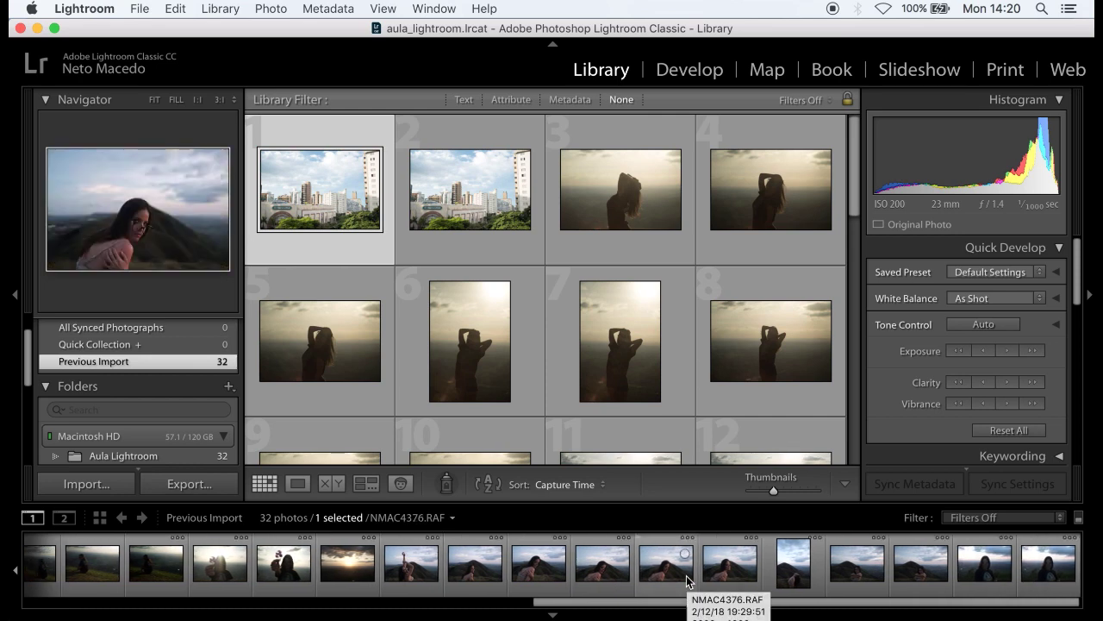
scroll(687, 581, "up", 11)
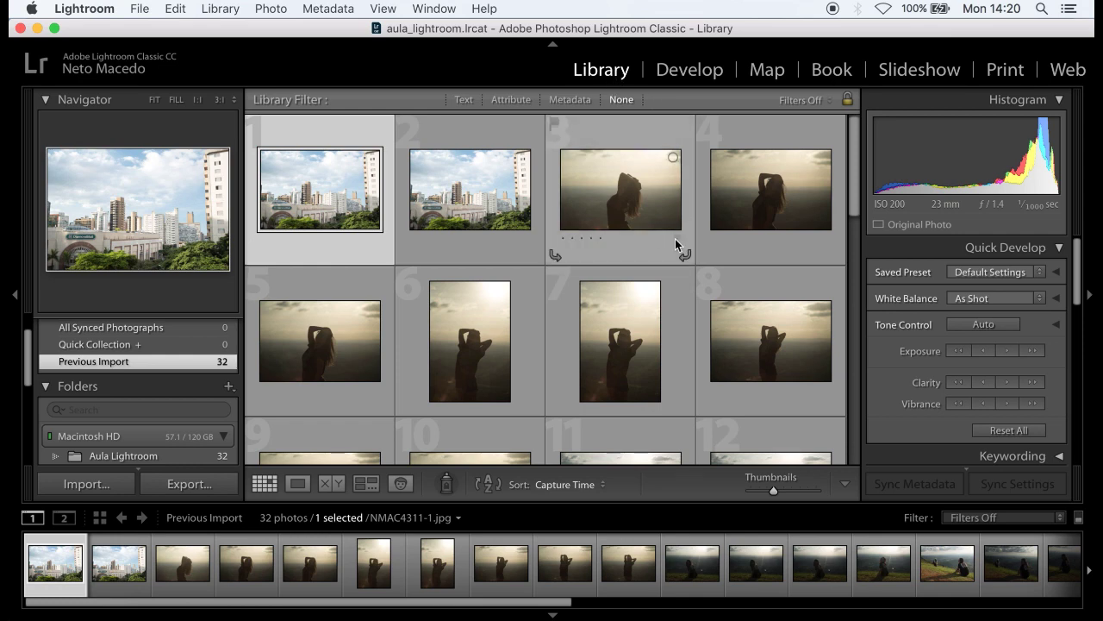
left_click(188, 585)
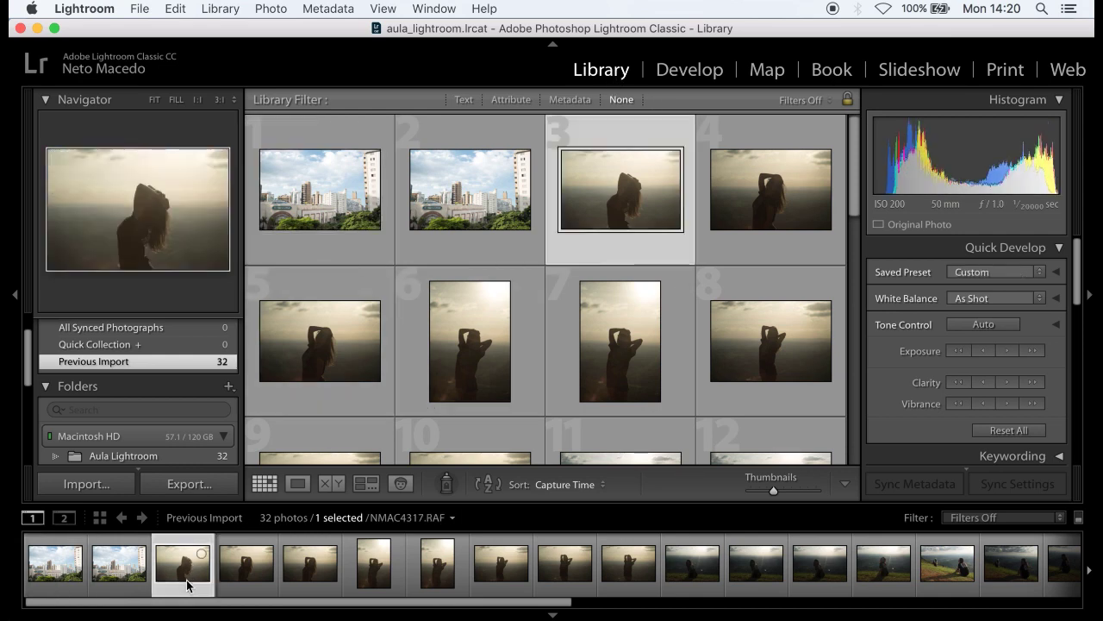
key("Right")
key("Right")
key("Right")
key("Right")
key("Right")
key("Right")
key("Right")
key("Right")
key("Right")
key("Right")
key("Right")
key("Right")
key("Right")
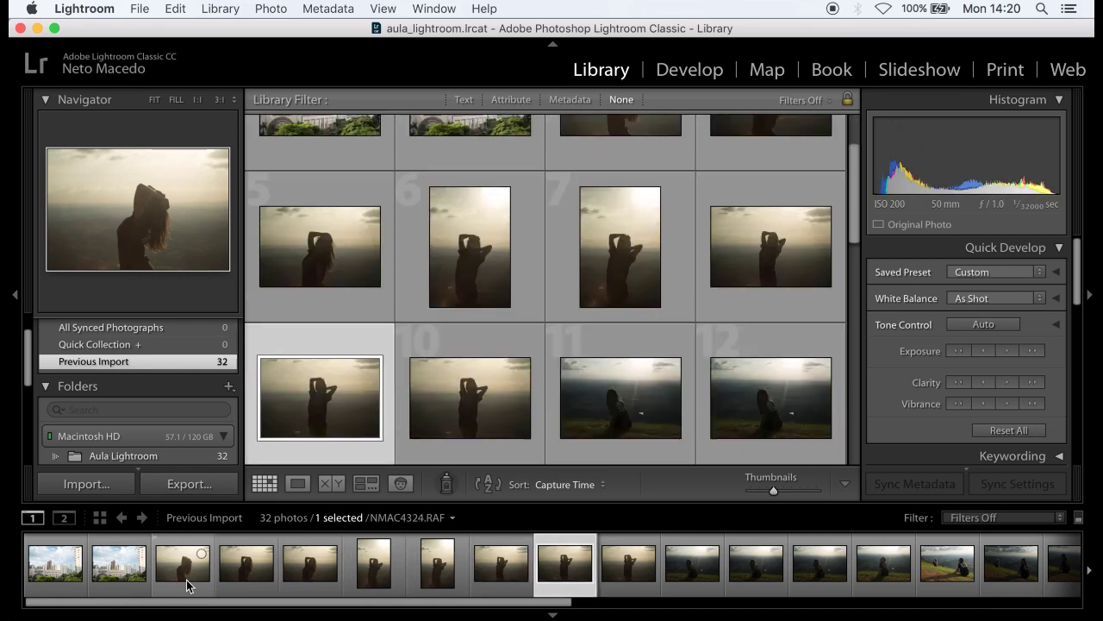
key("Right")
key("Right")
key("Right")
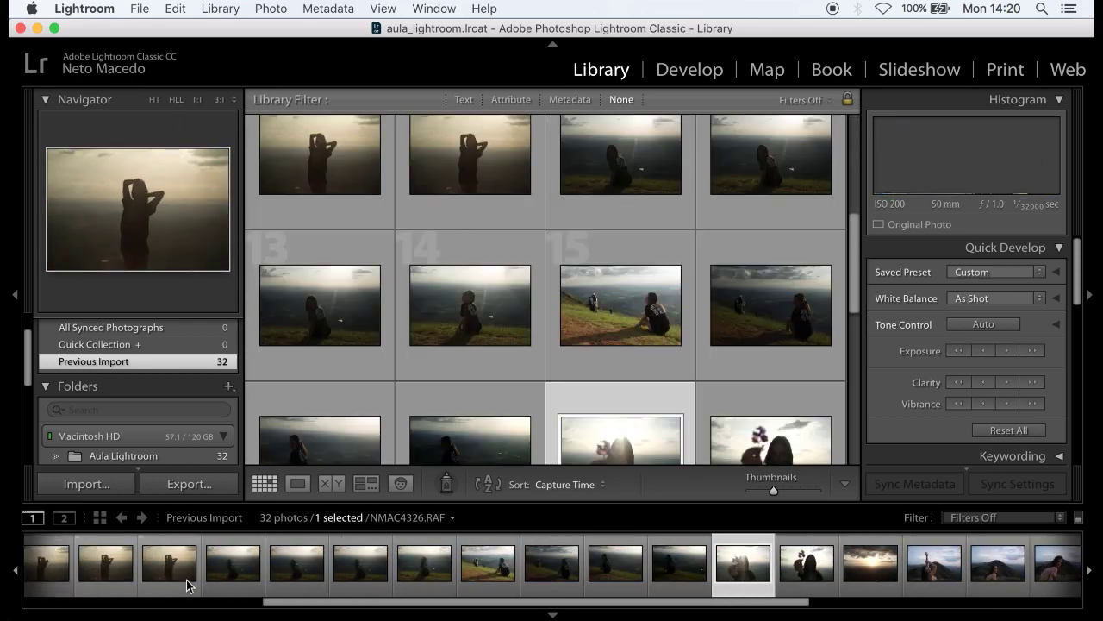
scroll(401, 354, "down", 2)
scroll(400, 348, "down", 3)
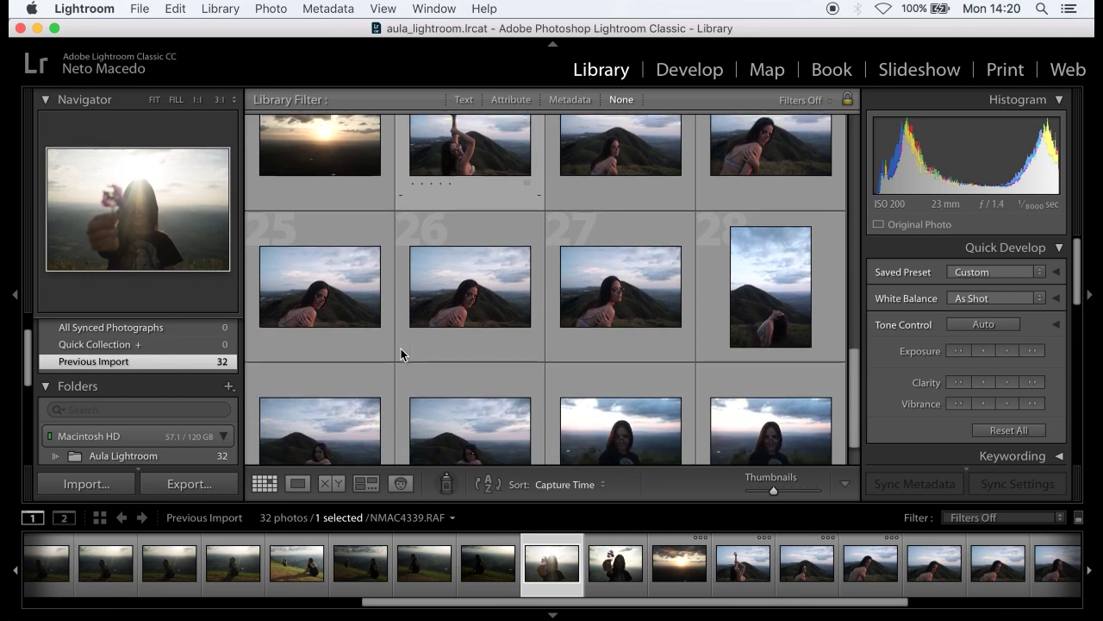
scroll(358, 568, "left", 10)
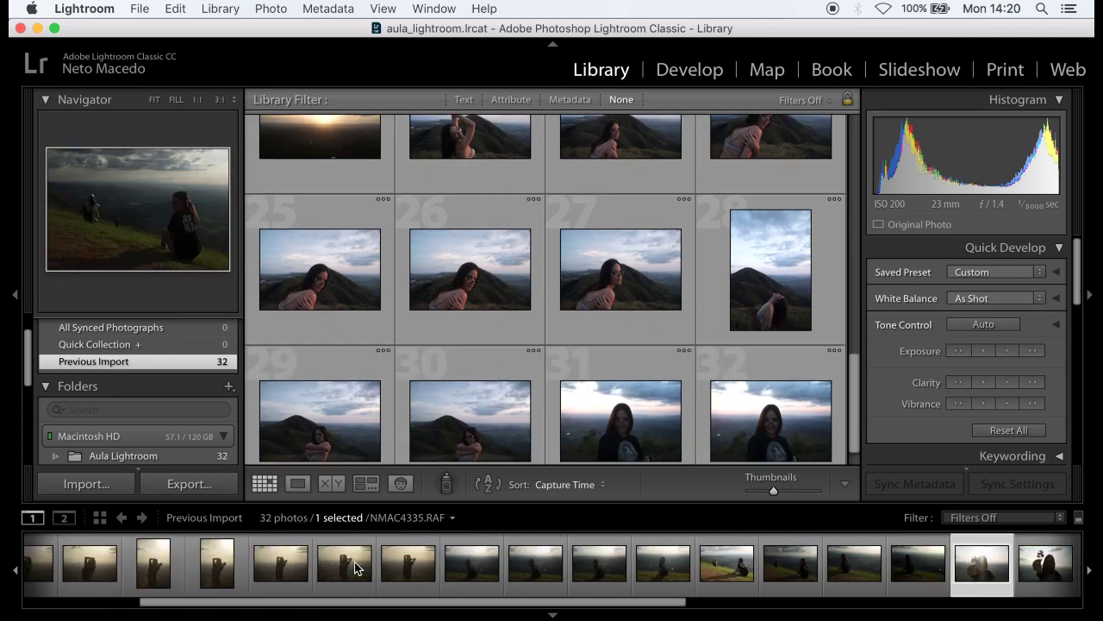
- Select all photos, then pick single photos in turn, ending on NMAC4323.RAF
left_click(184, 578)
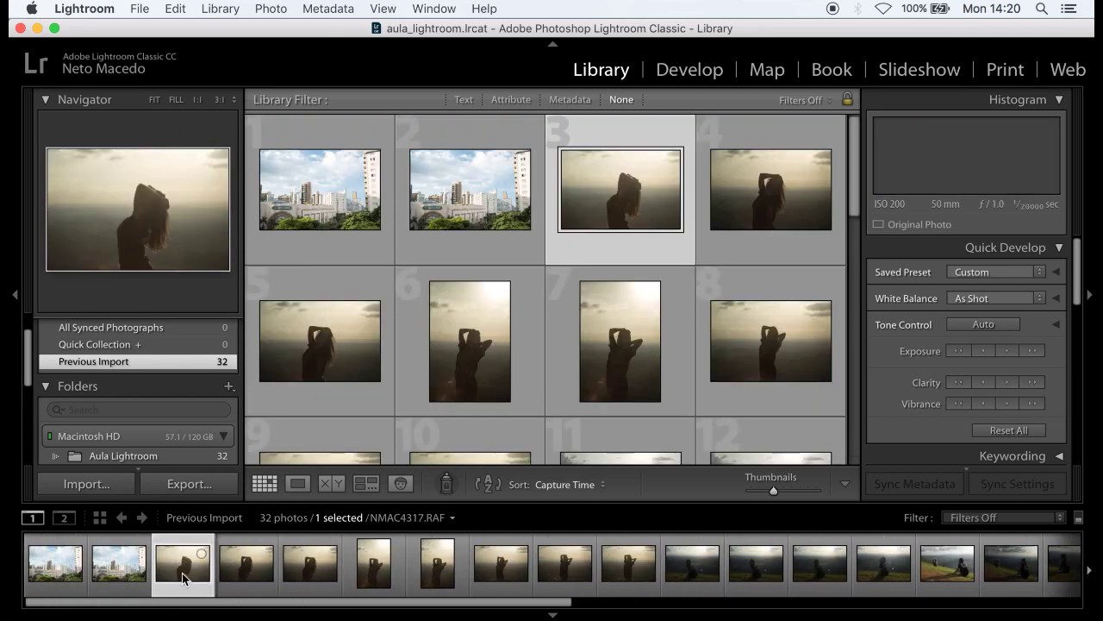
left_click(60, 575)
key("super+a")
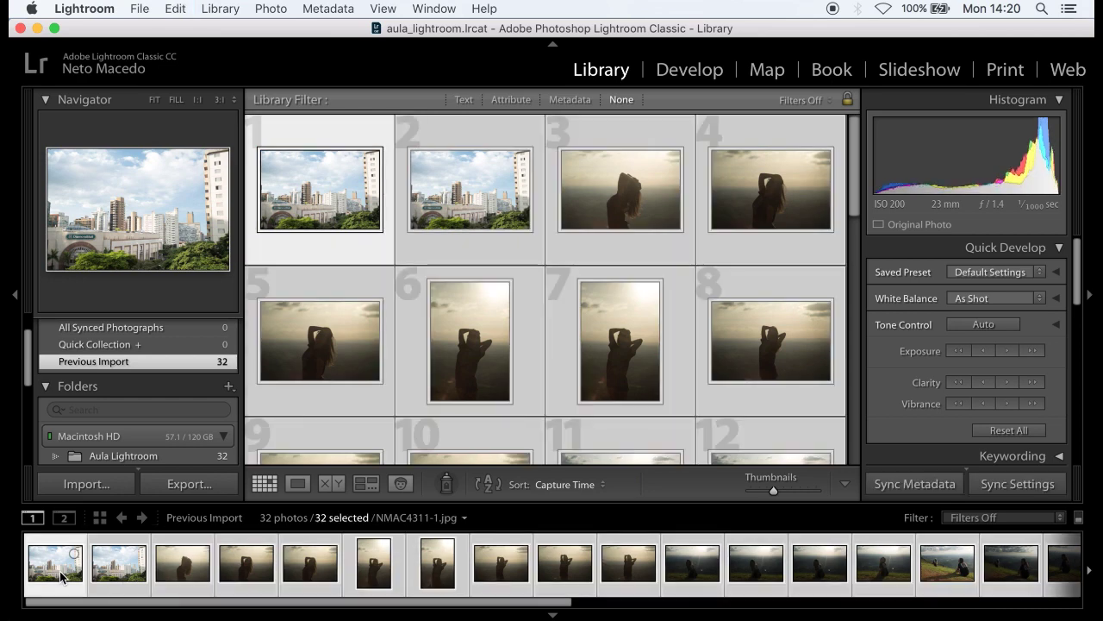
left_click(176, 572)
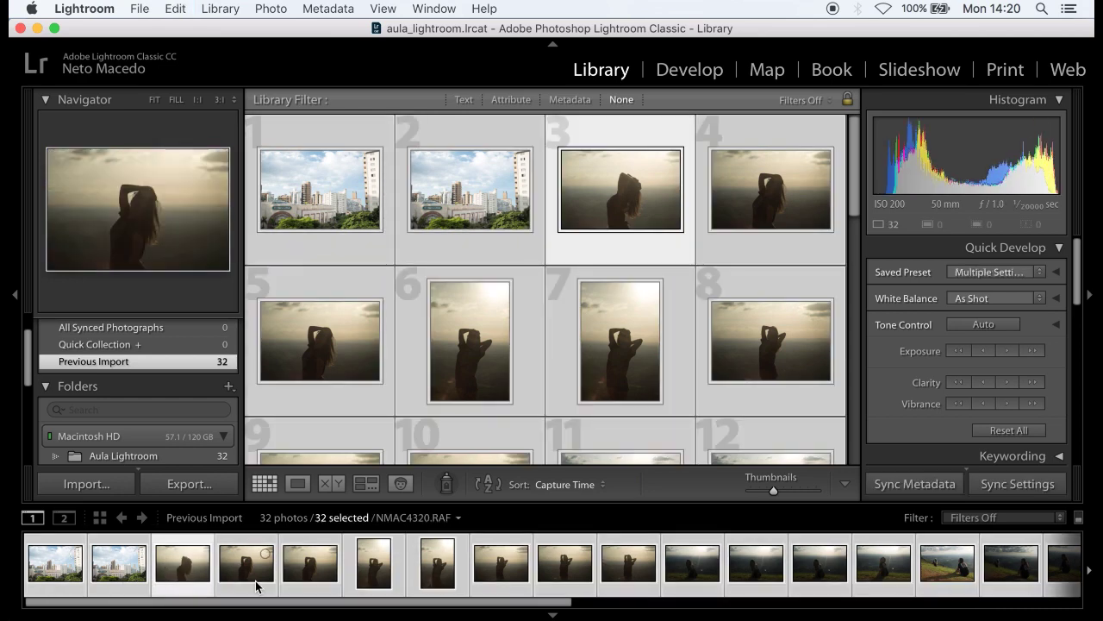
left_click(258, 586)
left_click(304, 586)
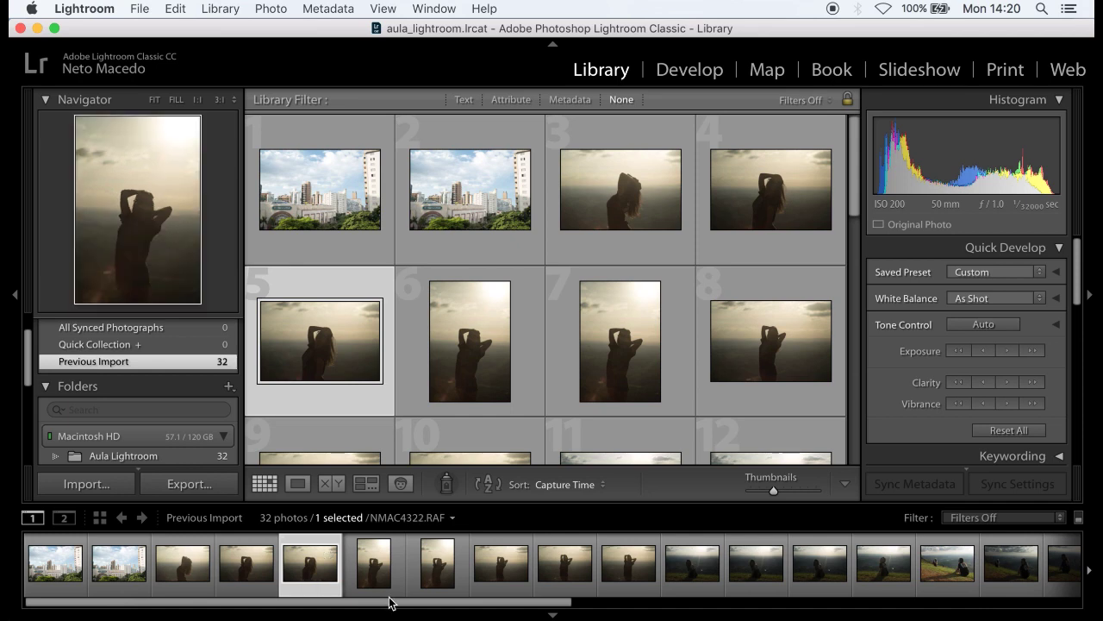
left_click(422, 594)
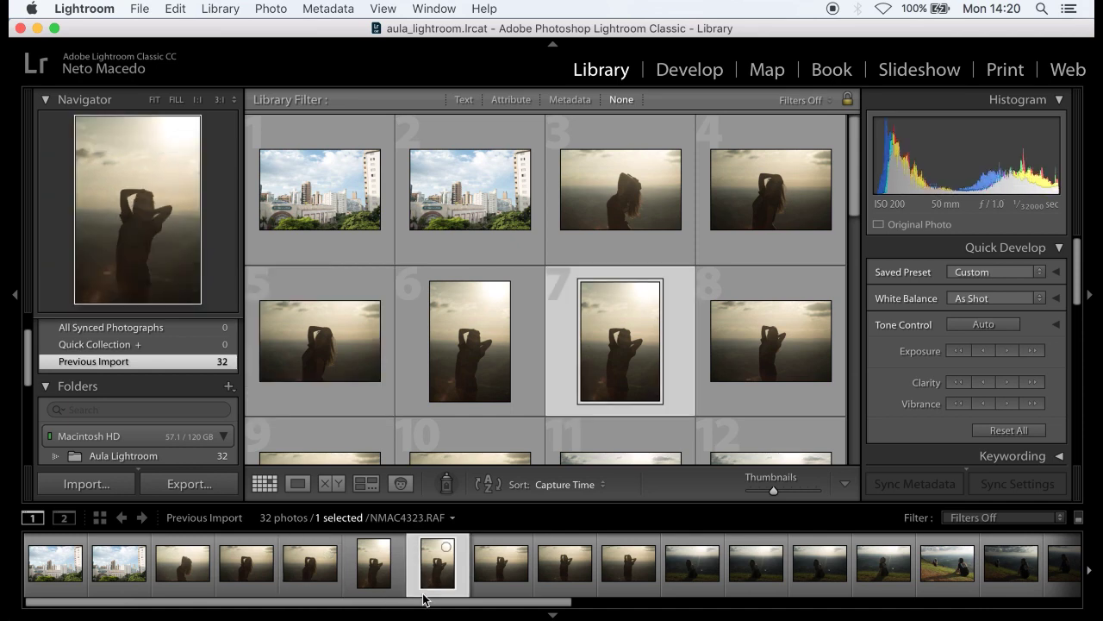
- Select all 32 photos and scroll to the Metadata panel's Title field
key("super+a")
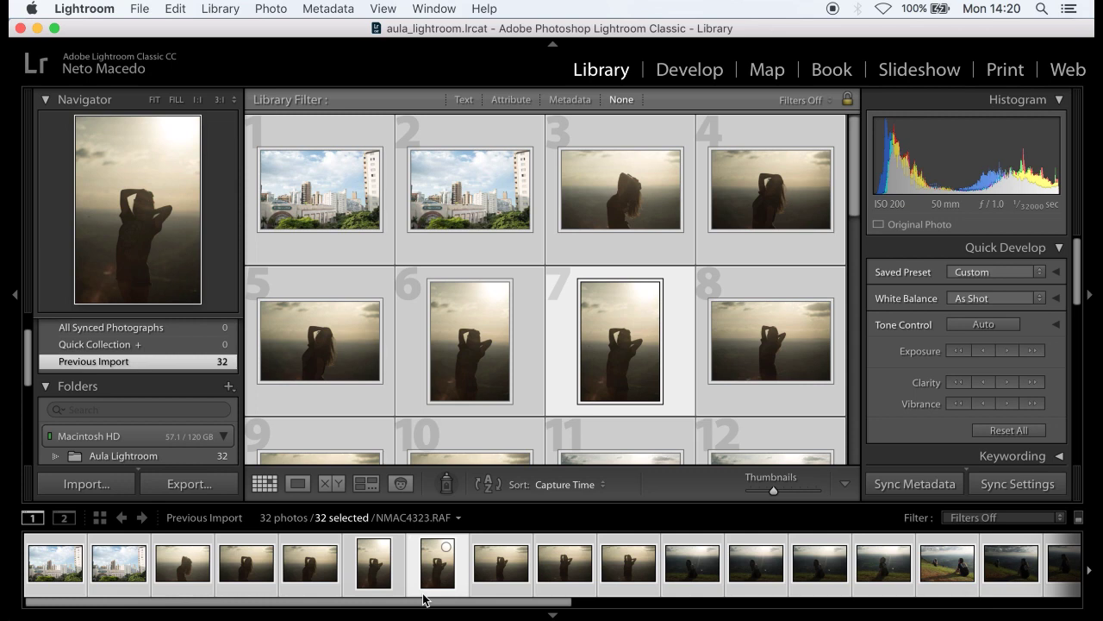
scroll(926, 406, "down", 2)
scroll(926, 406, "down", 4)
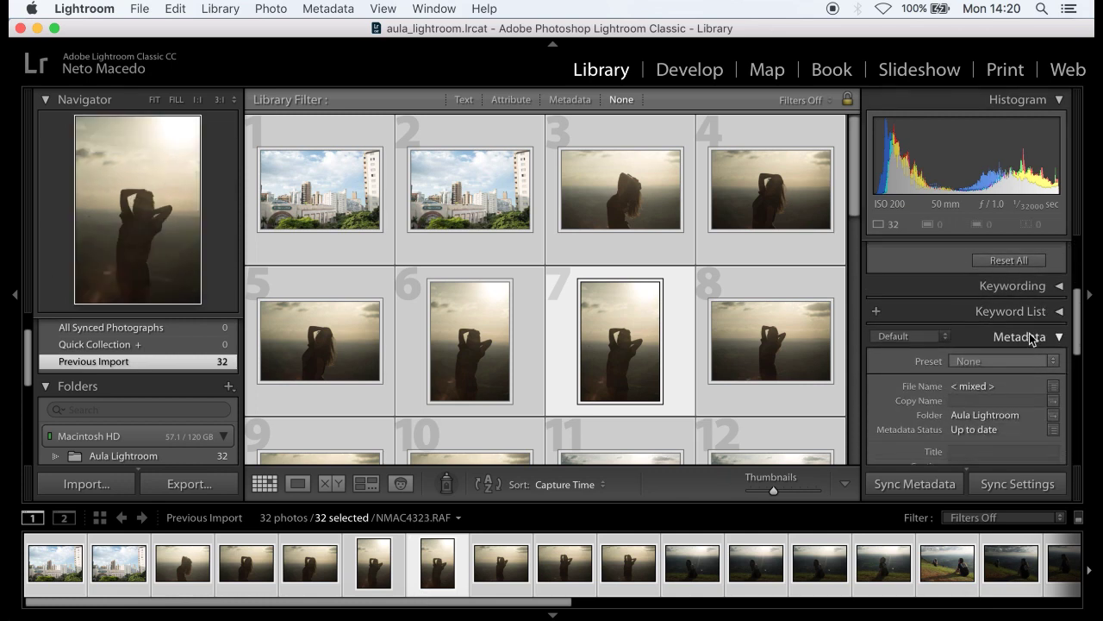
scroll(1032, 339, "down", 3)
left_click(1003, 370)
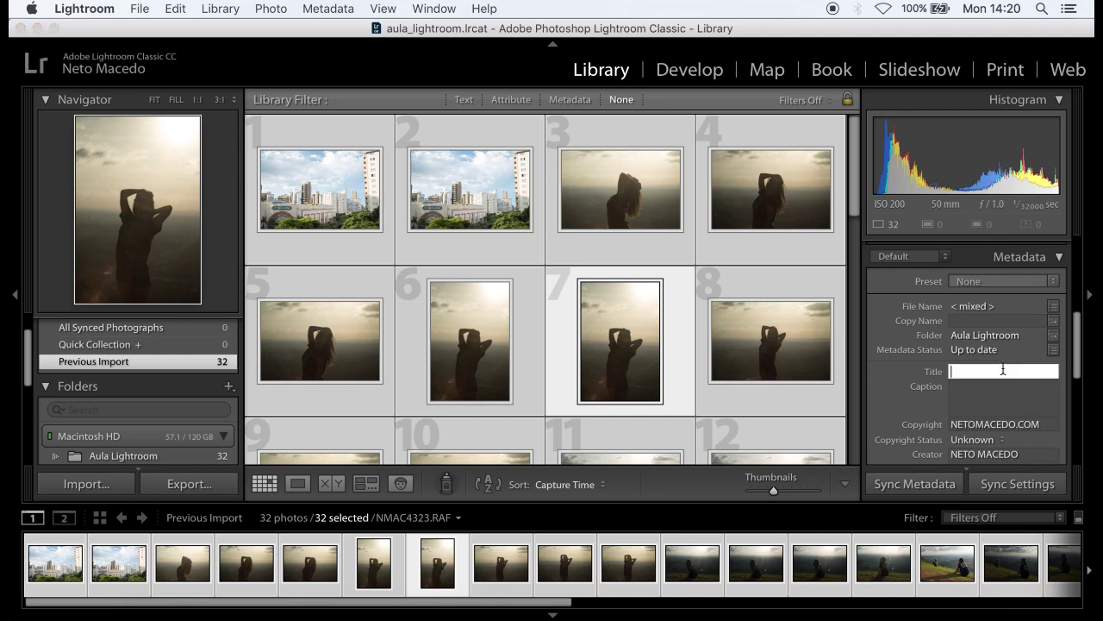
scroll(1003, 369, "down", 2)
- Inspect the Copyright and Caption fields, then open the metadata Preset list
left_click(1018, 378)
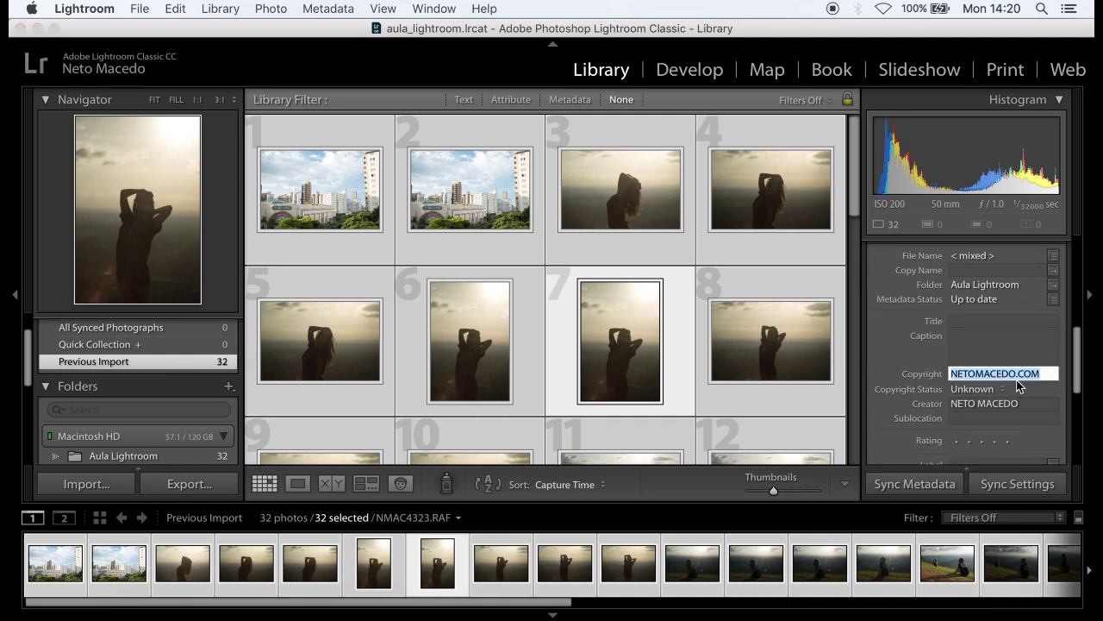
left_click(1018, 345)
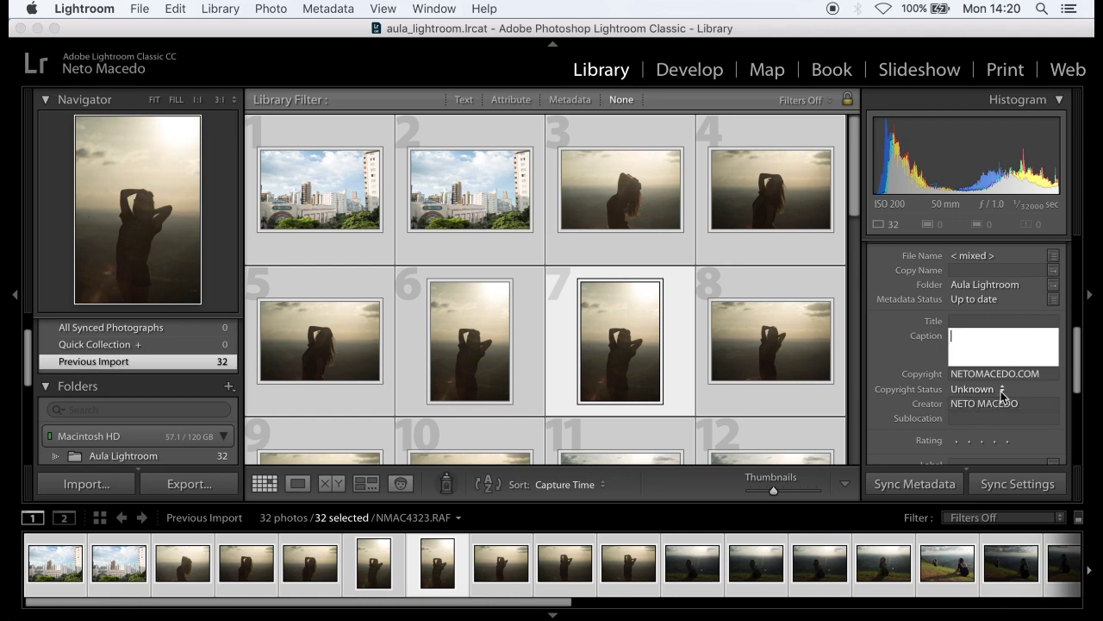
scroll(1003, 393, "down", 4)
scroll(1005, 392, "down", 1)
scroll(1013, 333, "up", 5)
left_click(1013, 333)
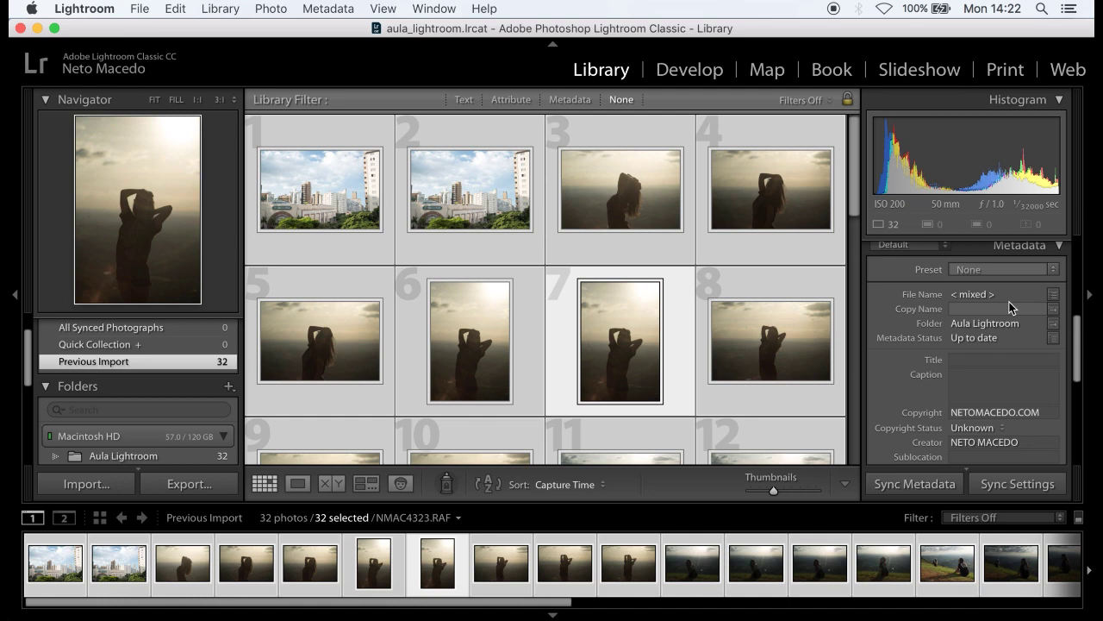
scroll(1009, 302, "up", 1)
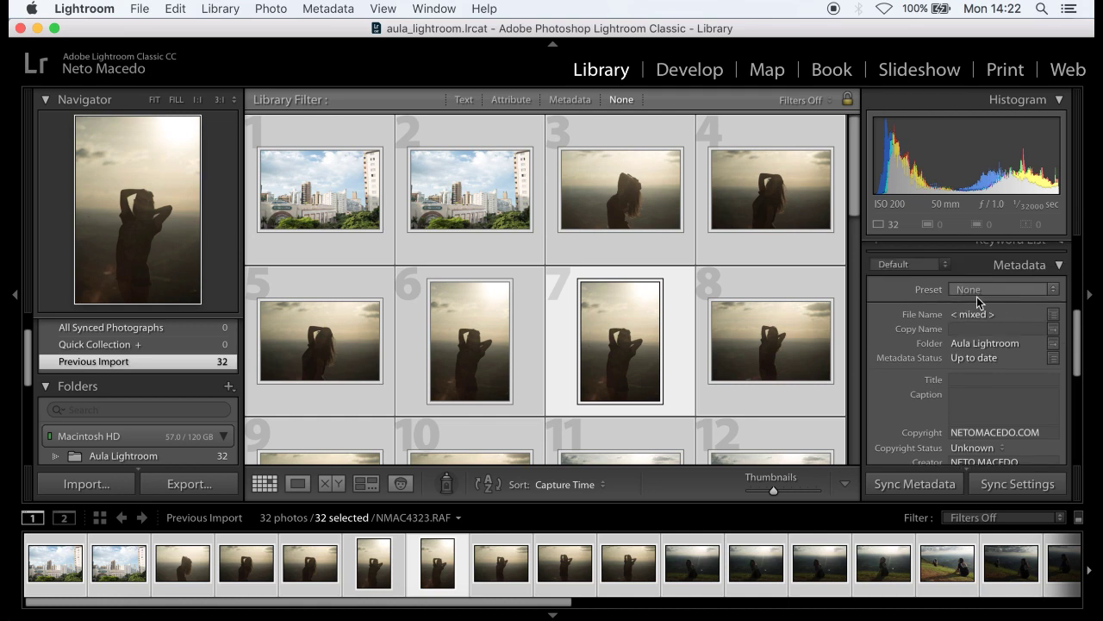
left_click(1023, 298)
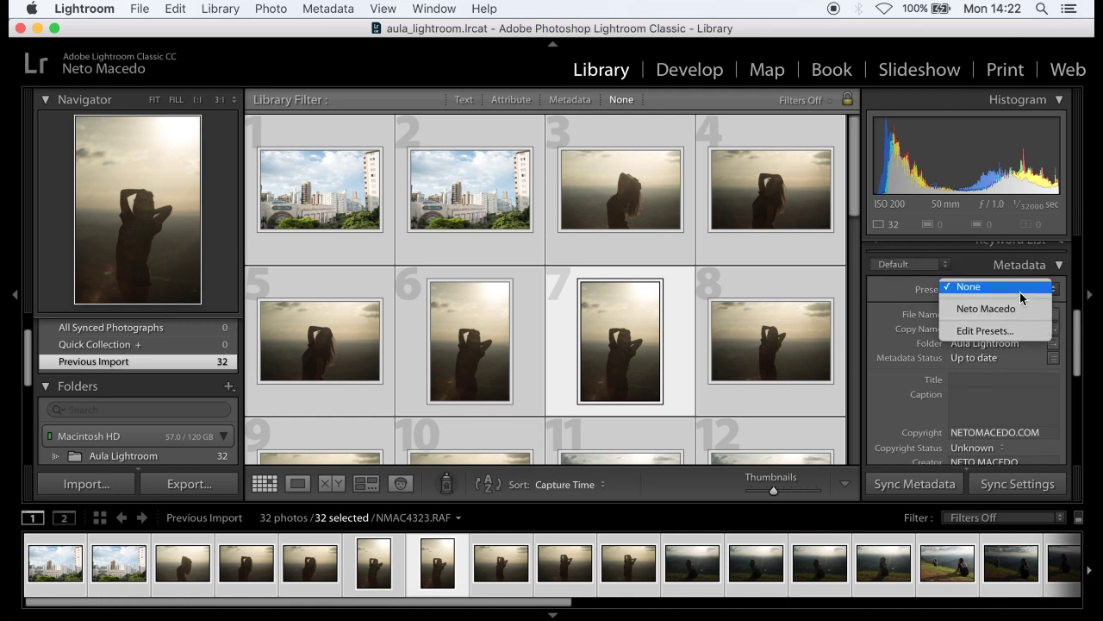
- In the metadata preset editor, replace the Copyright text with the course website URL
left_click(988, 331)
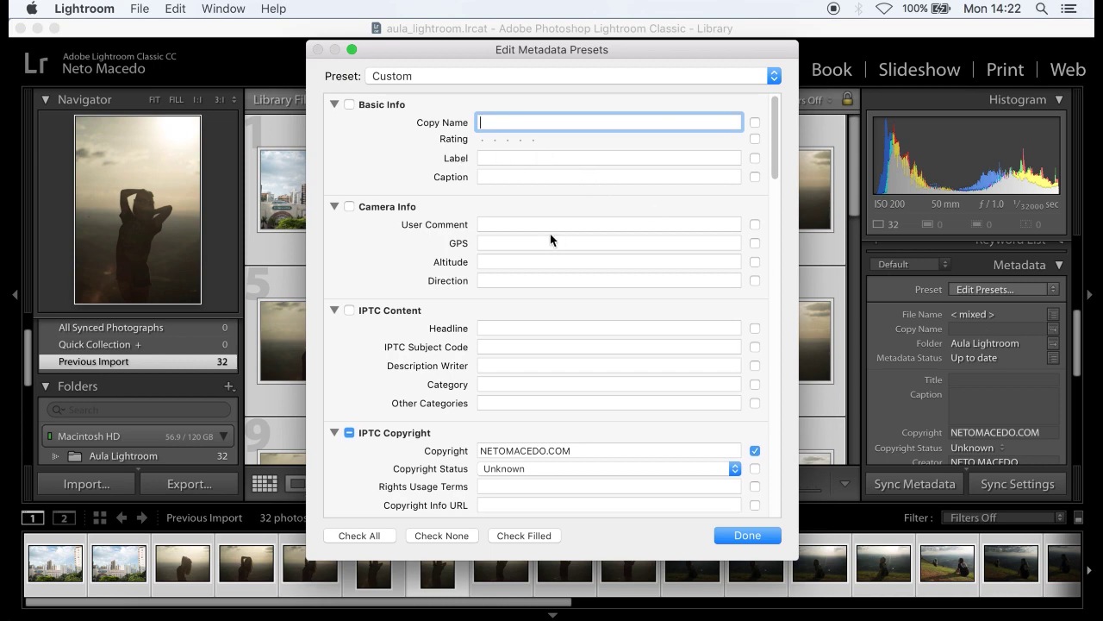
scroll(551, 239, "down", 5)
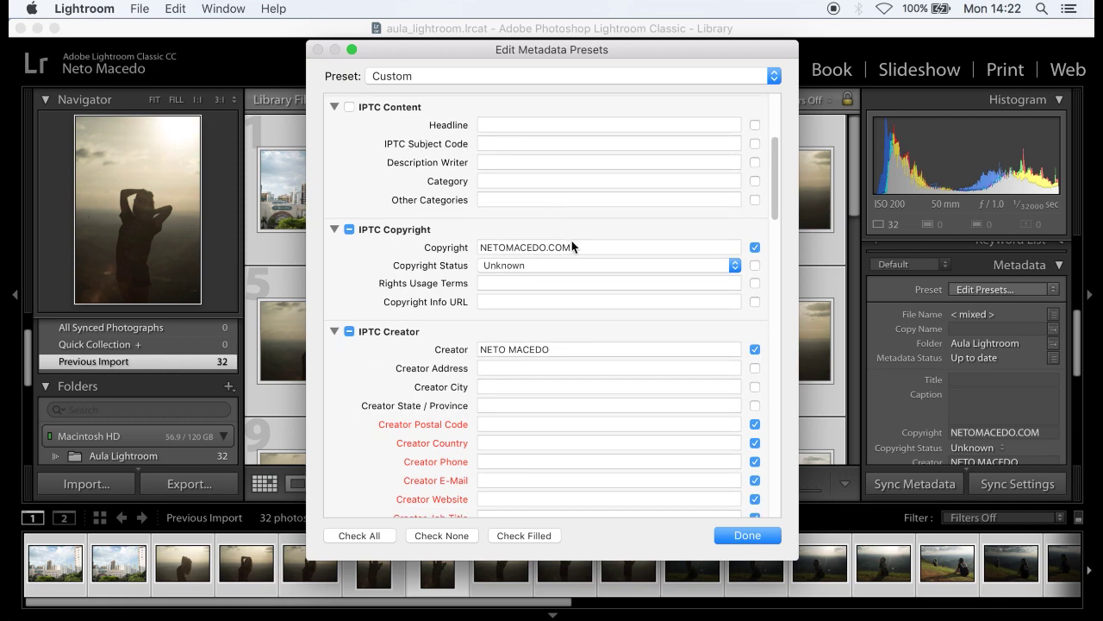
left_click(573, 246)
type("www.neo")
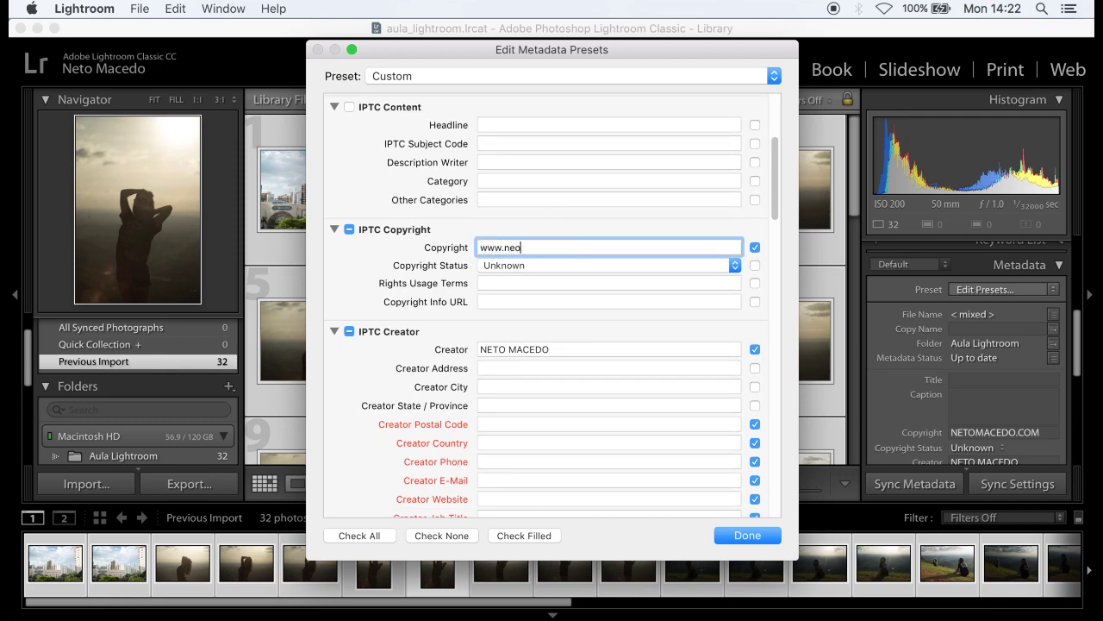
key("BackSpace")
type("tomacedo.com/cursos")
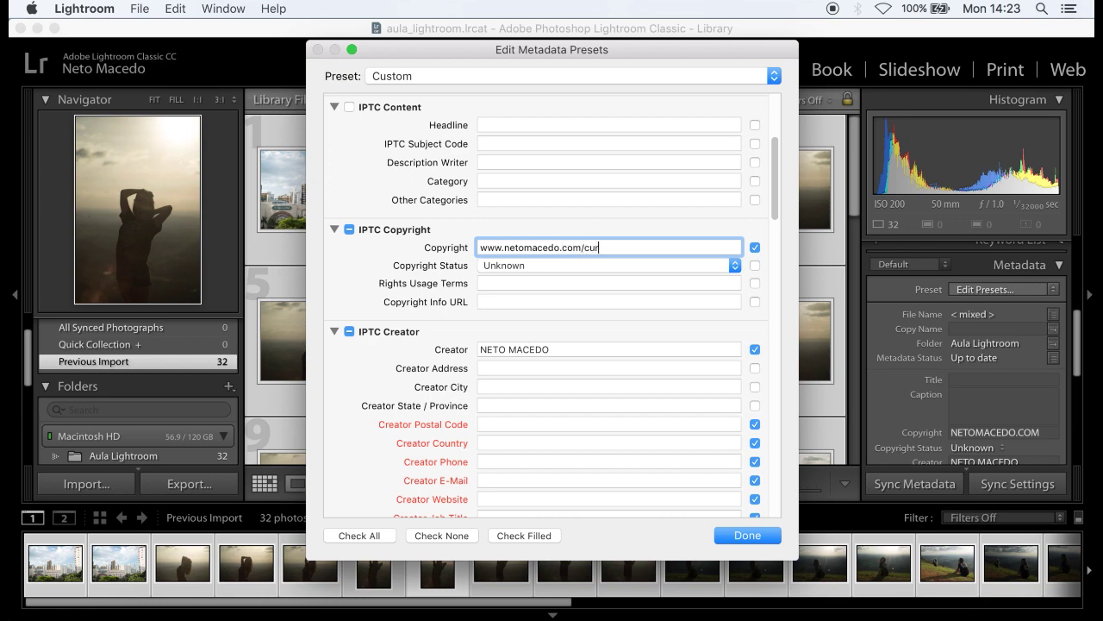
- Set Copyright Status to Copyrighted and move to the Copyright Info URL field
left_click(584, 267)
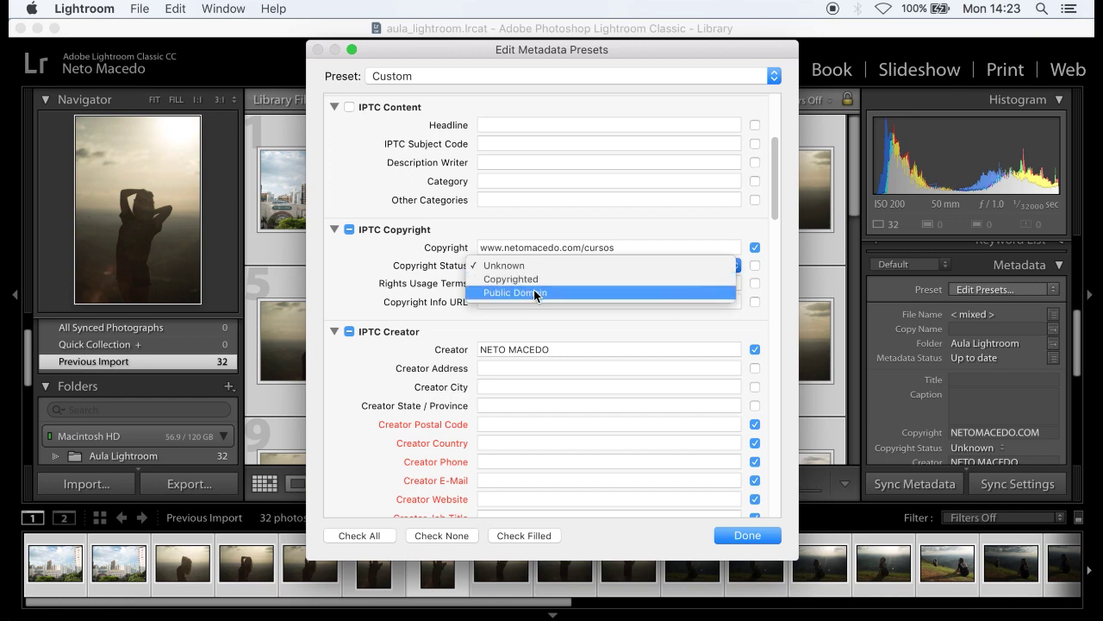
left_click(541, 278)
left_click(522, 282)
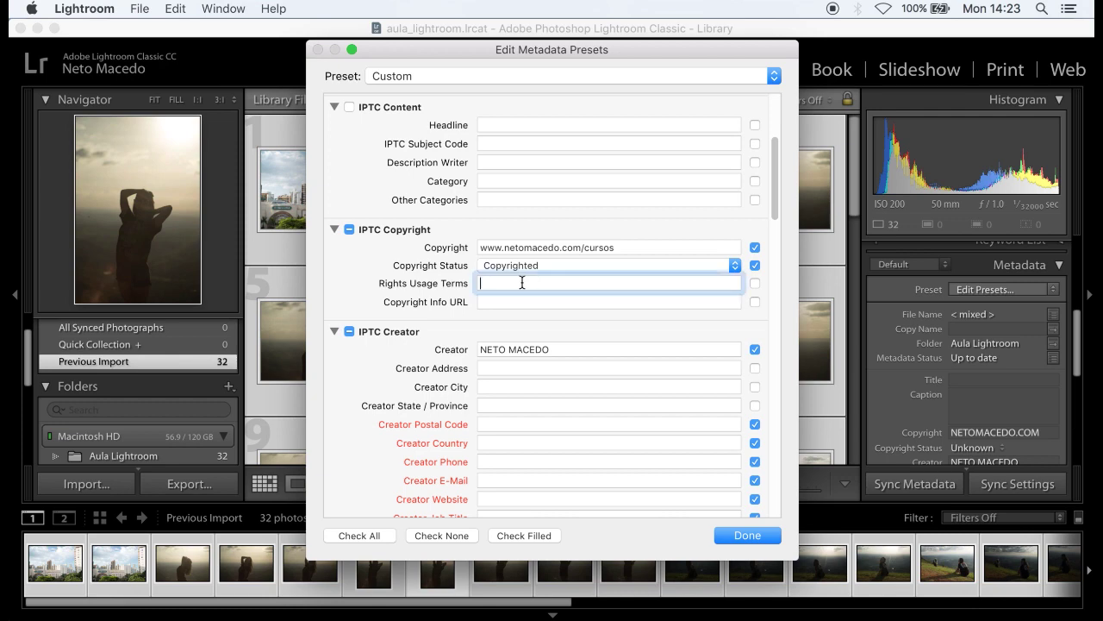
left_click(532, 298)
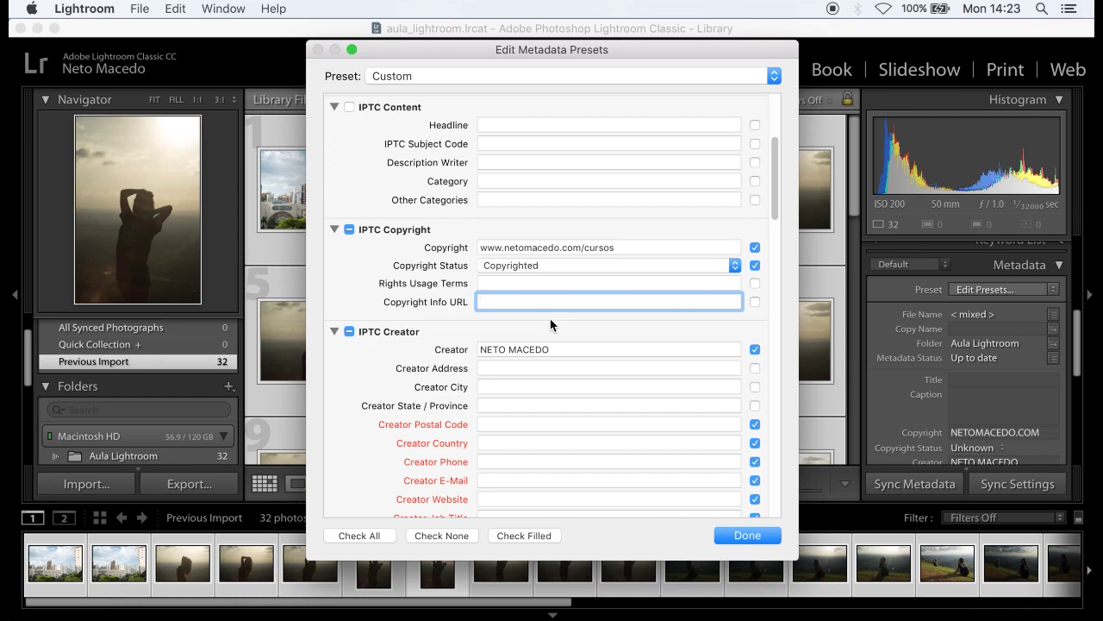
scroll(565, 340, "down", 3)
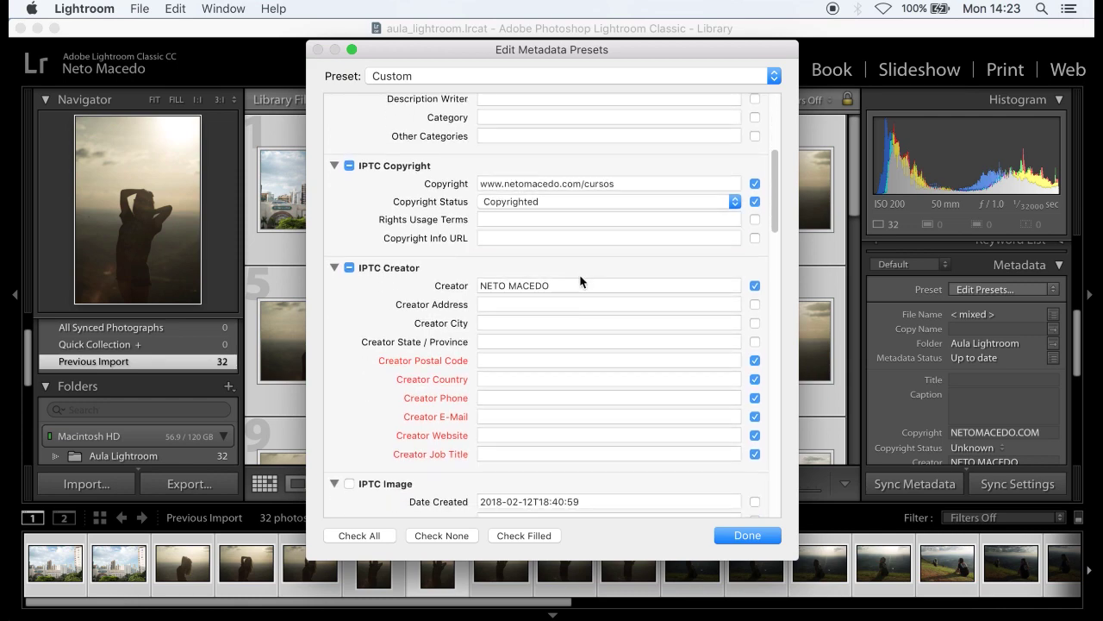
- Retype the creator's name, set creator country to Brazil, and exclude Creator Postal Code
left_click(561, 284)
type("Neto Macedo")
key("Tab")
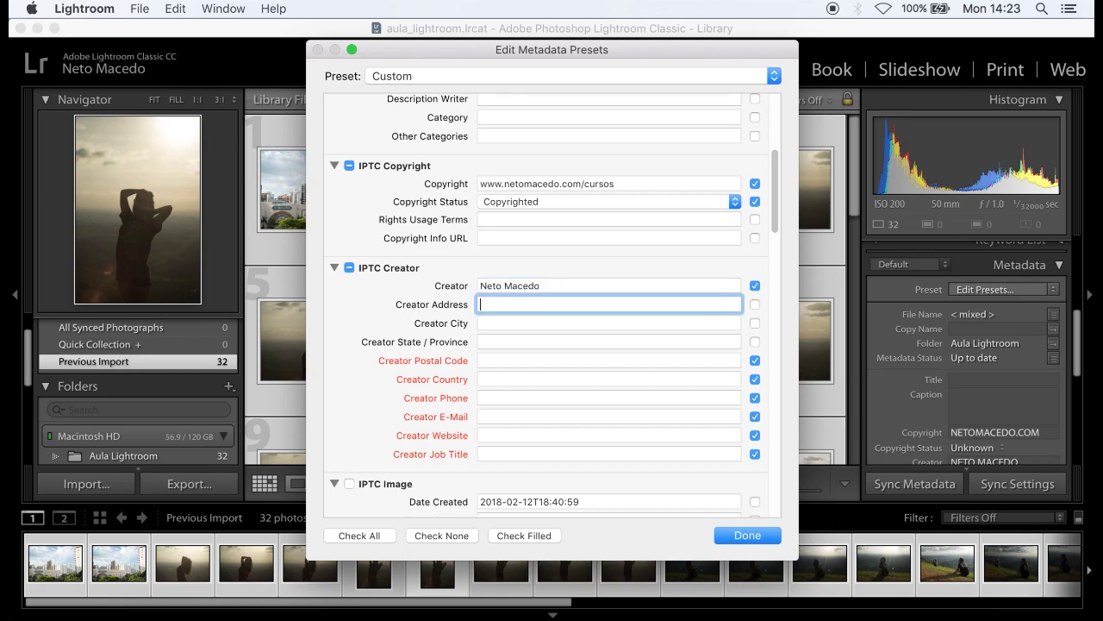
left_click(554, 319)
left_click(524, 342)
left_click(521, 356)
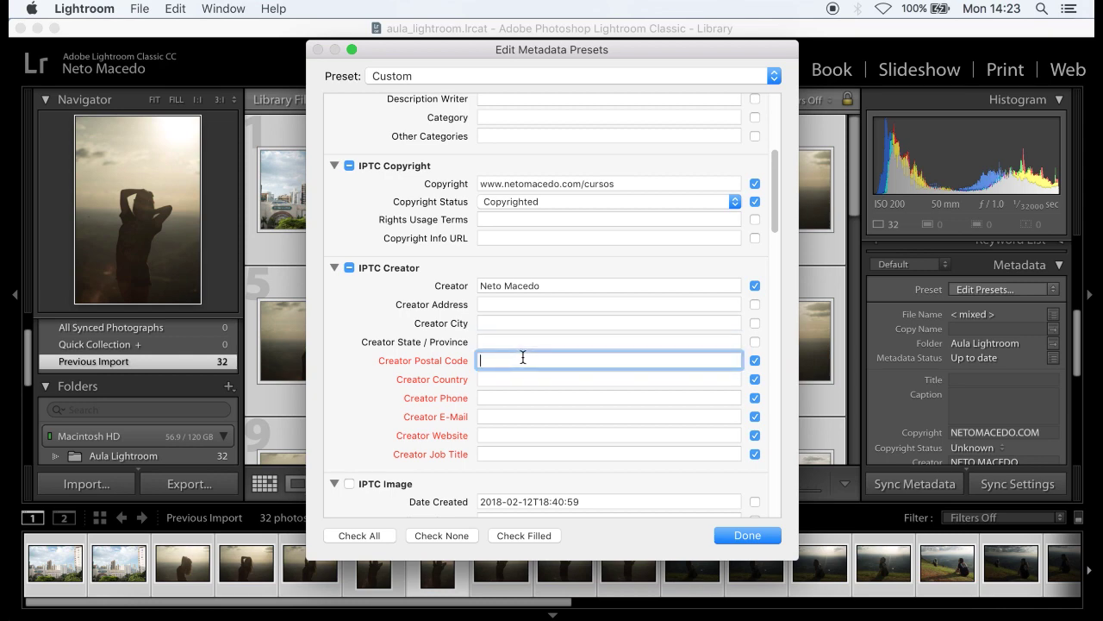
left_click(507, 378)
type("B")
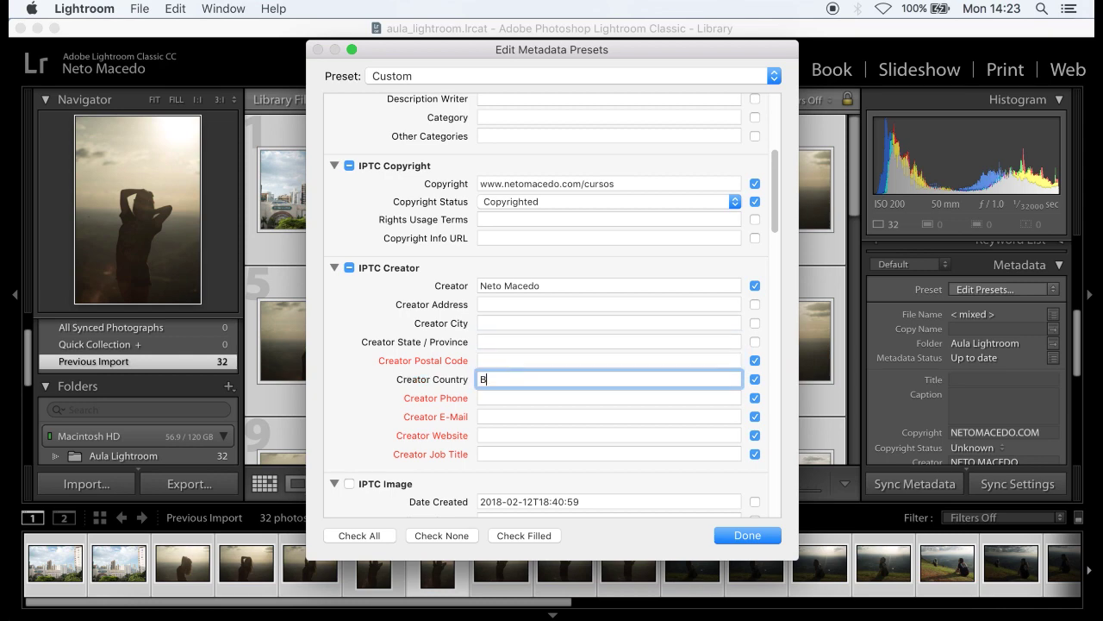
type("razil")
left_click(755, 360)
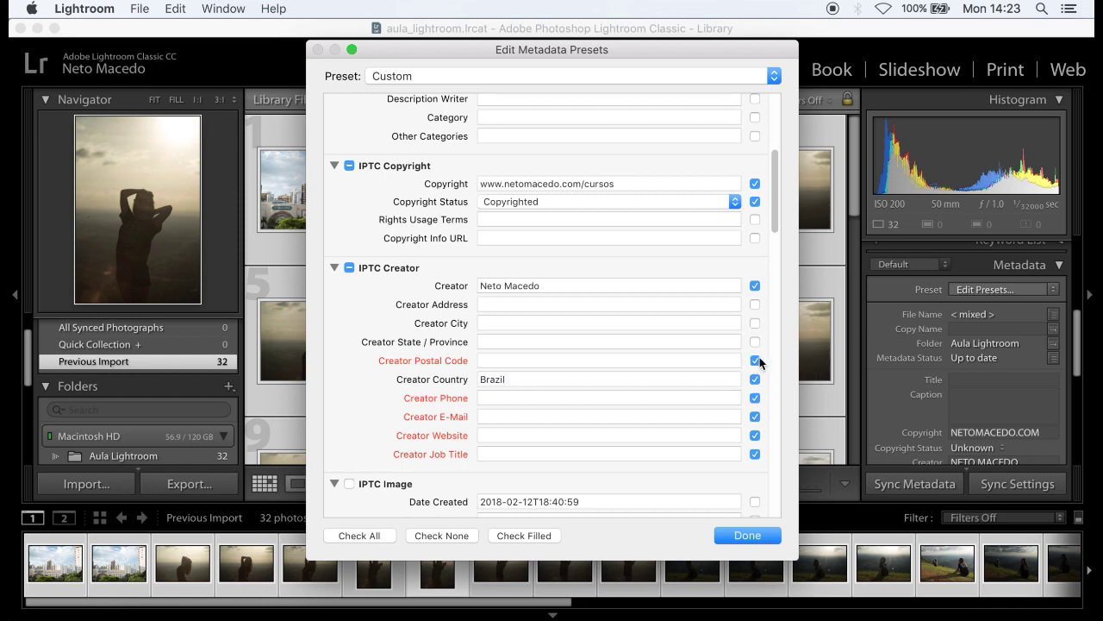
- Enter the creator's phone, e-mail and website, and exclude Creator Job Title
scroll(716, 399, "down", 1)
left_click(666, 377)
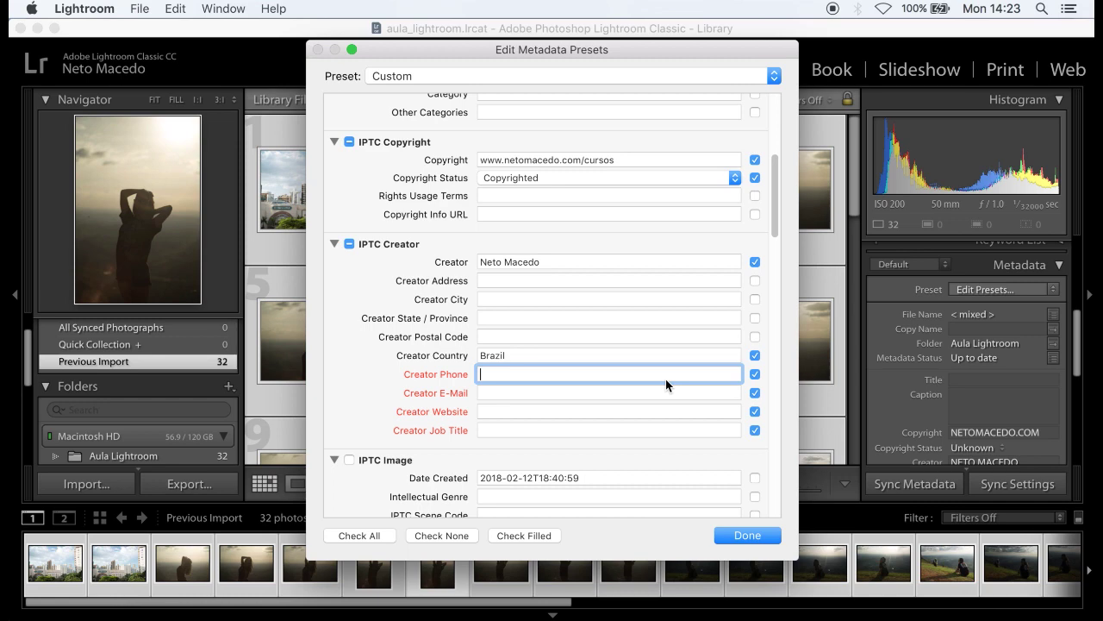
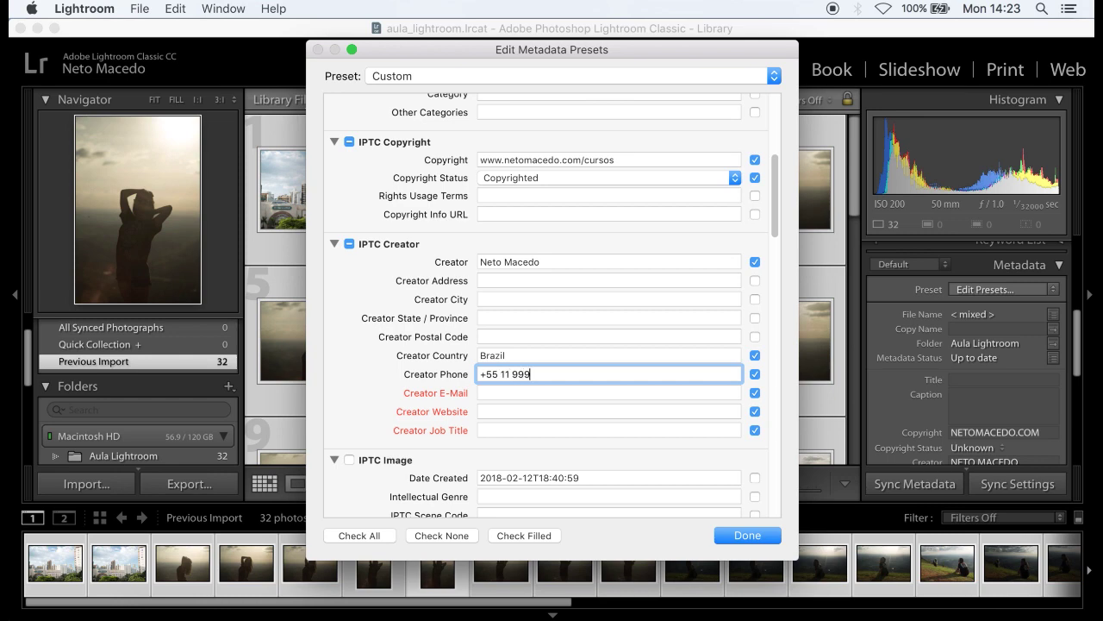
left_click(696, 393)
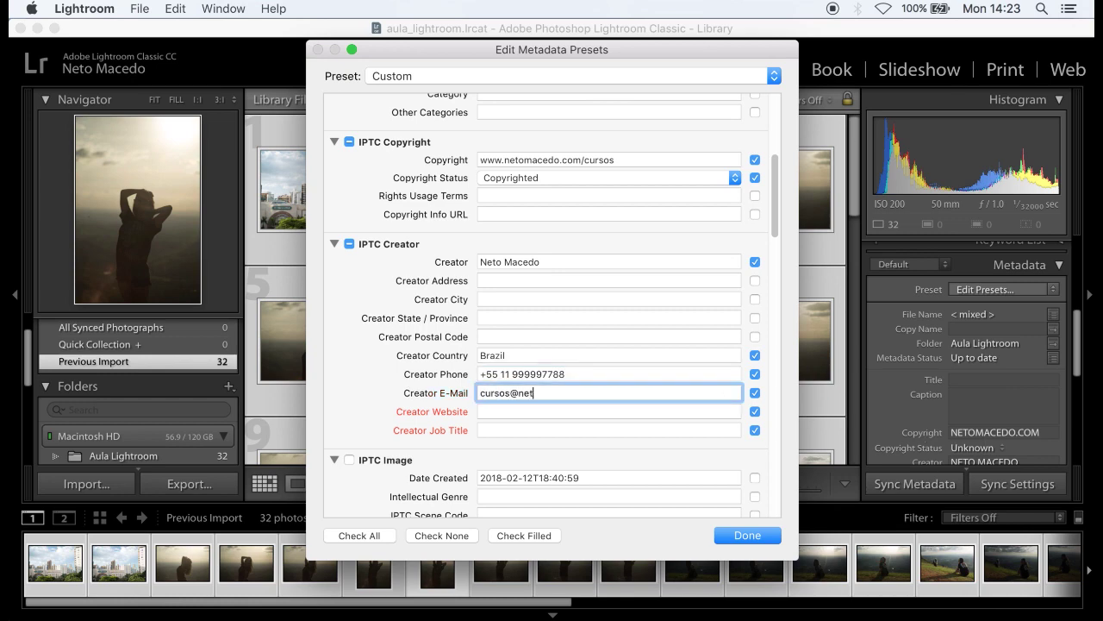
left_click(696, 407)
type("www.ne")
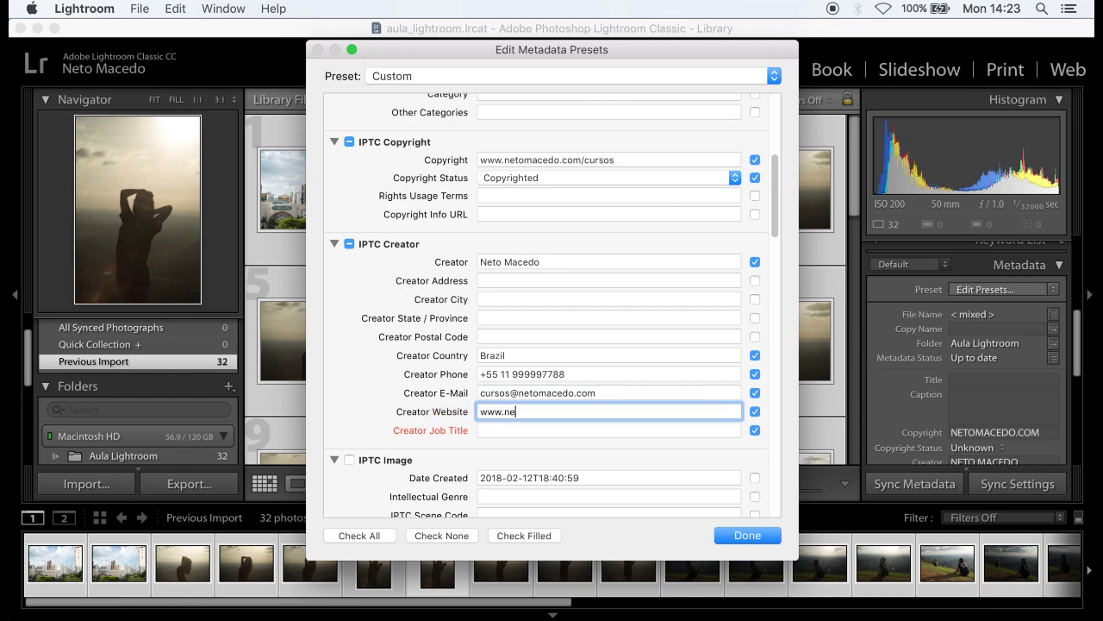
type("tomacedo.com")
left_click(756, 430)
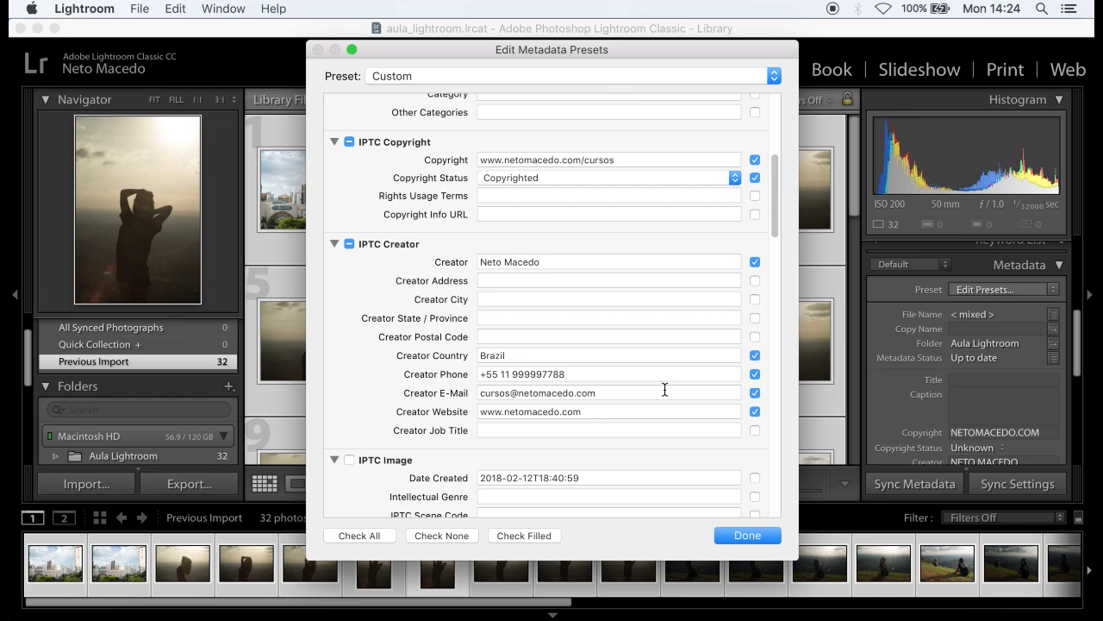
scroll(664, 389, "up", 5)
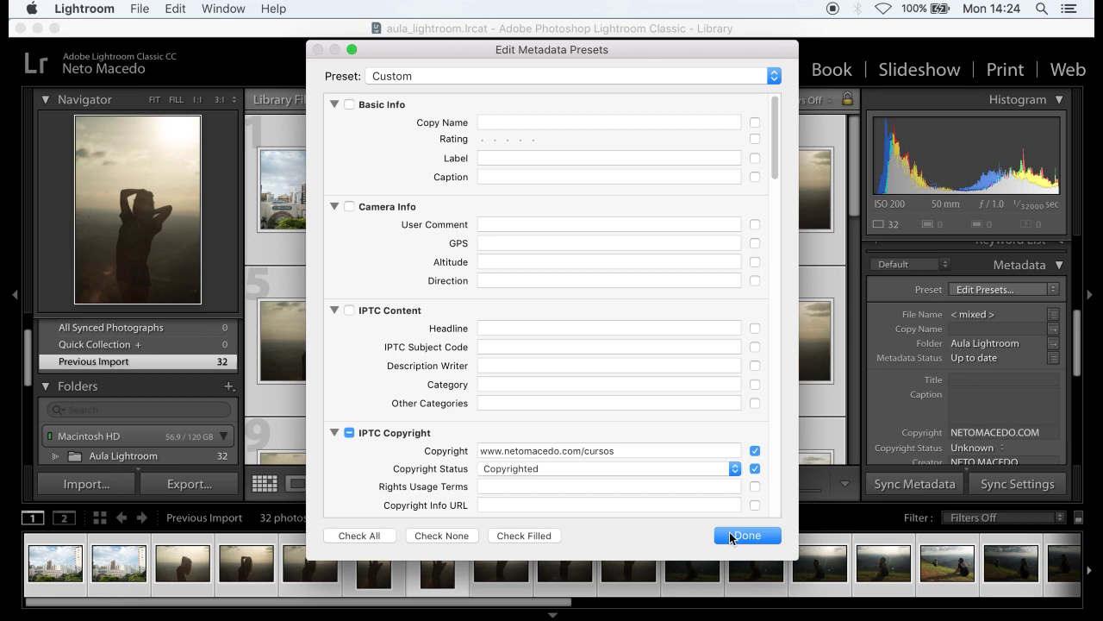
- Save the edited metadata settings as a new preset named 'Aula Lightroom'
left_click(731, 536)
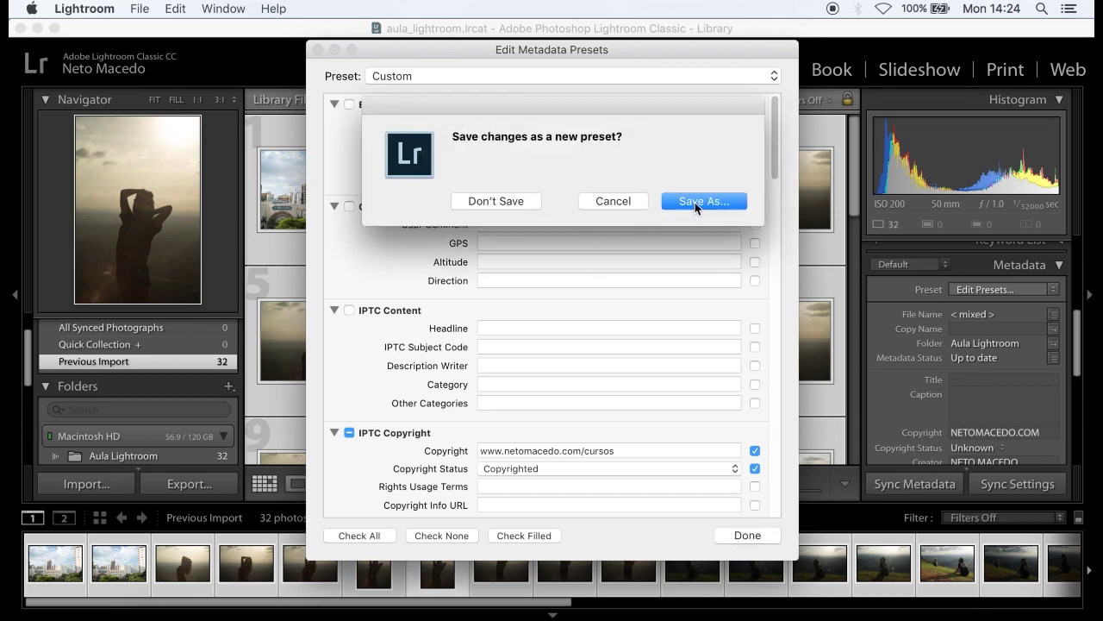
left_click(696, 201)
type("AUla")
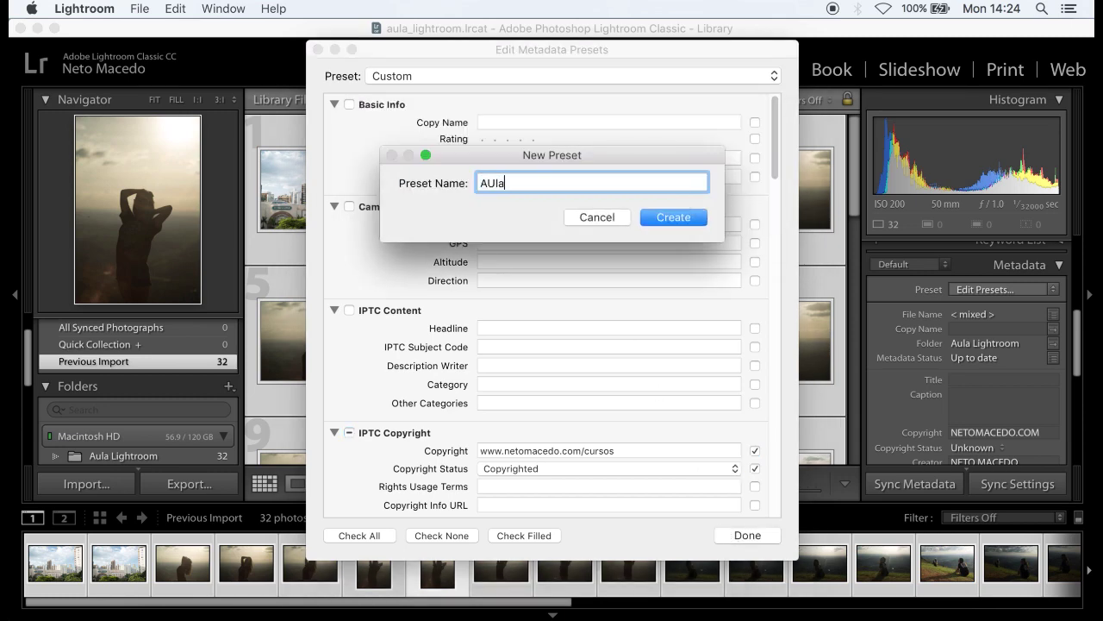
key("BackSpace")
key("BackSpace")
key("BackSpace")
type("ula Lightroom")
left_click(678, 217)
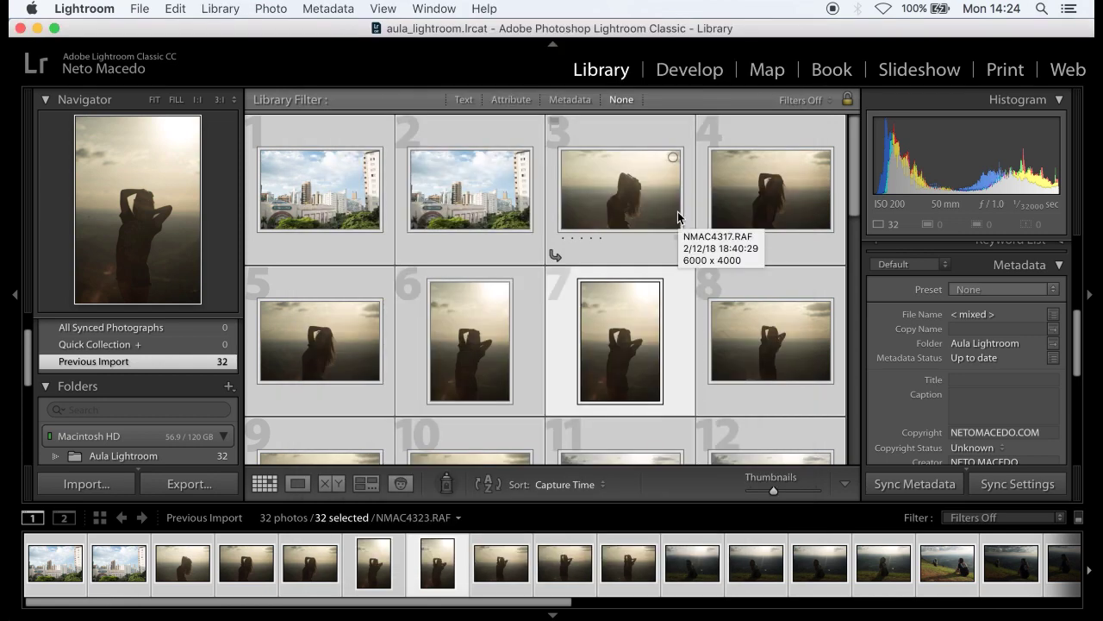
- Choose the Aula Lightroom metadata preset for all 32 photos and scroll up to Quick Develop
left_click(988, 298)
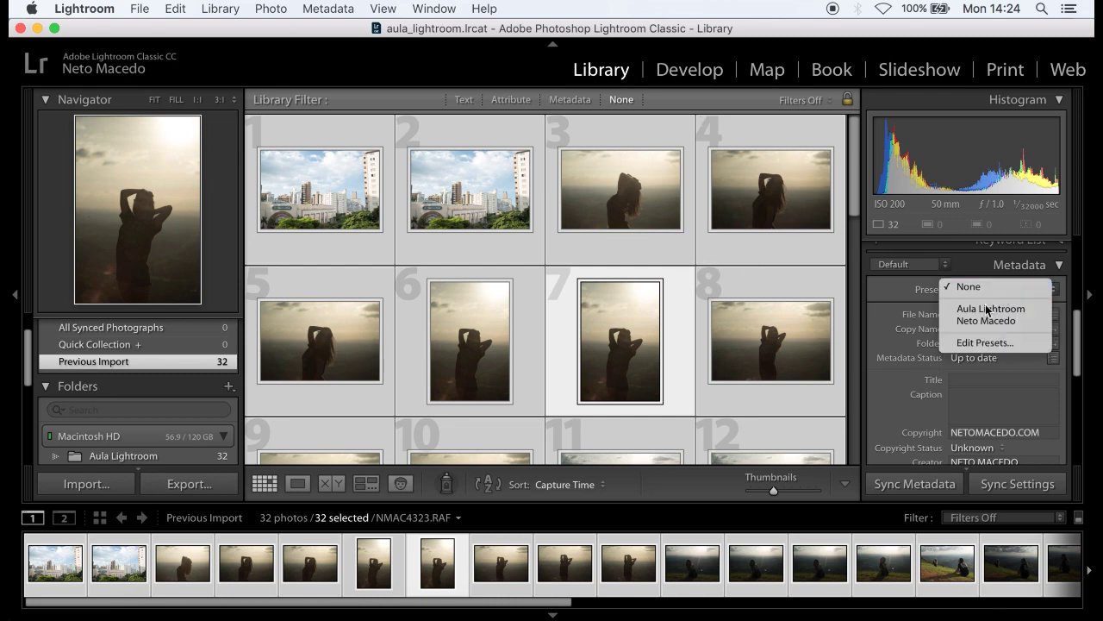
left_click(982, 309)
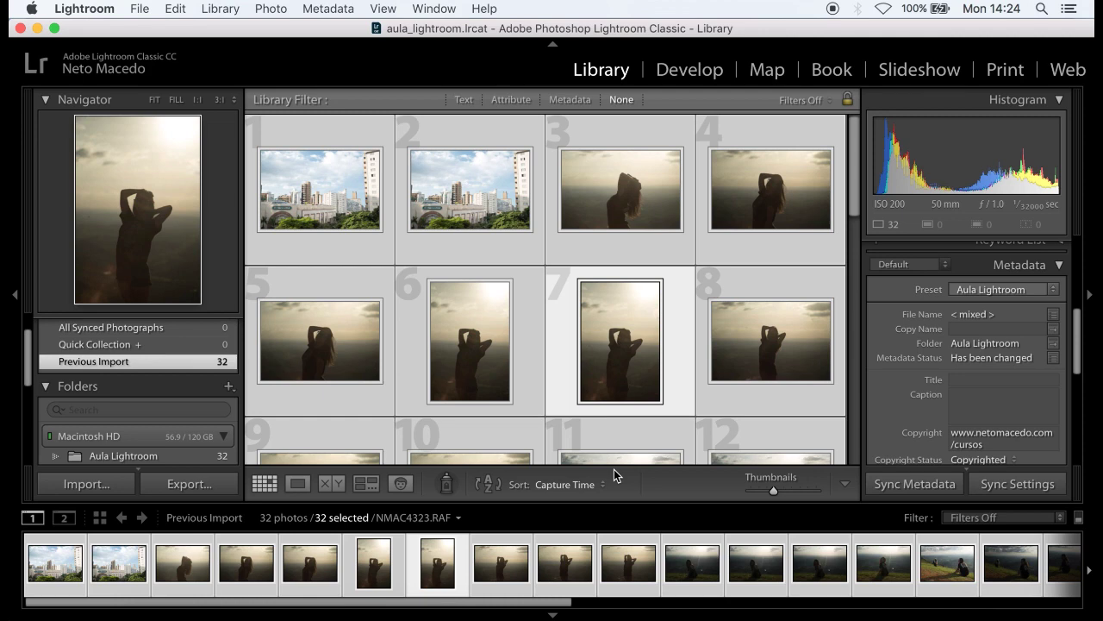
scroll(1015, 364, "up", 5)
scroll(1015, 363, "up", 5)
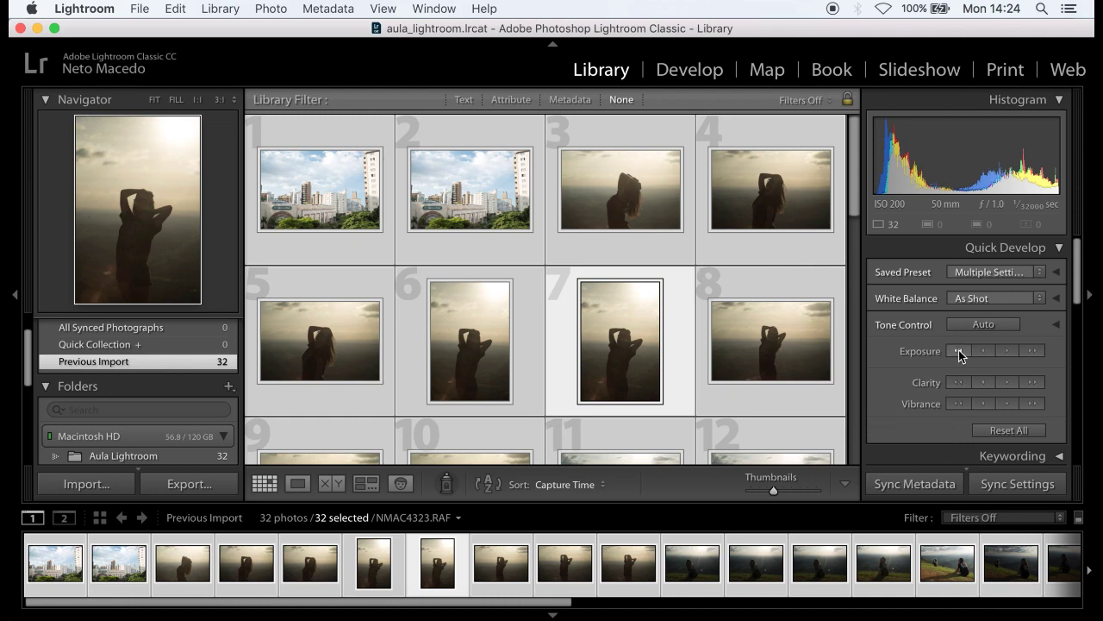
- Arrow through the photos from photo 4 onward, then select the first city photo, NMAC4311-1.jpg
left_click(250, 591)
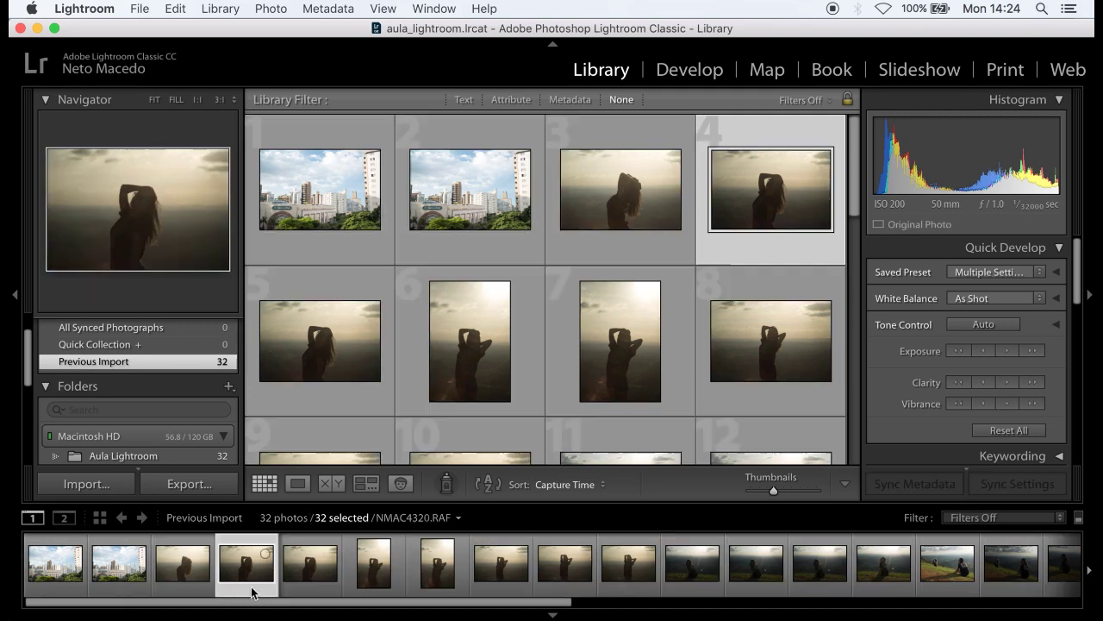
key("Right")
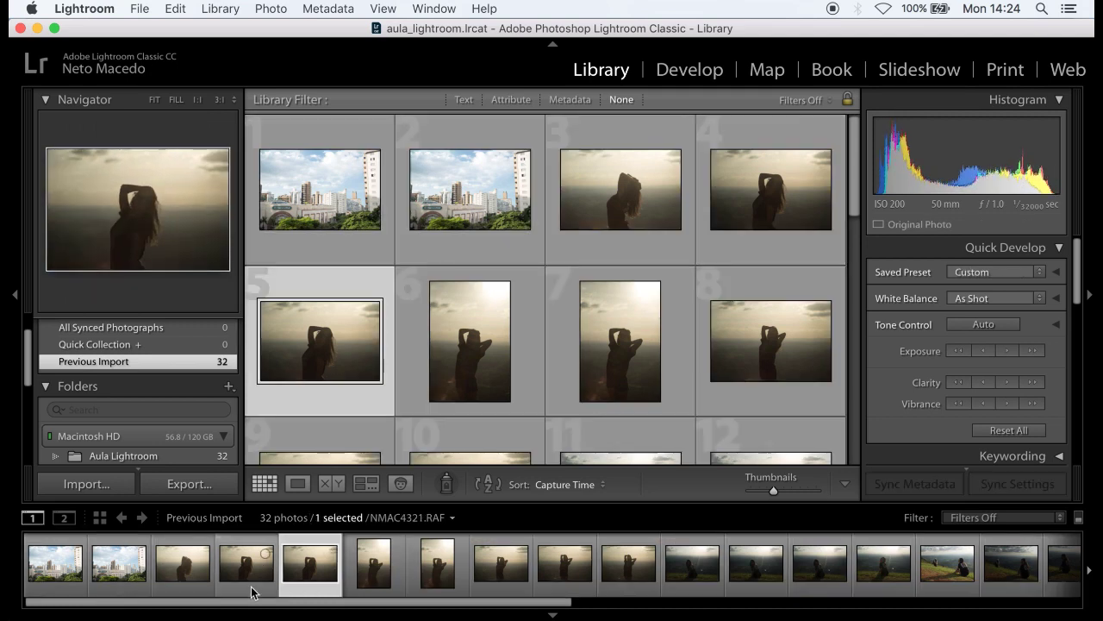
key("Left")
key("Left")
key("Left")
key("Left")
key("Right")
key("Right")
key("Right")
key("Right")
key("Right")
key("Right")
key("Right")
key("Right")
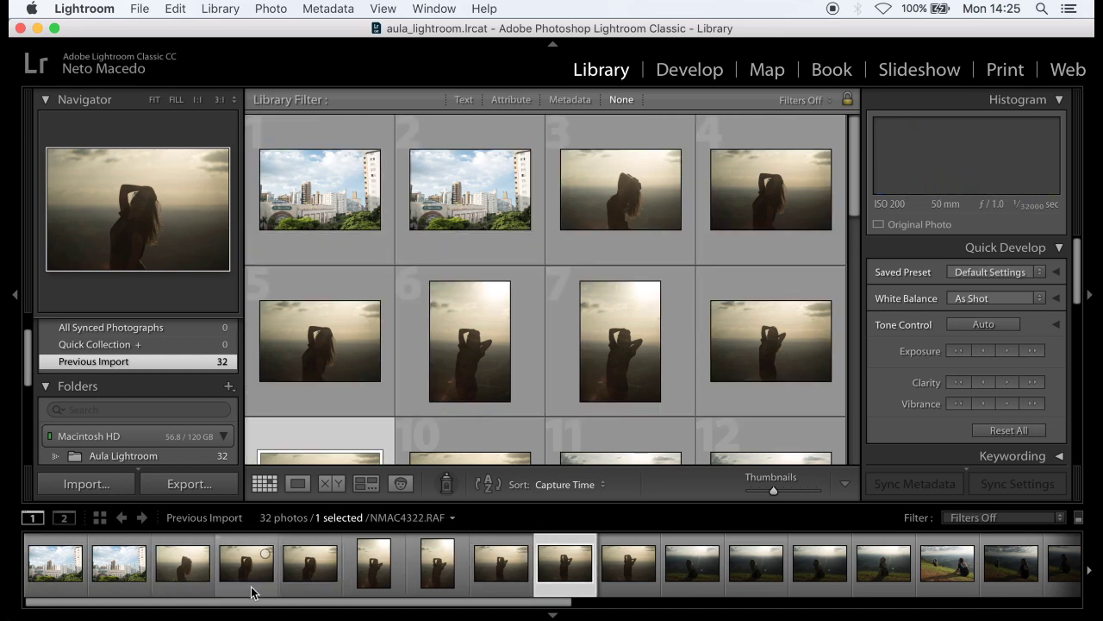
key("Right")
key("Right")
key("Right")
key("Right")
key("Right")
key("Right")
key("Right")
key("Right")
key("Right")
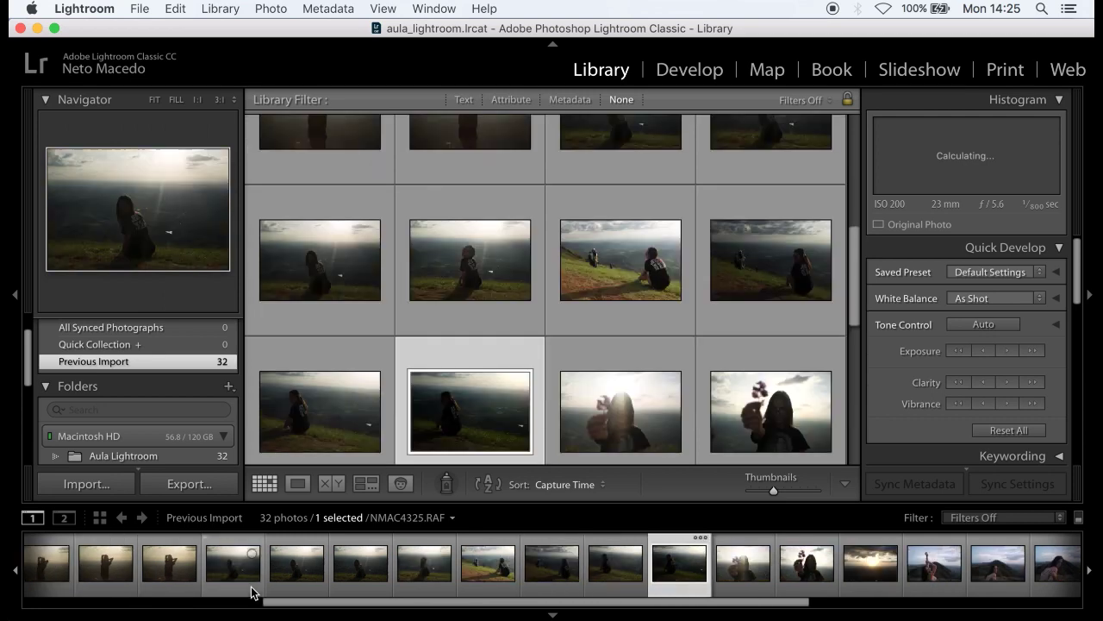
key("Right")
key("Right")
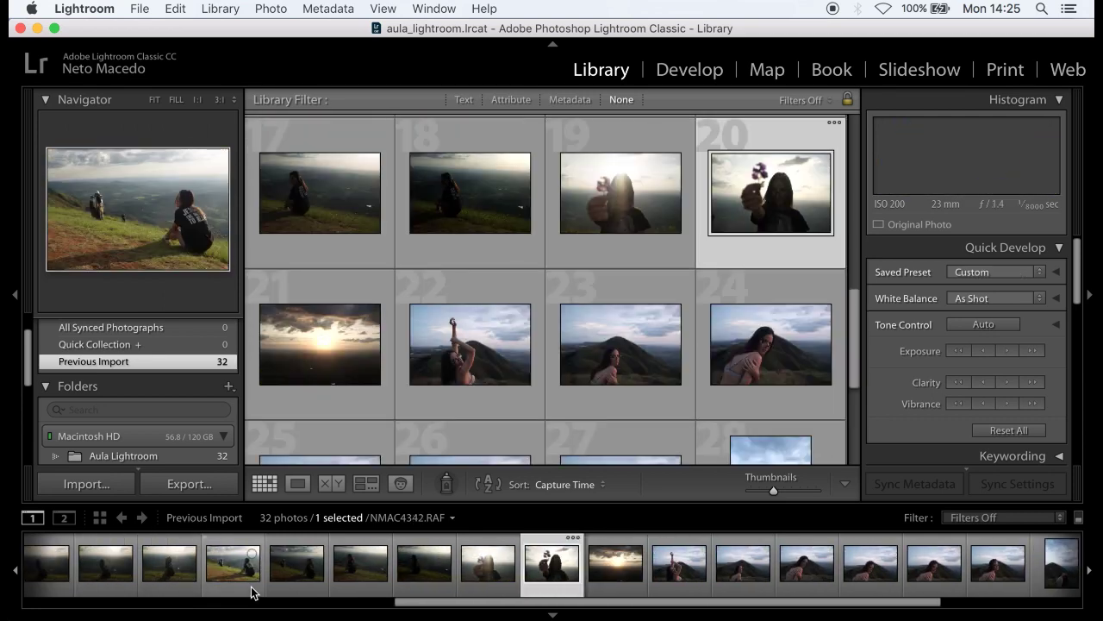
key("Right")
key("Right")
key("Right")
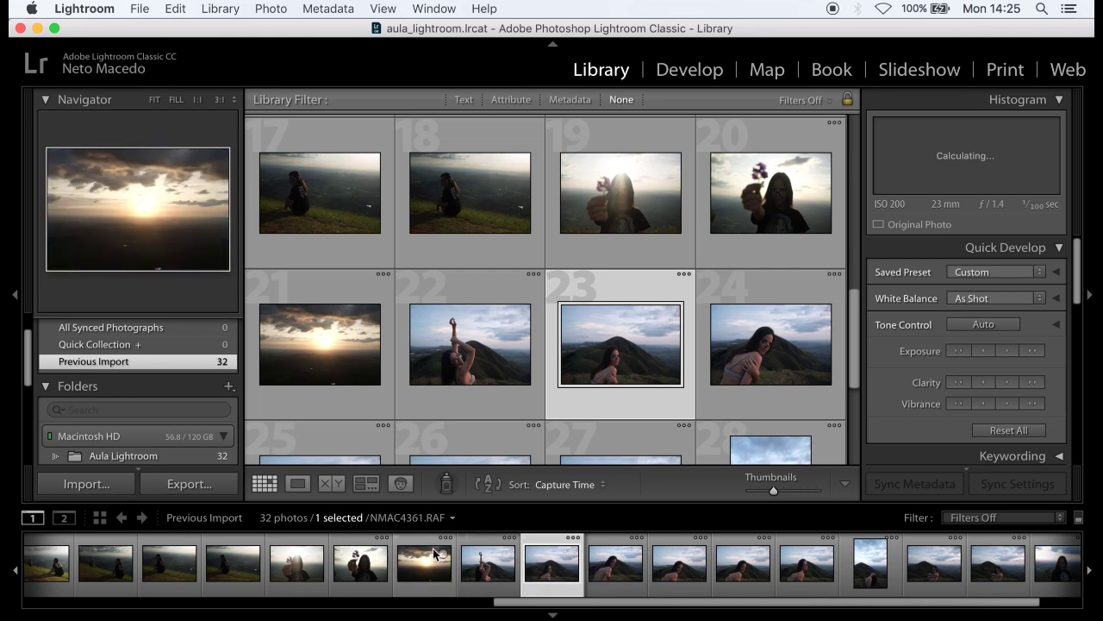
scroll(436, 560, "left", 10)
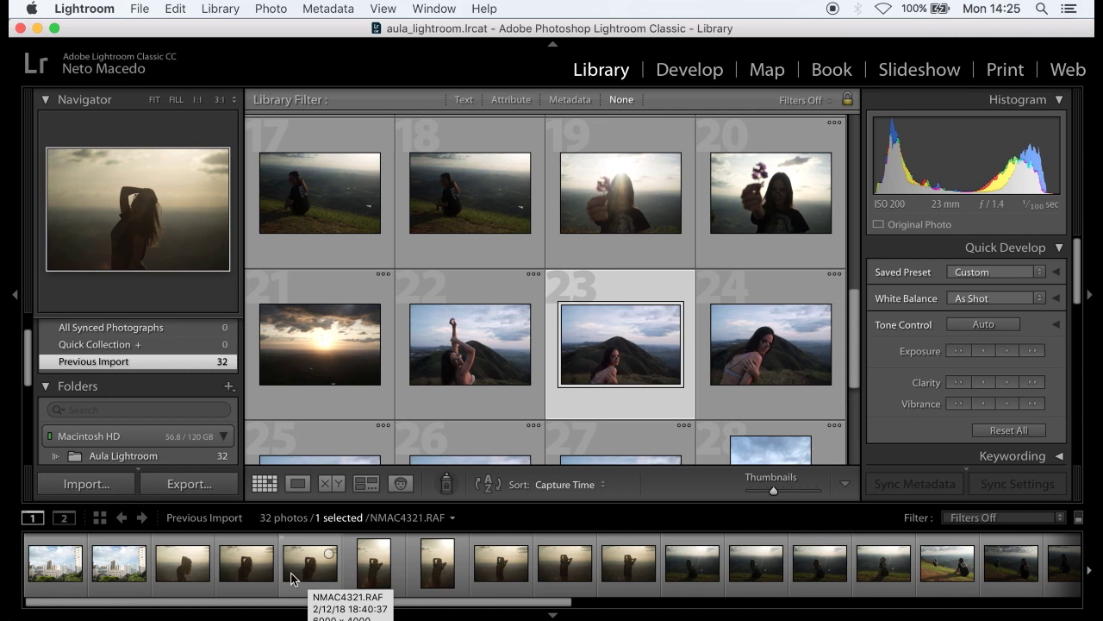
left_click(55, 587)
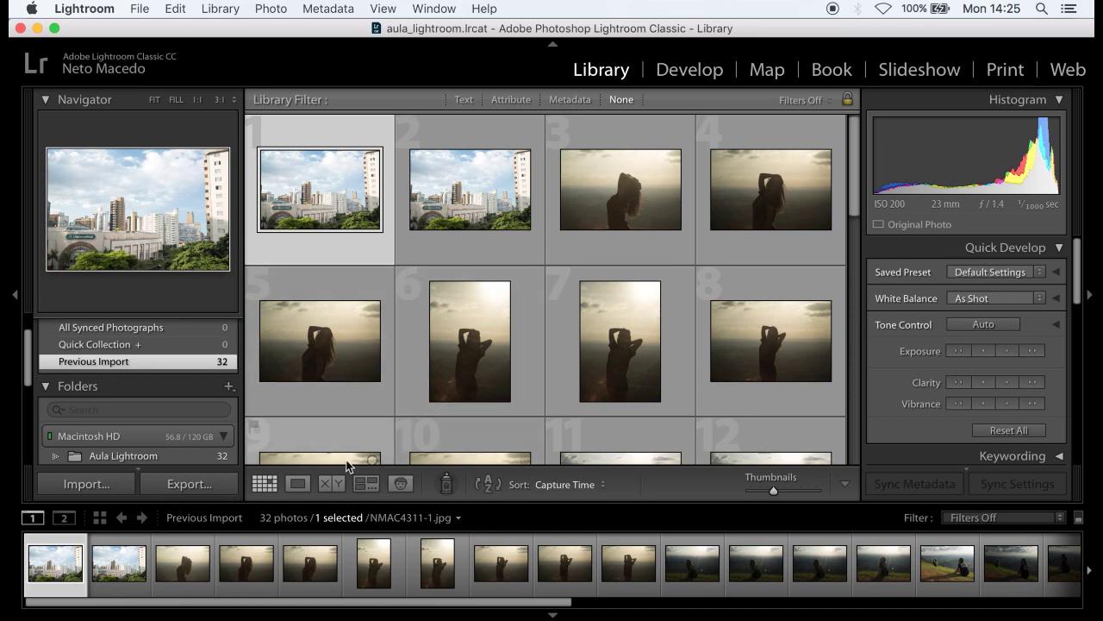
- View the first city photo large and flip between the two city shots
left_click(297, 485)
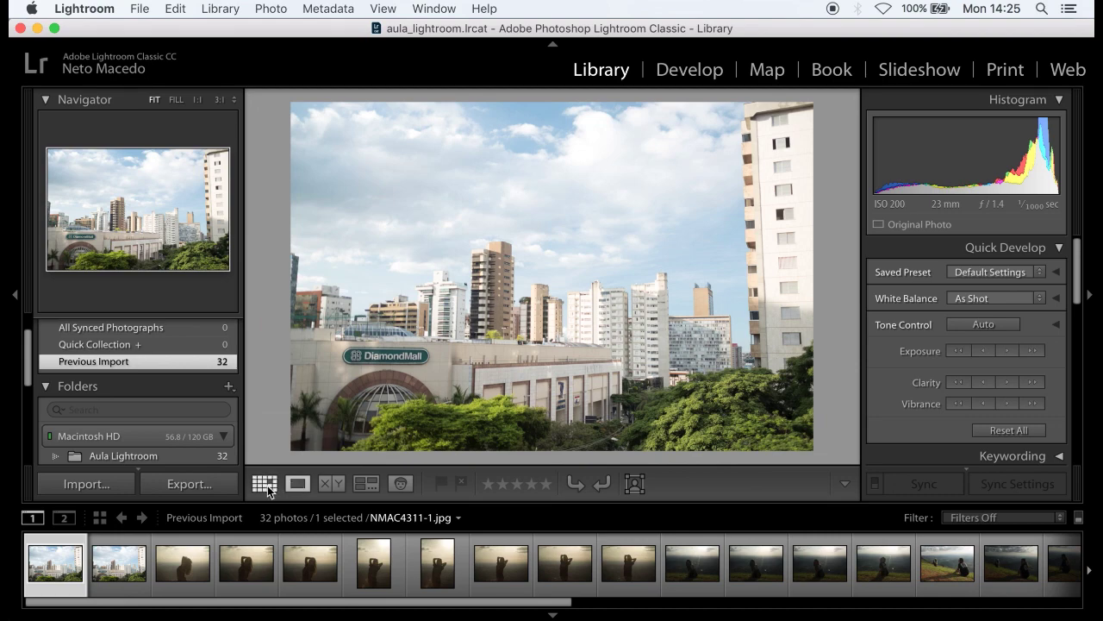
left_click(264, 484)
scroll(467, 377, "down", 3)
scroll(467, 377, "up", 3)
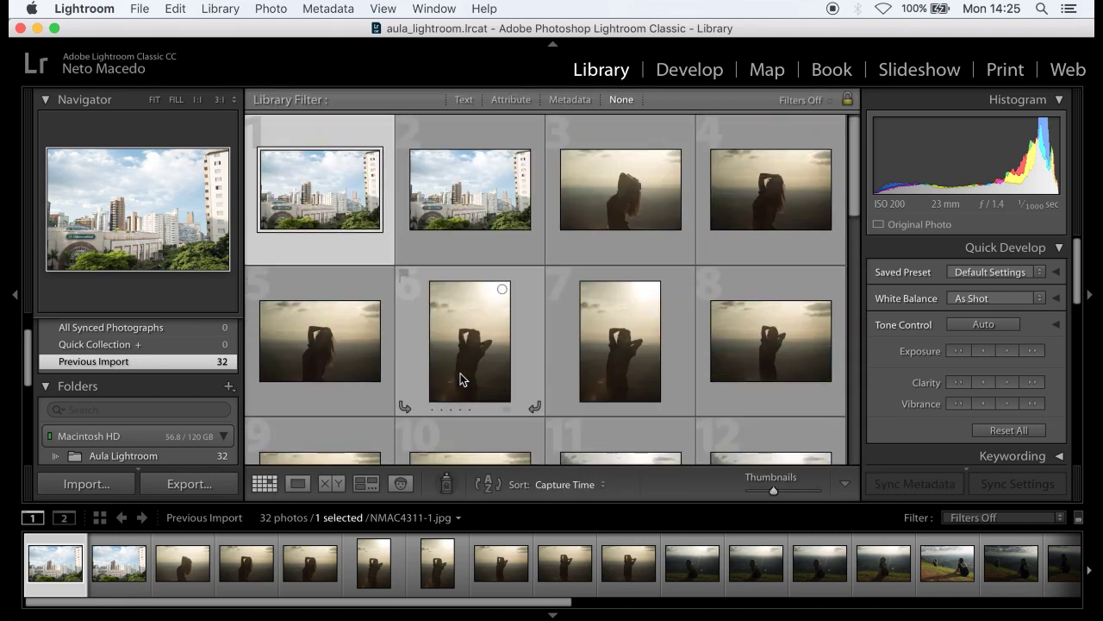
left_click(298, 486)
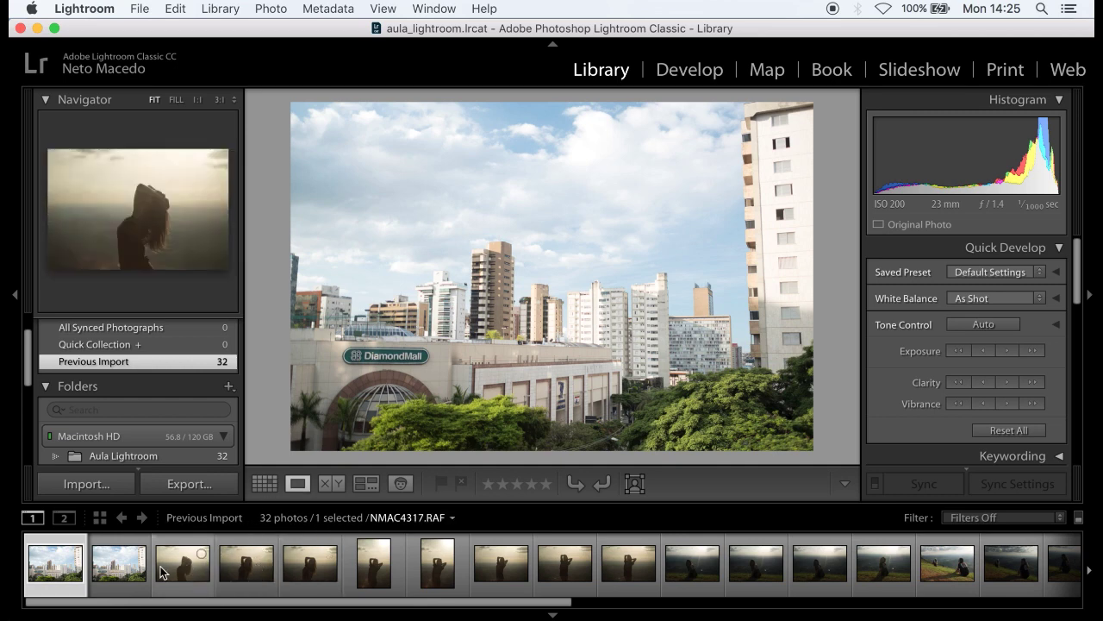
mouse_move(162, 572)
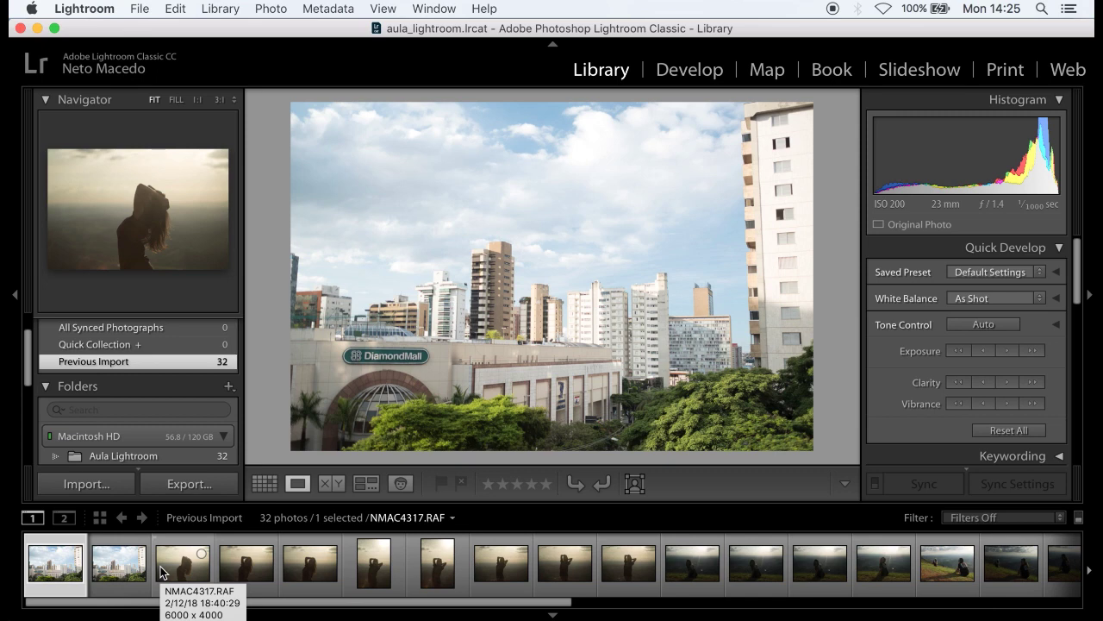
left_click(115, 566)
left_click(72, 571)
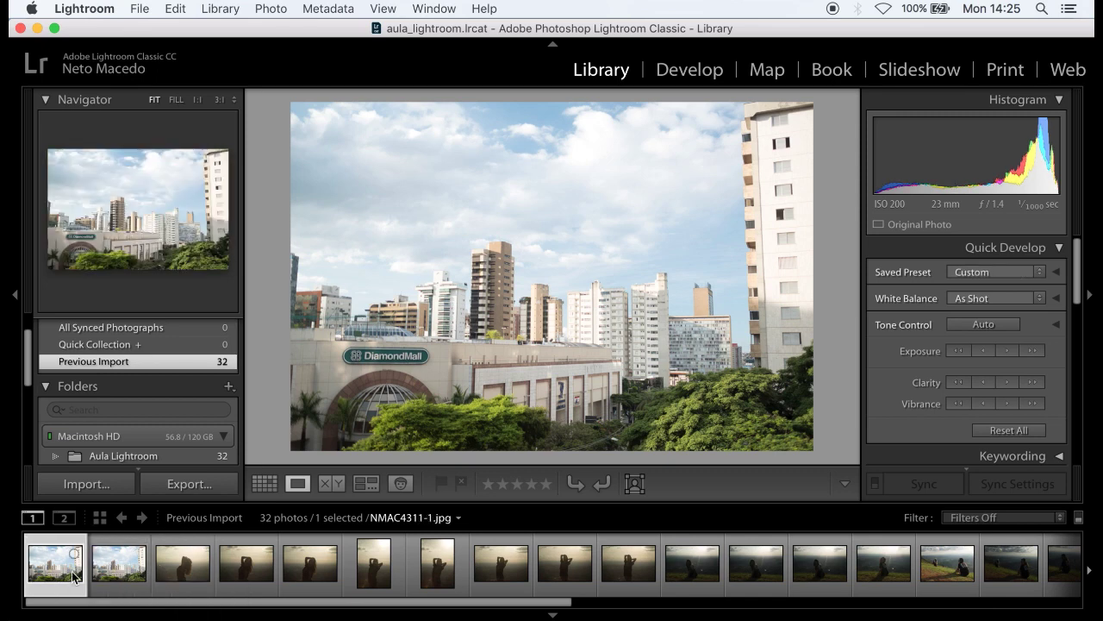
- Add NMAC4311-1.jpg and NMAC4311.RAF to the Quick Collection
left_click(74, 557)
left_click(119, 567)
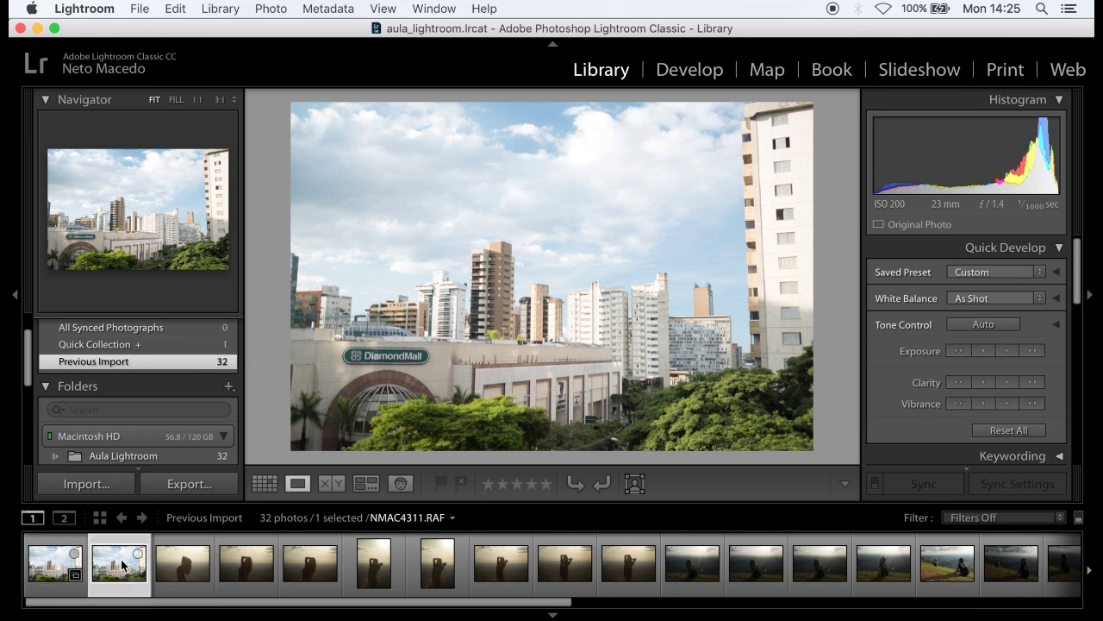
left_click(56, 579)
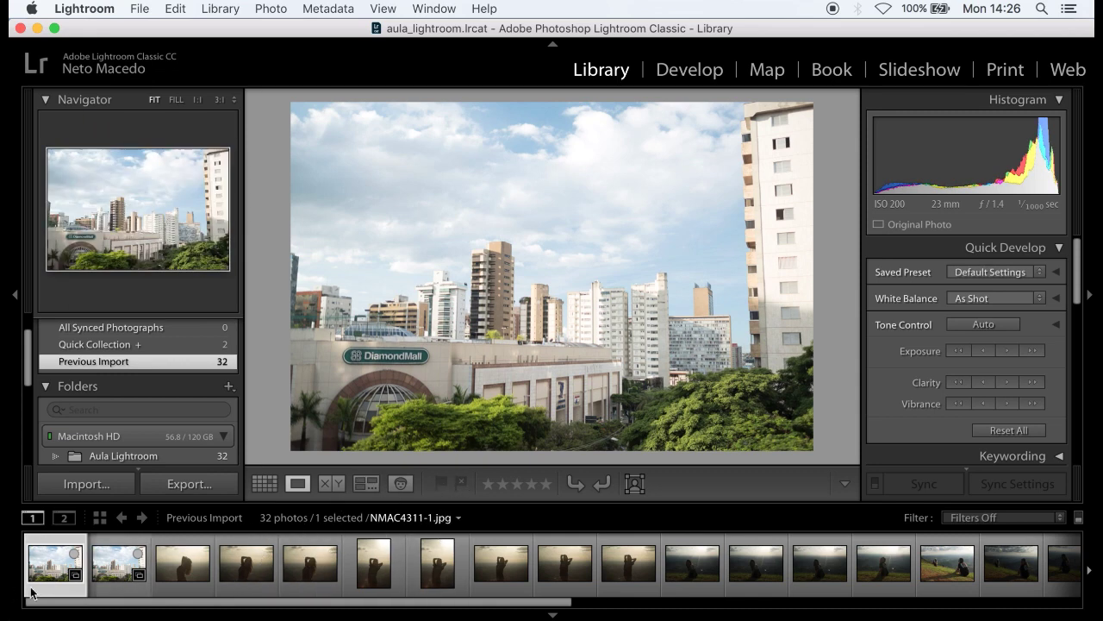
key("Right")
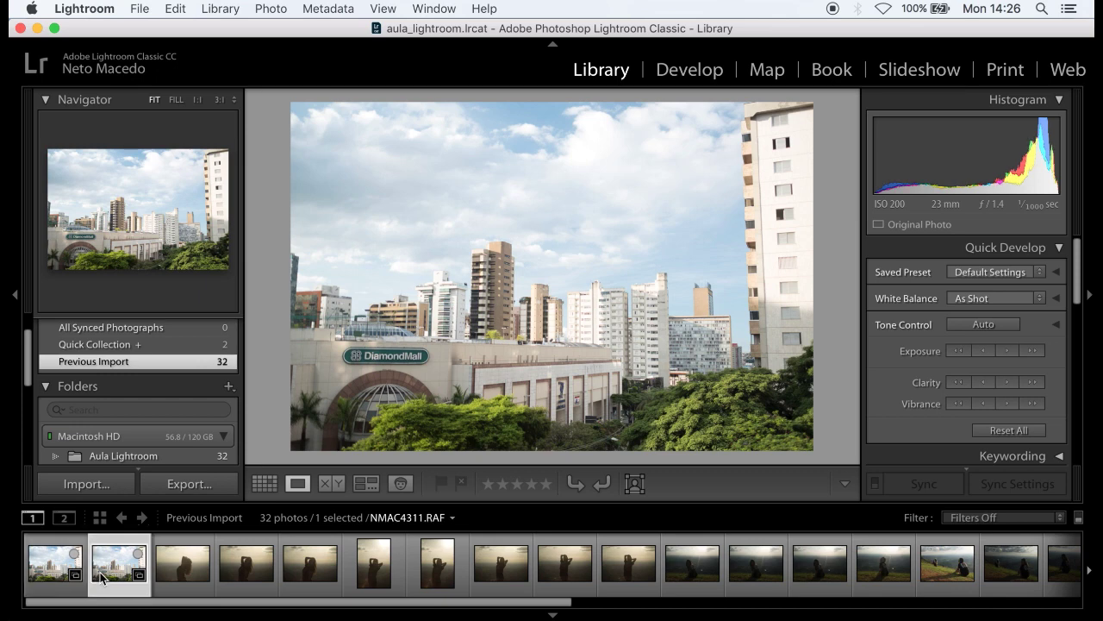
left_click(53, 575)
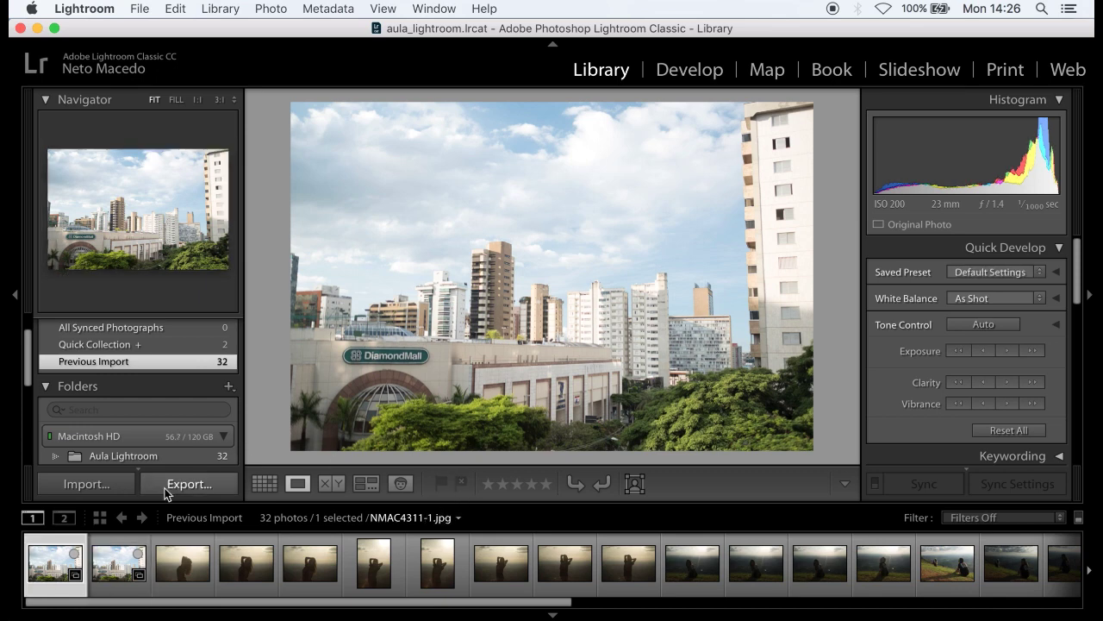
- Compare the city and silhouette photos, settling on the third thumbnail, NMAC4317.RAF
left_click(125, 571)
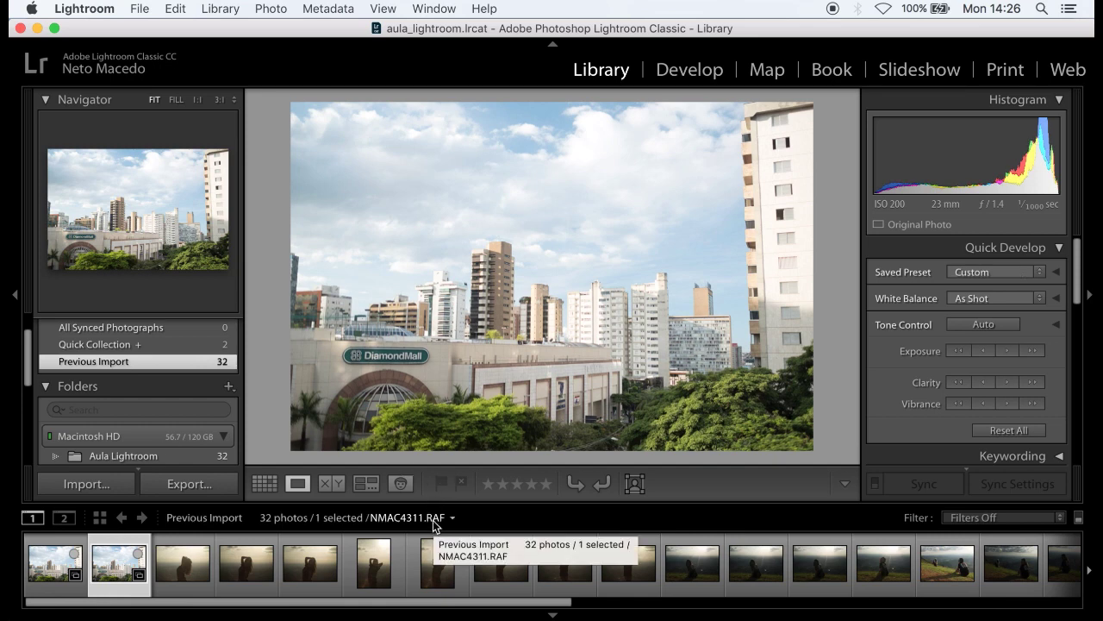
left_click(31, 551)
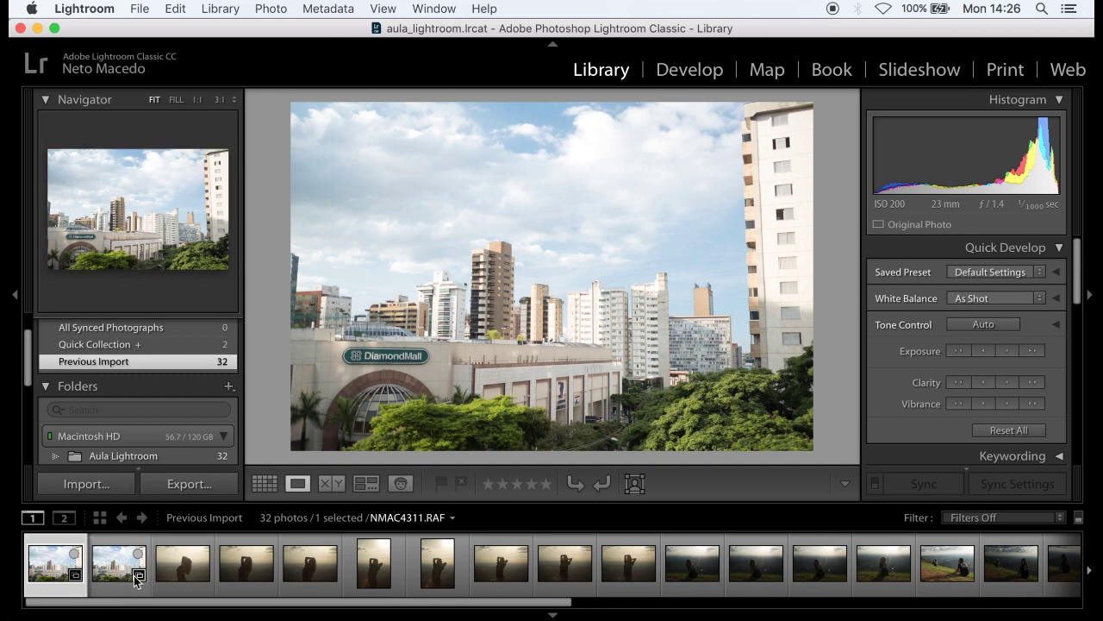
mouse_move(138, 581)
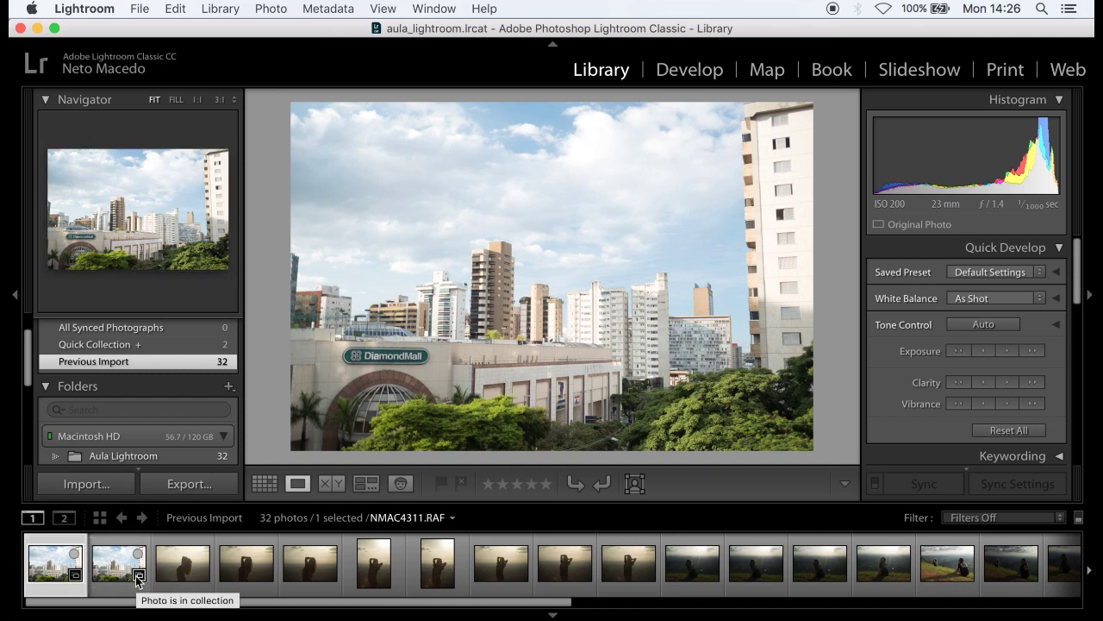
left_click(187, 583)
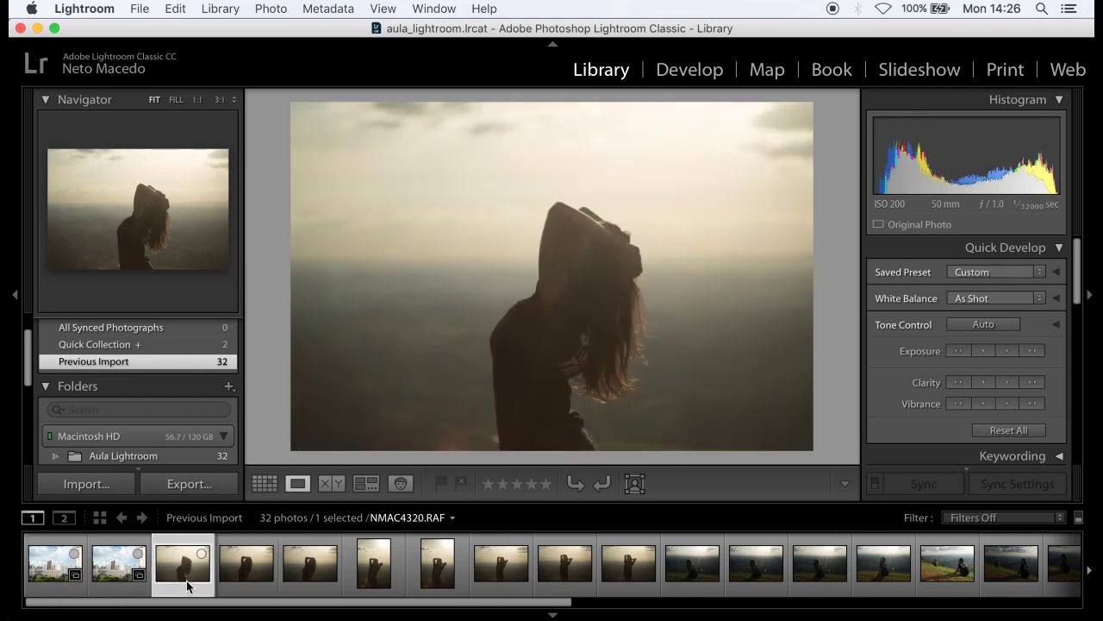
left_click(242, 583)
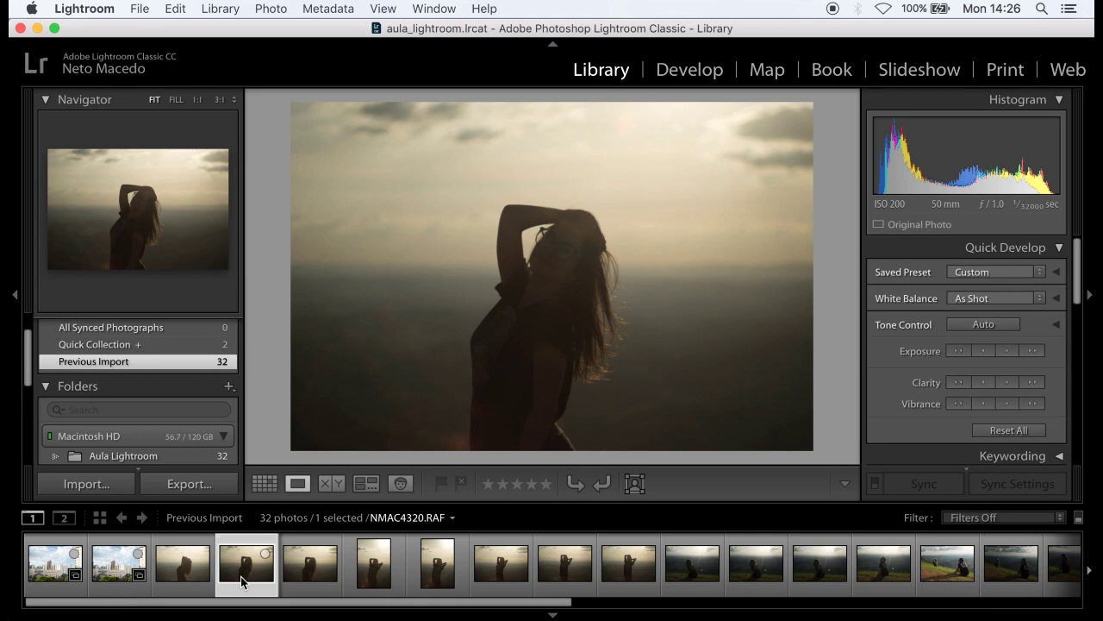
key("Left")
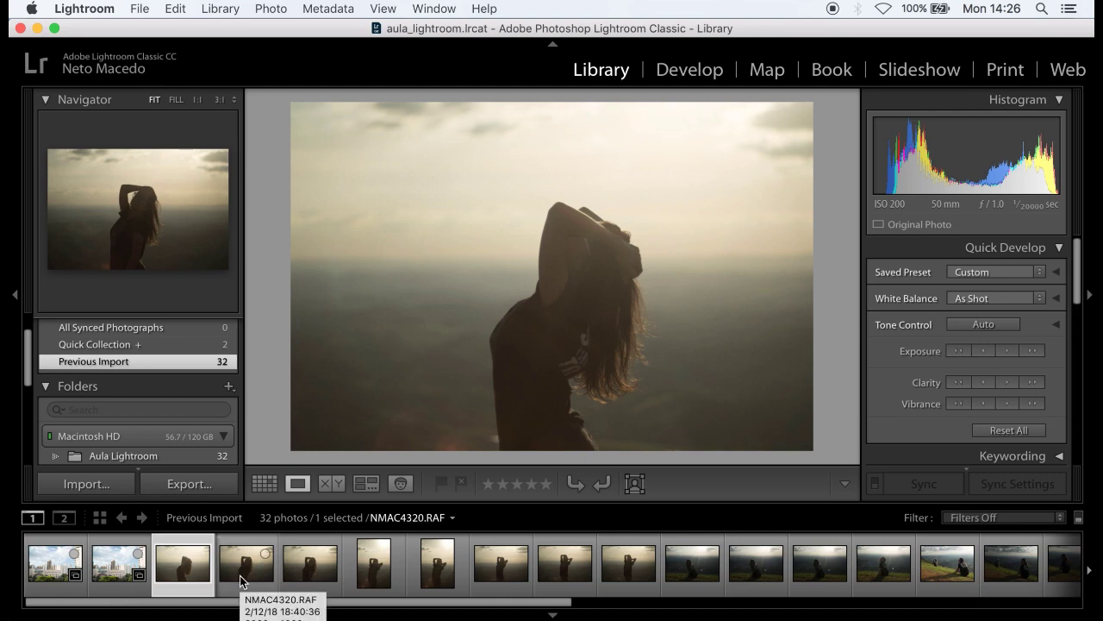
left_click(241, 581)
left_click(200, 587)
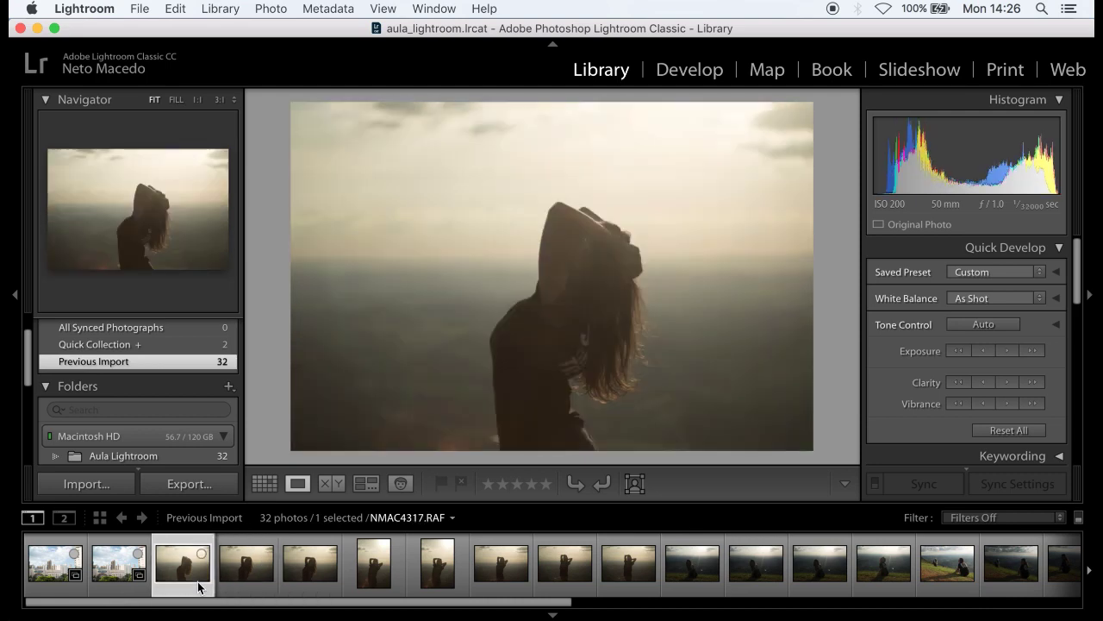
- Add the fifth photo and the sixth, NMAC4322.RAF, to the Quick Collection
key("Right")
key("Right")
key("Left")
key("Left")
key("Right")
key("Right")
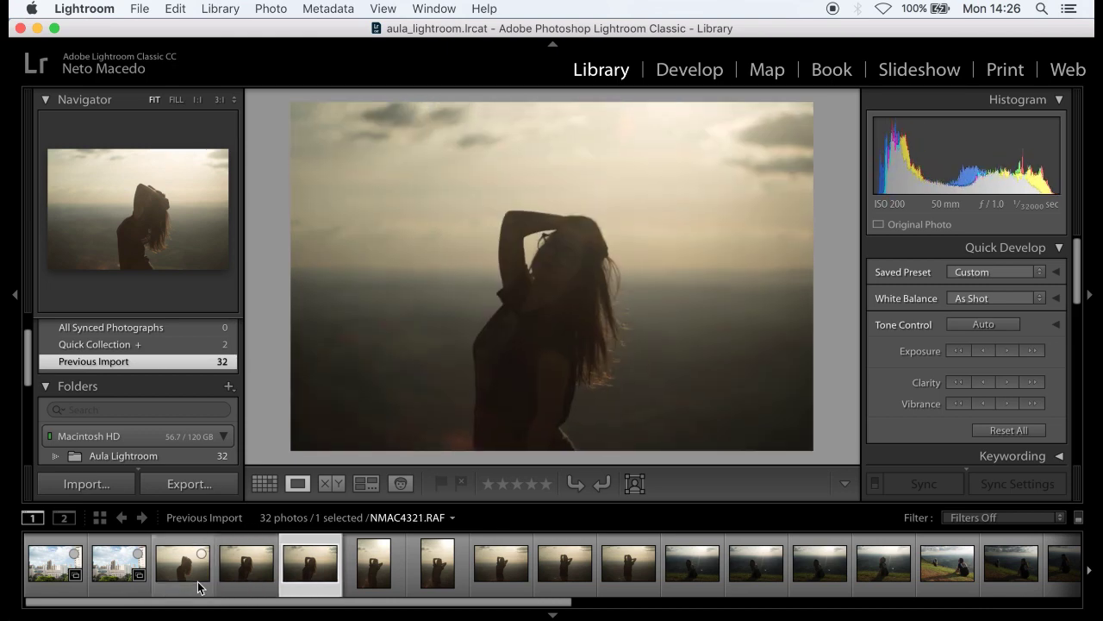
key("b")
key("Right")
key("Right")
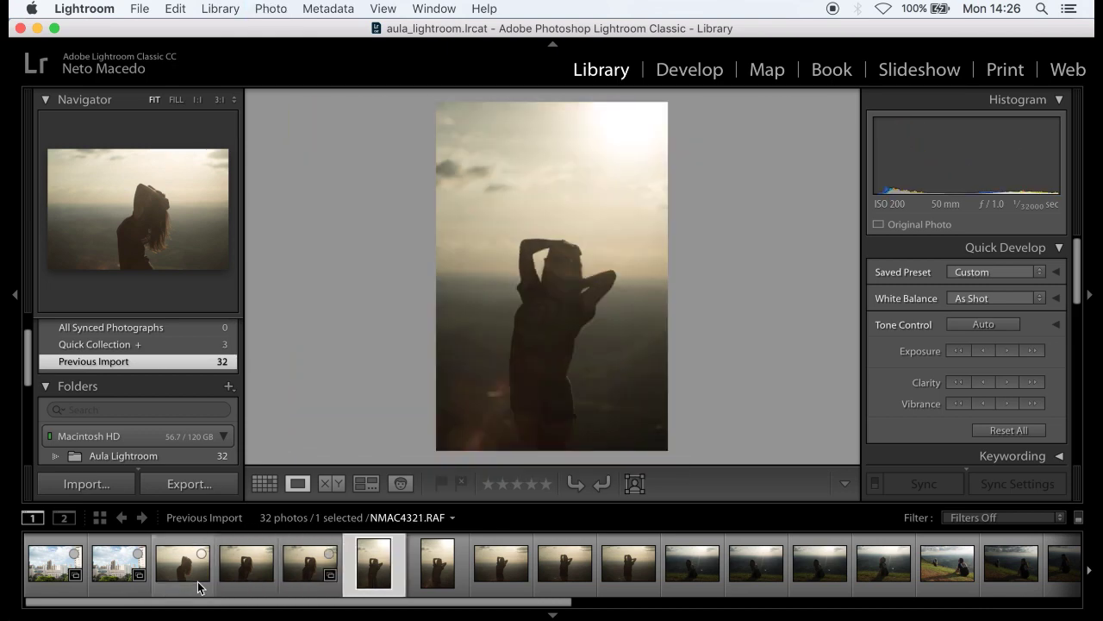
key("Left")
key("Right")
key("Left")
key("n")
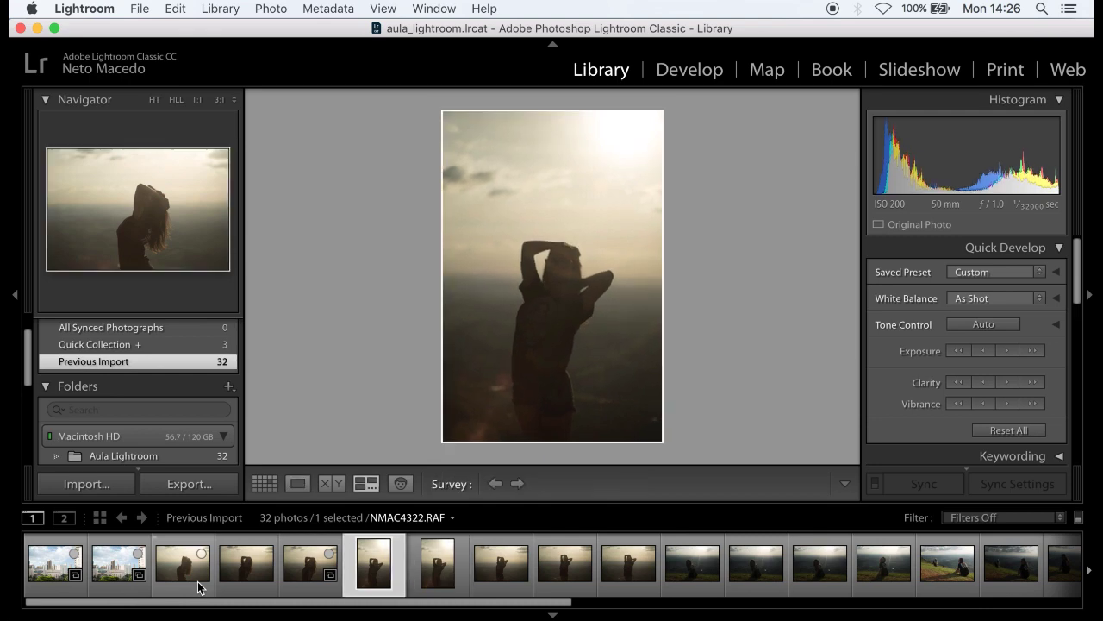
key("b")
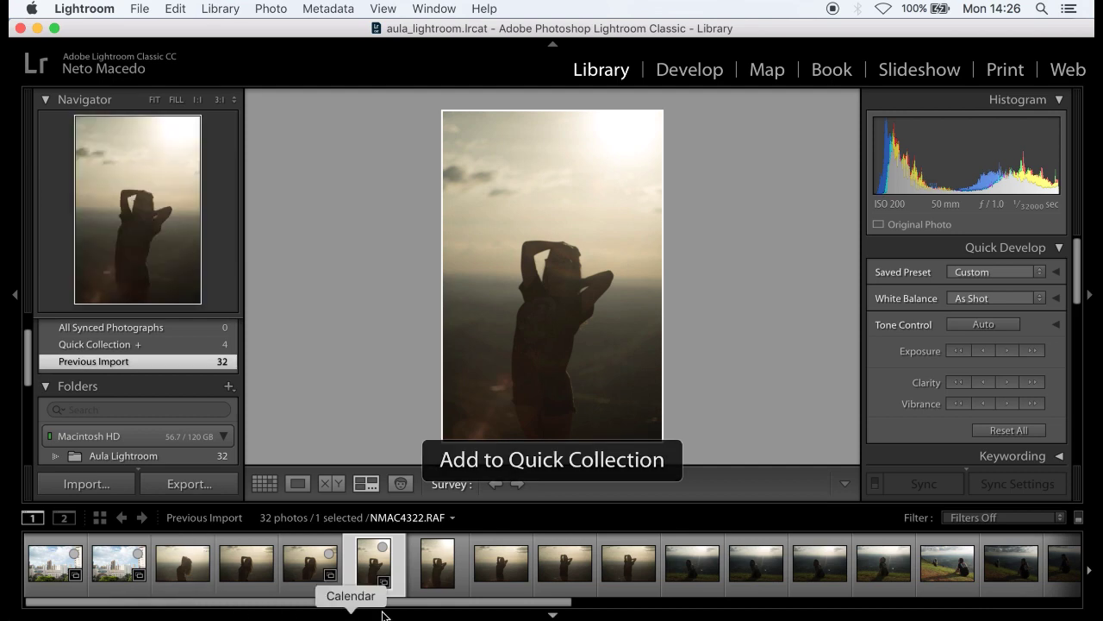
- Compare the seventh and eighth photos, then add NMAC4327.RAF to the Quick Collection
left_click(436, 589)
left_click(502, 578)
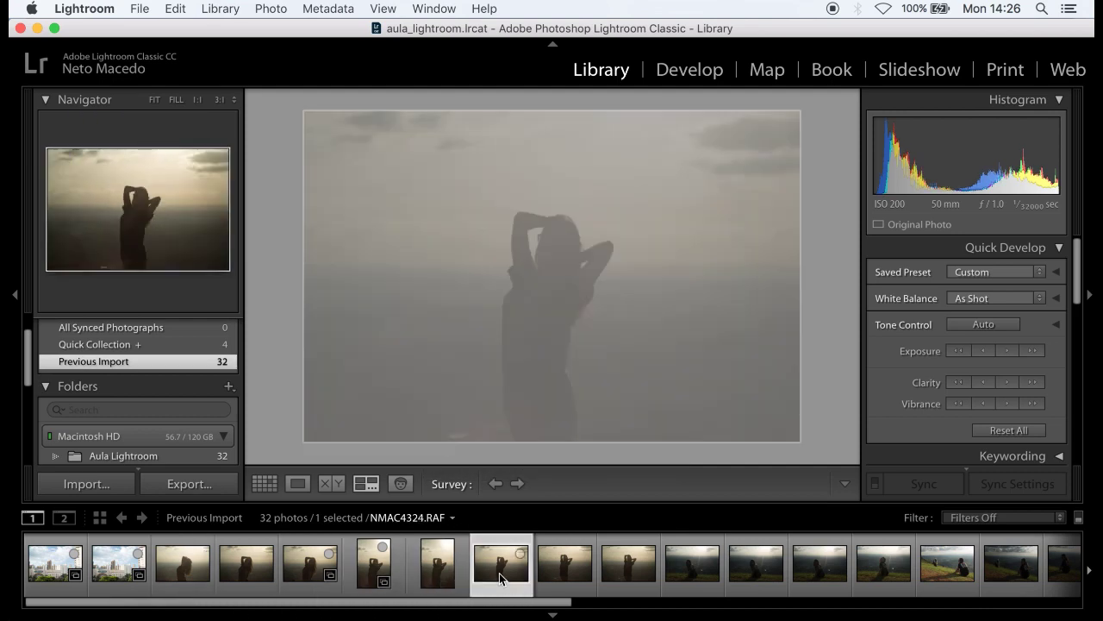
left_click(437, 564)
left_click(297, 484)
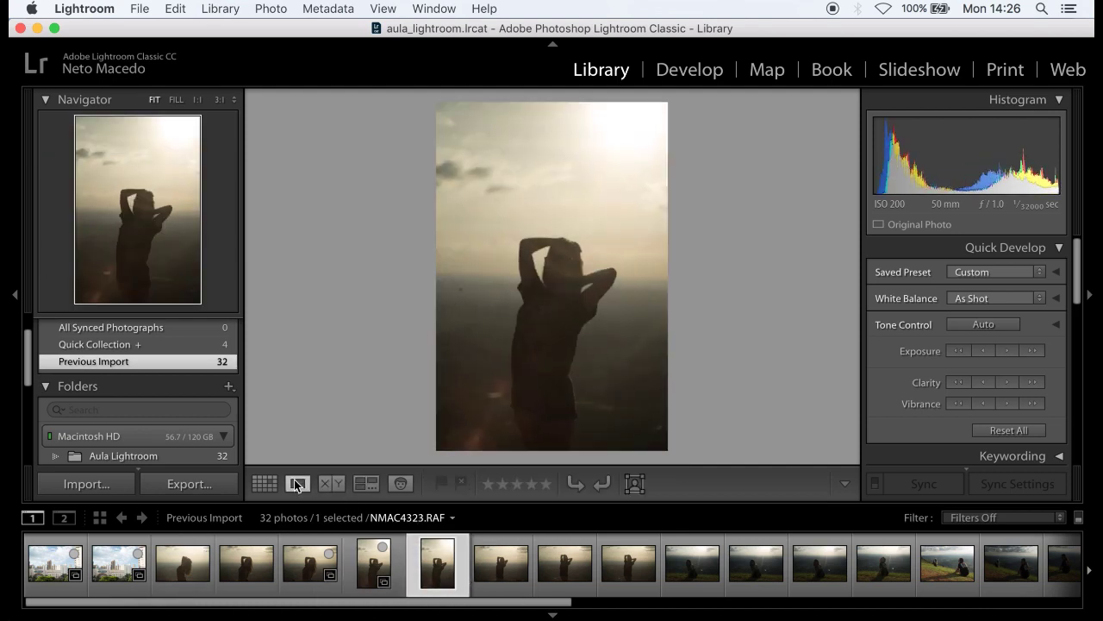
key("Right")
key("Right")
key("Right")
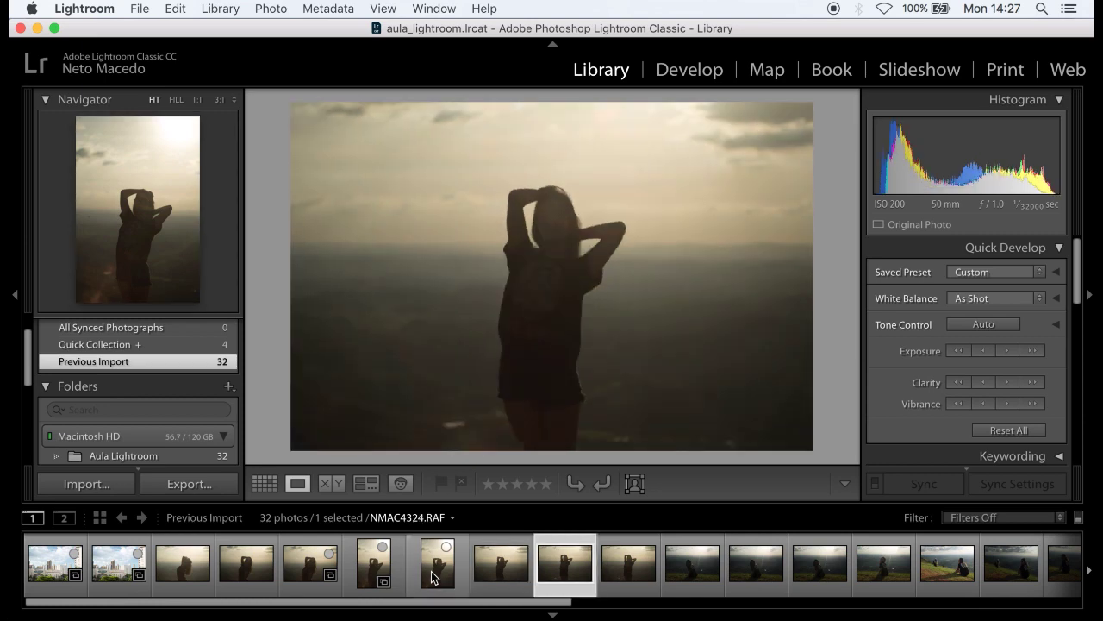
key("Right")
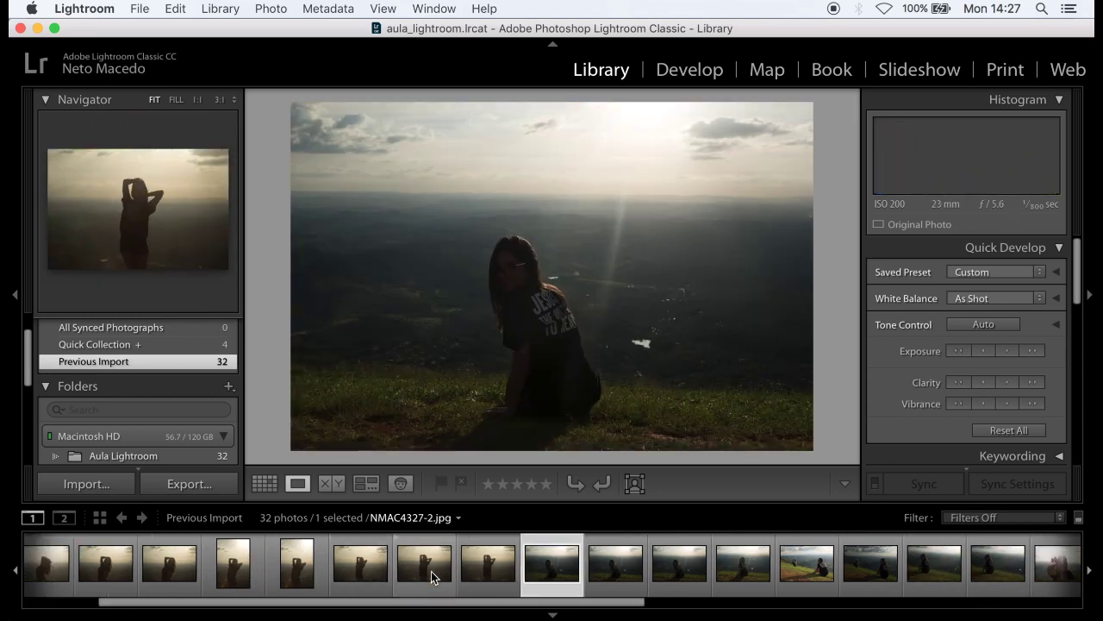
key("Left")
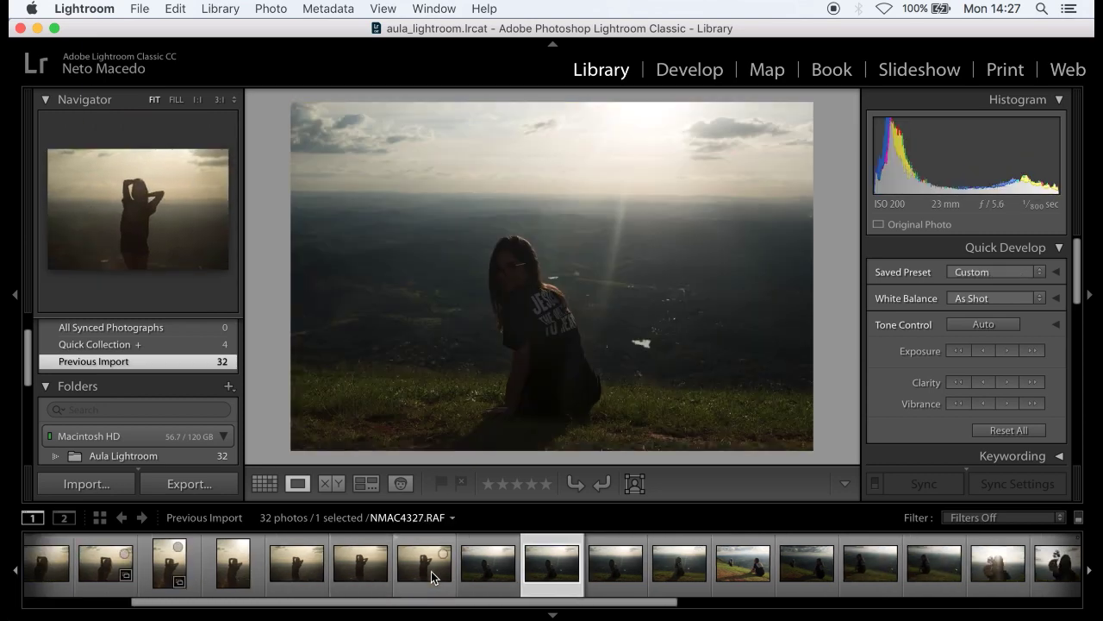
key("Right")
key("Right")
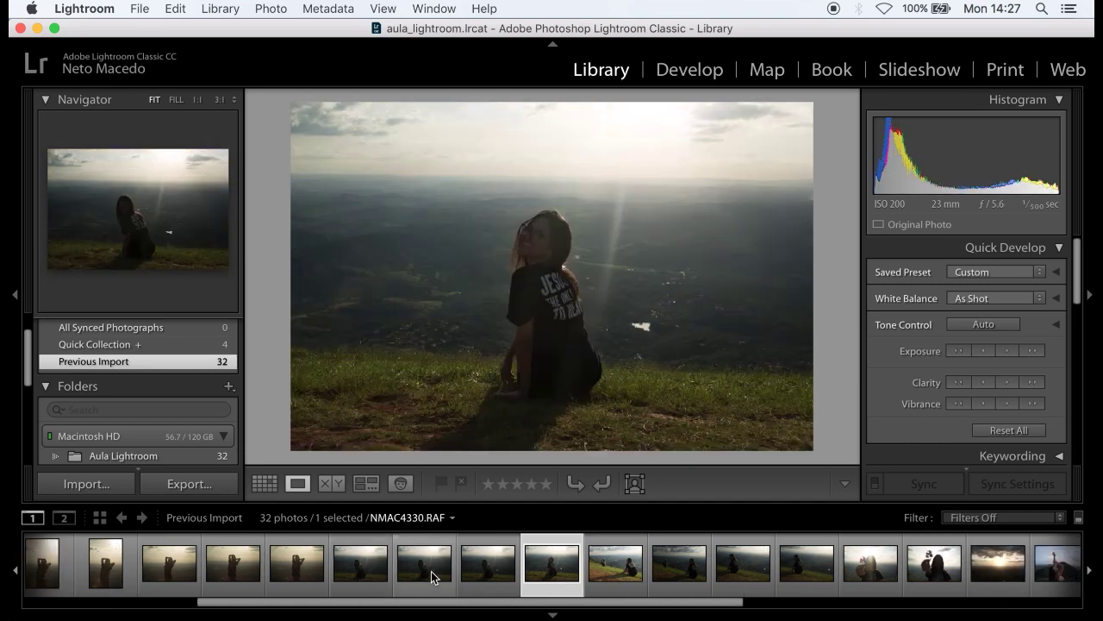
key("Left")
key("Left")
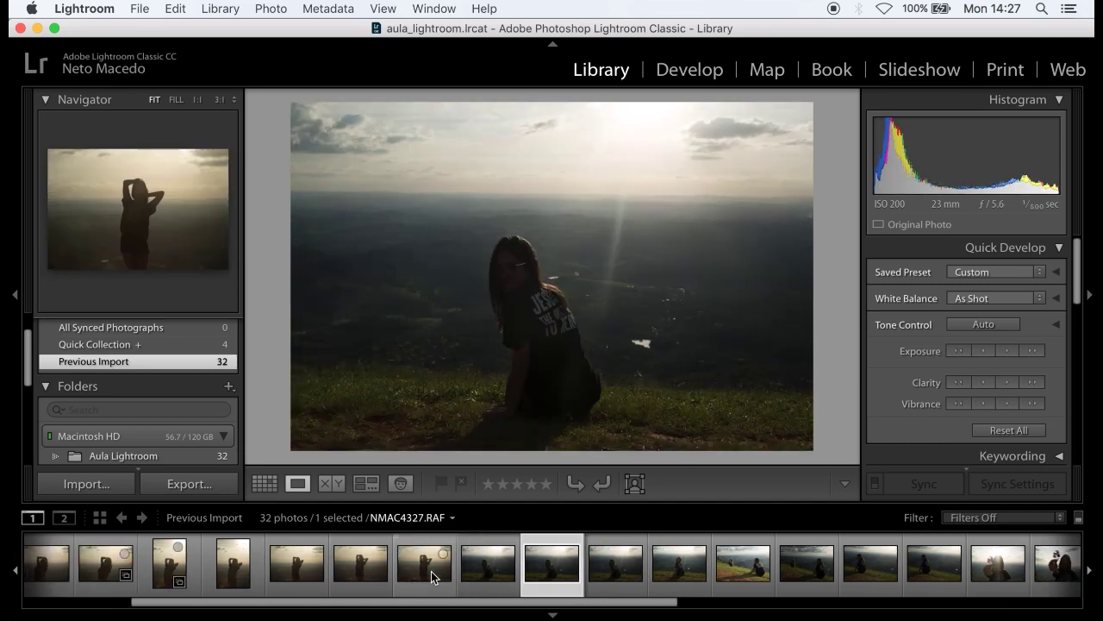
key("b")
- Add NMAC4328.RAF and the sunny hillside shot NMAC4334.RAF to the Quick Collection
key("Right")
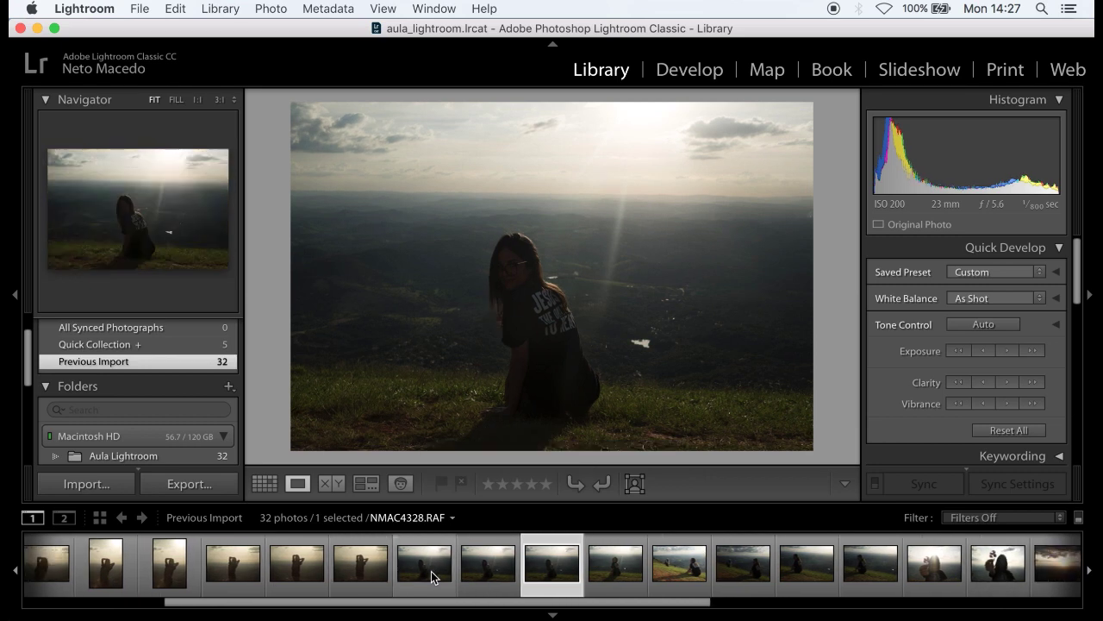
key("b")
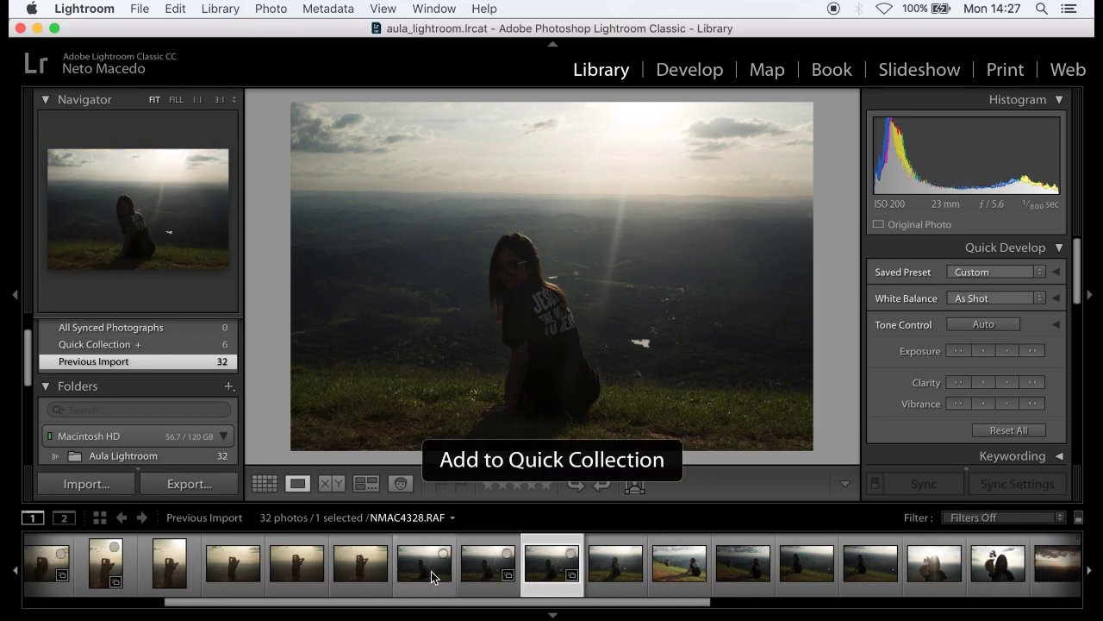
key("Left")
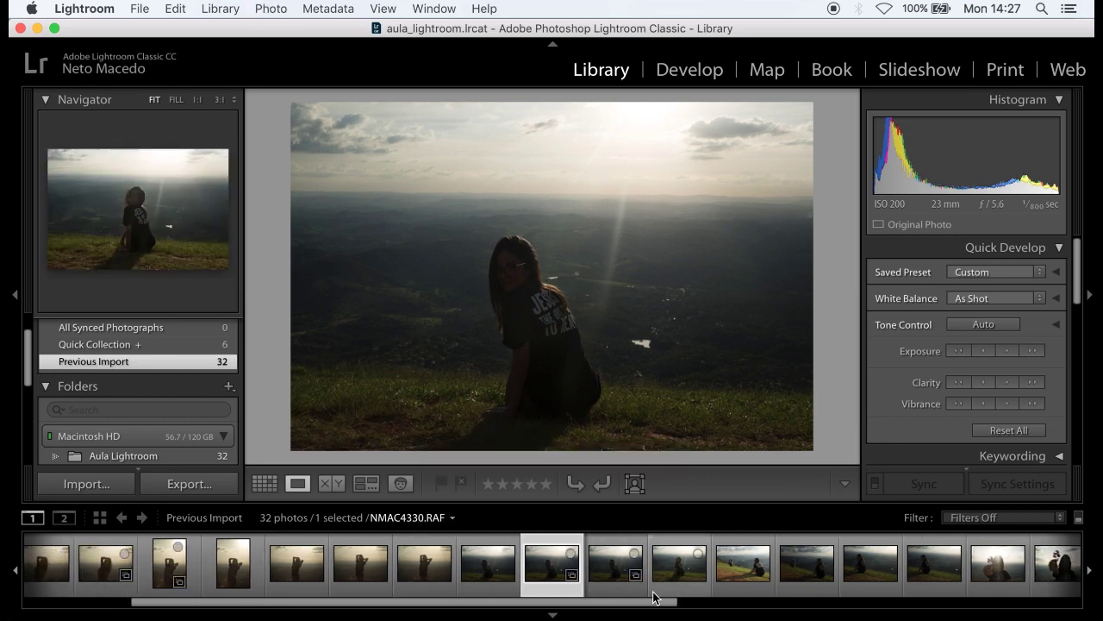
left_click(665, 593)
left_click(553, 583)
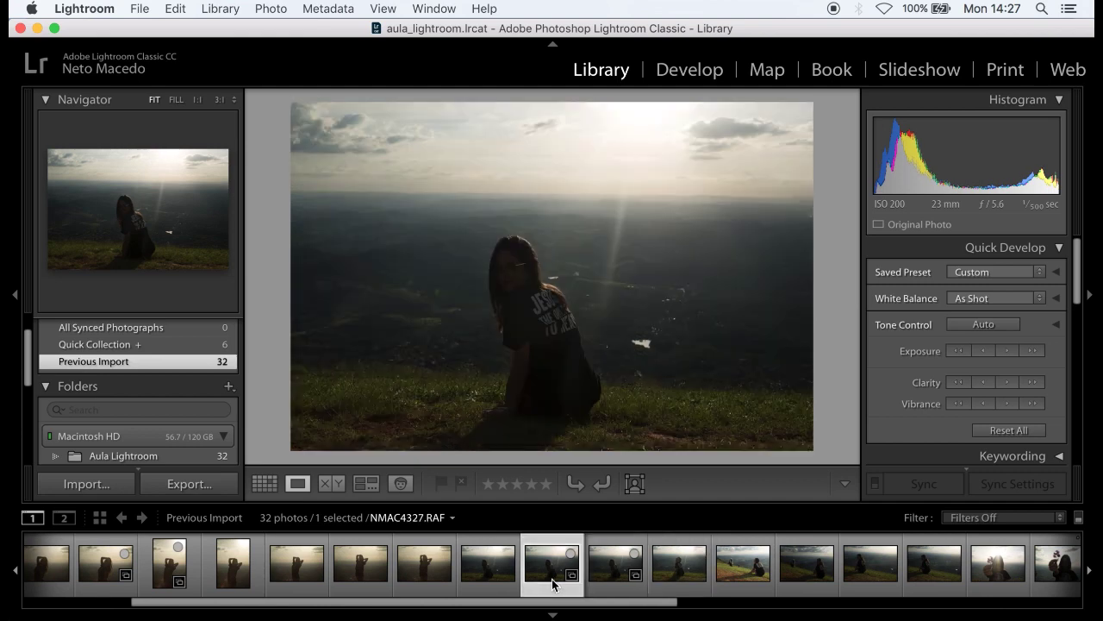
left_click(623, 573)
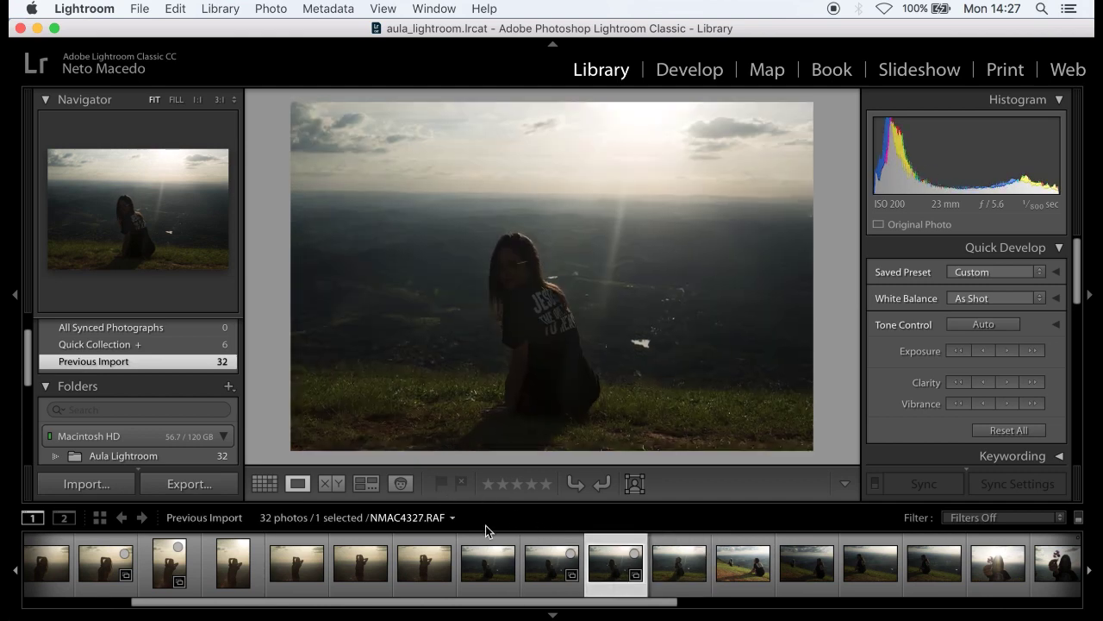
left_click(542, 570)
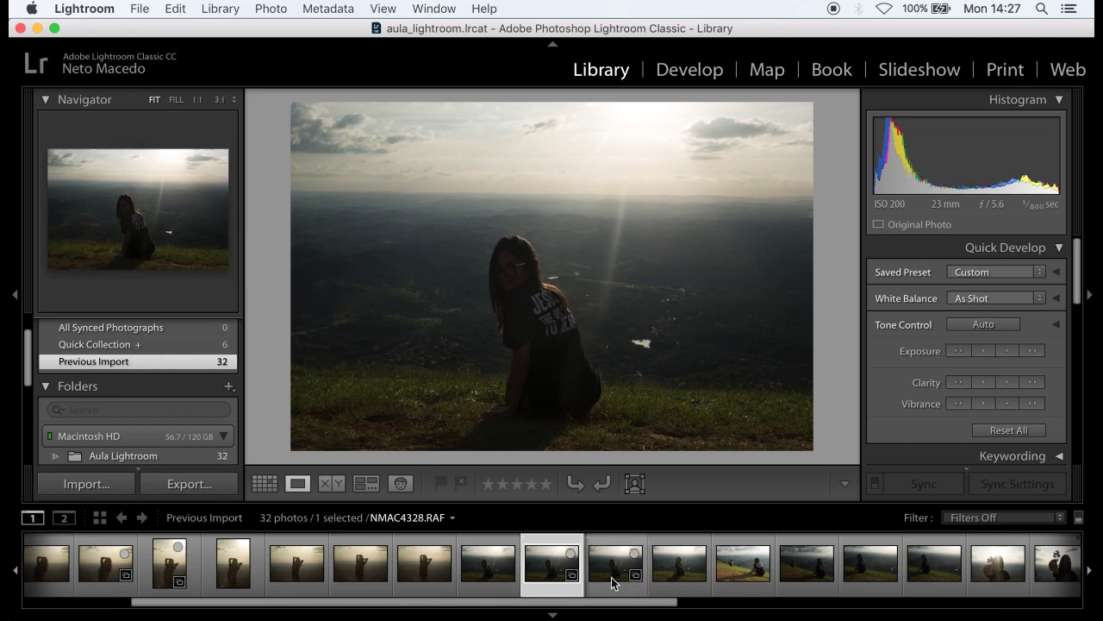
left_click(733, 593)
key("b")
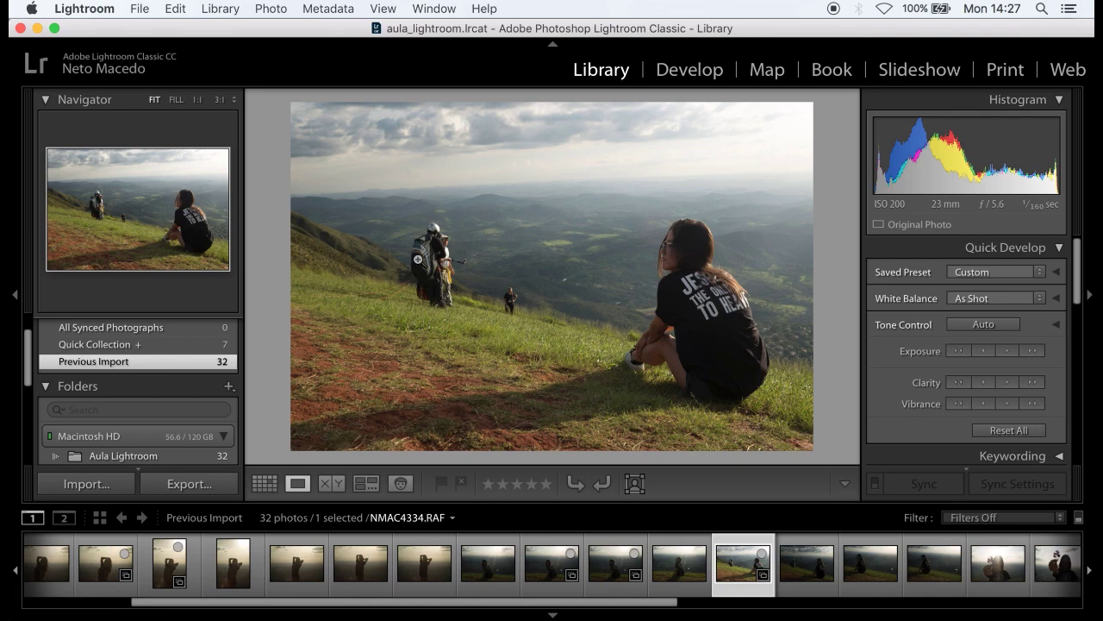
- Add the photo beside flower shot NMAC4339.RAF and the sunset photo to the Quick Collection
left_click(807, 576)
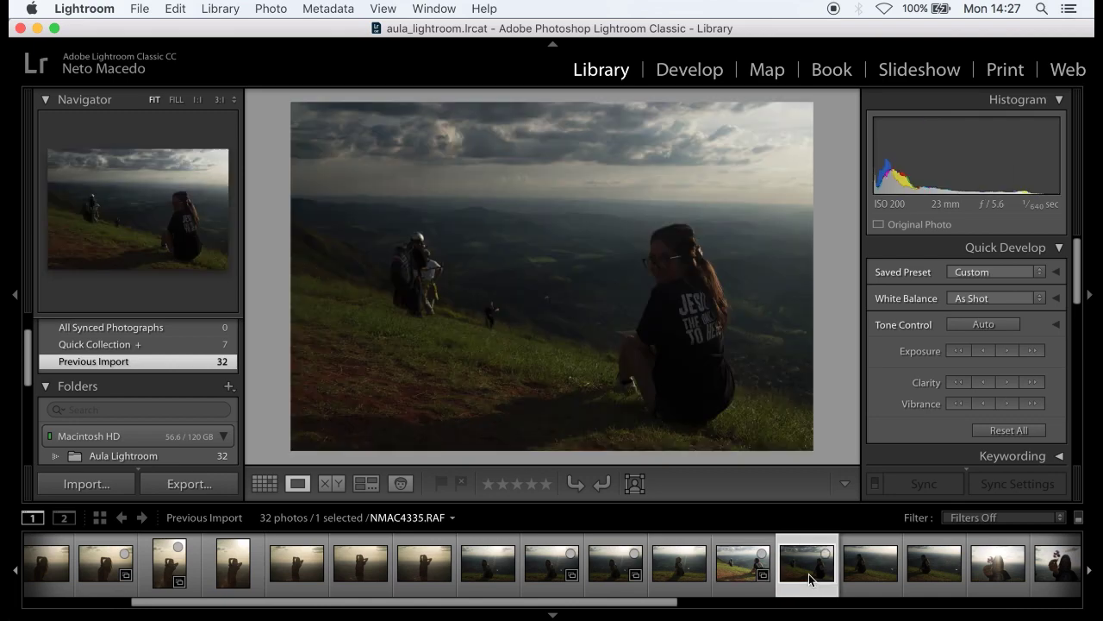
left_click(808, 576)
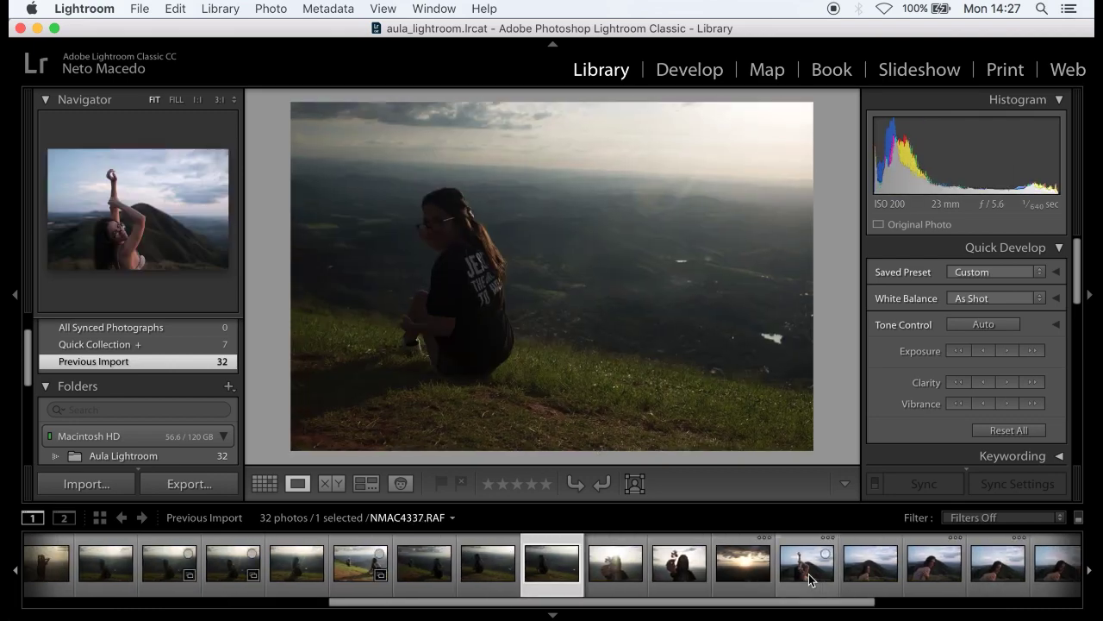
key("Right")
key("Left")
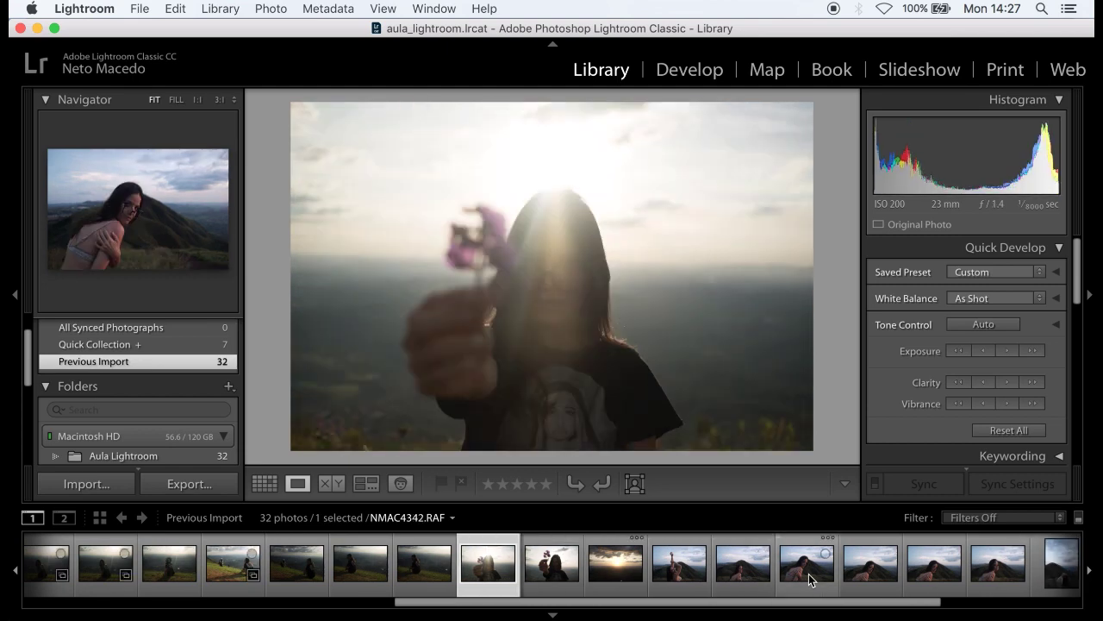
key("Right")
key("Left")
key("b")
key("Right")
key("Right")
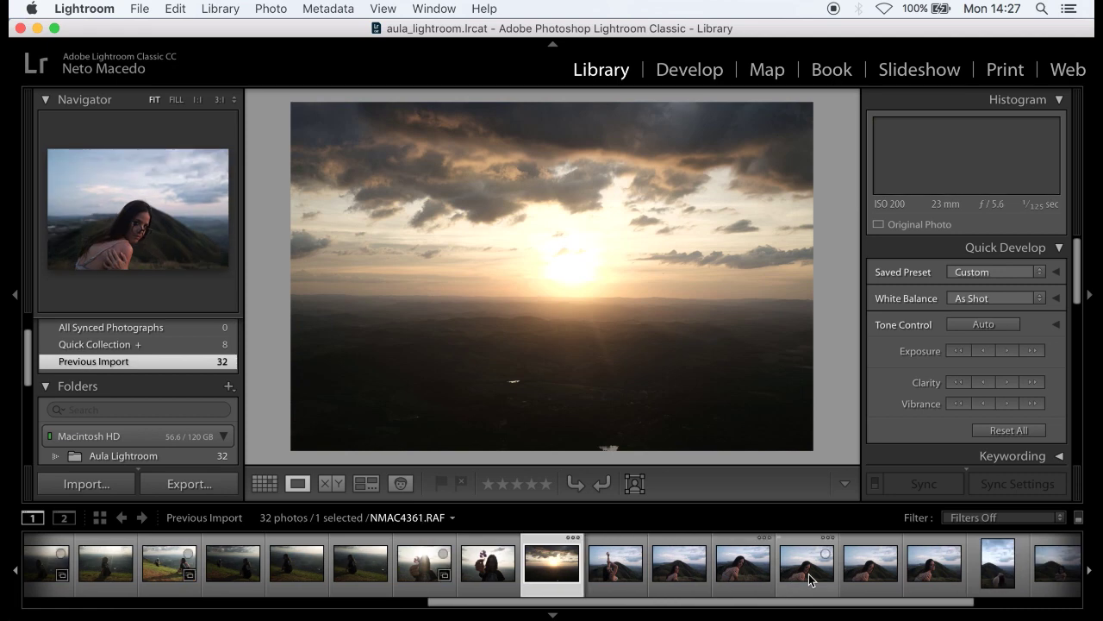
key("b")
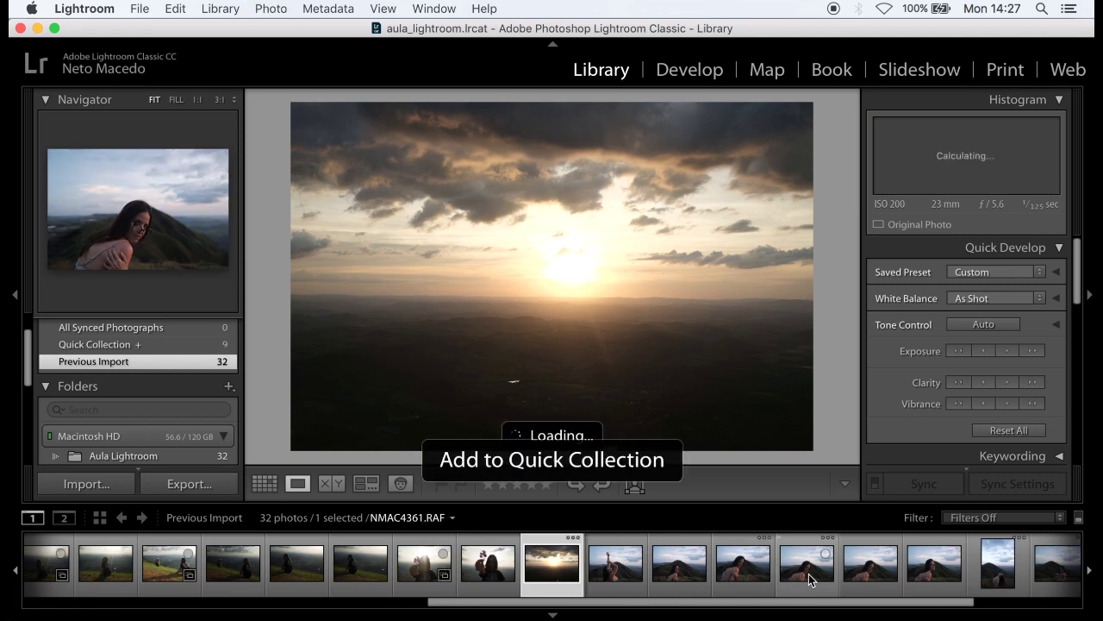
- Add the arms-raised photo to the Quick Collection
key("Right")
key("Right")
key("Left")
key("Right")
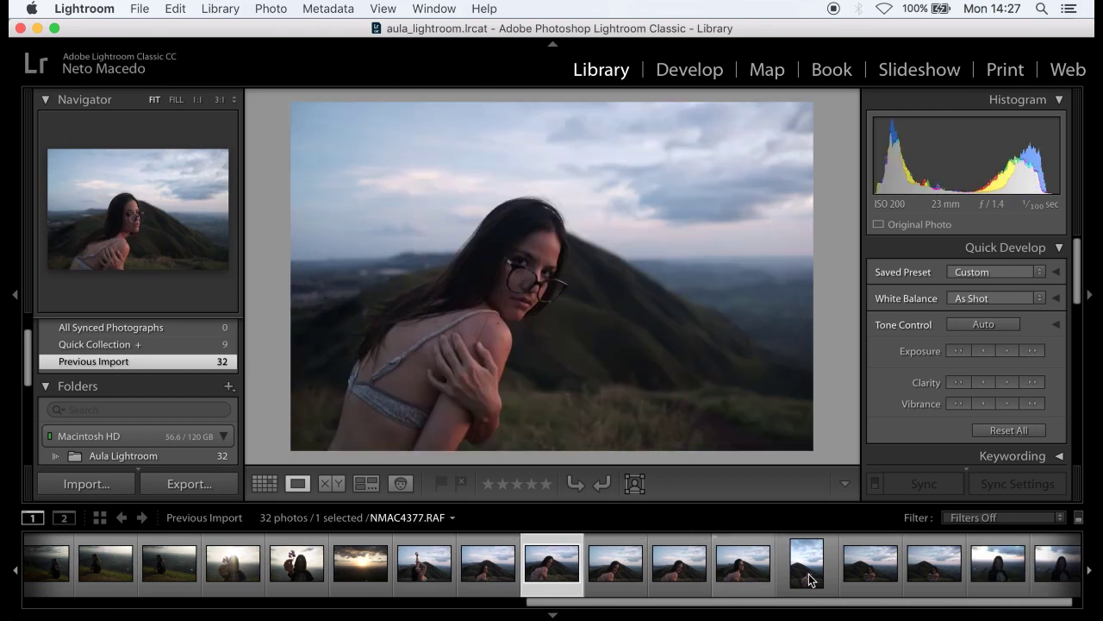
key("Left")
key("b")
key("Right")
key("Right")
key("Right")
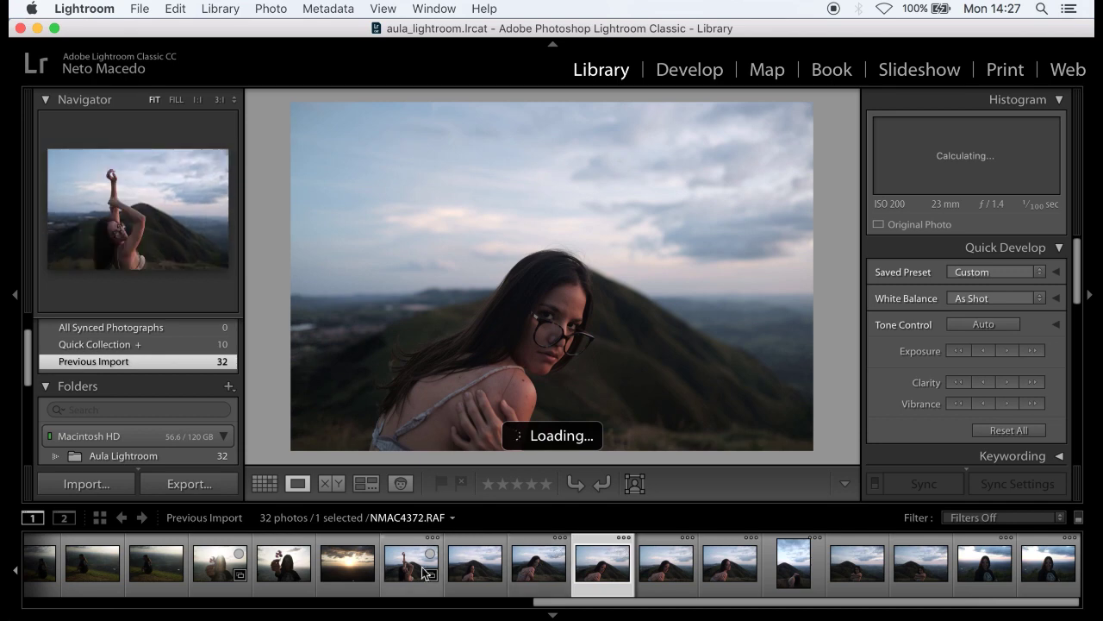
- Add the knee-hugging photo from later in the shoot to the Quick Collection
left_click(672, 586)
key("Right")
key("Right")
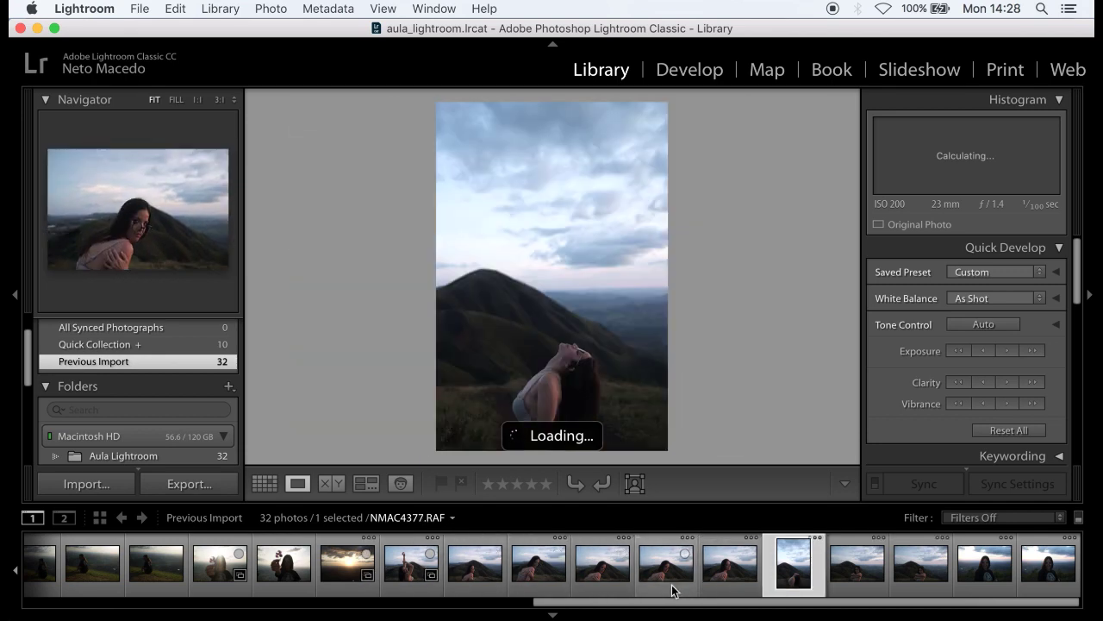
key("Right")
key("Left")
key("Right")
key("Right")
key("Left")
key("Right")
key("b")
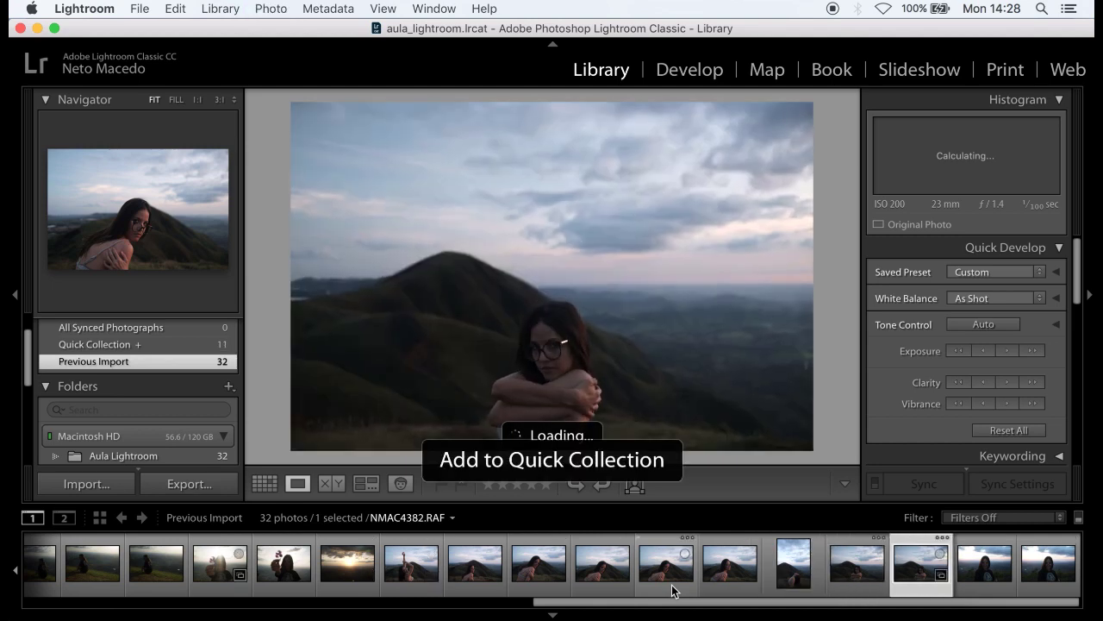
key("Right")
key("Right")
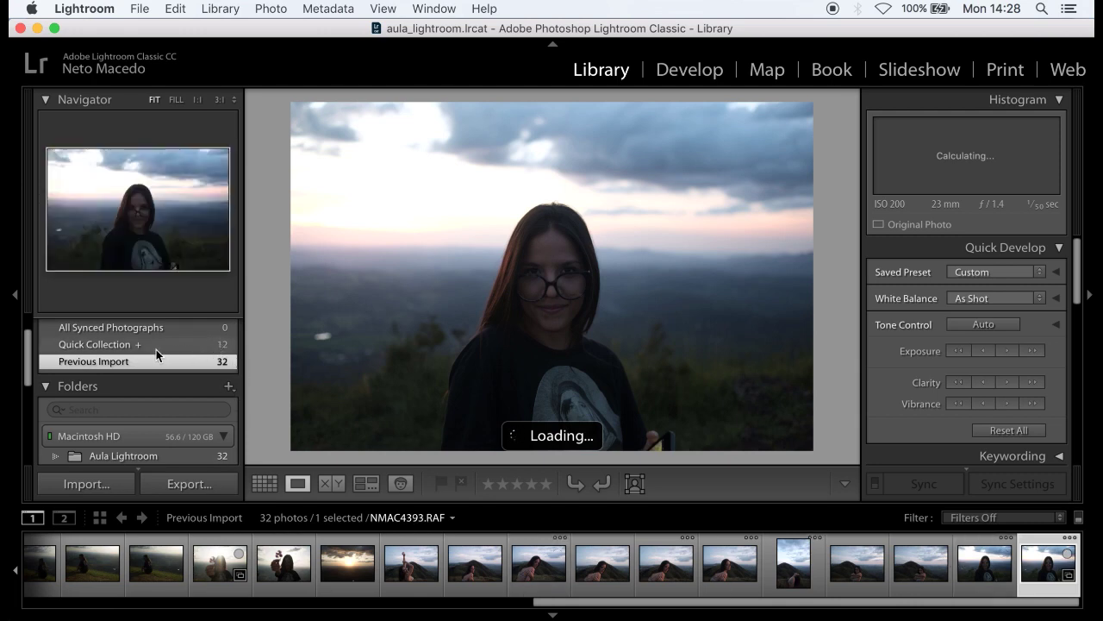
- Show the Quick Collection in Grid view after checking All Photographs and Previous Import
scroll(160, 358, "up", 2)
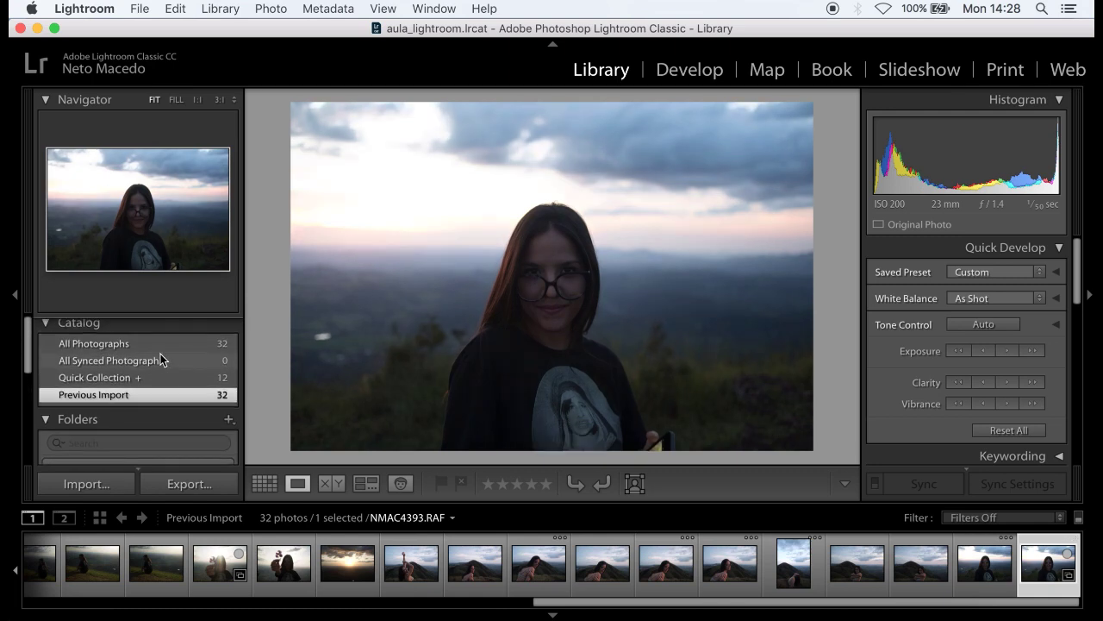
left_click(125, 344)
key("g")
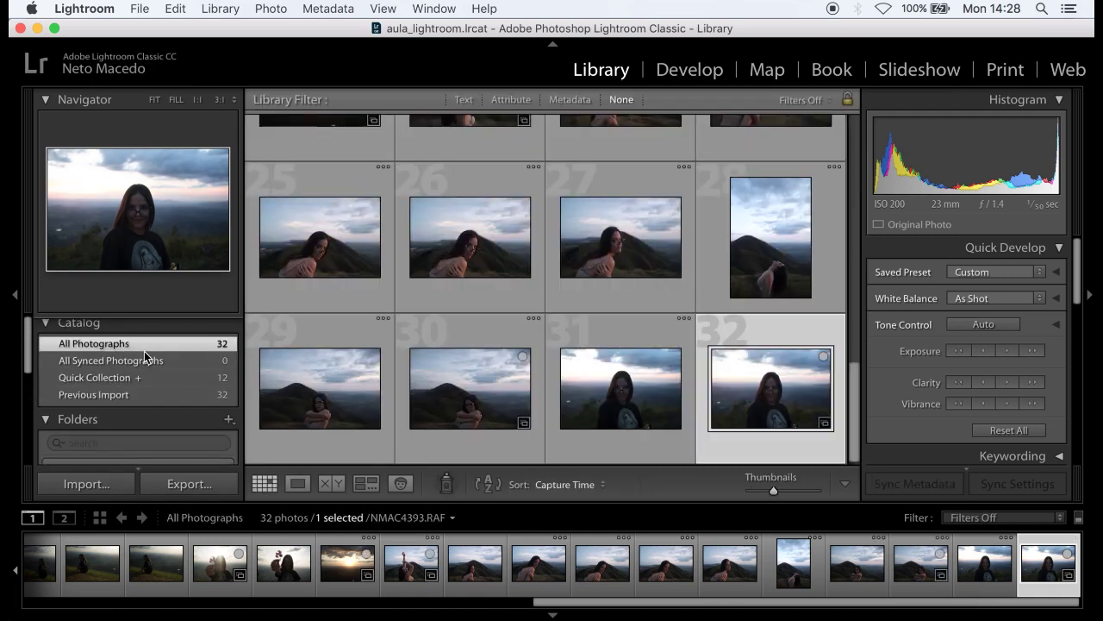
left_click(142, 394)
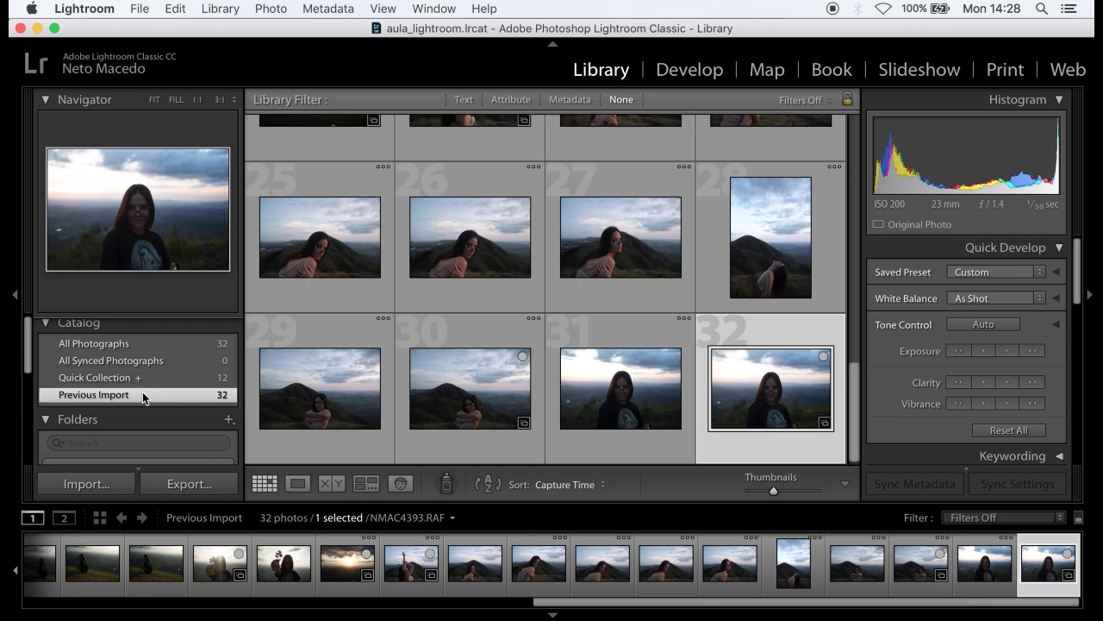
left_click(123, 380)
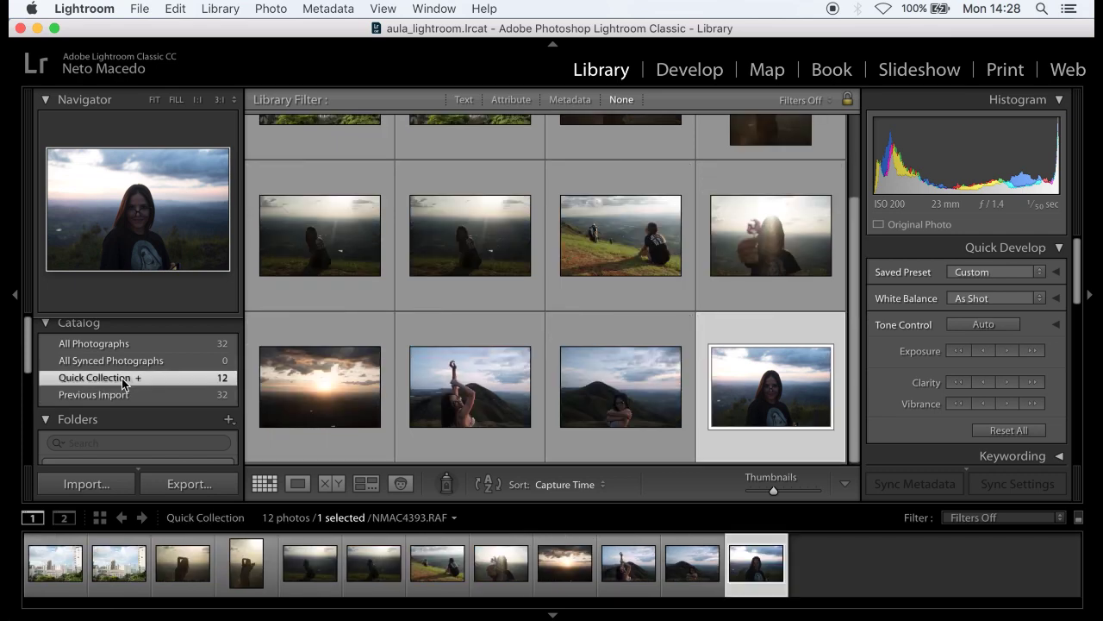
- Select the sunset photo, then settle on the arms-raised photo in the grid
scroll(621, 280, "up", 3)
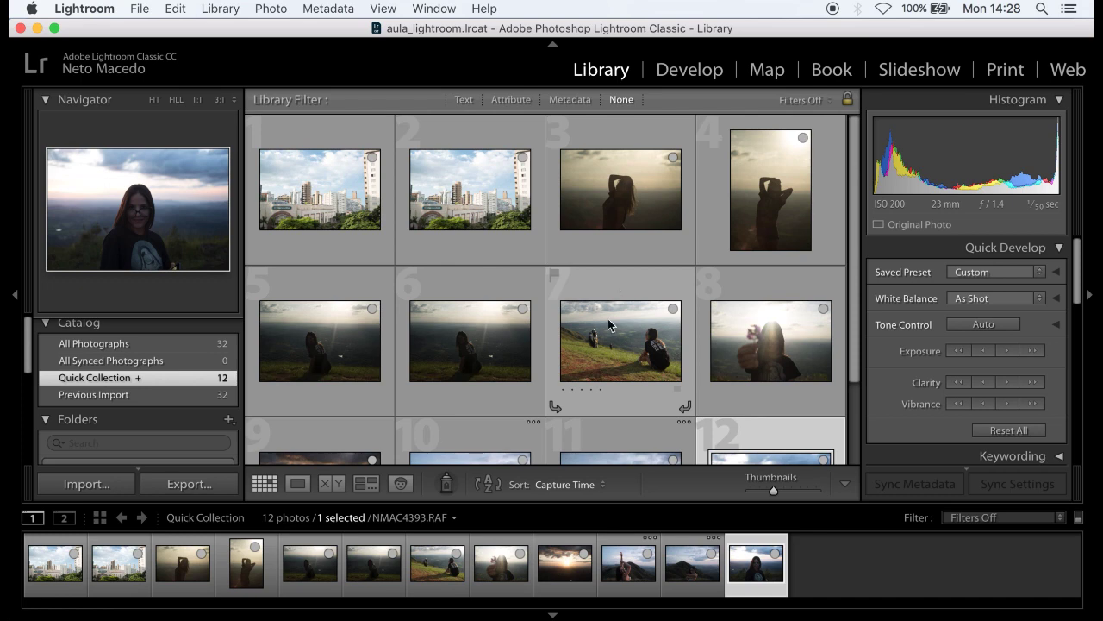
left_click(564, 568)
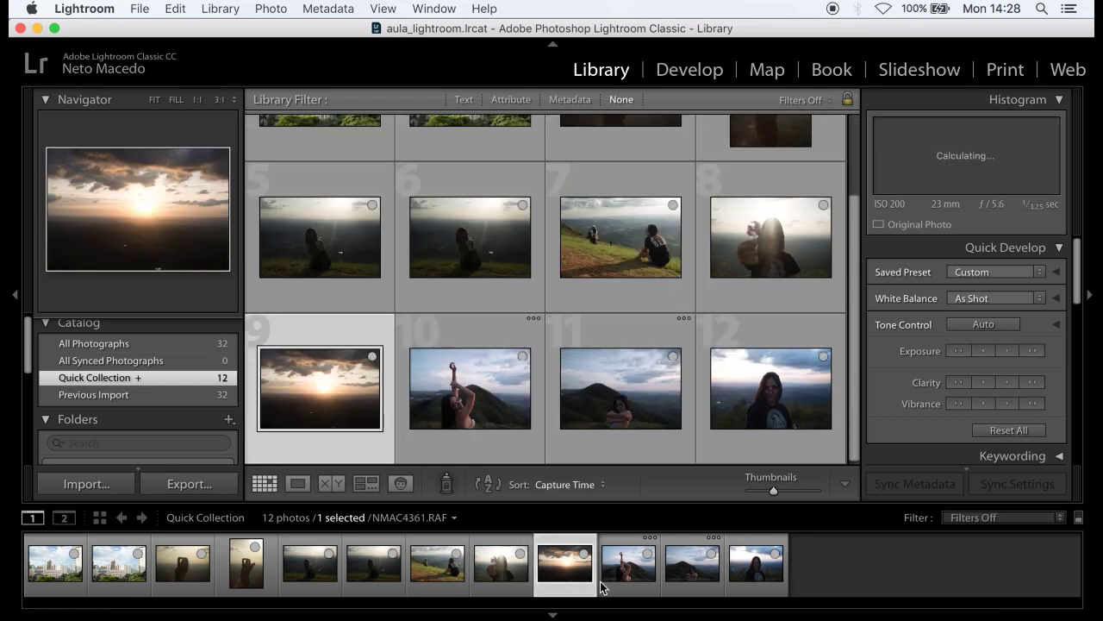
left_click(603, 582)
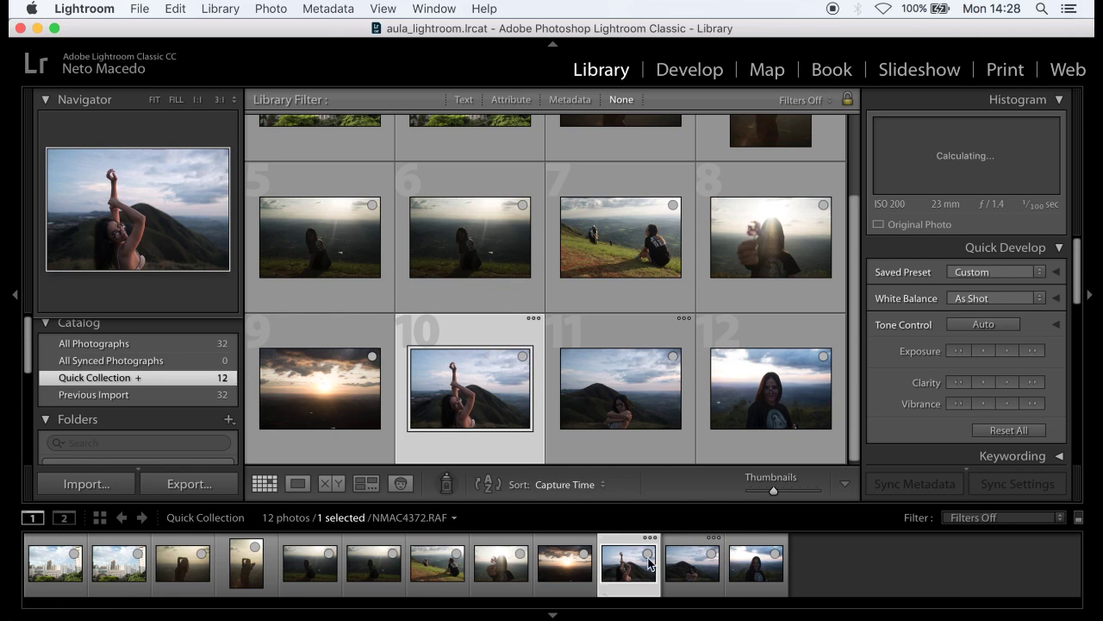
left_click(702, 579)
left_click(625, 584)
- Open the arms-raised photo in Loupe and step through neighbouring Quick Collection photos
double_click(625, 584)
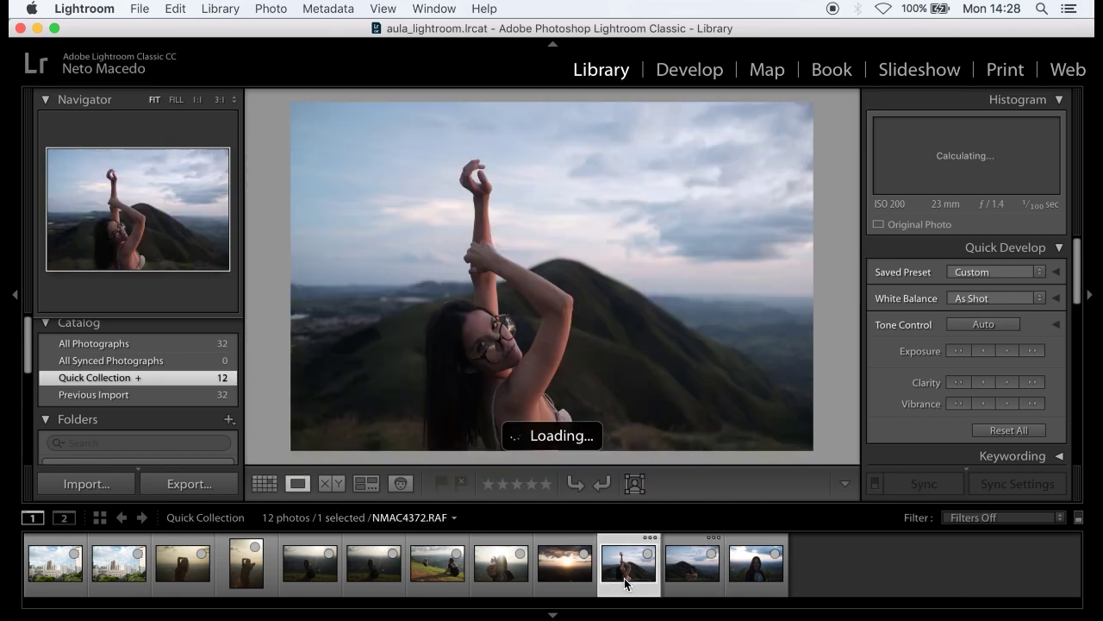
key("Left")
key("Left")
key("Left")
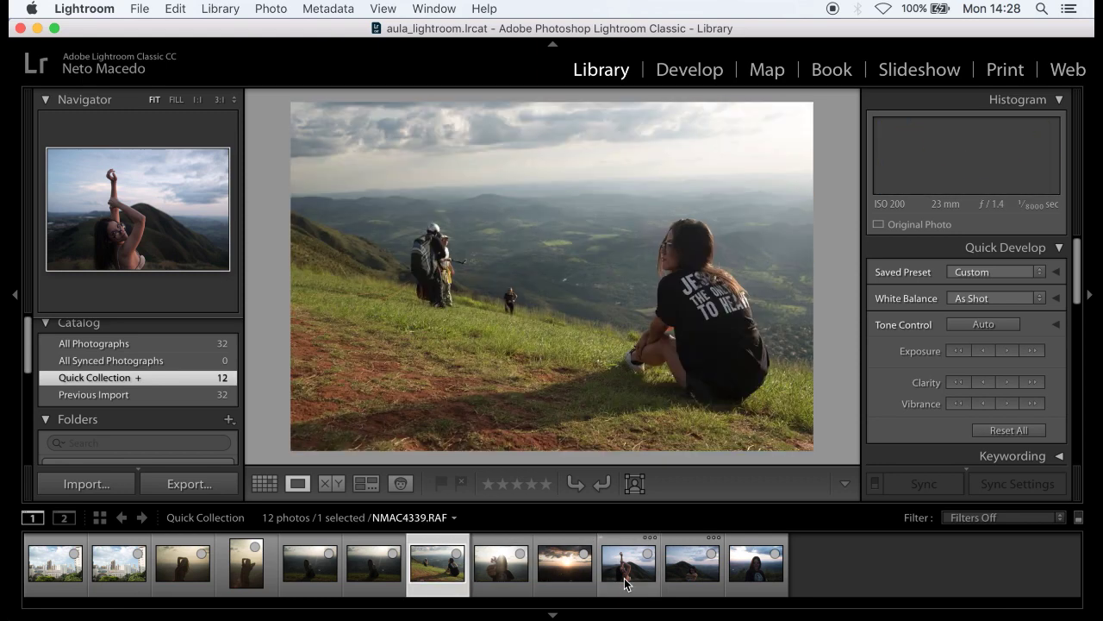
key("Right")
key("Right")
key("Right")
key("Right")
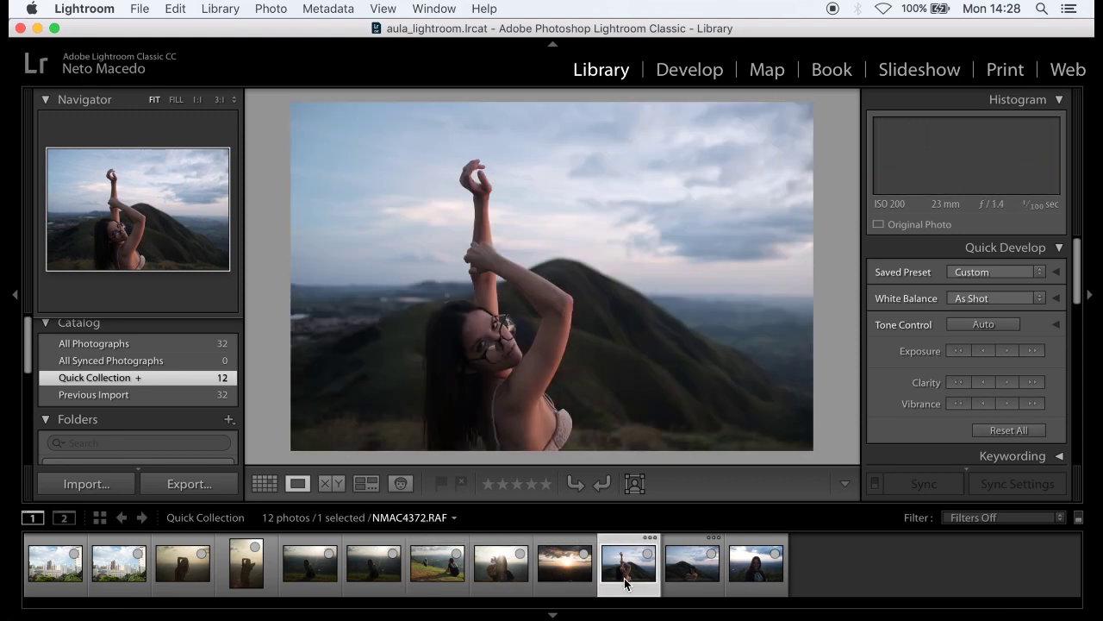
key("Right")
key("Left")
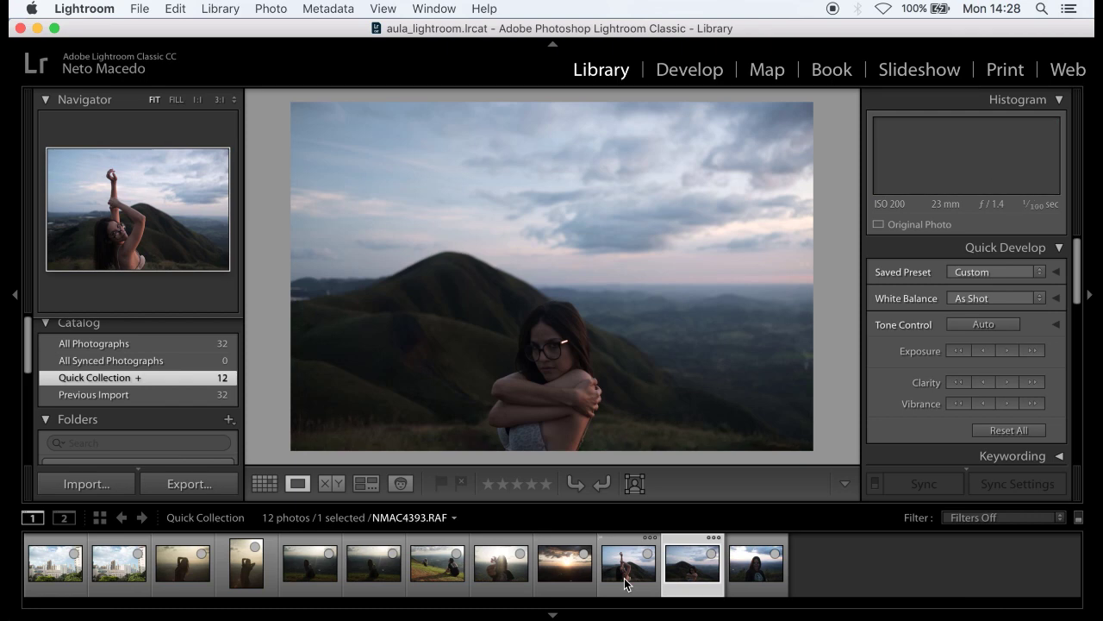
- Remove the arms-raised photo from the Quick Collection, undo it, then select NMAC4311-1.jpg
left_click(627, 584)
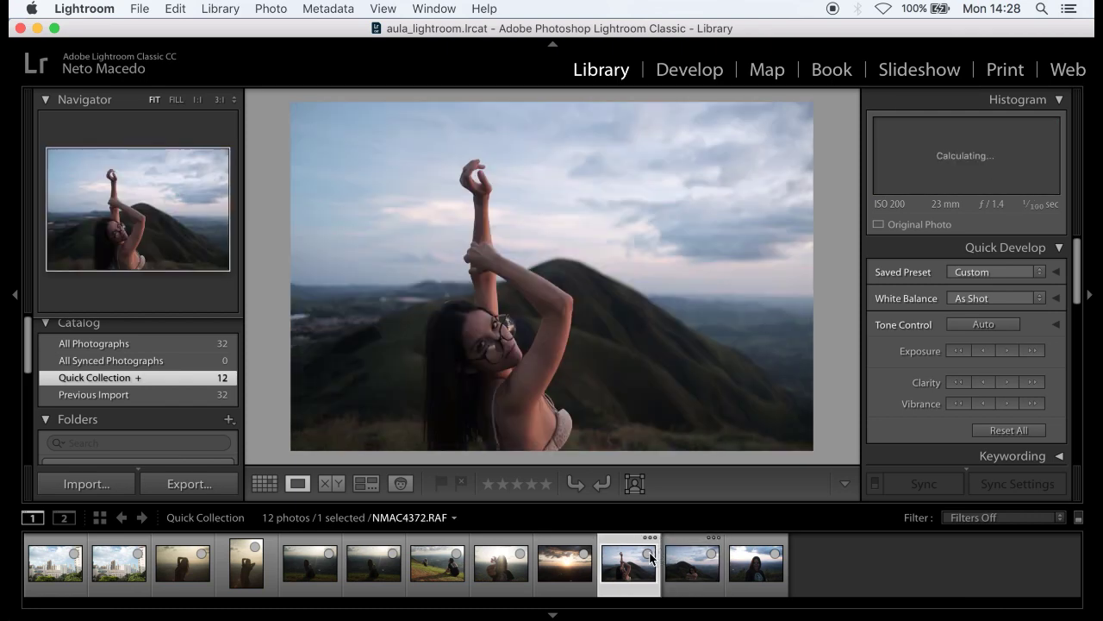
left_click(649, 556)
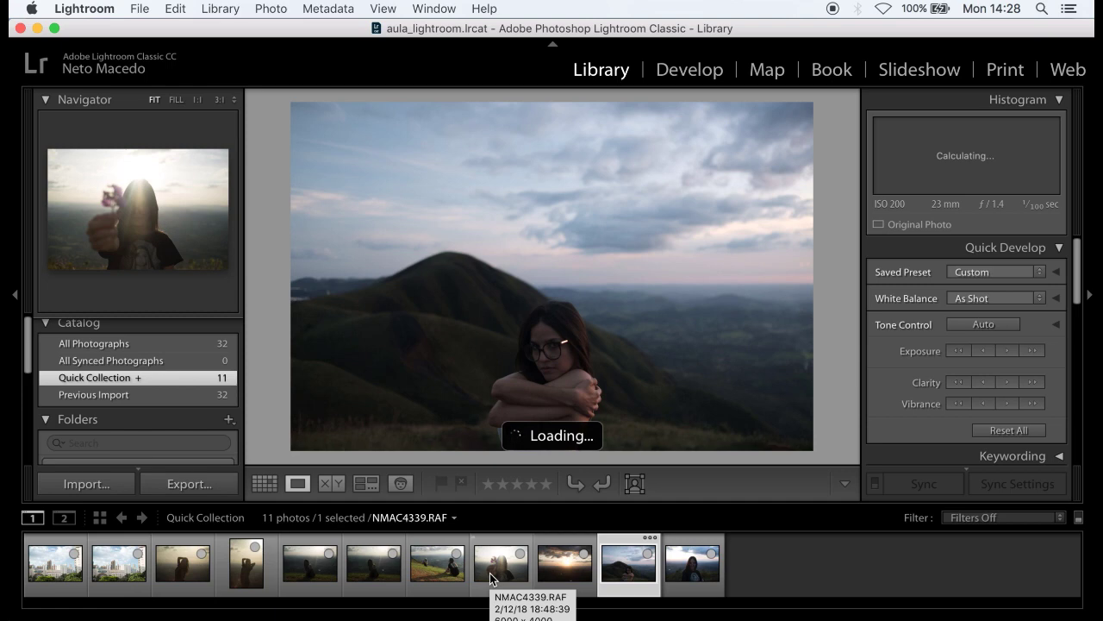
key("super+z")
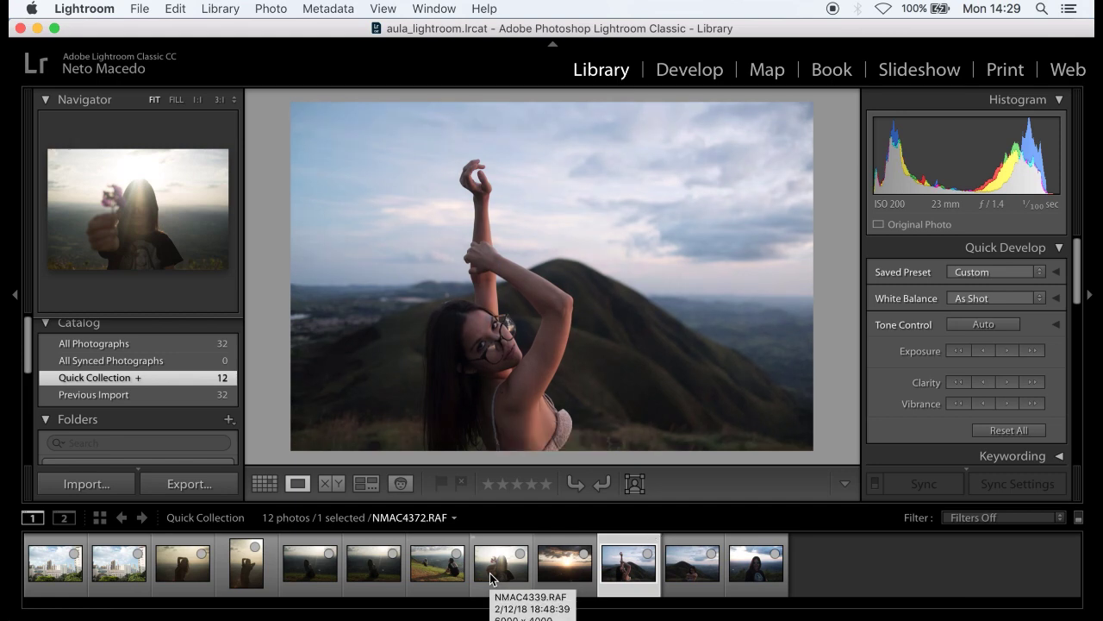
left_click(131, 570)
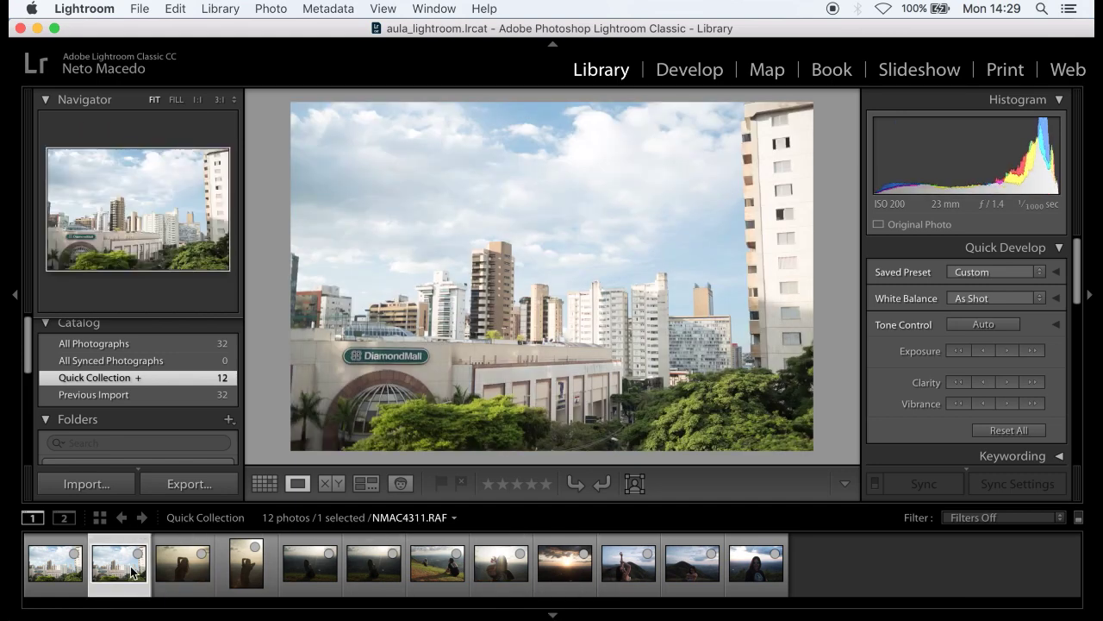
left_click(80, 577)
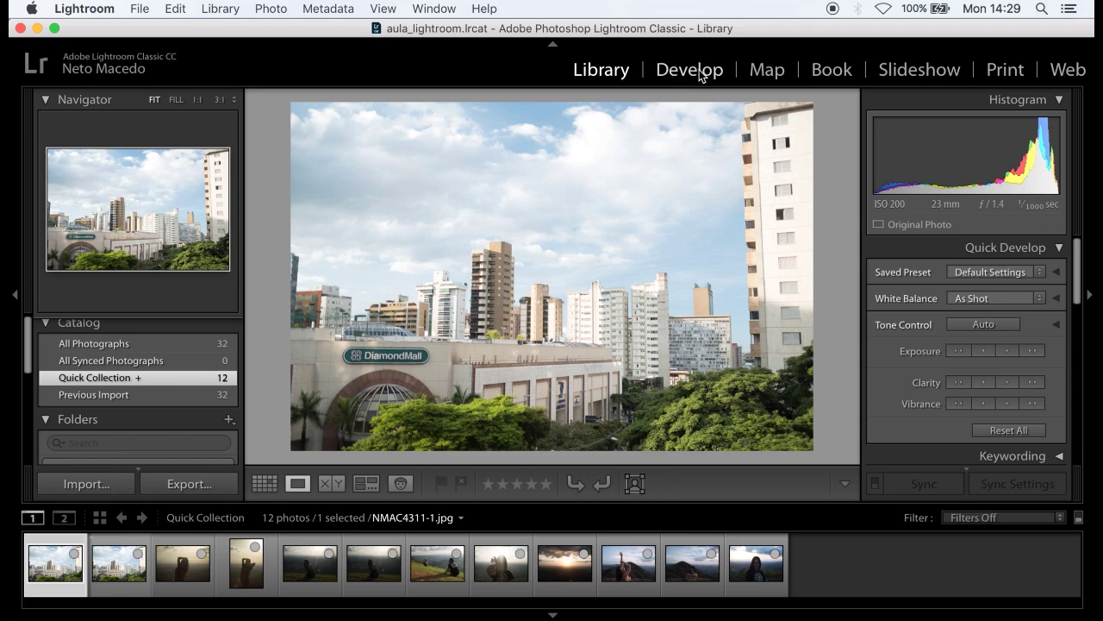
- Switch to the Develop module and load the RAW city photo NMAC4311.RAF
left_click(690, 70)
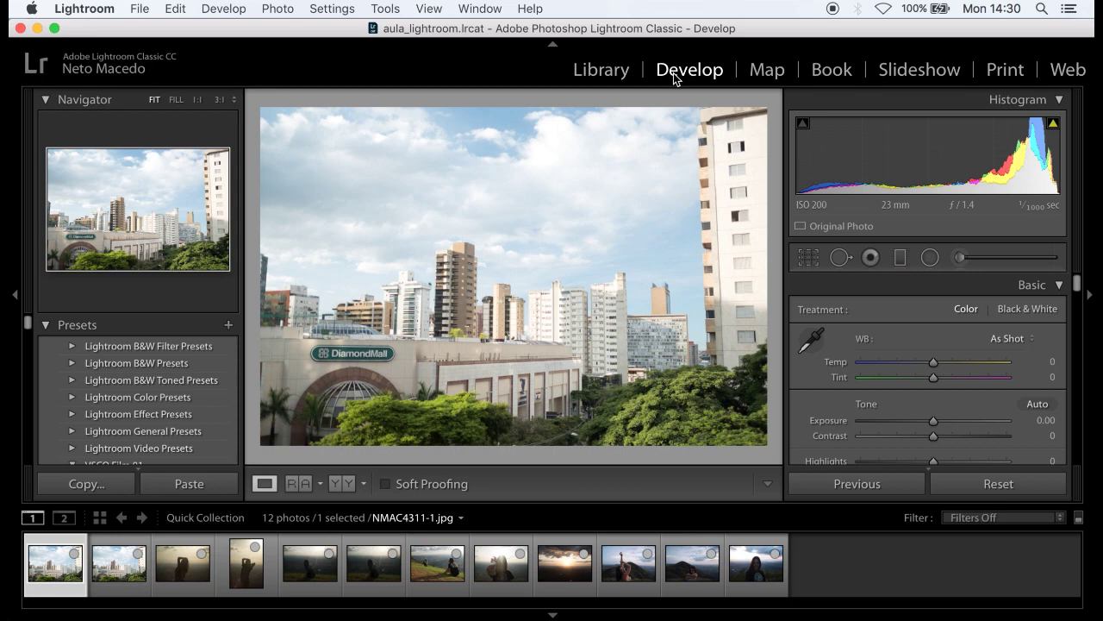
left_click(115, 586)
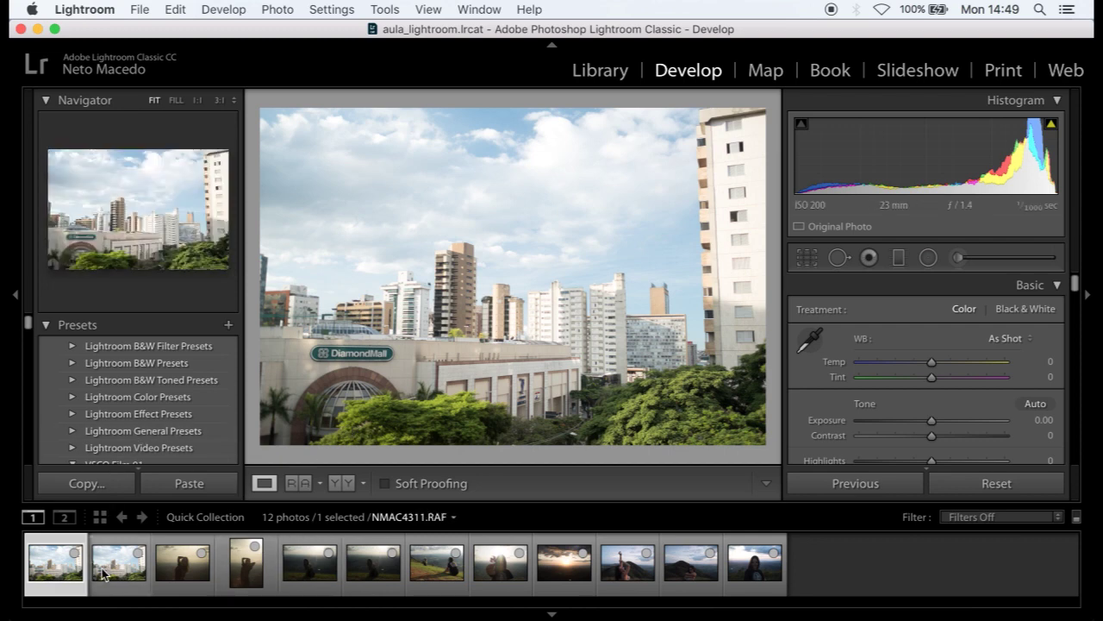
- Browse the filmstrip and load NMAC4311.RAF, showing Temp 4,900 and Tint +14
left_click(101, 572)
left_click(57, 575)
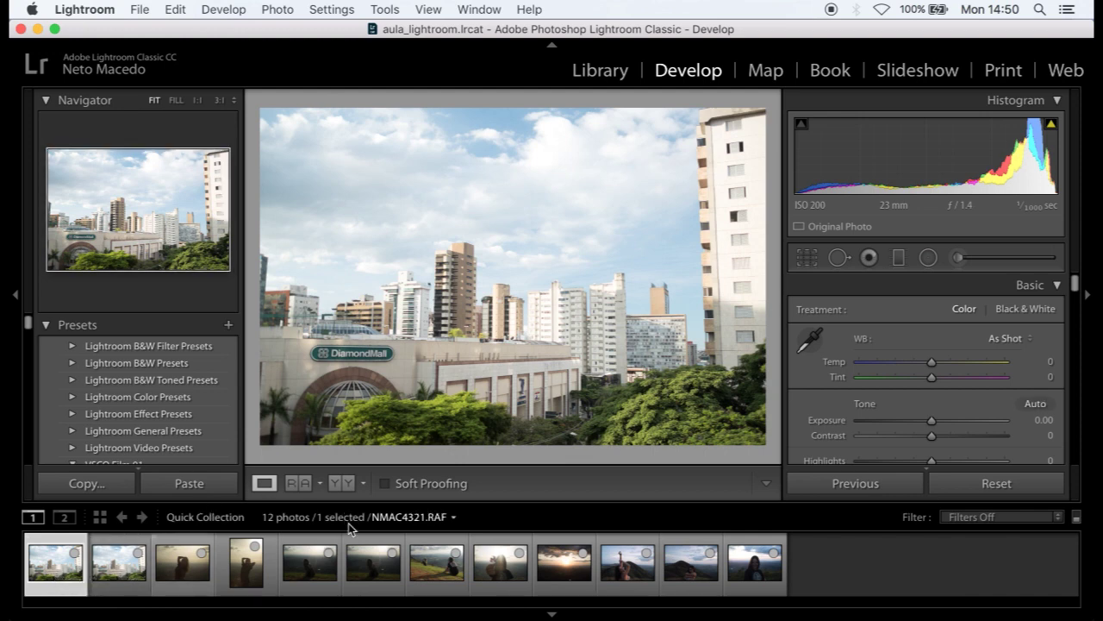
left_click(308, 569)
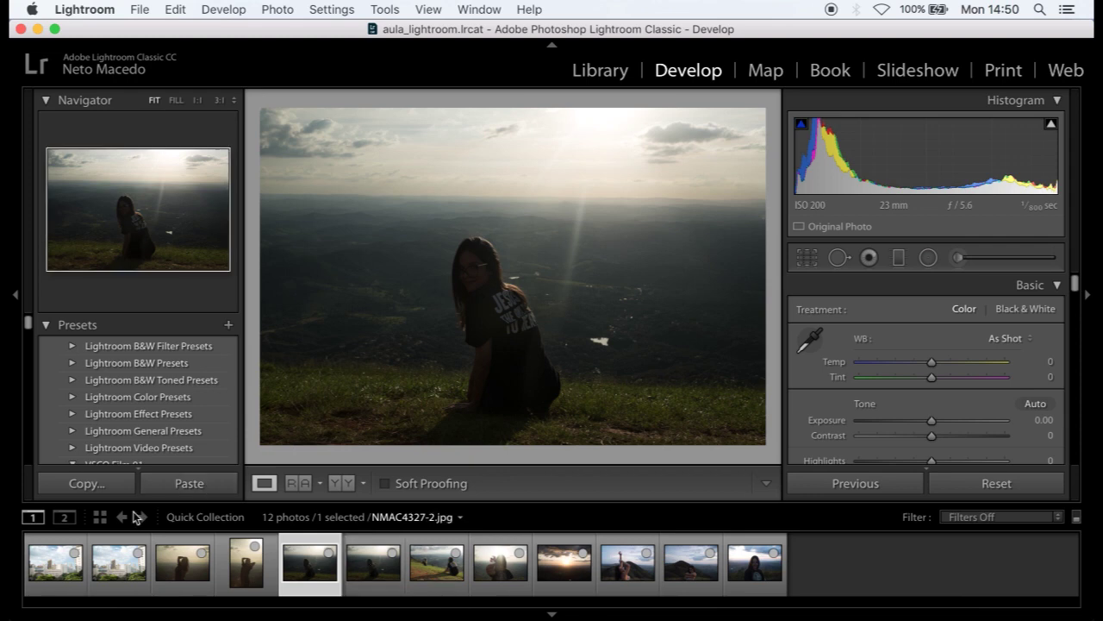
left_click(45, 582)
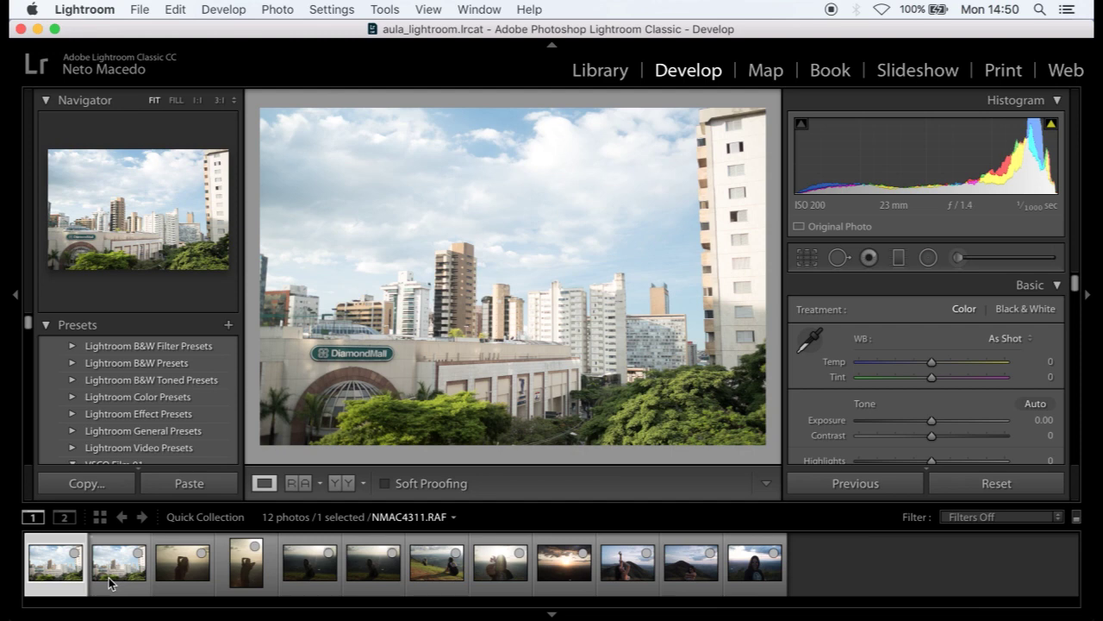
left_click(109, 582)
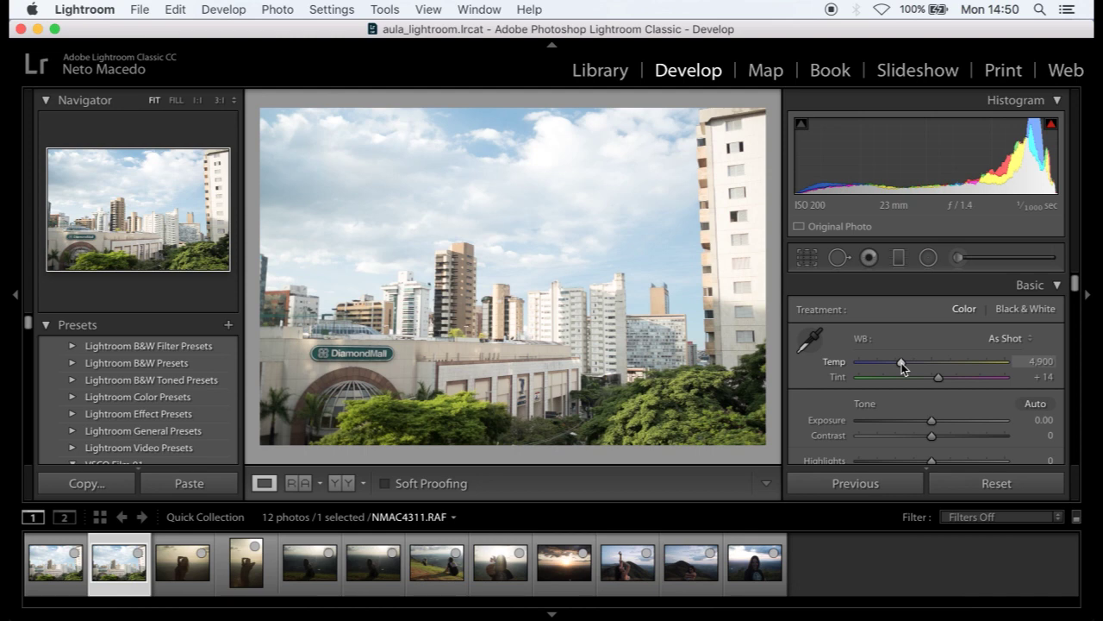
- Warm the RAW city photo, reset it, warm NMAC4311-1.jpg's Temp, and return to the RAF
left_click_drag(902, 363, 932, 377)
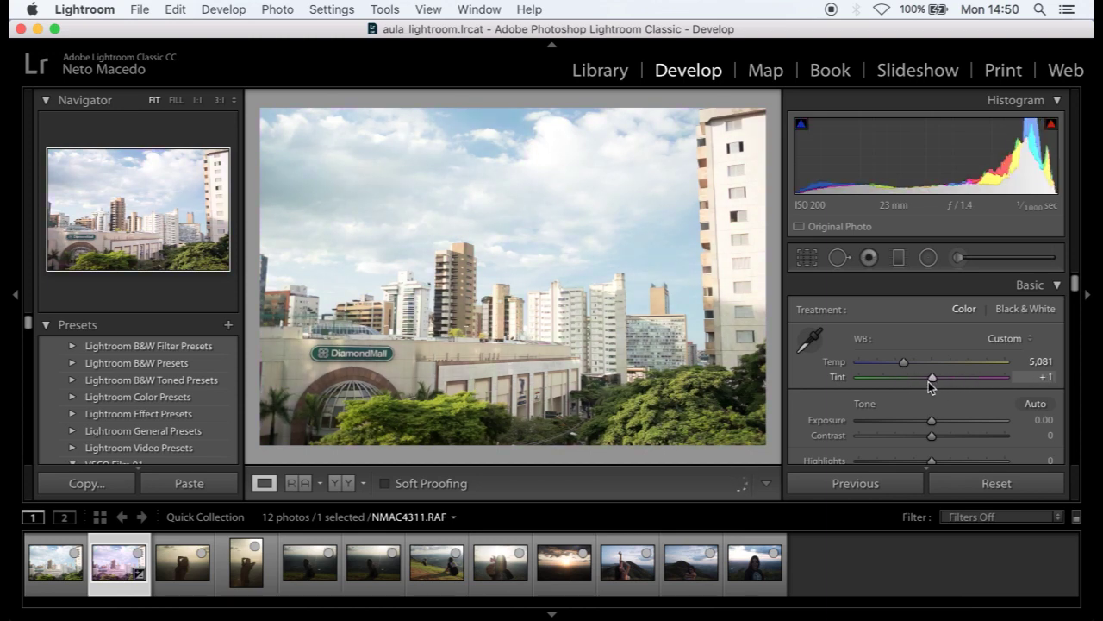
left_click(970, 486)
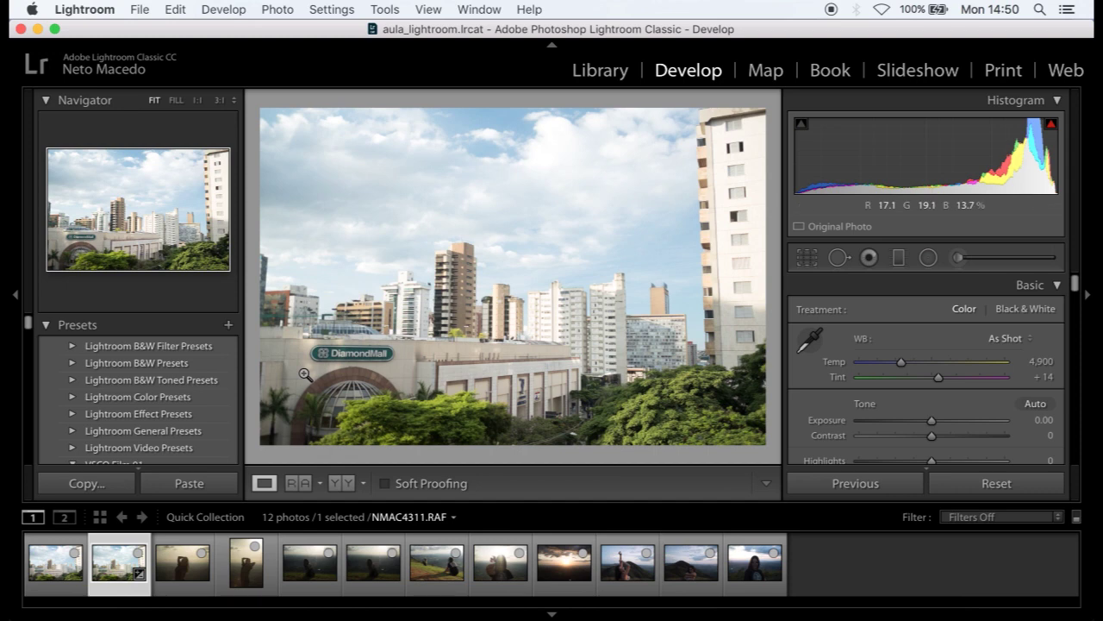
left_click(44, 584)
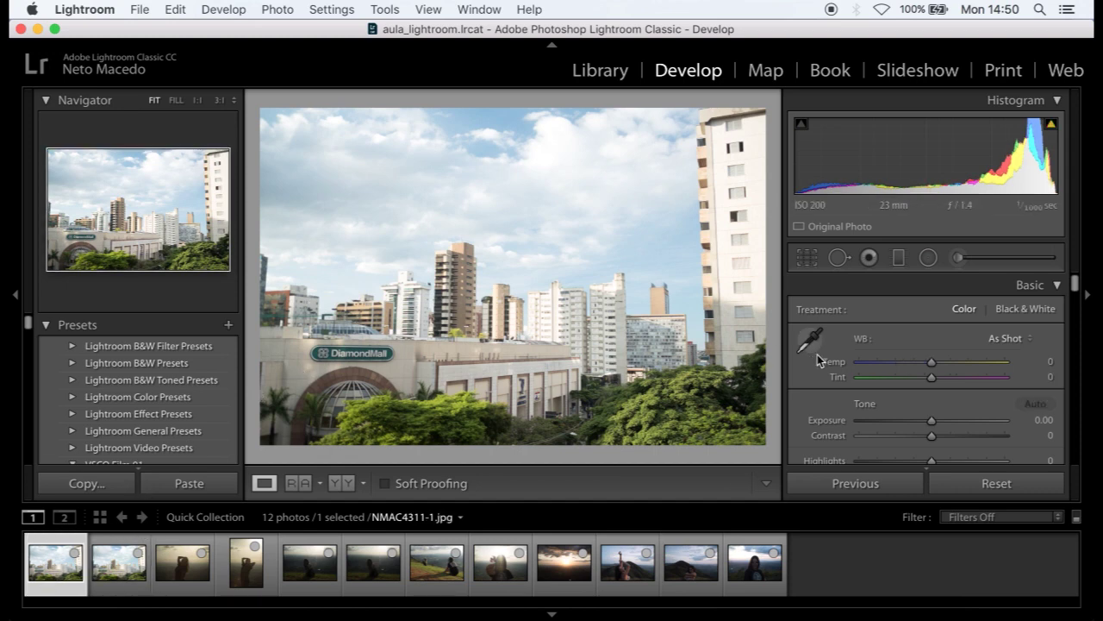
mouse_move(932, 366)
left_mouse_down()
mouse_move(1030, 366)
mouse_move(843, 372)
mouse_move(932, 364)
mouse_move(899, 382)
mouse_move(994, 377)
mouse_move(933, 379)
left_mouse_up()
left_click(104, 593)
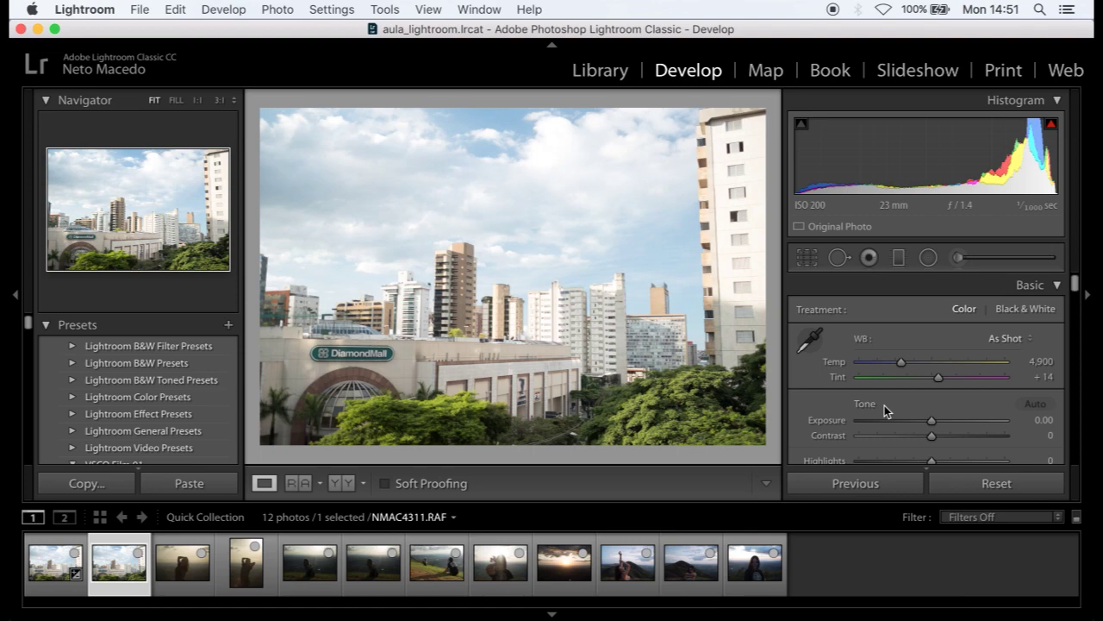
- Adjust Exposure on the RAF and JPEG city photos, then load hilltop portrait NMAC4327.RAF
mouse_move(933, 422)
left_mouse_down()
mouse_move(990, 420)
mouse_move(832, 434)
mouse_move(877, 421)
mouse_move(987, 425)
mouse_move(926, 423)
left_mouse_up()
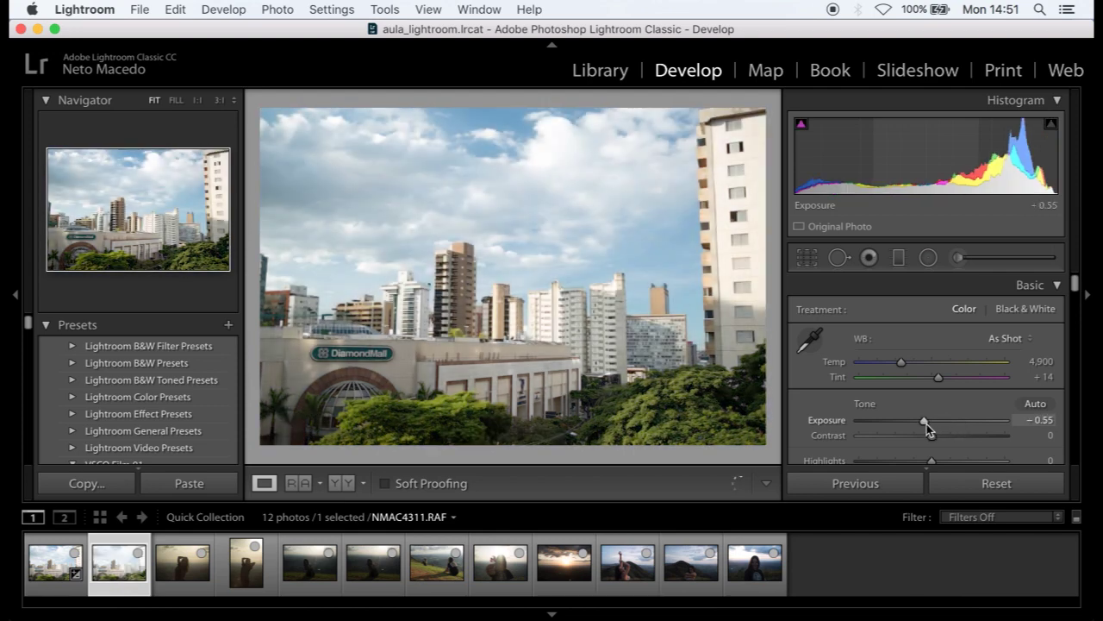
left_click(55, 562)
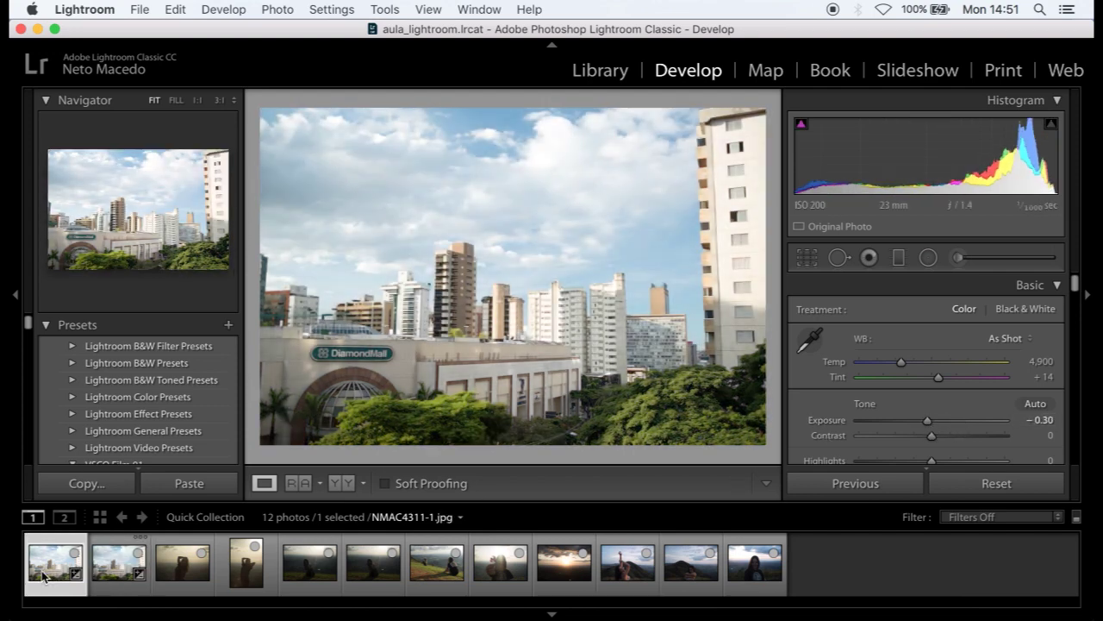
left_click_drag(931, 420, 969, 423)
left_click_drag(978, 417, 931, 423)
left_click(393, 556)
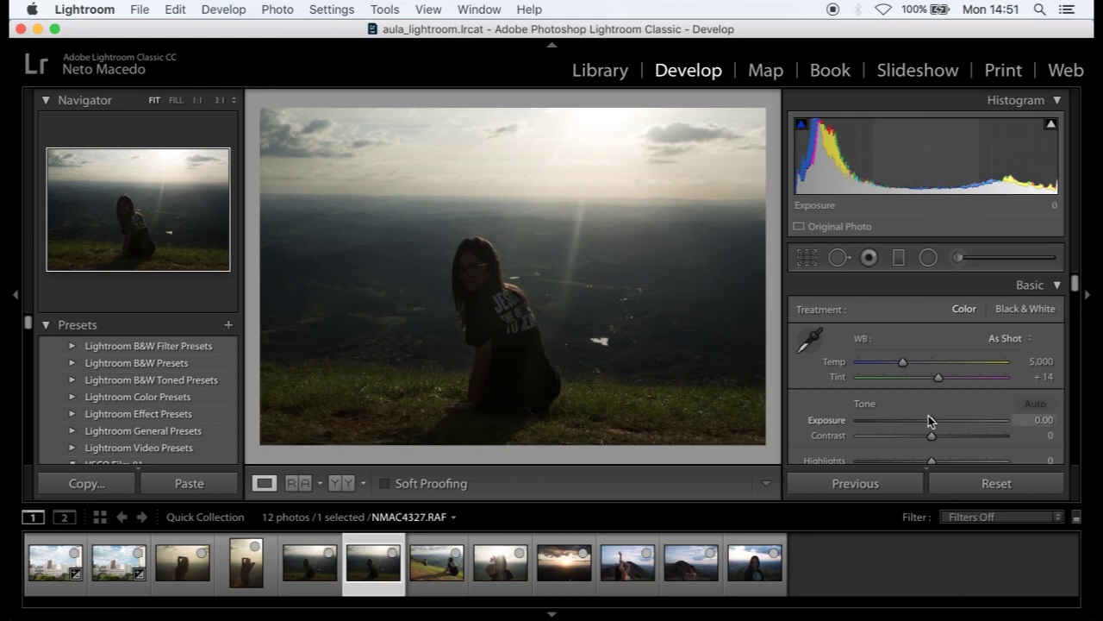
- Push Exposure sharply up on the RAF and JPEG hilltop portraits, the RAF to maximum
left_click_drag(938, 421, 981, 421)
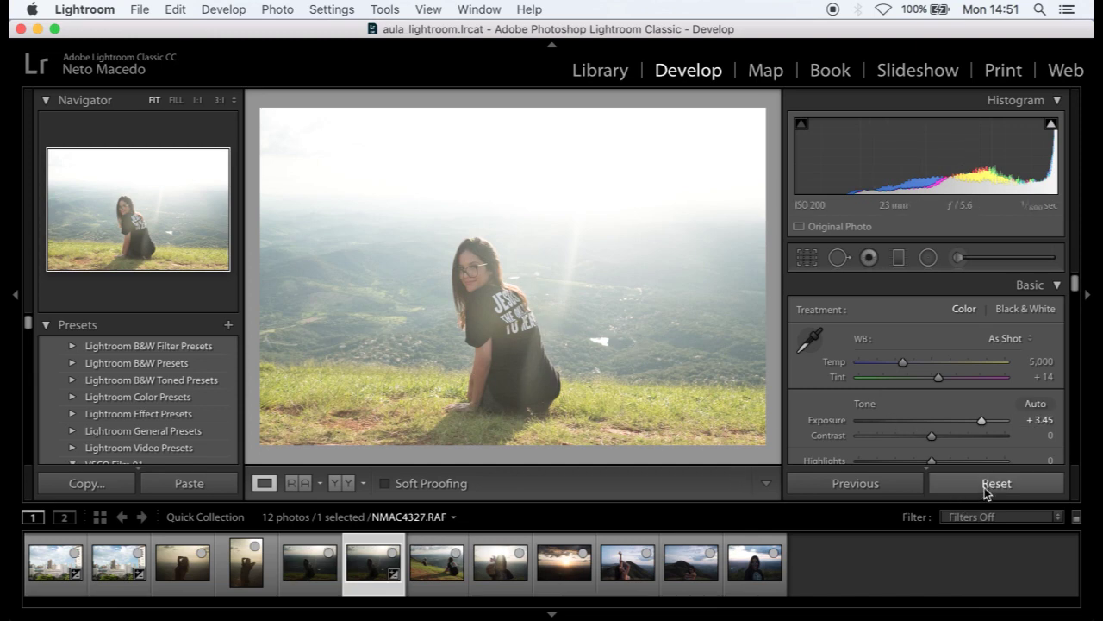
left_click(328, 553)
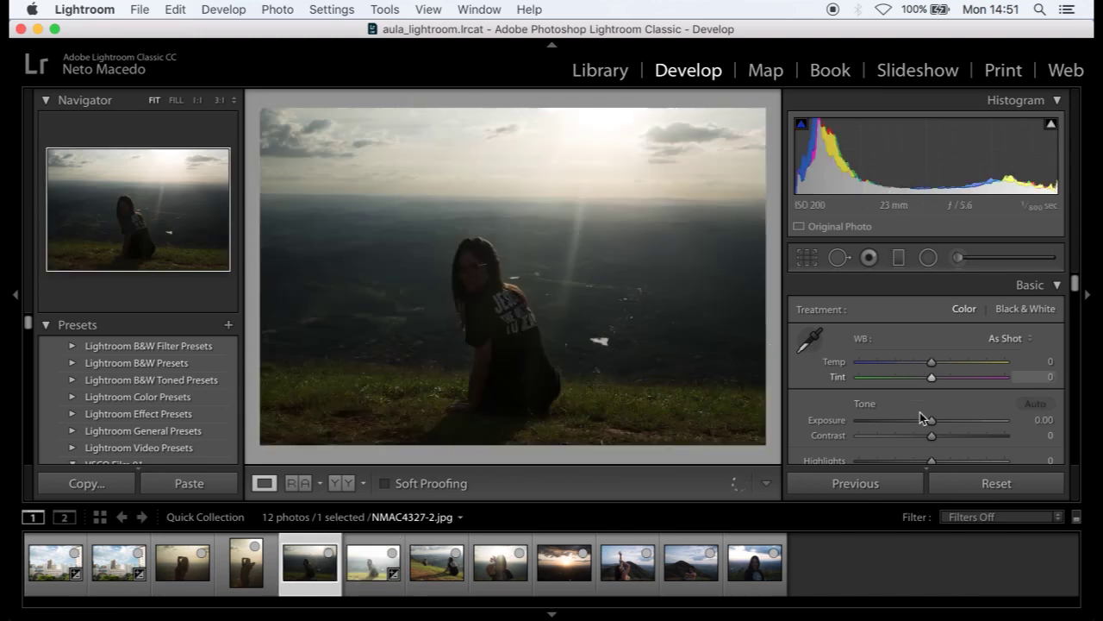
left_click_drag(933, 420, 1018, 415)
left_click(373, 562)
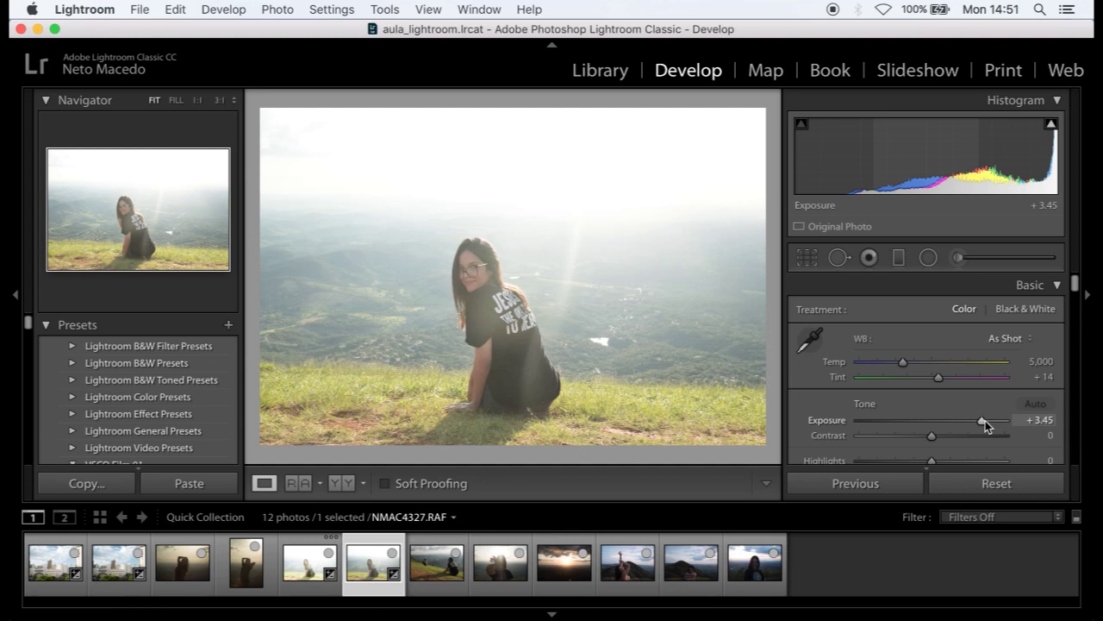
left_click_drag(985, 420, 1014, 422)
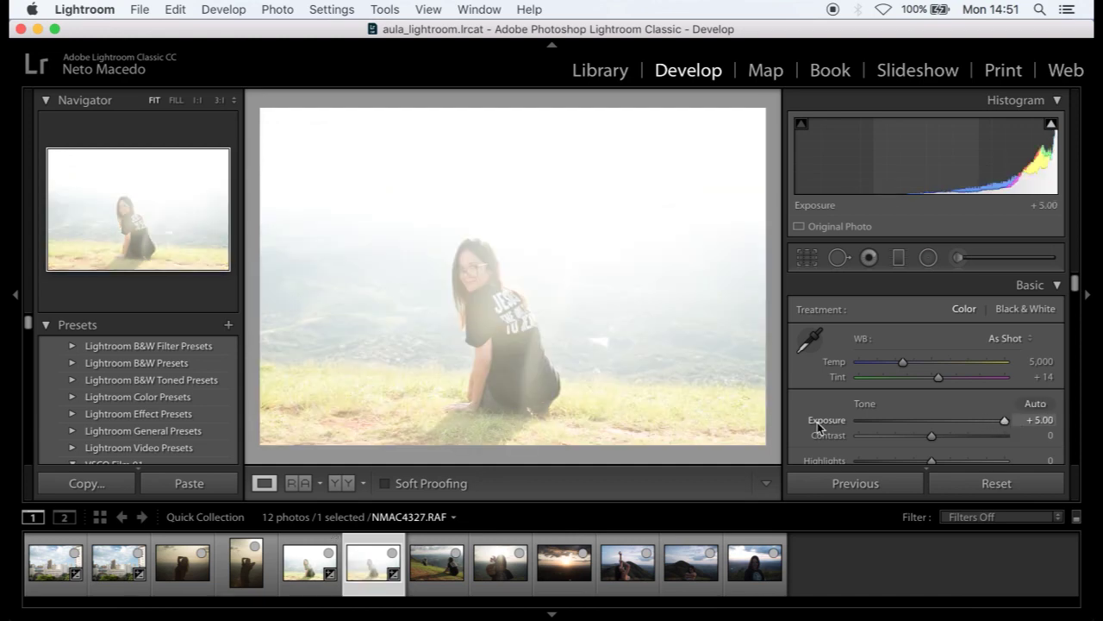
- Compare the RAF and JPEG portraits at 1:1 across shirt and grass, then fit the RAF
left_click(509, 332)
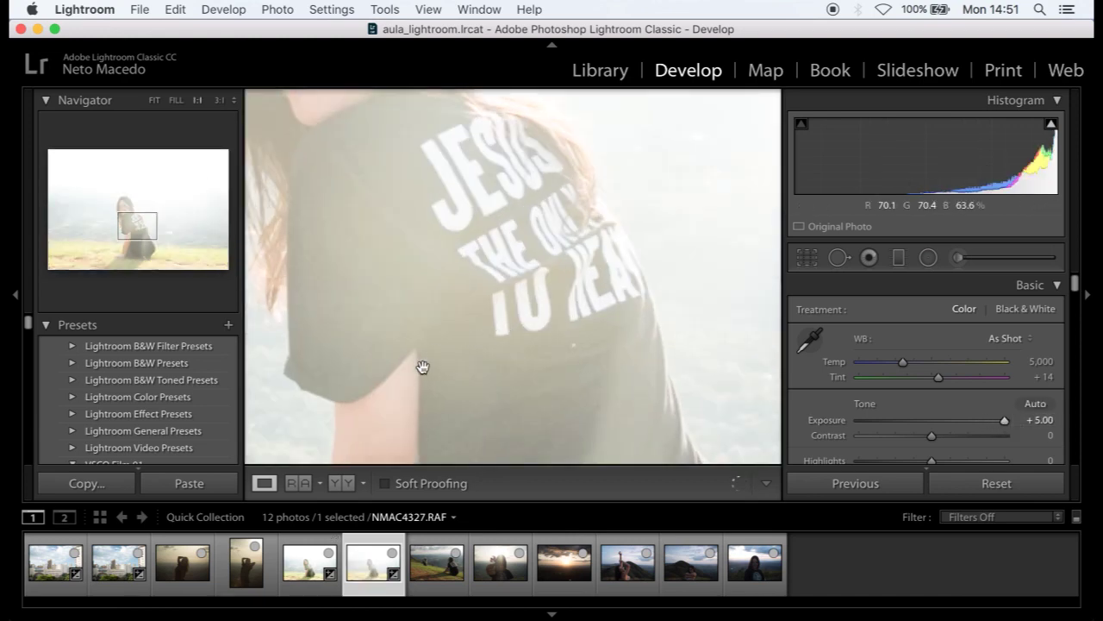
left_click_drag(422, 367, 451, 340)
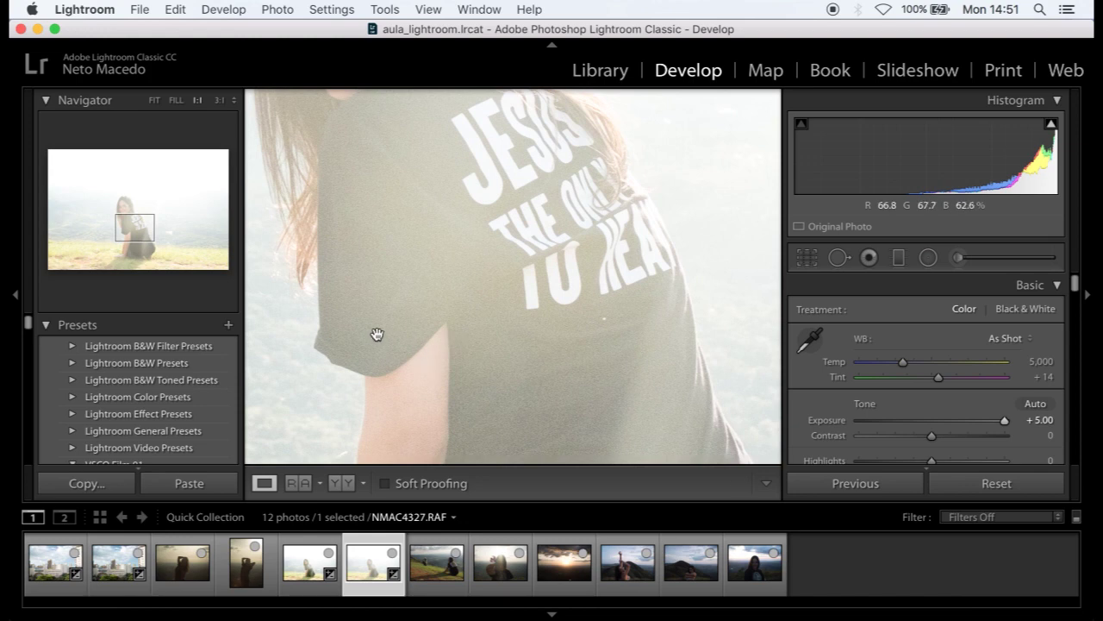
left_click(311, 556)
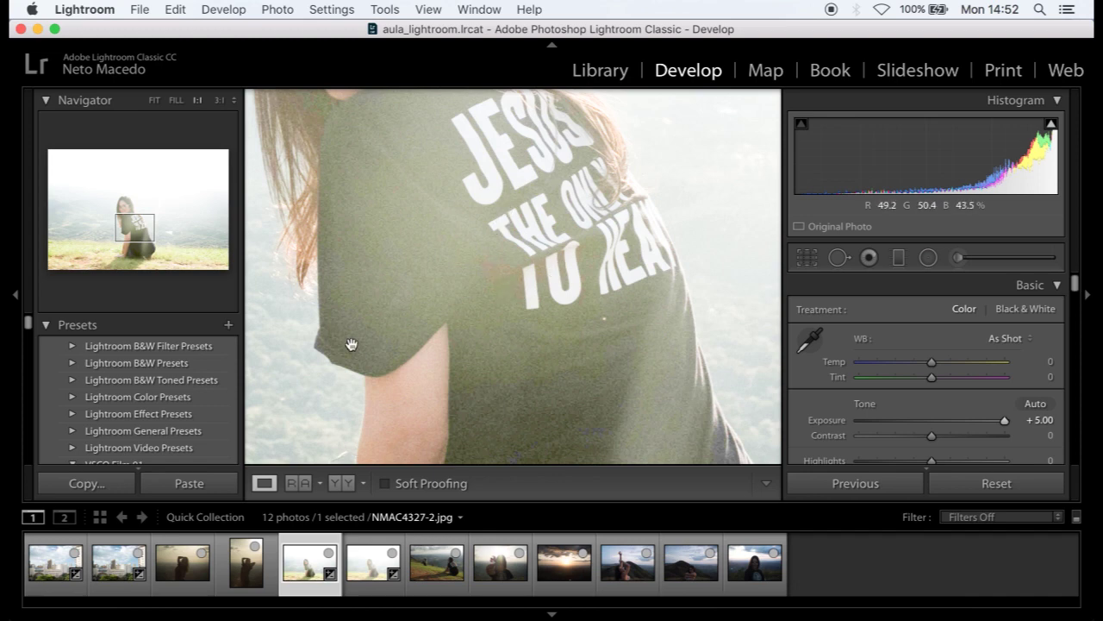
left_click_drag(568, 360, 493, 224)
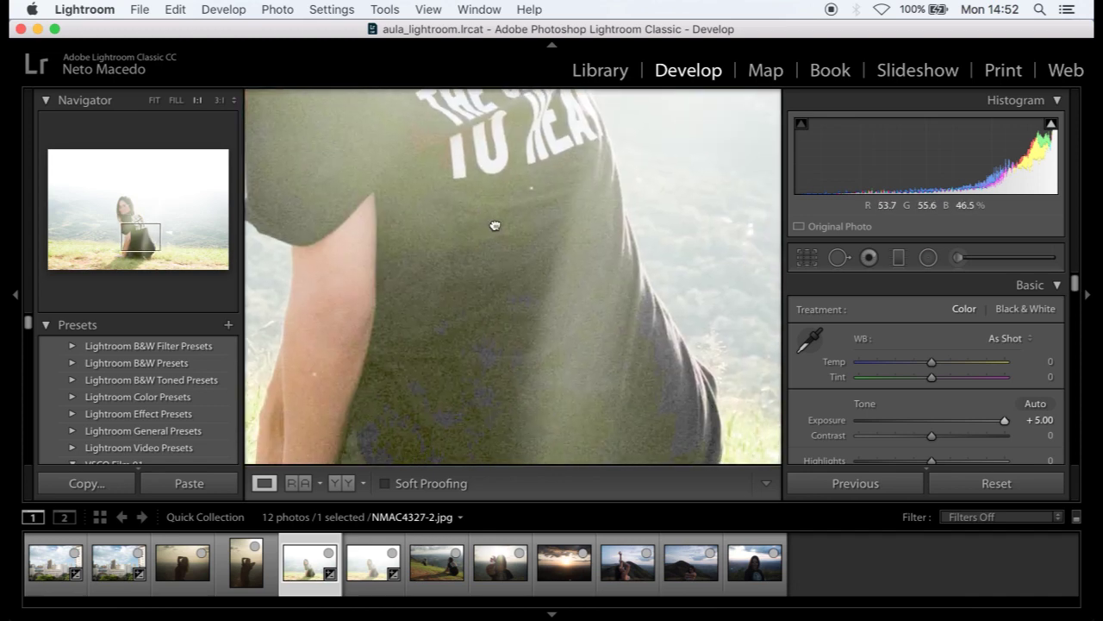
key("Right")
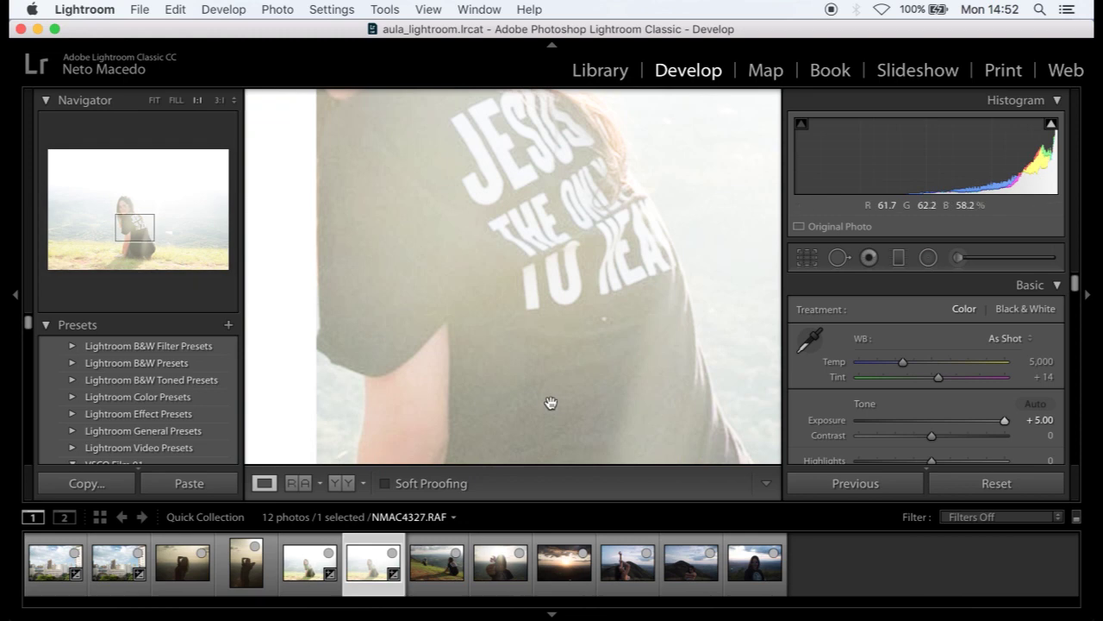
left_click_drag(565, 361, 537, 276)
left_click_drag(436, 323, 532, 192)
left_click_drag(419, 303, 475, 253)
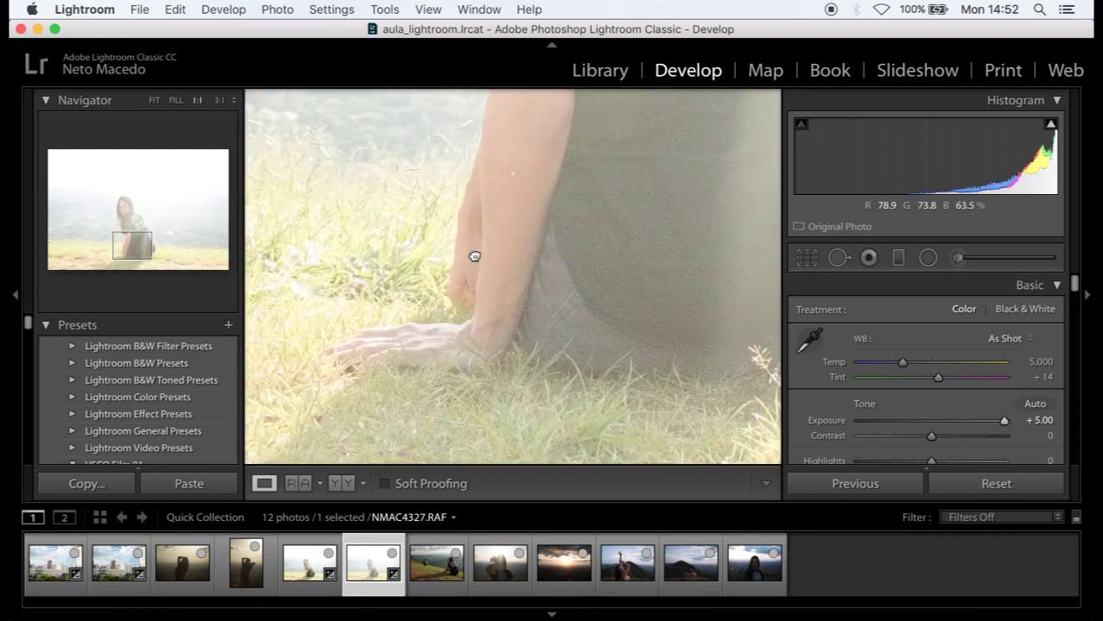
key("Left")
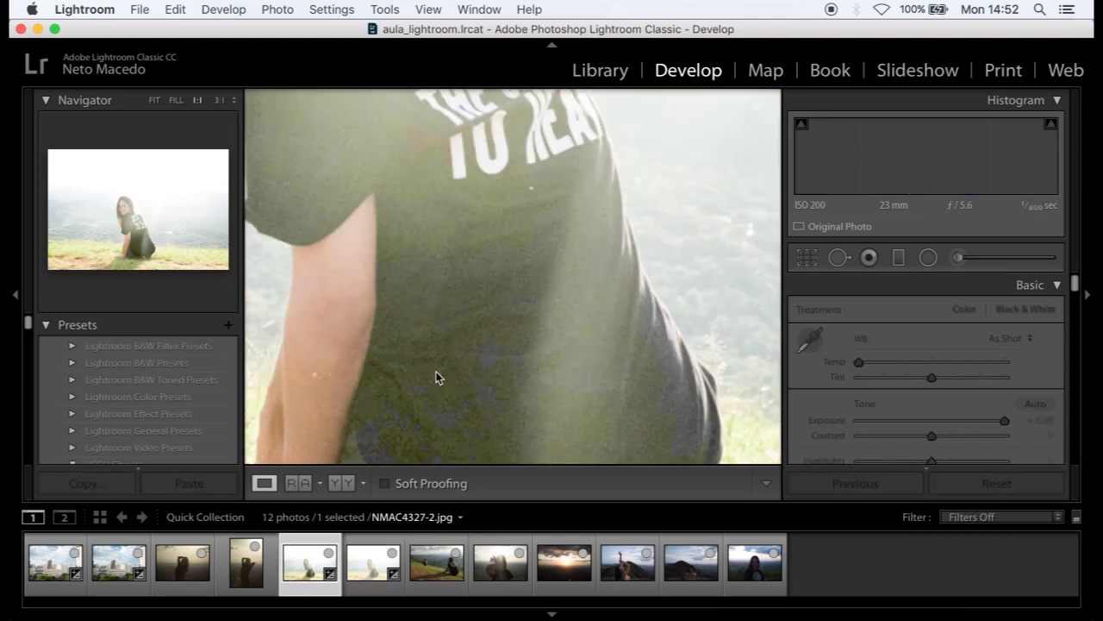
left_click(434, 374)
key("Right")
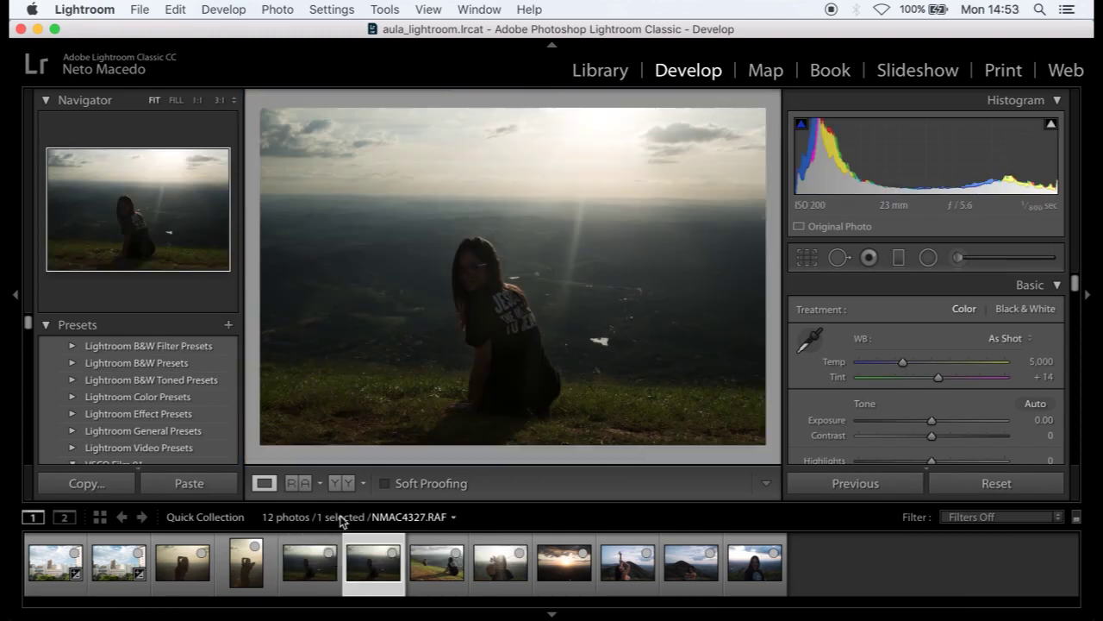
- Compare the hilltop portrait with its JPEG copy, then return to NMAC4327.RAF
left_click(317, 580)
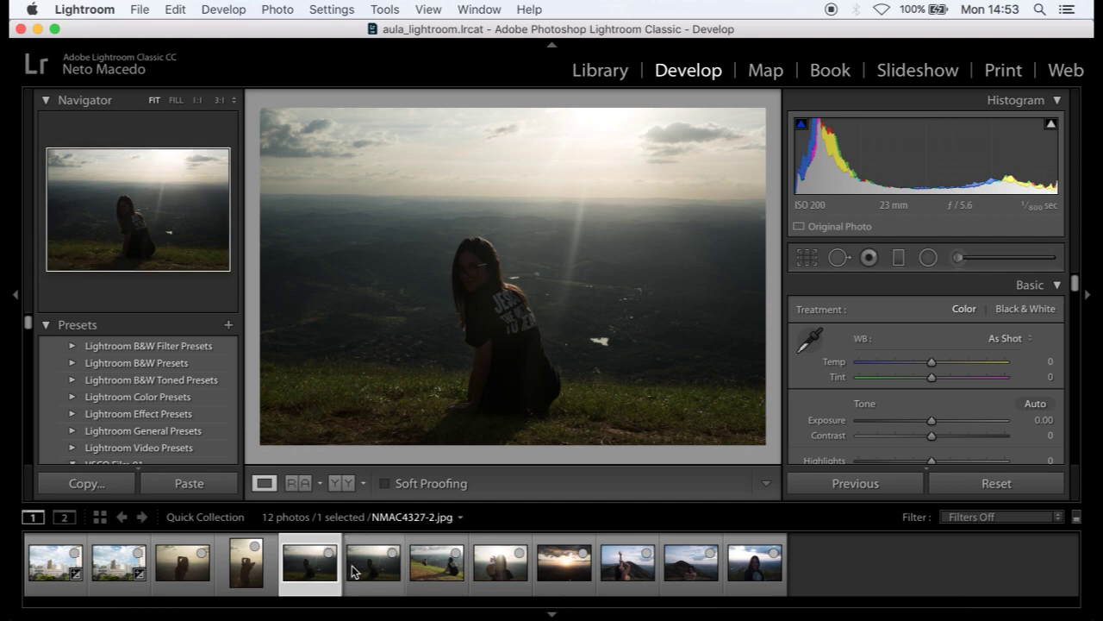
left_click(390, 576)
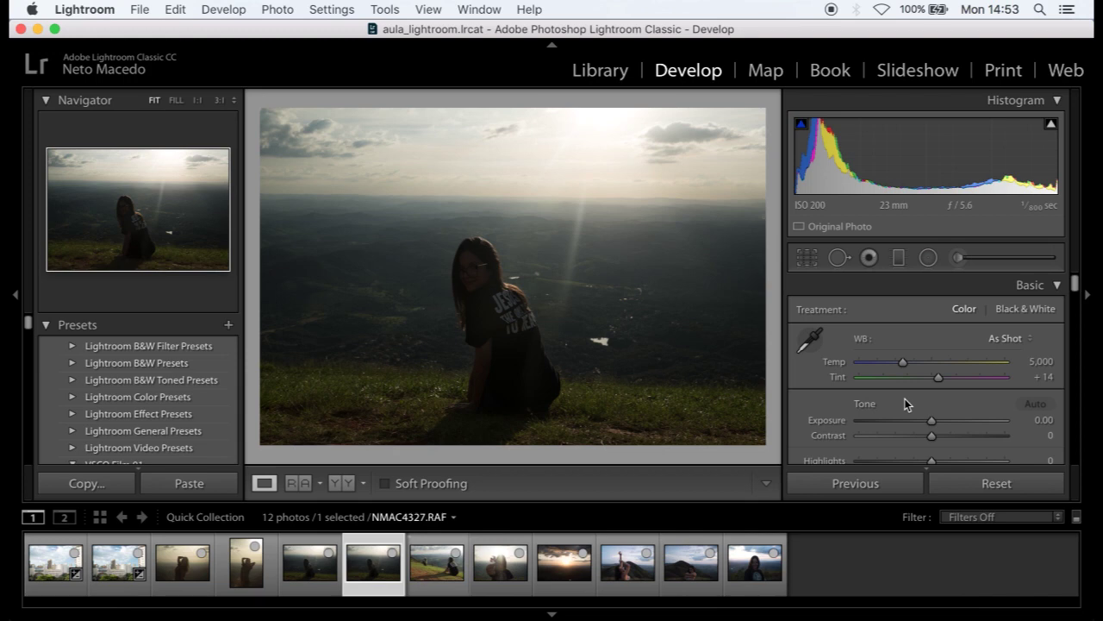
scroll(904, 398, "down", 2)
- Set Exposure +0.75, Contrast +28, Highlights −78, Shadows +48 and Blacks +67 on the portrait
left_click_drag(932, 420, 966, 454)
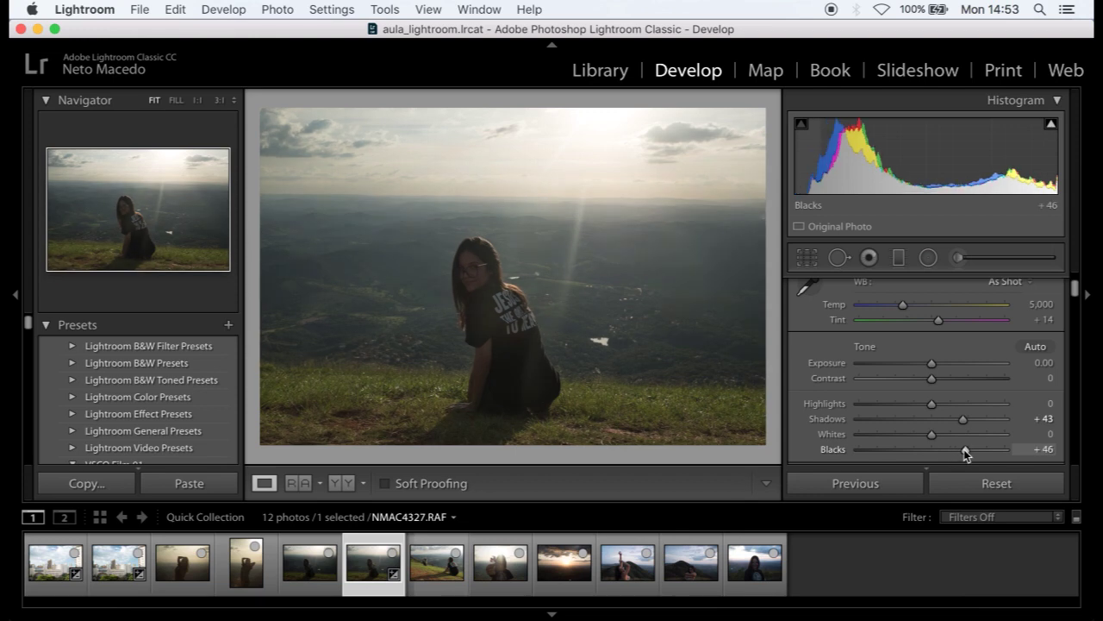
left_click_drag(932, 403, 951, 378)
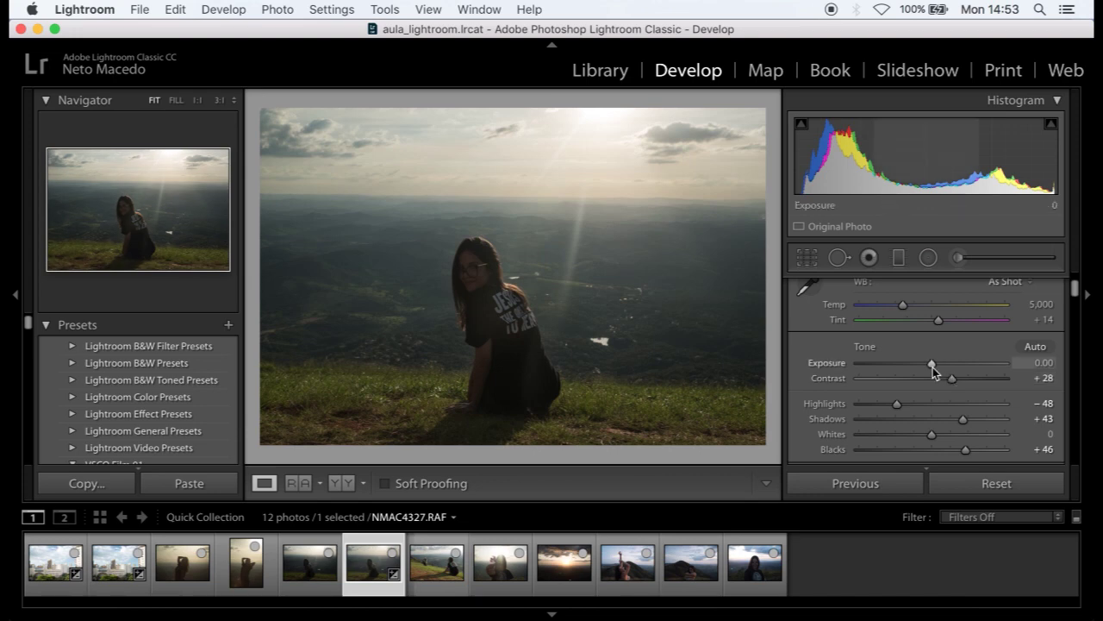
mouse_move(932, 367)
left_mouse_down()
mouse_move(930, 356)
mouse_move(943, 365)
left_mouse_up()
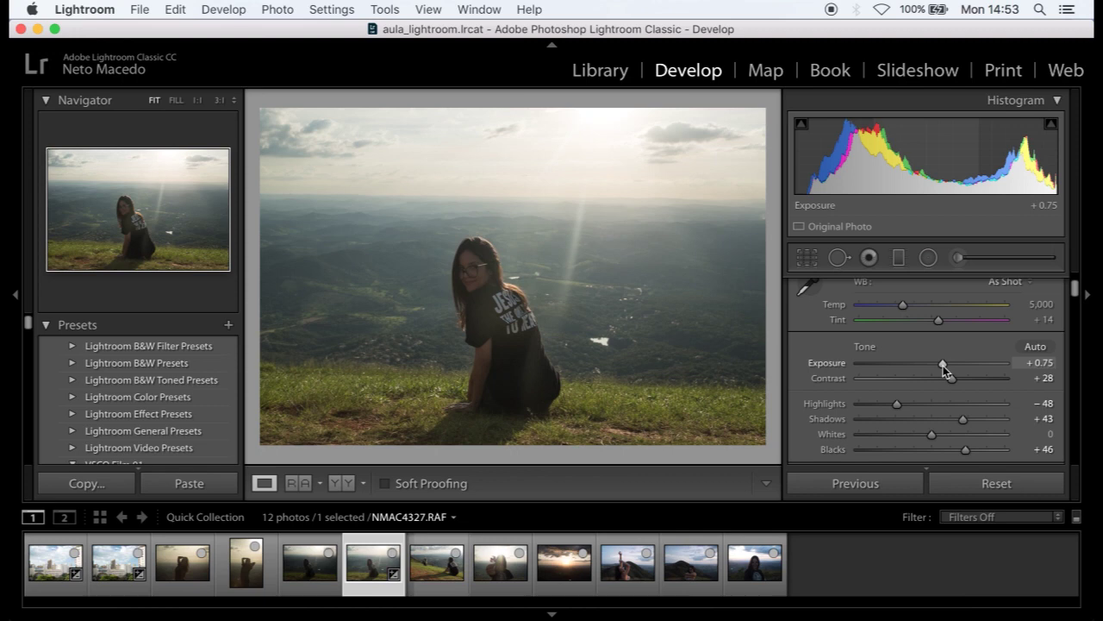
left_click_drag(898, 403, 874, 405)
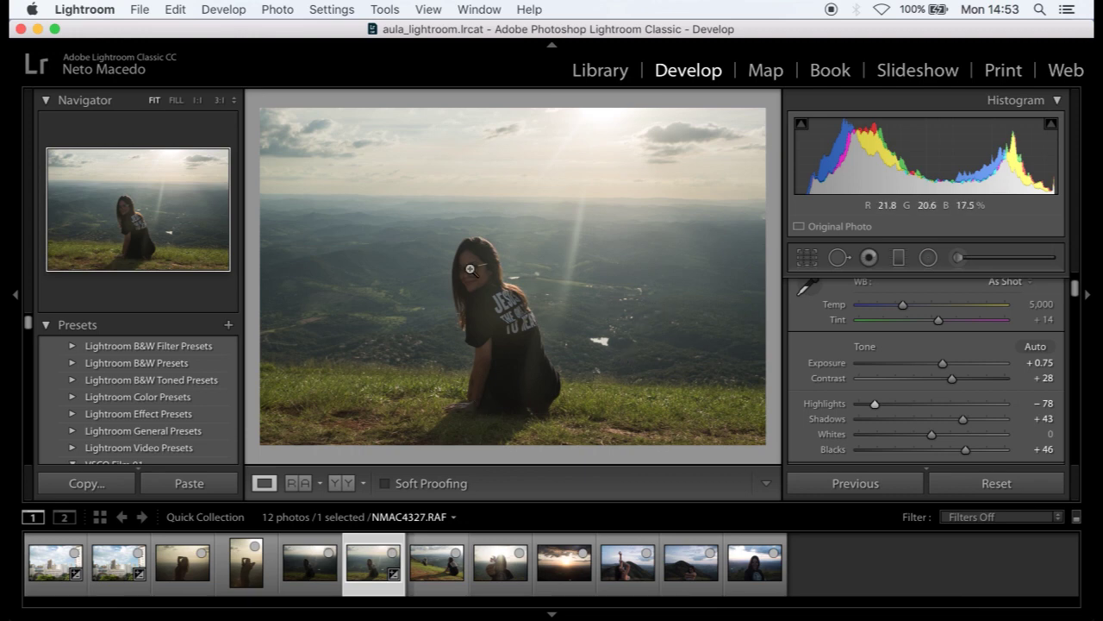
left_click_drag(965, 450, 966, 422)
scroll(880, 405, "down", 5)
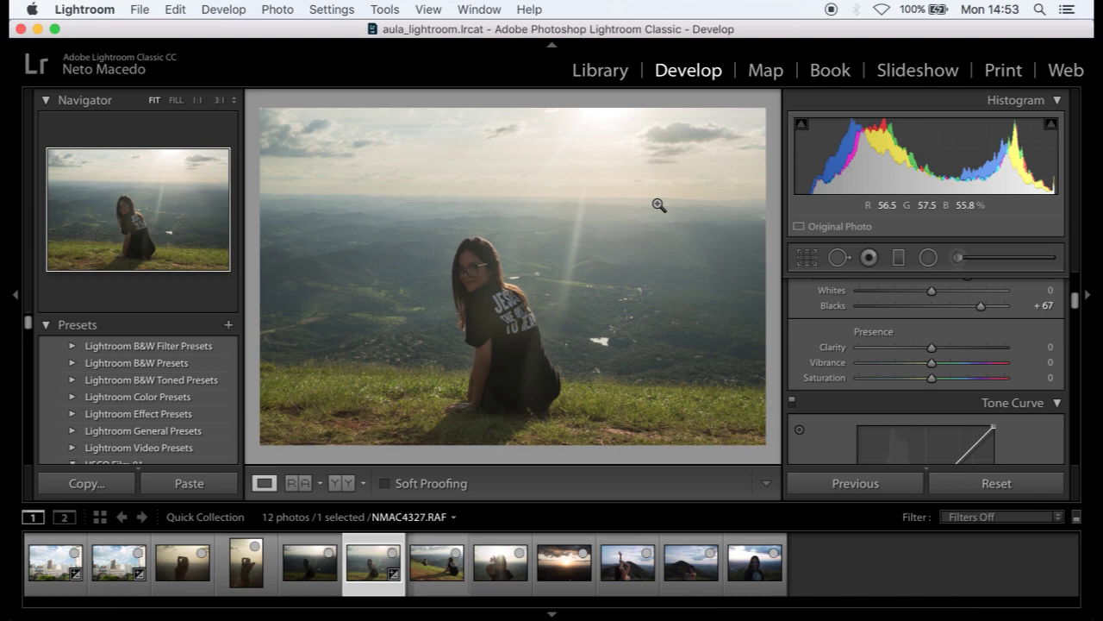
scroll(840, 345, "down", 2)
scroll(846, 349, "down", 5)
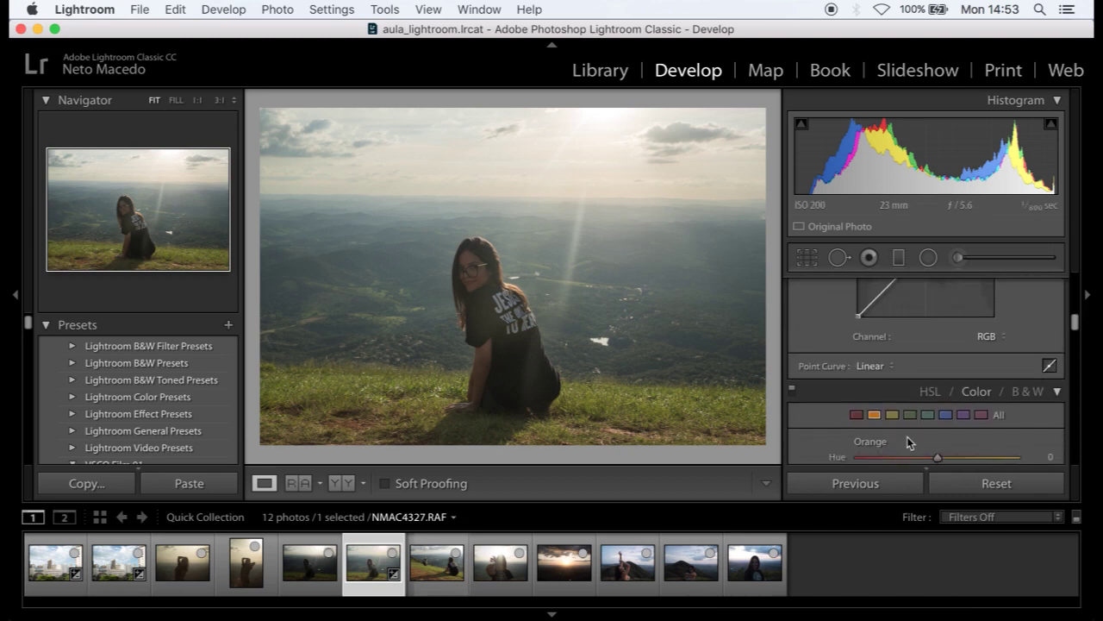
scroll(907, 436, "down", 2)
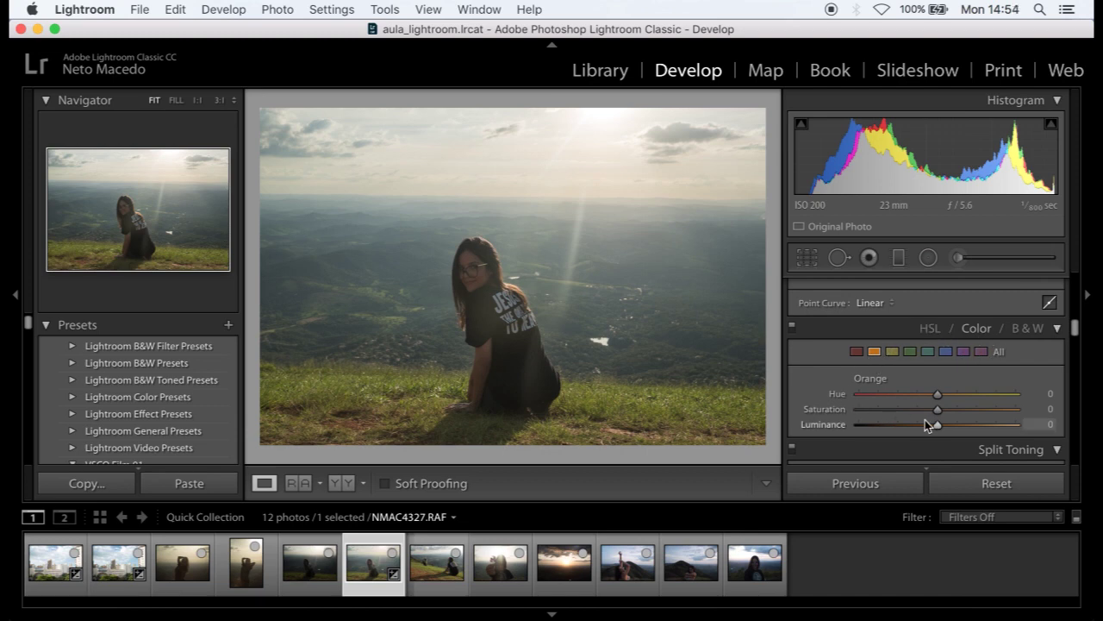
- Set the portrait's Orange HSL values to Saturation +24 and Luminance +64
left_click_drag(937, 424, 956, 412)
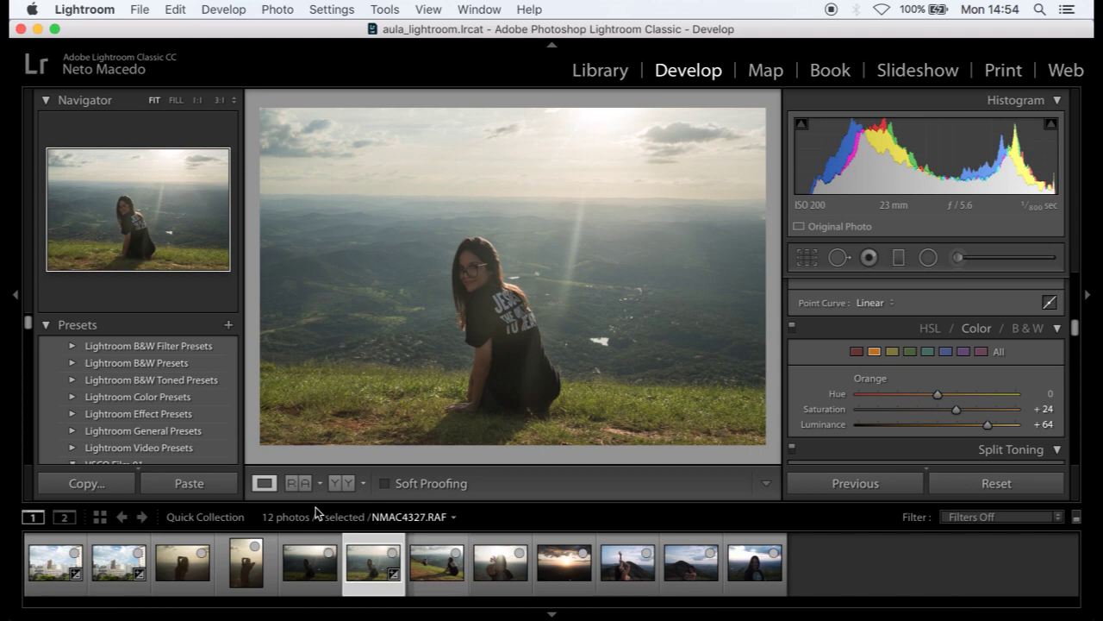
- Remove the portrait and city JPEG copies from the Quick Collection
left_click(306, 585)
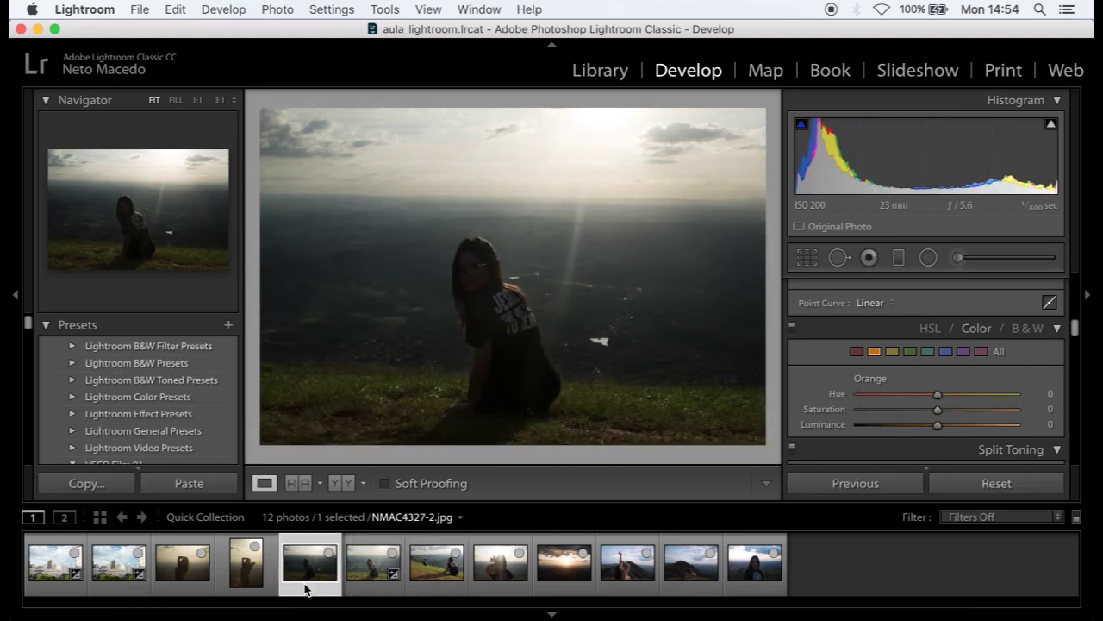
key("Delete")
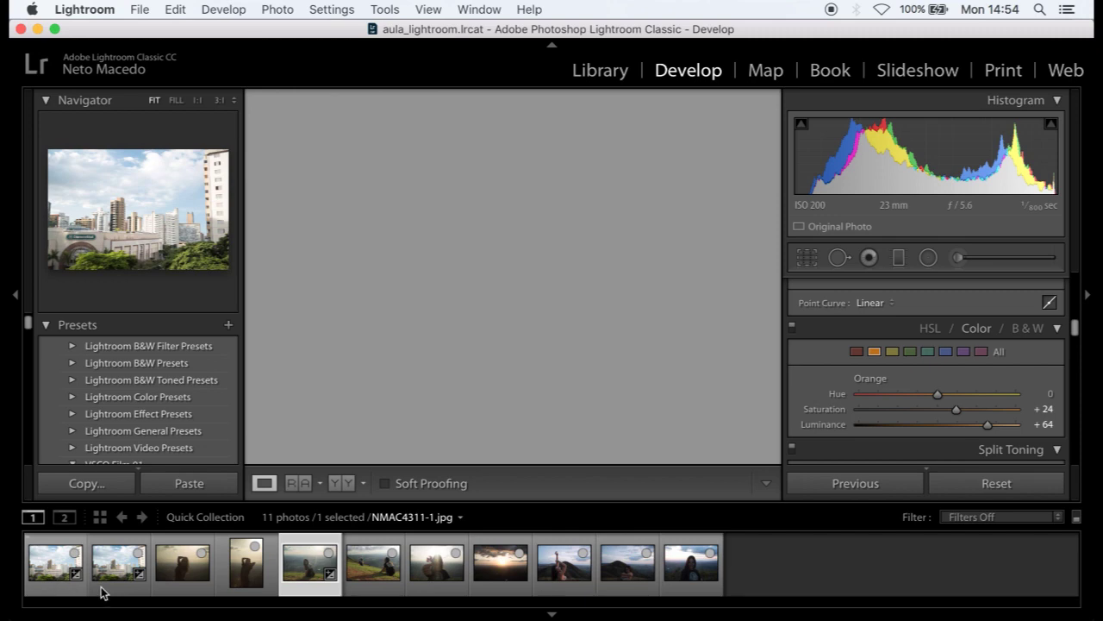
left_click(74, 591)
key("Delete")
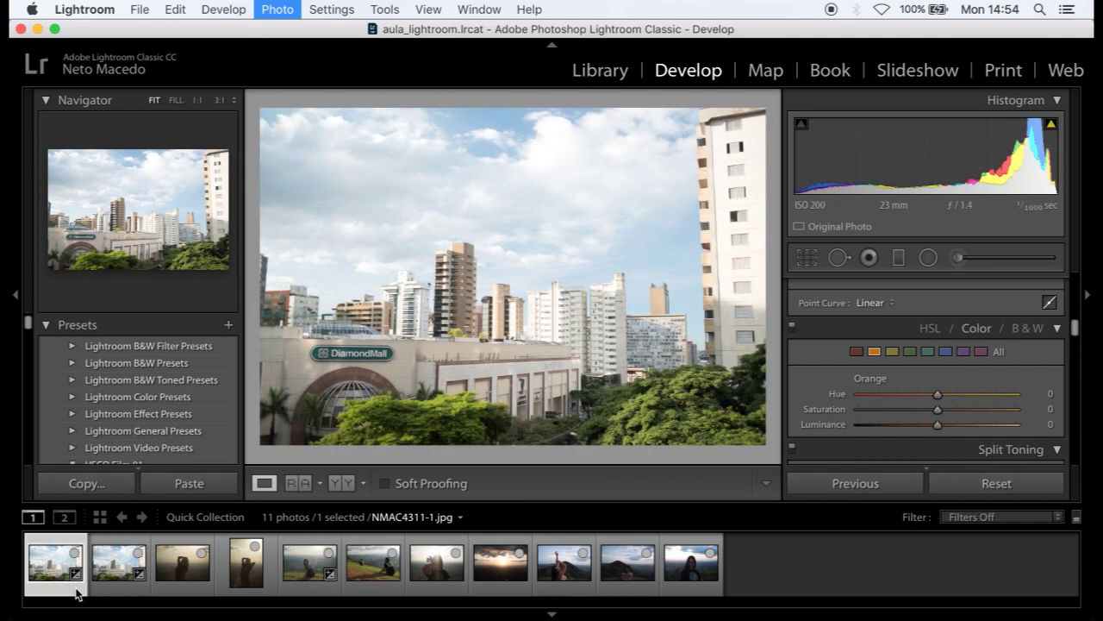
- Reset the portrait NMAC4327.RAF, then open NMAC4311.RAF and reset it to defaults
left_click(246, 576)
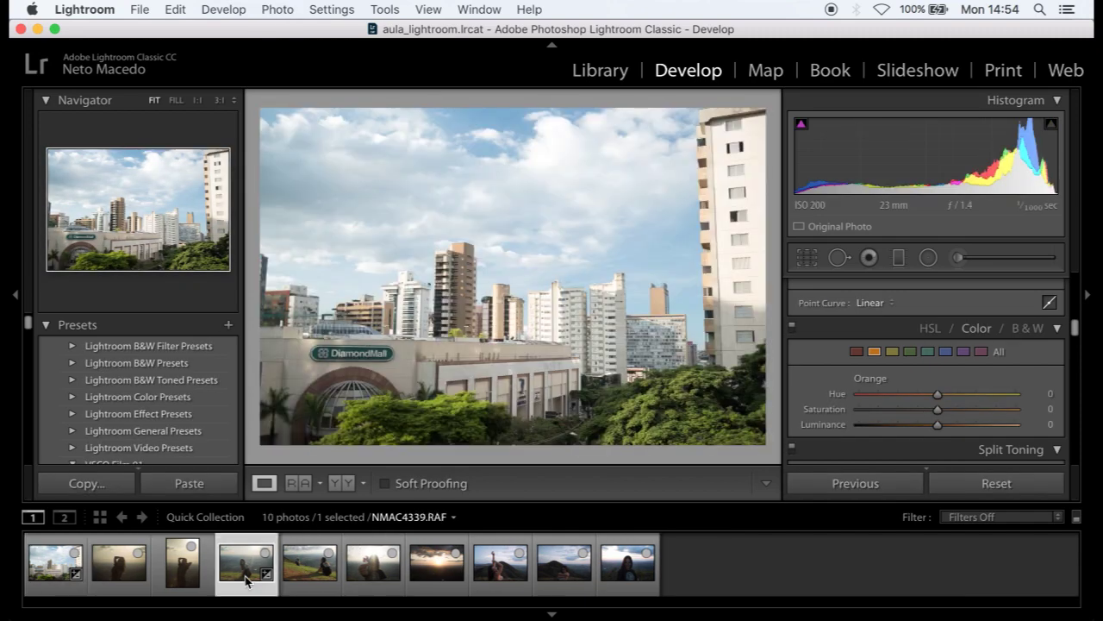
left_click(961, 489)
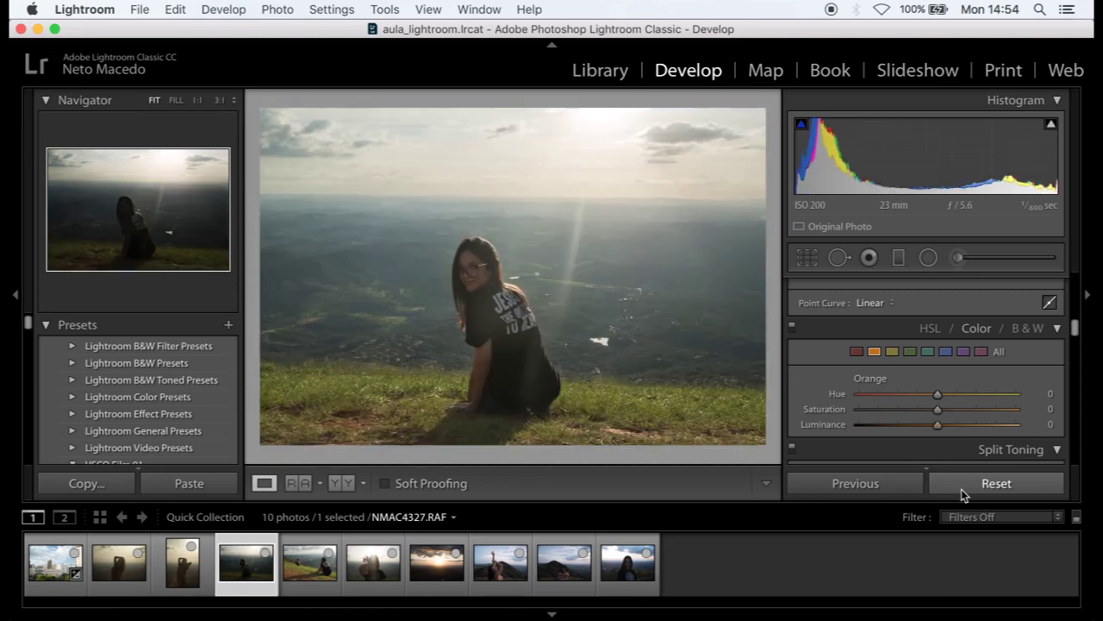
left_click(58, 567)
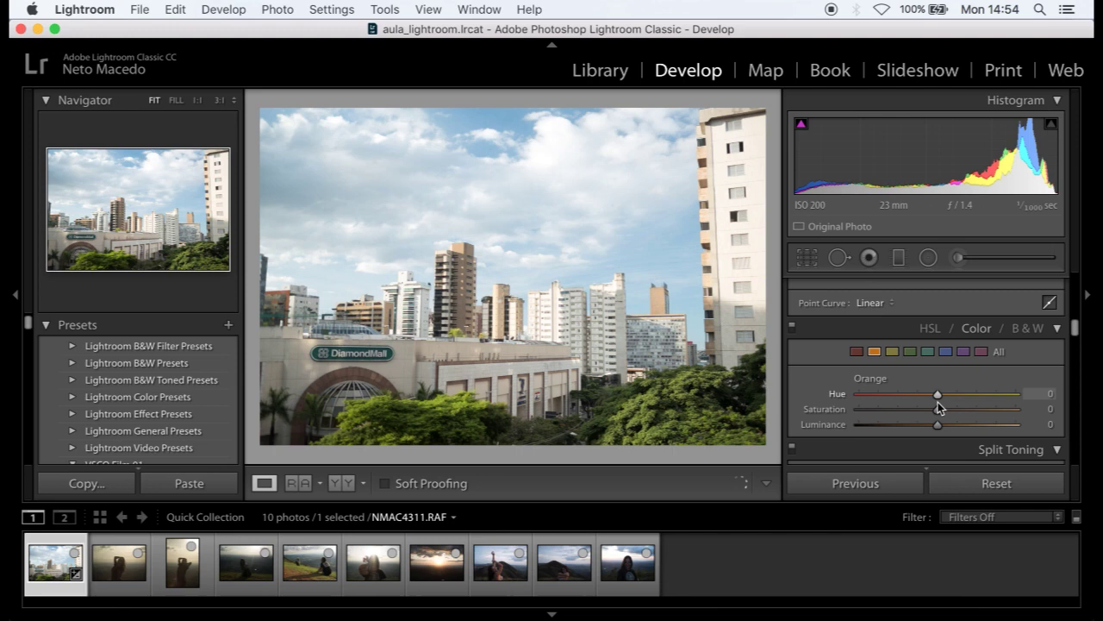
left_click(948, 486)
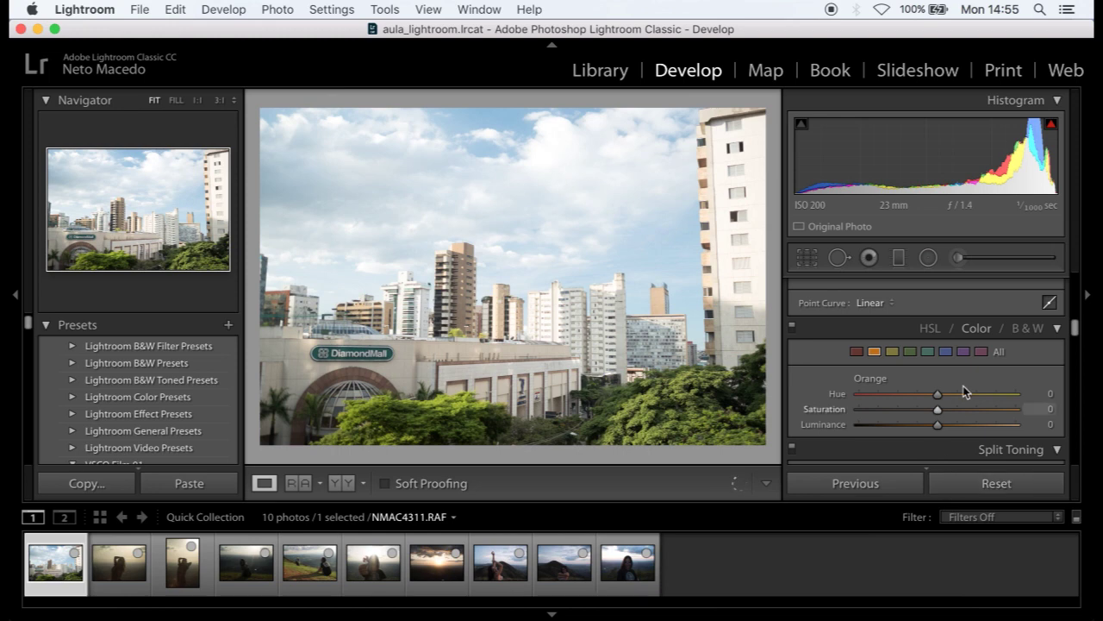
scroll(963, 385, "up", 5)
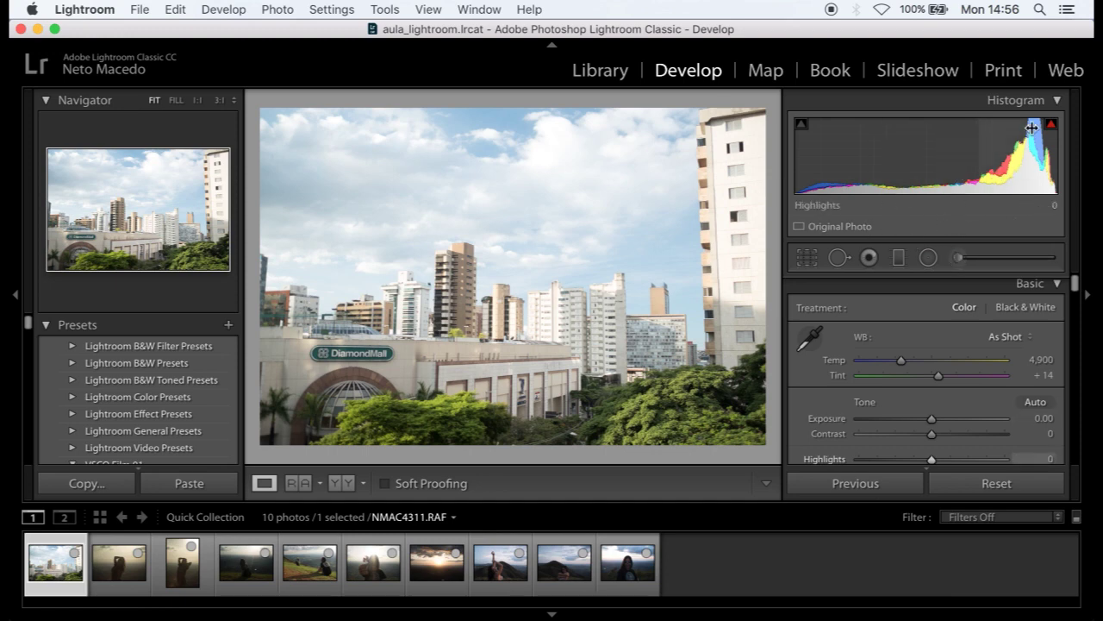
- Collapse the Histogram panel so the Basic panel sliders for NMAC4311.RAF fit in view
left_click(1066, 101)
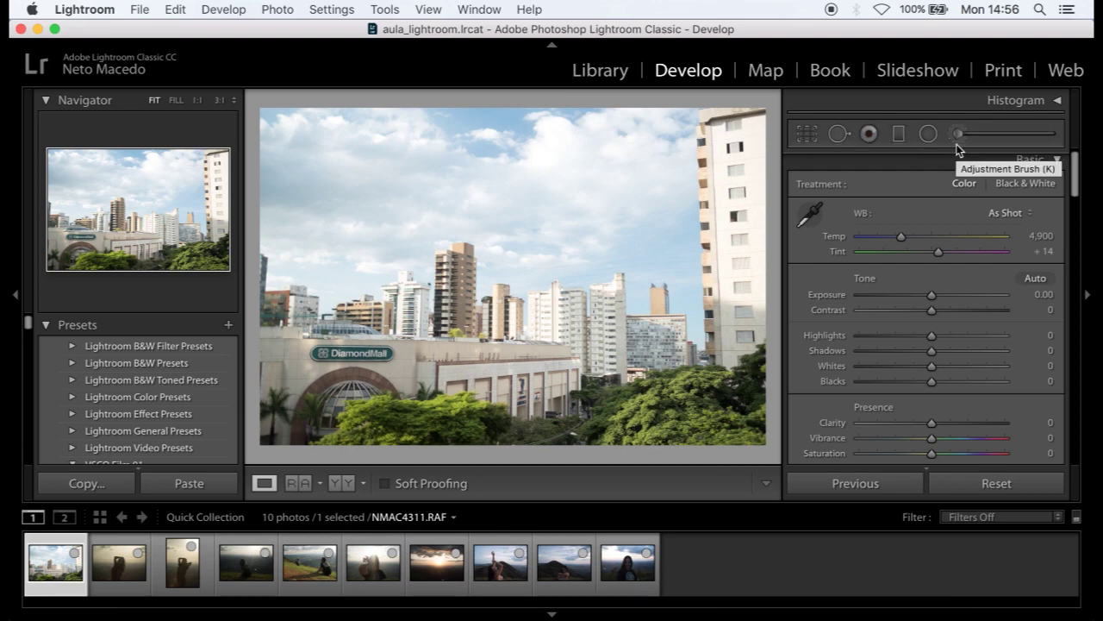
- Crop the city photo around the buildings and apply the crop
left_click(810, 133)
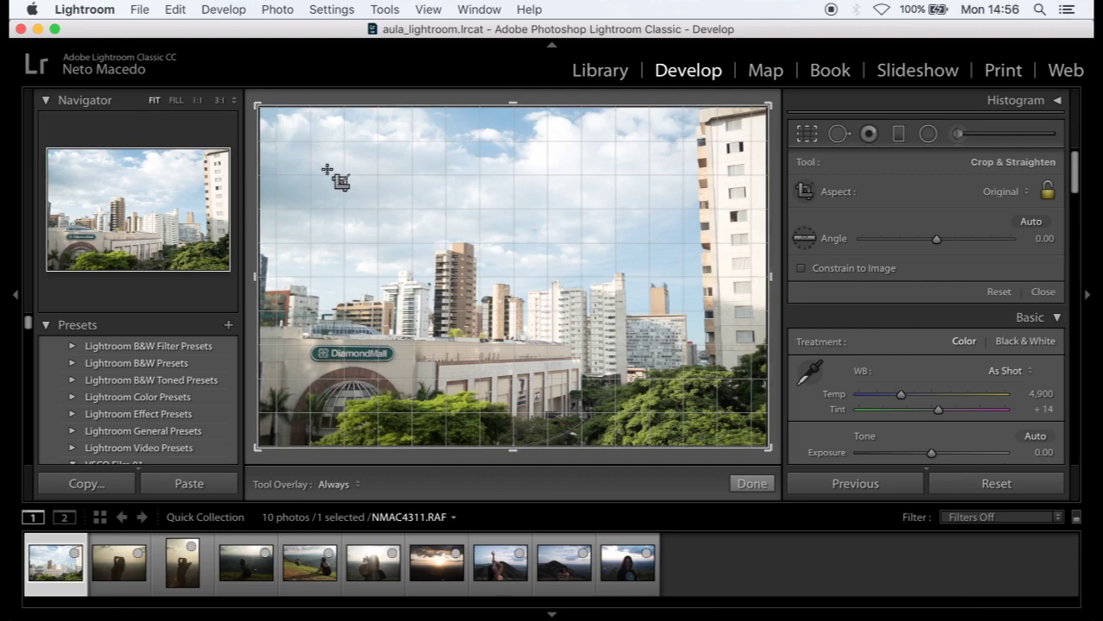
left_click_drag(305, 154, 702, 384)
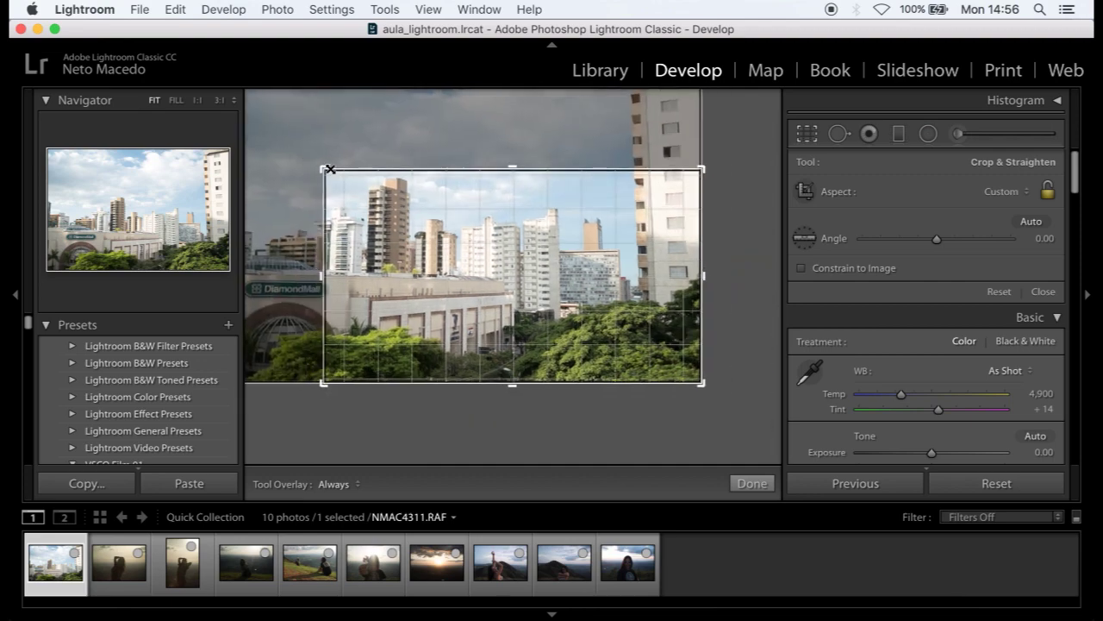
left_click_drag(287, 139, 259, 103)
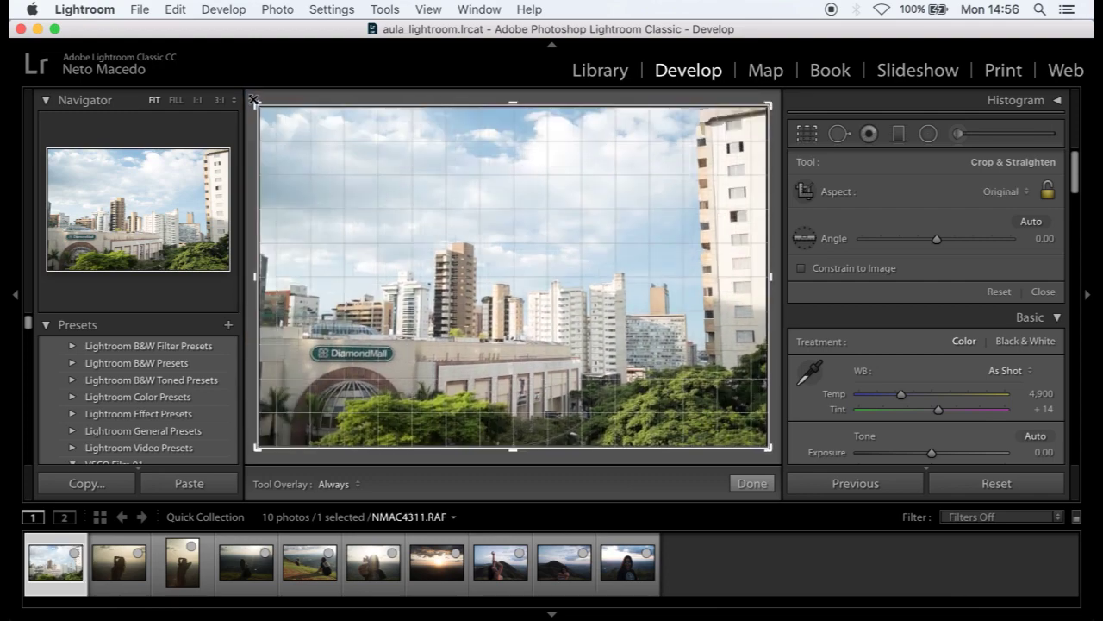
left_click_drag(260, 105, 271, 114)
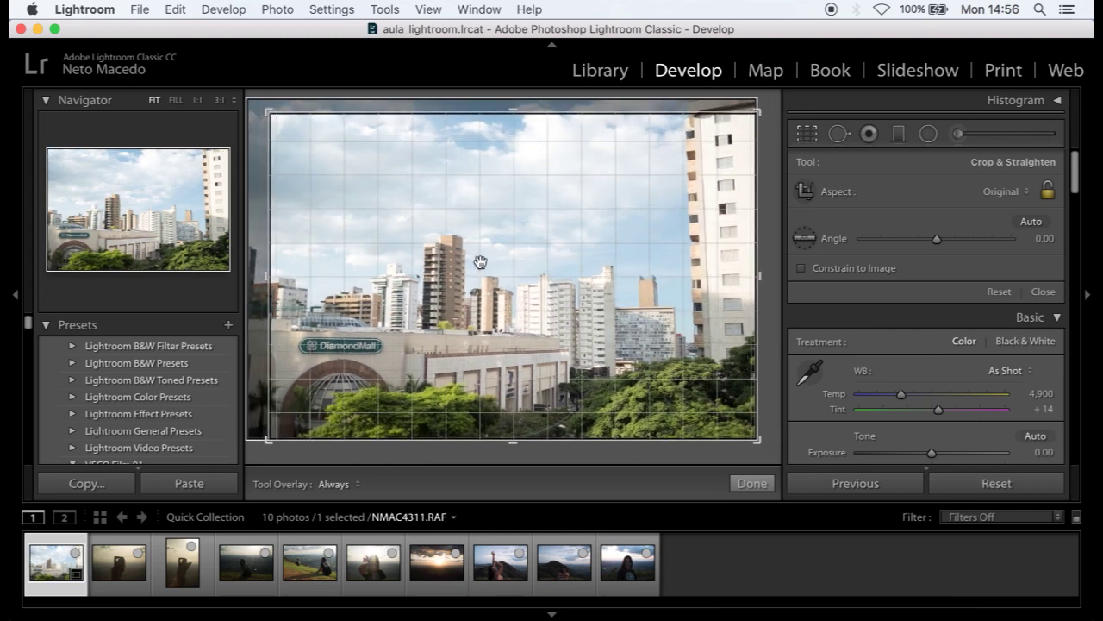
key("Return")
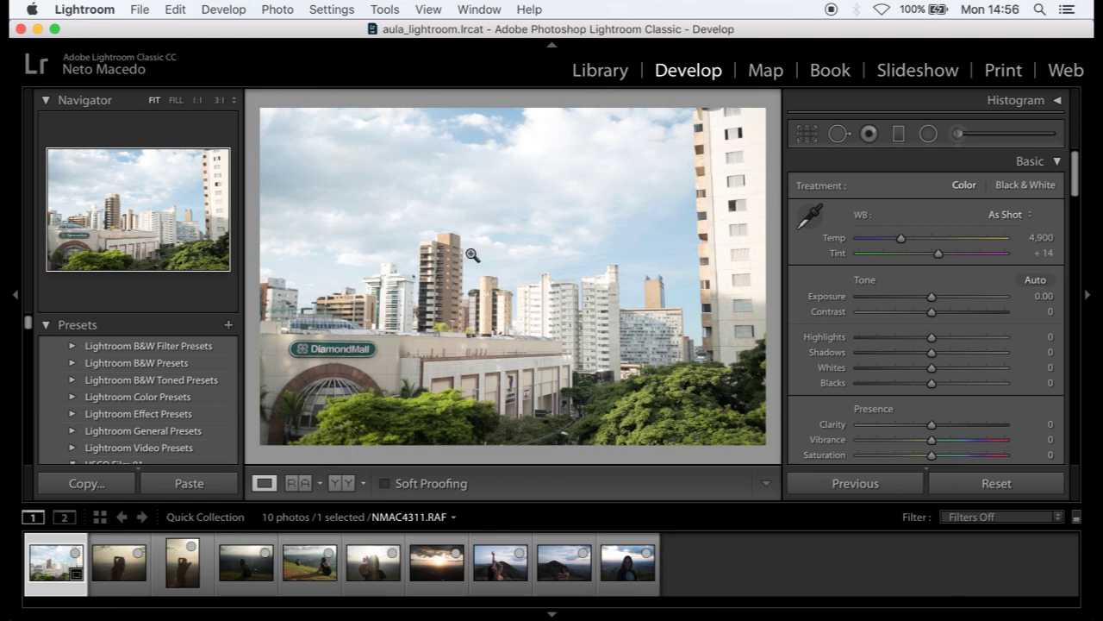
- Tighten the crop further, try the overlay guides, and straighten by −0.70 degrees
left_click(805, 137)
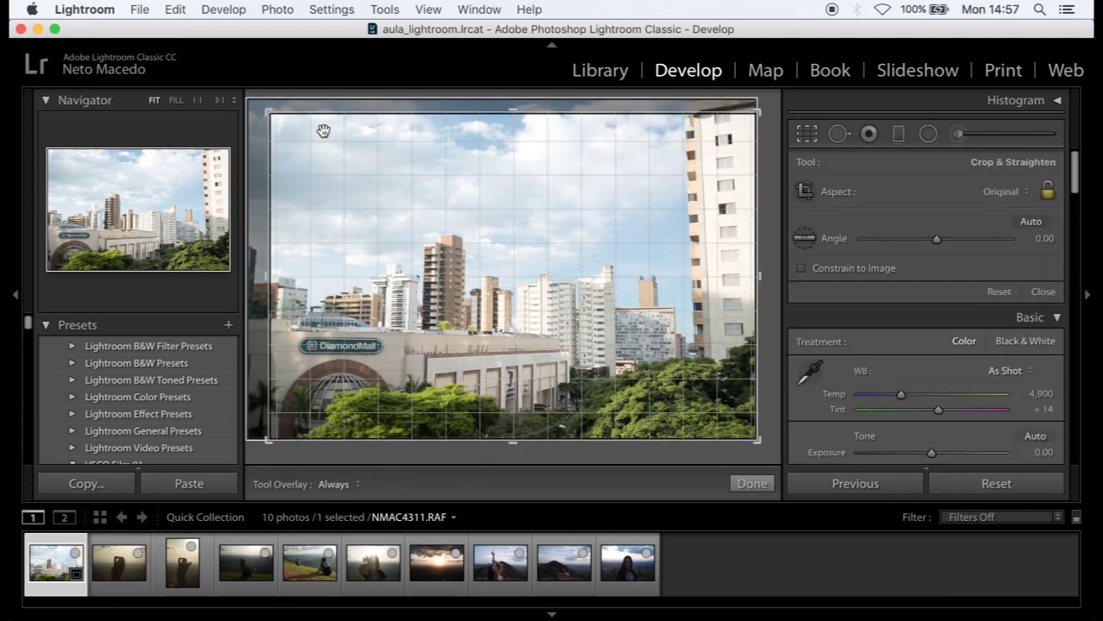
left_click_drag(269, 110, 287, 124)
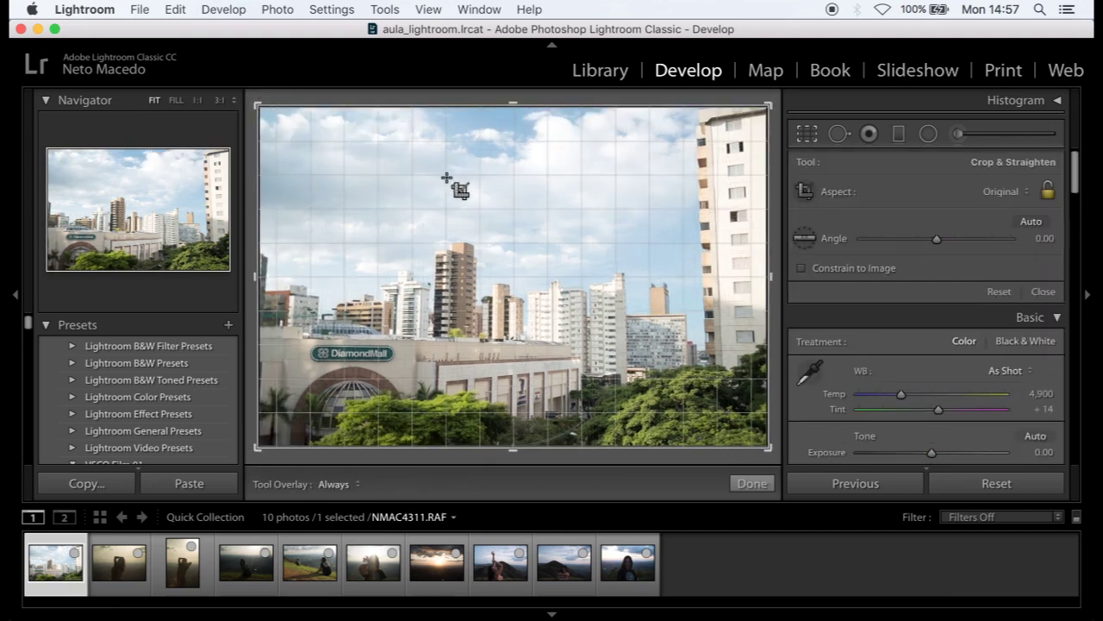
key("o")
key("o")
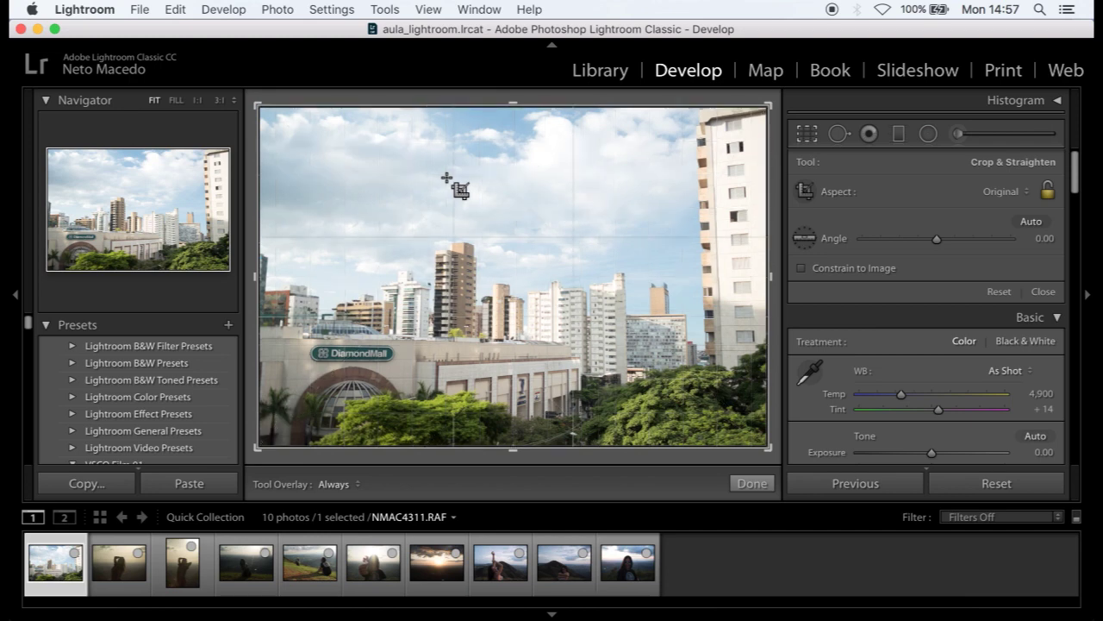
key("o")
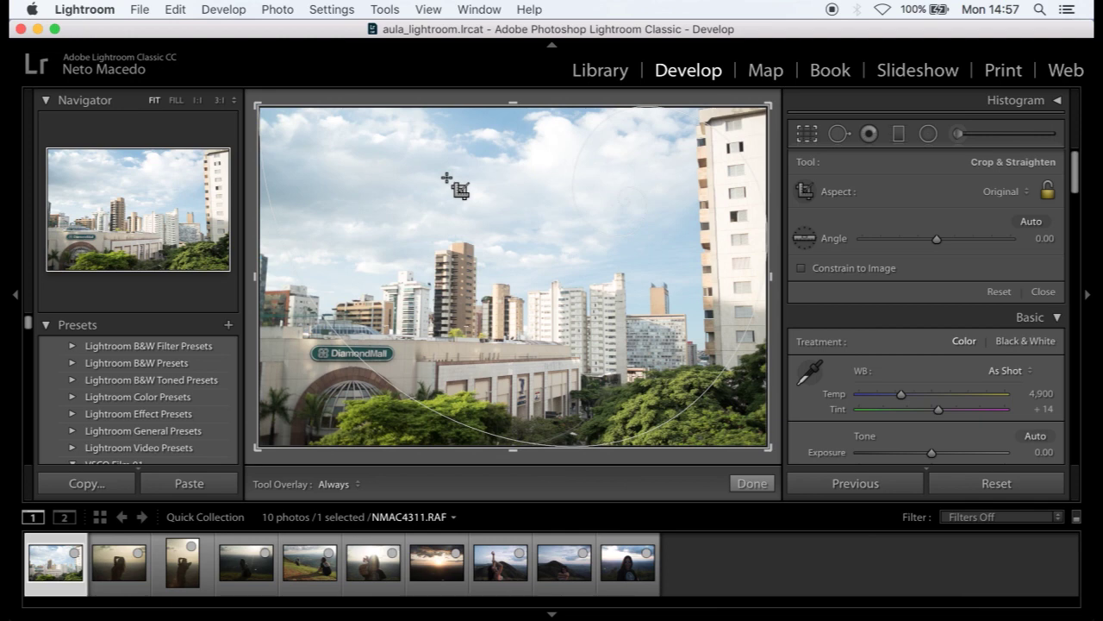
key("o")
key("o")
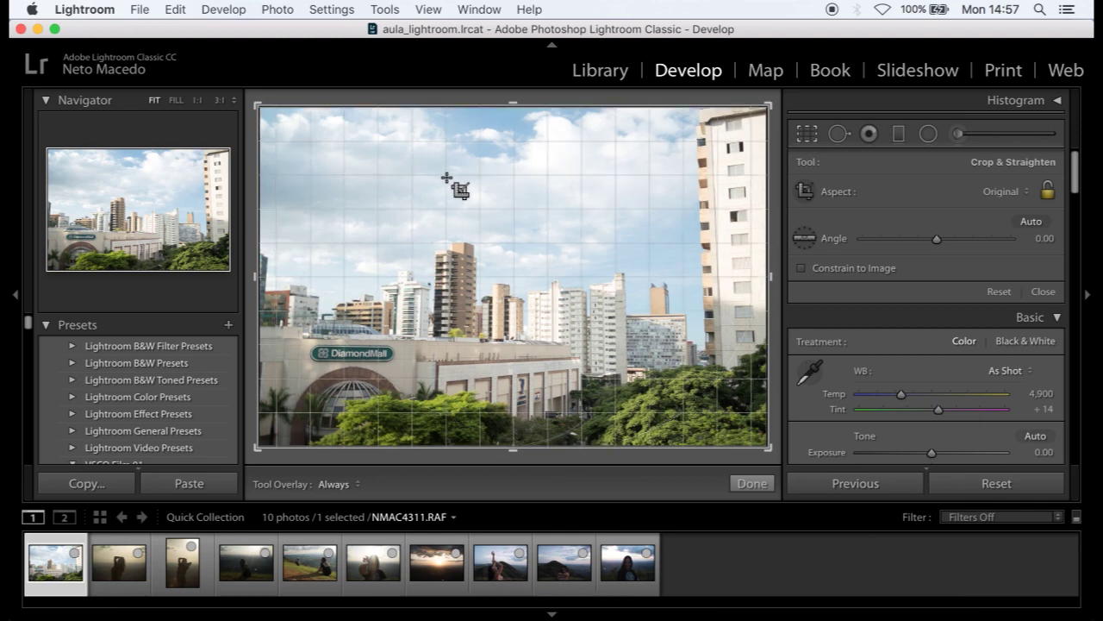
key("o")
key("o")
key("o")
key("o")
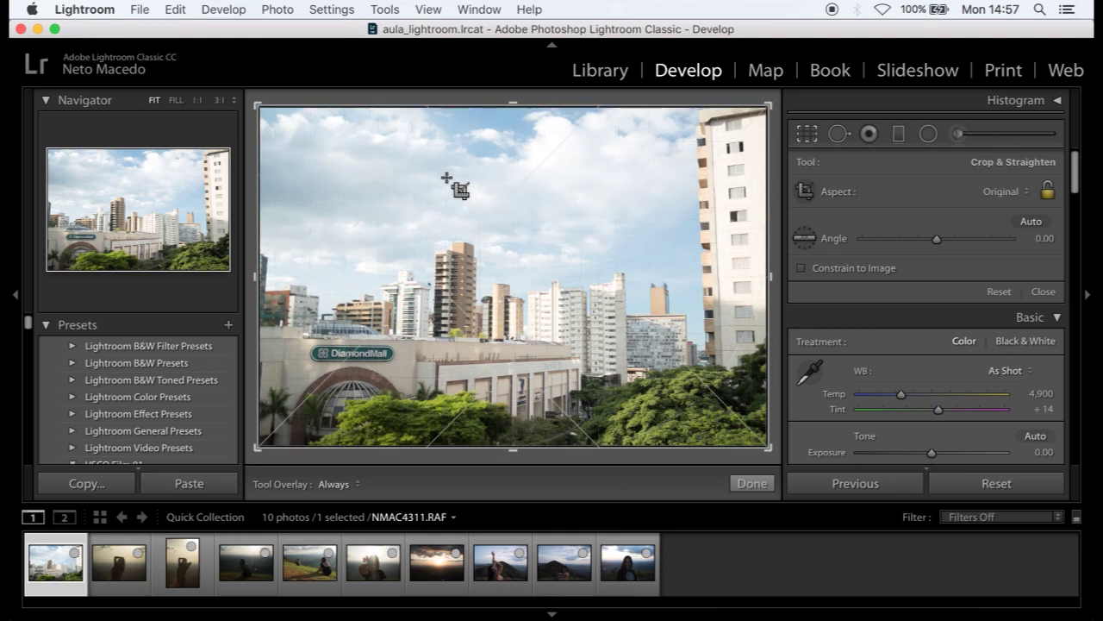
key("o")
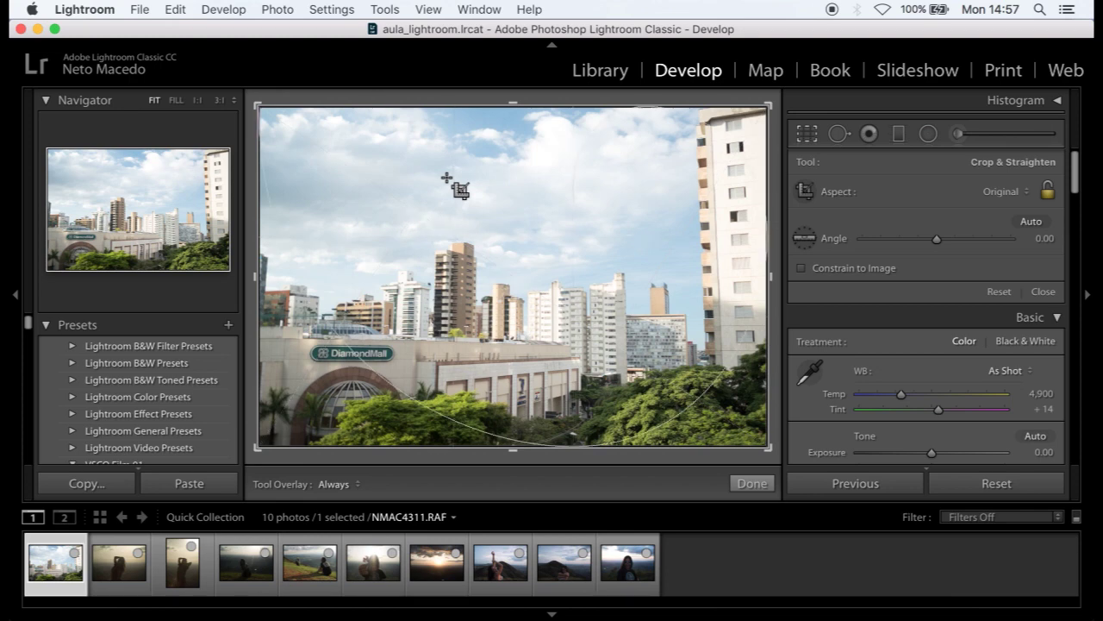
key("o")
key("o")
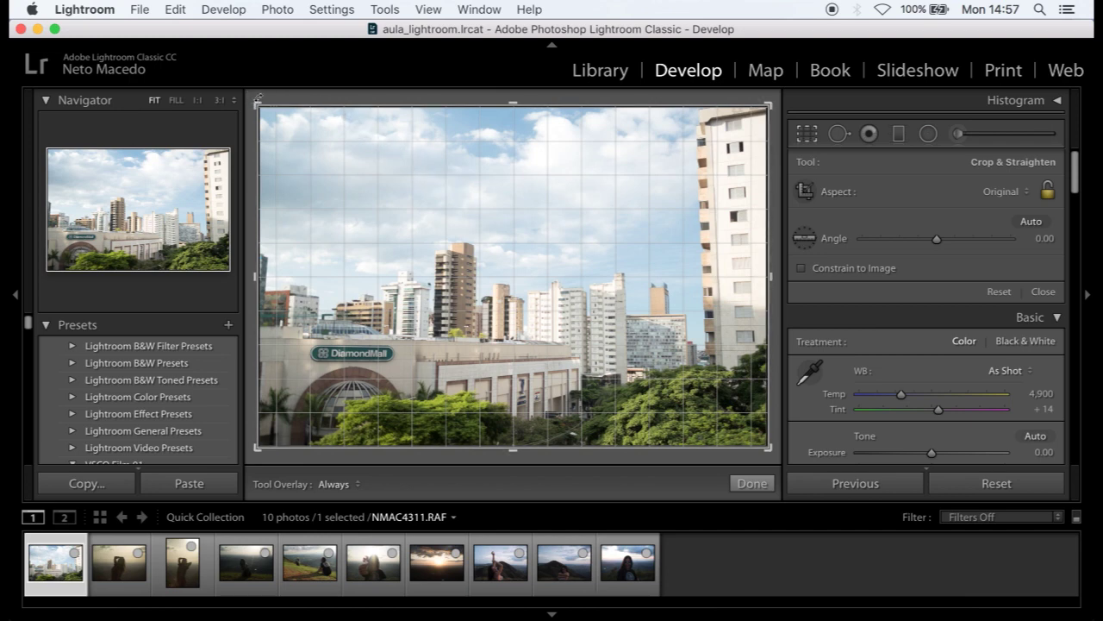
left_click_drag(257, 98, 257, 101)
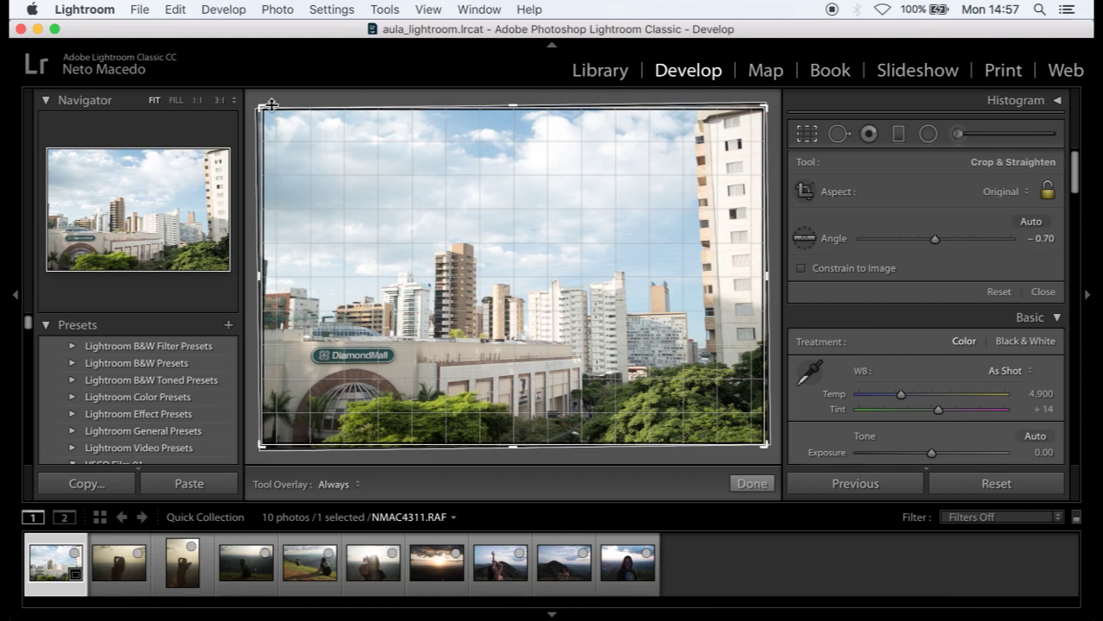
mouse_move(268, 107)
left_mouse_down()
mouse_move(285, 123)
mouse_move(268, 114)
left_mouse_up()
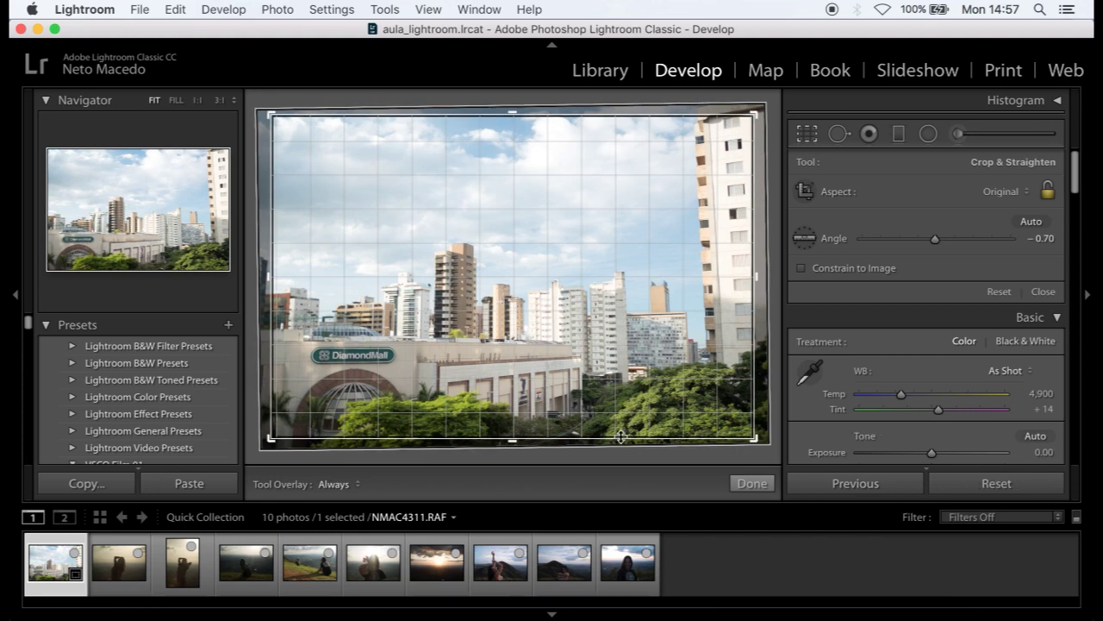
left_click(750, 484)
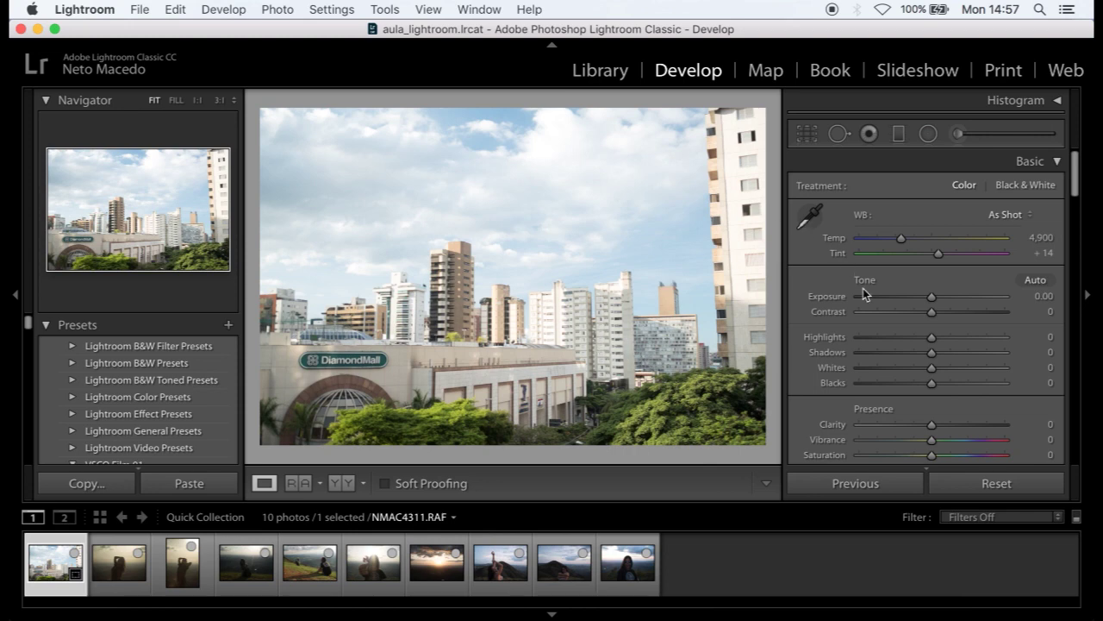
- Reset the city photo NMAC4311.RAF to remove its crop and −0.70 straightening
left_click(963, 489)
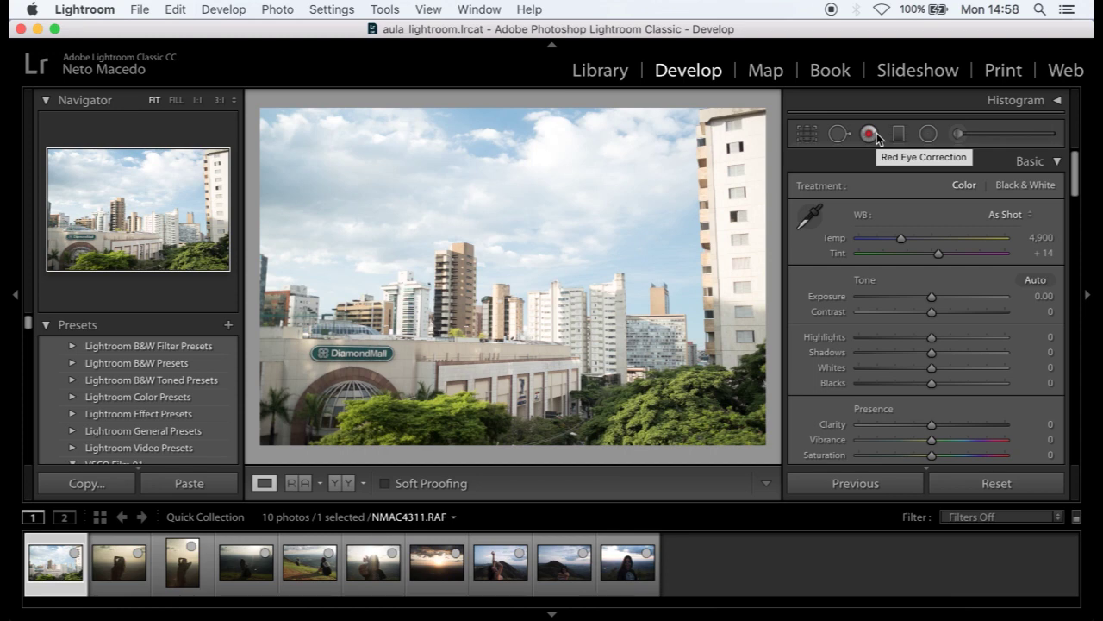
left_click(877, 136)
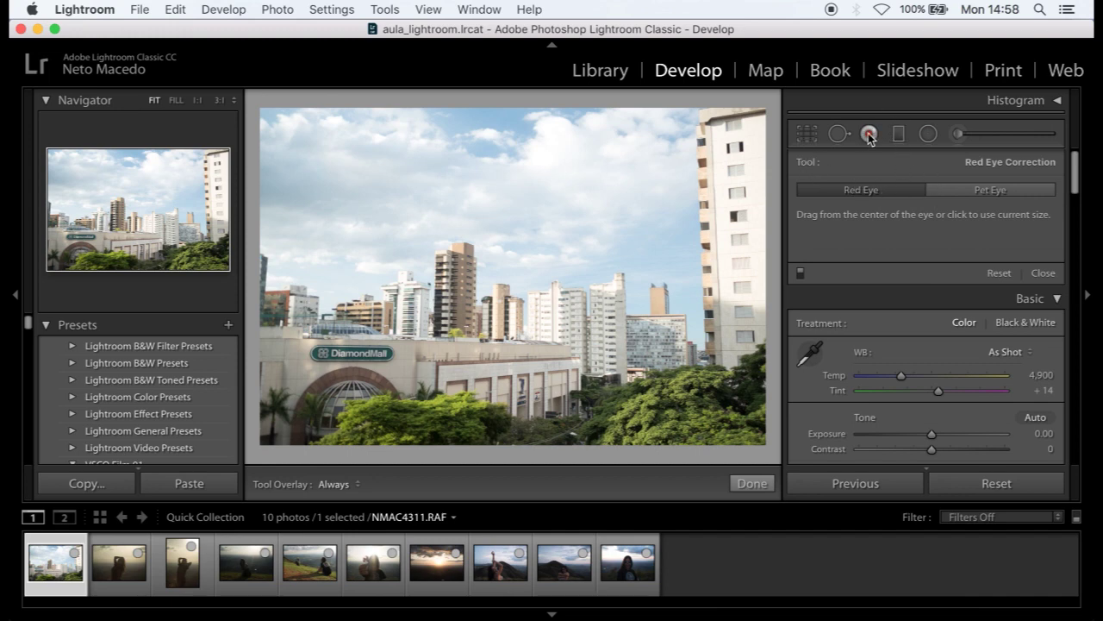
left_click(500, 214)
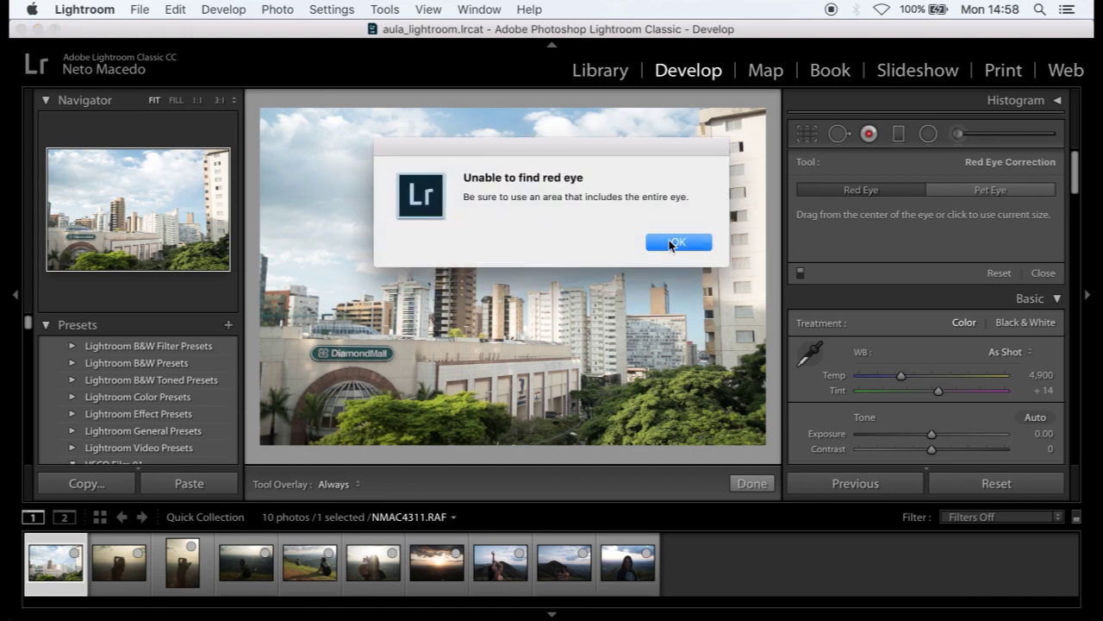
left_click(672, 243)
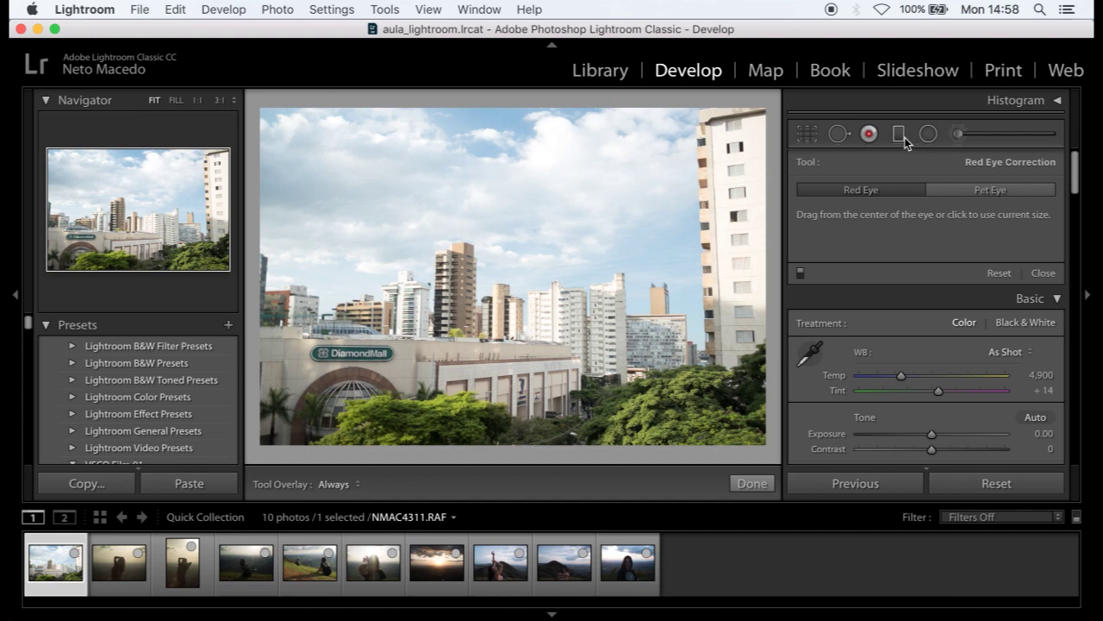
scroll(917, 376, "down", 1)
scroll(916, 376, "down", 2)
scroll(917, 377, "up", 2)
left_click(818, 135)
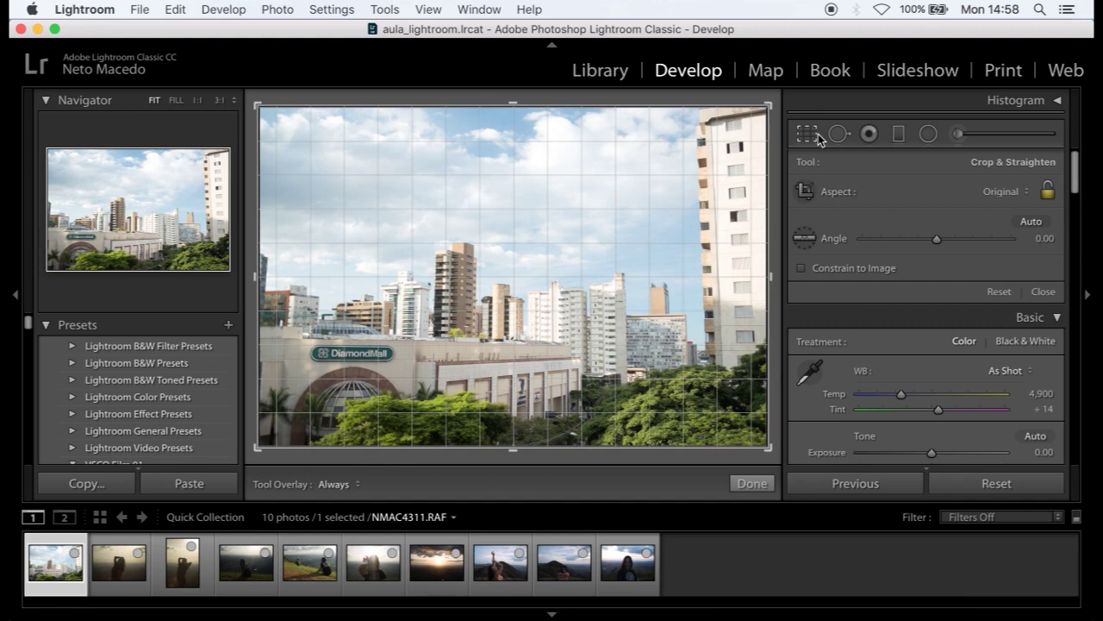
left_click(751, 484)
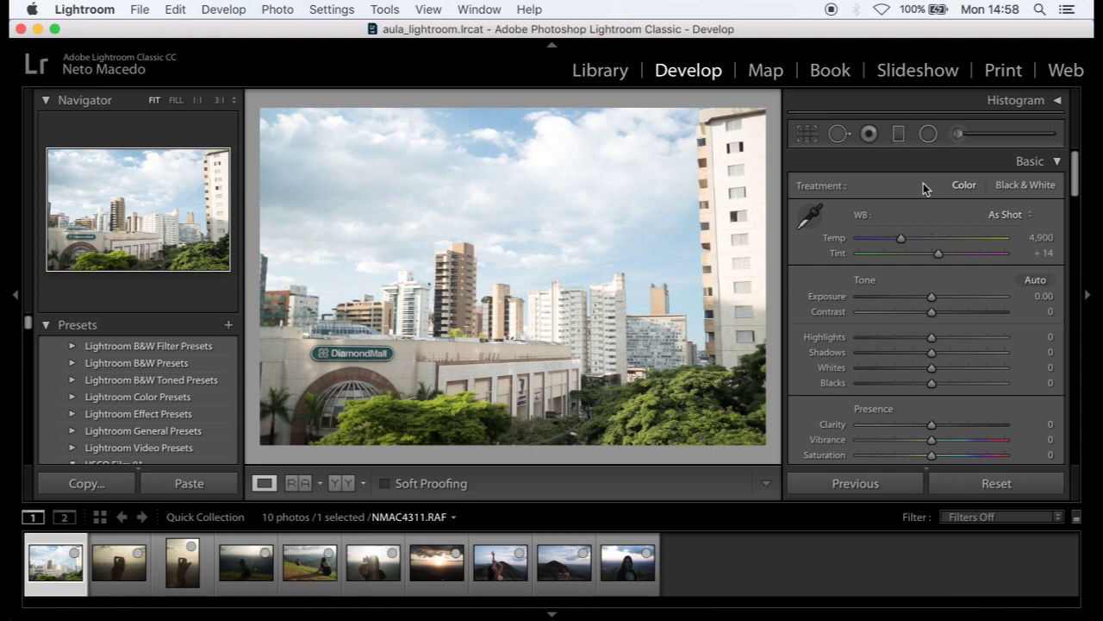
scroll(949, 291, "down", 5)
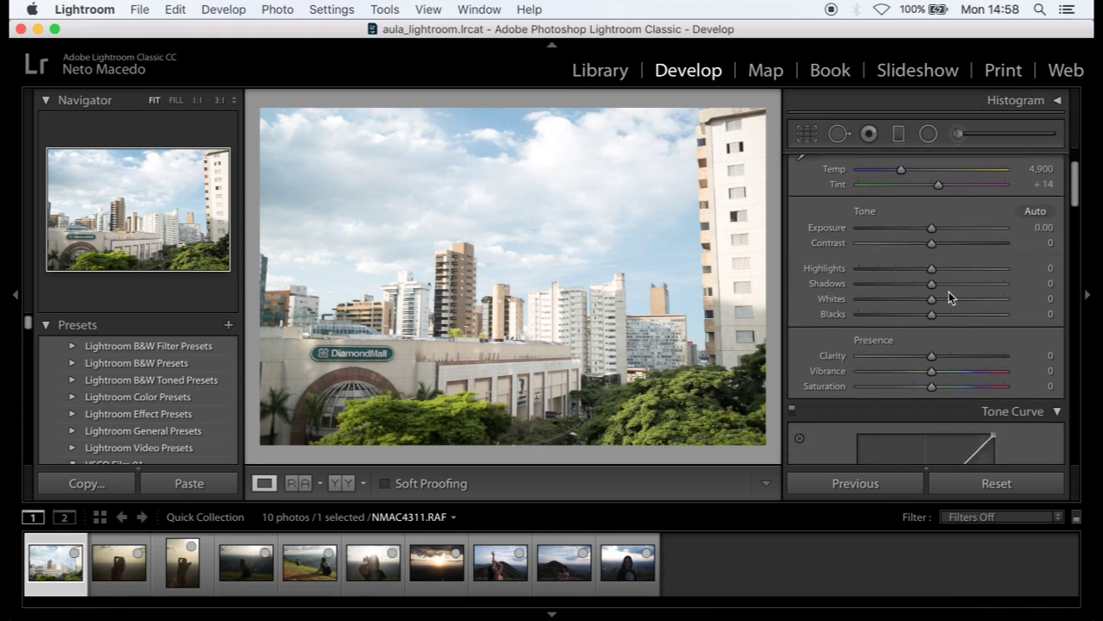
scroll(949, 292, "down", 20)
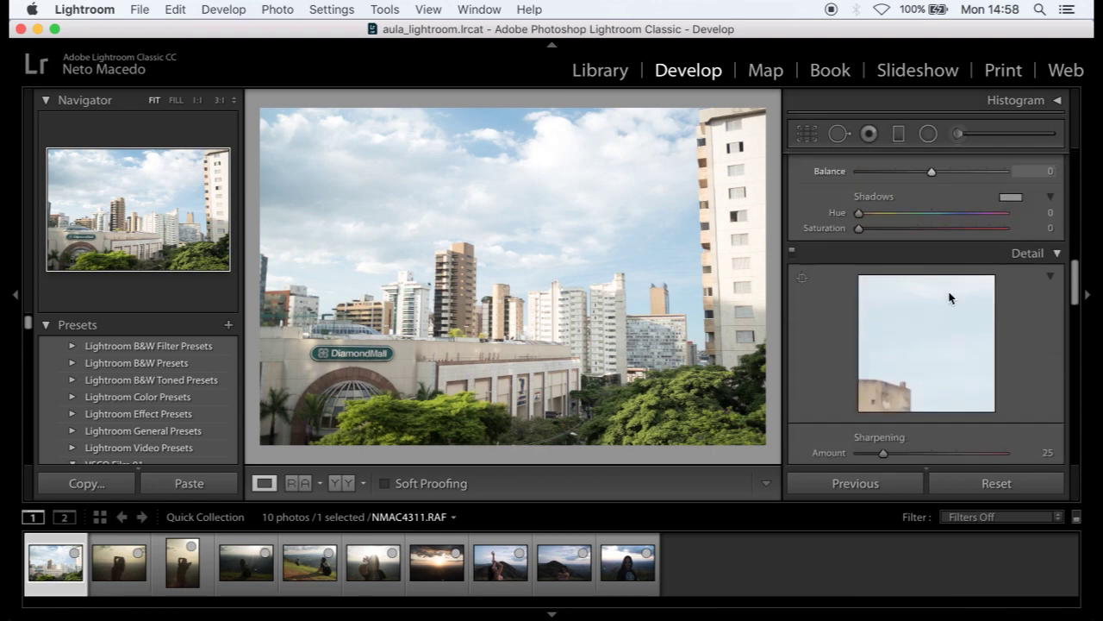
scroll(949, 291, "up", 20)
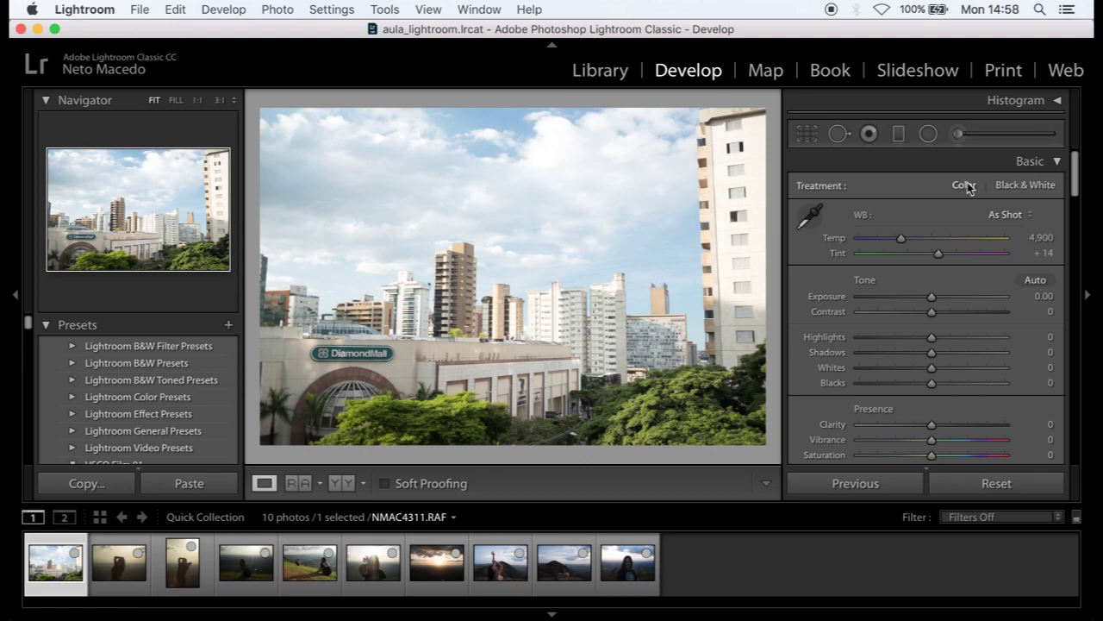
- Switch the city photo to Black & White treatment and bring the B&W Mix sliders into view
left_click(1012, 183)
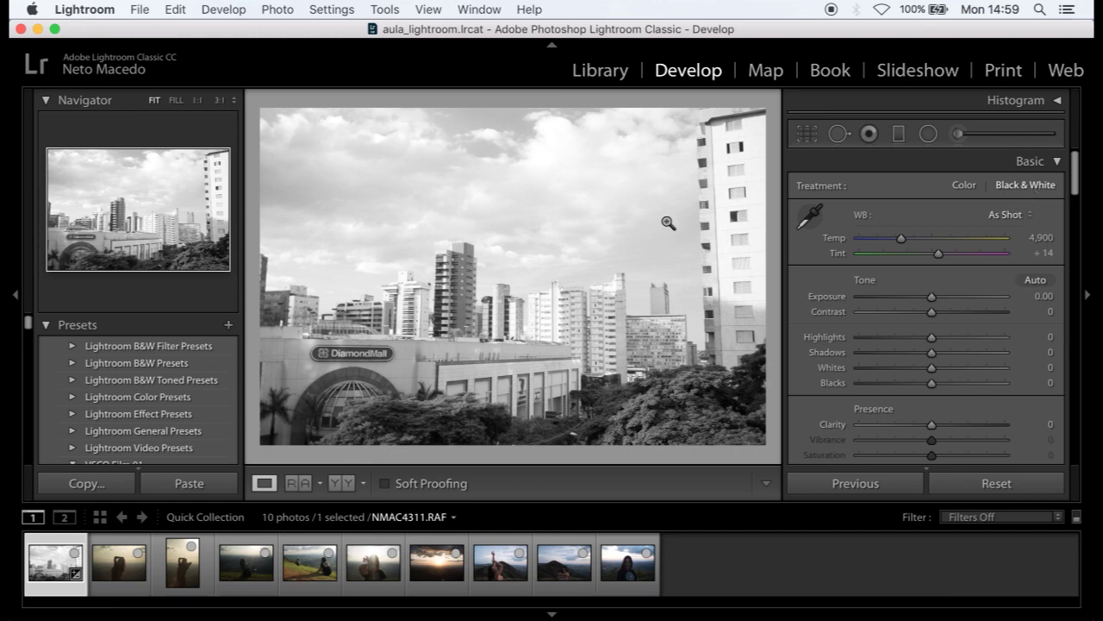
scroll(888, 300, "down", 5)
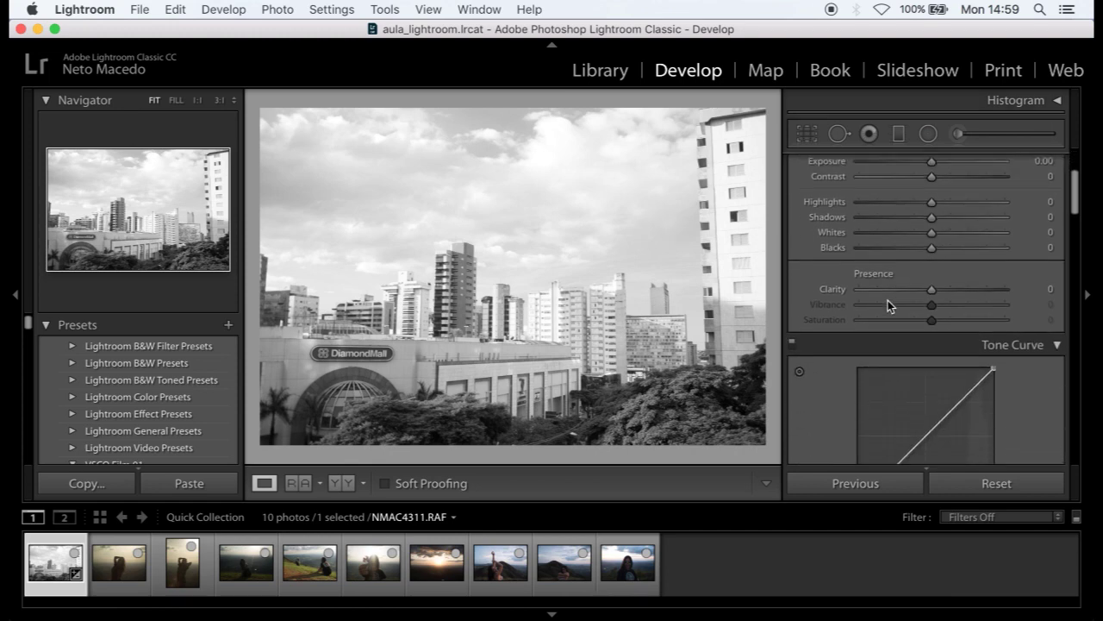
scroll(887, 300, "up", 5)
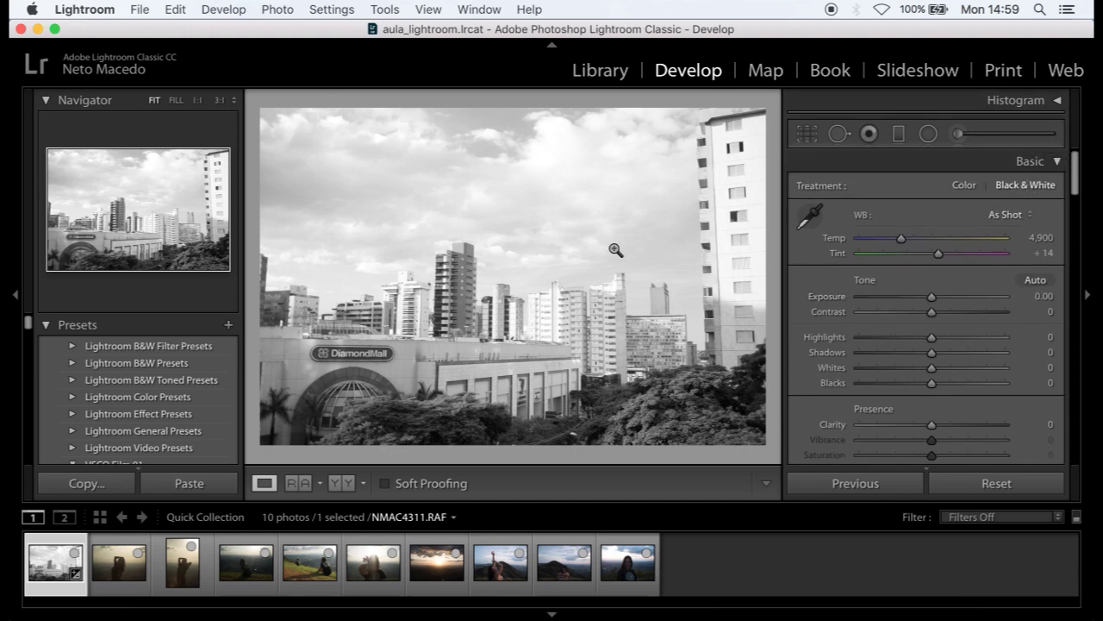
scroll(834, 293, "down", 4)
scroll(834, 298, "down", 5)
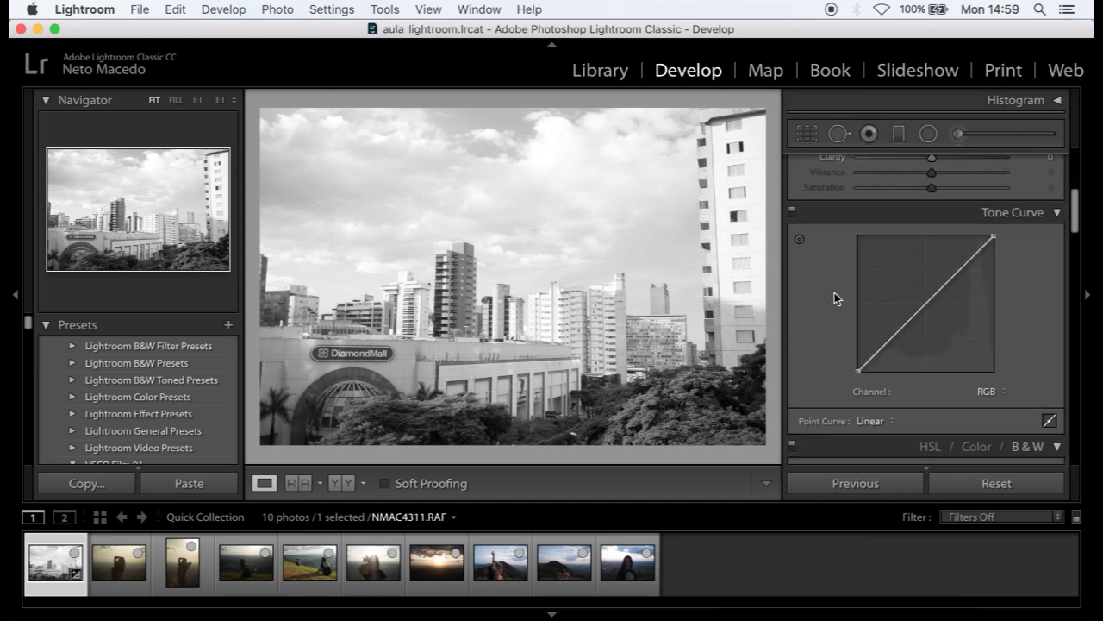
scroll(834, 298, "down", 2)
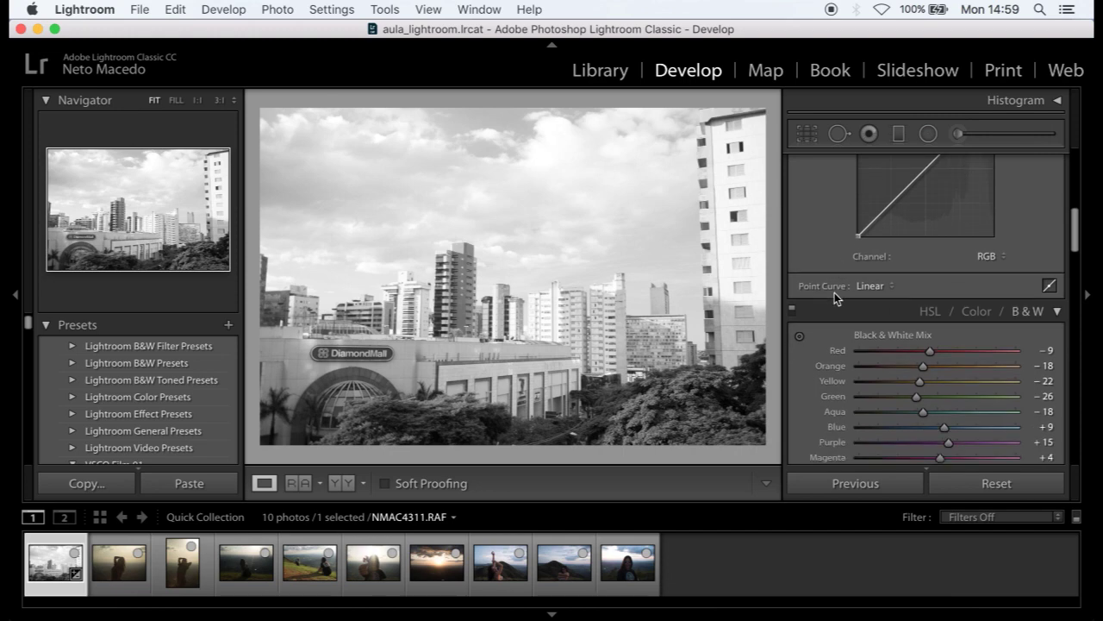
scroll(873, 305, "down", 2)
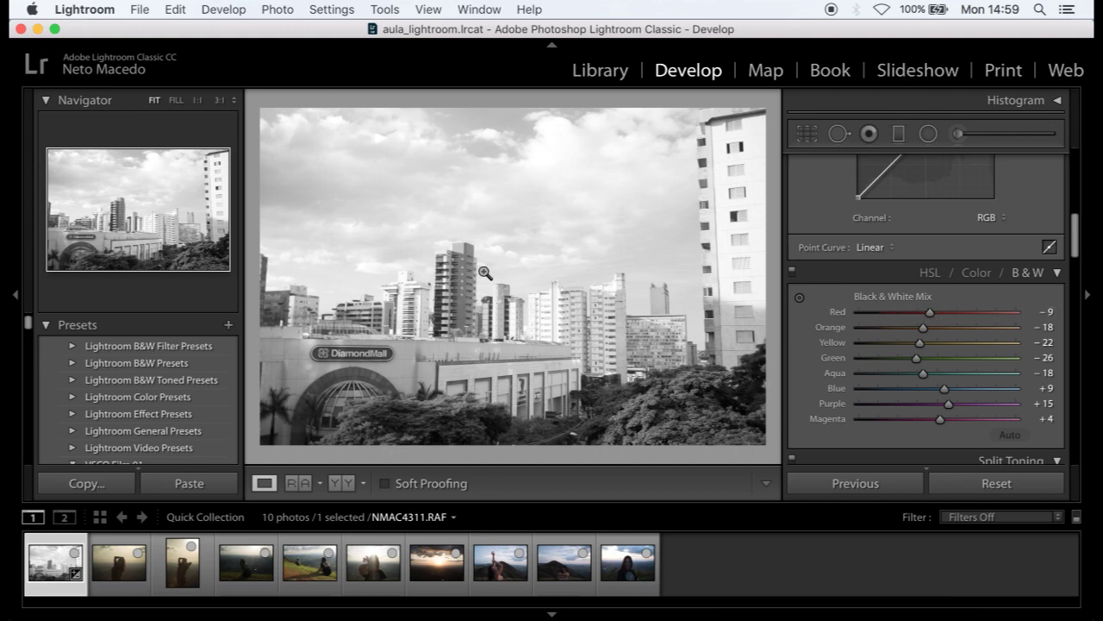
- Set the B&W Mix Green to −48 and Blue to −89
left_click(978, 276)
left_click(1017, 274)
mouse_move(917, 358)
left_mouse_down()
mouse_move(981, 352)
mouse_move(854, 358)
mouse_move(958, 362)
mouse_move(900, 366)
left_mouse_up()
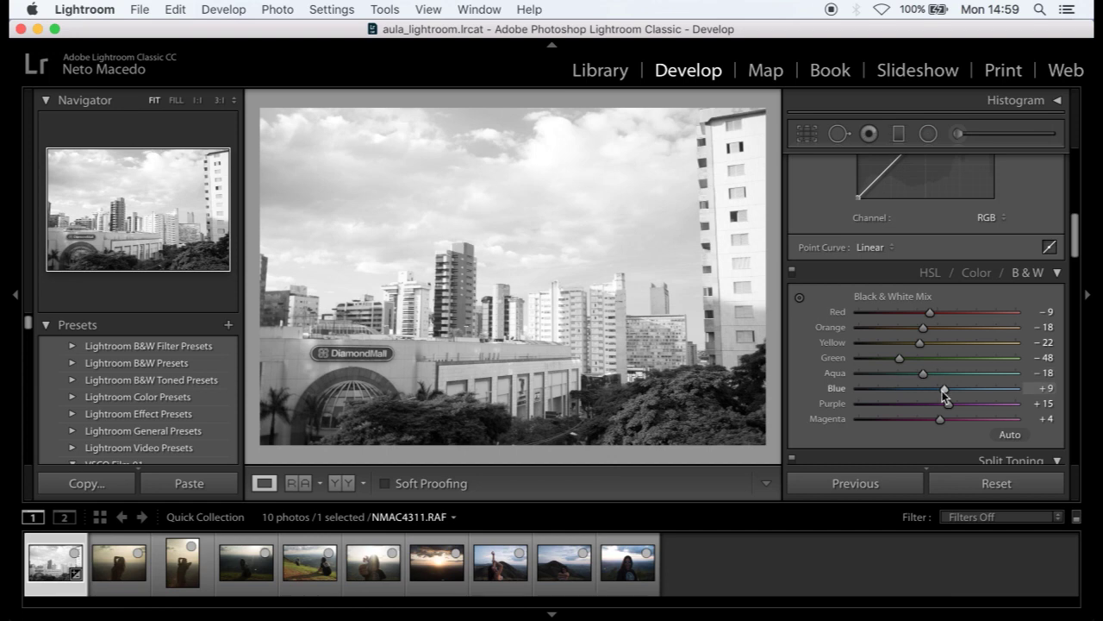
left_click_drag(942, 391, 864, 401)
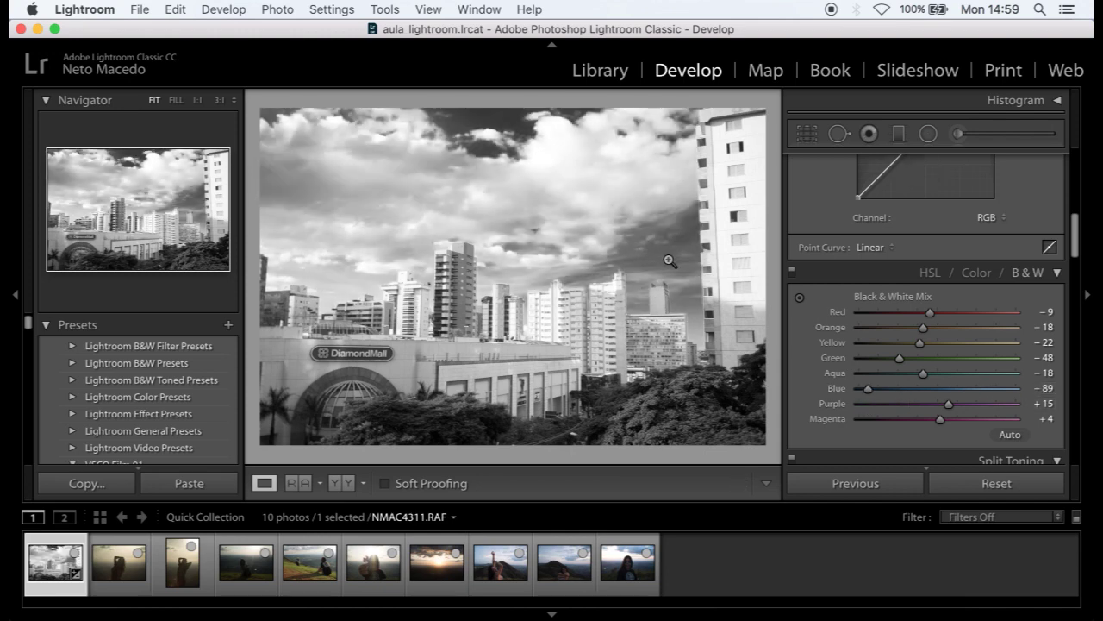
scroll(964, 344, "up", 10)
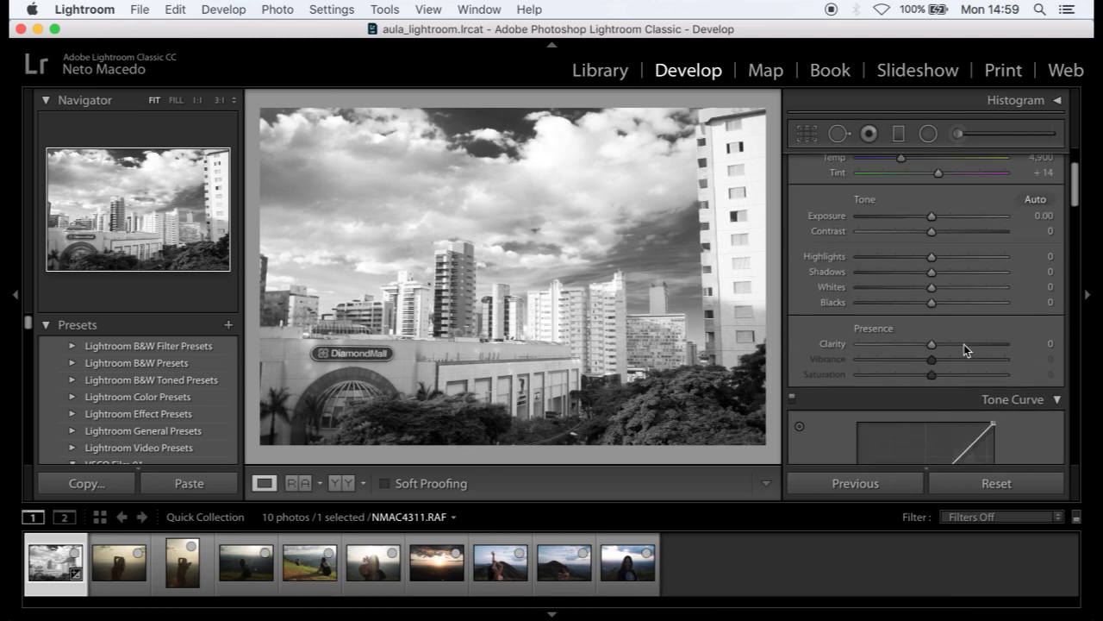
scroll(963, 344, "up", 3)
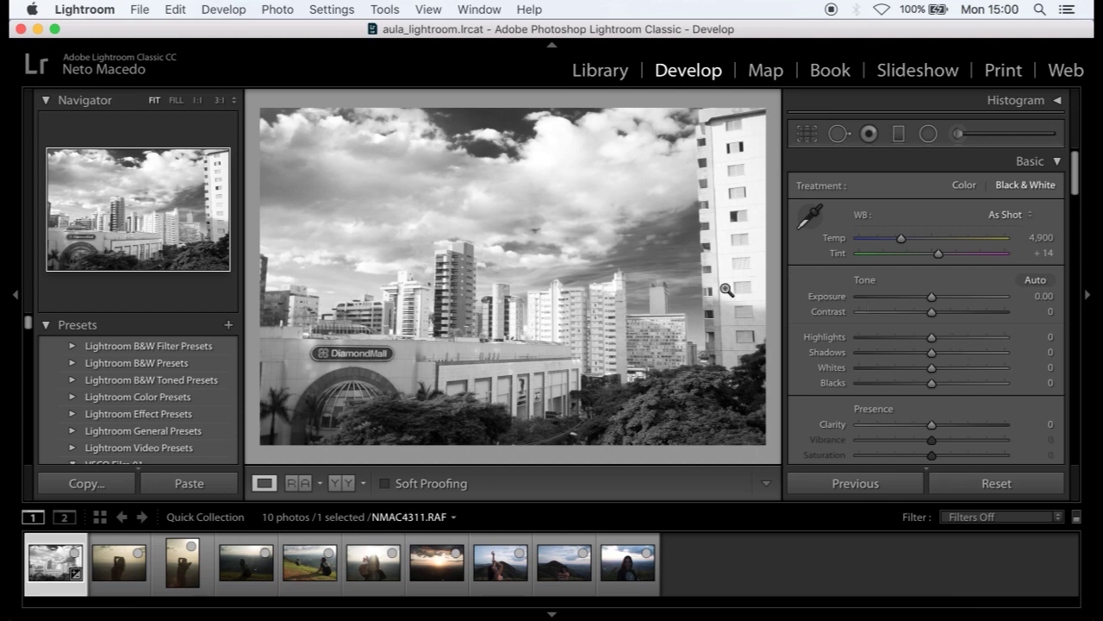
- Switch NMAC4311.RAF to Color treatment with white balance Temp about 4,825
left_click(960, 183)
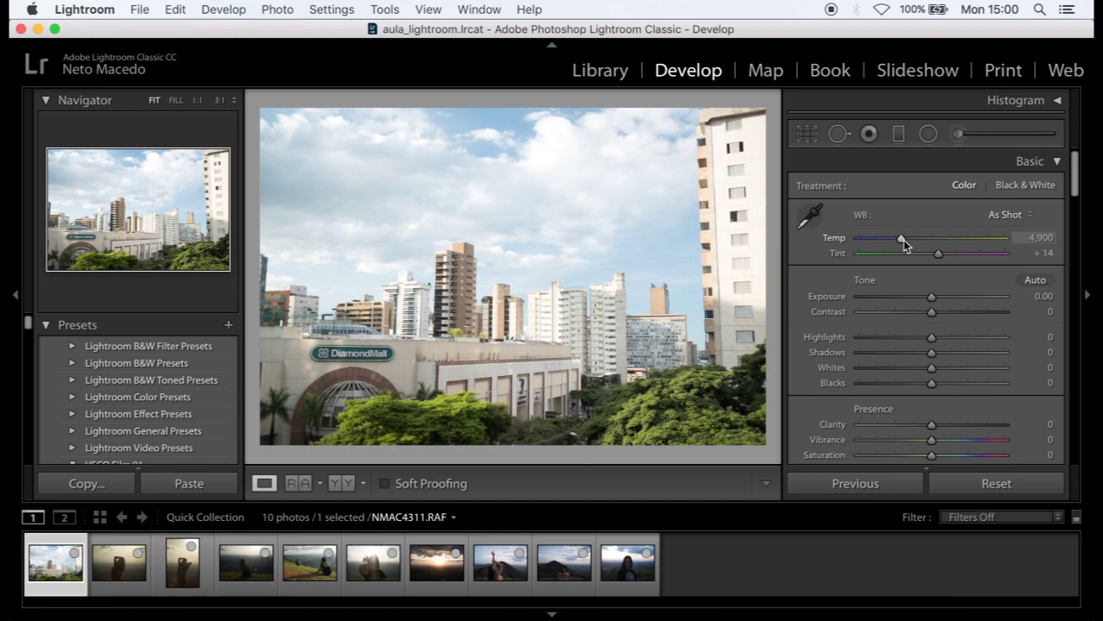
left_click_drag(903, 239, 883, 239)
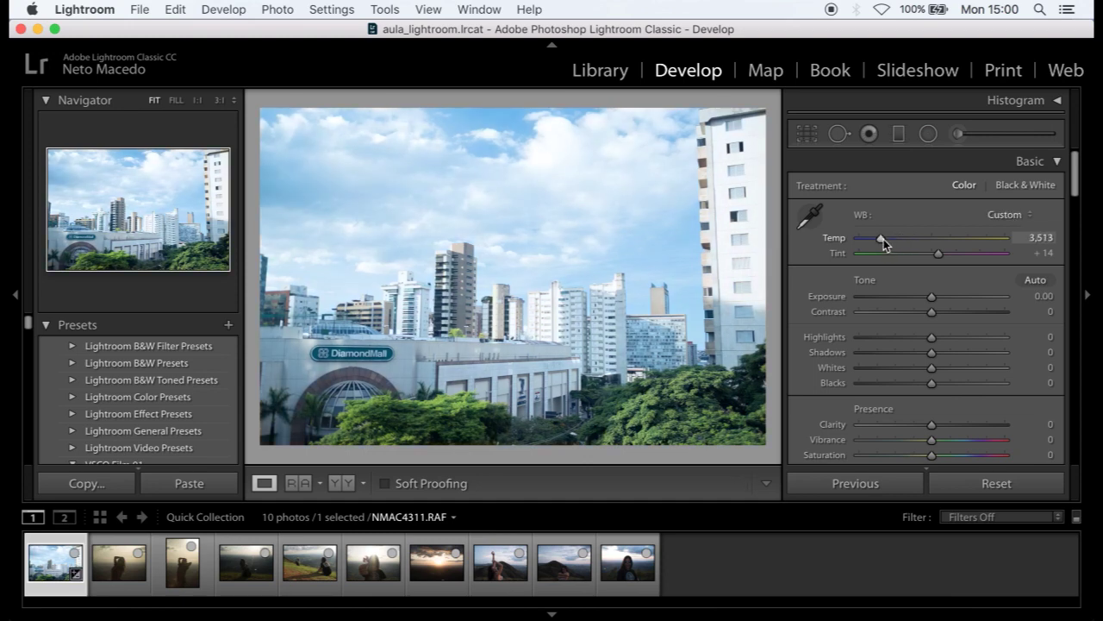
mouse_move(883, 238)
left_mouse_down()
mouse_move(931, 243)
mouse_move(901, 237)
left_mouse_up()
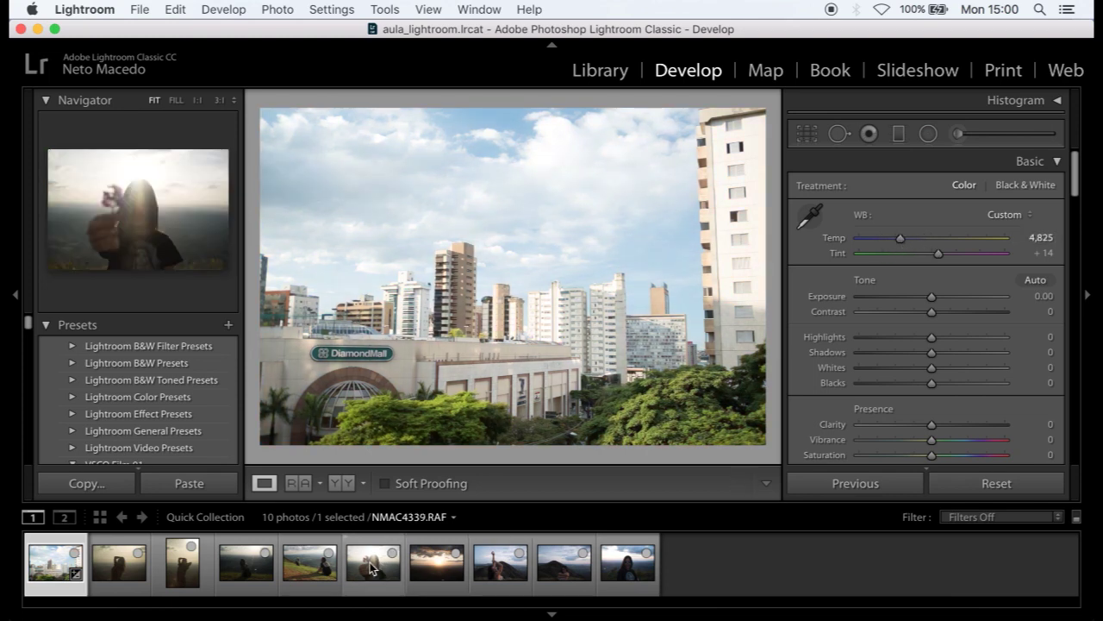
- Open sunset photo NMAC4361.RAF and set its white balance to Temp 4,364, Tint +11
left_click(416, 569)
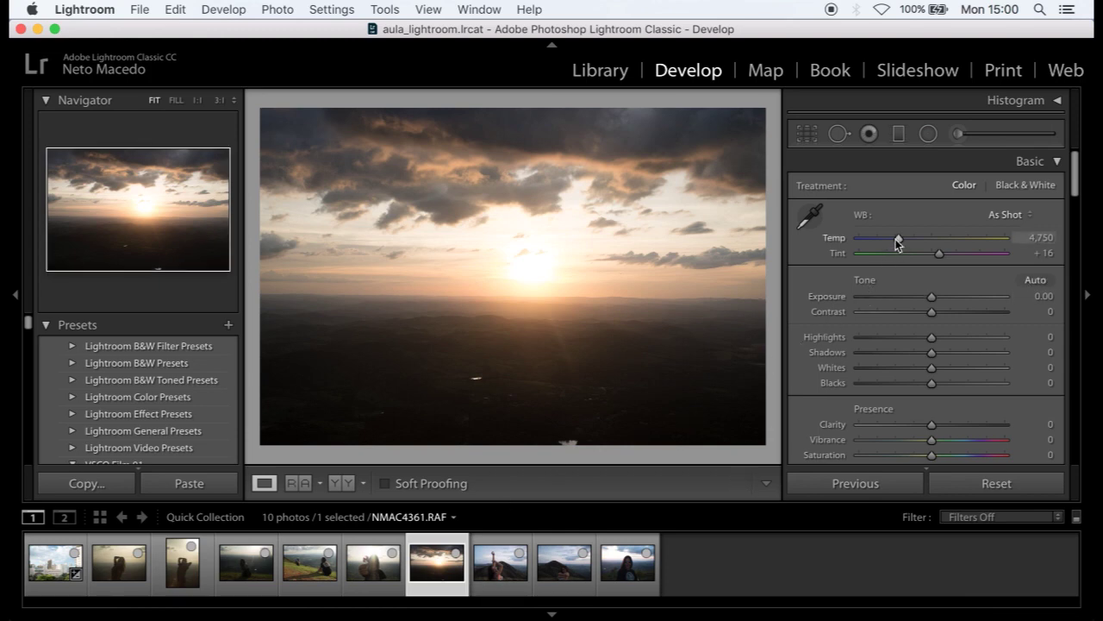
mouse_move(898, 238)
left_mouse_down()
mouse_move(869, 243)
mouse_move(922, 242)
mouse_move(901, 244)
left_mouse_up()
left_click_drag(899, 243, 935, 255)
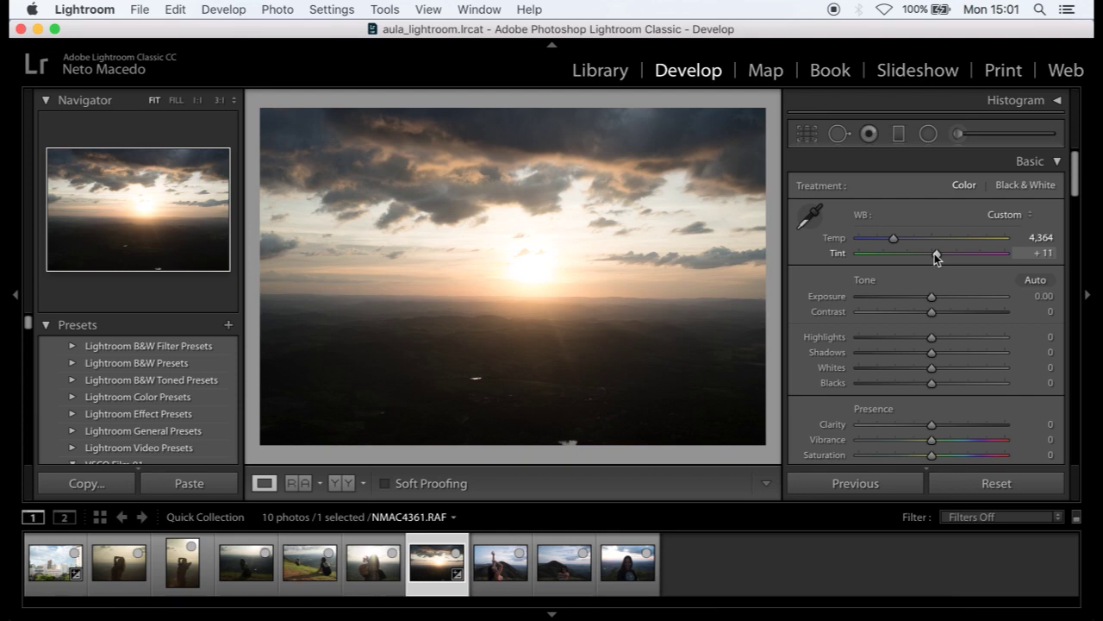
- Reload the city photo NMAC4311.RAF and reset it to As Shot white balance (Temp 4,900, Tint +14)
left_click(38, 576)
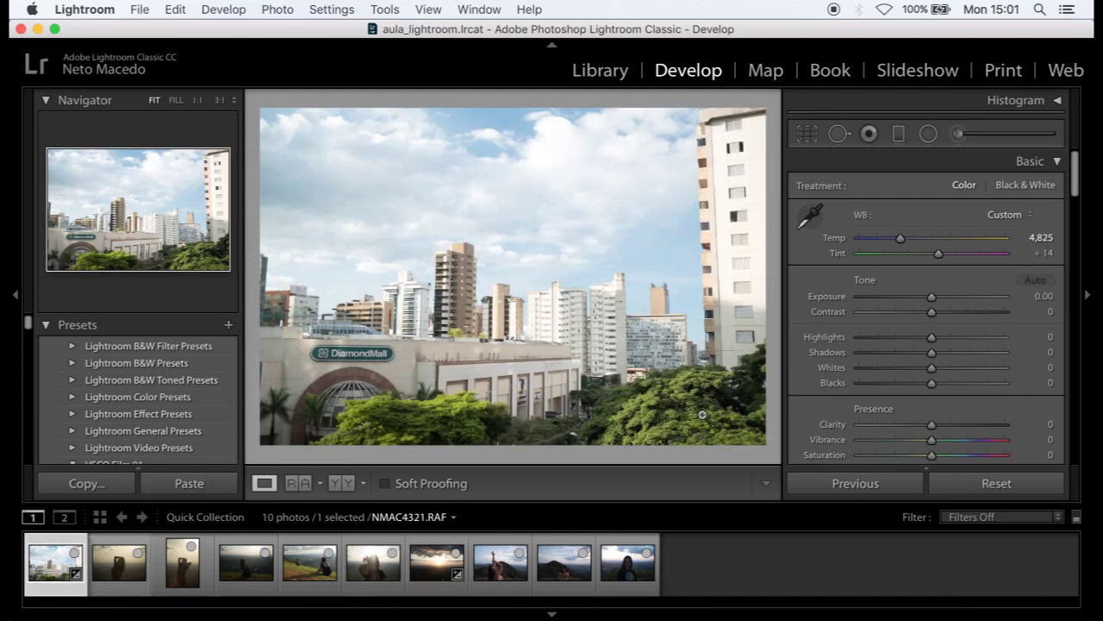
left_click(970, 489)
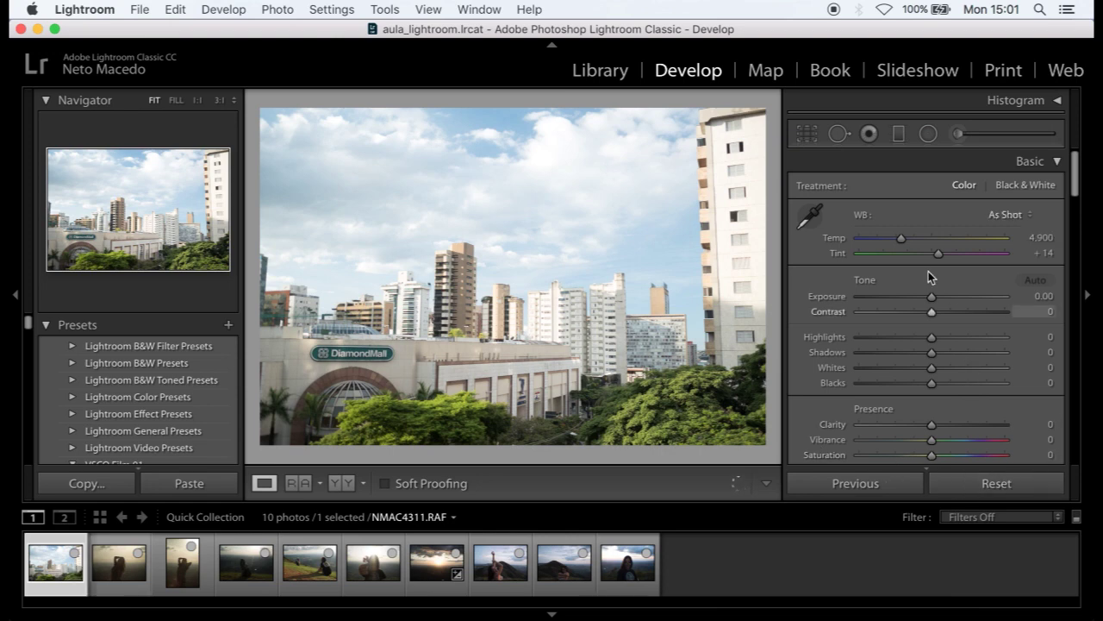
scroll(929, 276, "down", 1)
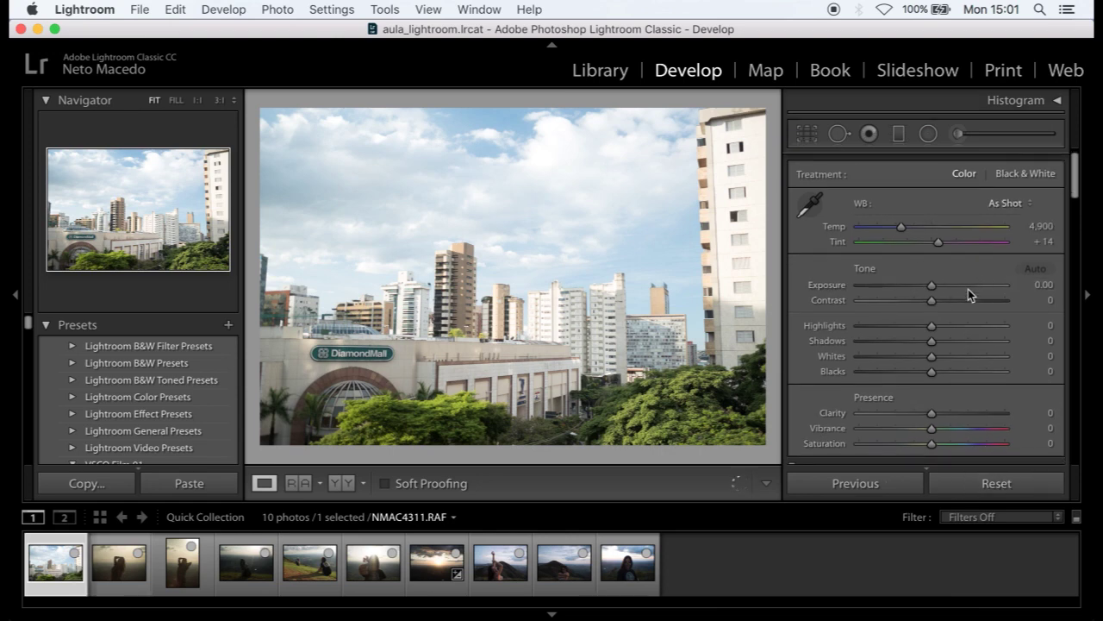
scroll(979, 336, "down", 2)
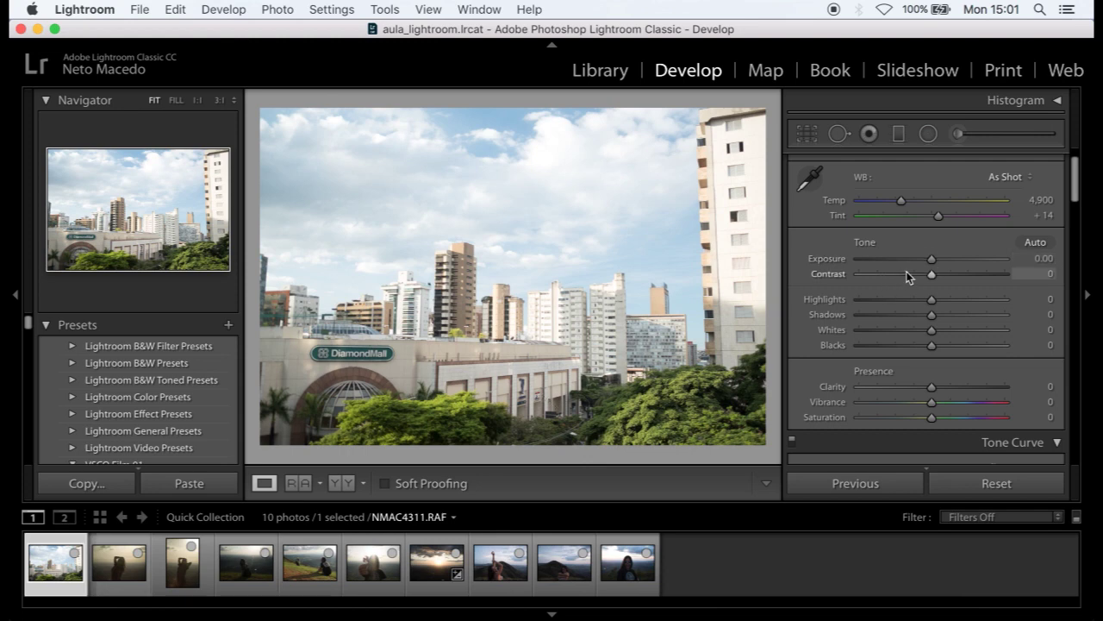
mouse_move(935, 267)
left_mouse_down()
mouse_move(949, 262)
mouse_move(916, 269)
mouse_move(940, 265)
left_mouse_up()
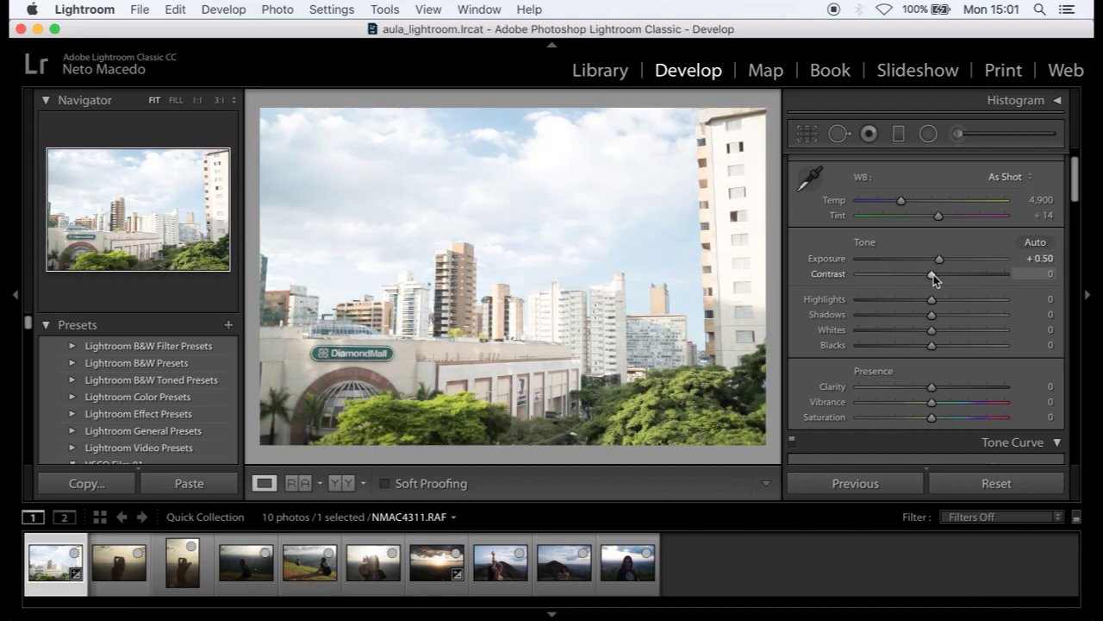
left_click_drag(931, 276, 922, 347)
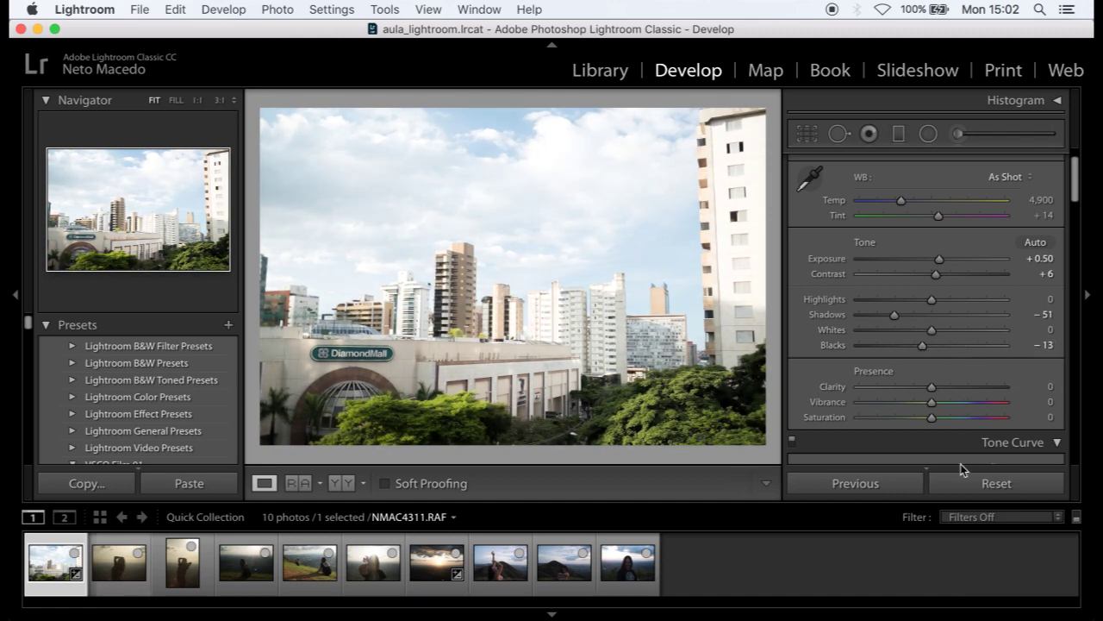
left_click(986, 487)
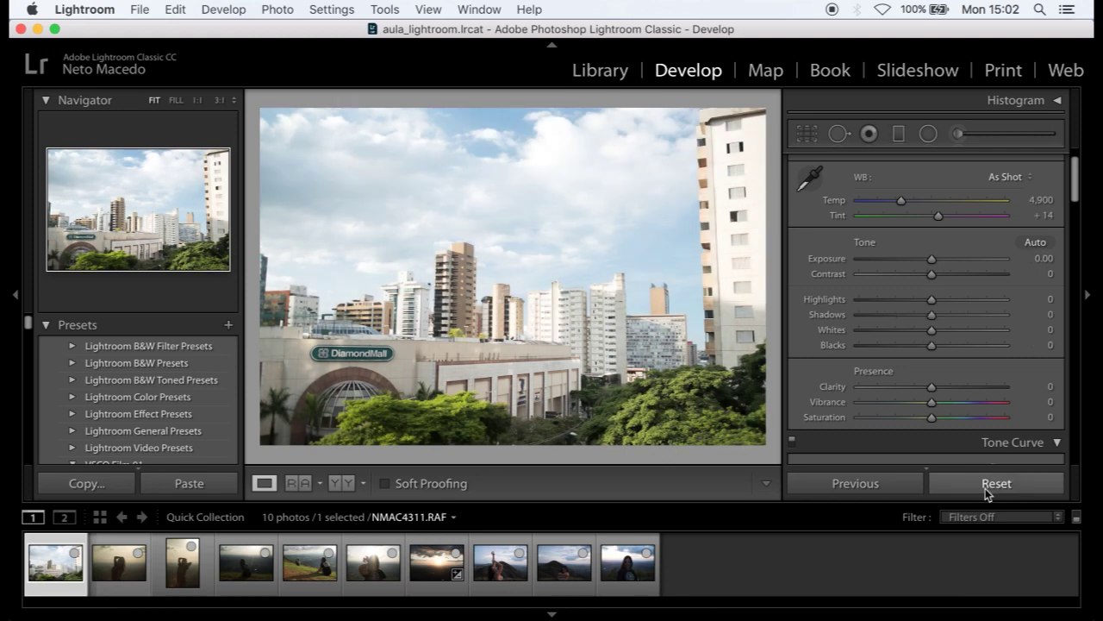
scroll(959, 373, "down", 3)
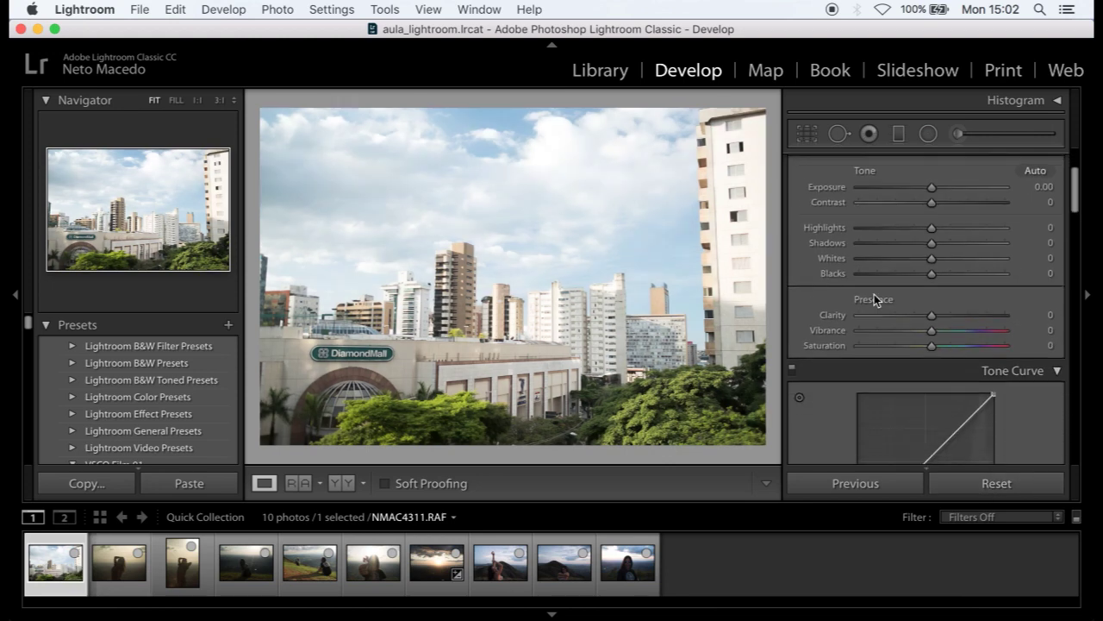
scroll(874, 294, "down", 1)
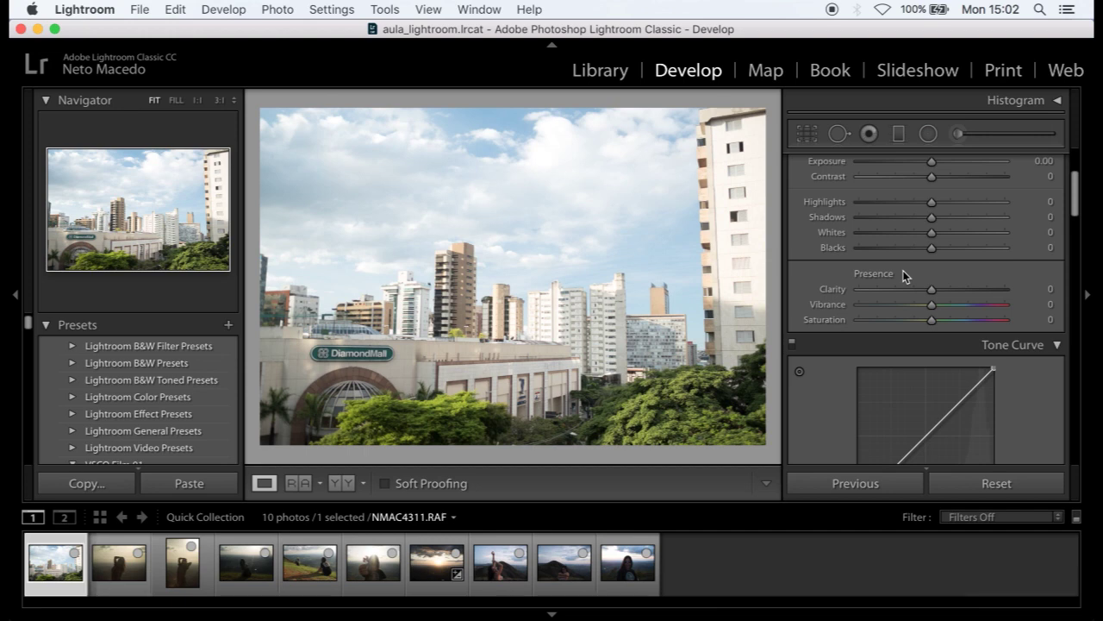
scroll(873, 278, "down", 1)
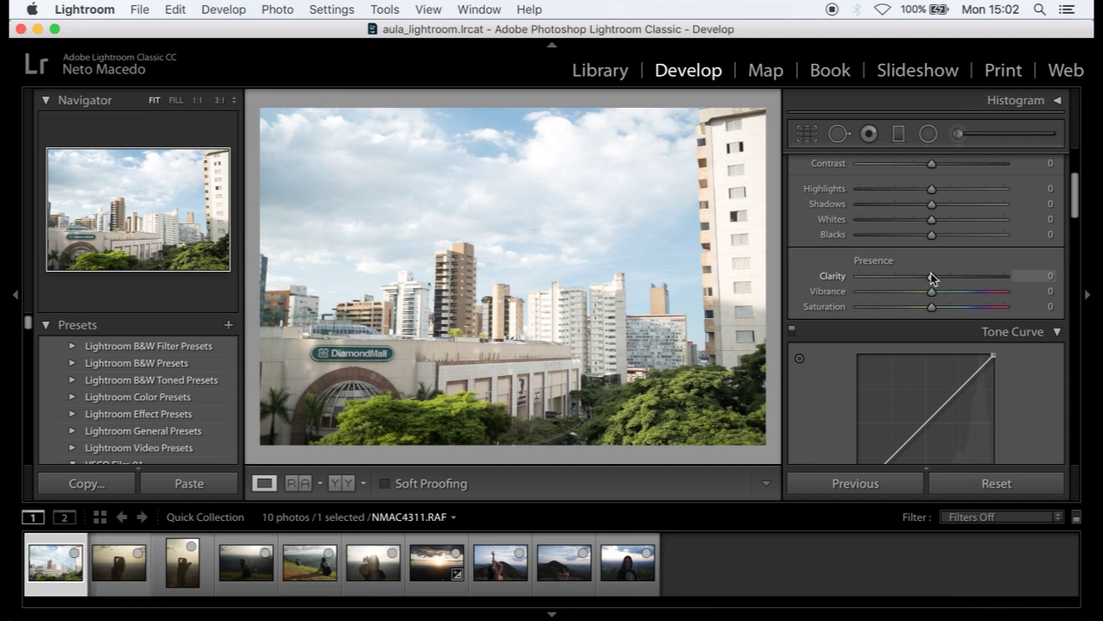
left_click_drag(931, 272, 984, 278)
left_click_drag(982, 278, 930, 278)
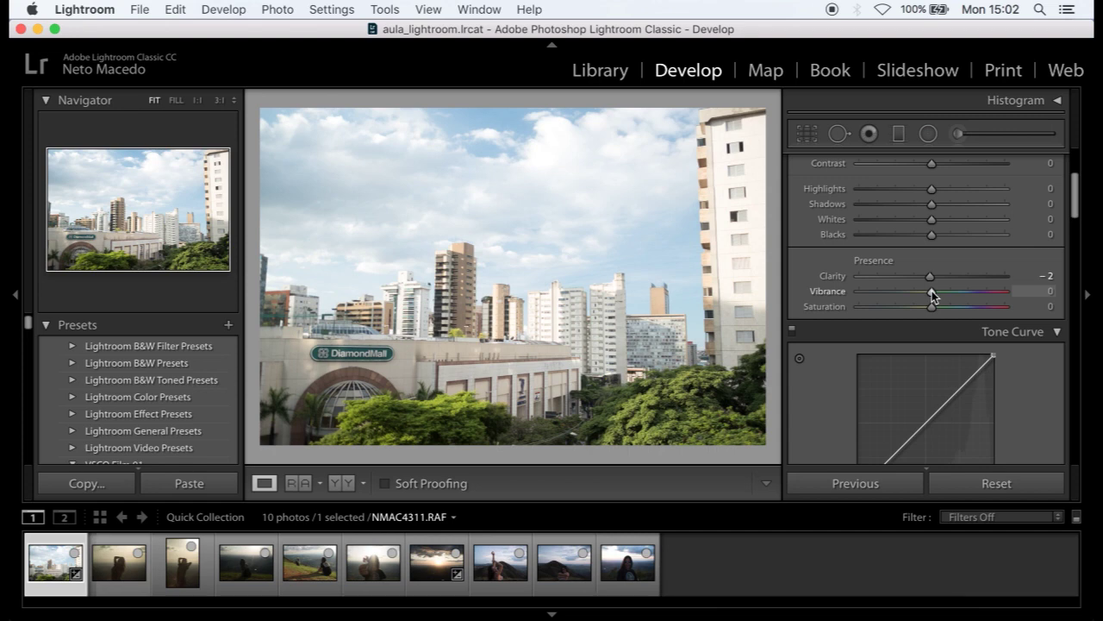
left_click_drag(932, 290, 901, 302)
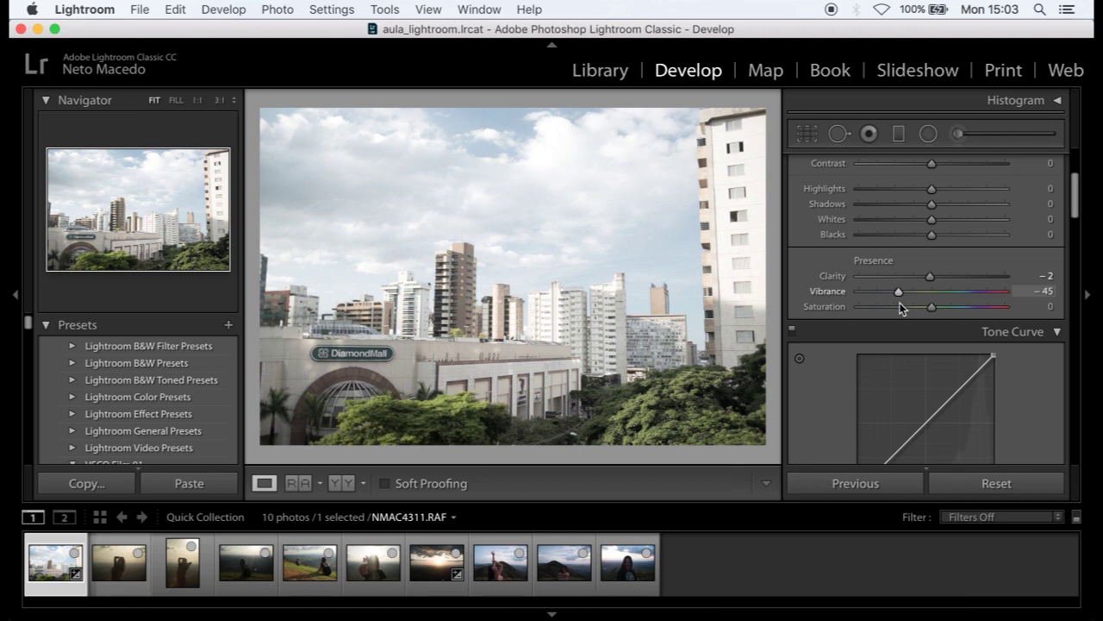
left_click_drag(900, 303, 933, 302)
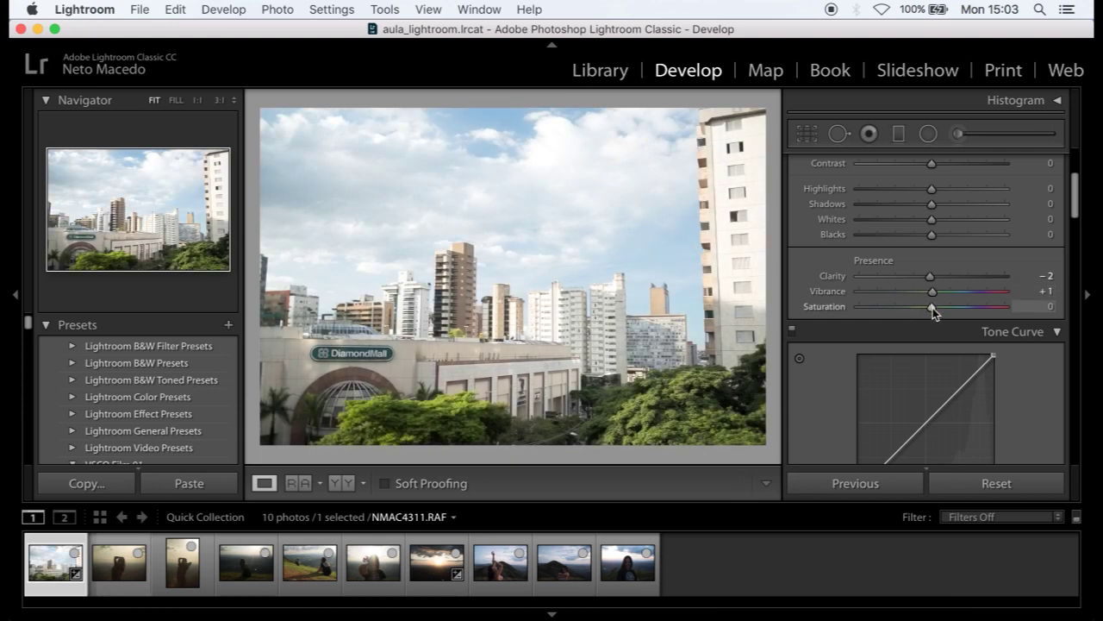
left_click_drag(933, 308, 832, 317)
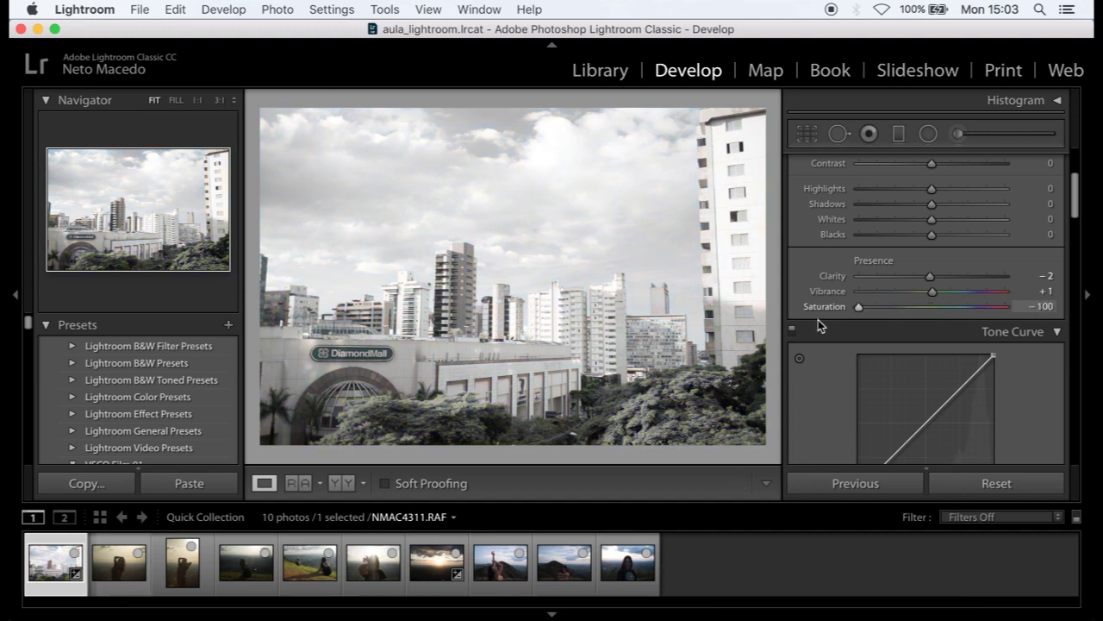
left_click_drag(858, 310, 1035, 324)
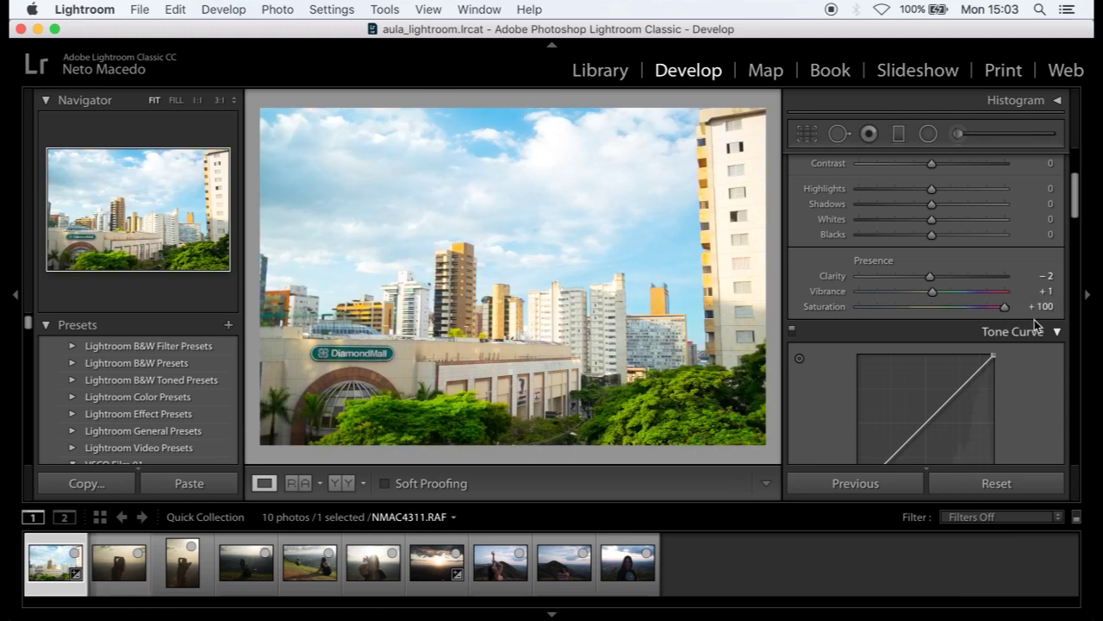
left_click(996, 477)
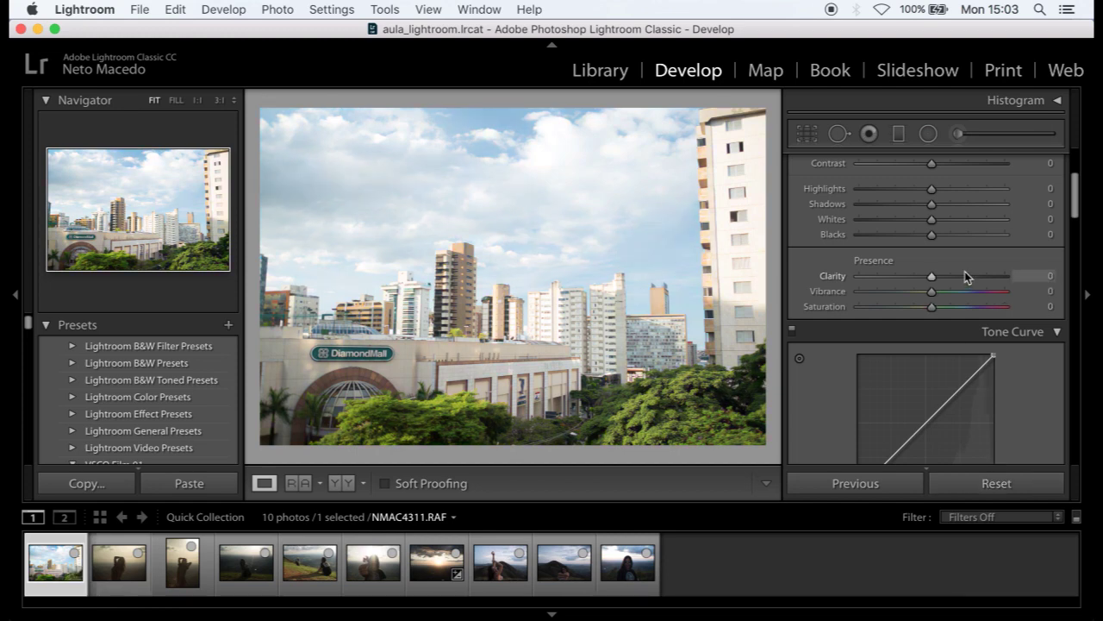
- Switch the Tone Curve of NMAC4311.RAF to the parametric Highlights, Lights, Darks and Shadows sliders
scroll(965, 270, "down", 5)
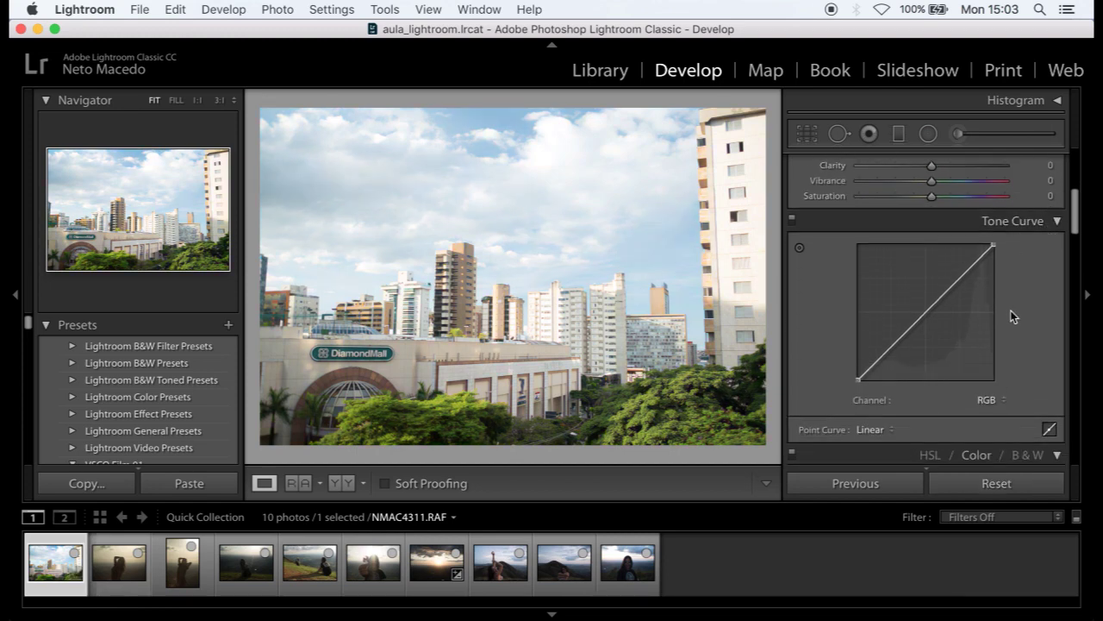
scroll(1014, 317, "down", 1)
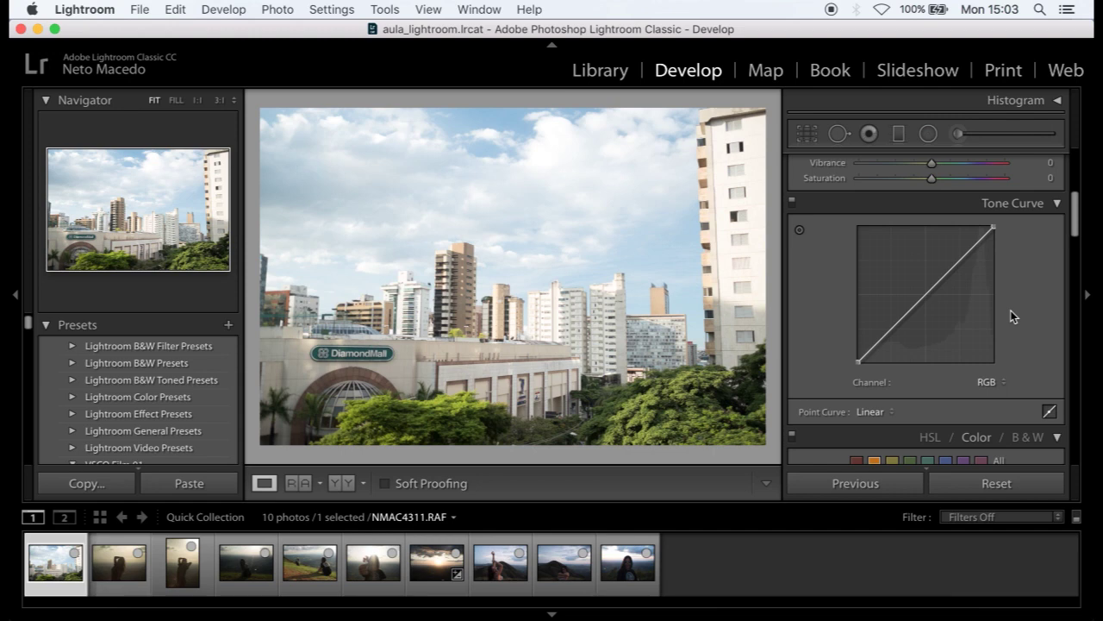
left_click(1049, 411)
scroll(1031, 354, "down", 2)
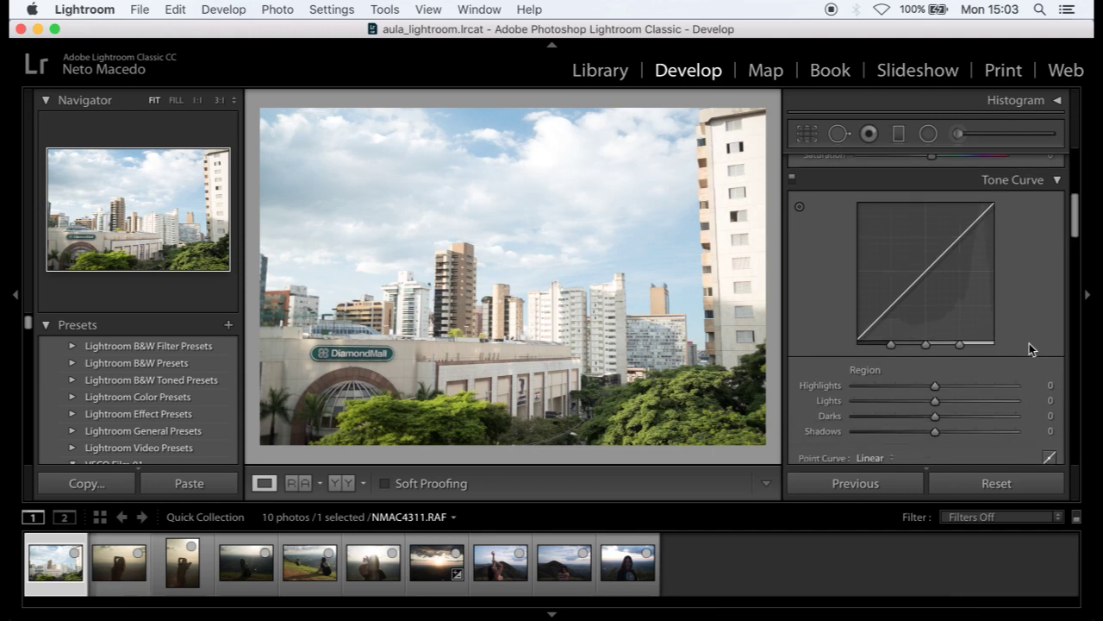
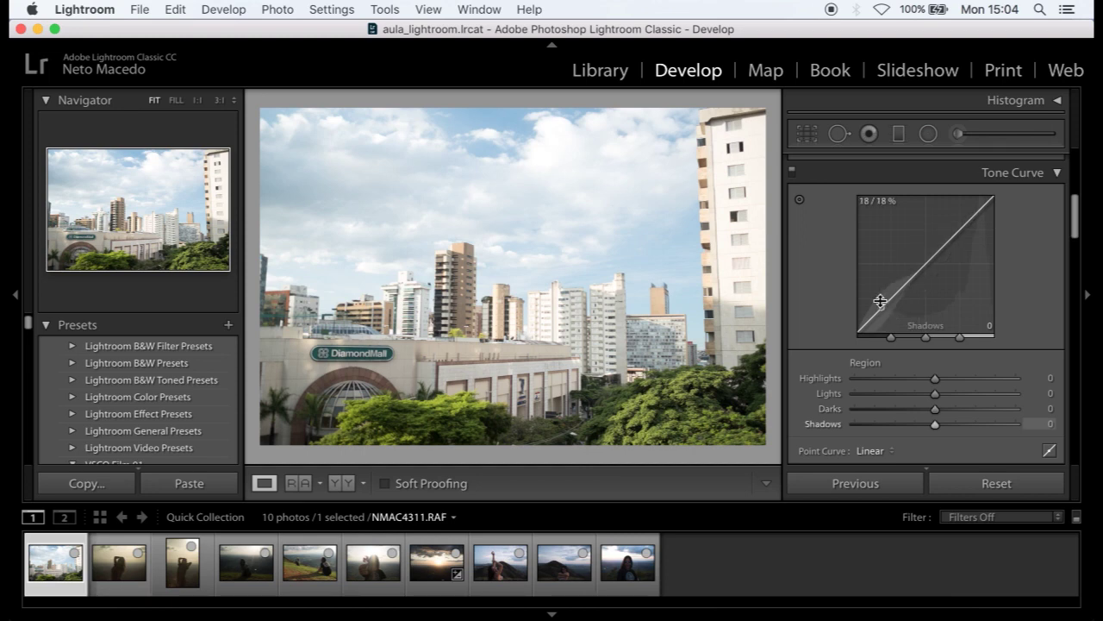
- Try darkening the shadows and shifting the highlights on the tone curve, then reset it
mouse_move(881, 303)
left_mouse_down()
mouse_move(882, 276)
mouse_move(881, 307)
mouse_move(914, 288)
mouse_move(875, 325)
mouse_move(879, 297)
left_mouse_up()
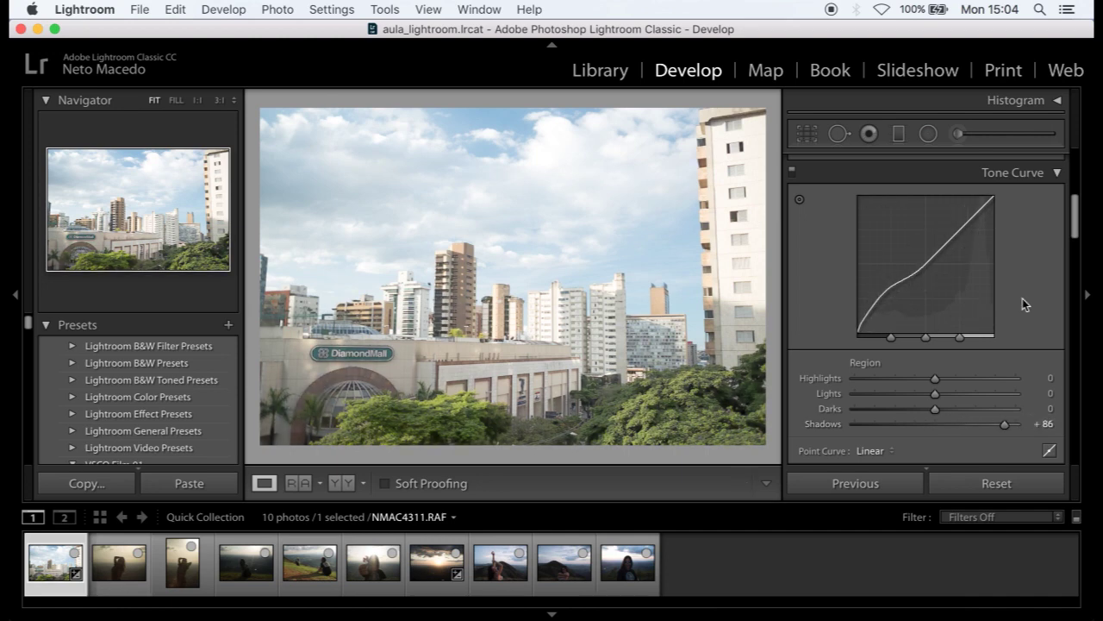
left_click(987, 484)
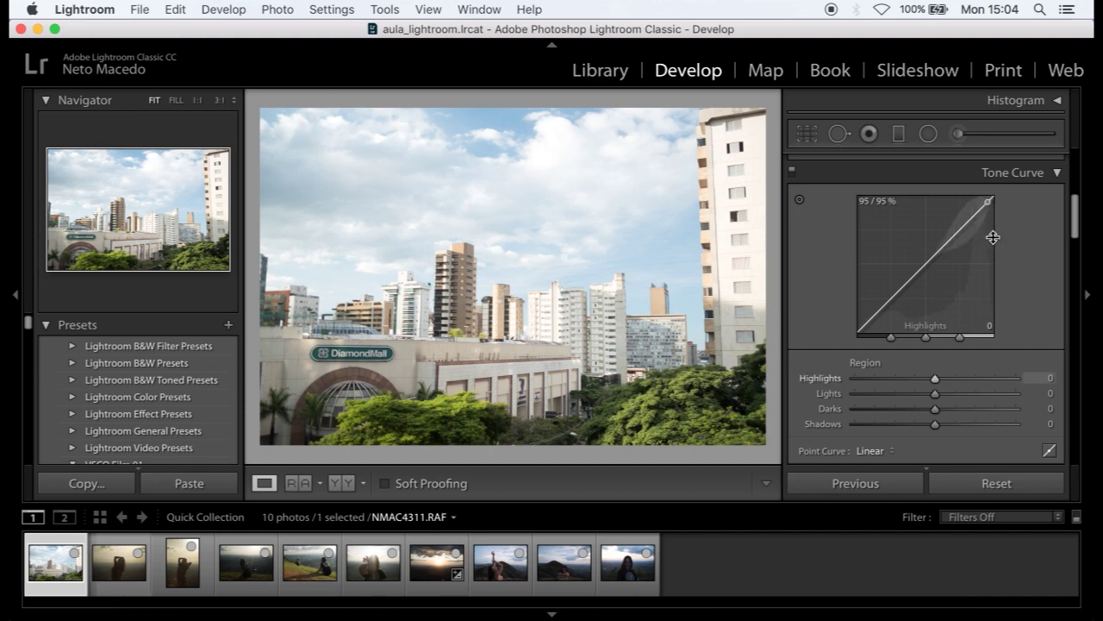
left_click_drag(980, 218, 979, 228)
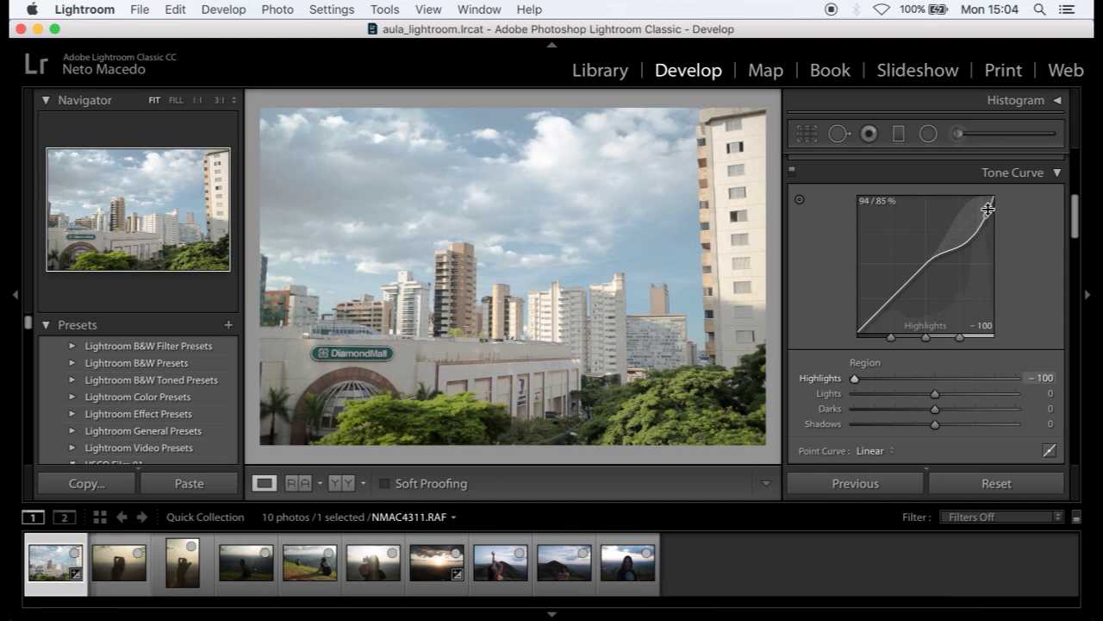
left_click_drag(971, 229, 970, 201)
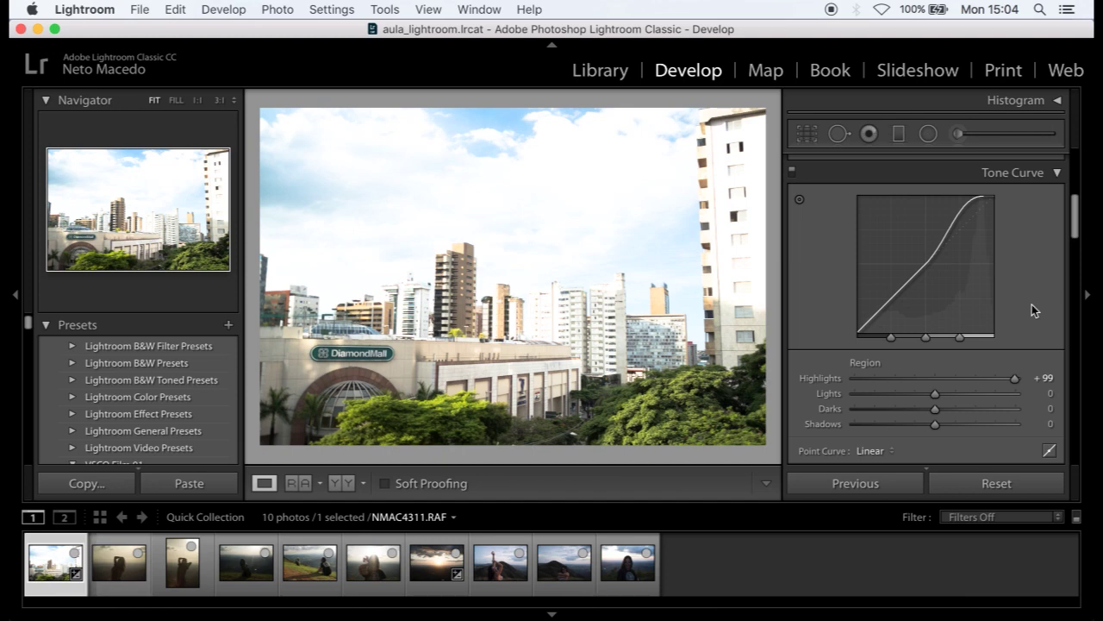
left_click(957, 482)
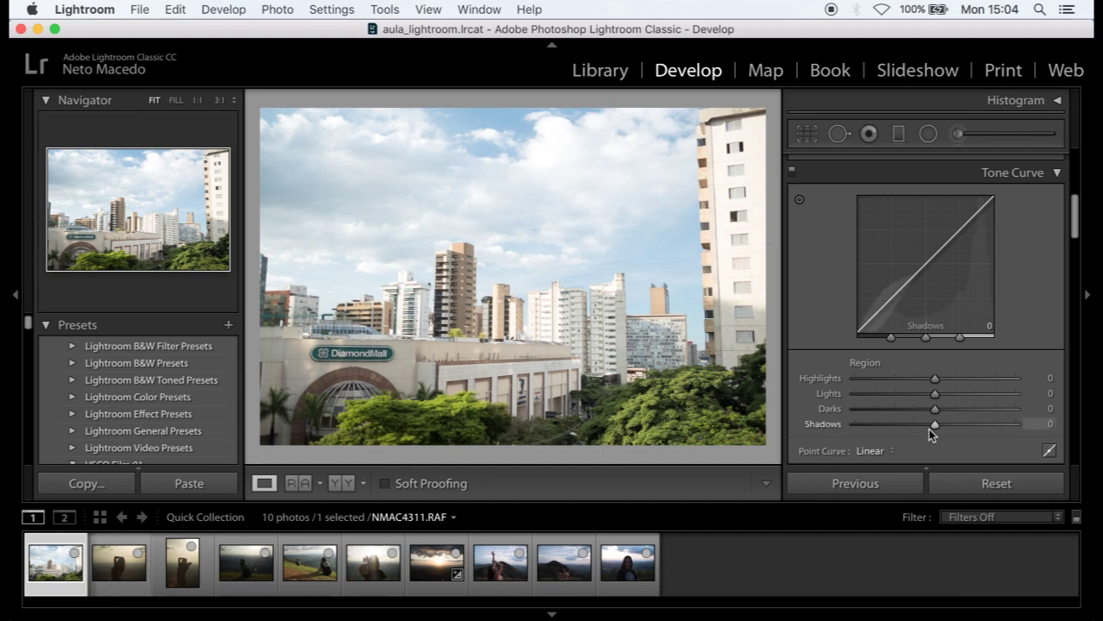
- Pull down the curve's highlights region again, then clear the tone curve to zero
scroll(960, 328, "up", 5)
scroll(928, 220, "up", 2)
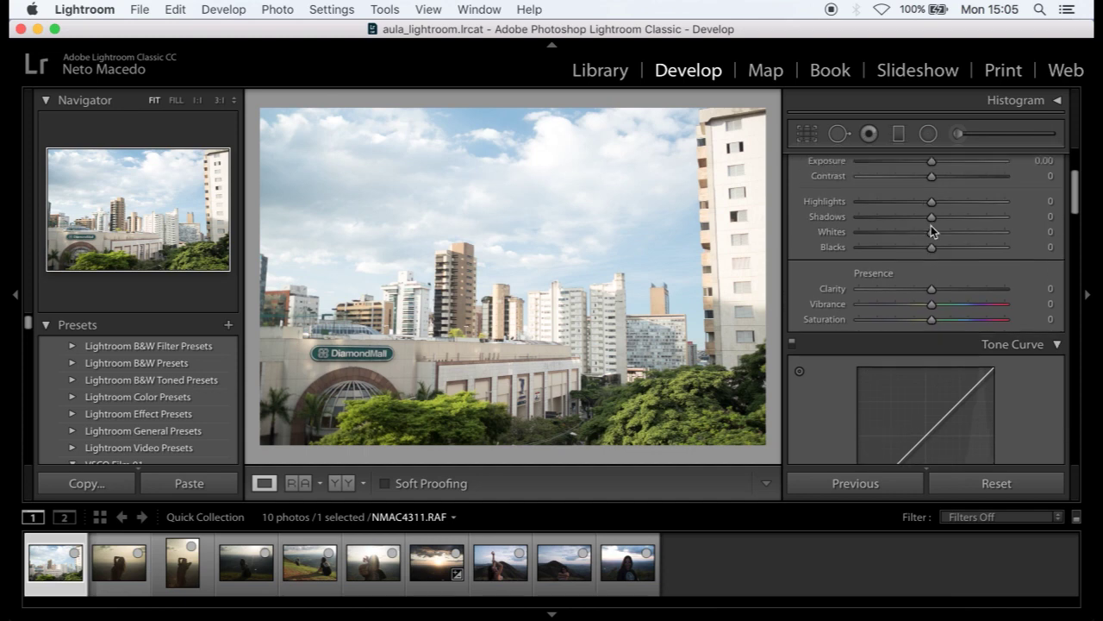
scroll(925, 221, "down", 7)
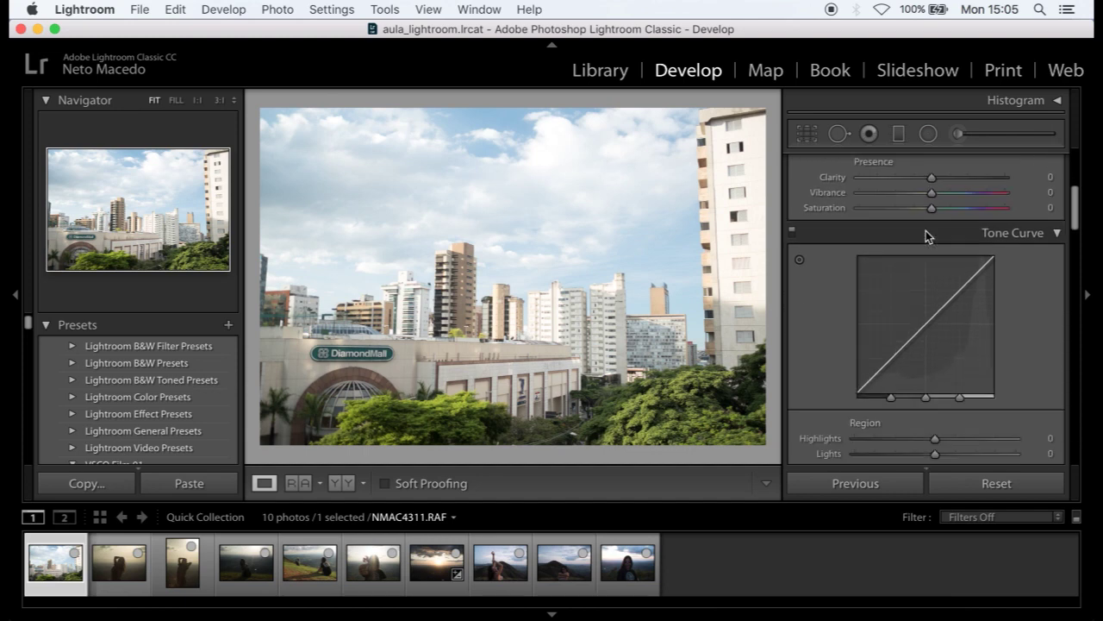
left_click_drag(934, 376, 917, 426)
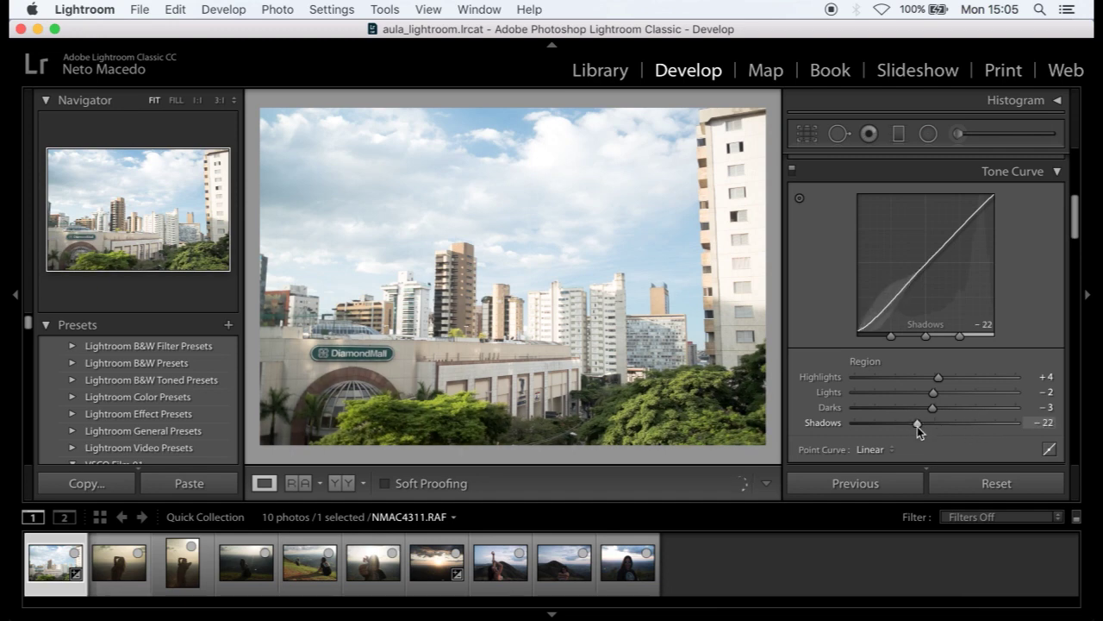
left_click(965, 484)
- Preview black and white, then return to HSL and select Aqua, Blue, Green and Orange
scroll(902, 368, "down", 5)
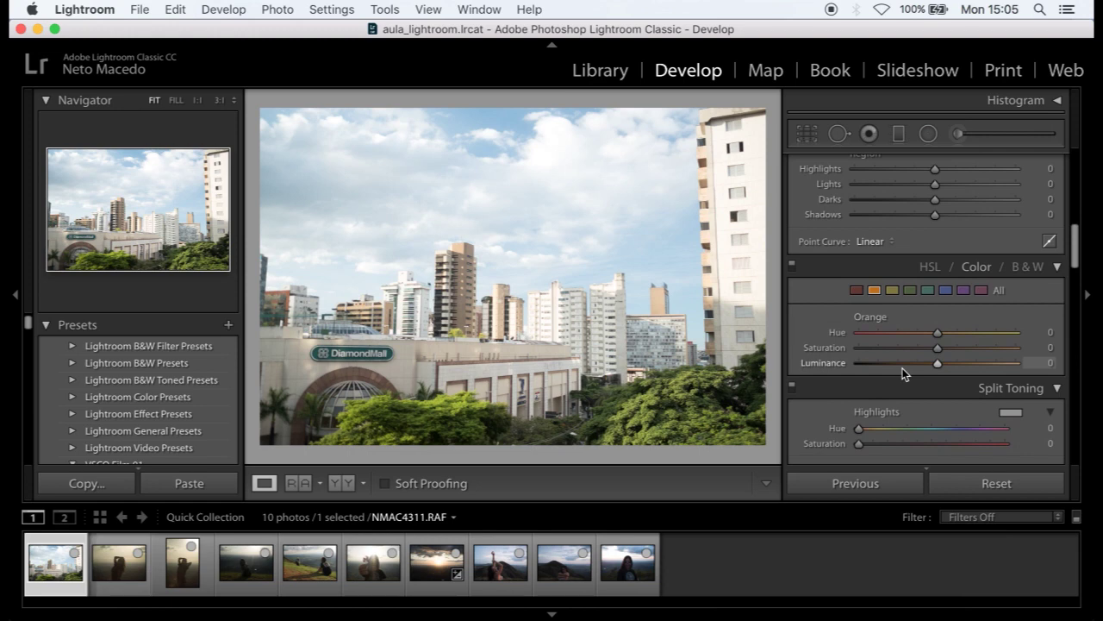
left_click(1018, 272)
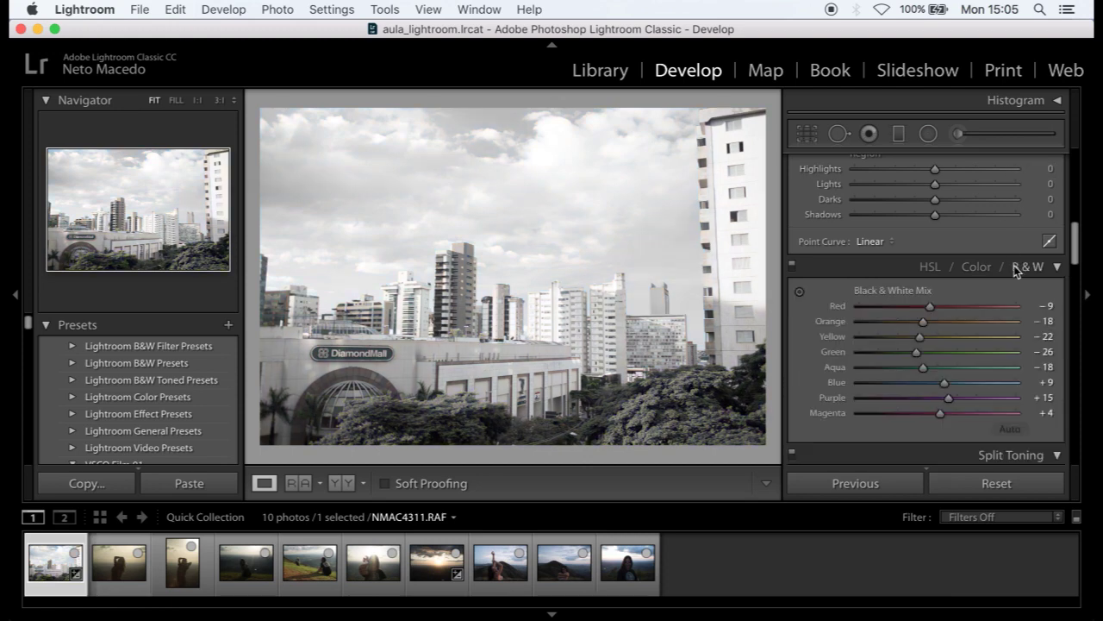
left_click(973, 270)
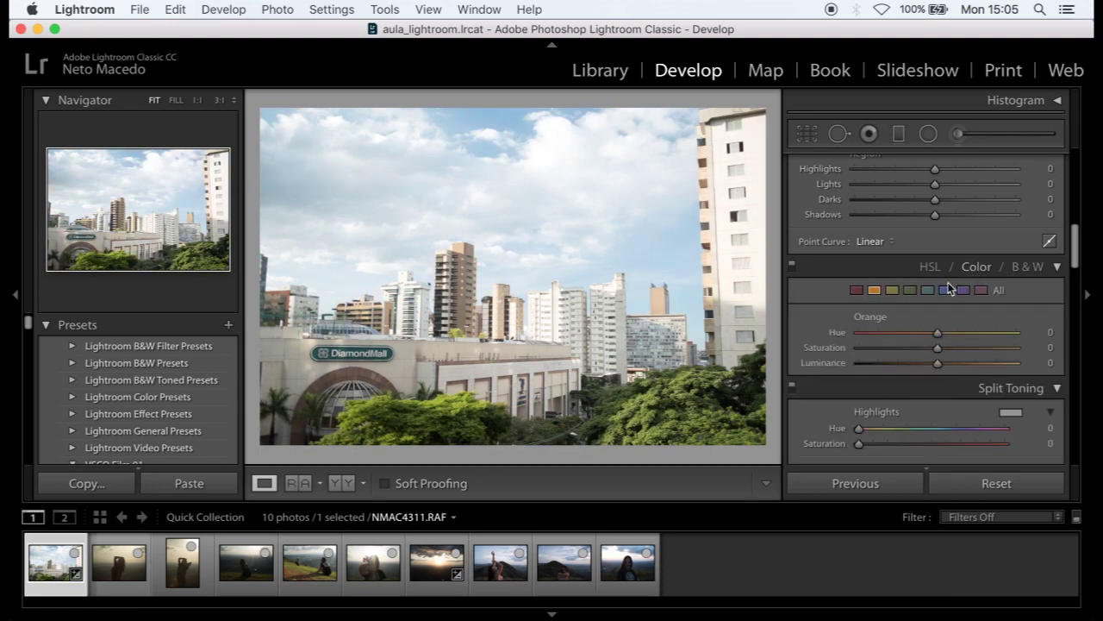
left_click(927, 291)
left_click(945, 291)
left_click(905, 292)
left_click(877, 291)
- Show all eight colour ranges and view their Saturation, Hue and Luminance sliders
left_click(928, 269)
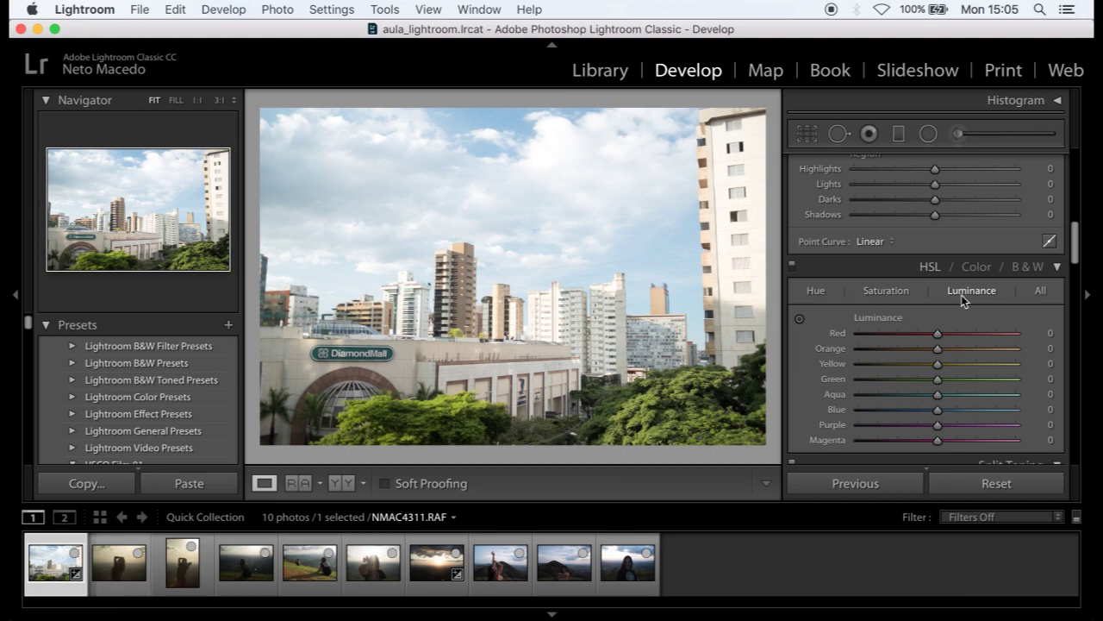
left_click(874, 294)
left_click(815, 293)
left_click(956, 293)
- Adjust Orange in the B&W mix, then return to colour with Orange selected
left_click(1027, 268)
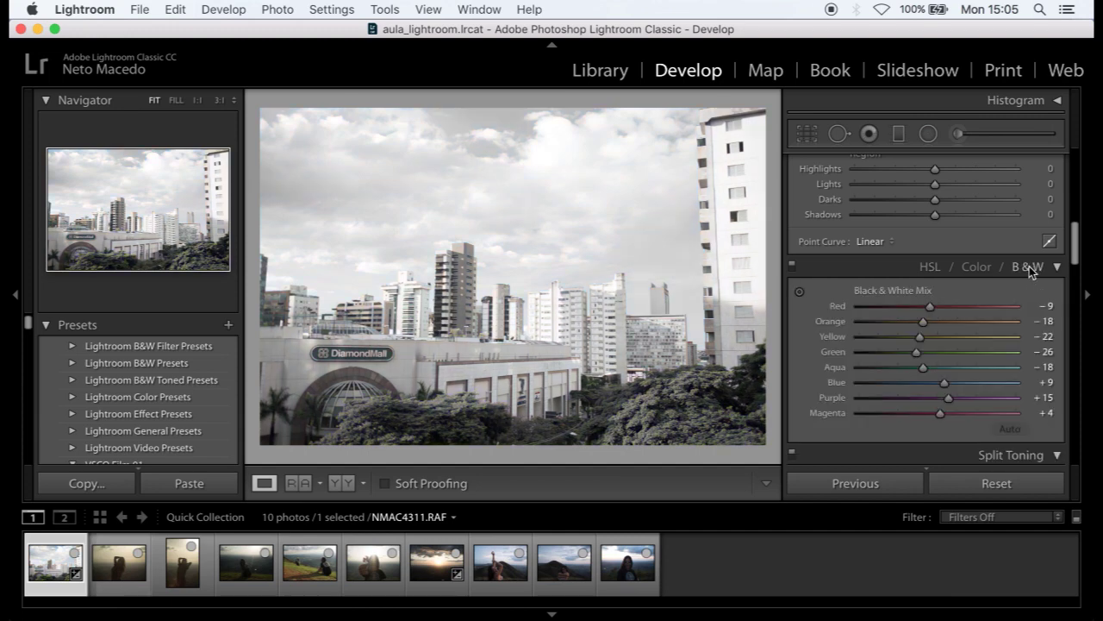
mouse_move(924, 320)
left_mouse_down()
mouse_move(973, 326)
mouse_move(909, 330)
left_mouse_up()
left_click_drag(889, 326, 937, 325)
left_click(930, 266)
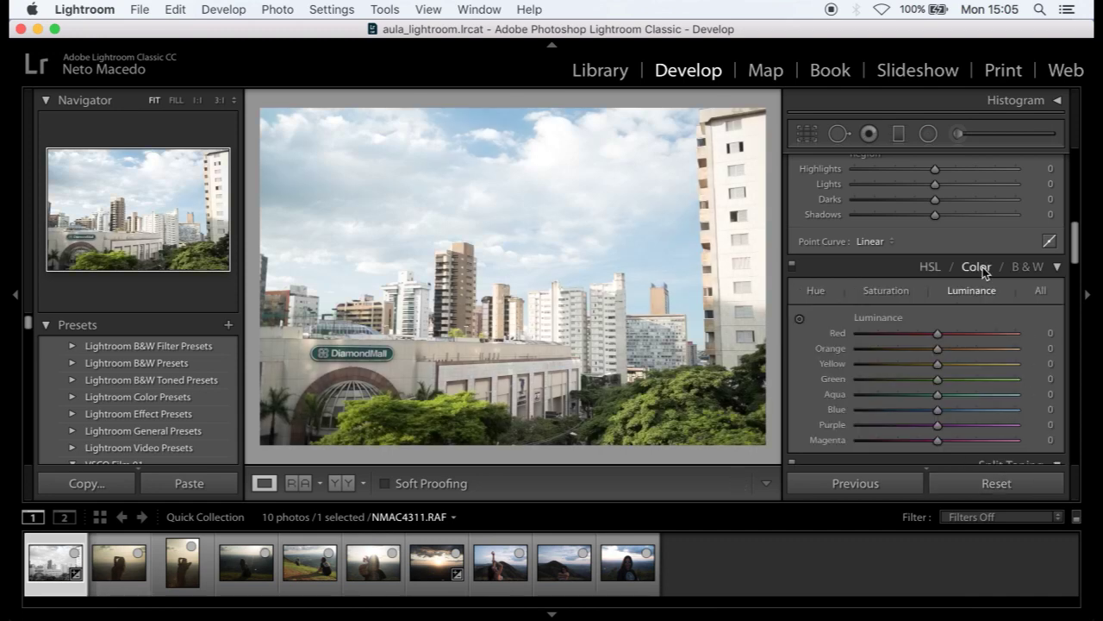
left_click(979, 267)
left_click(874, 289)
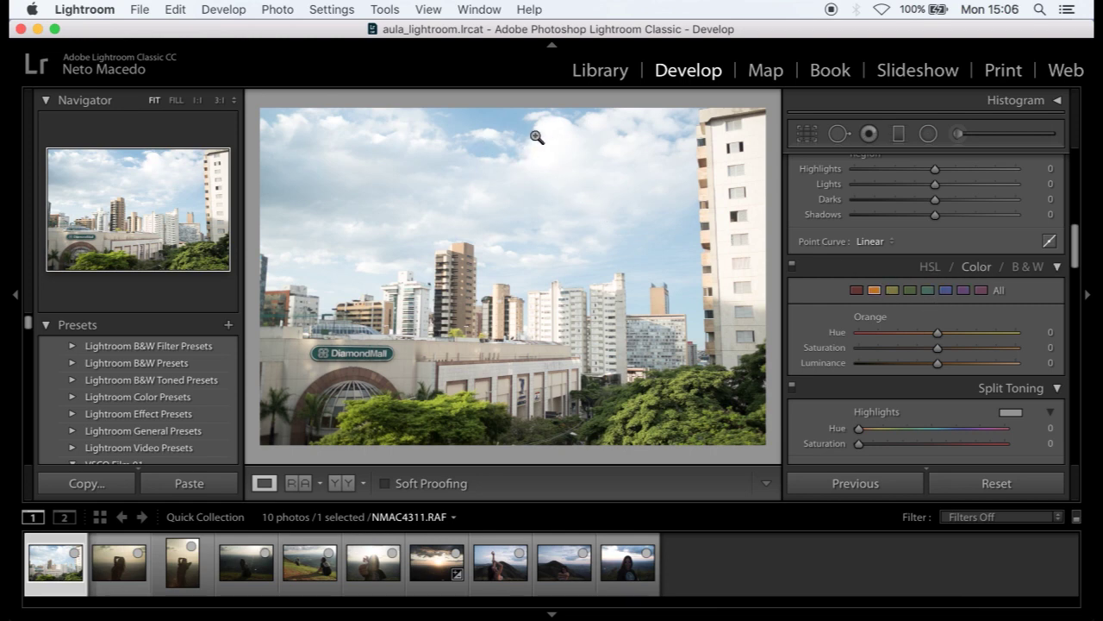
left_click(947, 294)
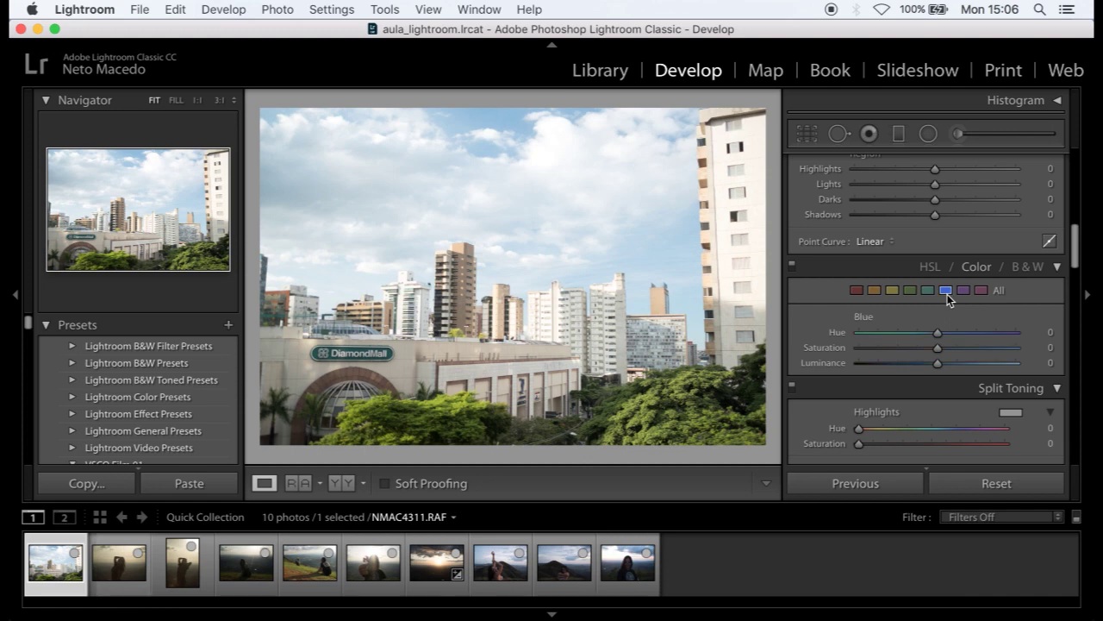
mouse_move(934, 364)
left_mouse_down()
mouse_move(888, 371)
mouse_move(966, 374)
mouse_move(894, 379)
mouse_move(953, 367)
mouse_move(904, 371)
mouse_move(927, 366)
mouse_move(914, 348)
mouse_move(890, 349)
mouse_move(987, 349)
mouse_move(870, 348)
mouse_move(965, 352)
mouse_move(936, 351)
mouse_move(940, 368)
left_mouse_up()
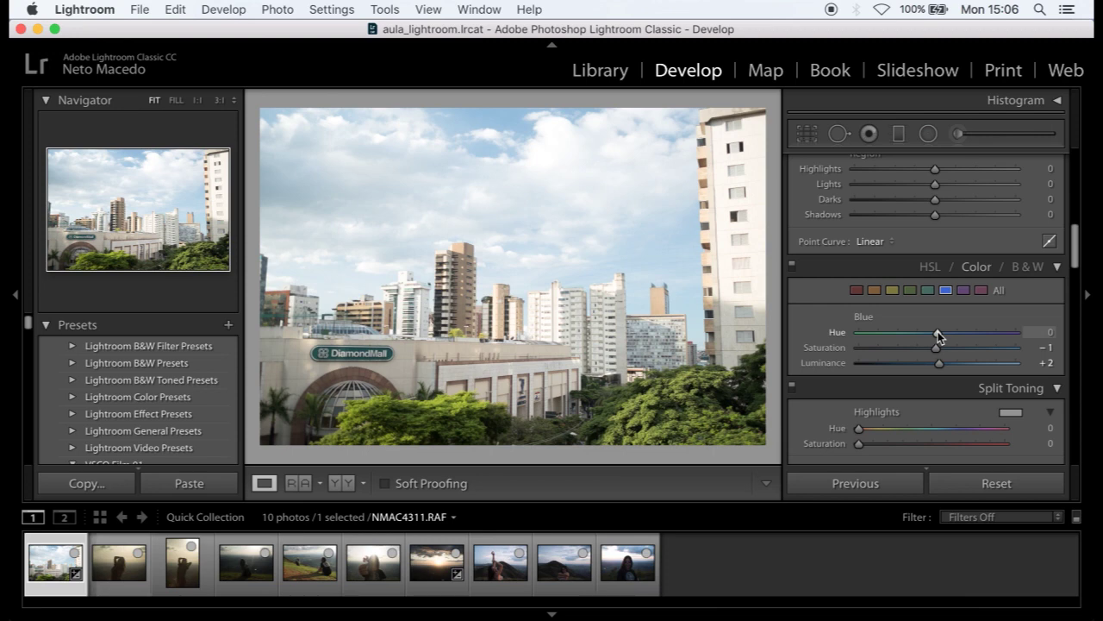
mouse_move(938, 334)
left_mouse_down()
mouse_move(899, 333)
mouse_move(995, 337)
mouse_move(865, 340)
mouse_move(938, 345)
mouse_move(923, 334)
mouse_move(936, 335)
left_mouse_up()
left_click(911, 290)
left_click_drag(938, 363, 988, 333)
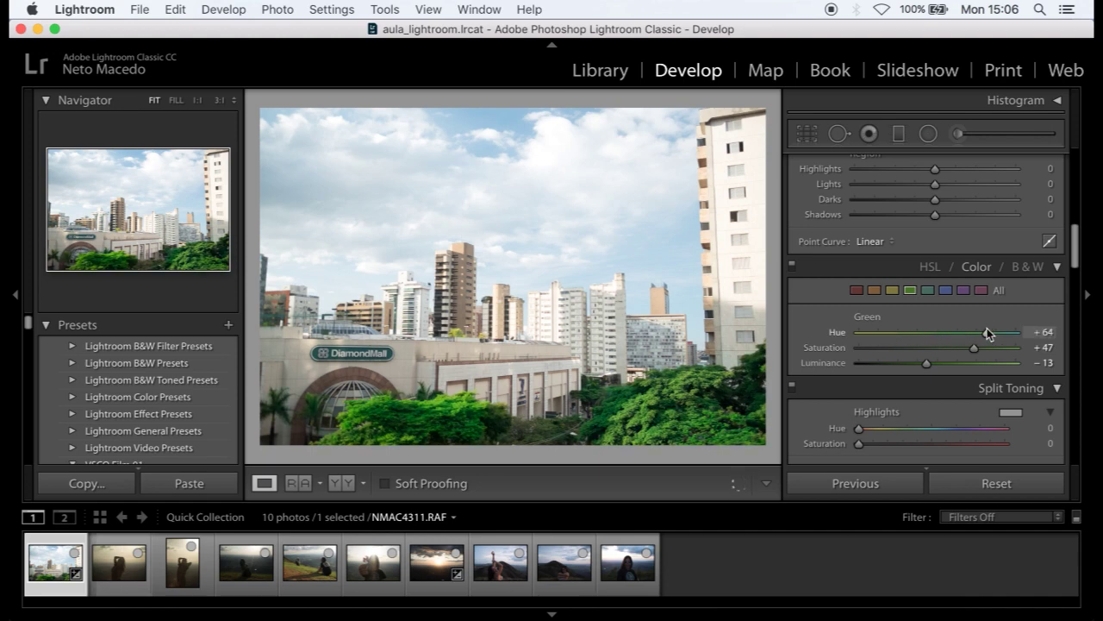
left_click(1009, 487)
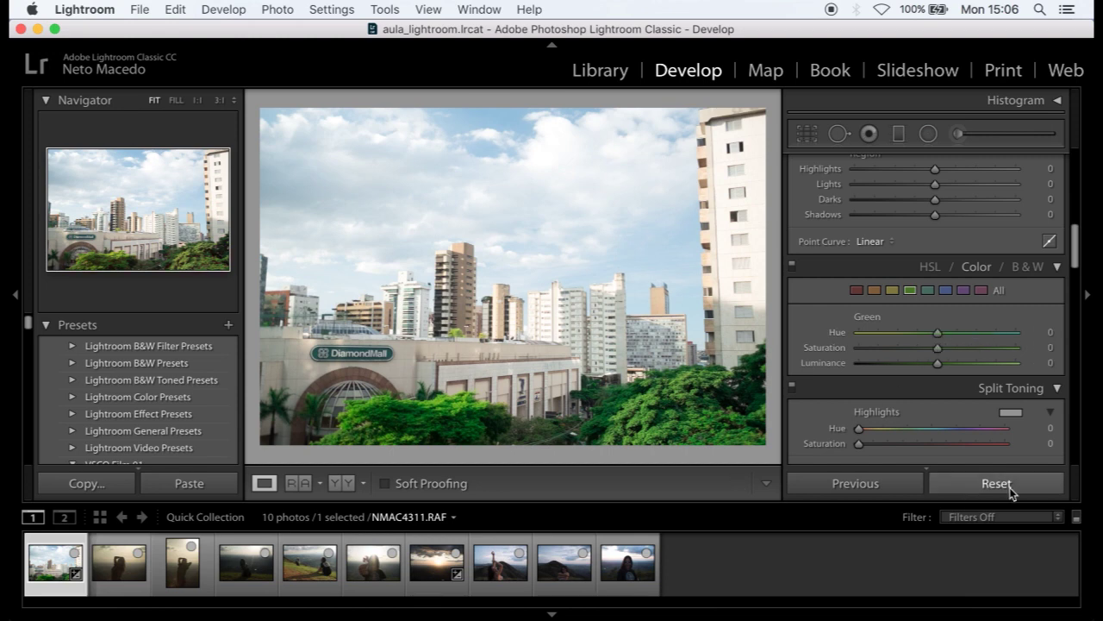
scroll(908, 332, "down", 5)
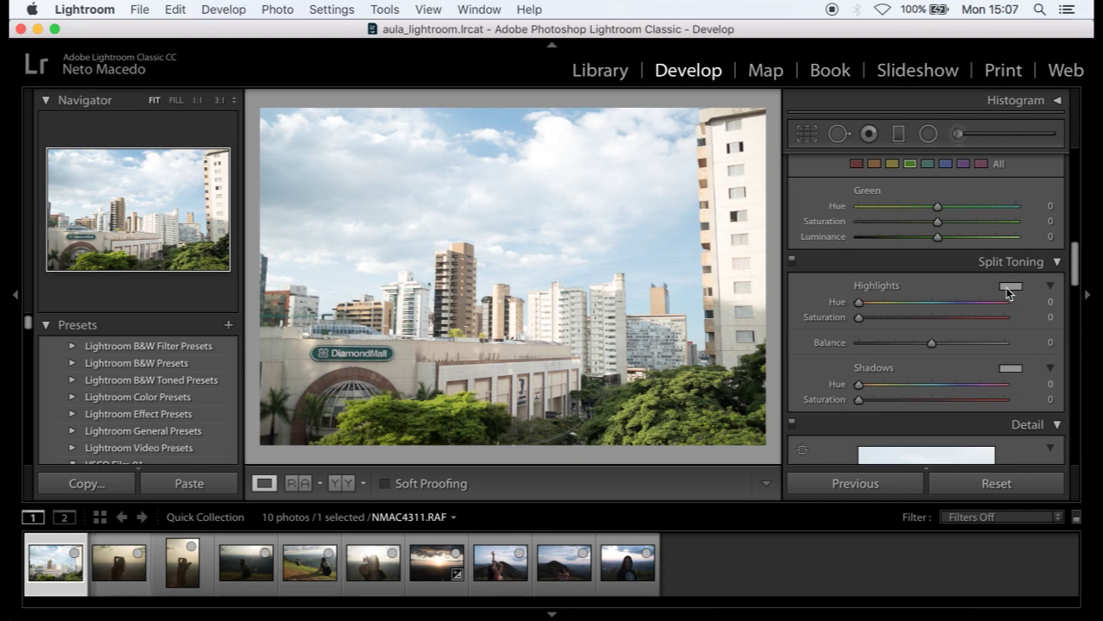
left_click(1010, 287)
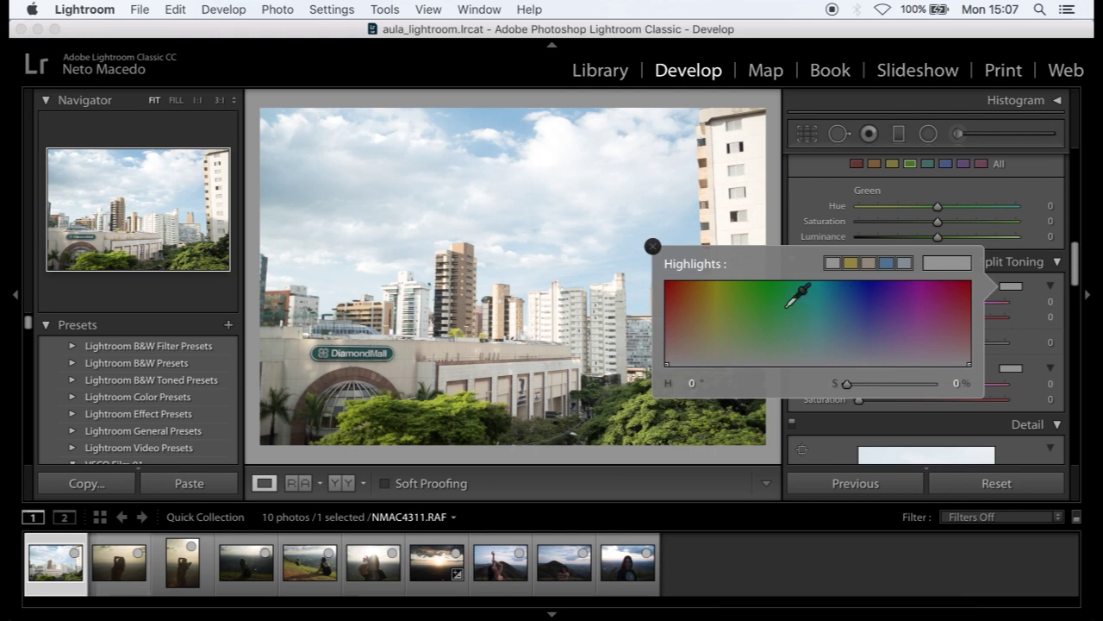
left_click(780, 306)
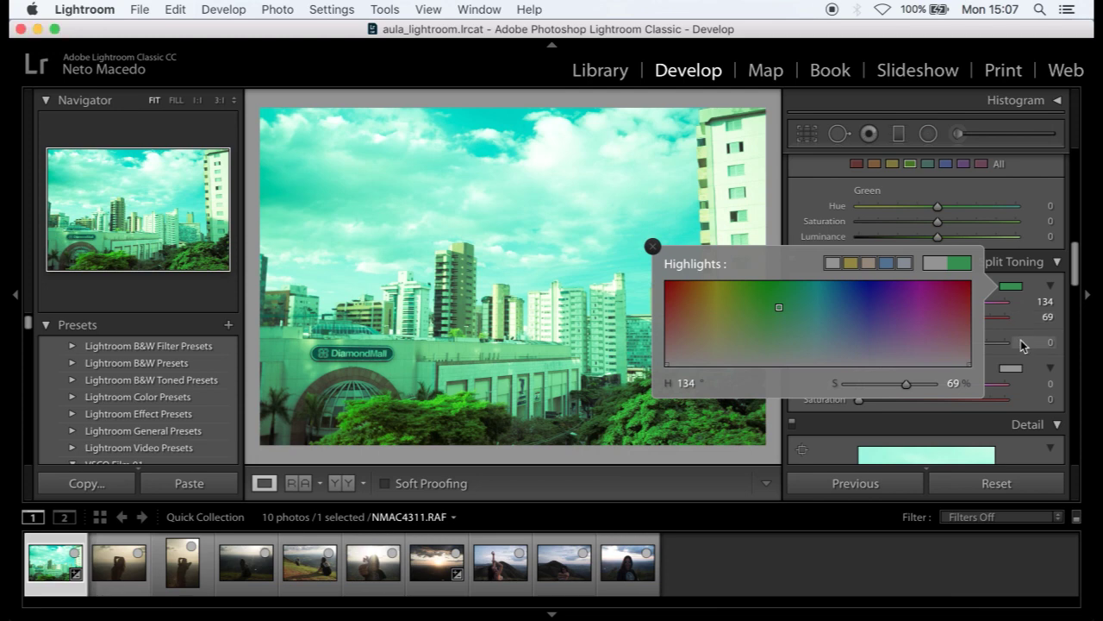
left_click(1026, 337)
left_click_drag(936, 344, 905, 322)
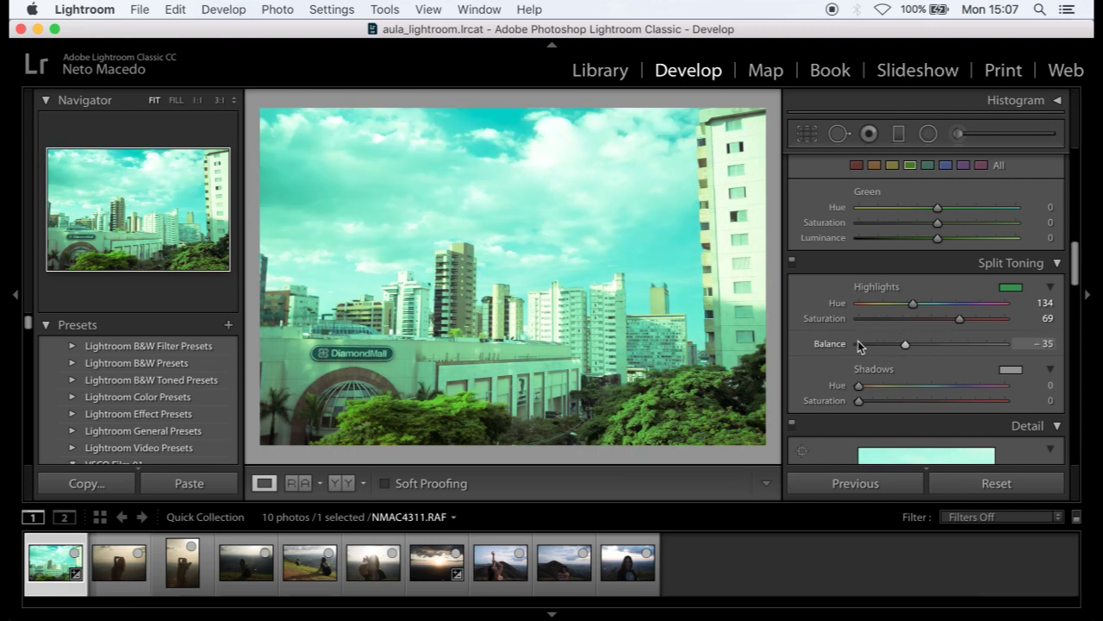
scroll(859, 345, "down", 3)
scroll(896, 324, "down", 1)
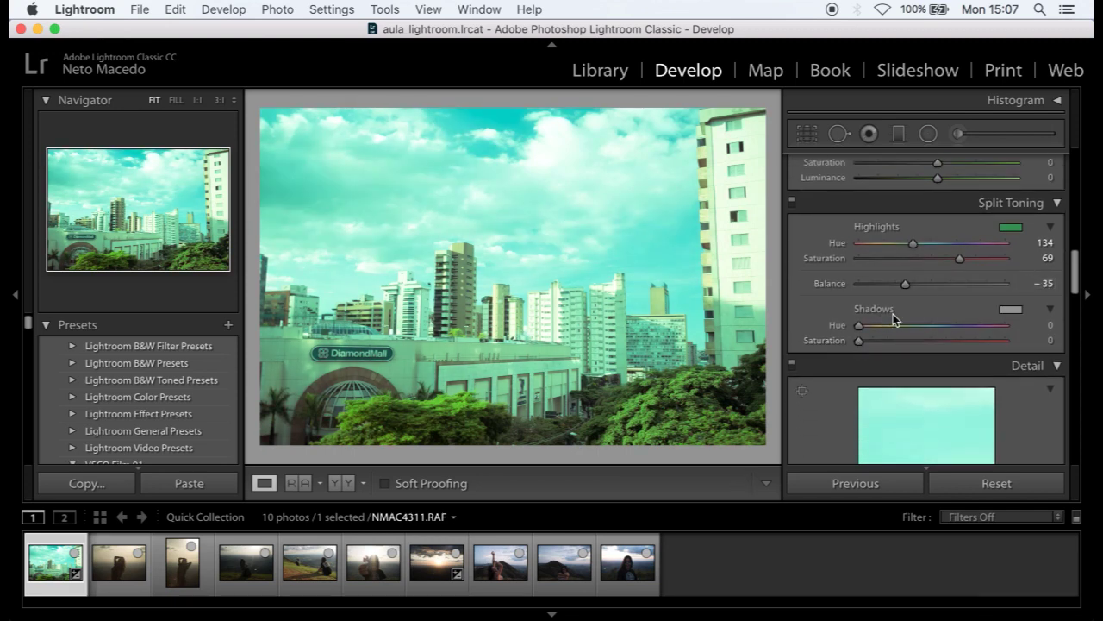
left_click(1009, 312)
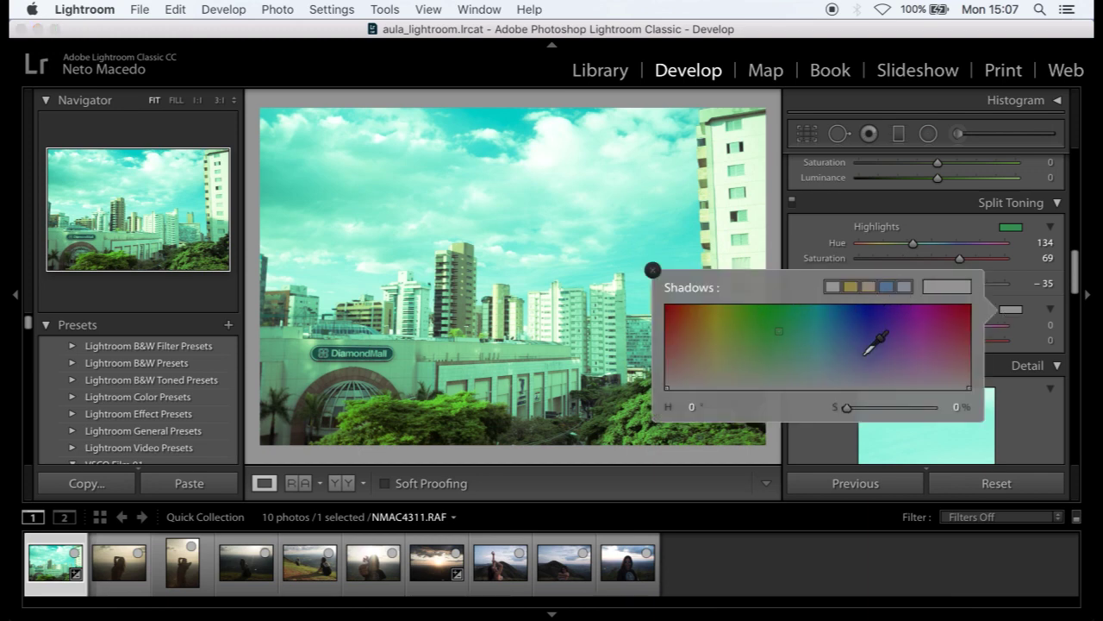
left_click(920, 344)
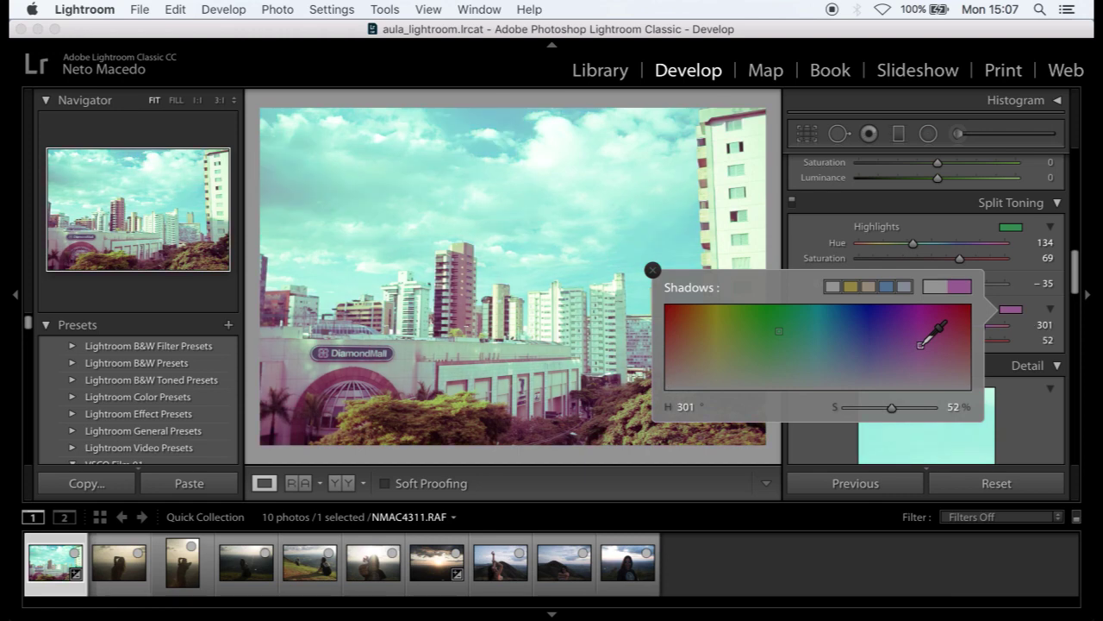
left_click(1018, 284)
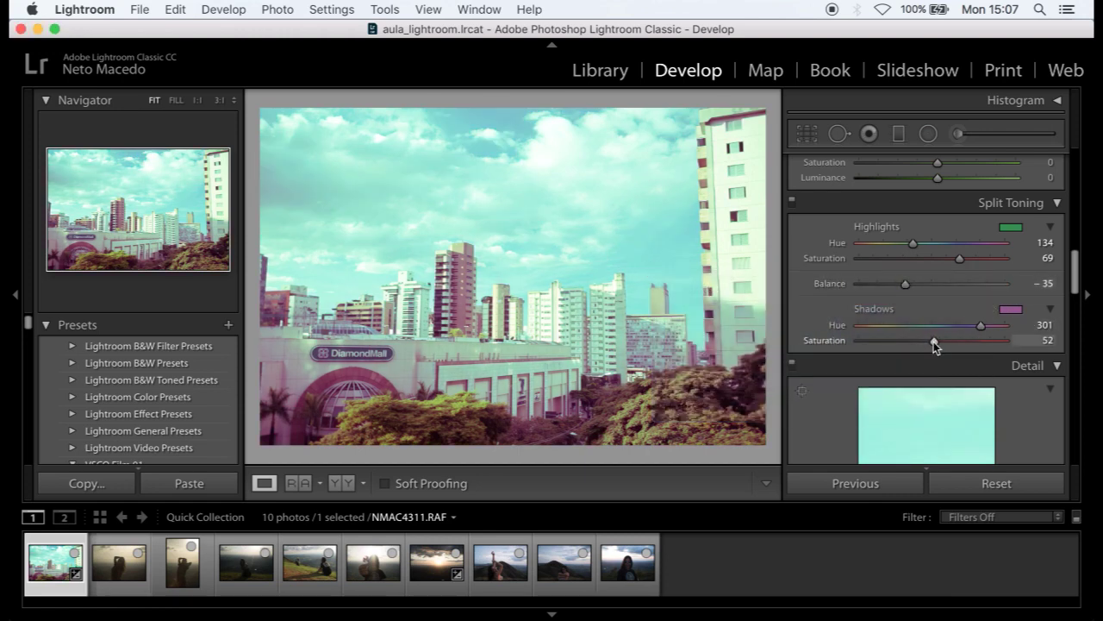
scroll(952, 334, "down", 2)
left_click_drag(980, 291, 906, 312)
left_click_drag(907, 250, 859, 257)
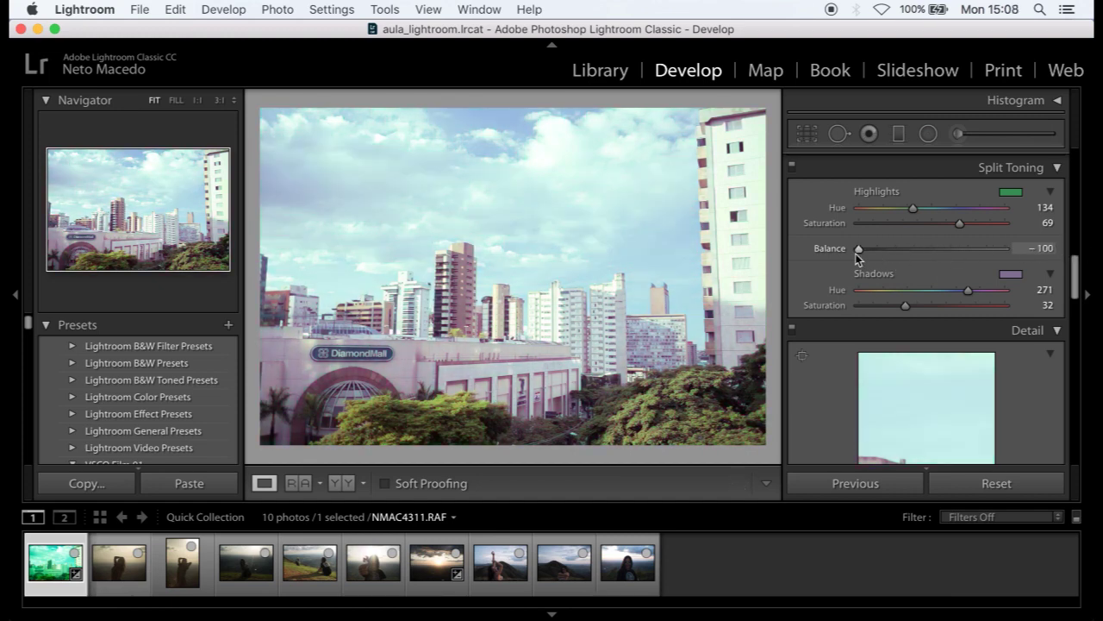
scroll(988, 315, "up", 1)
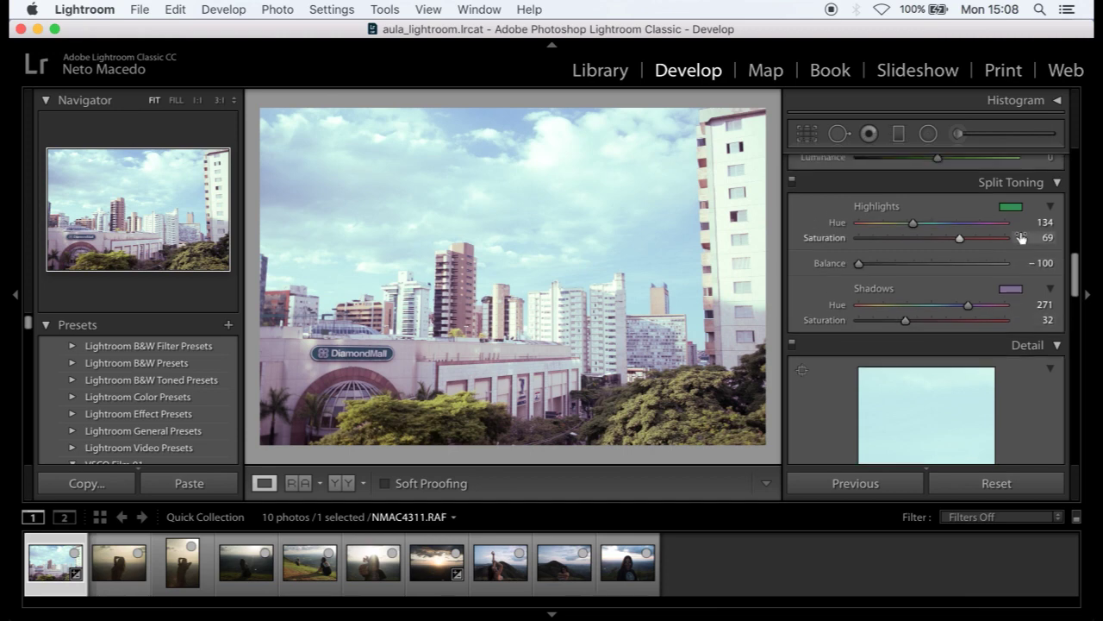
left_click(987, 488)
scroll(974, 353, "down", 4)
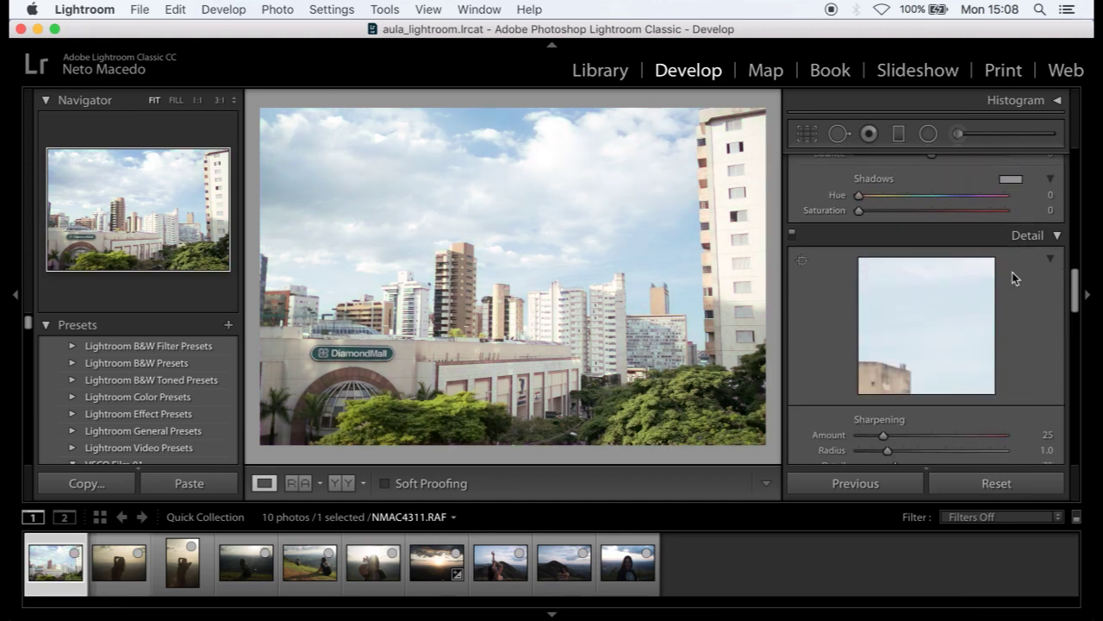
scroll(948, 313, "down", 3)
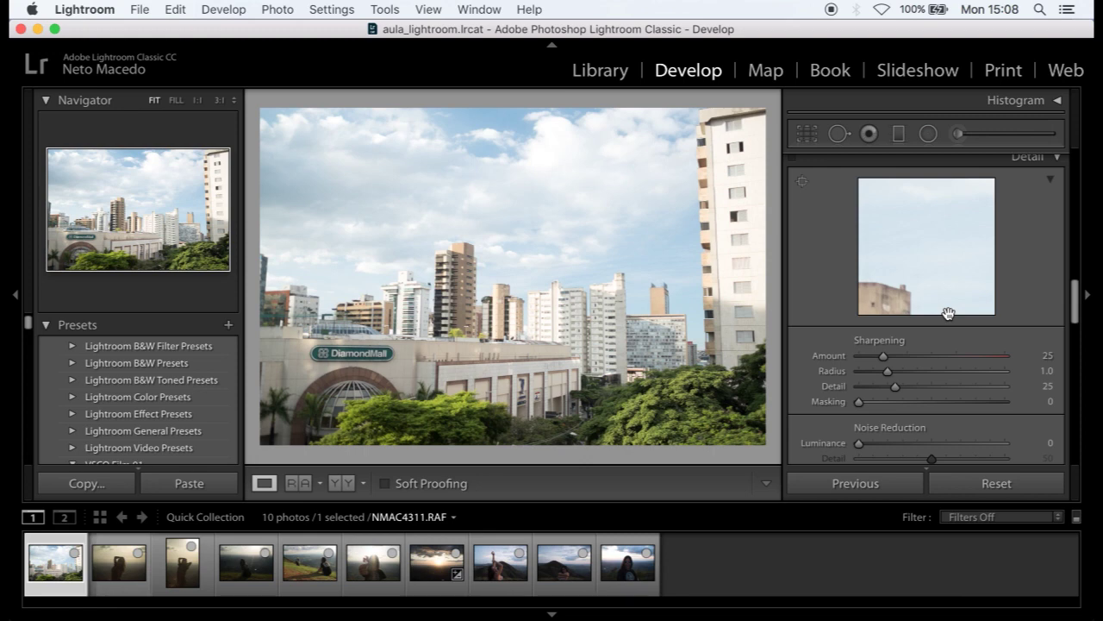
left_click(898, 287)
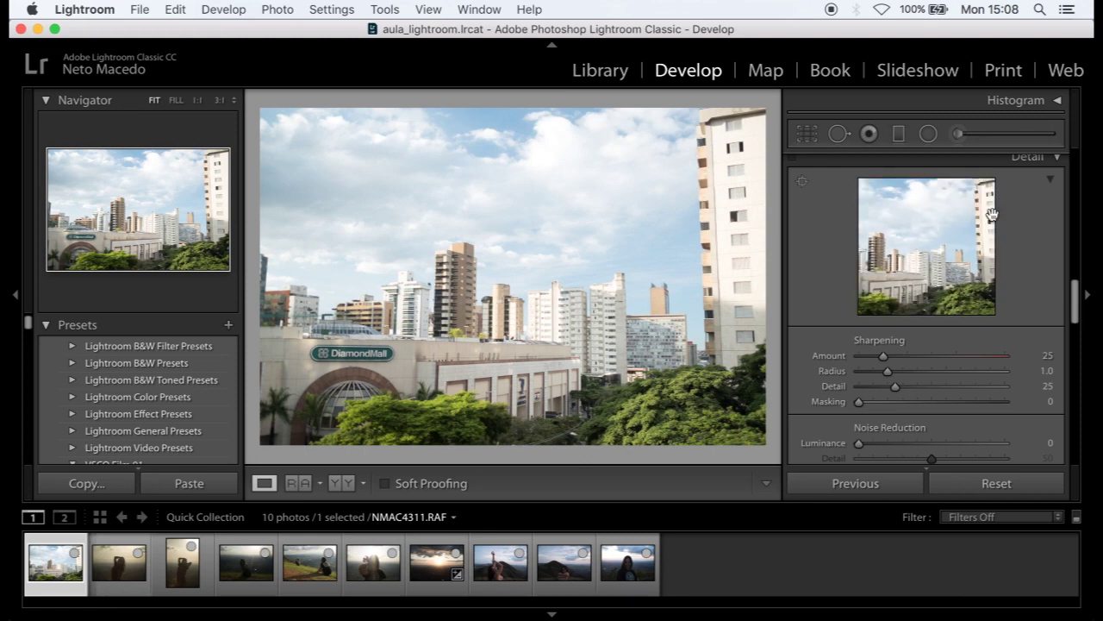
left_click_drag(887, 285, 879, 298)
left_click_drag(940, 268, 995, 285)
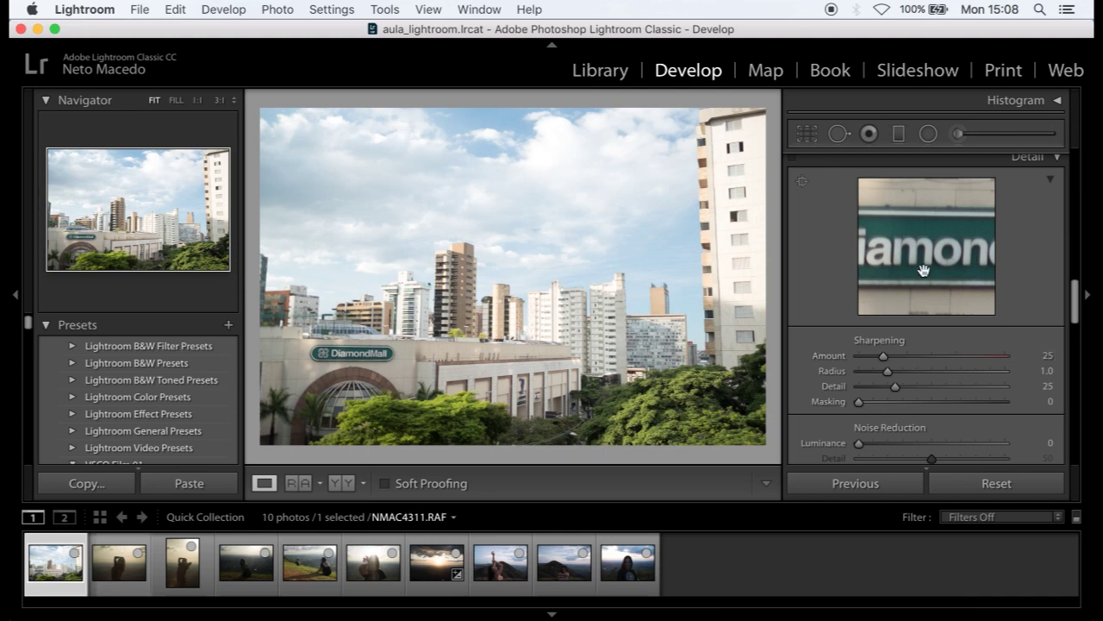
left_click(924, 356)
left_click(957, 356)
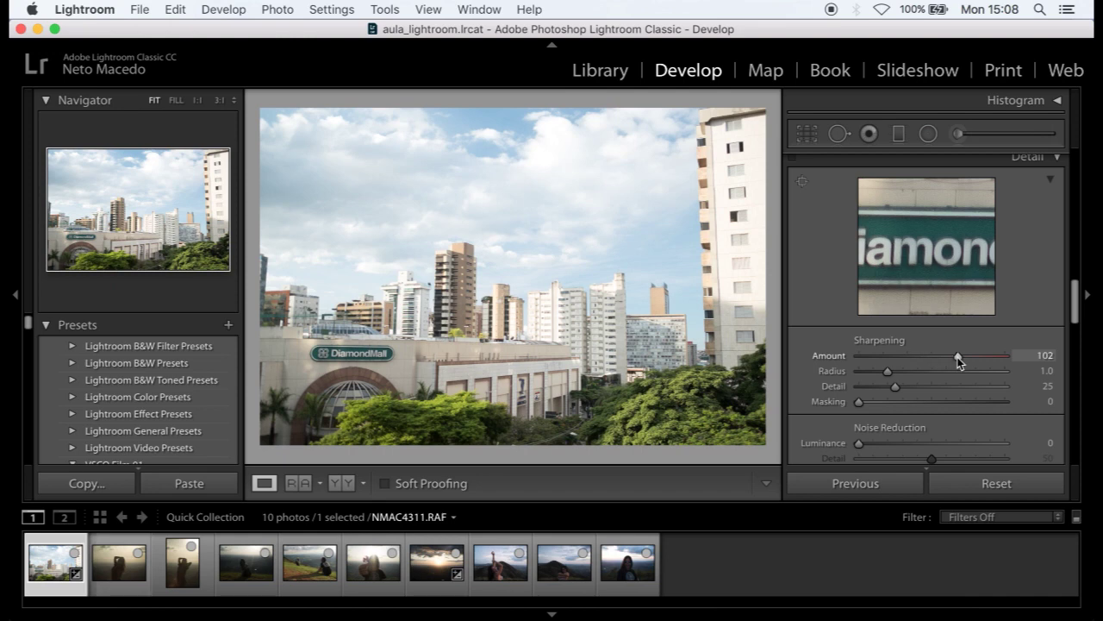
left_click_drag(958, 357, 942, 358)
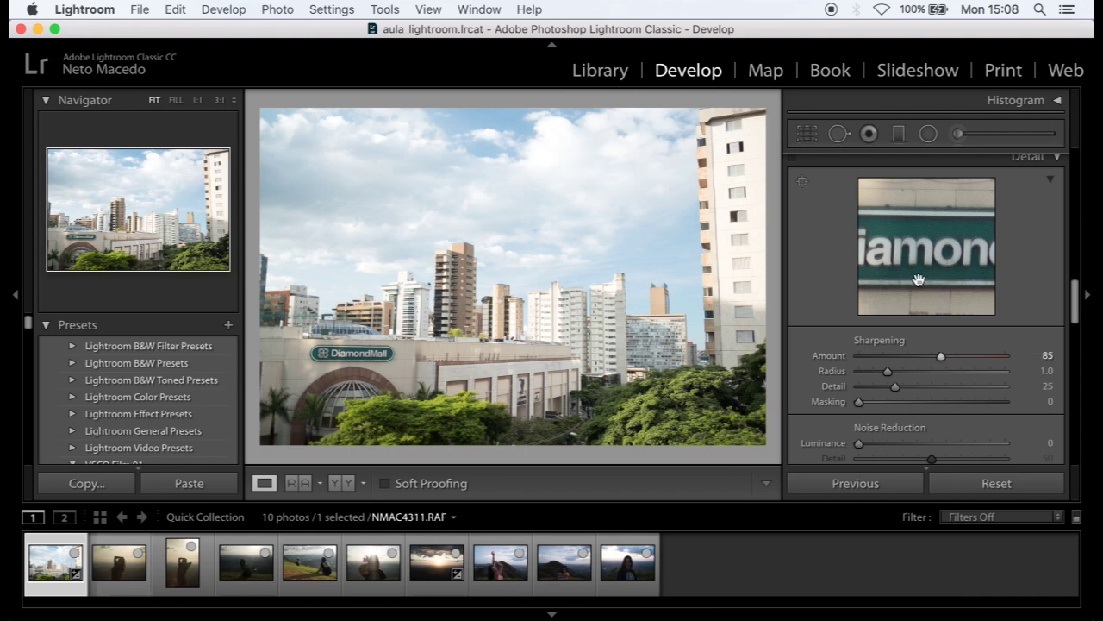
left_click(924, 387)
left_click_drag(924, 387, 940, 393)
left_click(922, 390)
left_click(919, 370)
mouse_move(922, 372)
left_mouse_down()
mouse_move(873, 374)
mouse_move(926, 373)
left_mouse_up()
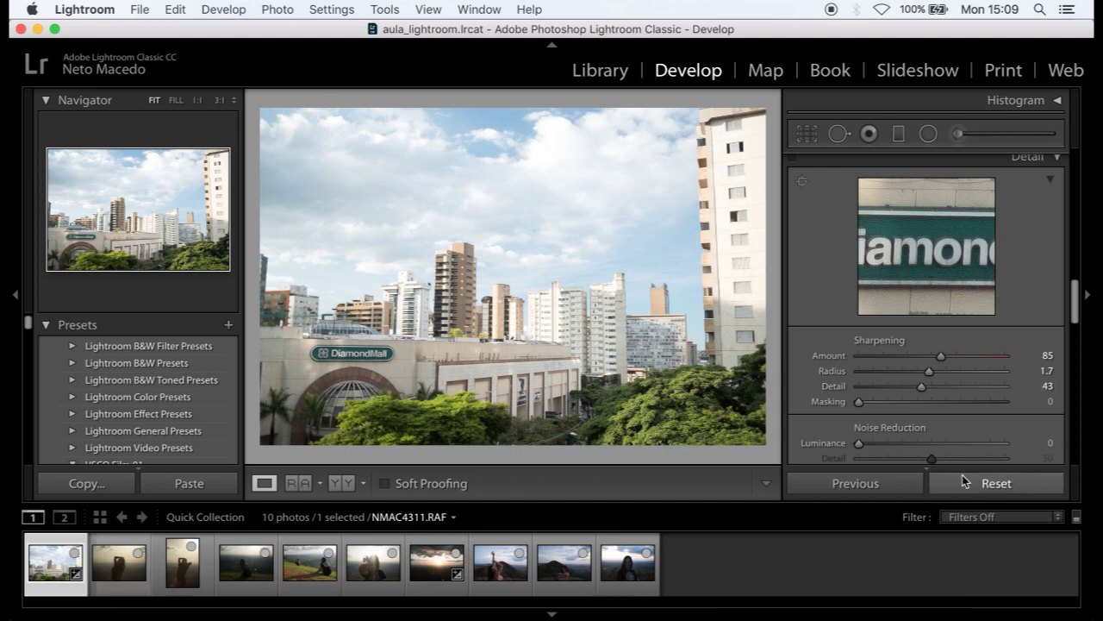
left_click(966, 482)
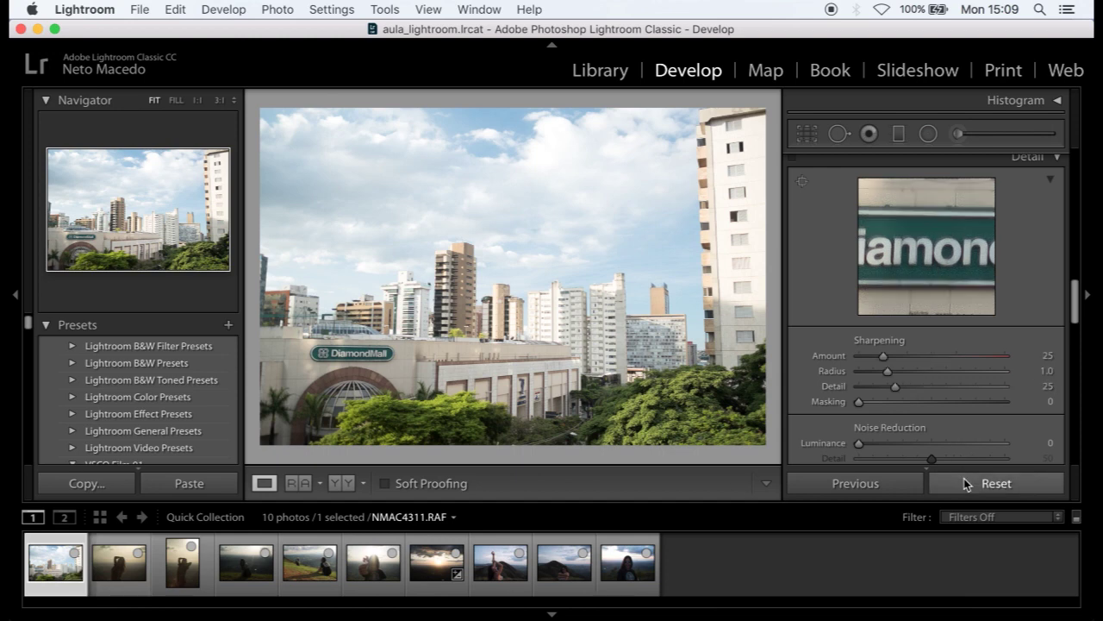
key("super+z")
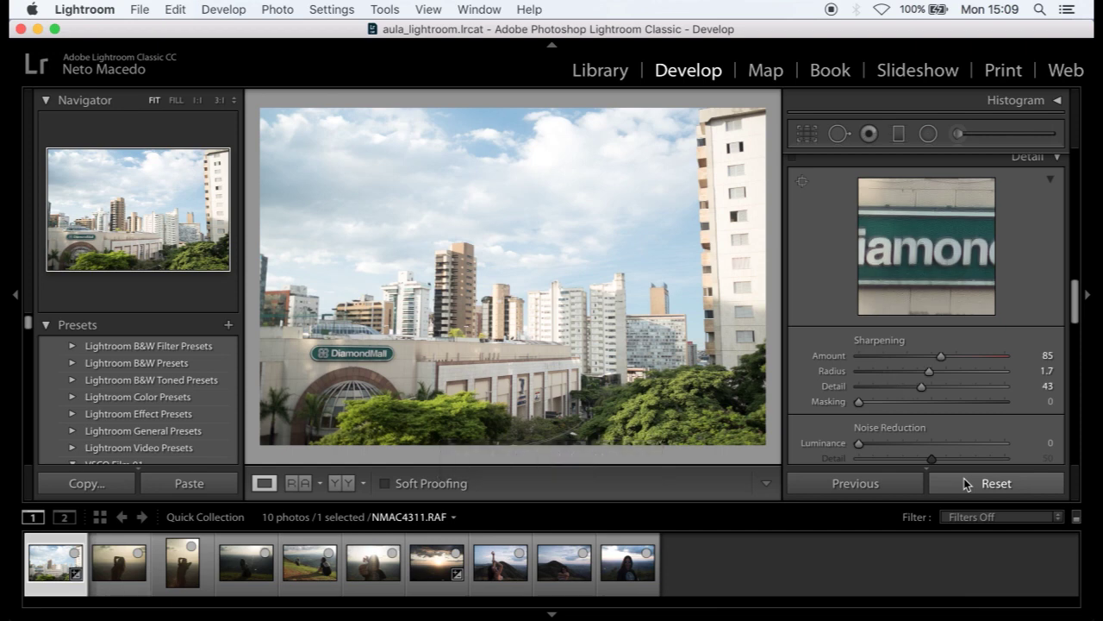
key("super+z")
key("alt")
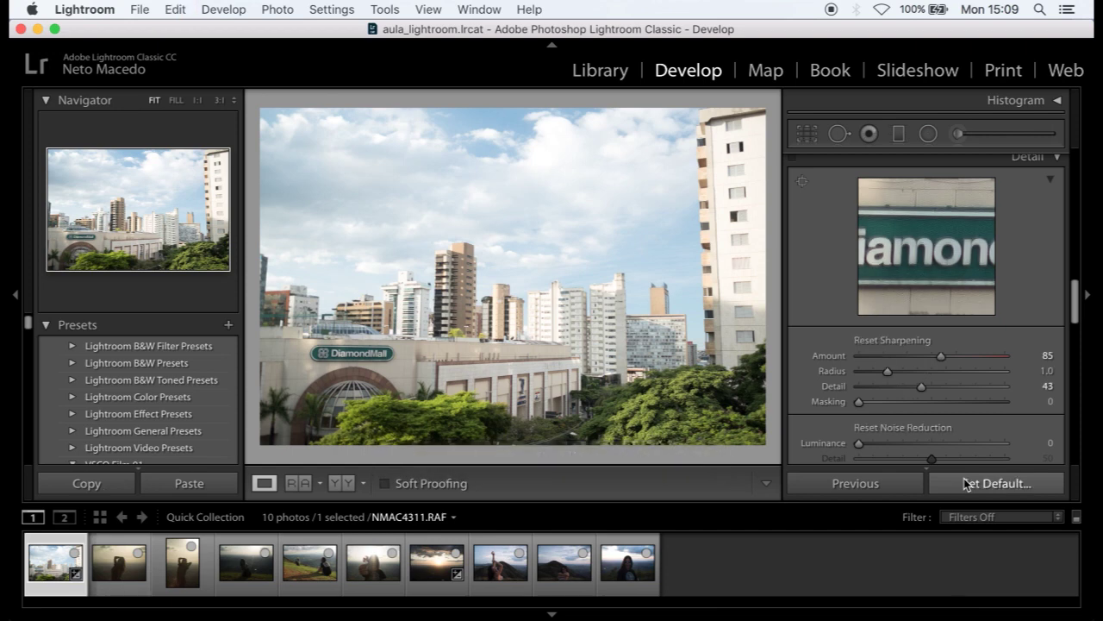
key("super+shift+z")
key("super+shift+z")
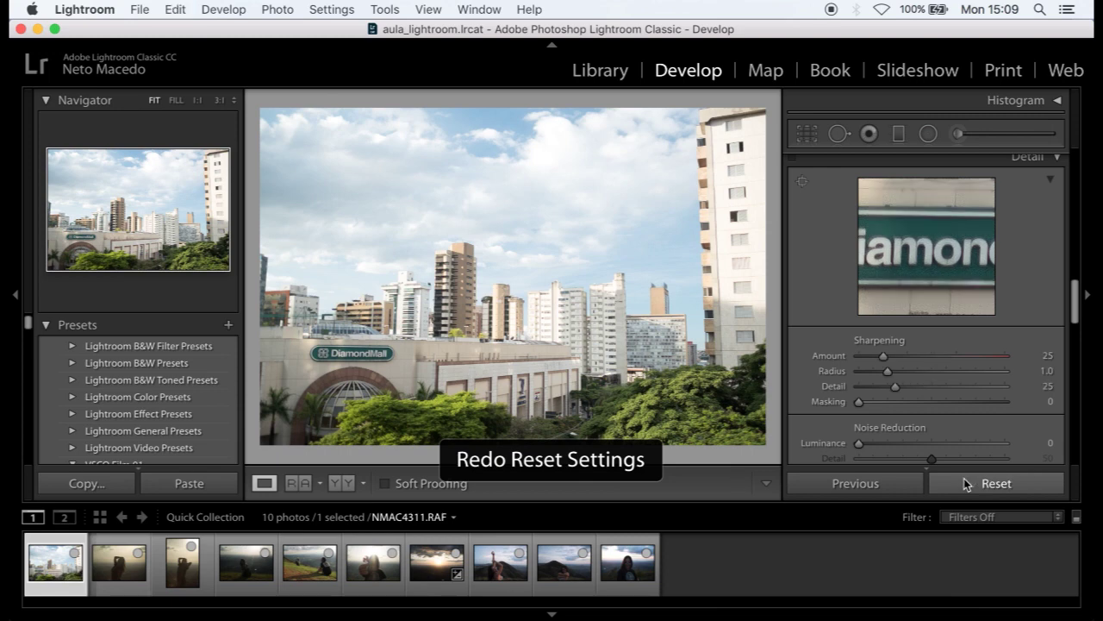
scroll(905, 389, "down", 2)
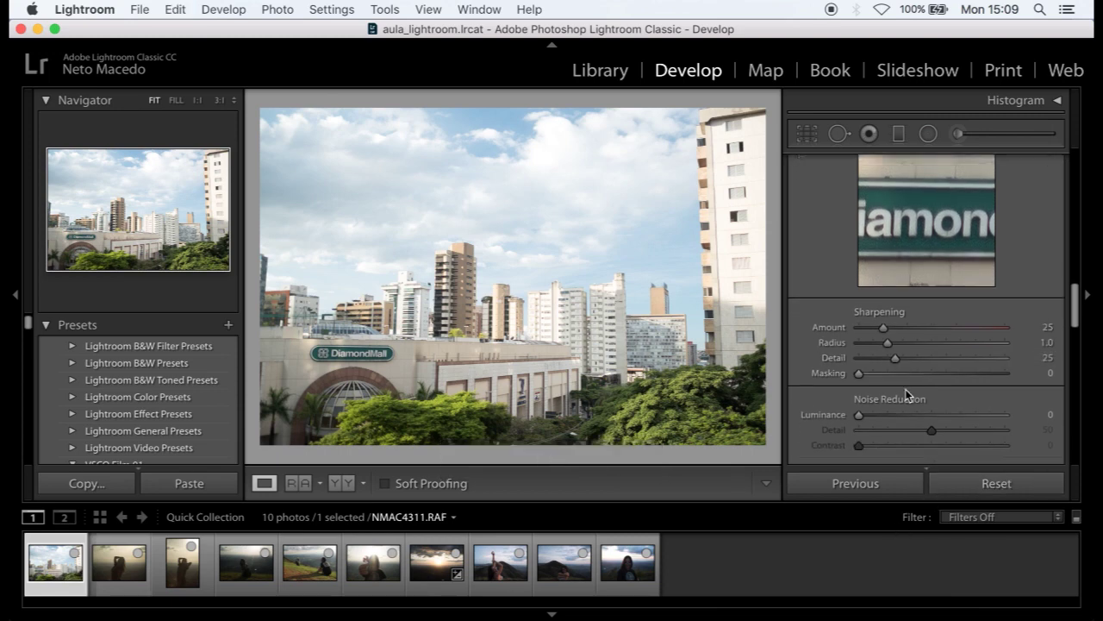
scroll(905, 392, "up", 3)
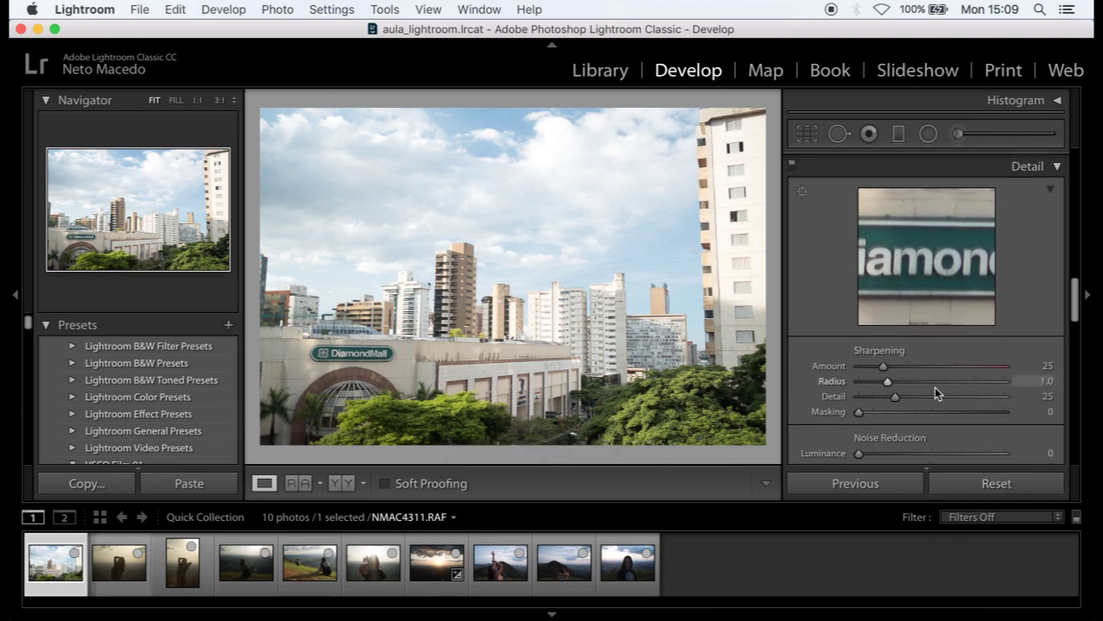
scroll(952, 332, "down", 1)
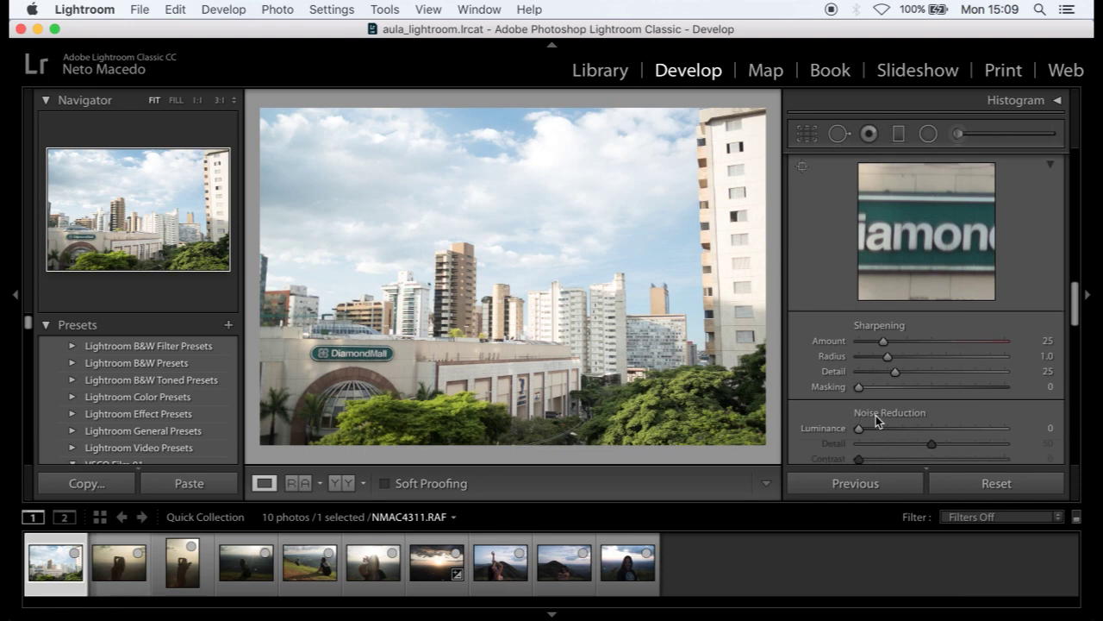
scroll(886, 388, "down", 2)
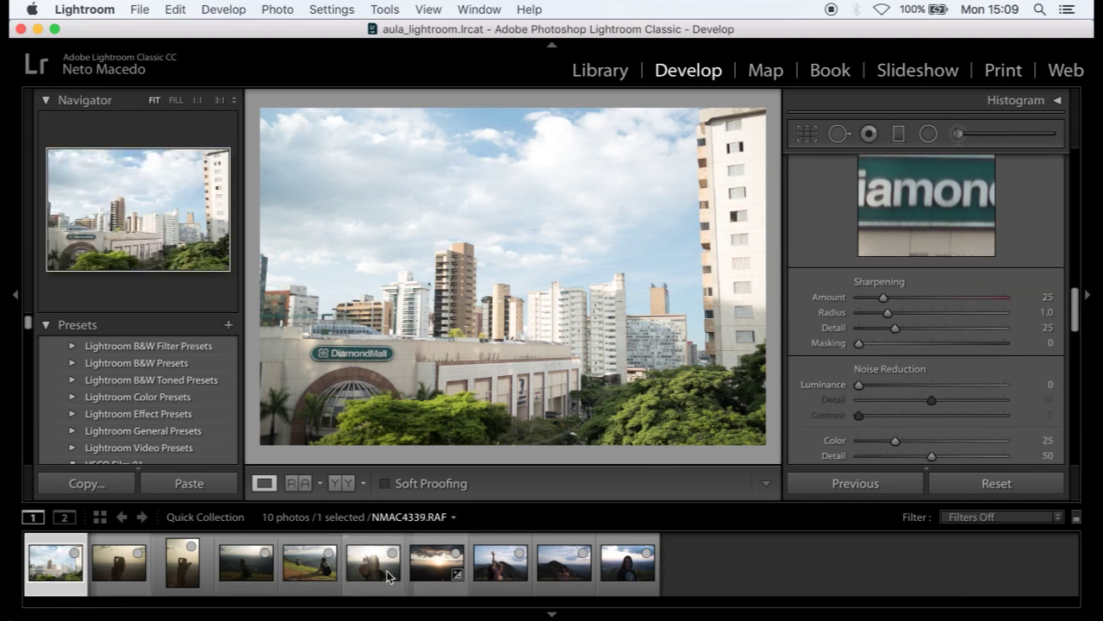
- Open the fourth filmstrip photo, raise Exposure to +4.32 and check the result at 1:1
left_click(244, 578)
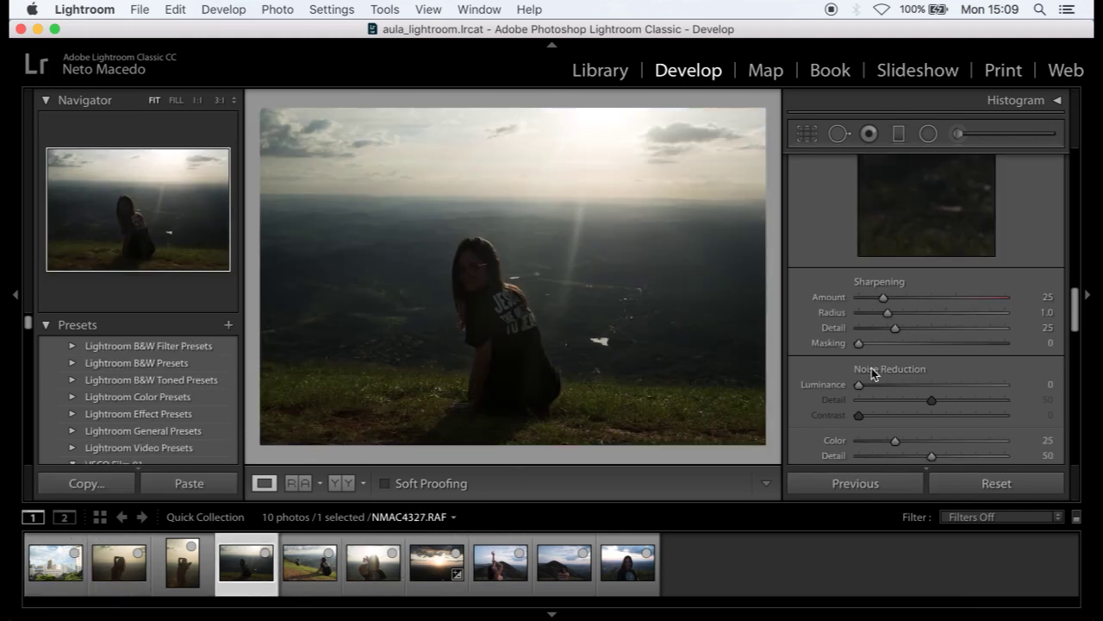
scroll(870, 371, "up", 5)
scroll(871, 368, "up", 10)
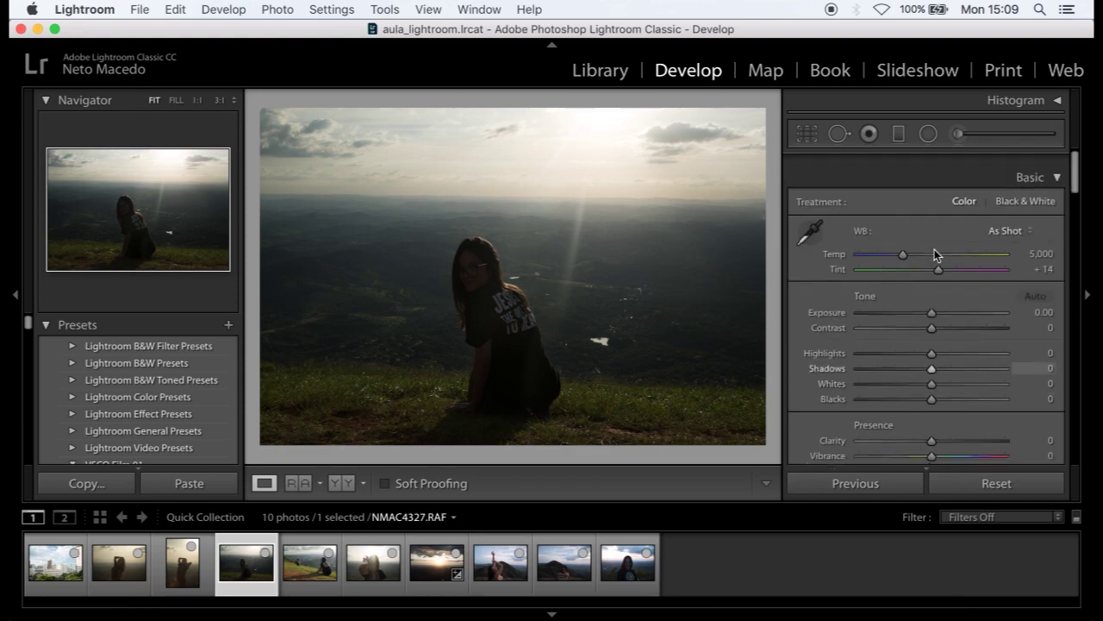
left_click_drag(971, 298, 995, 296)
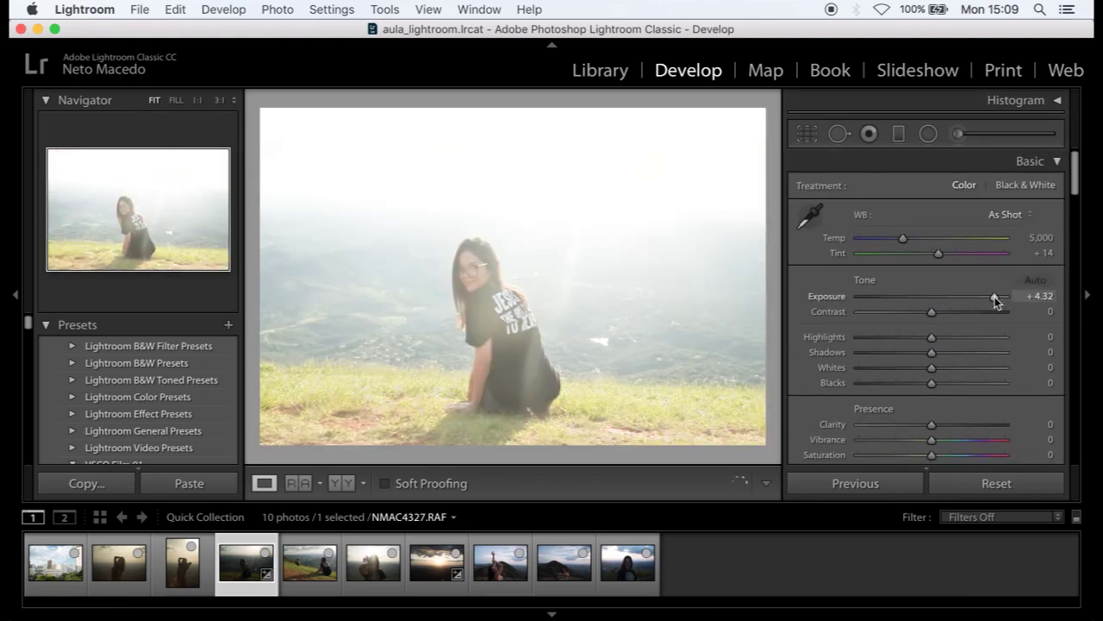
left_click(513, 354)
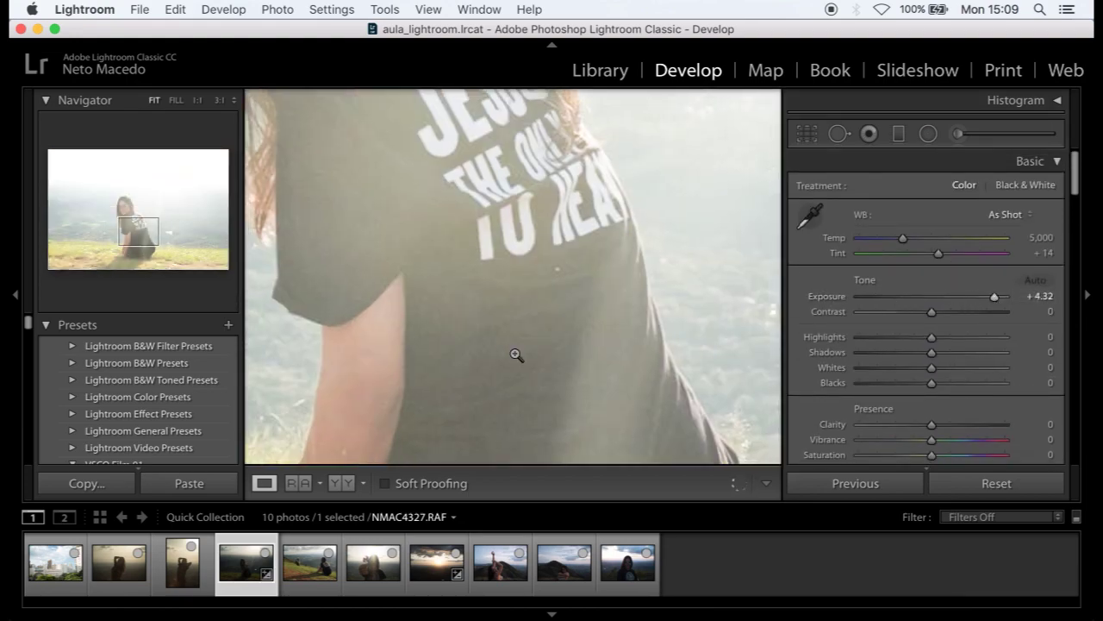
left_click(517, 357)
scroll(901, 327, "down", 5)
scroll(900, 329, "down", 10)
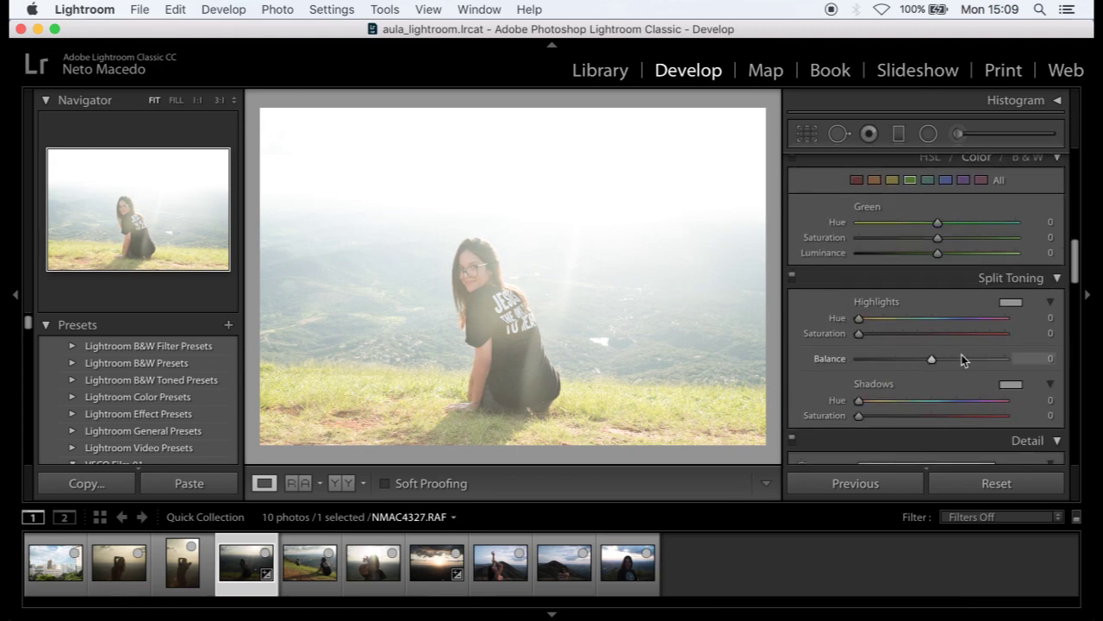
- Pan the Detail panel's zoom preview across the grass to a flat area
scroll(961, 355, "down", 2)
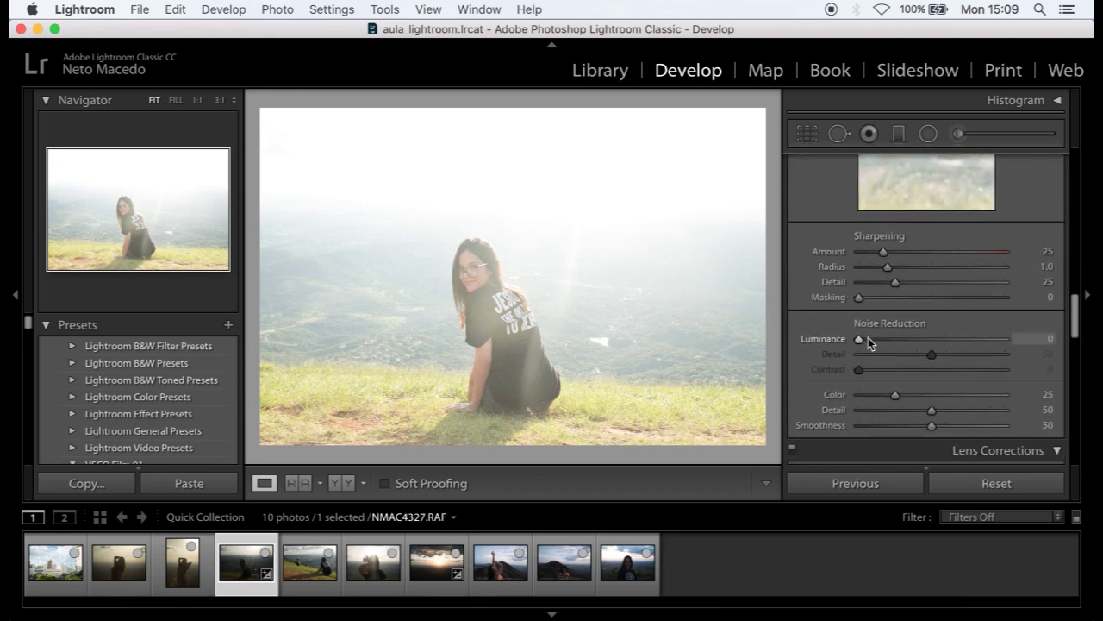
scroll(957, 276, "up", 3)
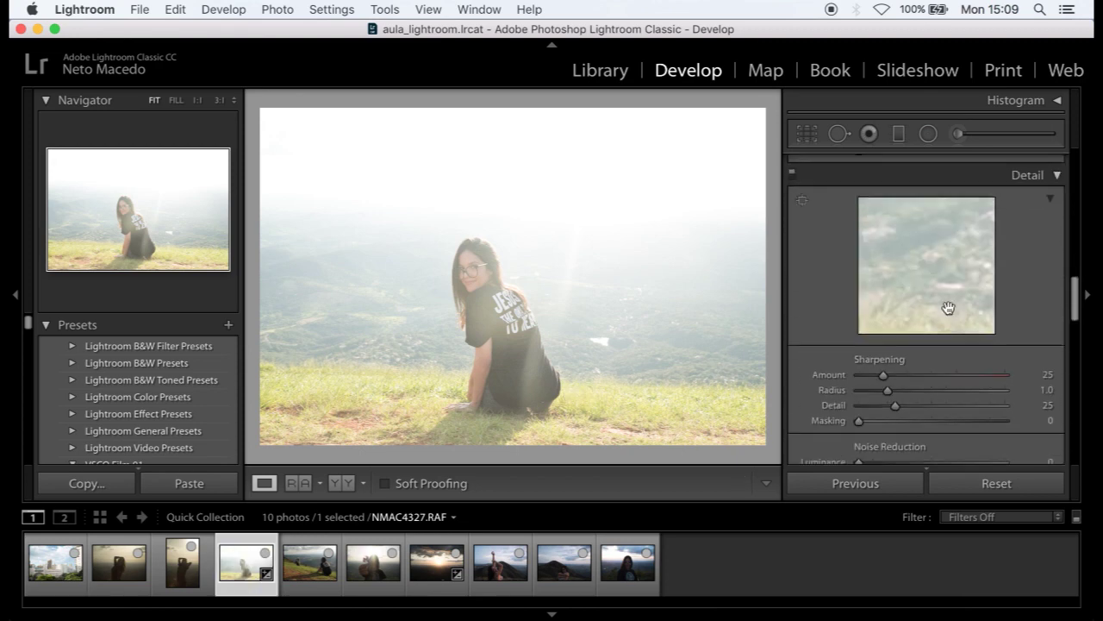
left_click_drag(923, 296, 926, 153)
left_click_drag(913, 278, 808, 300)
left_click_drag(911, 282, 1042, 310)
left_click_drag(957, 290, 818, 315)
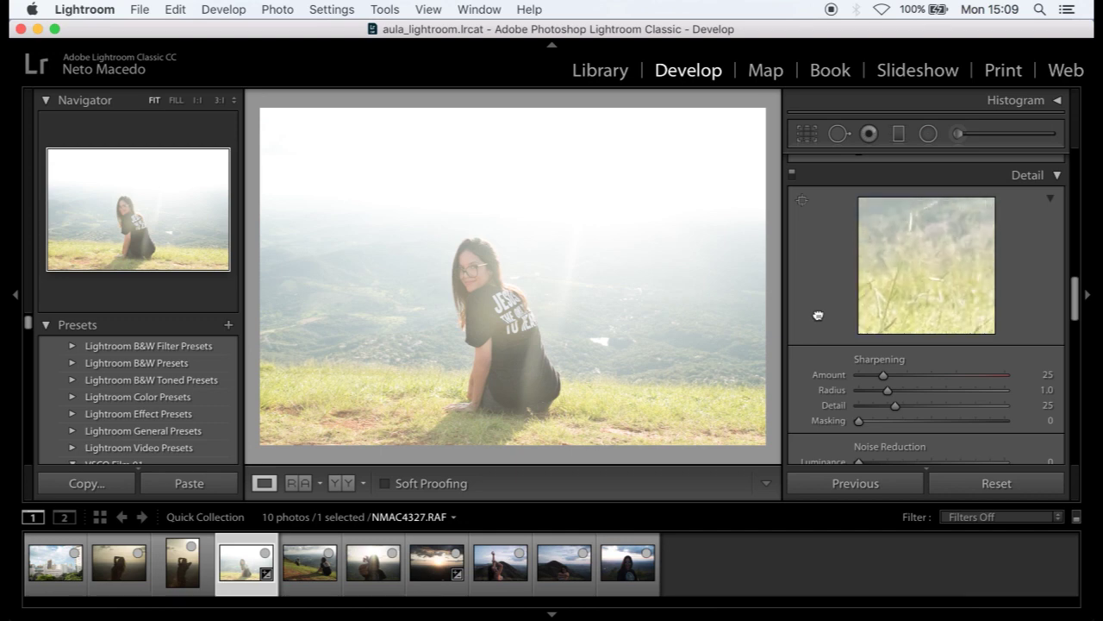
left_click(878, 294)
left_click(946, 289)
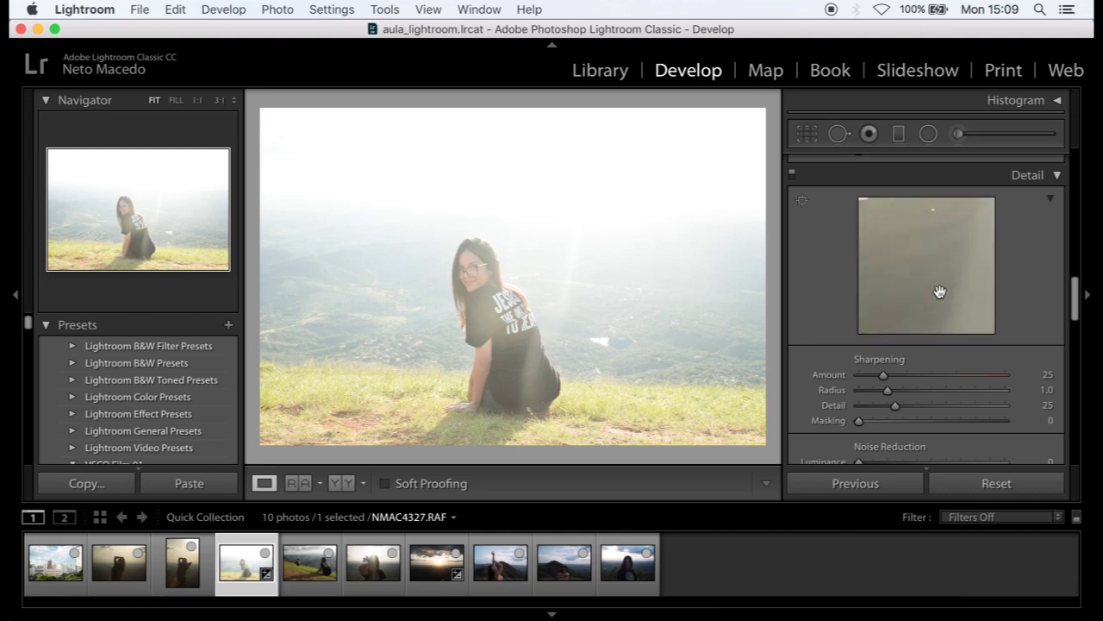
left_click_drag(931, 290, 917, 311)
scroll(885, 377, "down", 3)
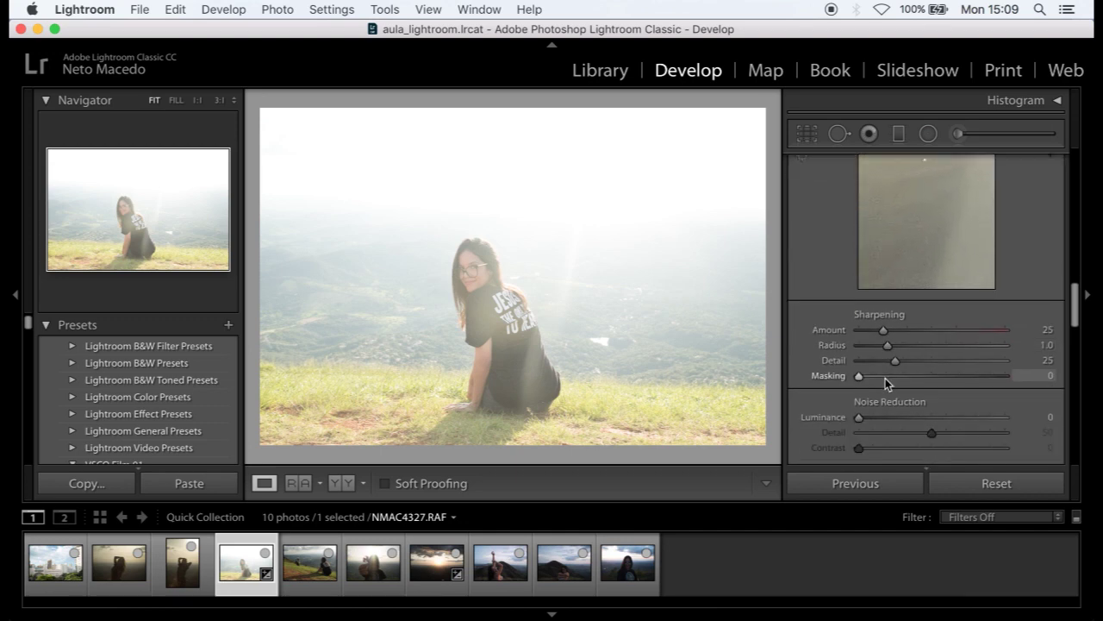
- Turn on Luminance noise reduction and raise it from 33 to 62
left_click(906, 417)
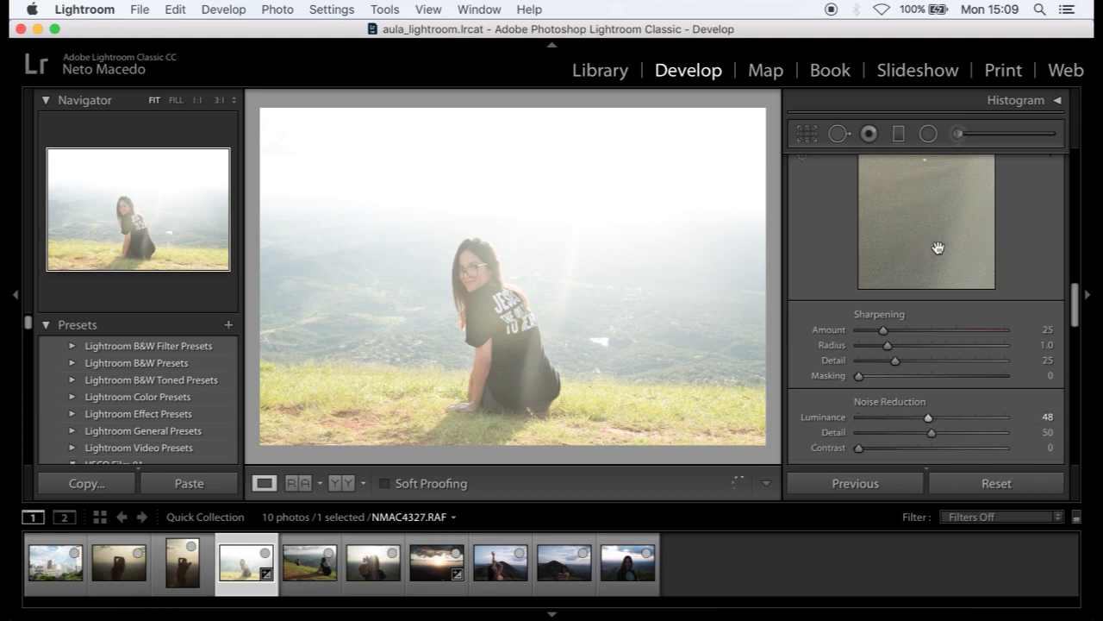
left_click(948, 417)
scroll(940, 360, "up", 2)
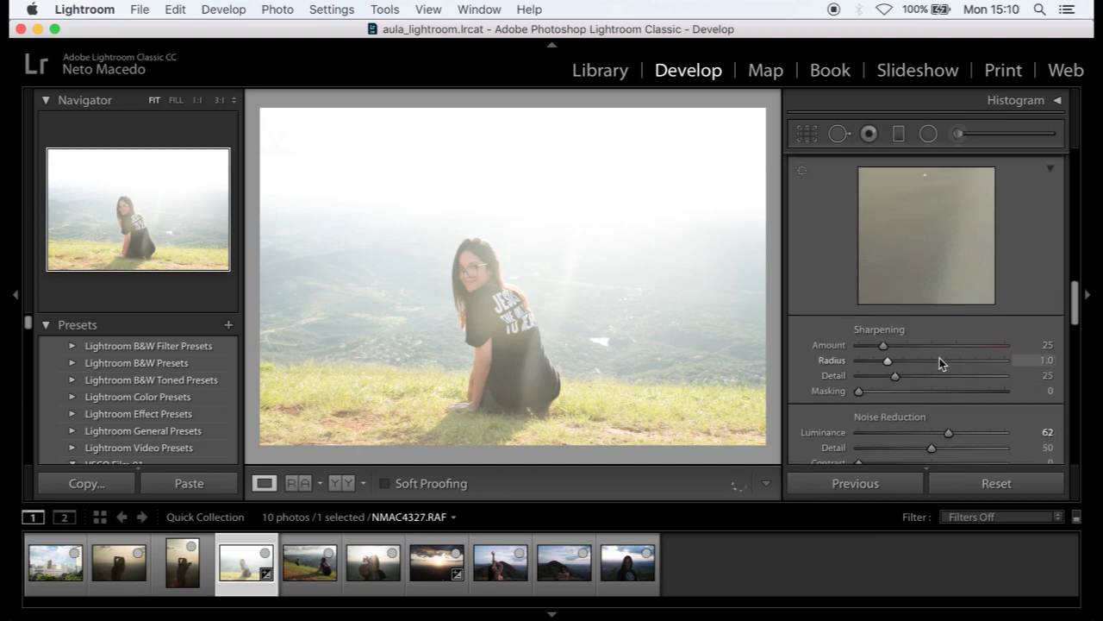
scroll(1025, 237, "down", 3)
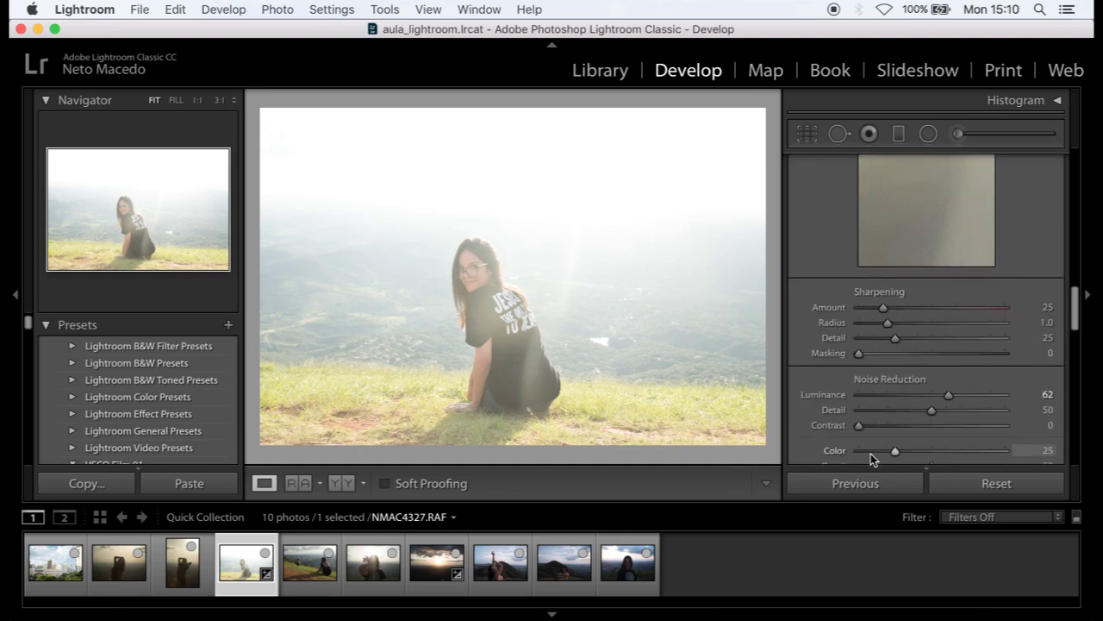
scroll(879, 428, "down", 2)
scroll(916, 288, "up", 2)
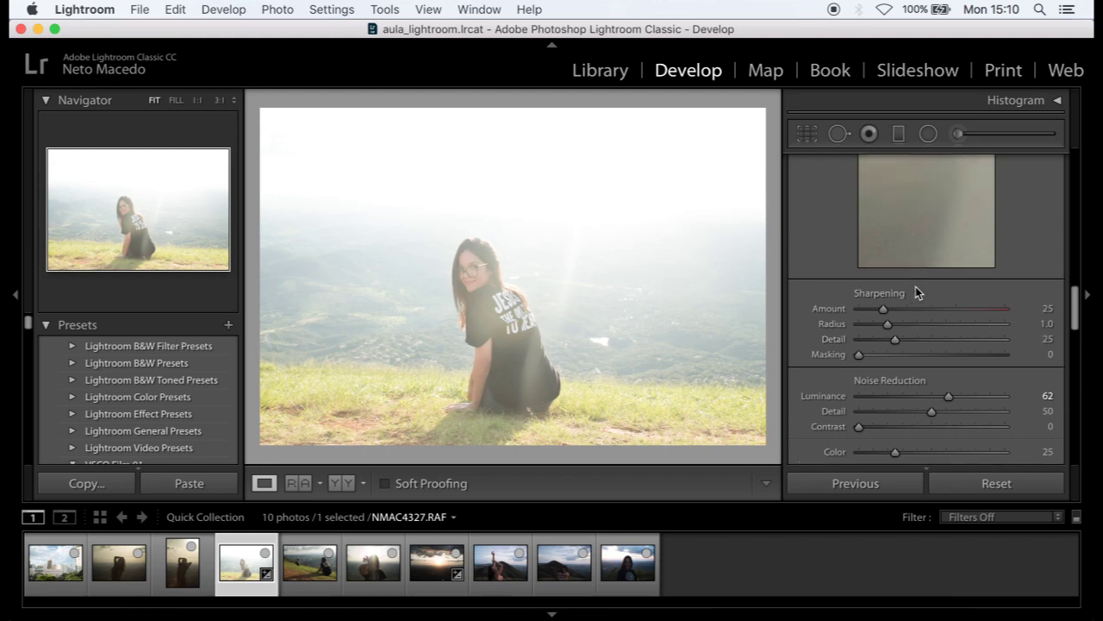
scroll(914, 313, "down", 3)
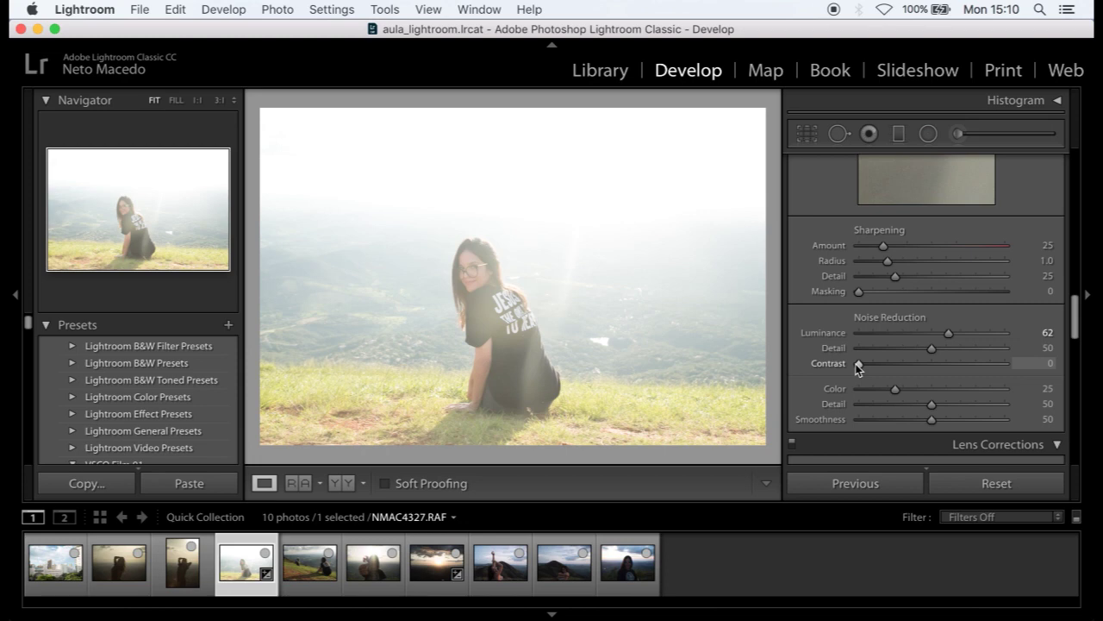
scroll(1012, 232, "up", 3)
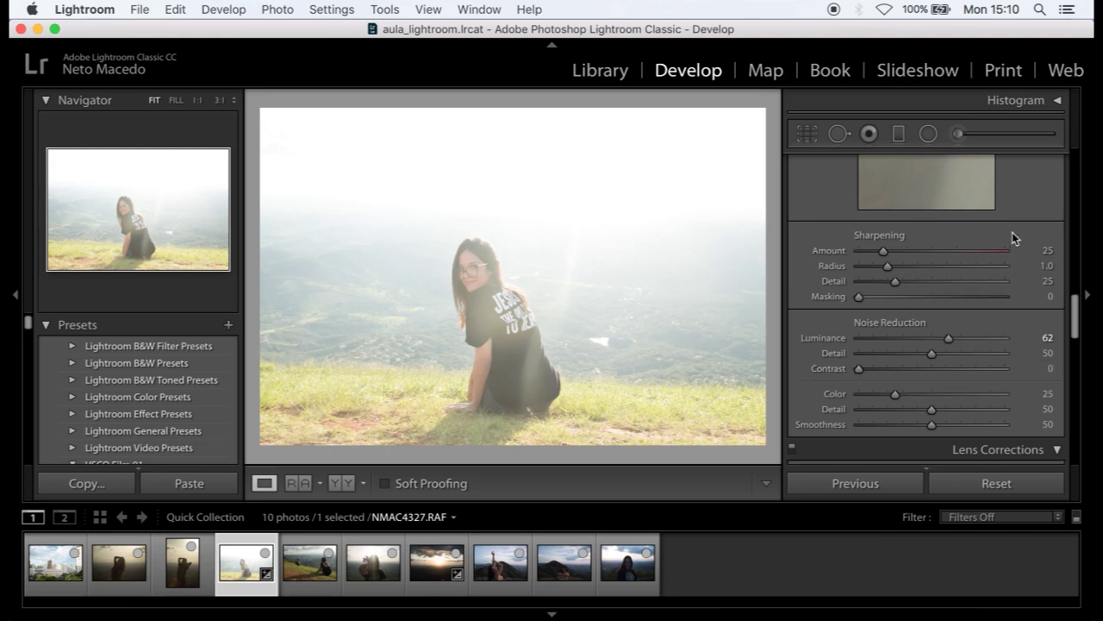
- Reset the hillside photo and switch to the city skyline photo
left_click(995, 483)
left_click(53, 583)
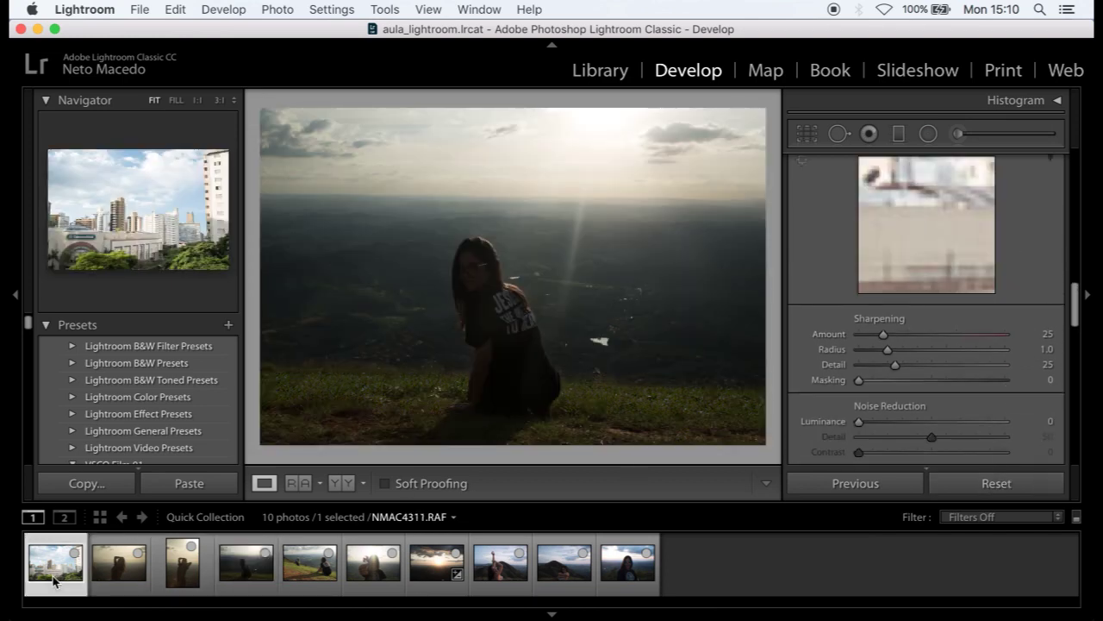
scroll(976, 334, "down", 4)
scroll(975, 331, "down", 6)
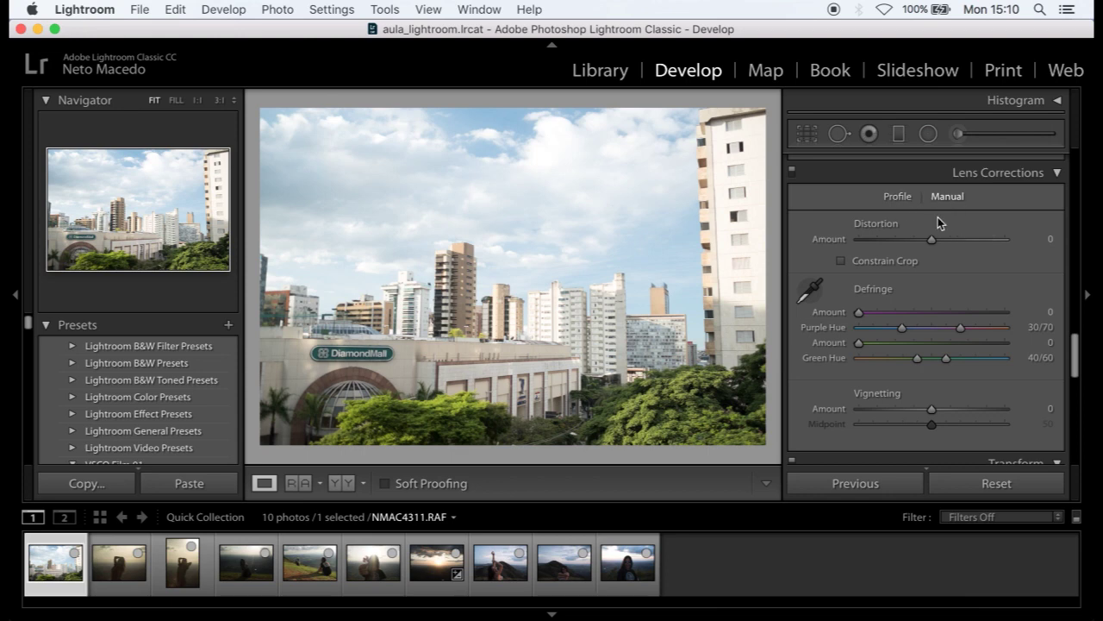
- Try strong negative Distortion amounts under Lens Corrections Manual, then return Distortion to 0
left_click_drag(931, 237, 931, 237)
scroll(918, 290, "down", 3)
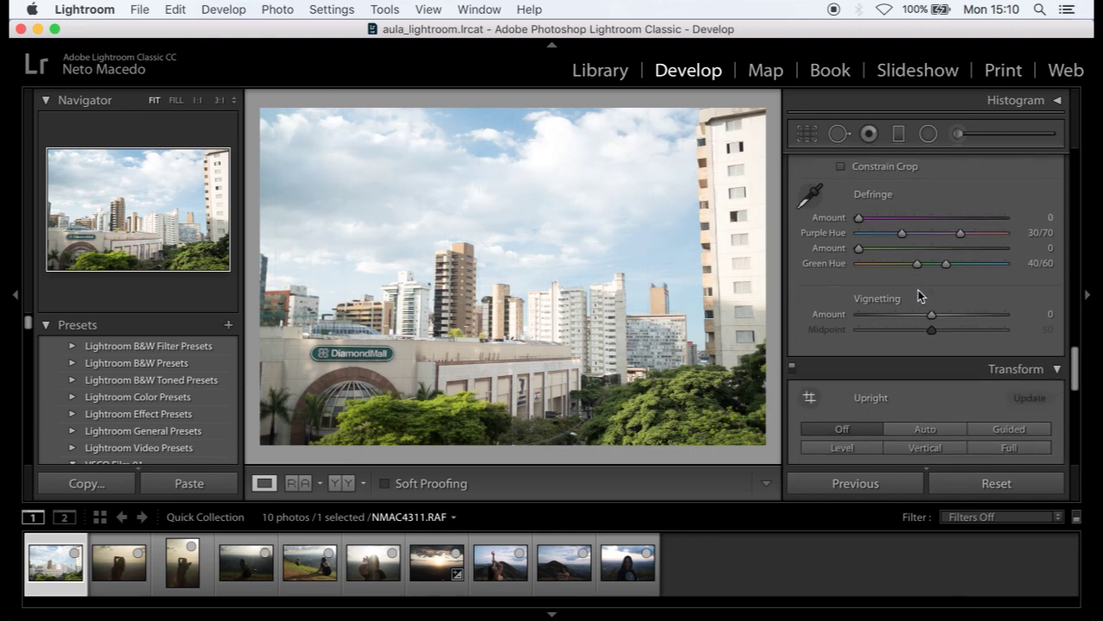
scroll(918, 289, "up", 3)
mouse_move(931, 244)
left_mouse_down()
mouse_move(893, 250)
mouse_move(972, 242)
mouse_move(924, 244)
left_mouse_up()
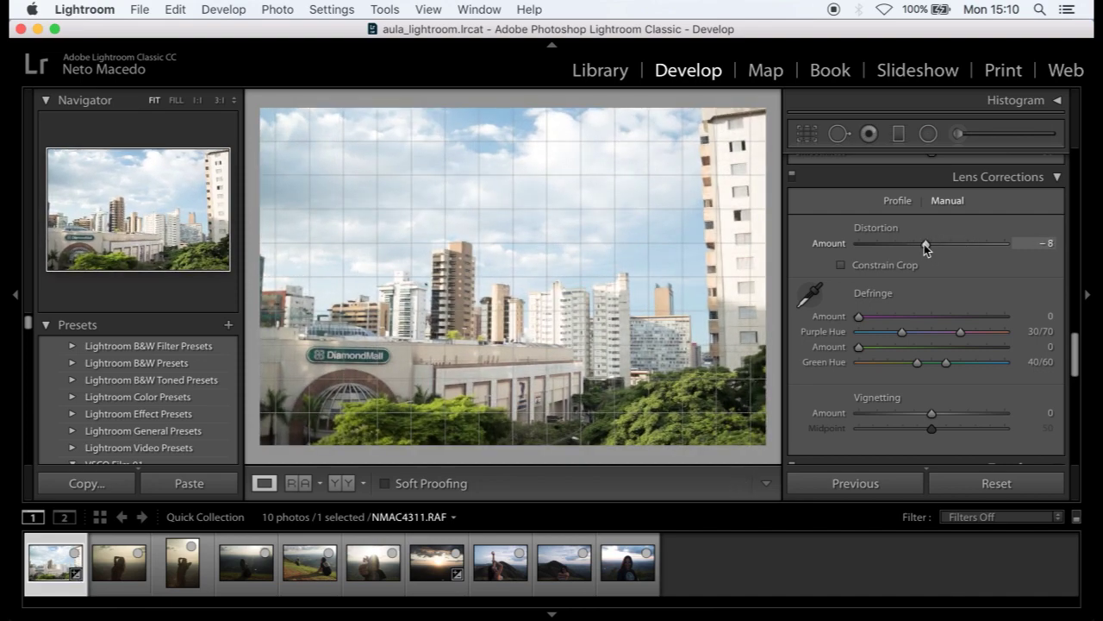
left_click_drag(927, 237, 897, 247)
left_click(904, 262)
left_click(997, 482)
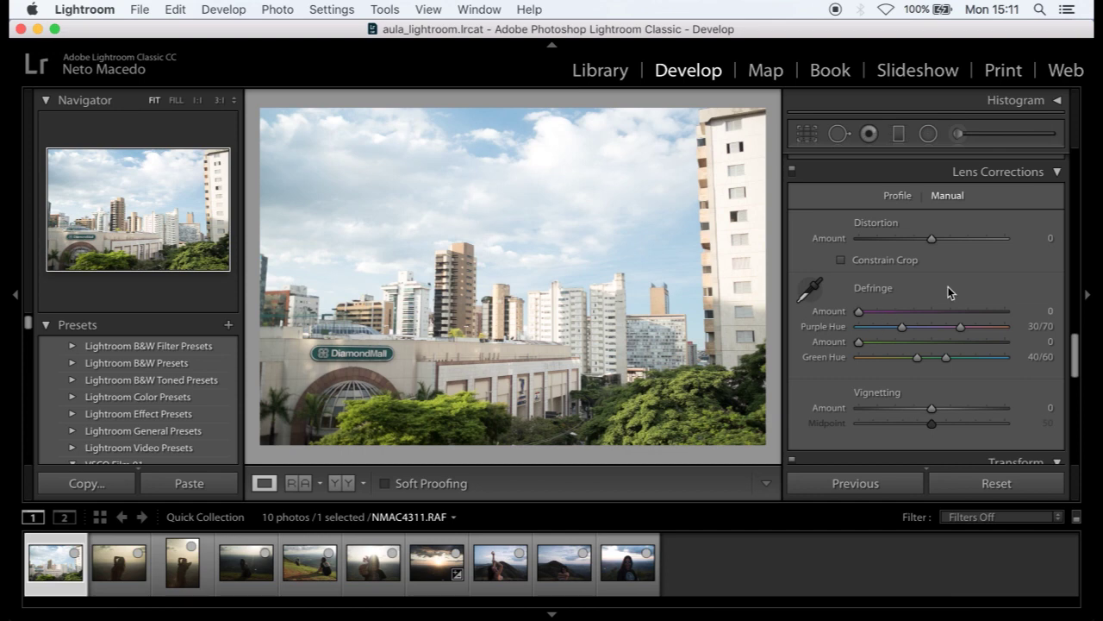
scroll(925, 375, "down", 1)
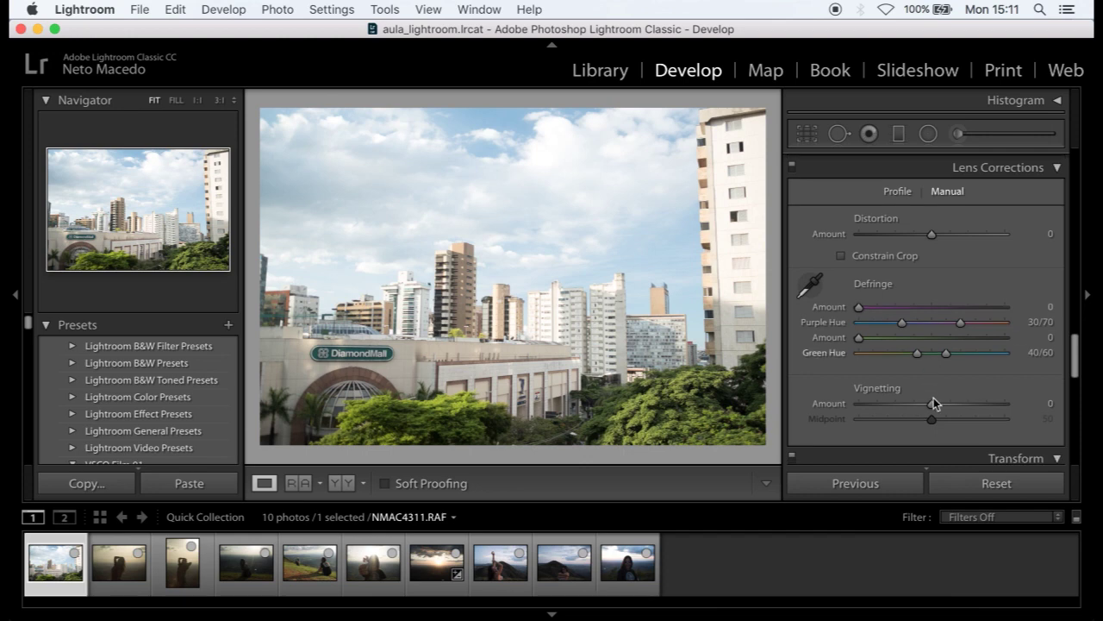
- Open NMAC4361.RAF, vary its lens vignetting Amount, then reset the adjustments
left_click(439, 582)
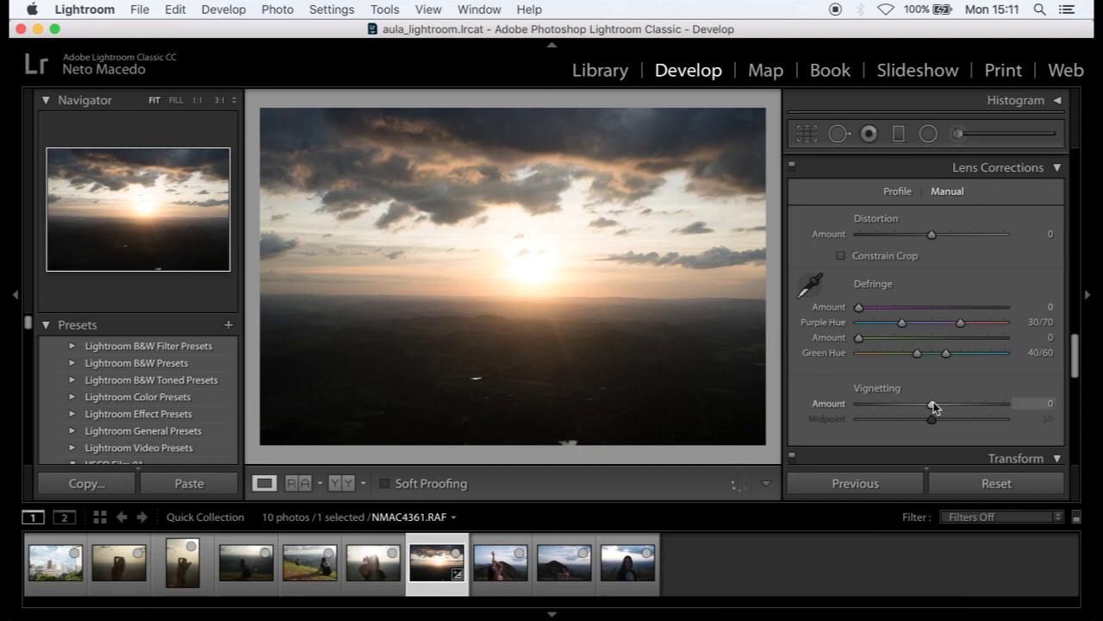
mouse_move(933, 407)
left_mouse_down()
mouse_move(904, 406)
mouse_move(992, 408)
mouse_move(850, 416)
mouse_move(965, 405)
mouse_move(882, 424)
mouse_move(959, 423)
mouse_move(923, 421)
left_mouse_up()
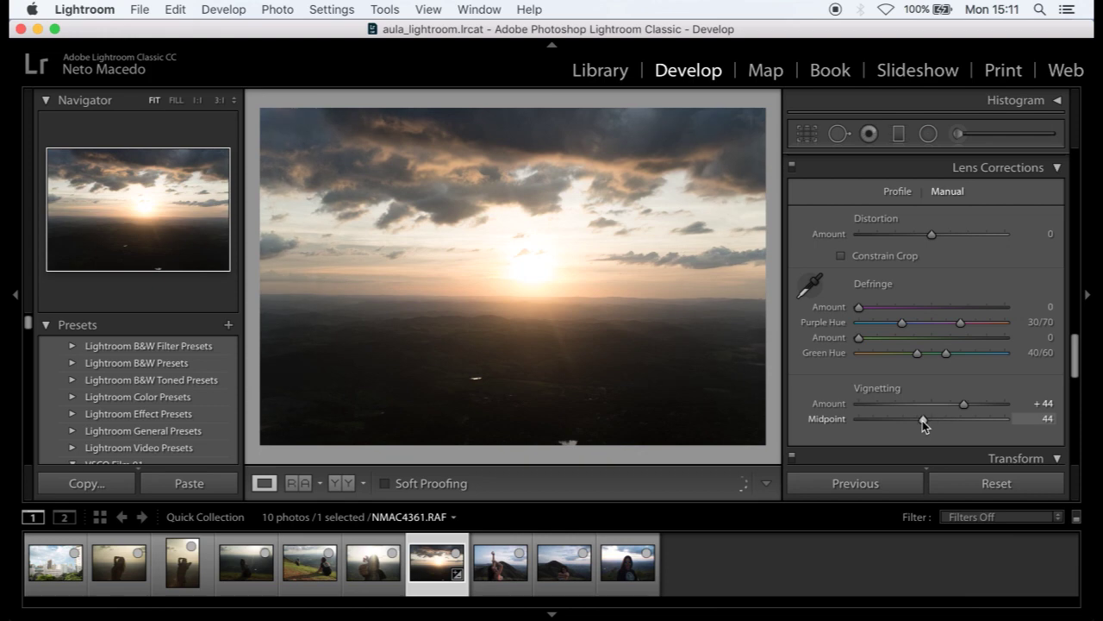
left_click(974, 483)
scroll(931, 330, "down", 5)
scroll(931, 327, "down", 4)
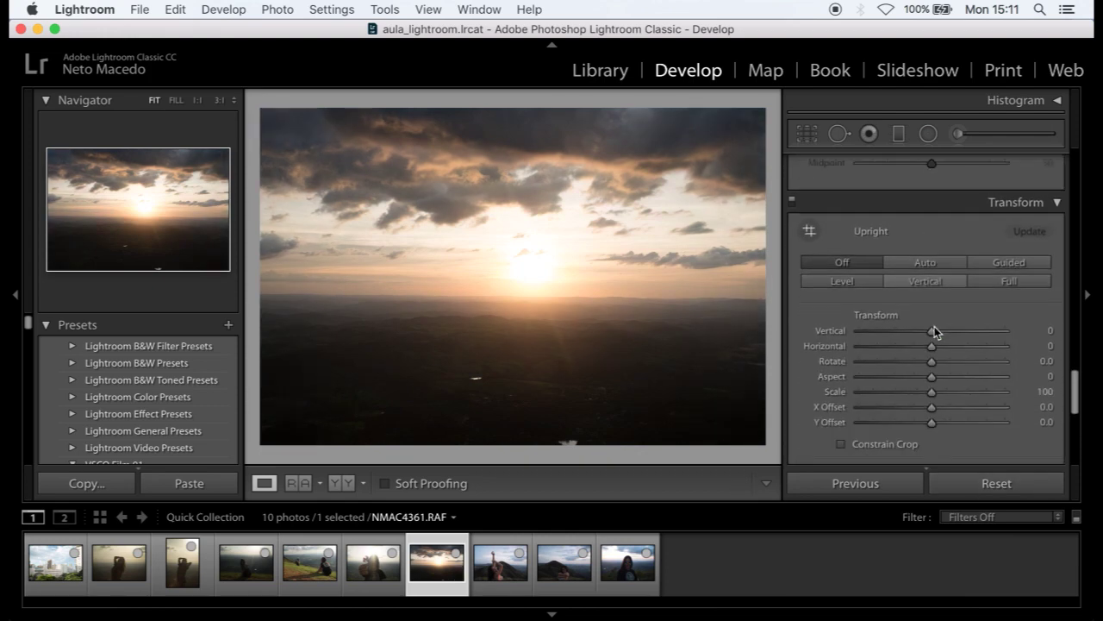
left_click(936, 299)
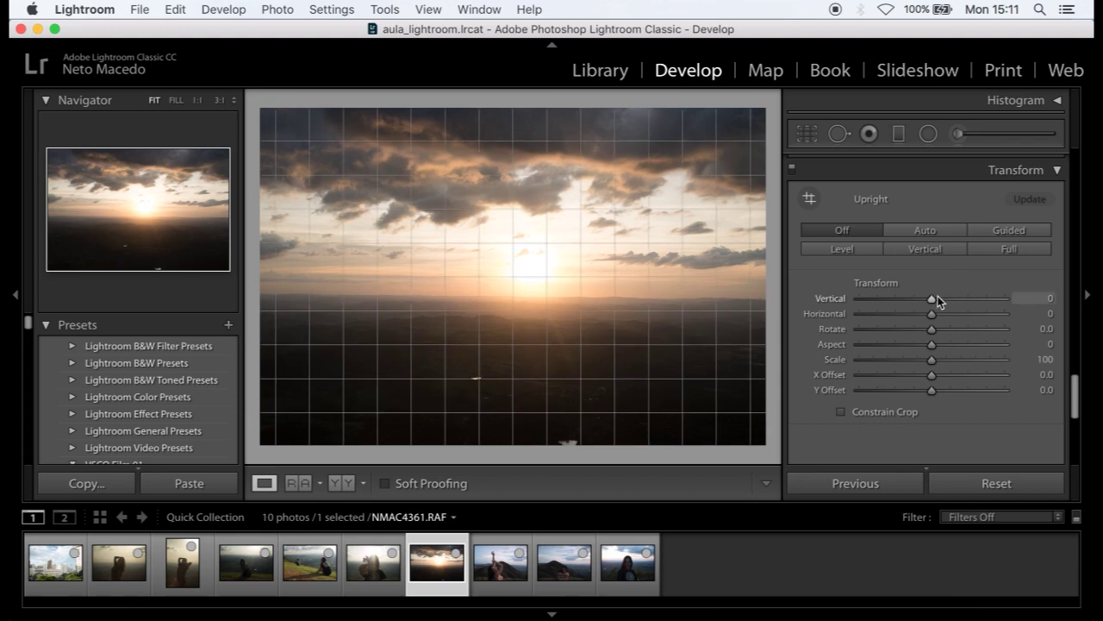
left_click_drag(936, 298, 965, 365)
scroll(964, 365, "up", 1)
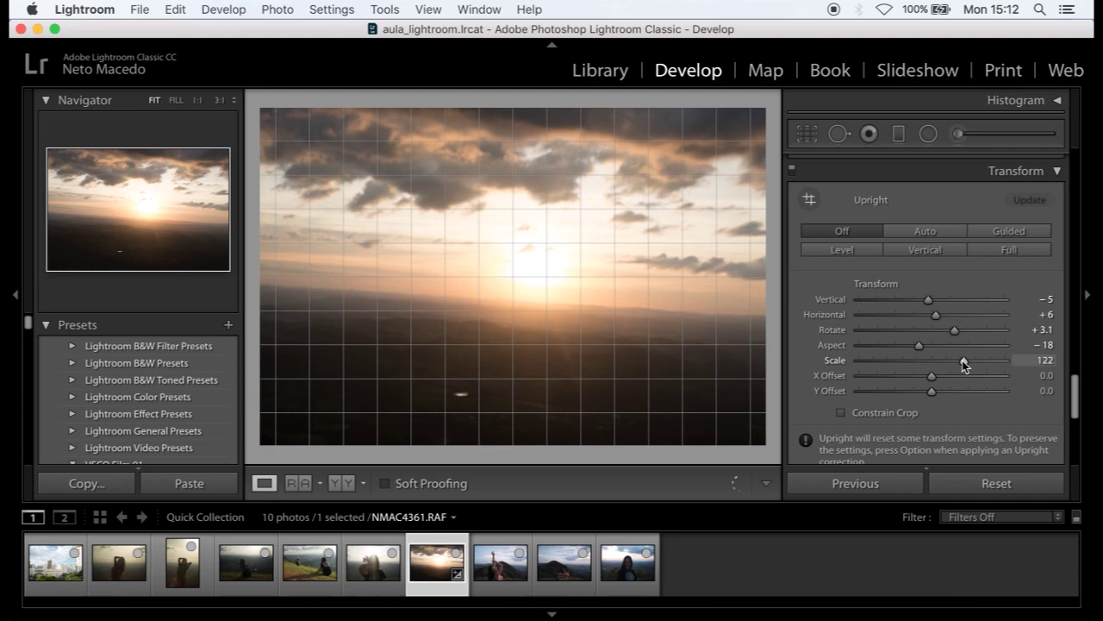
left_click_drag(965, 366, 954, 390)
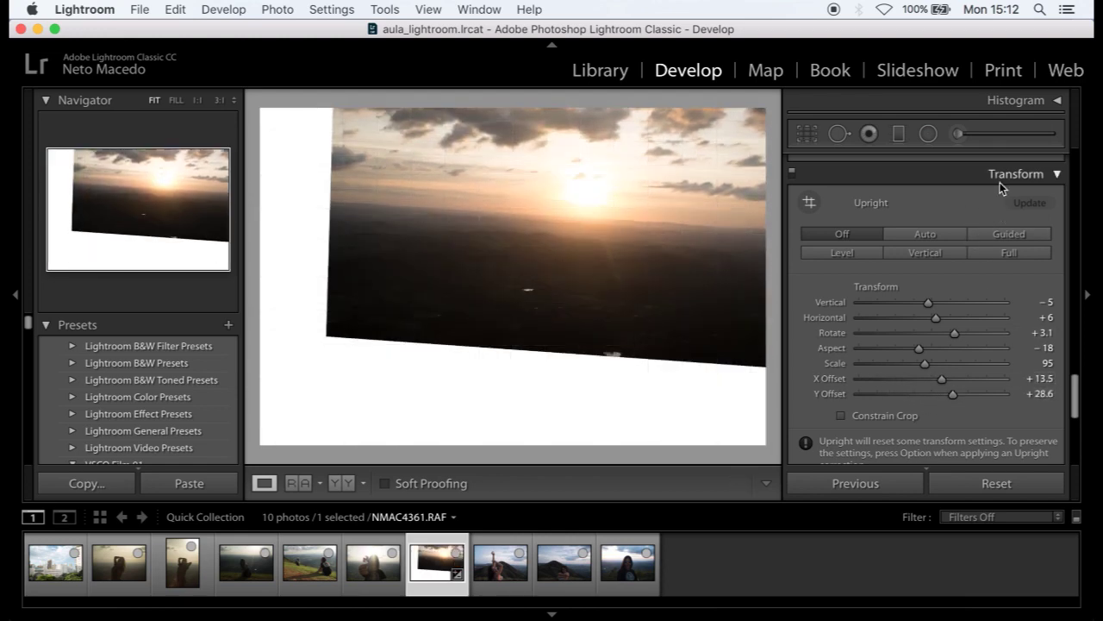
left_click(966, 481)
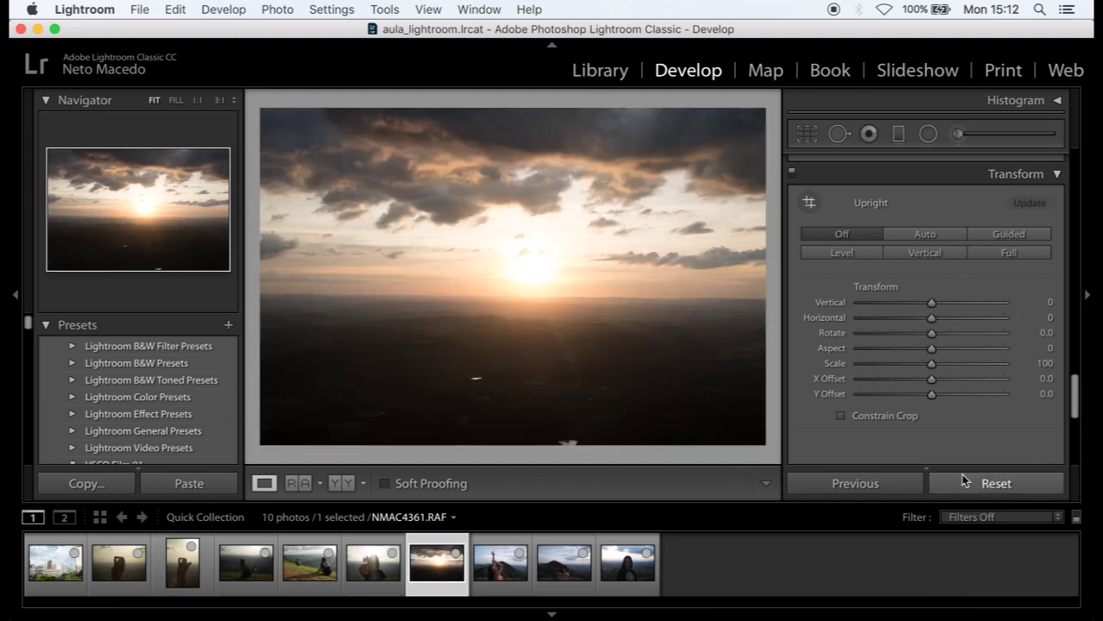
- Select the city photo and darken its corners with a Post-Crop Vignetting Amount
left_click(55, 562)
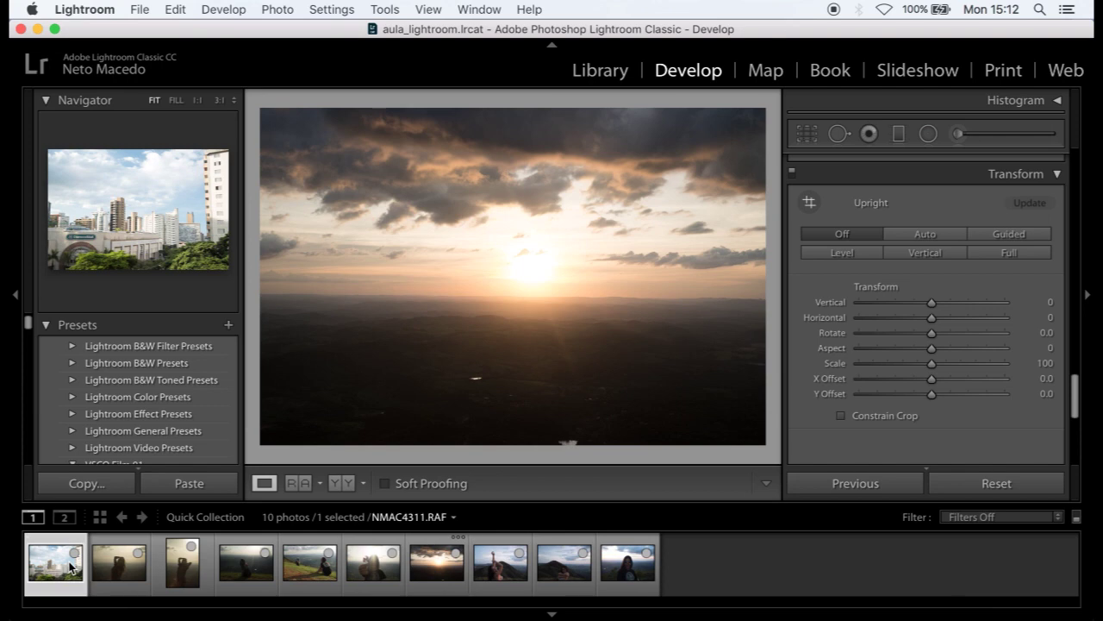
scroll(939, 388, "down", 10)
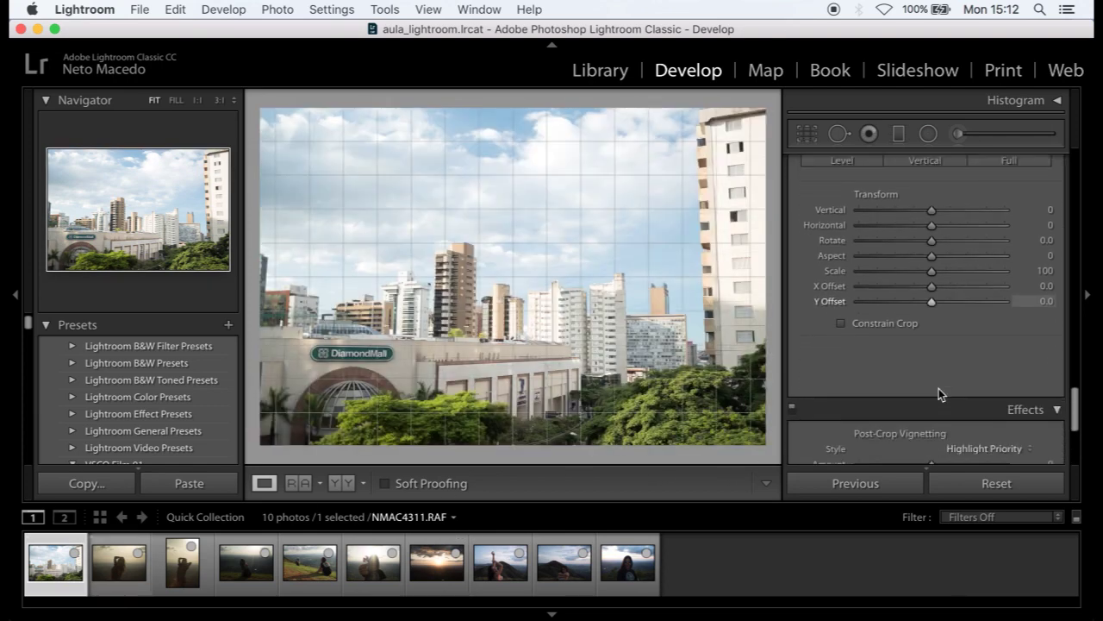
scroll(983, 272, "down", 2)
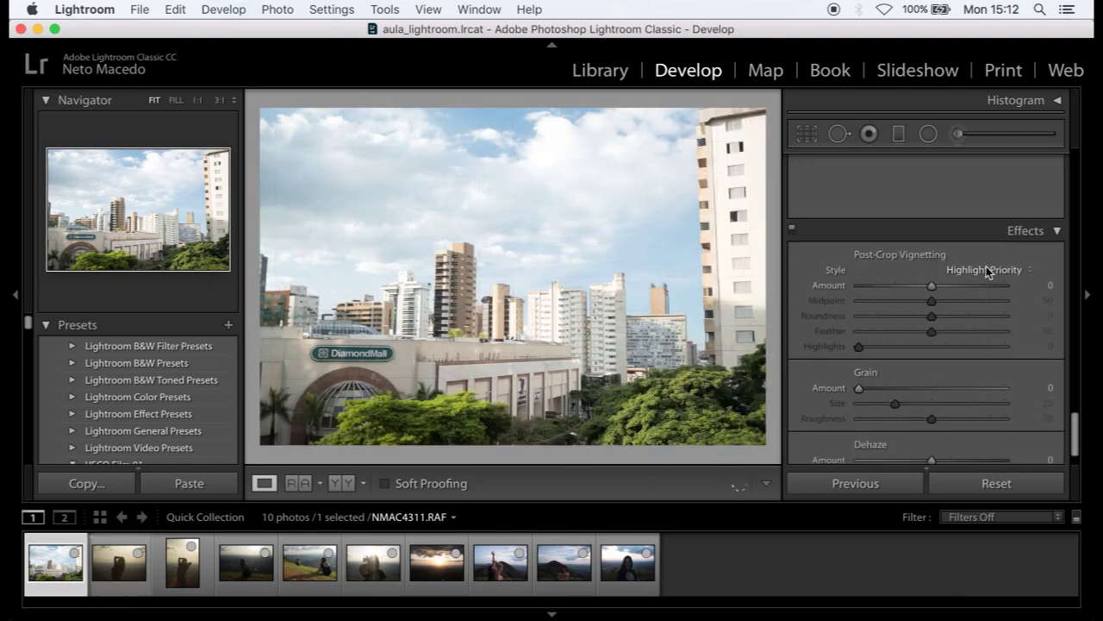
mouse_move(930, 253)
left_mouse_down()
mouse_move(952, 254)
mouse_move(887, 257)
mouse_move(944, 255)
mouse_move(929, 255)
left_mouse_up()
- Check heavy grain at 1:1, clear grain and vignette, then return to the sunset photo
scroll(922, 310, "down", 1)
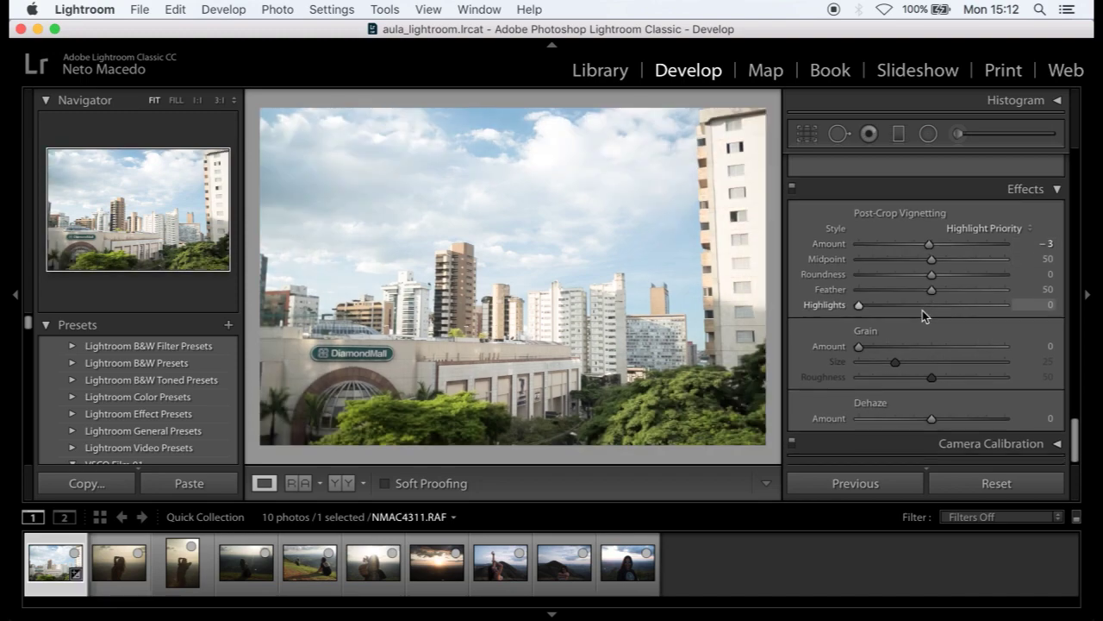
left_click(680, 394)
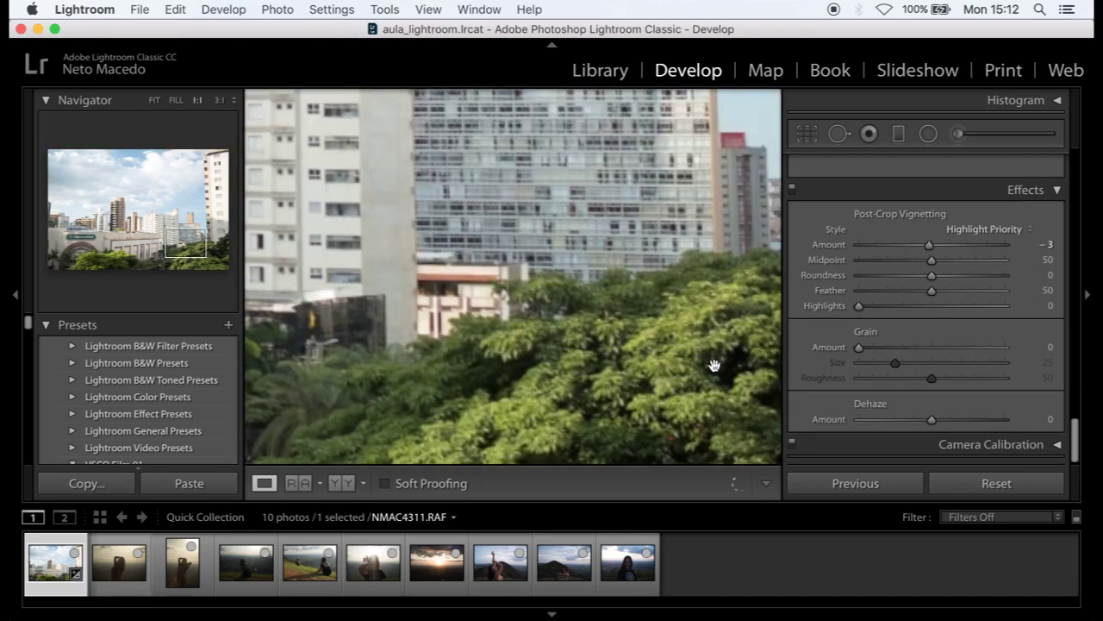
left_click_drag(714, 365, 681, 333)
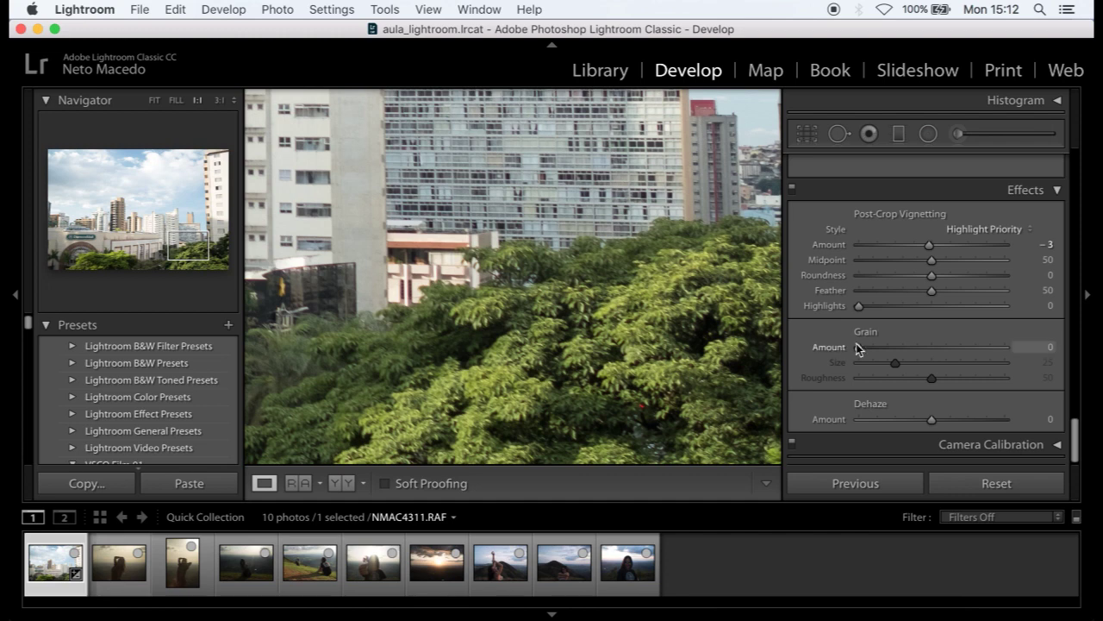
left_click_drag(862, 350, 990, 352)
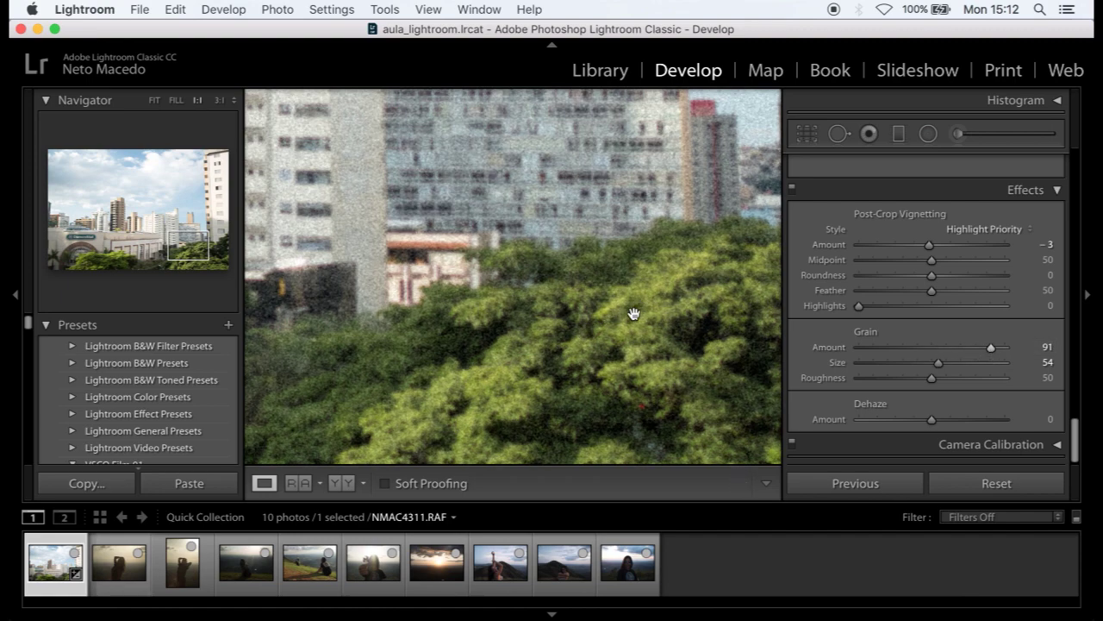
left_click(960, 484)
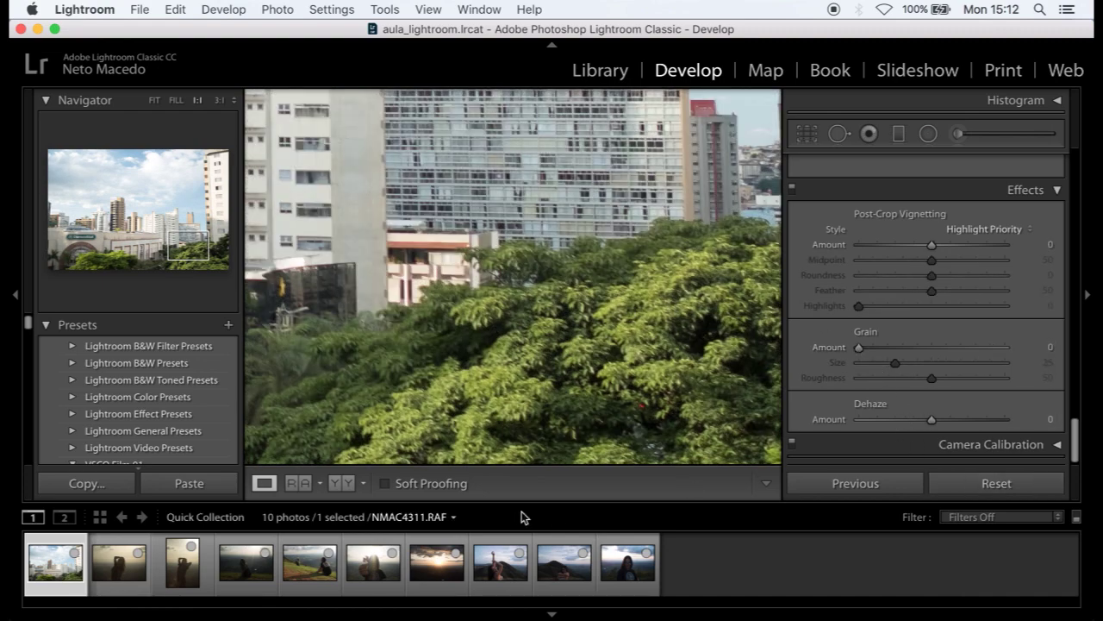
left_click(459, 564)
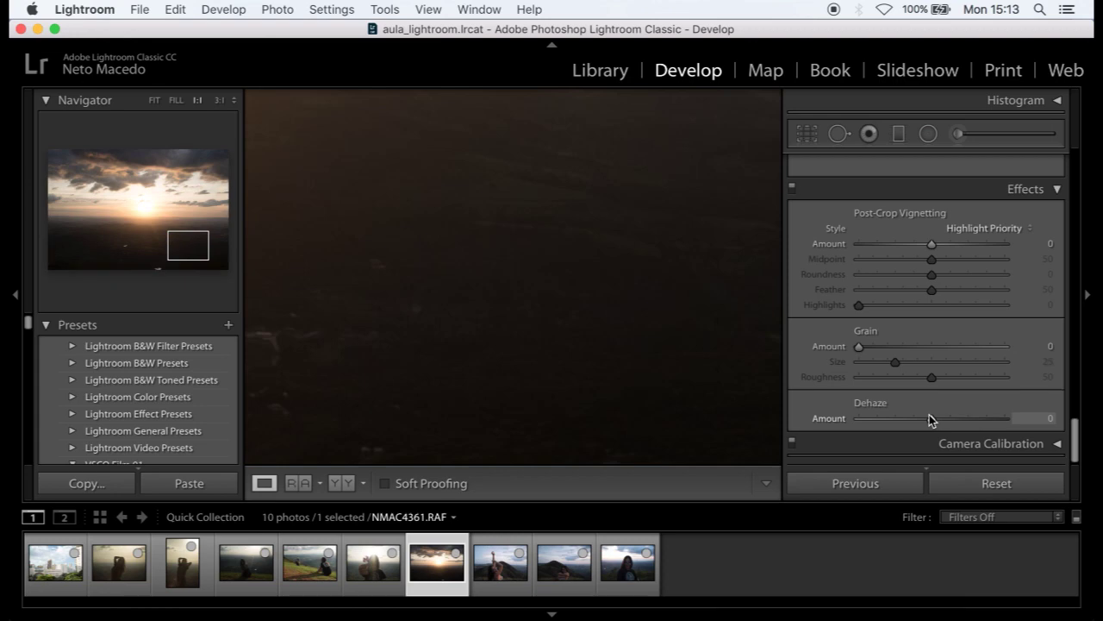
- Fit the sunset photo in view, set Dehaze to +15, and expand Camera Calibration
left_click(645, 294)
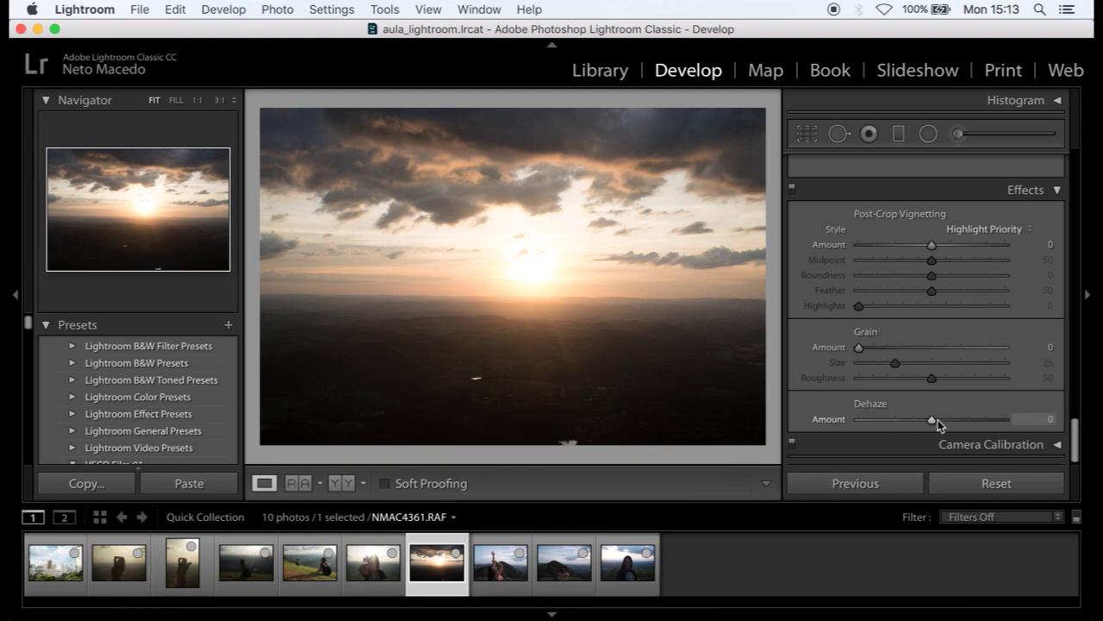
mouse_move(933, 421)
left_mouse_down()
mouse_move(987, 418)
mouse_move(877, 427)
mouse_move(970, 424)
mouse_move(943, 422)
left_mouse_up()
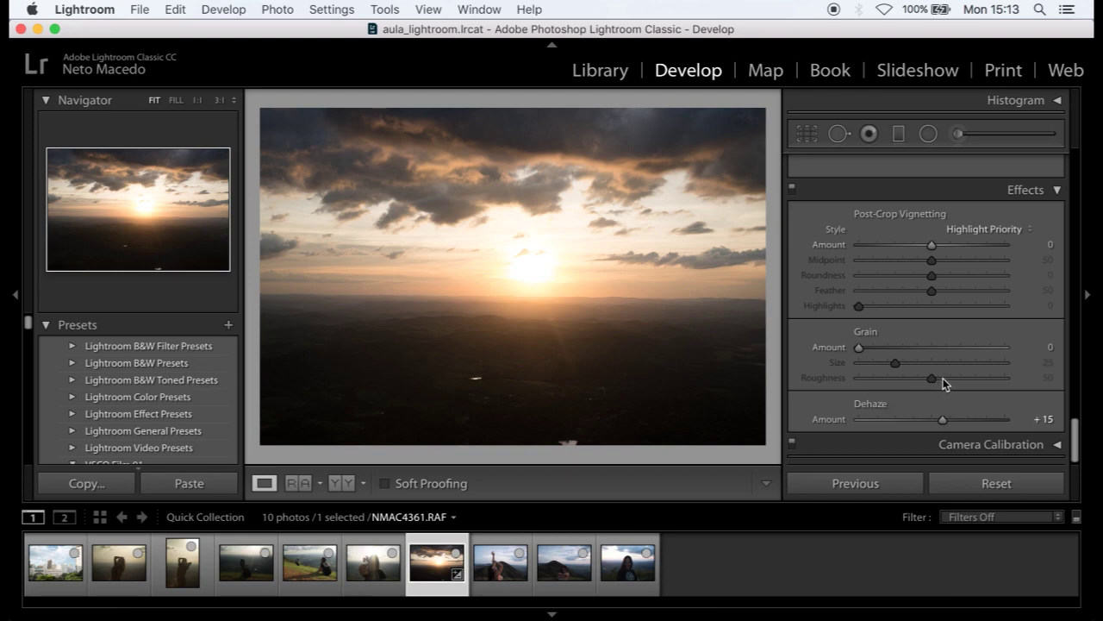
left_click(1004, 445)
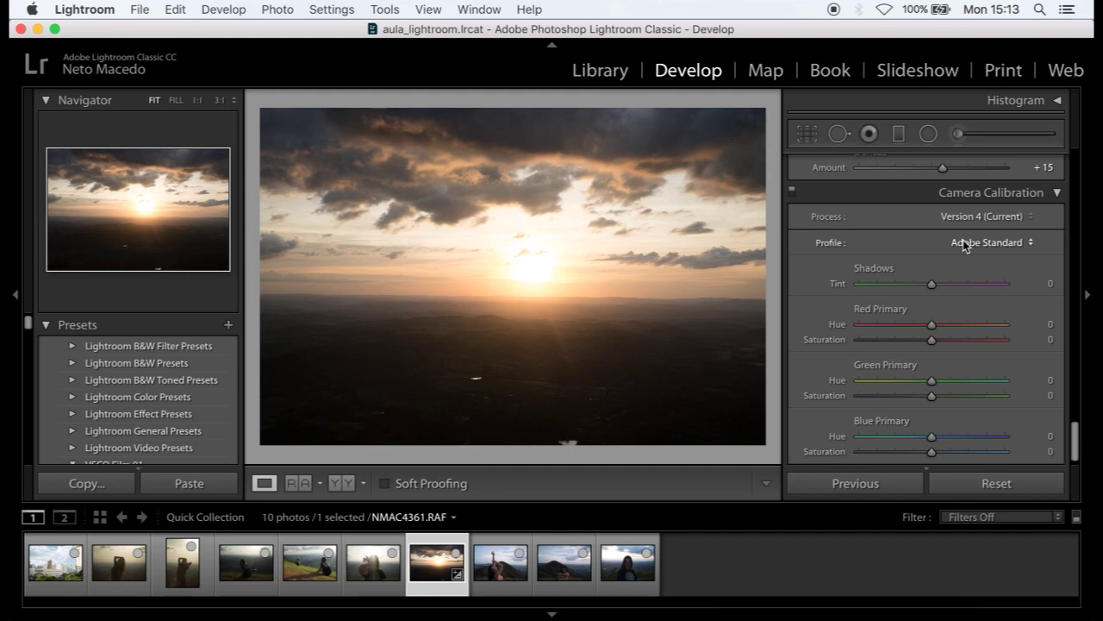
- Shift the sunset photo's Red Primary Hue, settling at +6
mouse_move(929, 324)
left_mouse_down()
mouse_move(904, 323)
mouse_move(963, 322)
mouse_move(915, 327)
left_mouse_up()
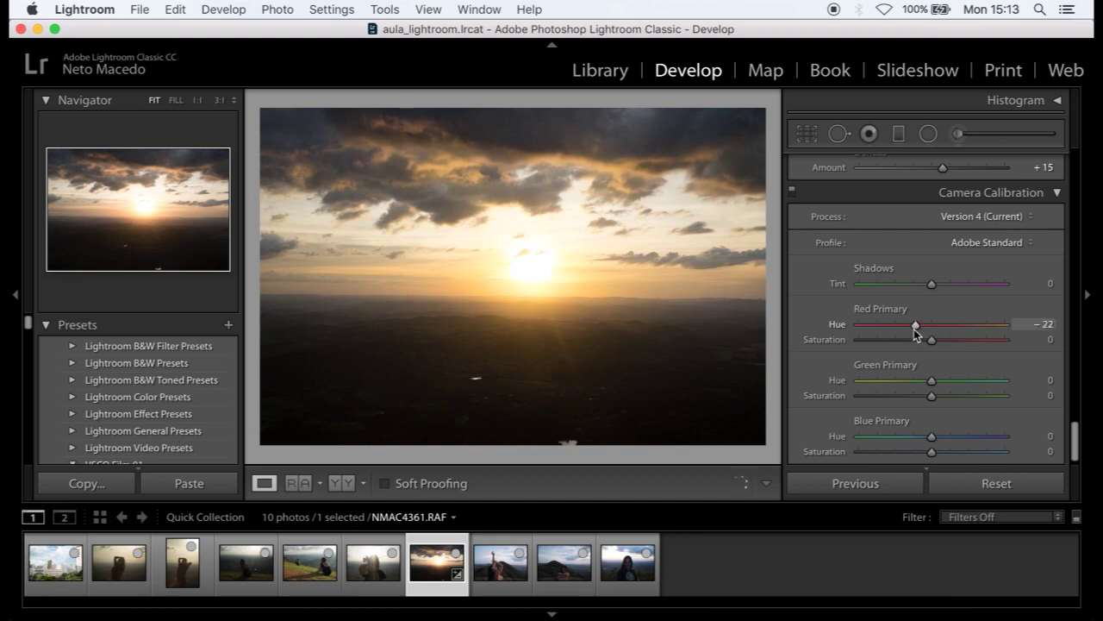
left_click_drag(915, 327, 936, 326)
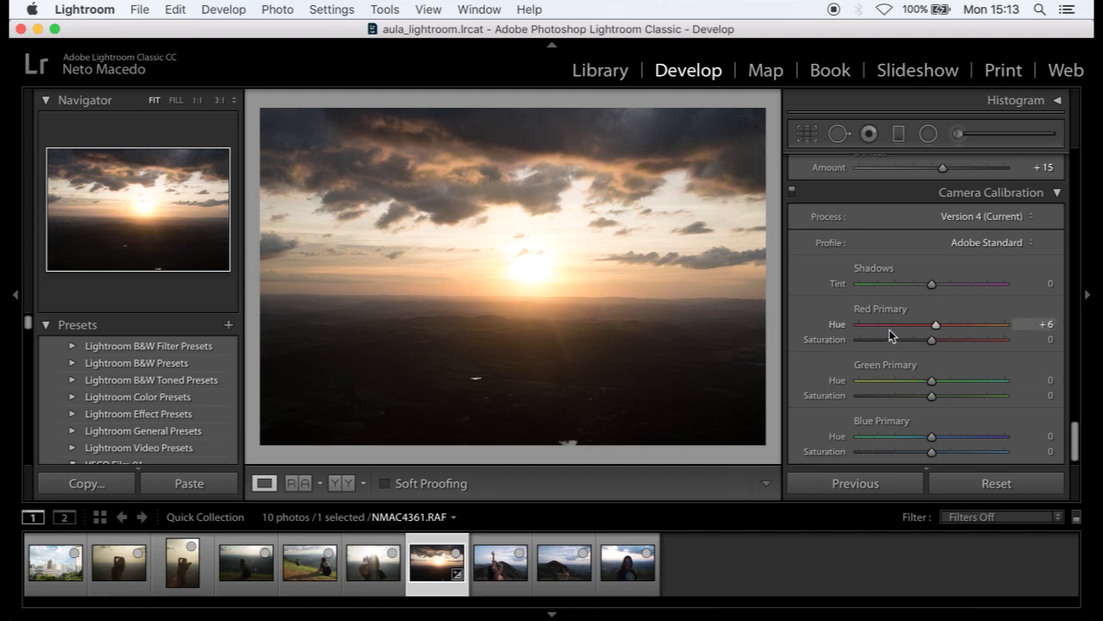
scroll(935, 424, "down", 1)
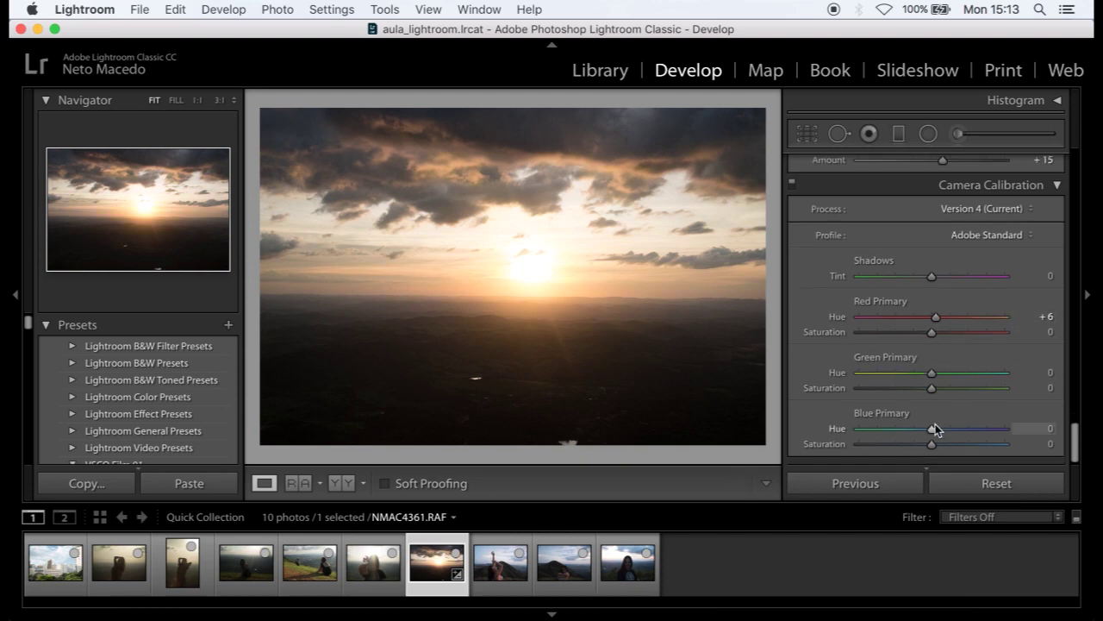
mouse_move(932, 429)
left_mouse_down()
mouse_move(960, 426)
mouse_move(896, 436)
mouse_move(928, 434)
left_mouse_up()
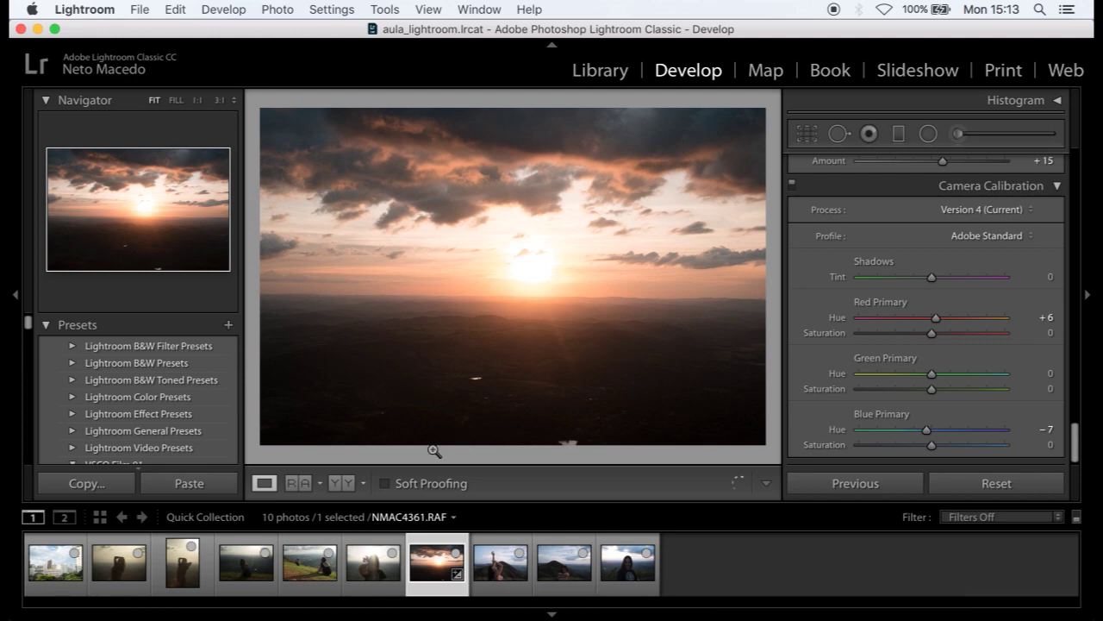
- On the city photo, set Green Primary Hue to +7 and Red Primary Hue to +16
left_click(47, 565)
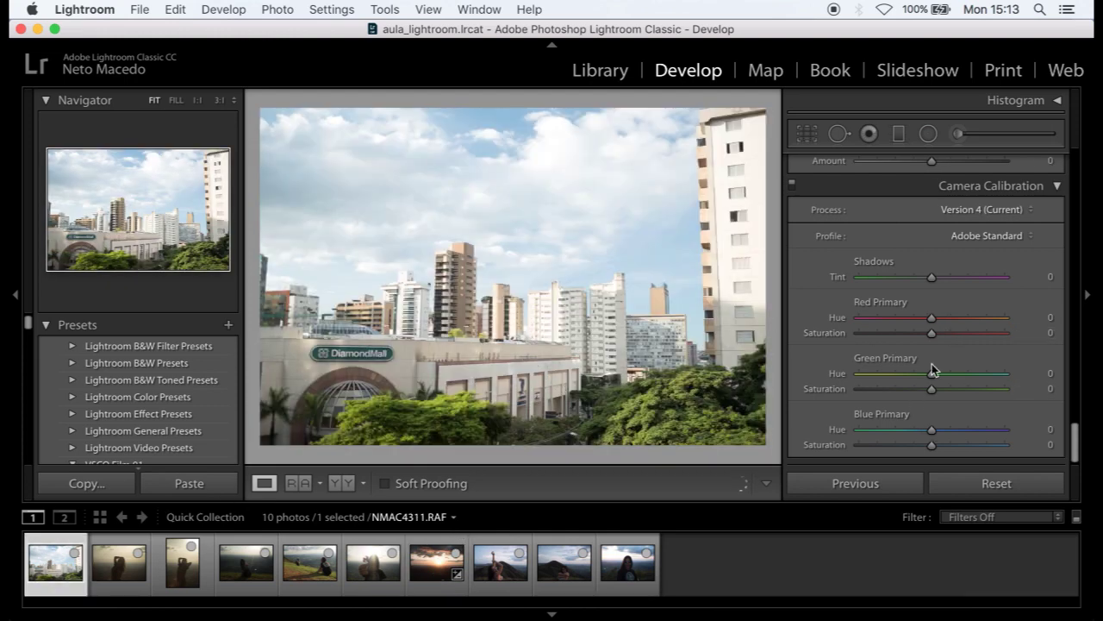
mouse_move(930, 375)
left_mouse_down()
mouse_move(912, 376)
mouse_move(983, 376)
mouse_move(881, 386)
mouse_move(935, 382)
left_mouse_up()
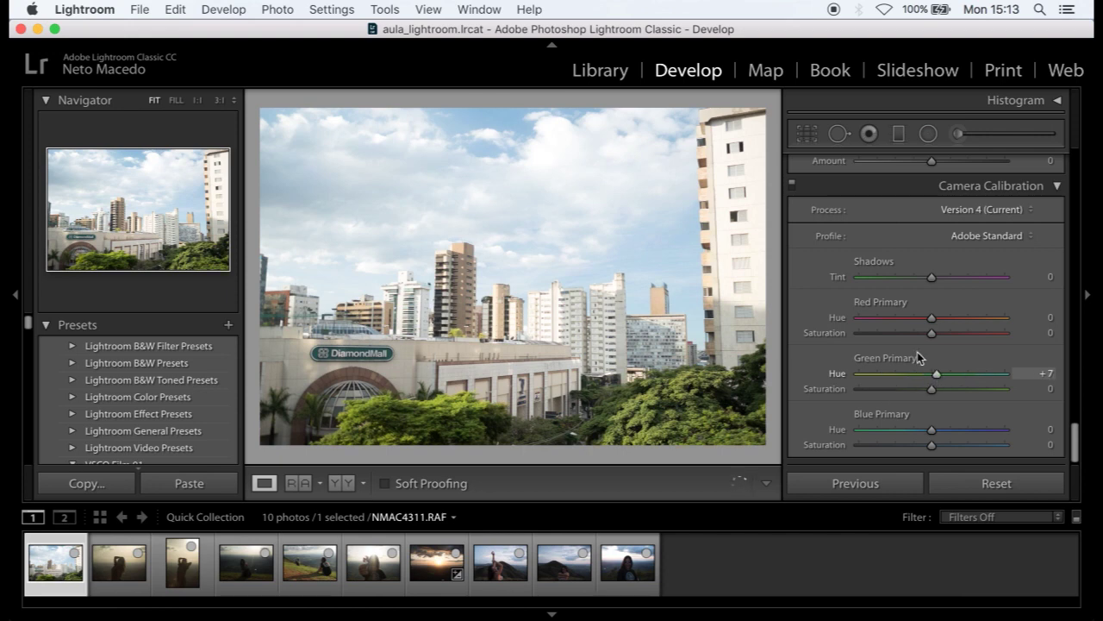
left_click_drag(931, 318, 948, 335)
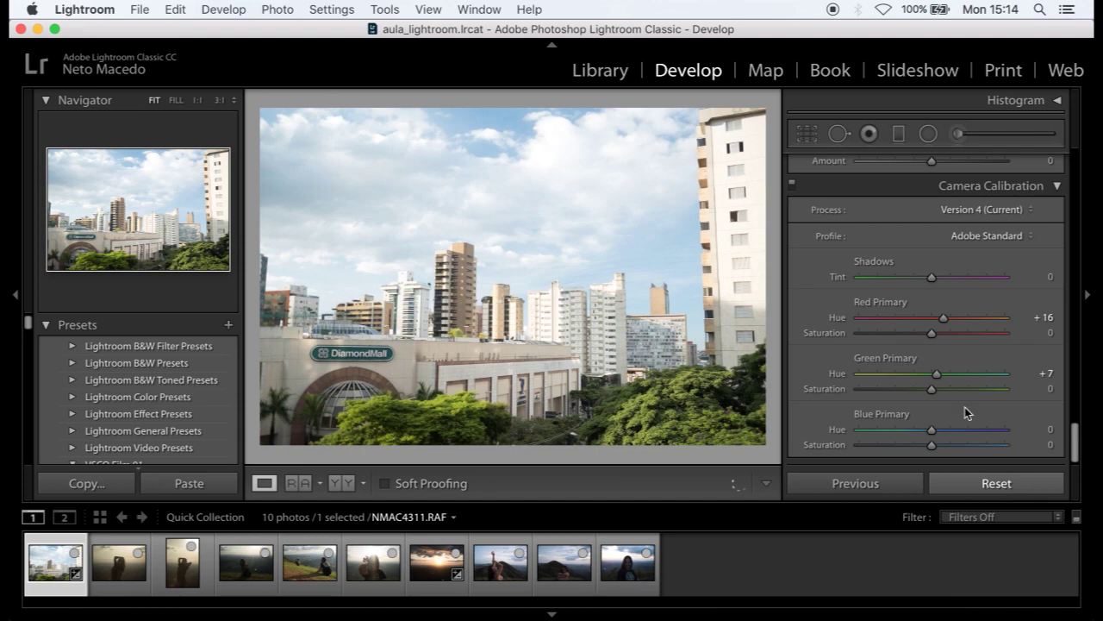
scroll(963, 397, "up", 5)
scroll(949, 308, "up", 5)
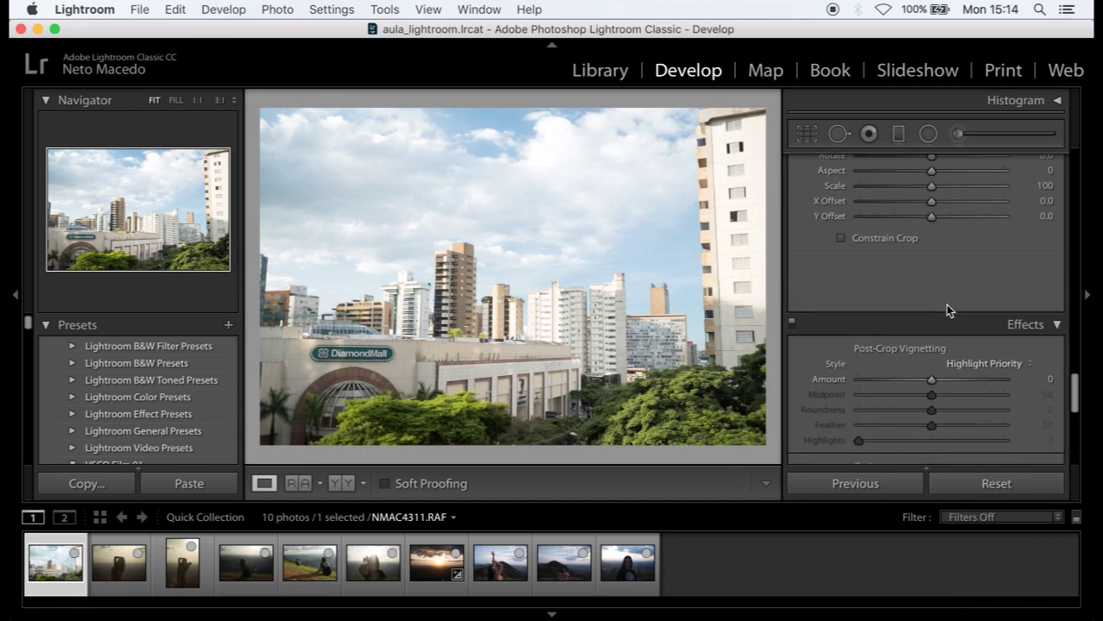
scroll(947, 304, "up", 10)
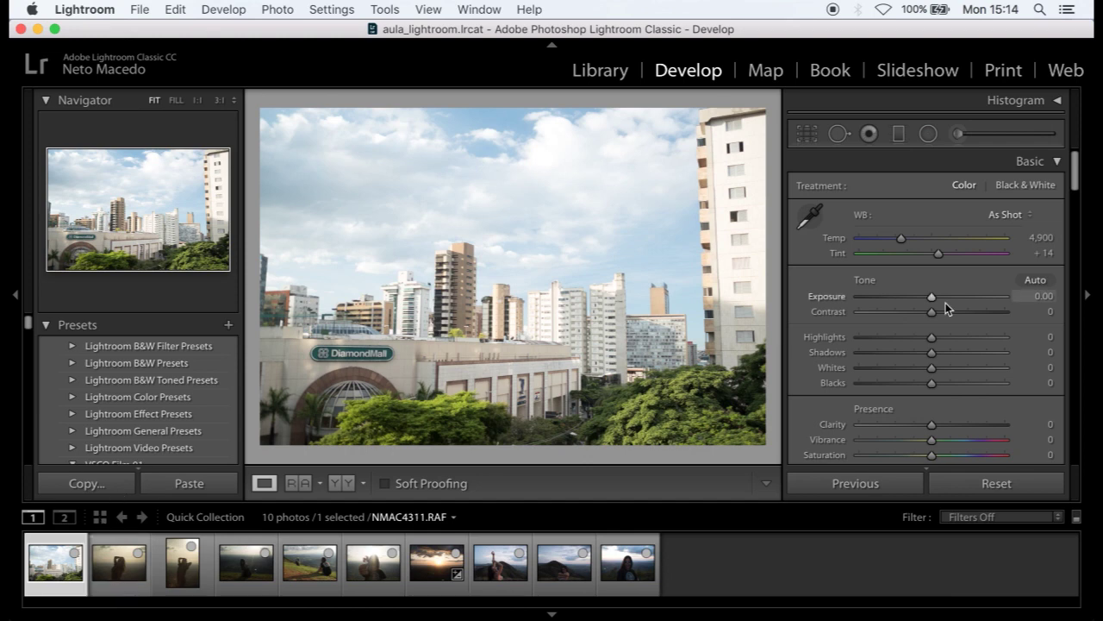
scroll(945, 303, "down", 2)
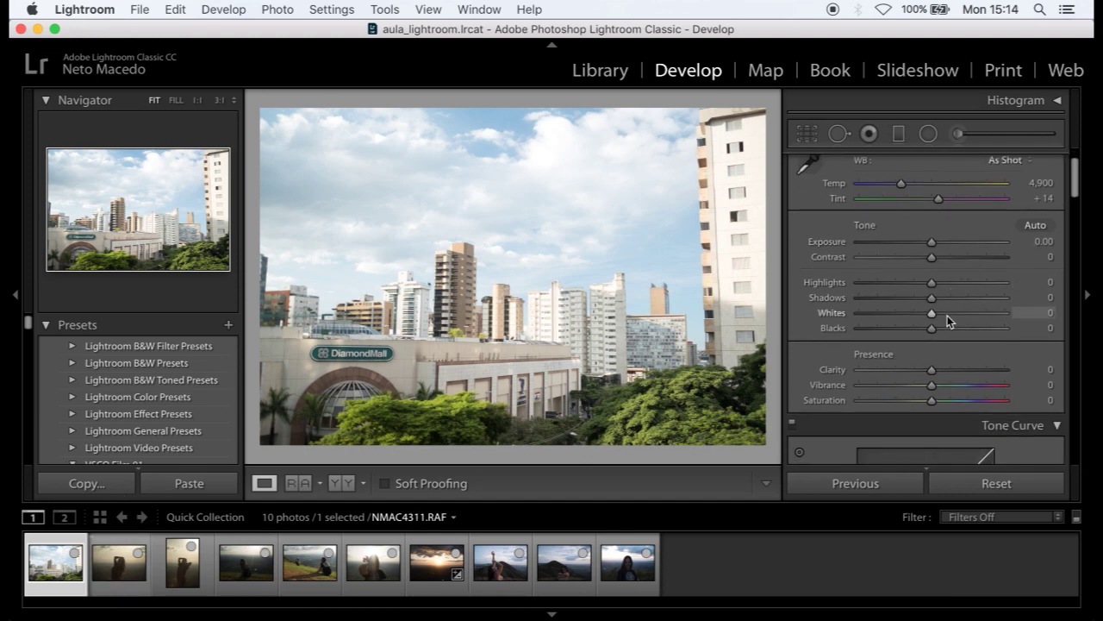
scroll(947, 315, "down", 15)
scroll(947, 315, "down", 3)
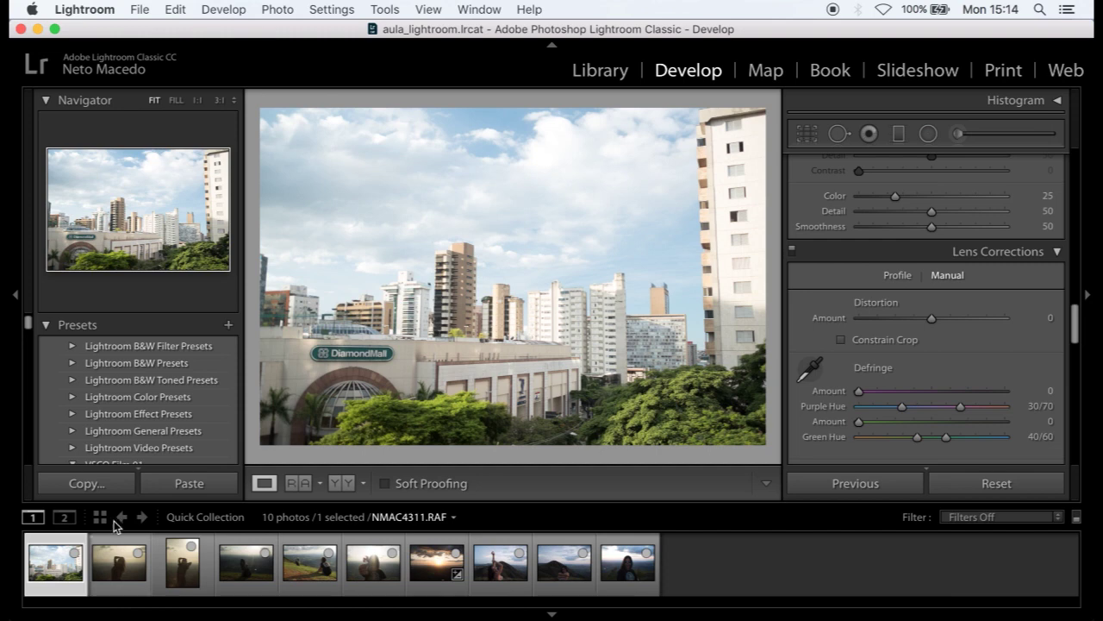
left_click(130, 579)
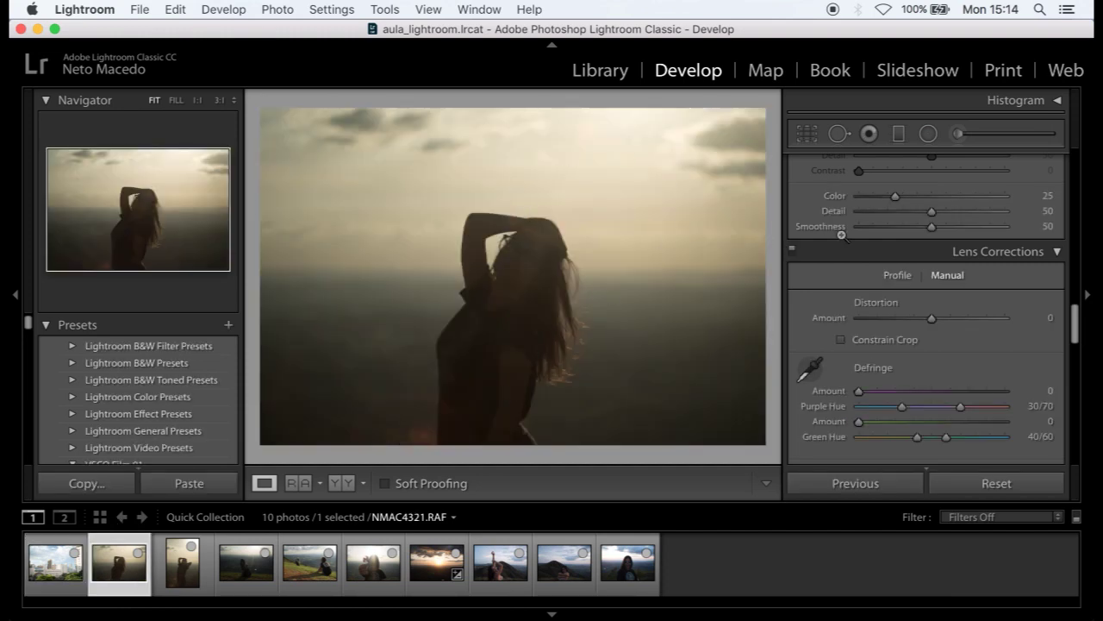
scroll(948, 293, "up", 10)
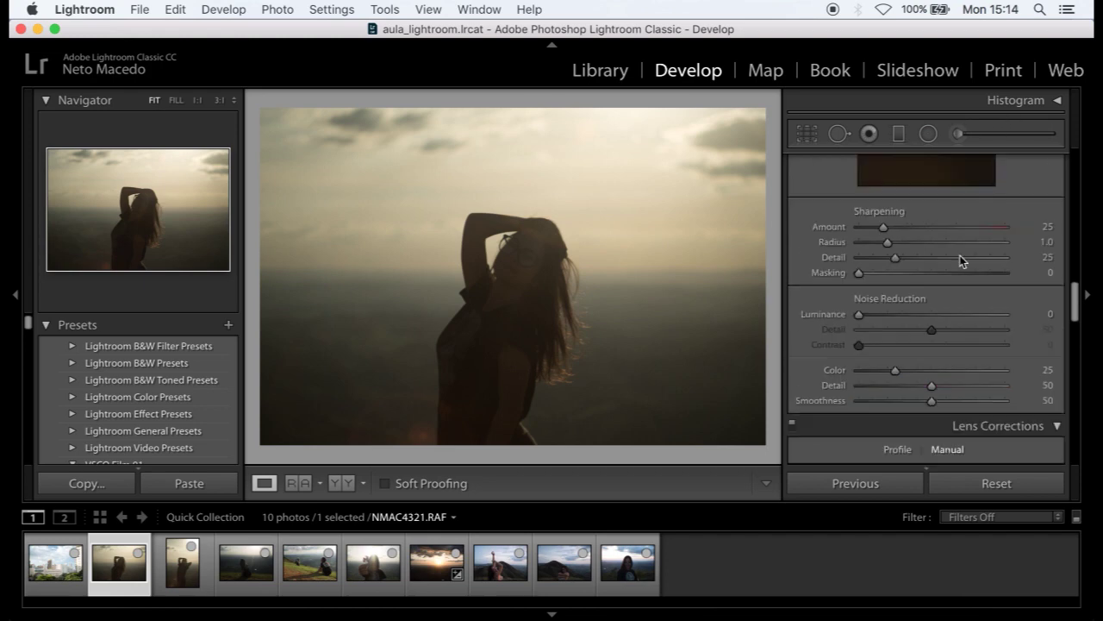
scroll(944, 295, "up", 5)
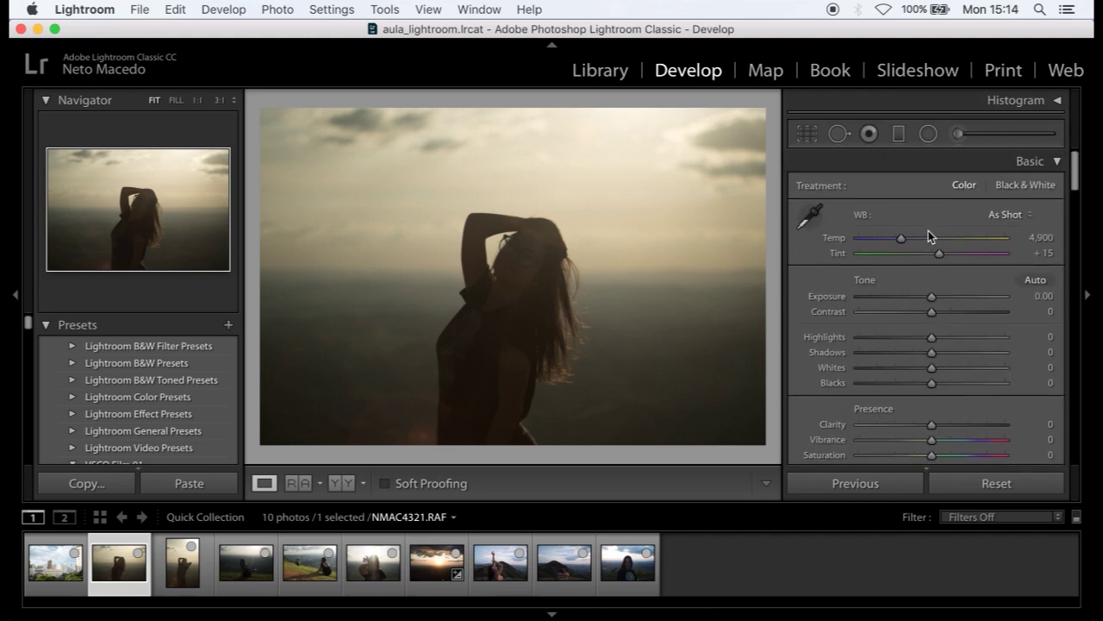
left_click(39, 586)
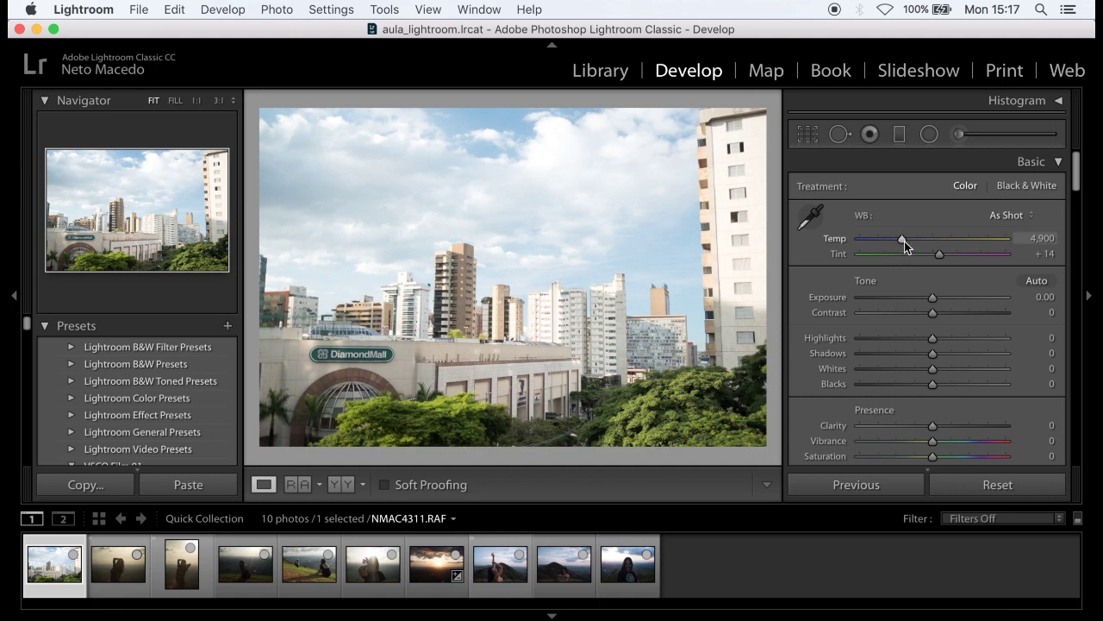
- Set Temp 4,968, Exposure −0.05, Contrast +11, Shadows +16 and Clarity +14
left_click_drag(903, 240, 903, 240)
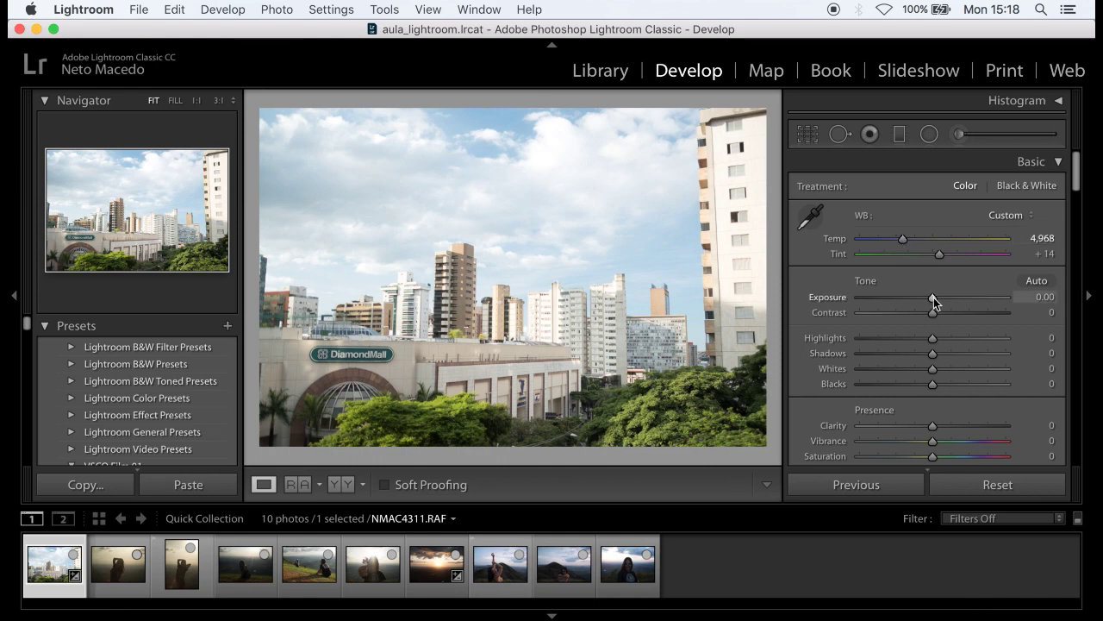
left_click_drag(934, 297, 933, 297)
left_click_drag(933, 314, 941, 314)
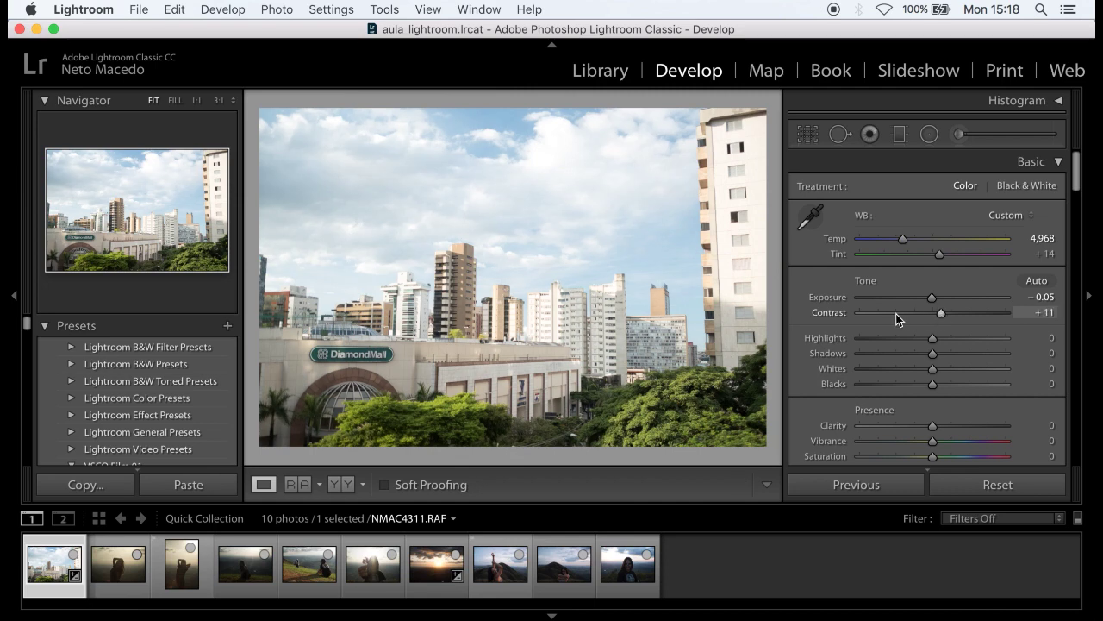
scroll(895, 312, "down", 2)
left_click_drag(935, 321, 945, 321)
scroll(871, 321, "down", 2)
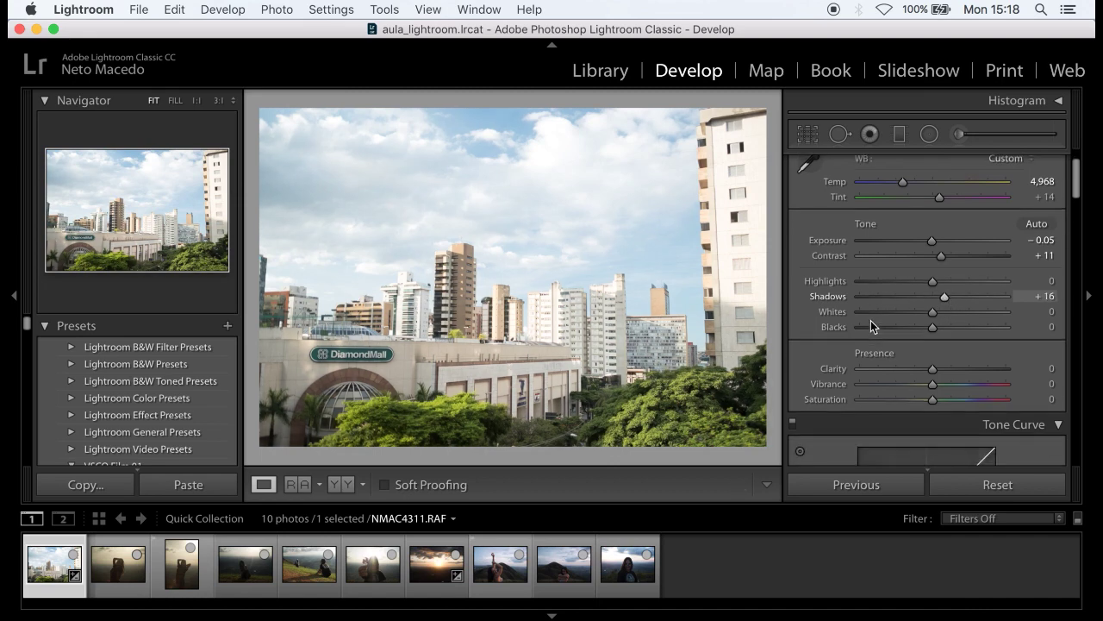
scroll(871, 324, "down", 1)
mouse_move(932, 363)
left_mouse_down()
mouse_move(943, 362)
mouse_move(939, 375)
left_mouse_up()
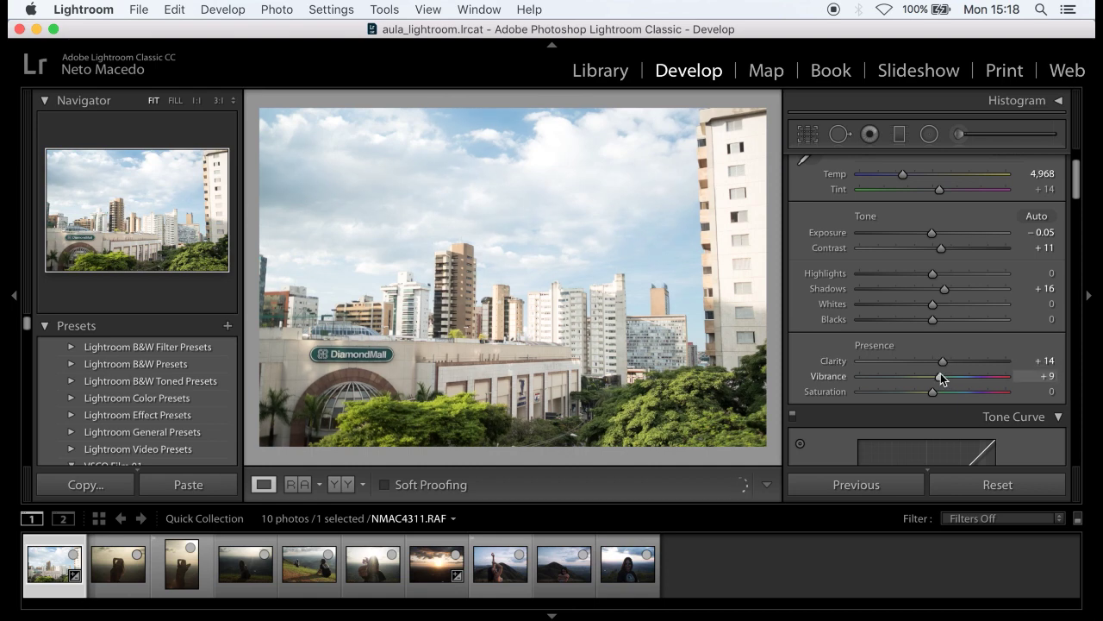
scroll(846, 333, "down", 15)
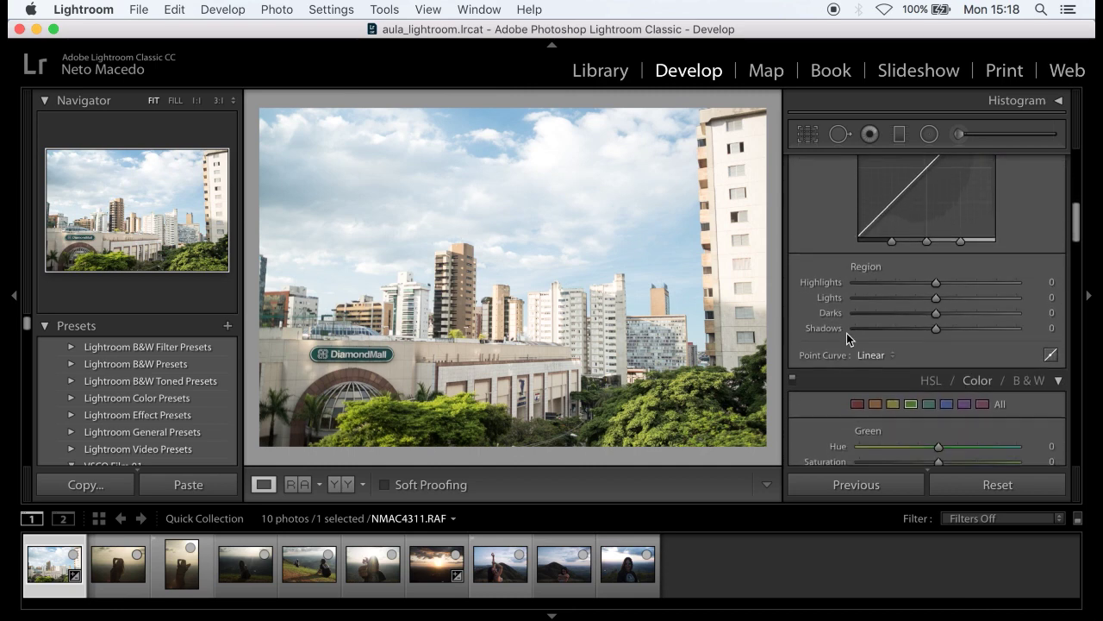
- Darken the blue sky by setting Blue Luminance to −12
left_click(947, 268)
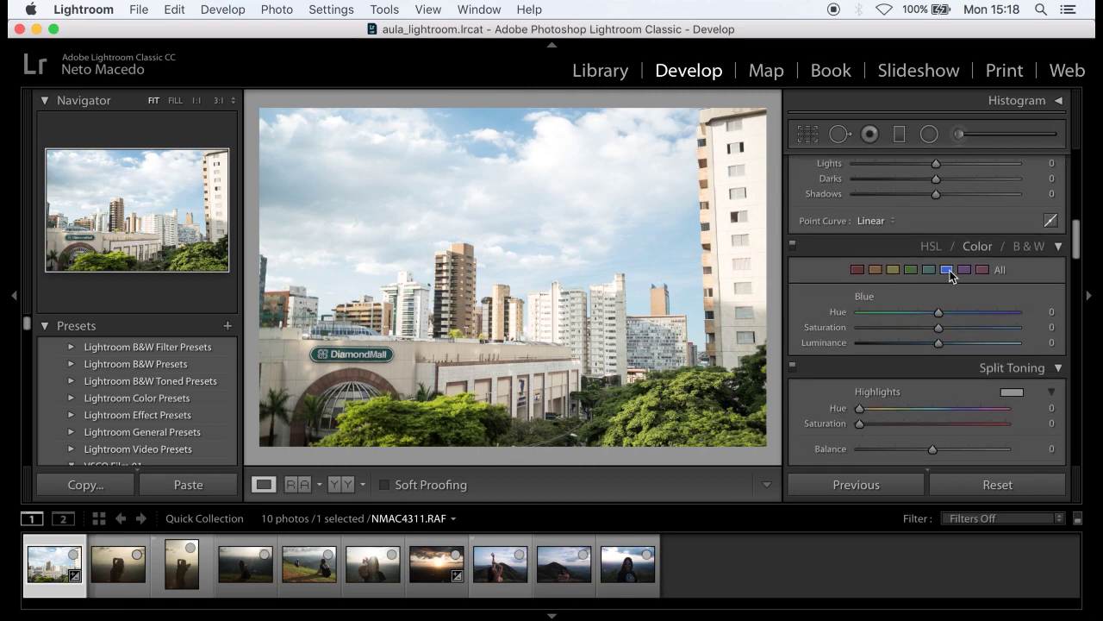
mouse_move(938, 342)
left_mouse_down()
mouse_move(919, 346)
mouse_move(964, 344)
mouse_move(919, 348)
mouse_move(929, 344)
left_mouse_up()
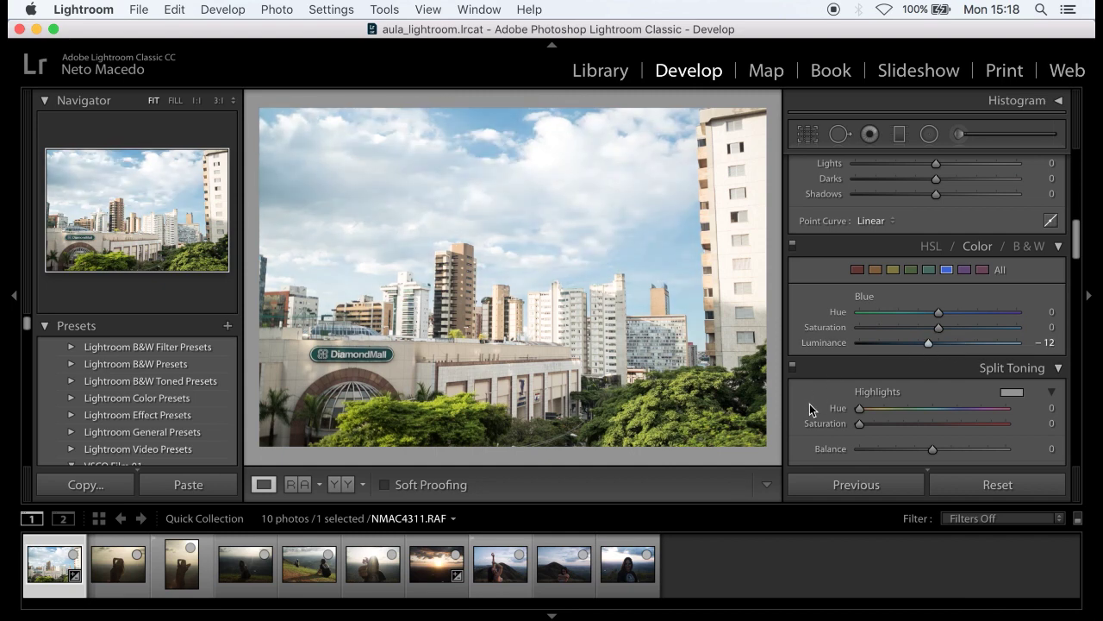
scroll(873, 376, "down", 3)
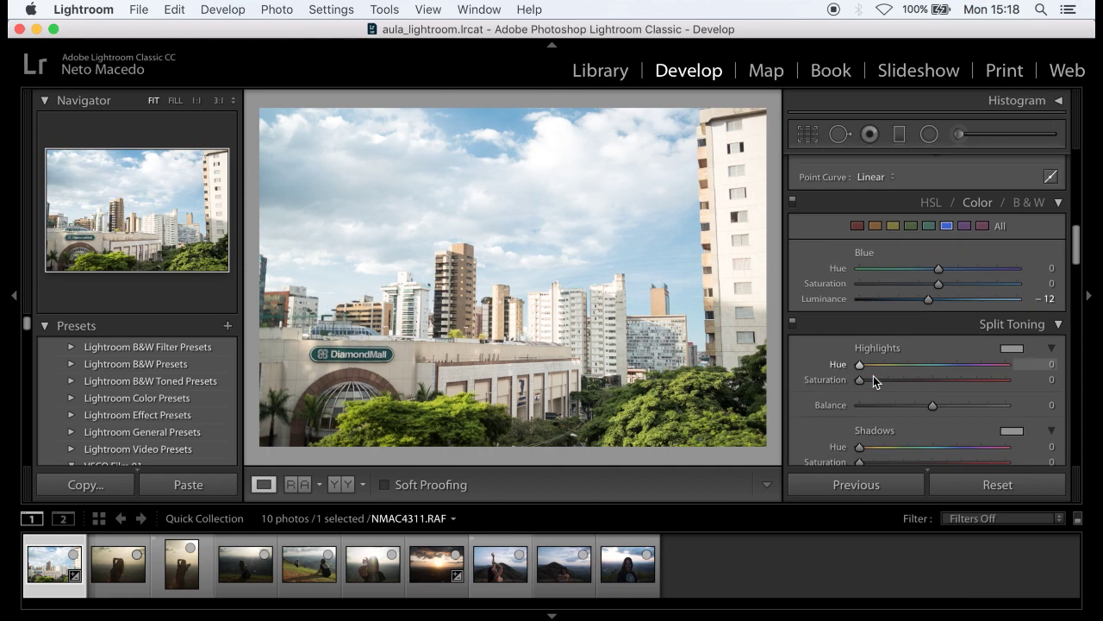
- Set greens to Hue −49, Saturation −18, Luminance −18, and straighten the photo by −0.69
left_click(911, 226)
left_click_drag(939, 268, 925, 305)
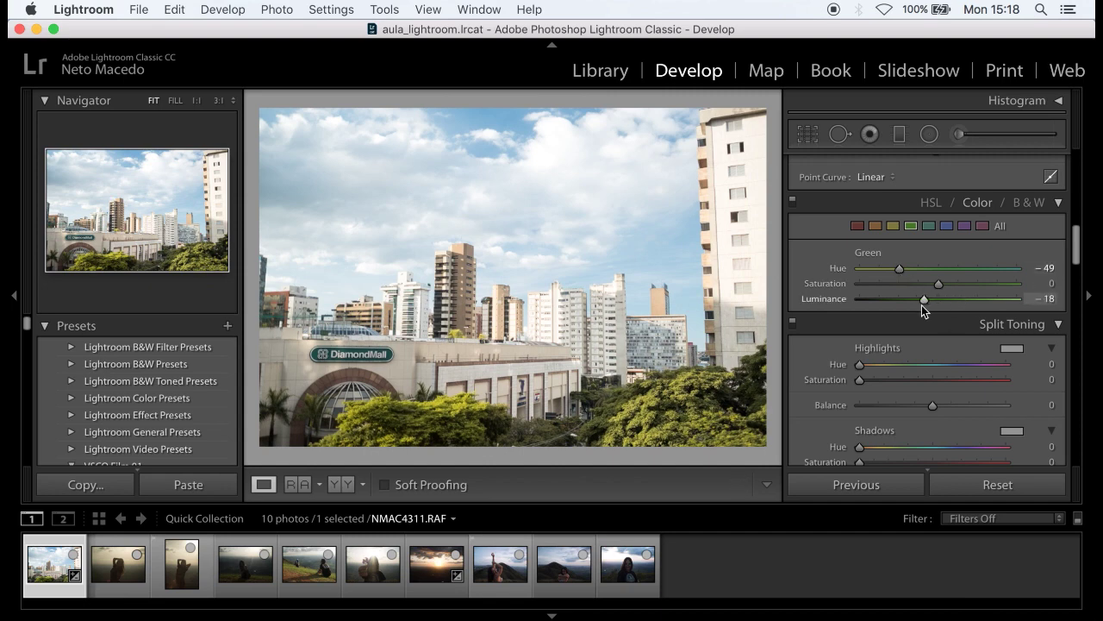
left_click_drag(939, 288, 923, 290)
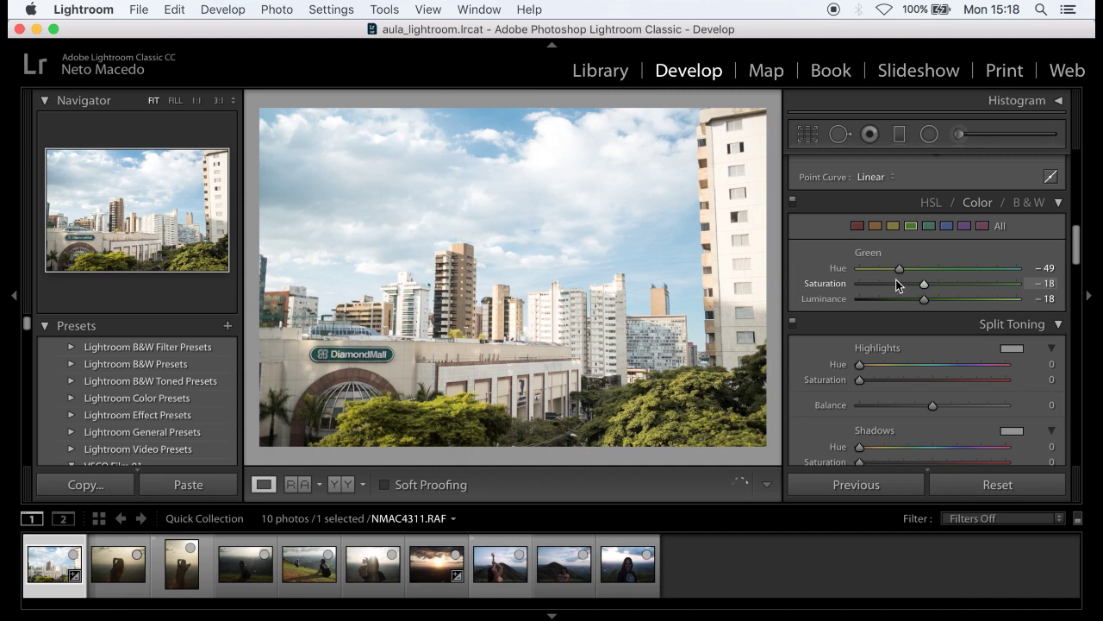
left_click(814, 144)
left_click_drag(768, 99, 764, 96)
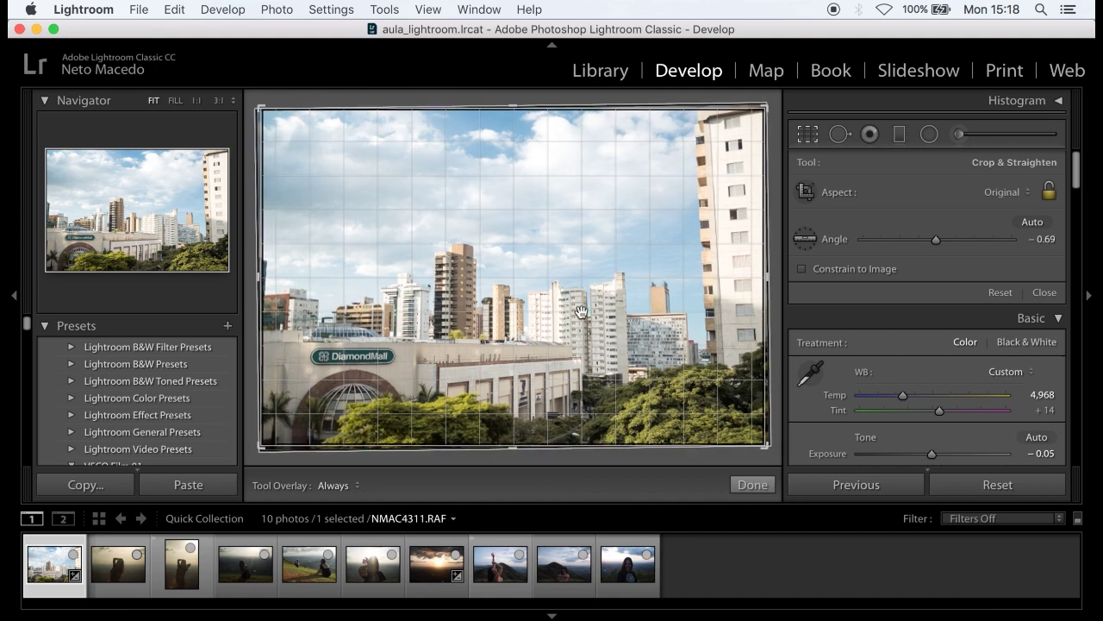
- Commit the −0.69° straighten crop on the city photo
key("Return")
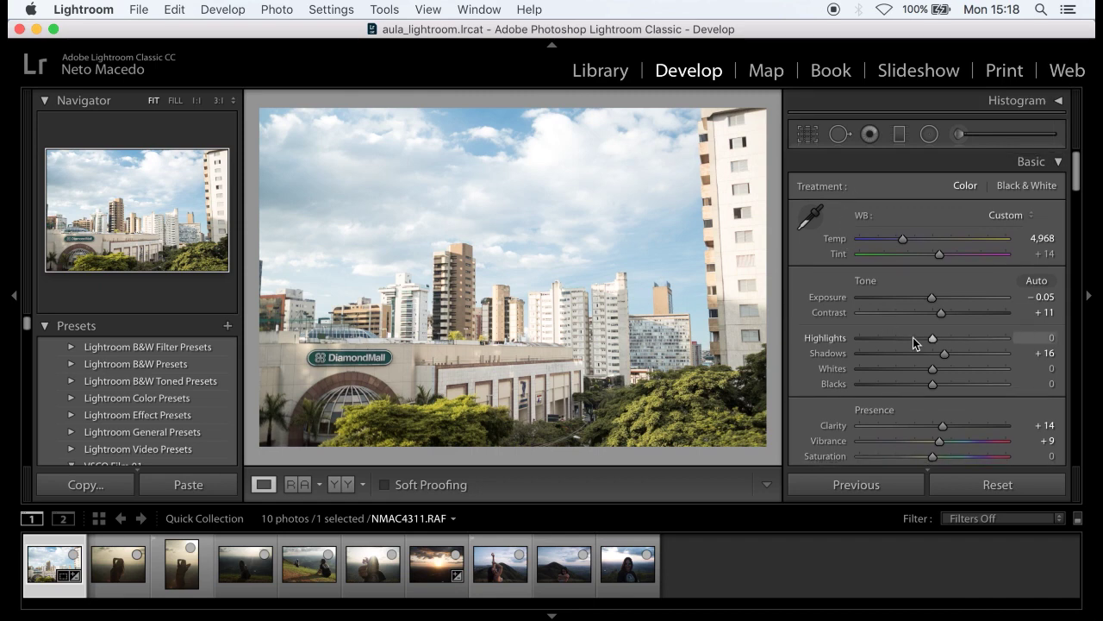
scroll(913, 337, "down", 10)
scroll(913, 337, "down", 10)
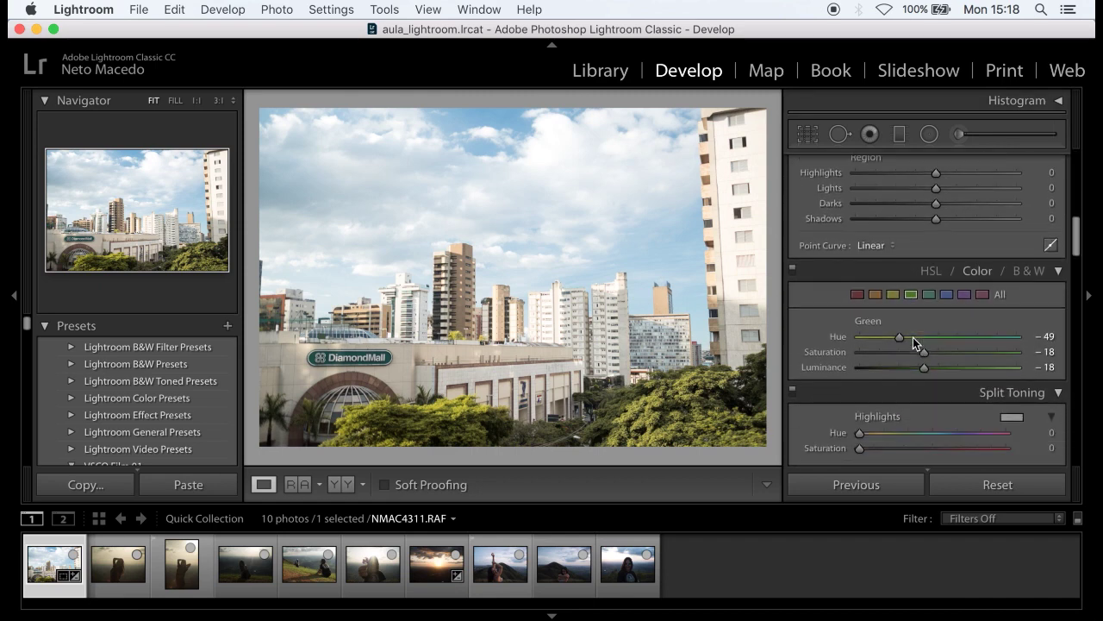
scroll(913, 337, "down", 8)
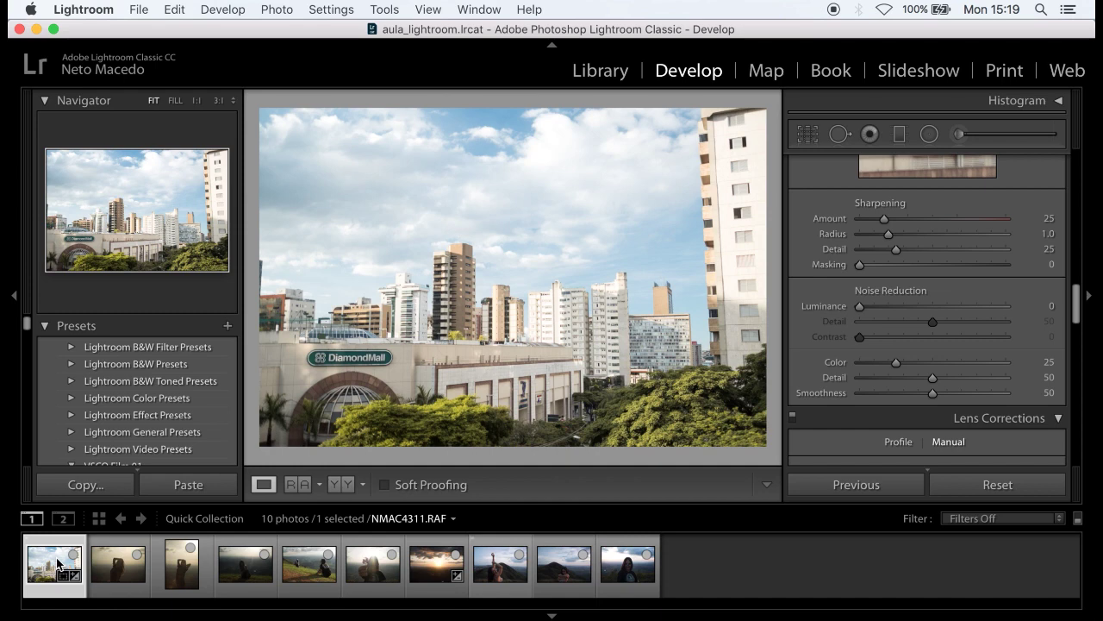
- Open the backlit portrait NMAC4321 and adjust its shadows, blacks and exposure to +1.10
left_click(106, 571)
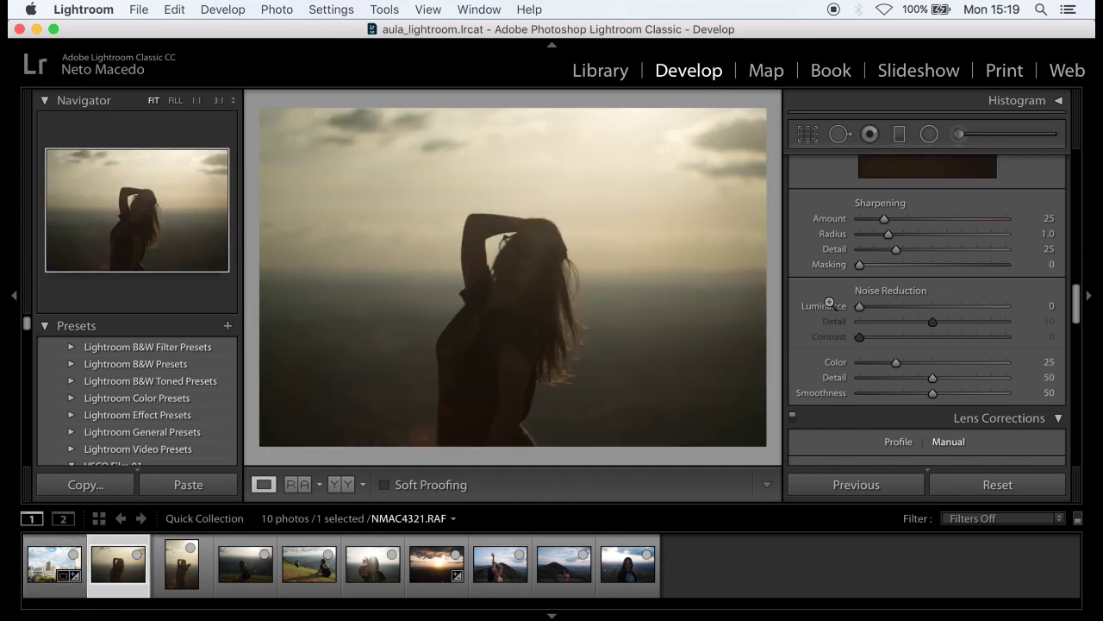
scroll(883, 291, "up", 6)
scroll(882, 295, "up", 5)
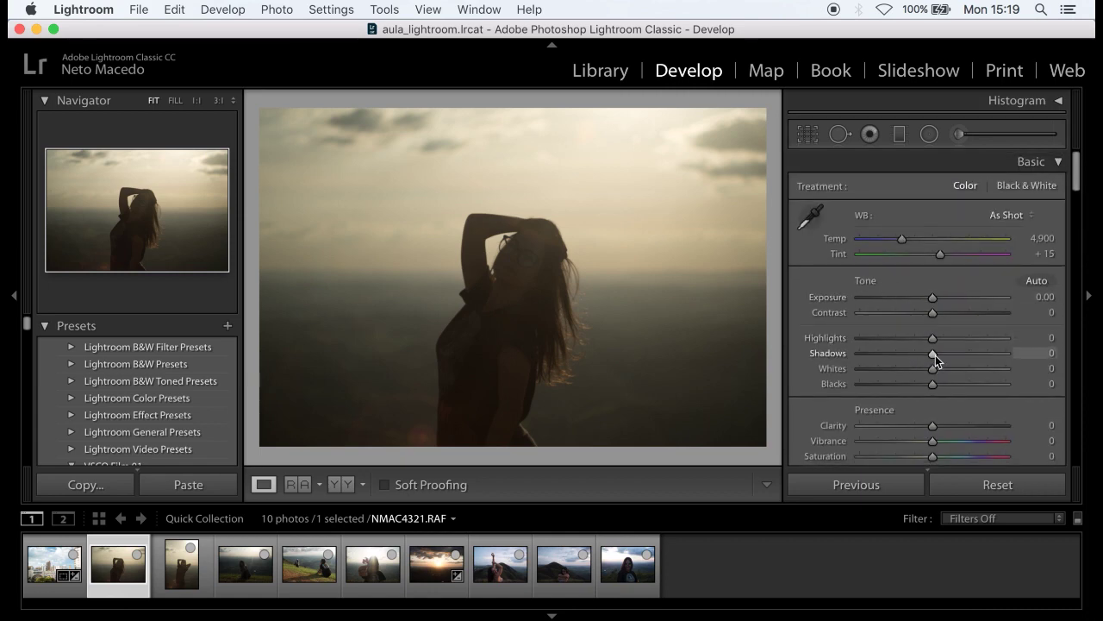
left_click_drag(958, 354, 934, 336)
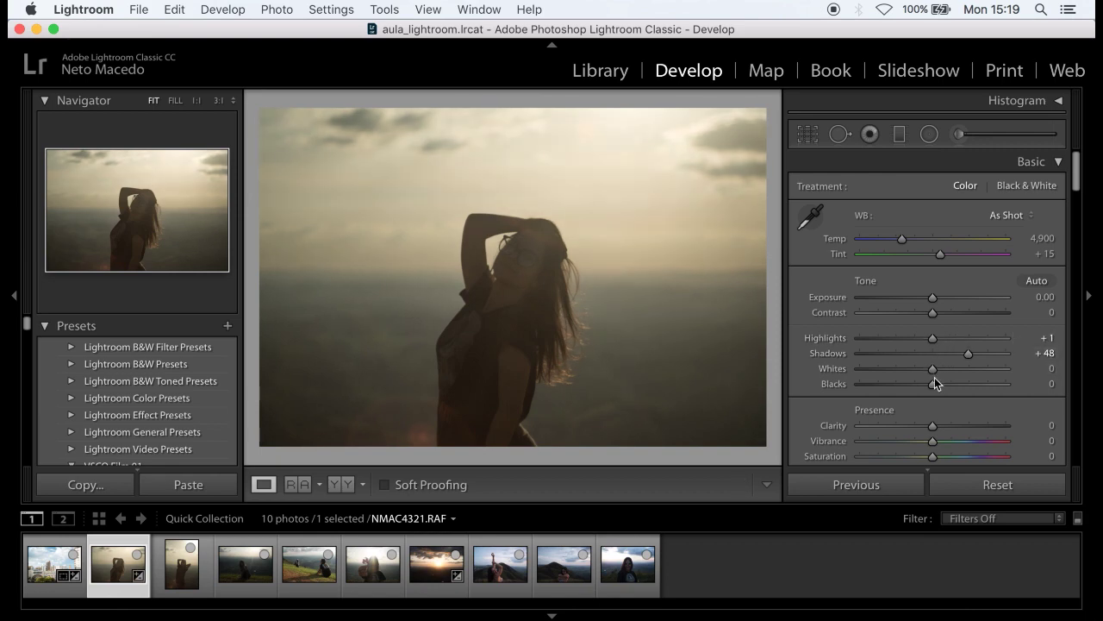
left_click_drag(935, 381, 959, 385)
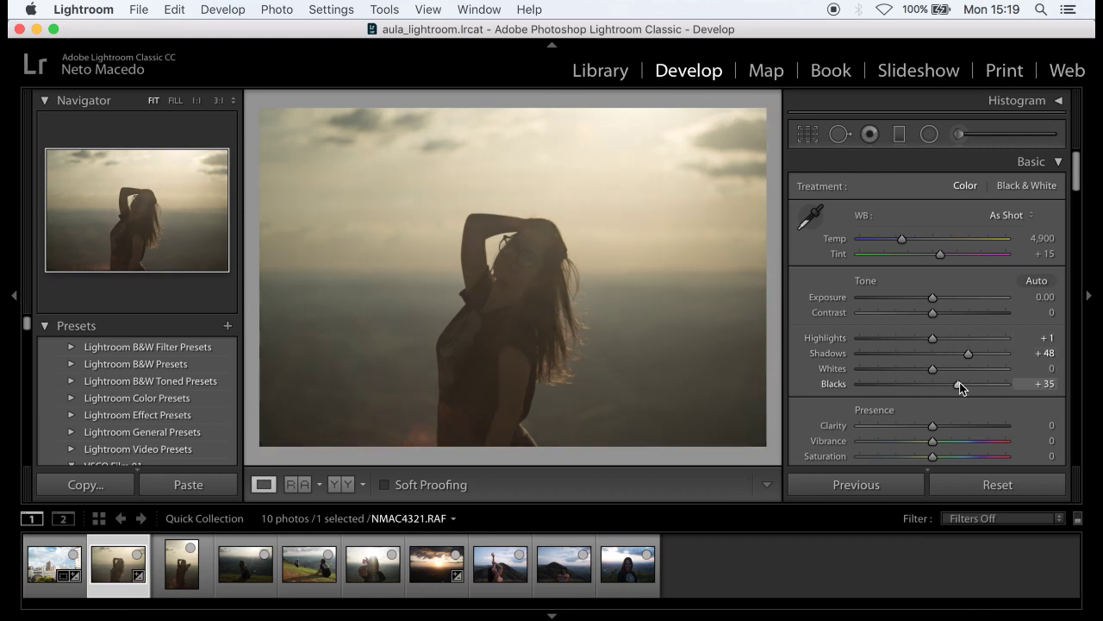
left_click_drag(933, 295, 947, 298)
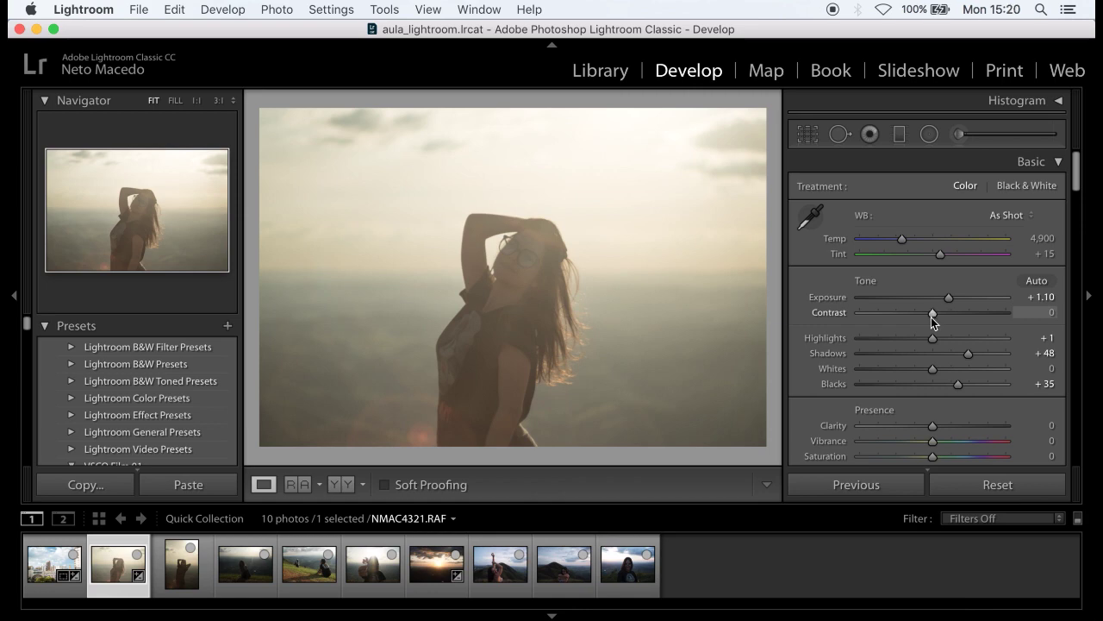
- Add contrast, warm the white balance, set tint to +7 and slightly raise clarity
left_click_drag(932, 314, 970, 311)
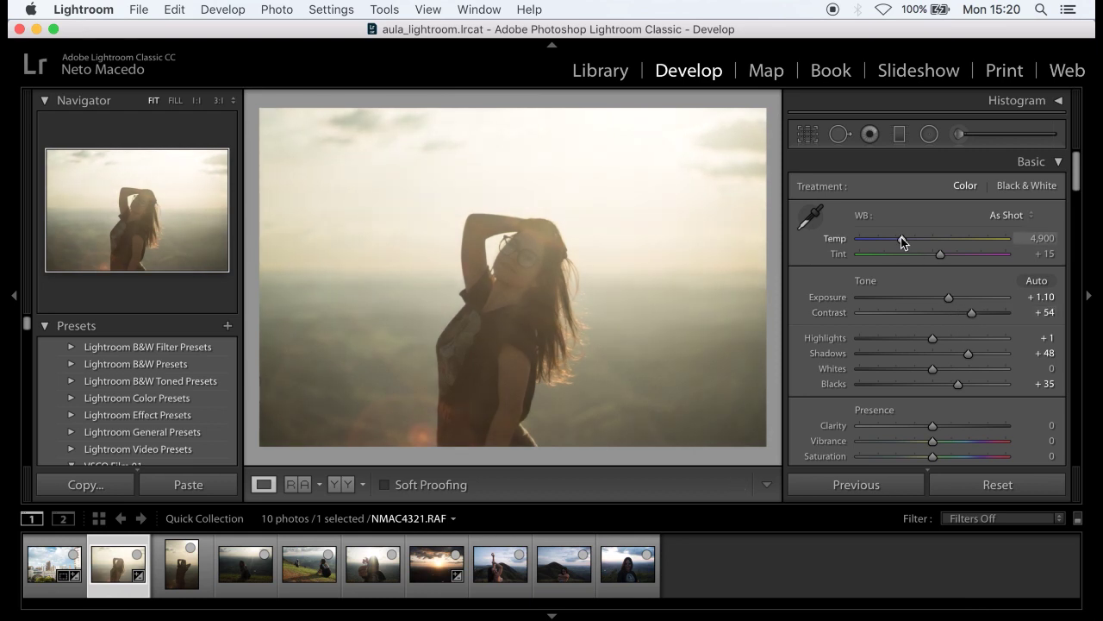
left_click_drag(902, 243, 917, 244)
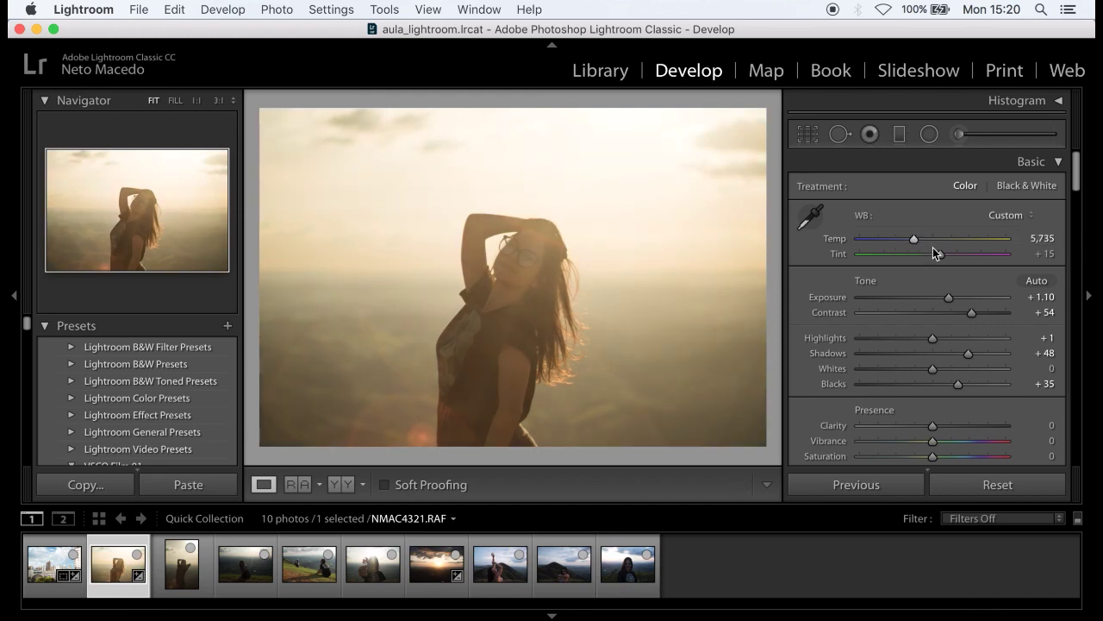
left_click_drag(944, 257, 939, 257)
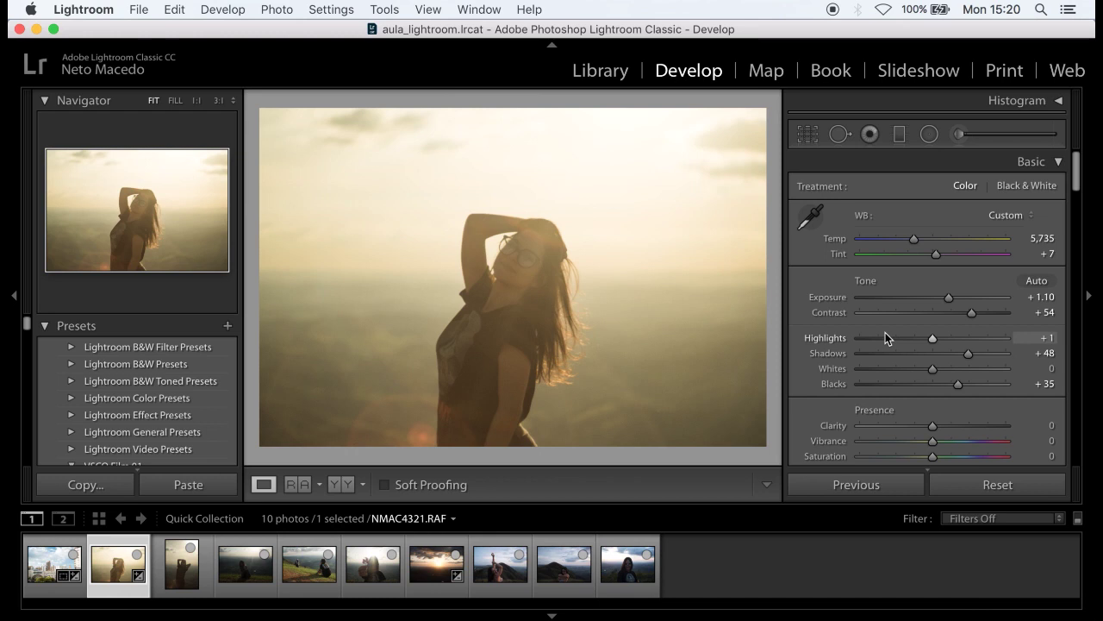
scroll(885, 332, "down", 3)
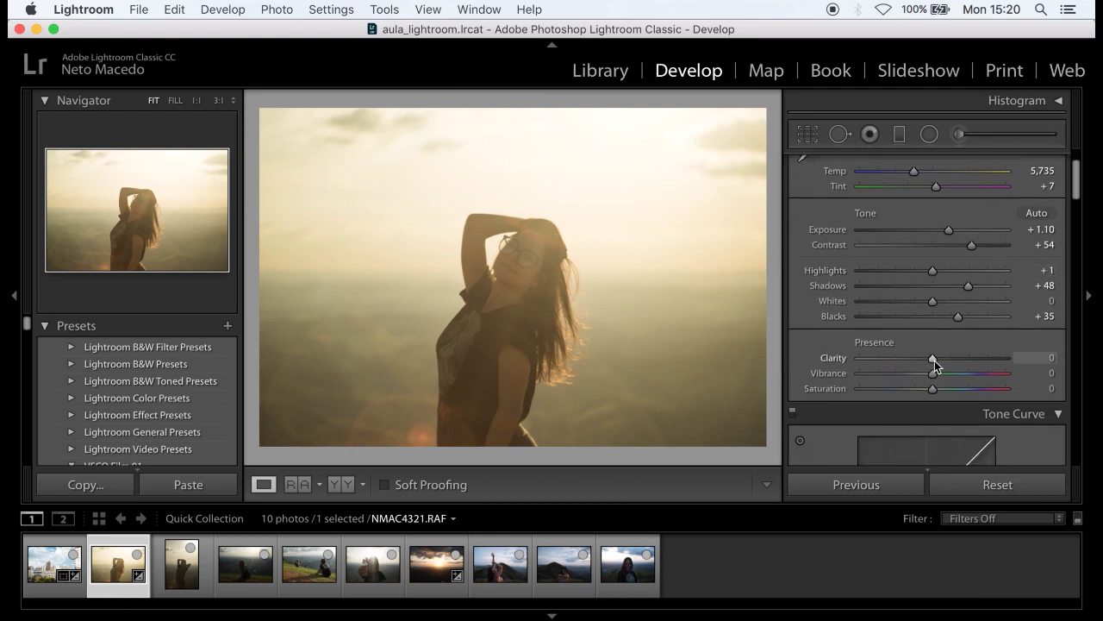
left_click_drag(934, 360, 942, 361)
scroll(838, 342, "down", 4)
scroll(837, 341, "down", 10)
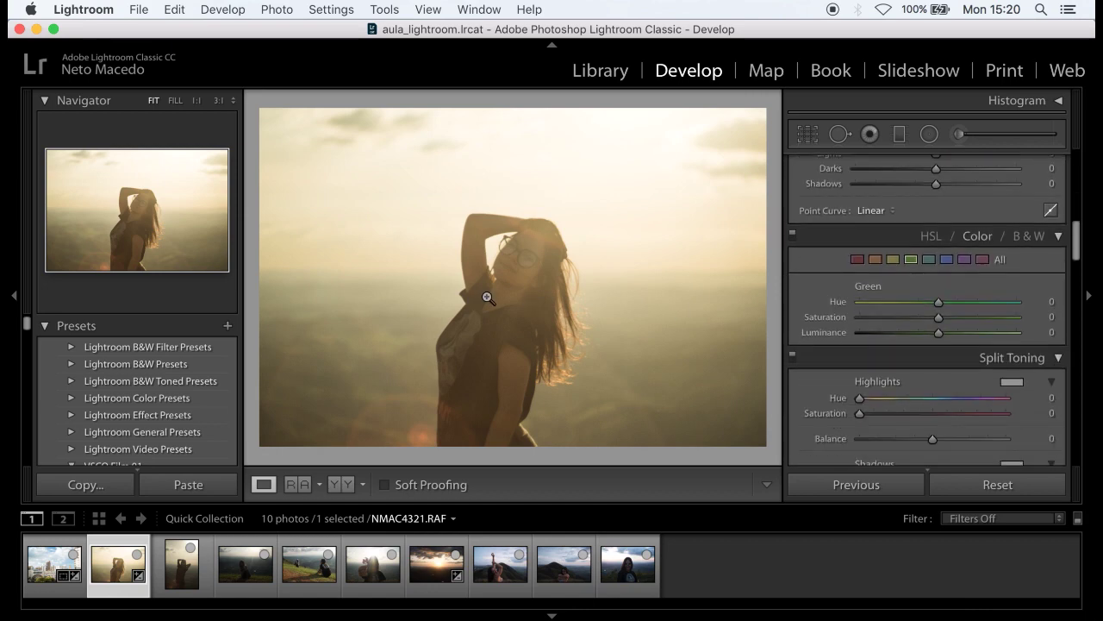
- Switch between unedited NMAC4322 and edited NMAC4321 in the filmstrip to compare them
left_click(183, 571)
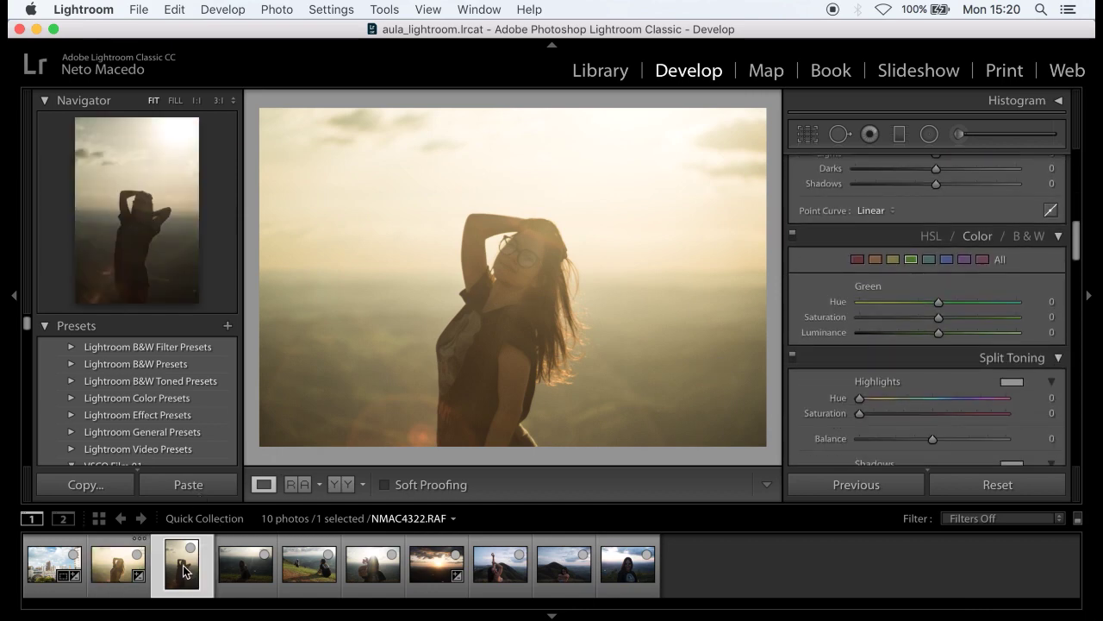
scroll(904, 327, "up", 10)
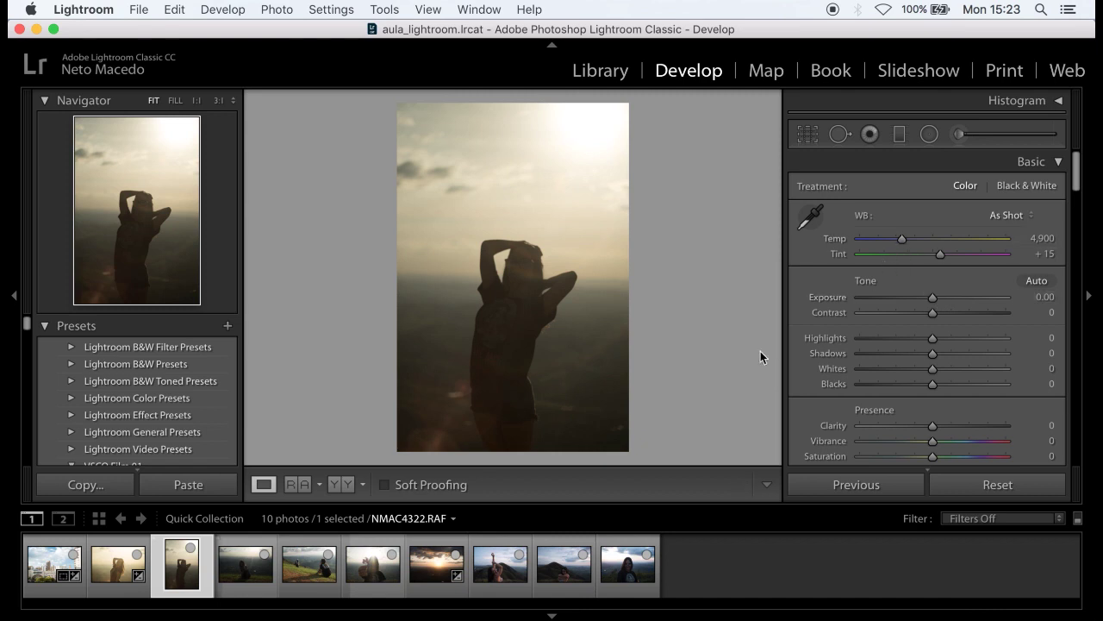
left_click(125, 573)
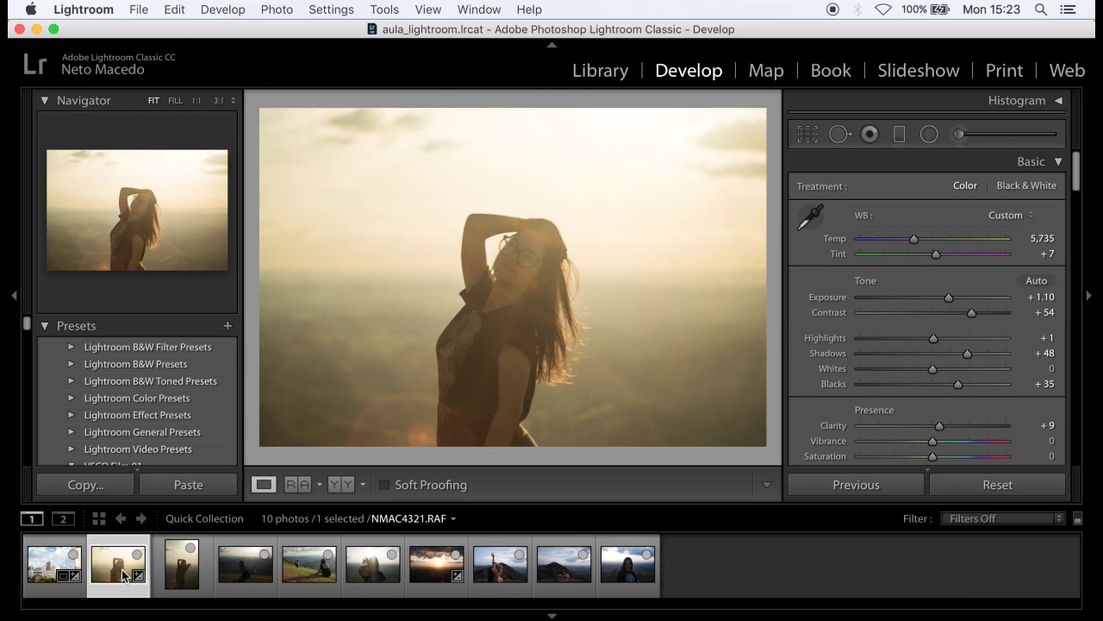
left_click(185, 586)
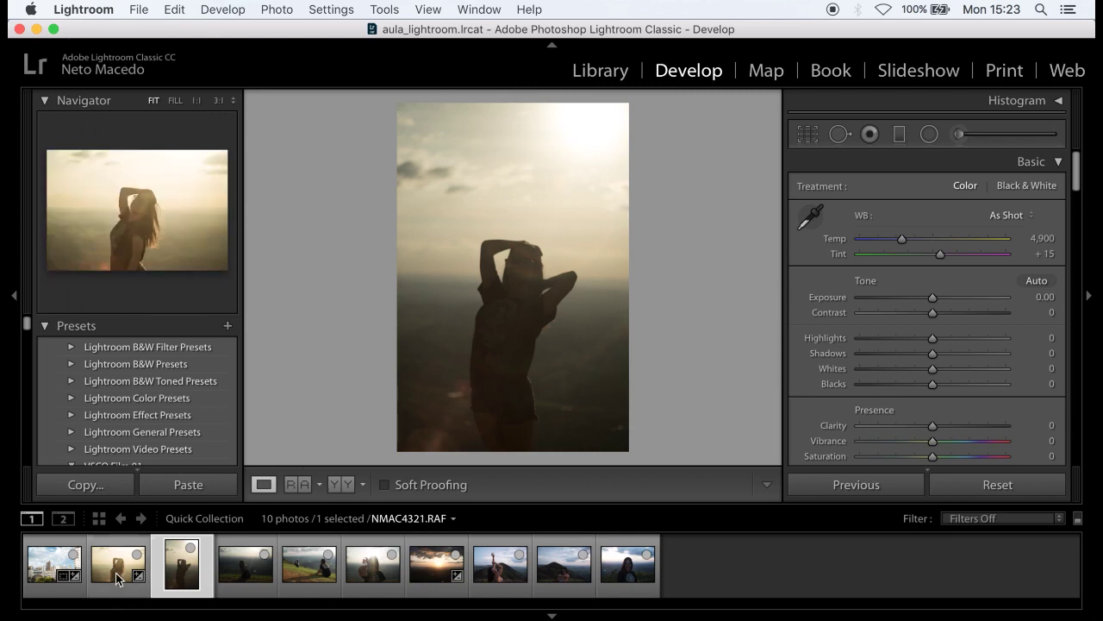
- Copy NMAC4321's develop settings with Transform left unchecked
left_click(118, 579)
left_click(91, 486)
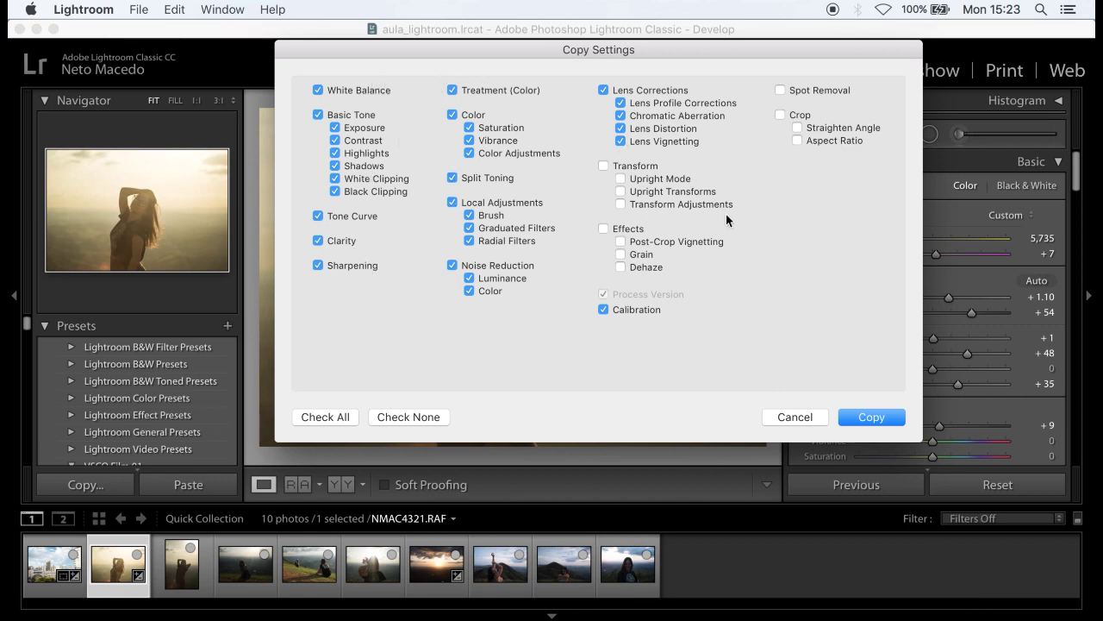
left_click(639, 167)
left_click(642, 166)
left_click(872, 417)
- Paste the copied settings onto NMAC4322 and compare it with the previous photo
left_click(175, 568)
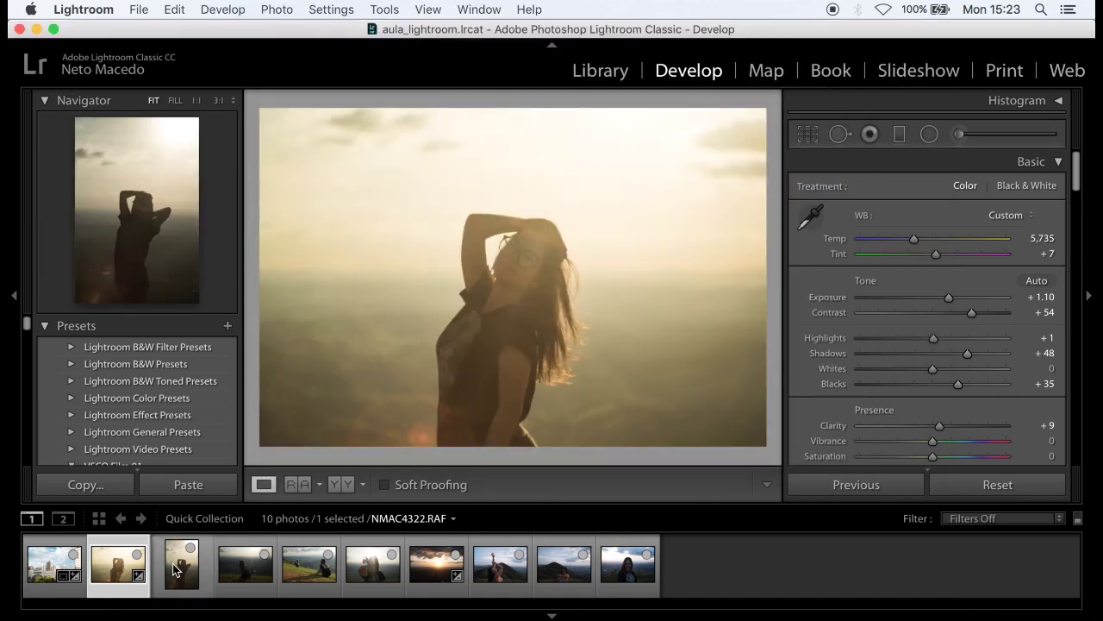
left_click(182, 486)
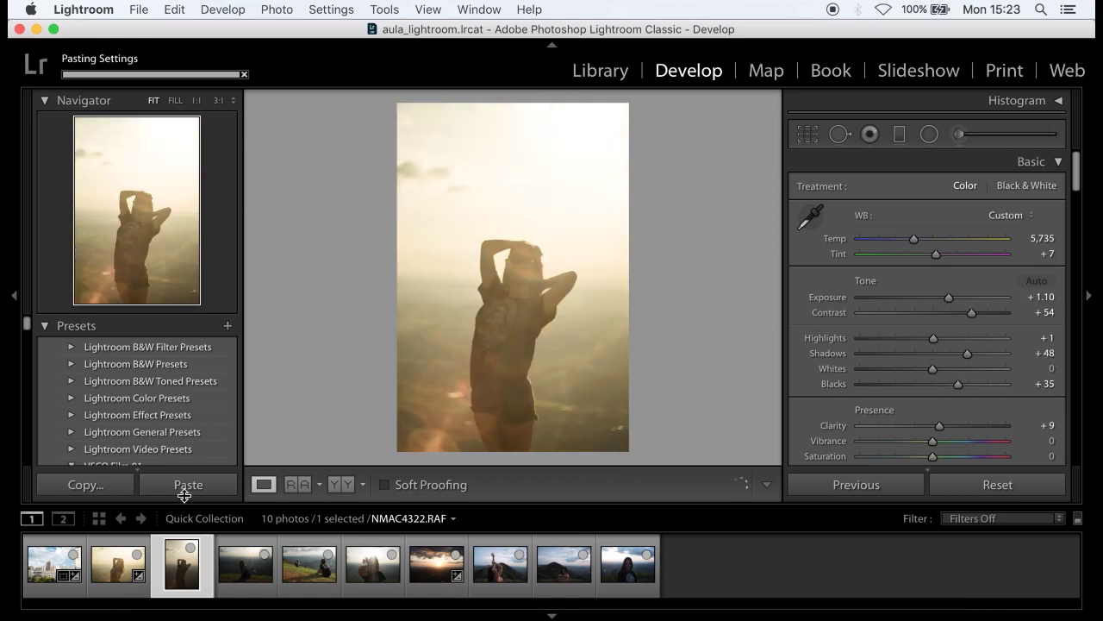
key("Left")
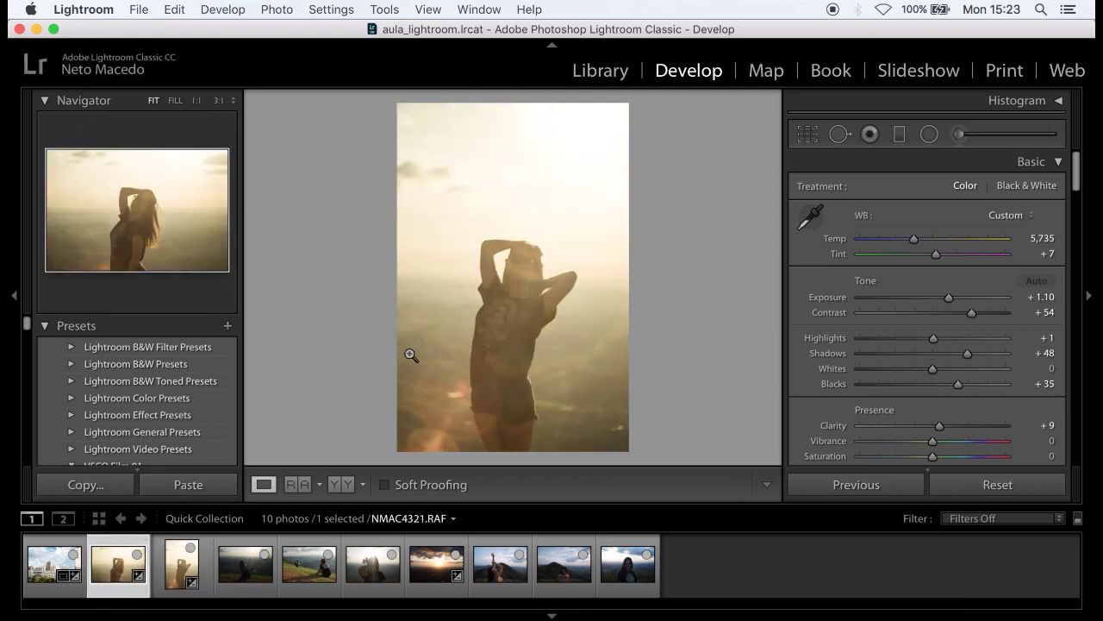
key("Right")
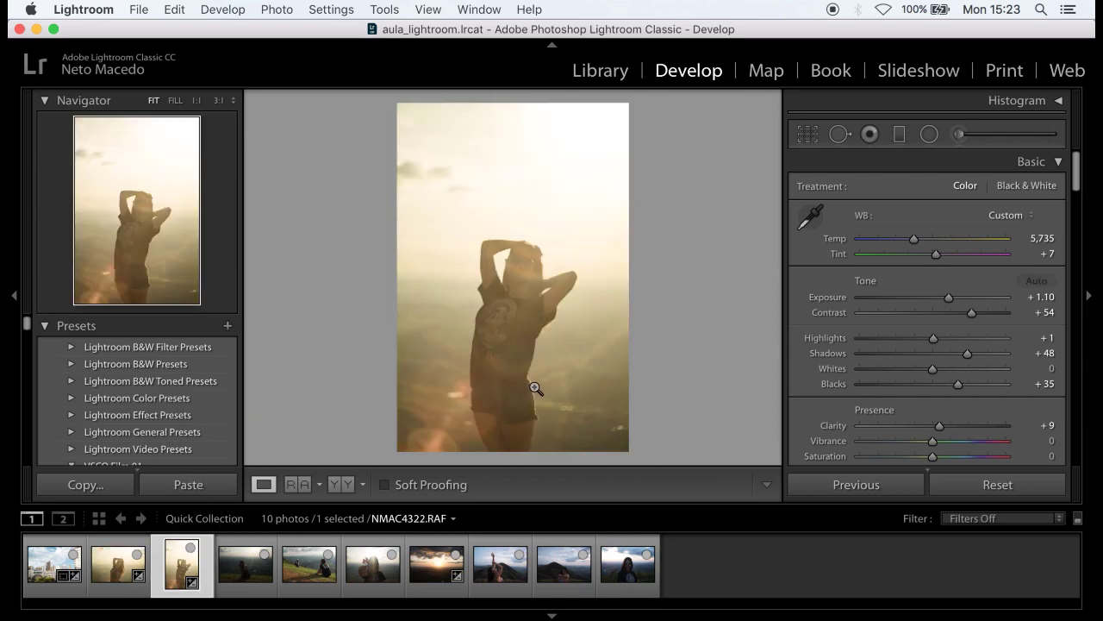
- Paste the copied warm settings onto the seated hillside portrait NMAC4327
left_click(242, 573)
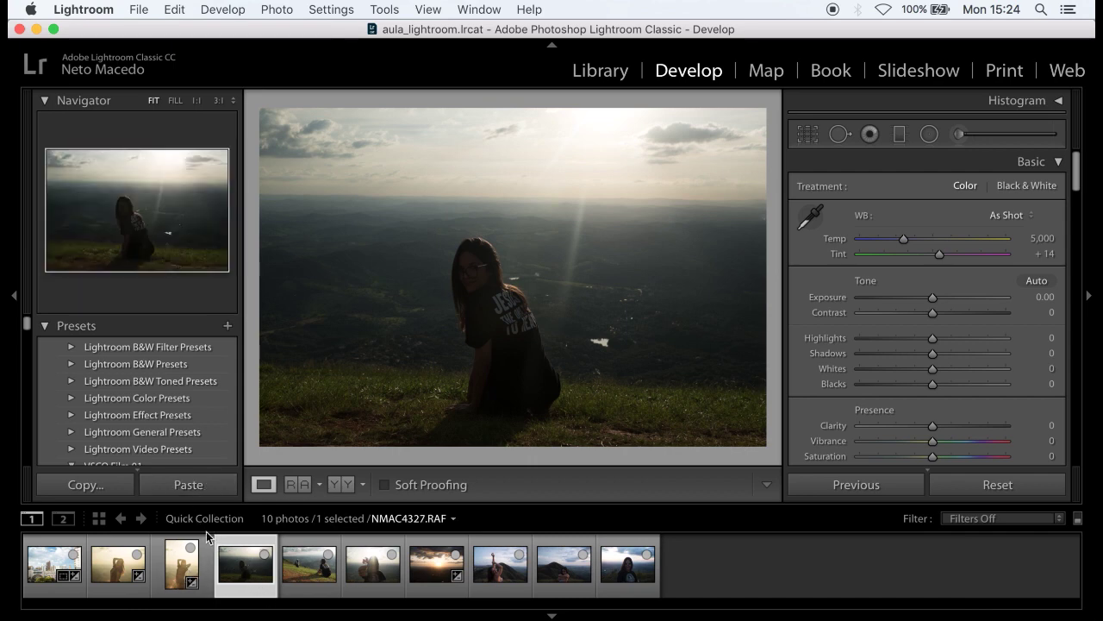
left_click(202, 486)
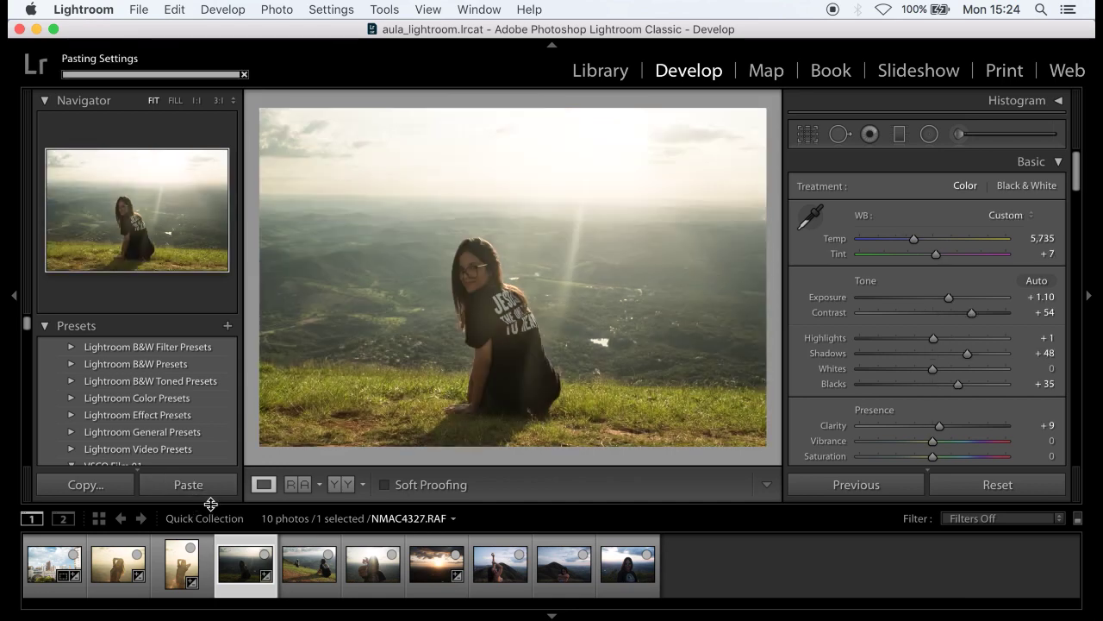
- Straighten NMAC4327 with a rotation of about −2.74° and commit the crop
left_click(818, 137)
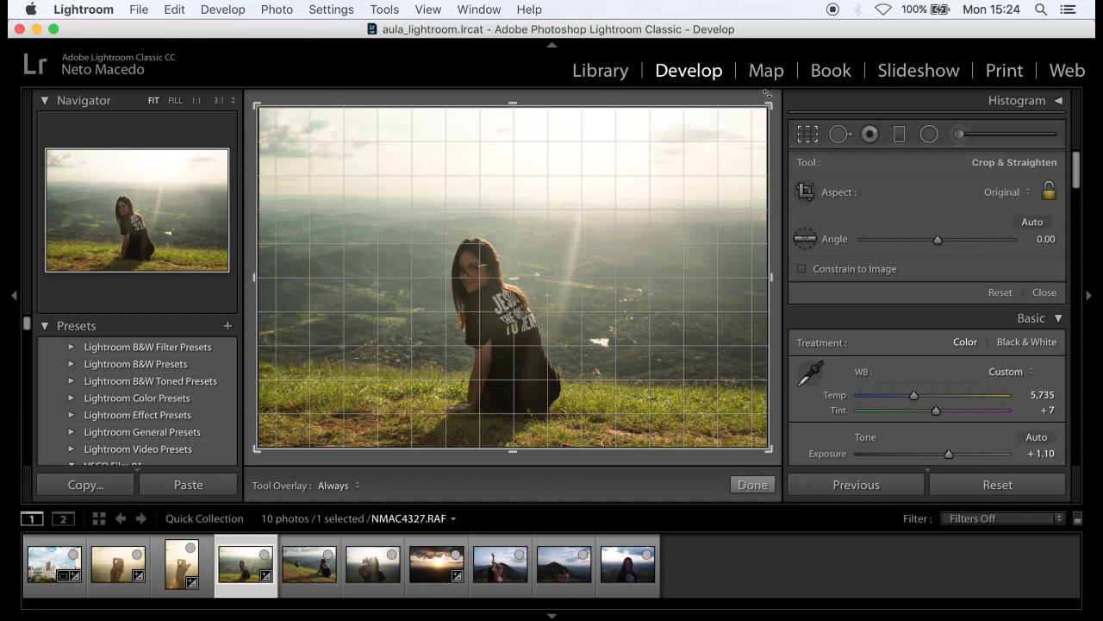
left_click_drag(766, 93, 751, 88)
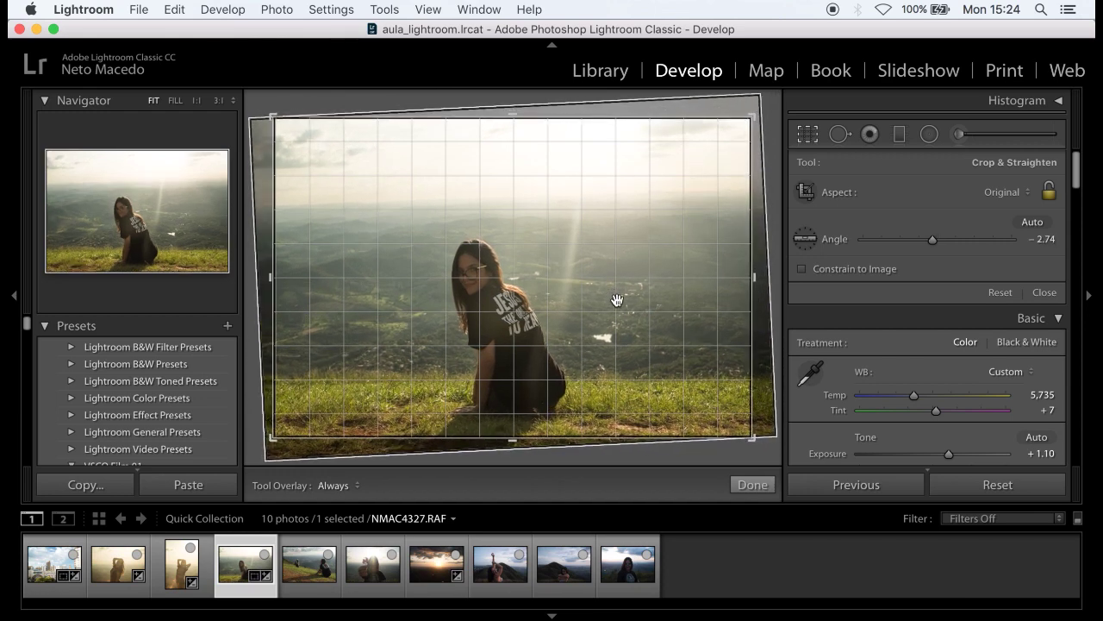
key("Return")
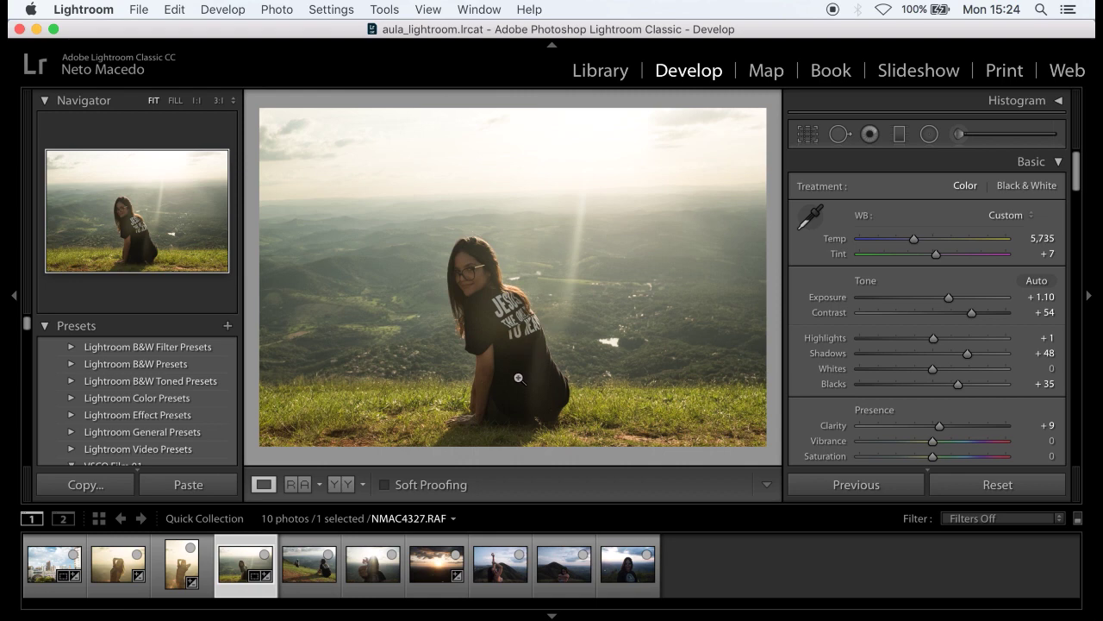
- Set Temp to 6,024 and Exposure to +0.85, then fine-tune the straighten angle
mouse_move(916, 245)
left_mouse_down()
mouse_move(901, 245)
mouse_move(919, 246)
left_mouse_up()
mouse_move(948, 297)
left_mouse_down()
mouse_move(939, 300)
mouse_move(957, 303)
mouse_move(943, 298)
left_mouse_up()
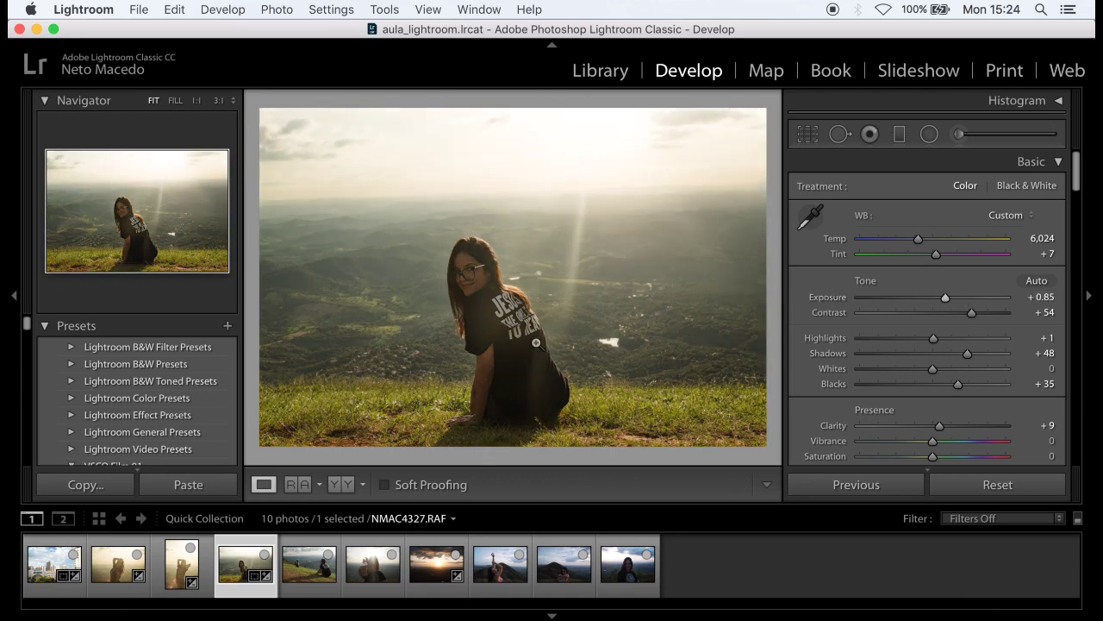
left_click(810, 137)
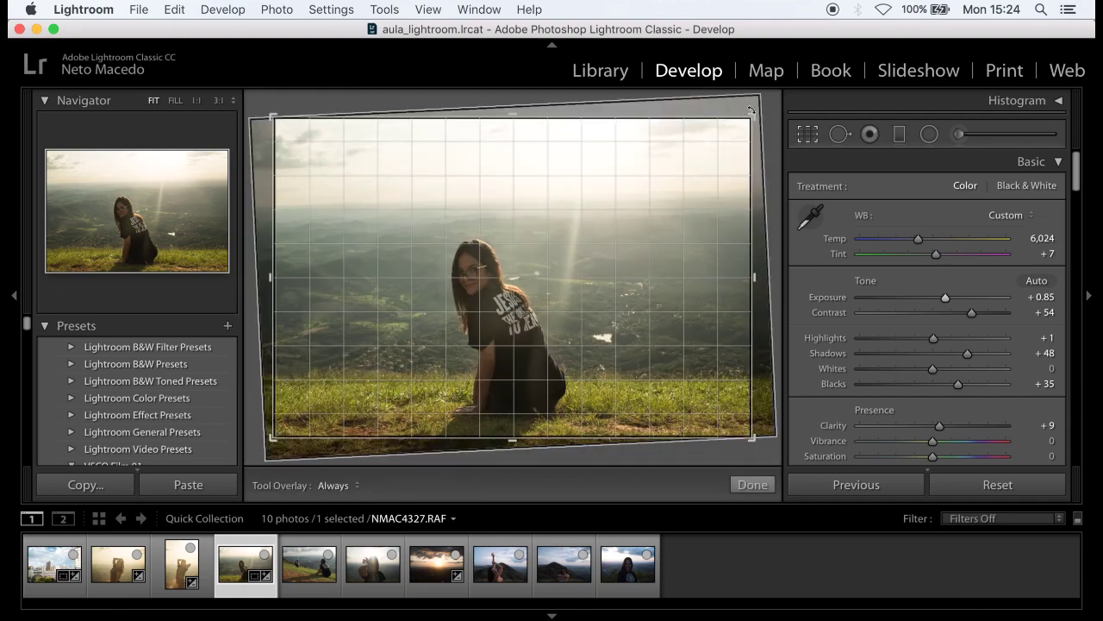
left_click_drag(769, 104, 766, 109)
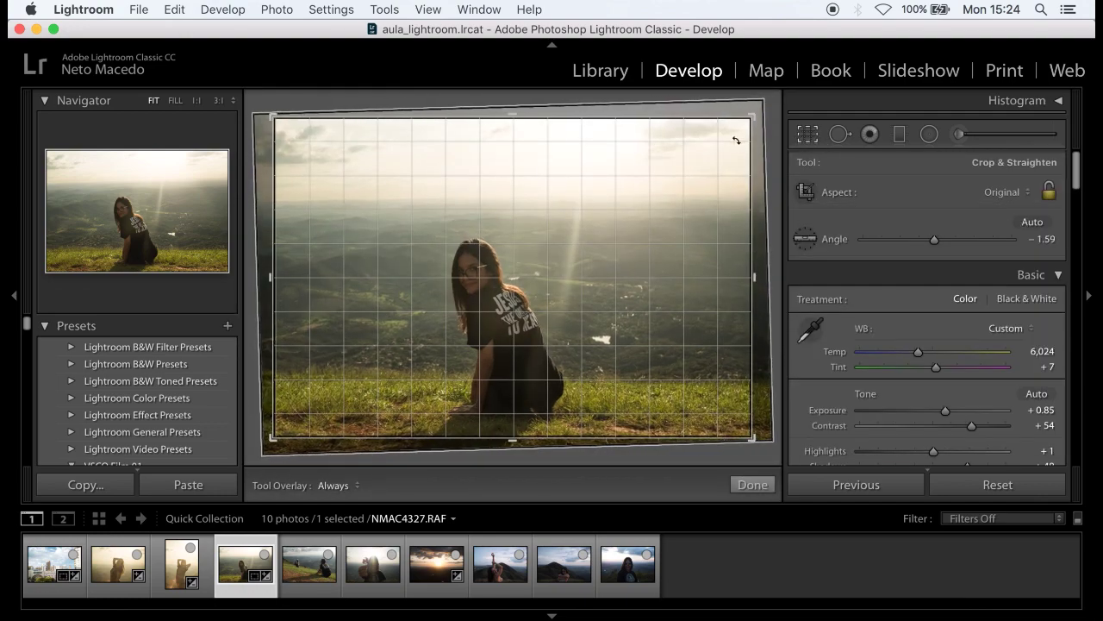
left_click(752, 485)
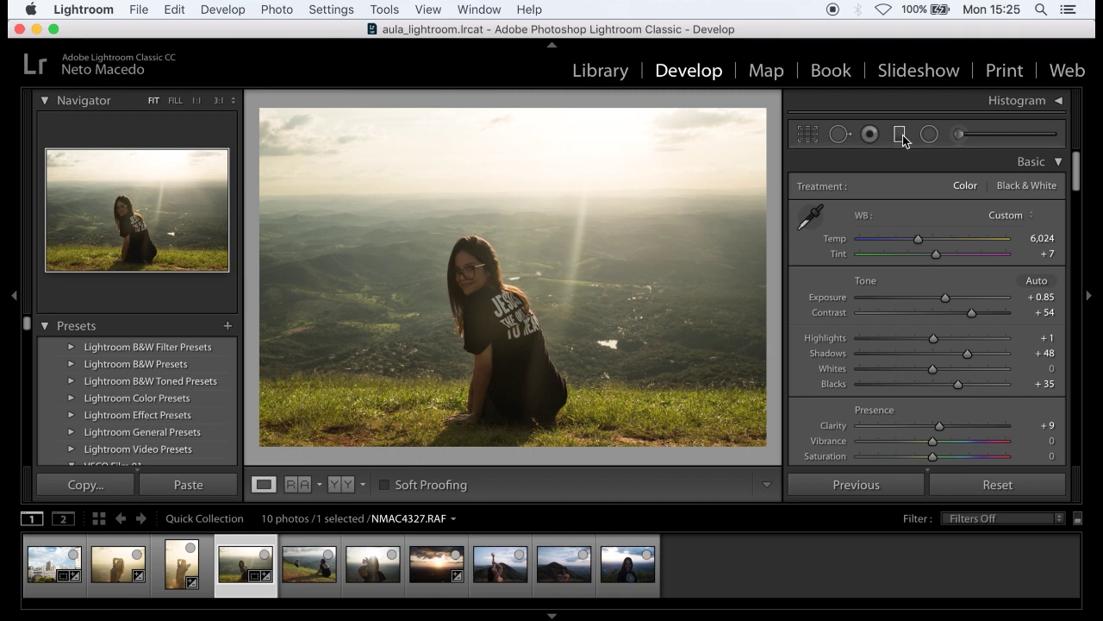
- Add a sky graduated filter with Exposure −0.82, Temp −22, Highlights −8, Clarity 23
left_click(903, 135)
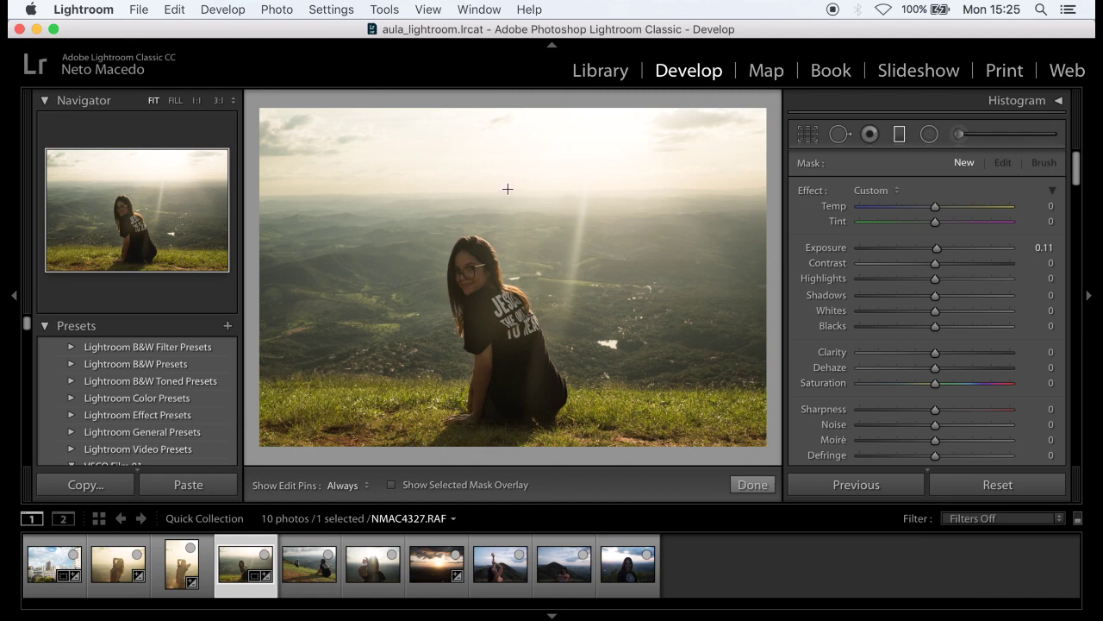
left_click_drag(496, 175, 500, 226)
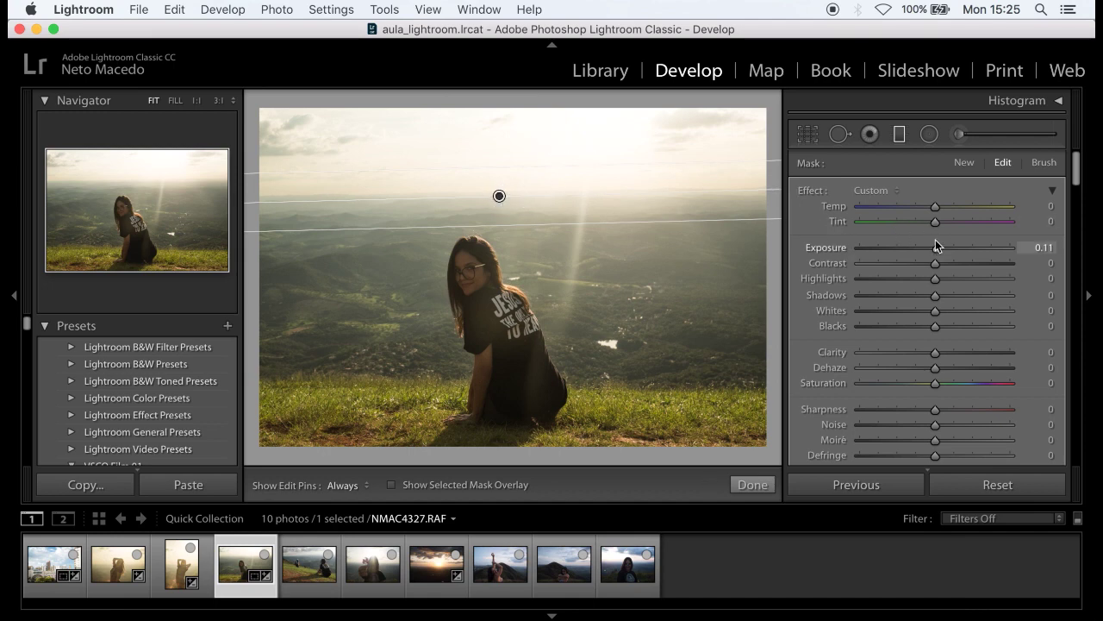
mouse_move(1077, 165)
left_mouse_down()
mouse_move(1078, 205)
mouse_move(1078, 164)
left_mouse_up()
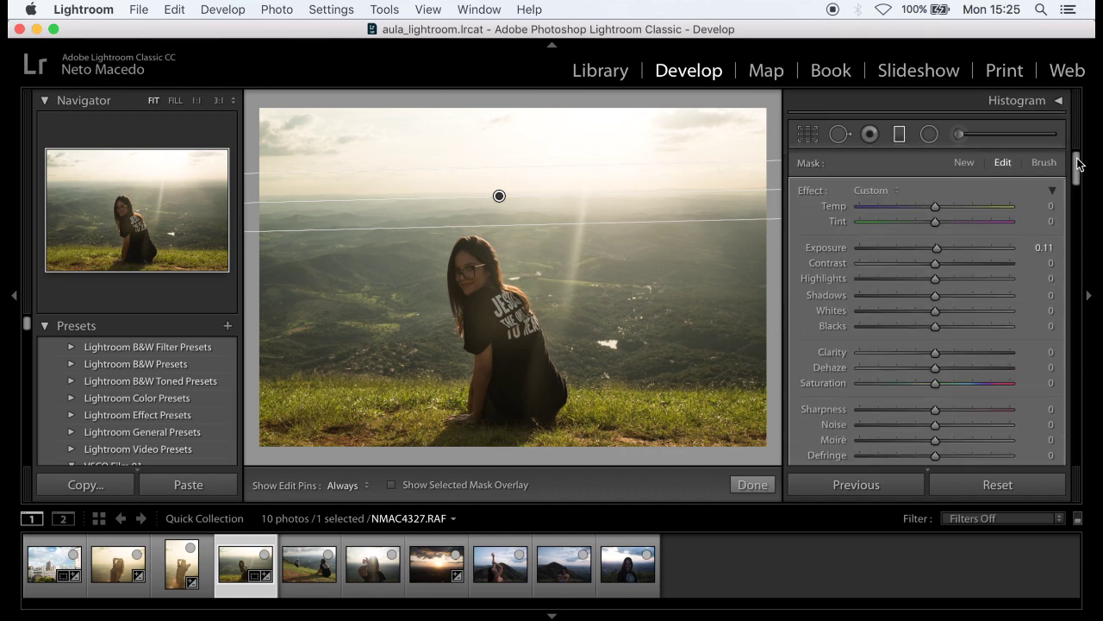
mouse_move(938, 248)
left_mouse_down()
mouse_move(911, 250)
mouse_move(923, 248)
left_mouse_up()
left_click_drag(935, 207, 919, 209)
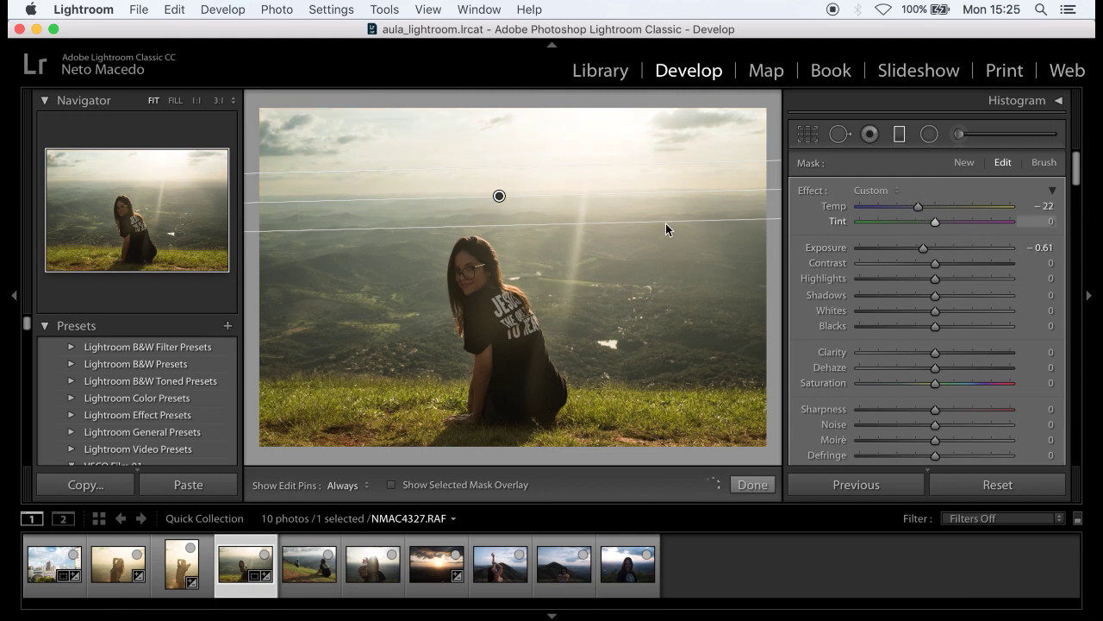
left_click_drag(923, 248, 923, 249)
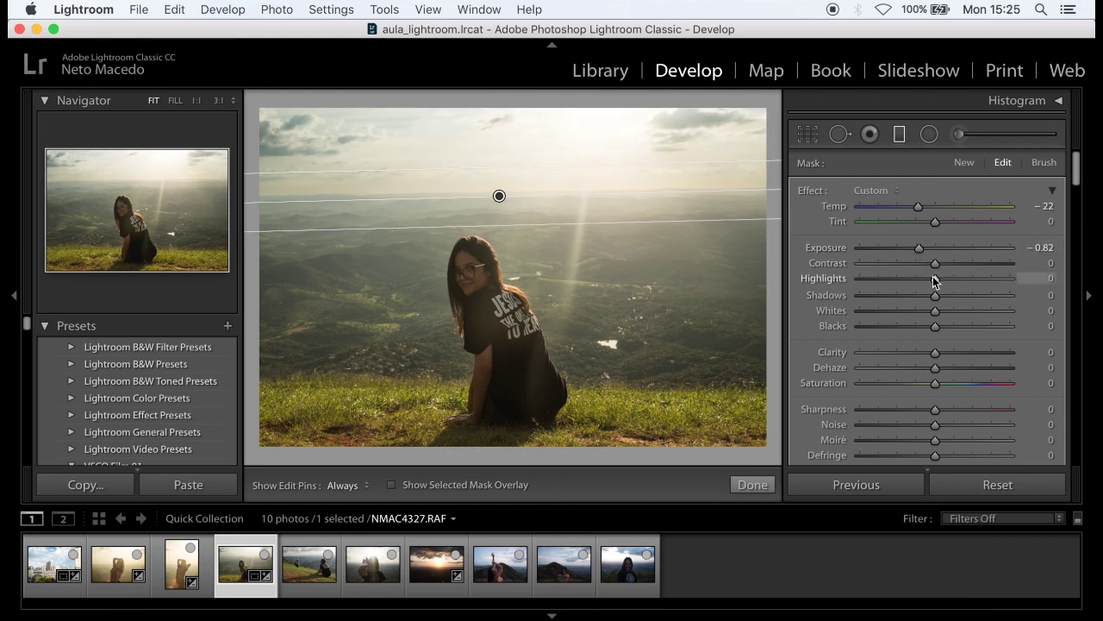
left_click_drag(935, 353, 953, 353)
mouse_move(922, 299)
left_mouse_down()
mouse_move(943, 298)
mouse_move(912, 301)
mouse_move(951, 297)
mouse_move(914, 284)
mouse_move(929, 280)
left_mouse_up()
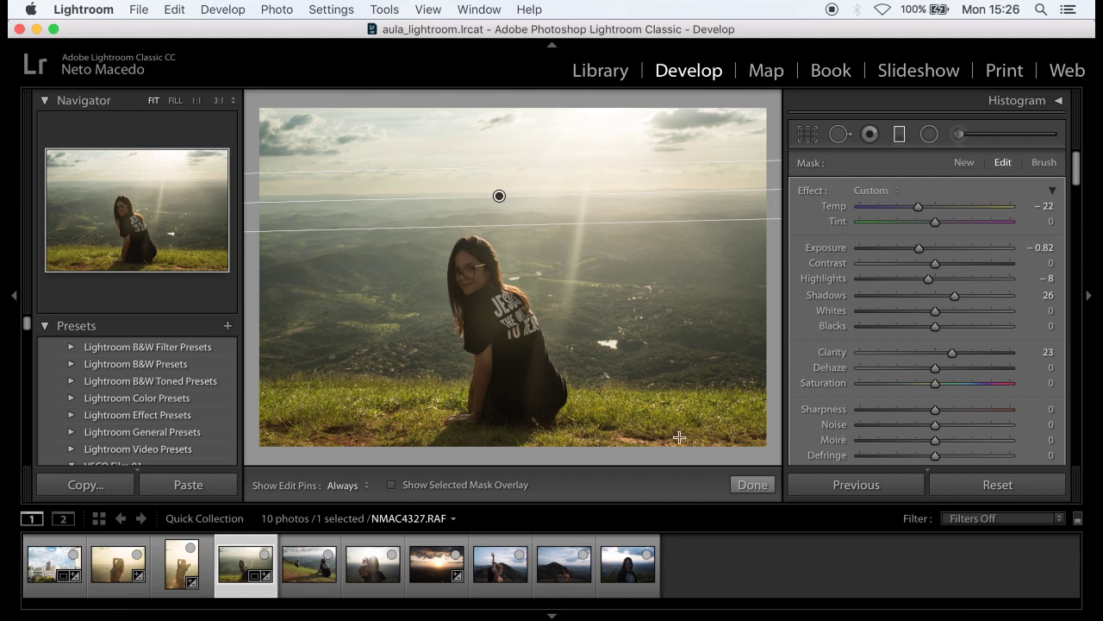
left_click(753, 484)
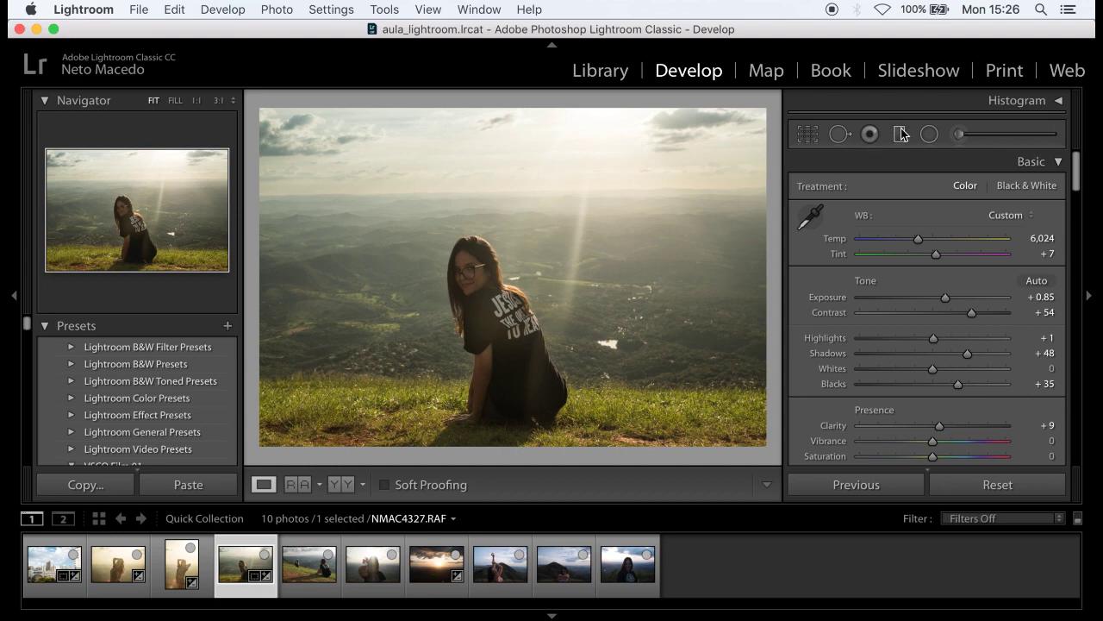
- Copy NMAC4327's settings without Local Adjustments and paste them onto NMAC4334
left_click(321, 574)
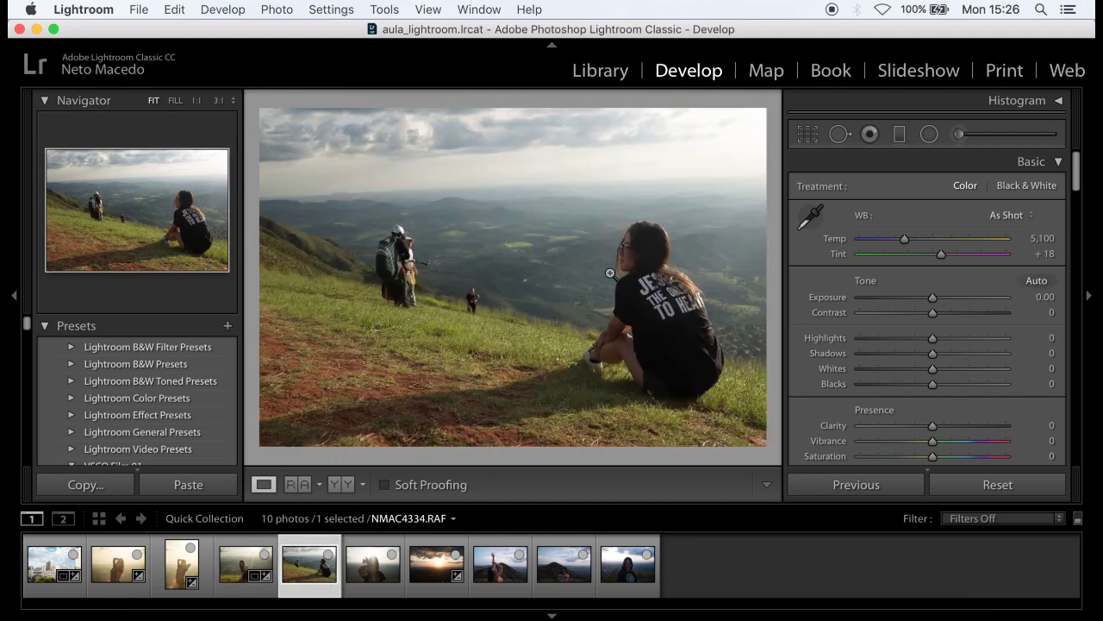
left_click(269, 556)
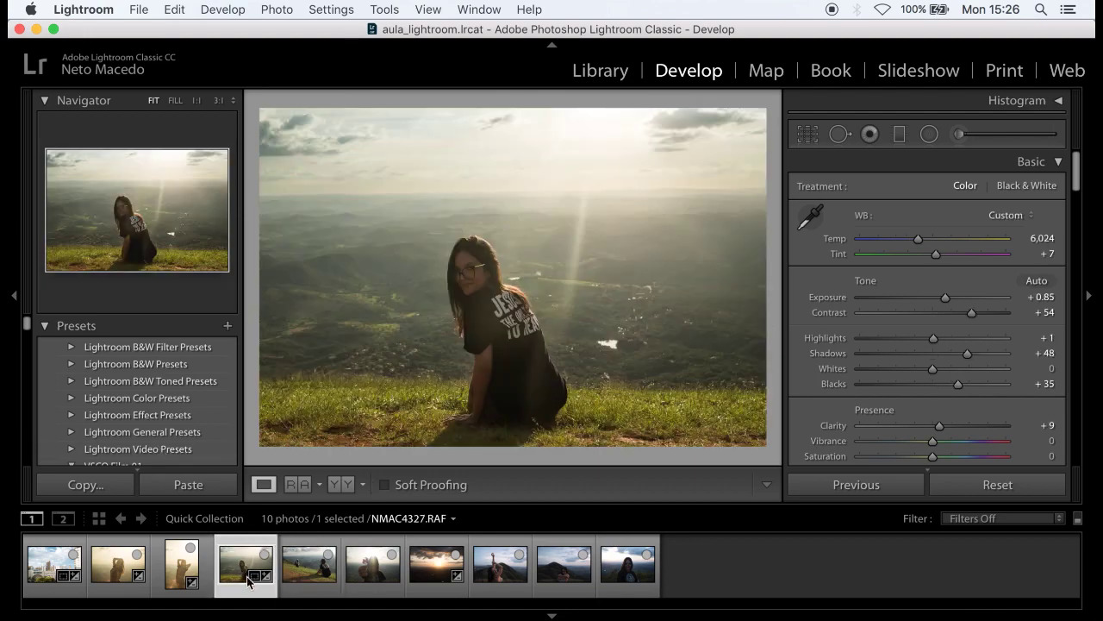
left_click(102, 488)
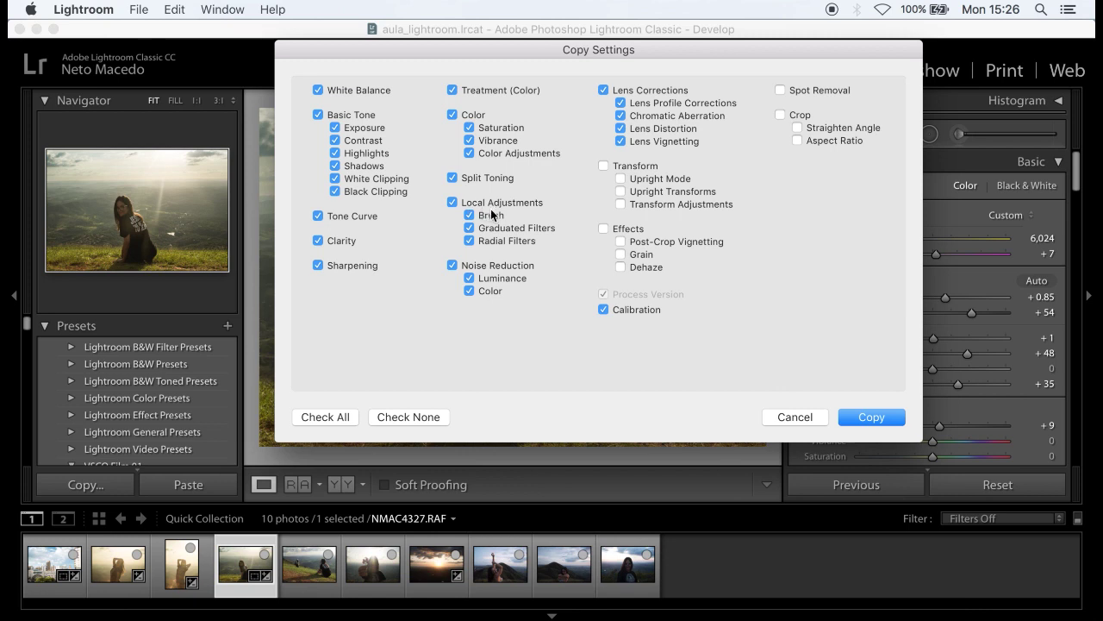
left_click(457, 206)
left_click(868, 419)
left_click(309, 586)
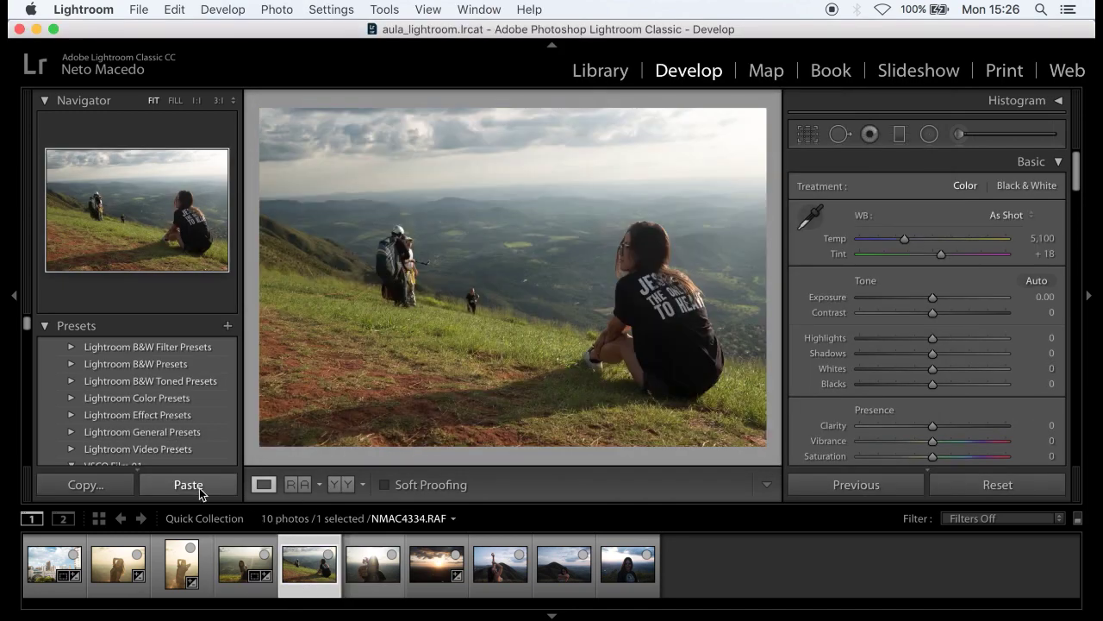
left_click(201, 490)
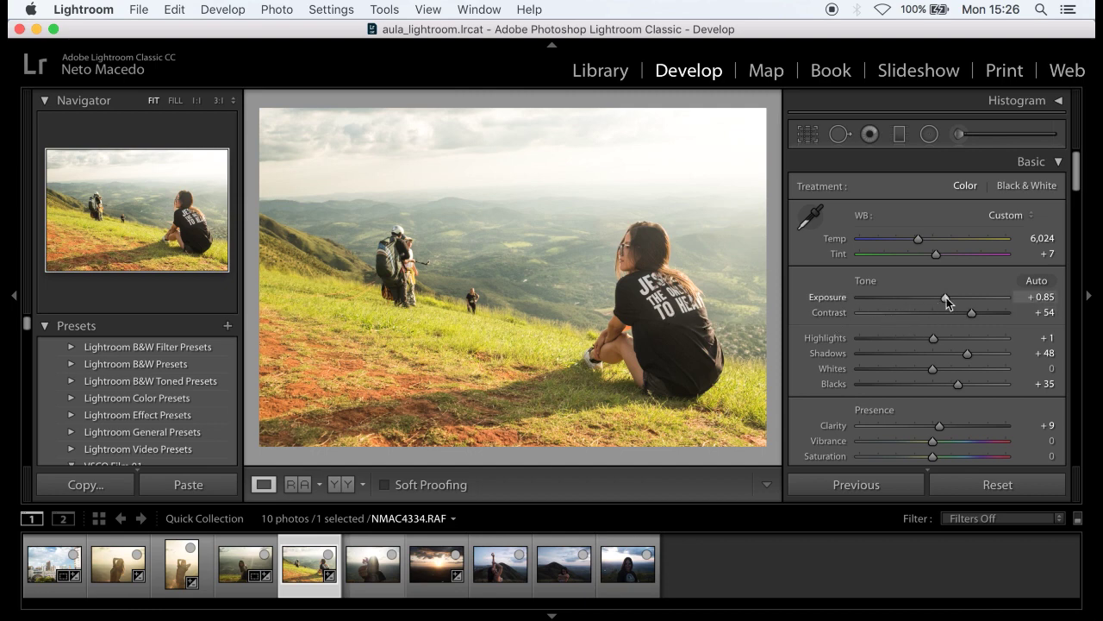
- Lower NMAC4334's exposure from +0.85 to +0.35
left_click_drag(943, 296, 937, 296)
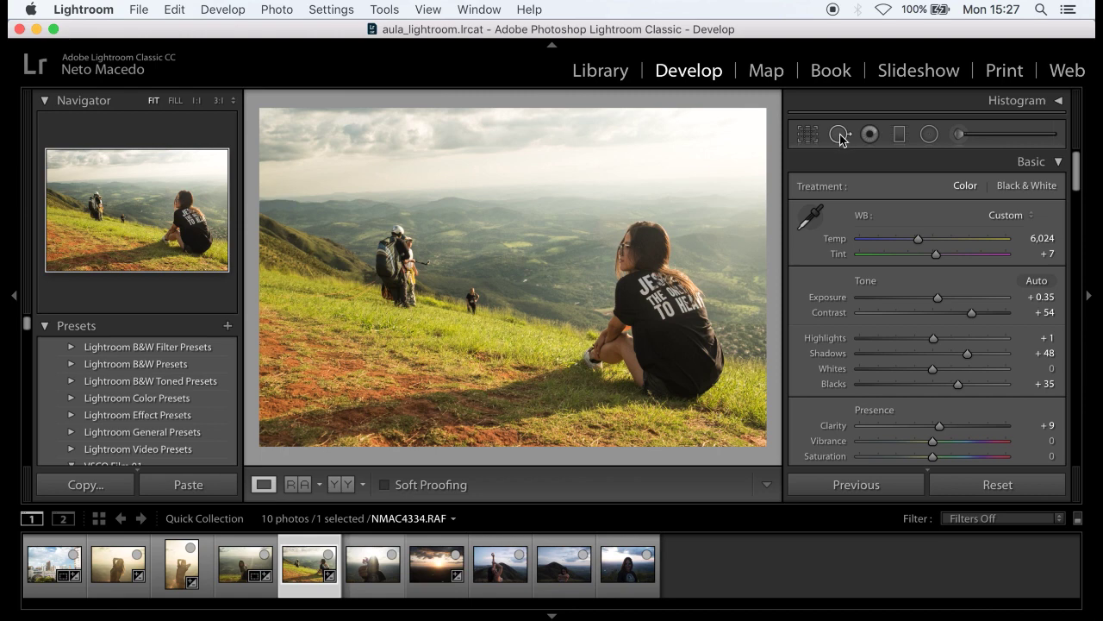
- Heal the distant hillside figure with a Heal spot of Size 81, Feather 38, Opacity 100
left_click(839, 134)
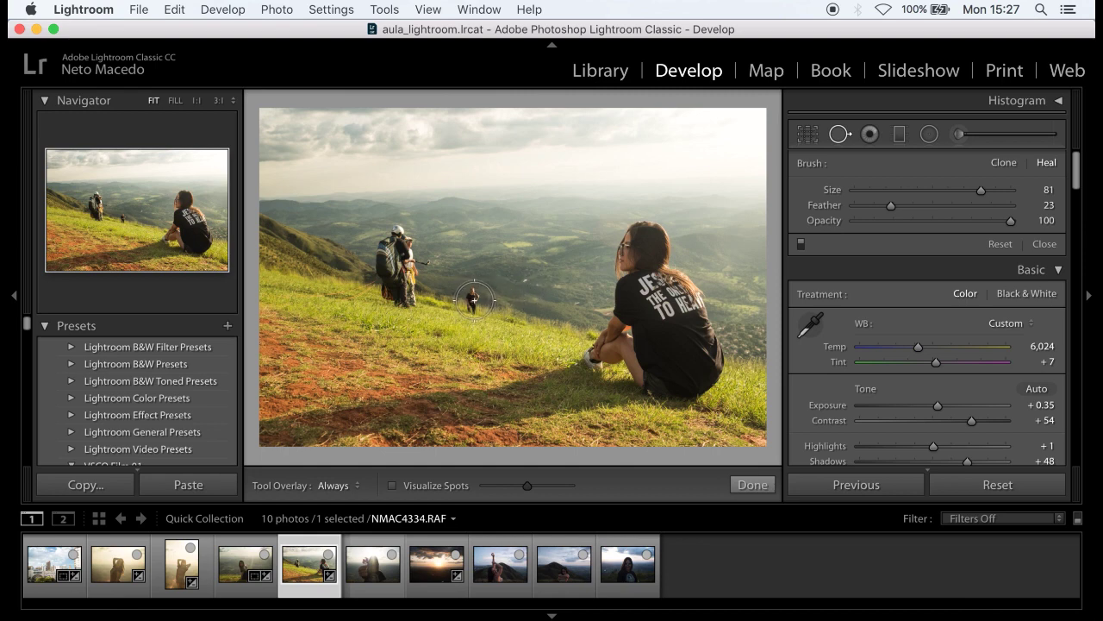
left_click(474, 299)
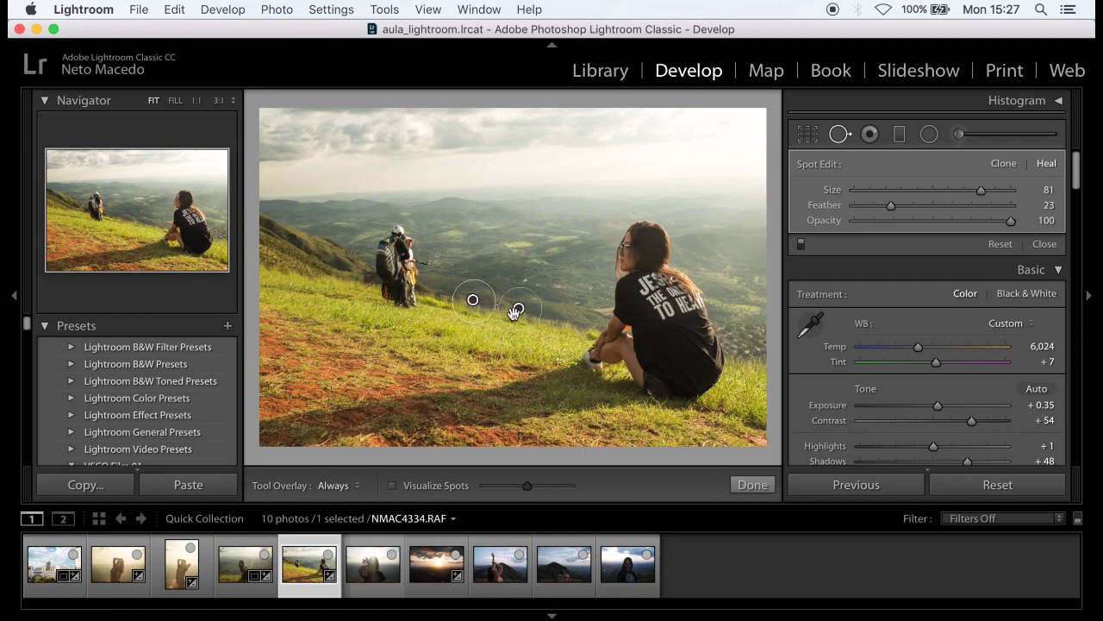
left_click_drag(519, 311, 519, 311)
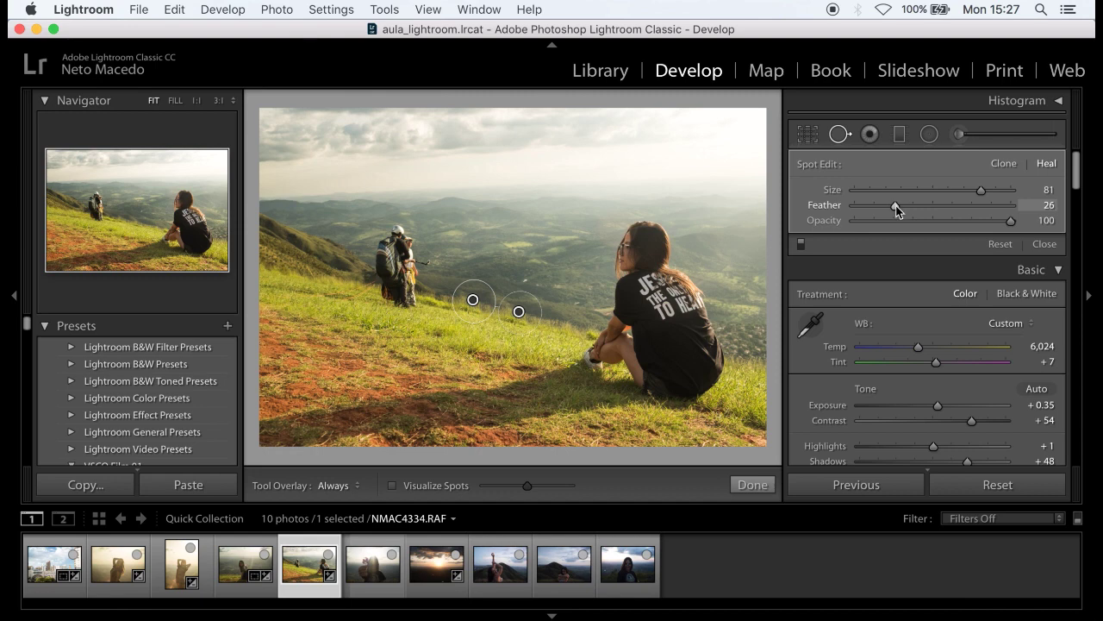
mouse_move(913, 203)
left_mouse_down()
mouse_move(899, 206)
mouse_move(913, 203)
left_mouse_up()
left_click(754, 485)
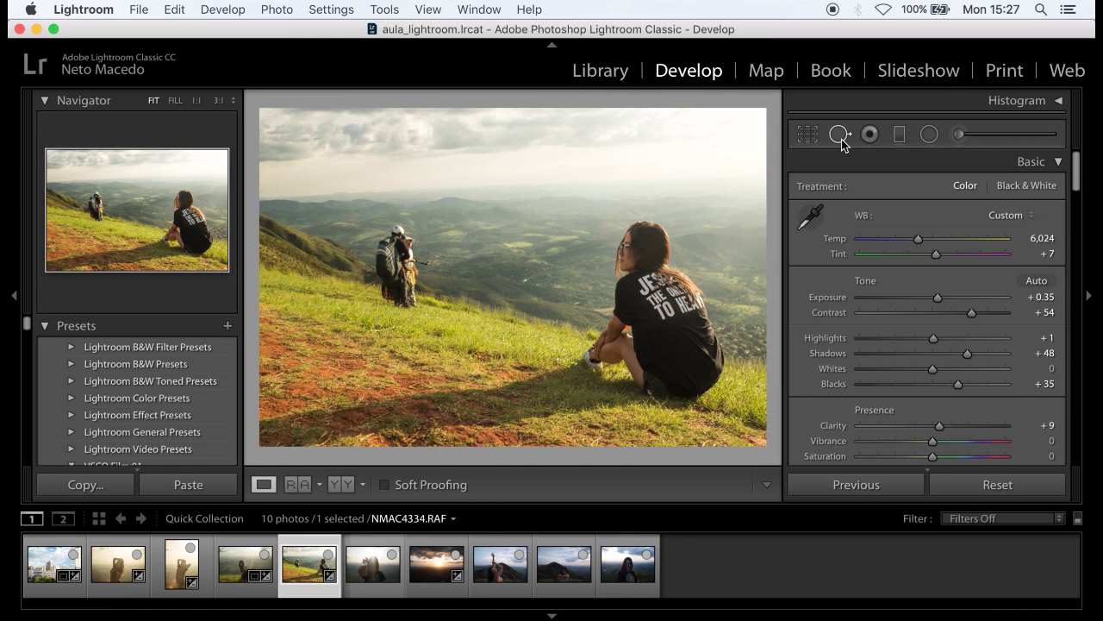
left_click(840, 138)
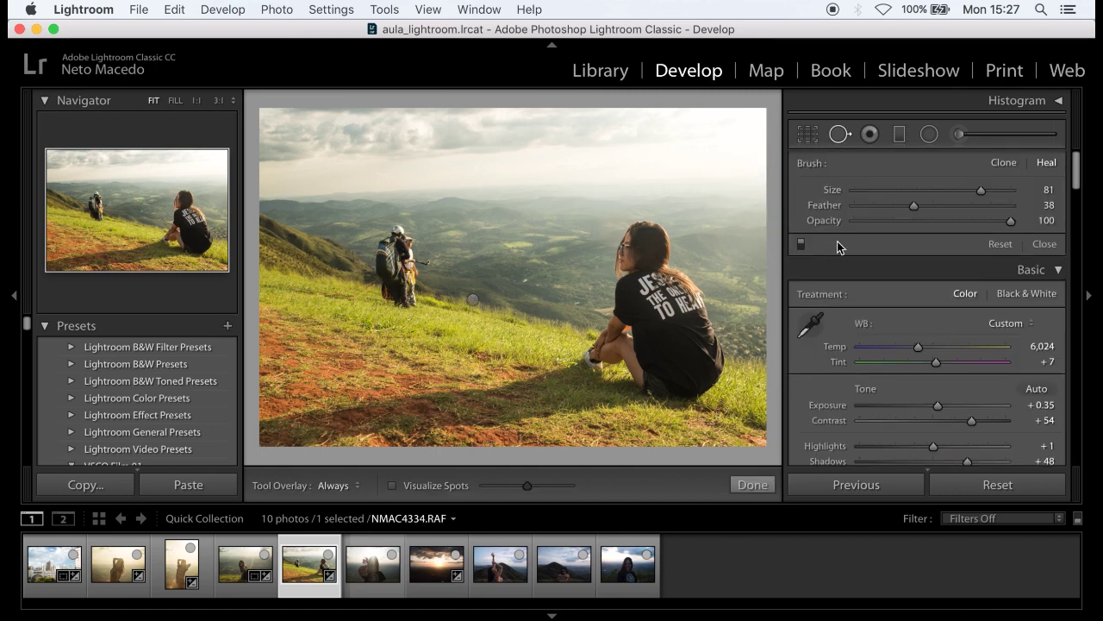
left_click_drag(981, 191, 1002, 190)
left_click(402, 264)
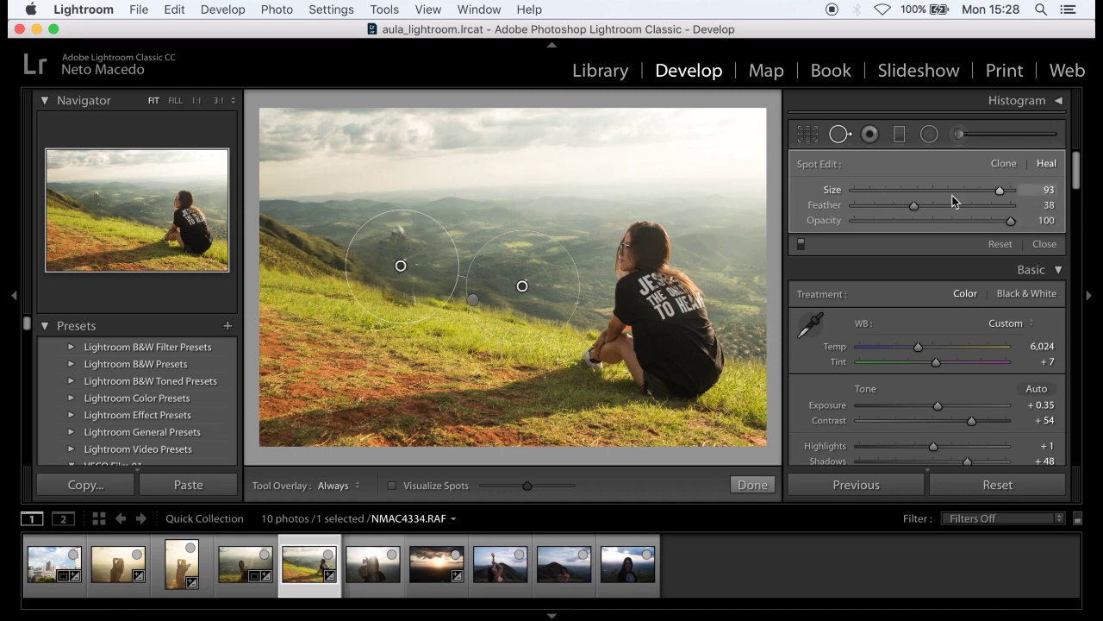
left_click(882, 208)
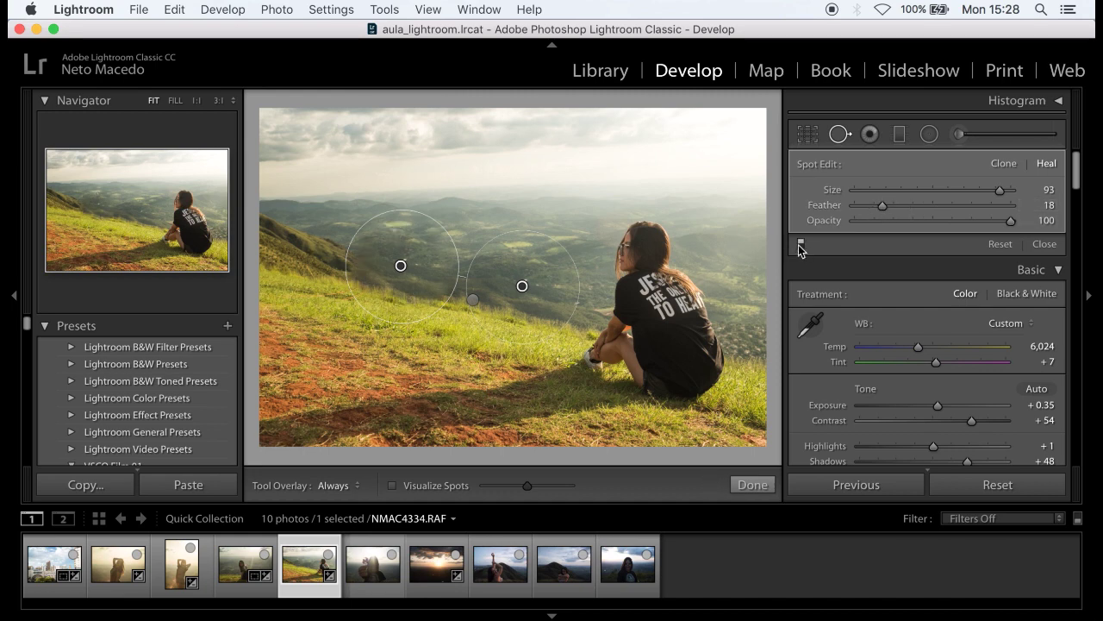
left_click_drag(521, 285, 521, 294)
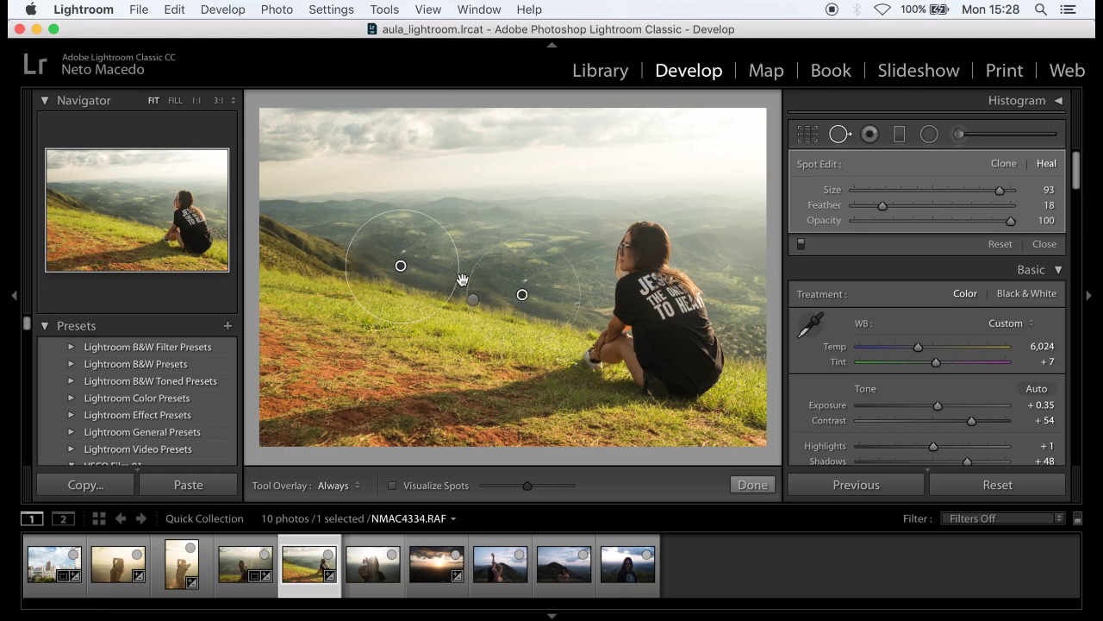
left_click(523, 294)
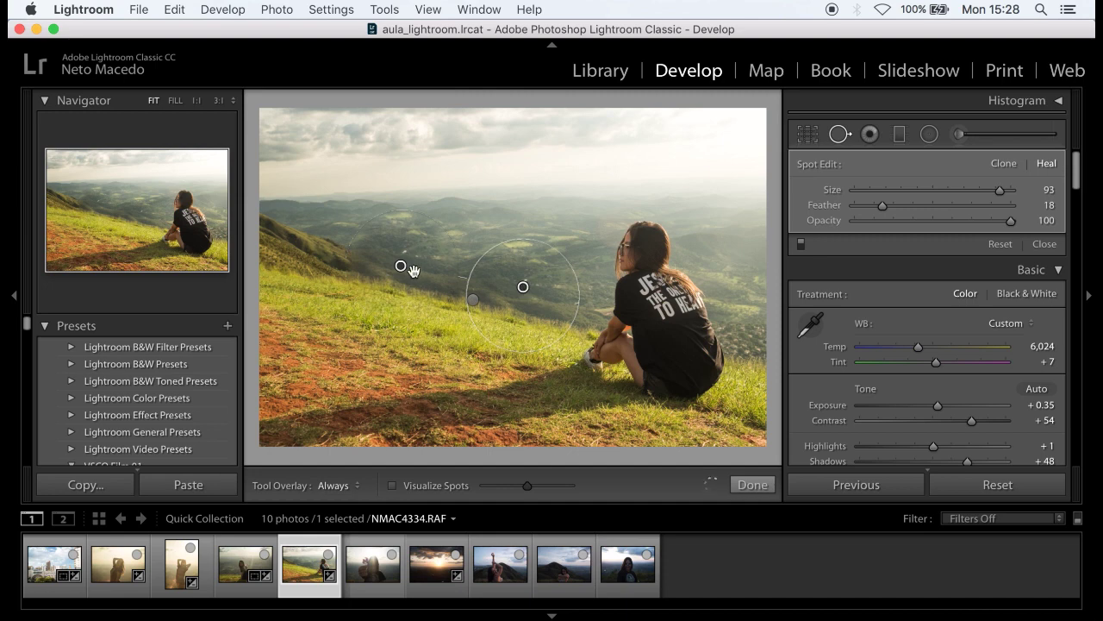
left_click(753, 485)
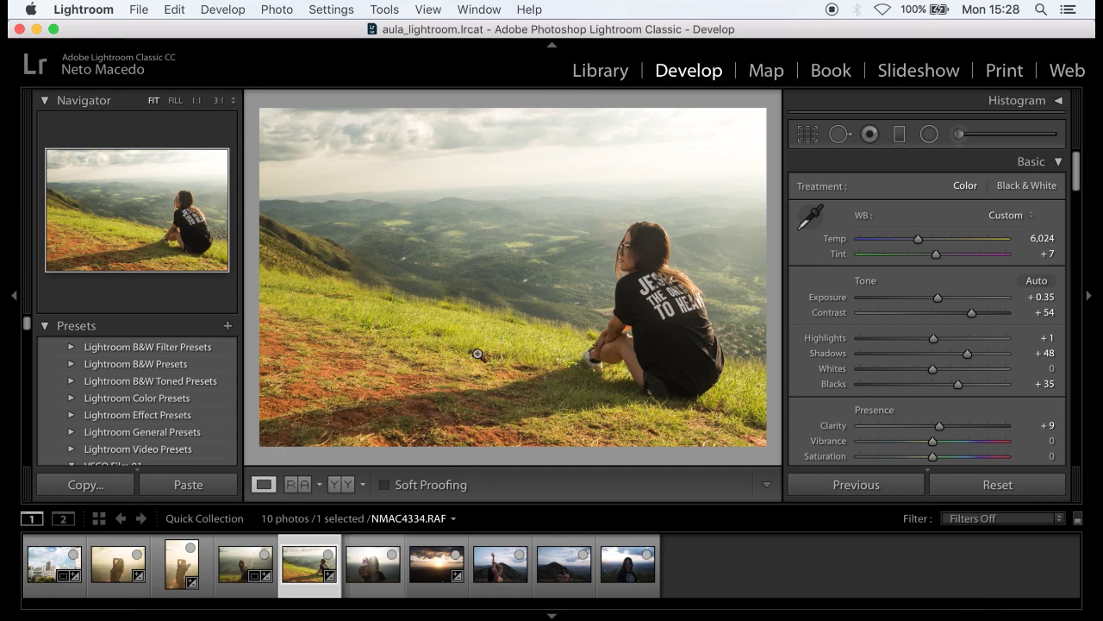
left_click(839, 134)
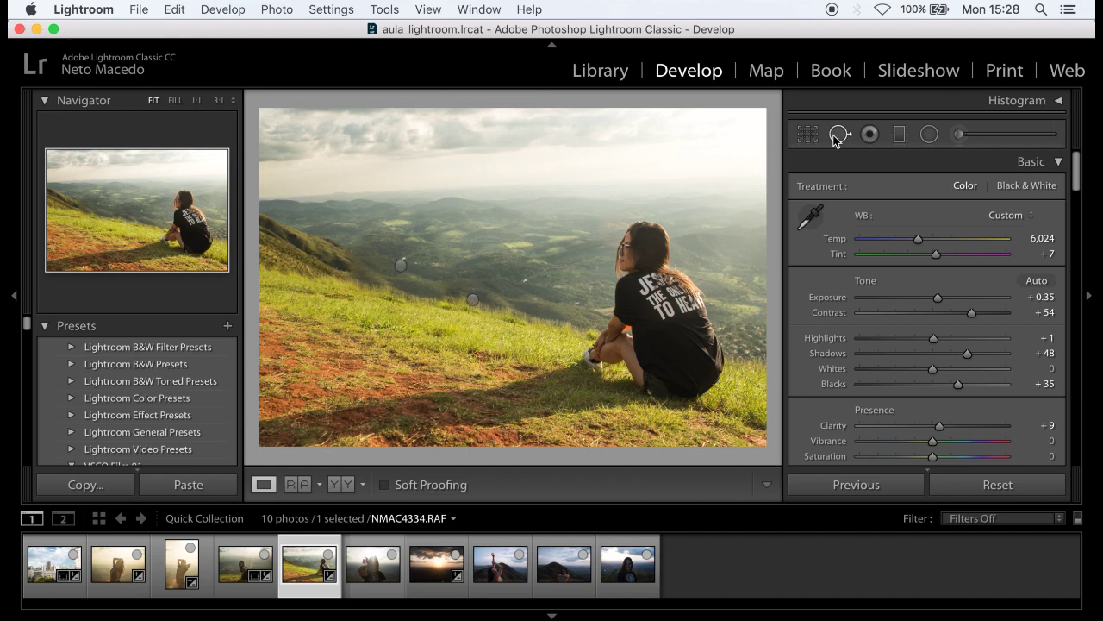
left_click(401, 267)
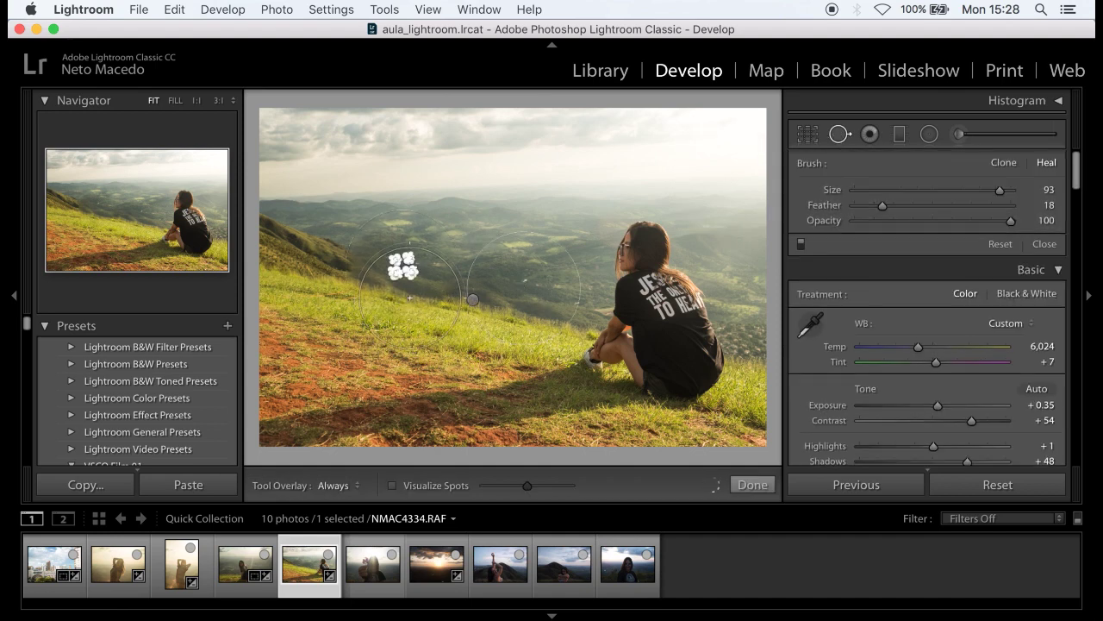
key("super+z")
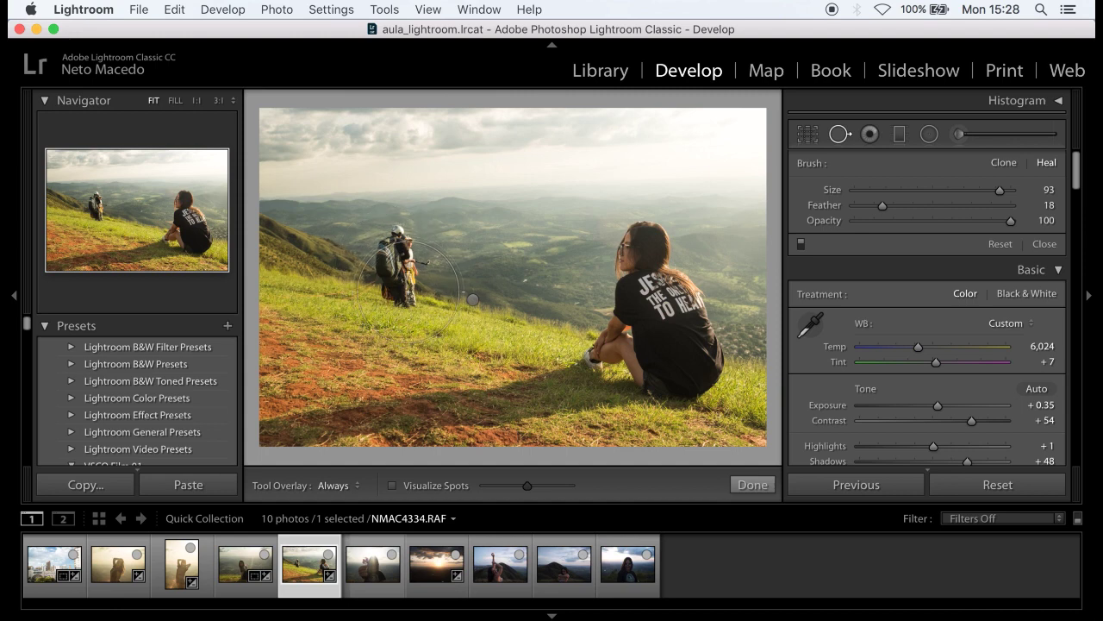
left_click(754, 485)
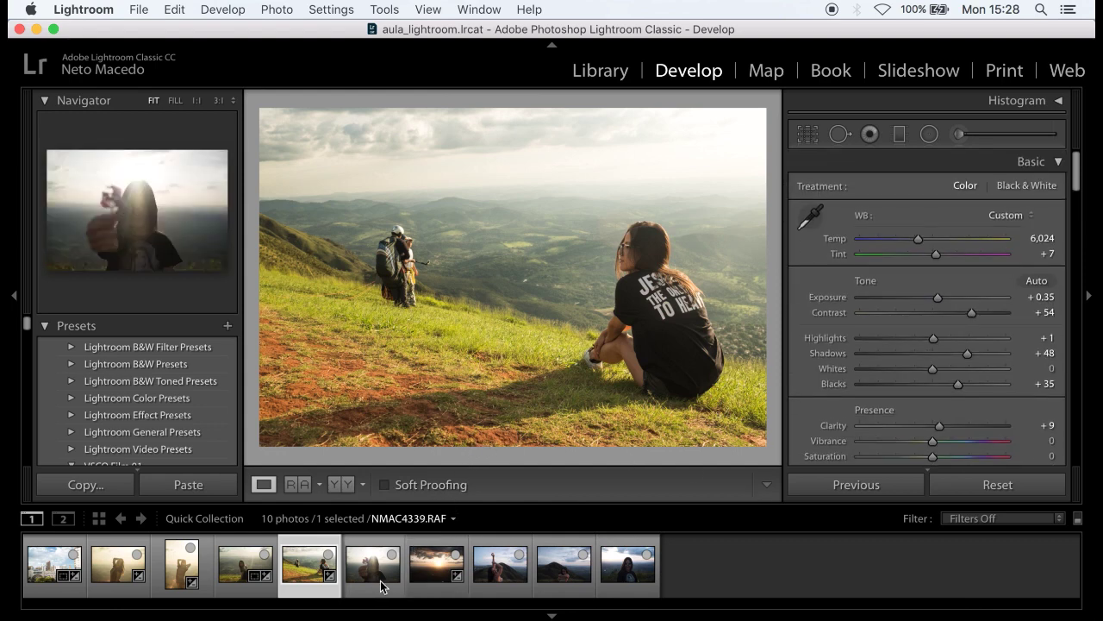
- Copy the develop settings from the warm portrait NMAC4321
left_click(131, 591)
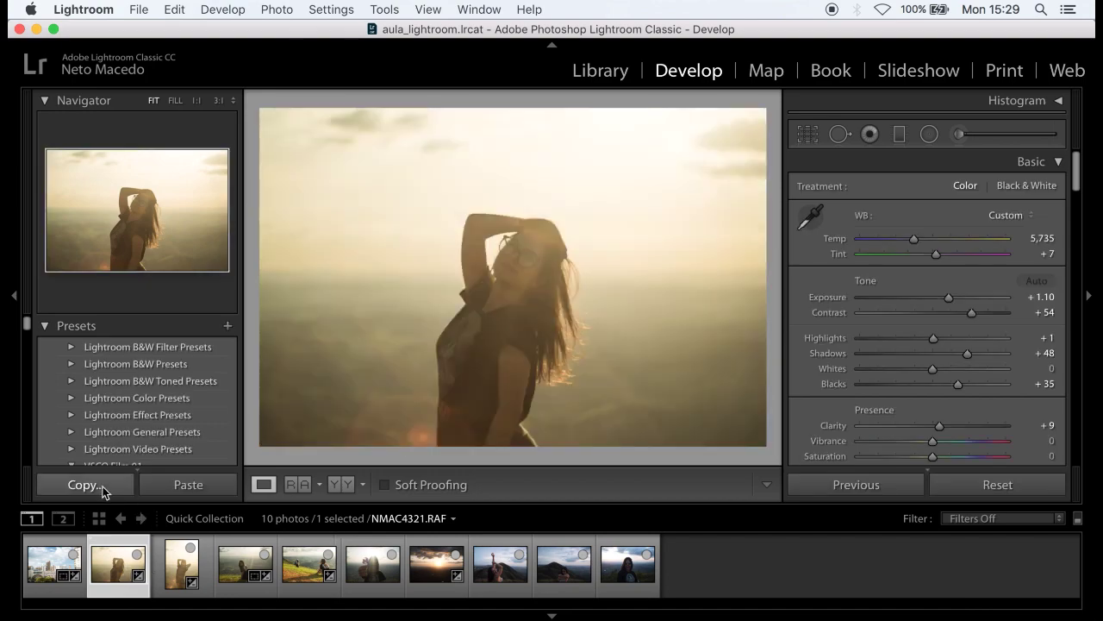
left_click(101, 488)
left_click(867, 415)
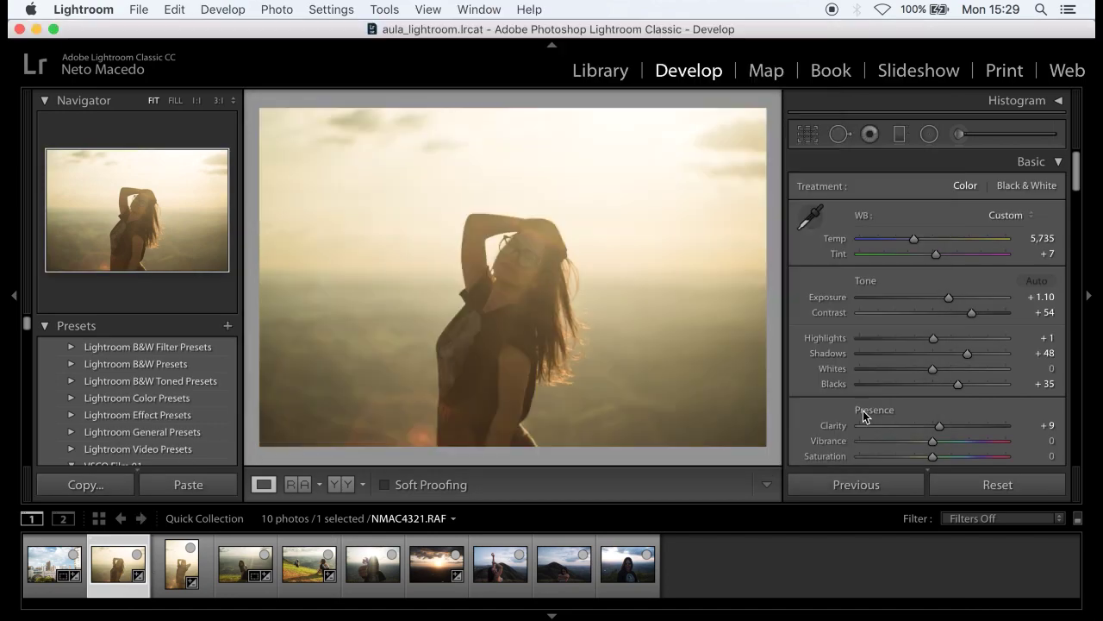
- Paste them onto flower portrait NMAC4339, lower Exposure to −0.30, and tweak Temp
left_click(377, 586)
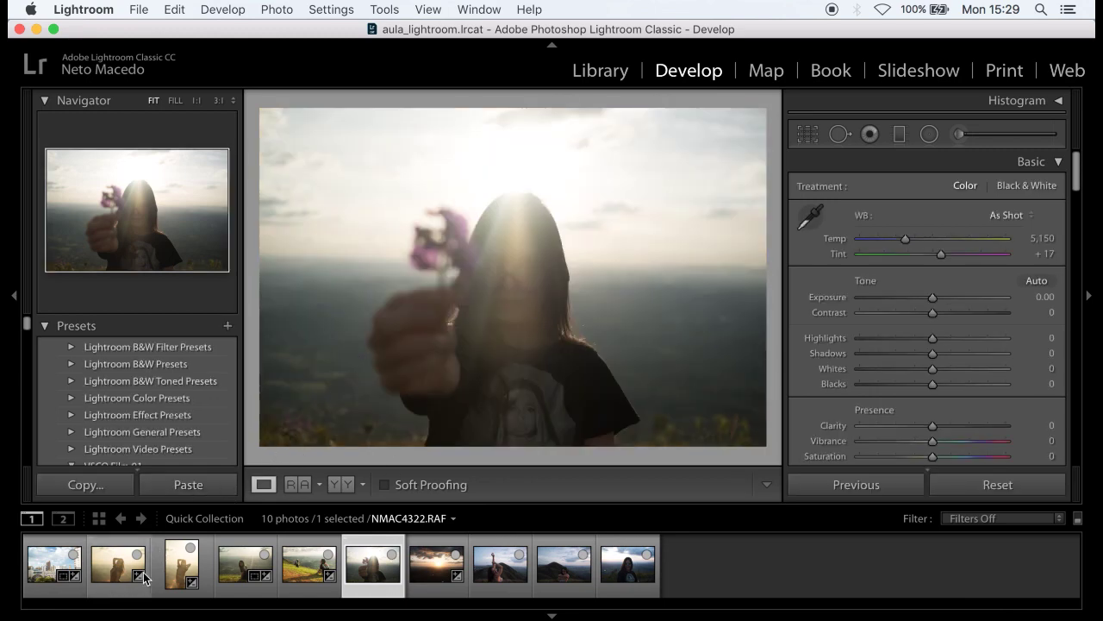
left_click(195, 493)
left_click(191, 487)
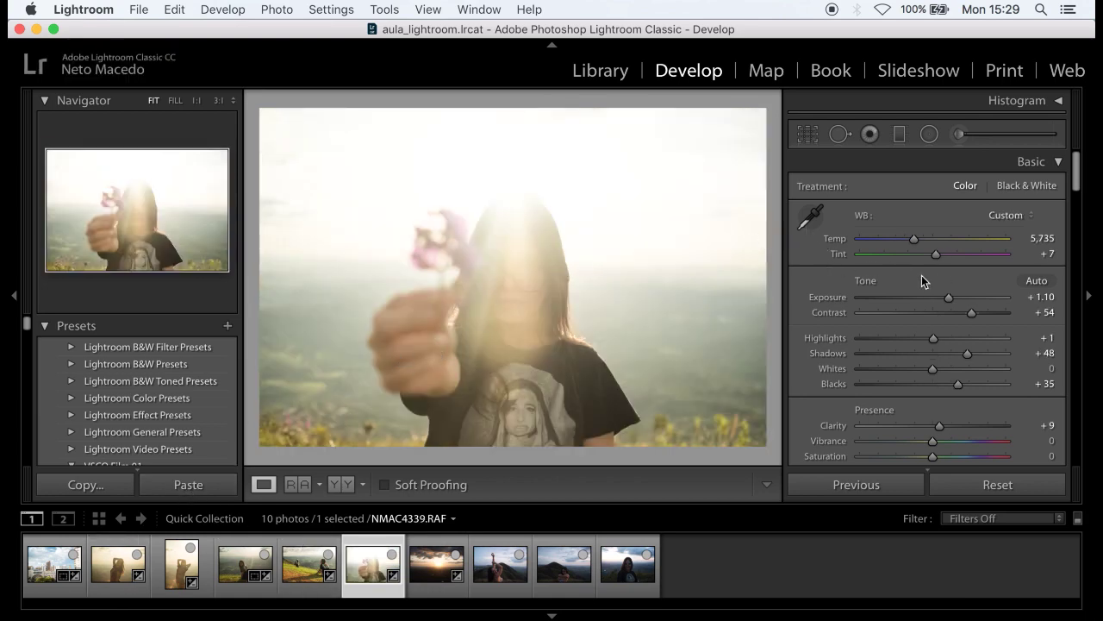
left_click_drag(952, 296, 941, 302)
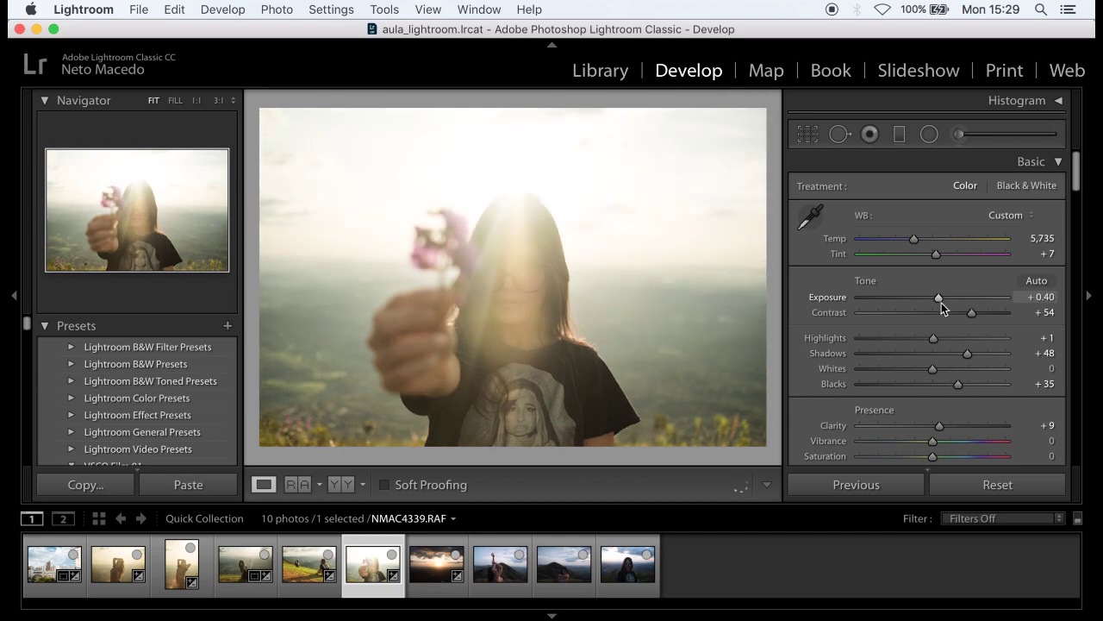
left_click_drag(933, 304, 929, 304)
mouse_move(914, 239)
left_mouse_down()
mouse_move(904, 244)
mouse_move(914, 241)
left_mouse_up()
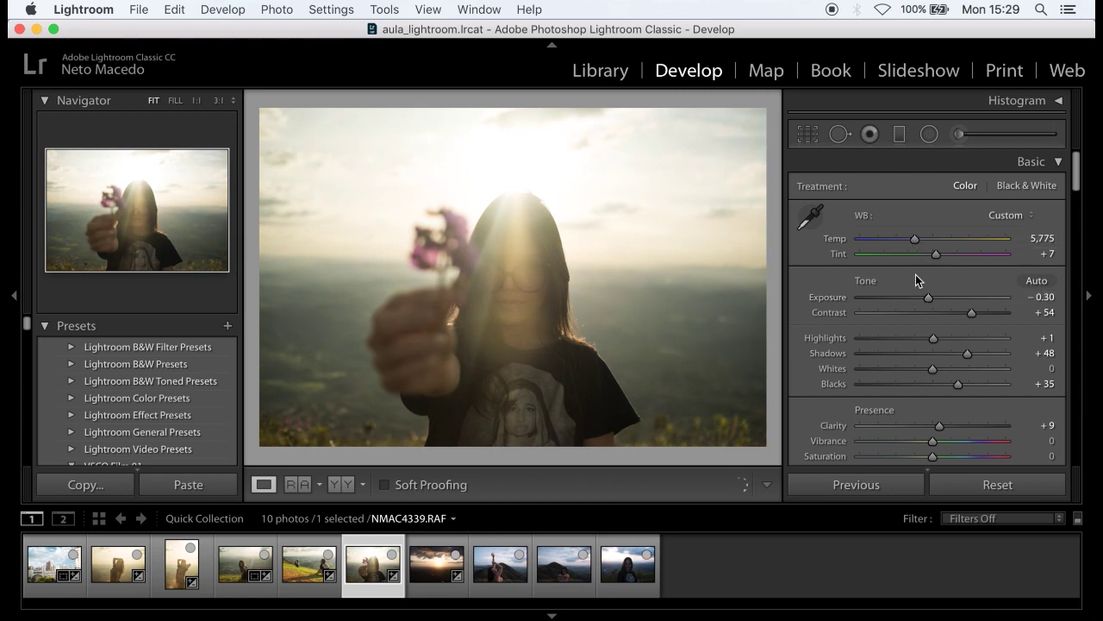
left_click(437, 585)
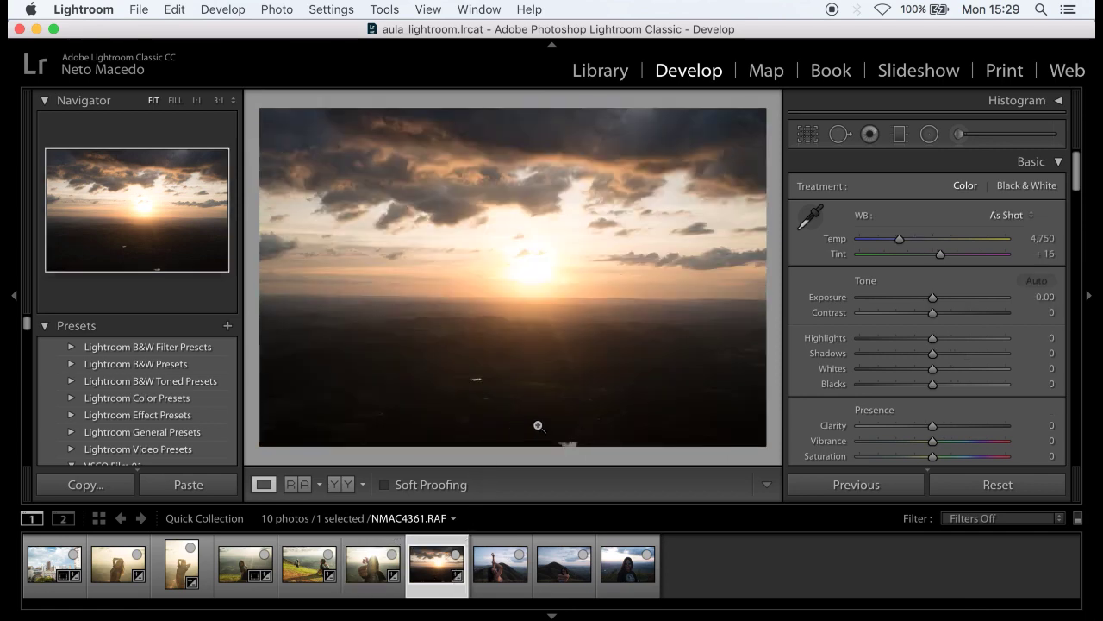
- Paste the copied settings onto the sunset photo and try straightening its horizon
left_click(178, 489)
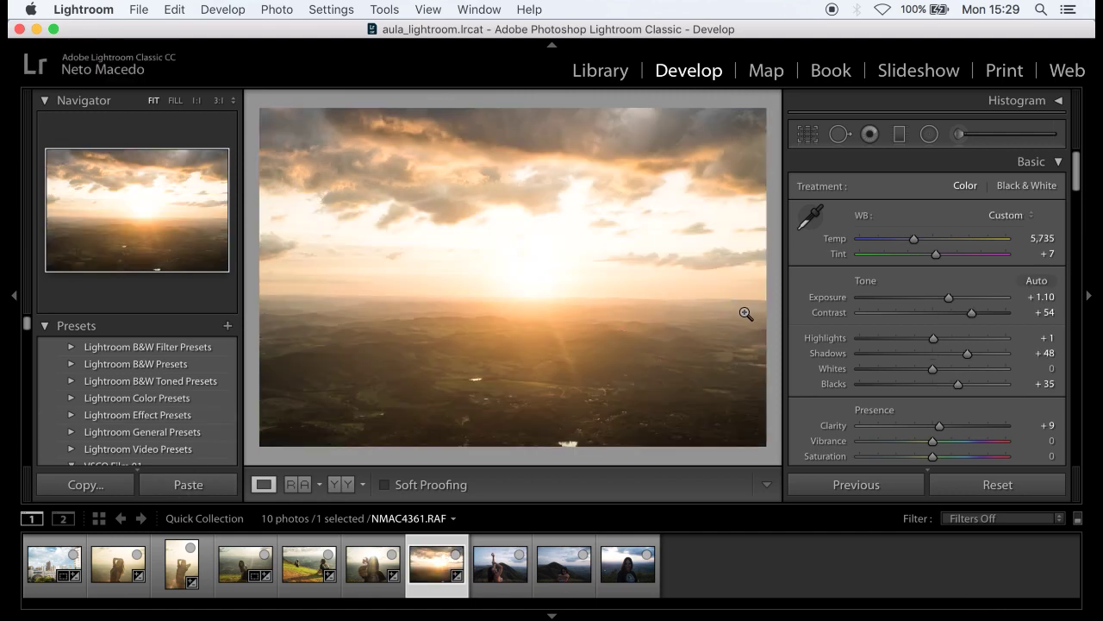
left_click(808, 134)
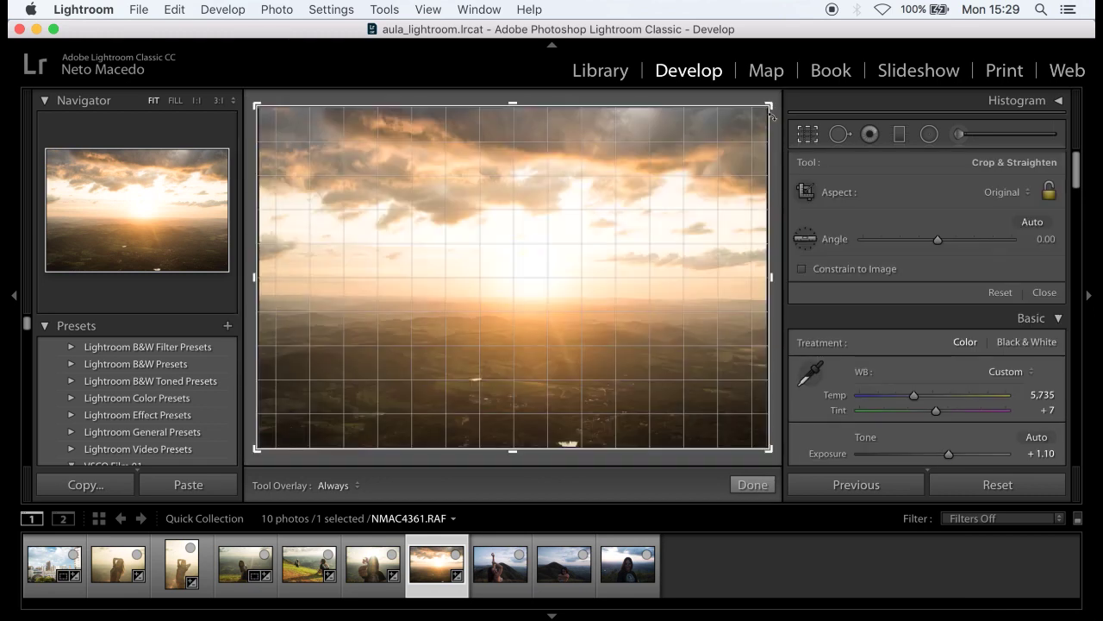
left_click_drag(772, 99, 769, 107)
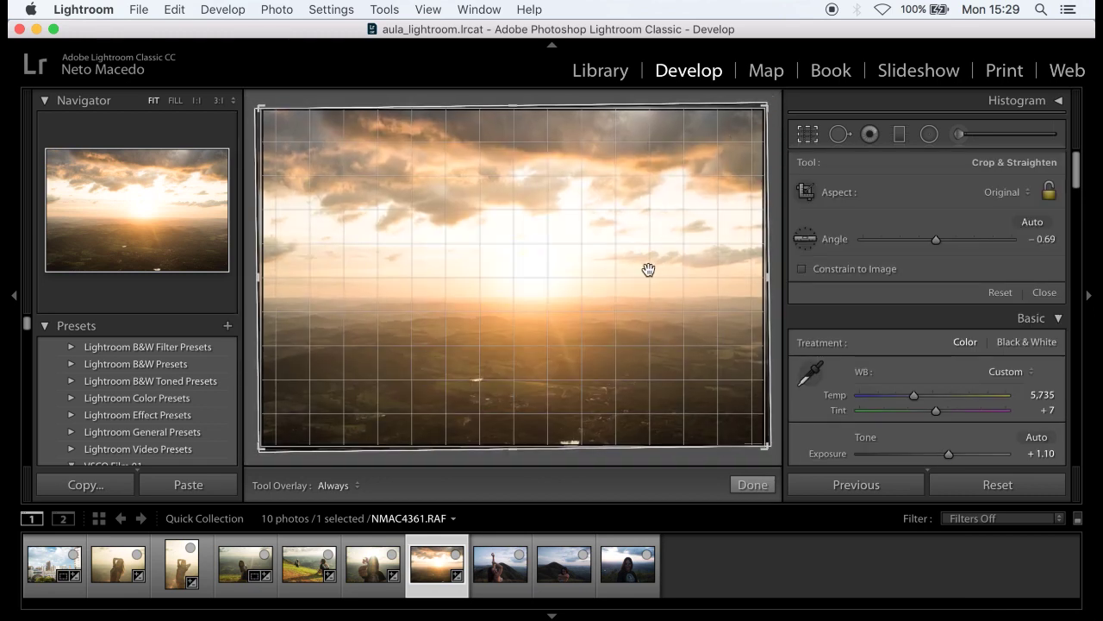
left_click(752, 484)
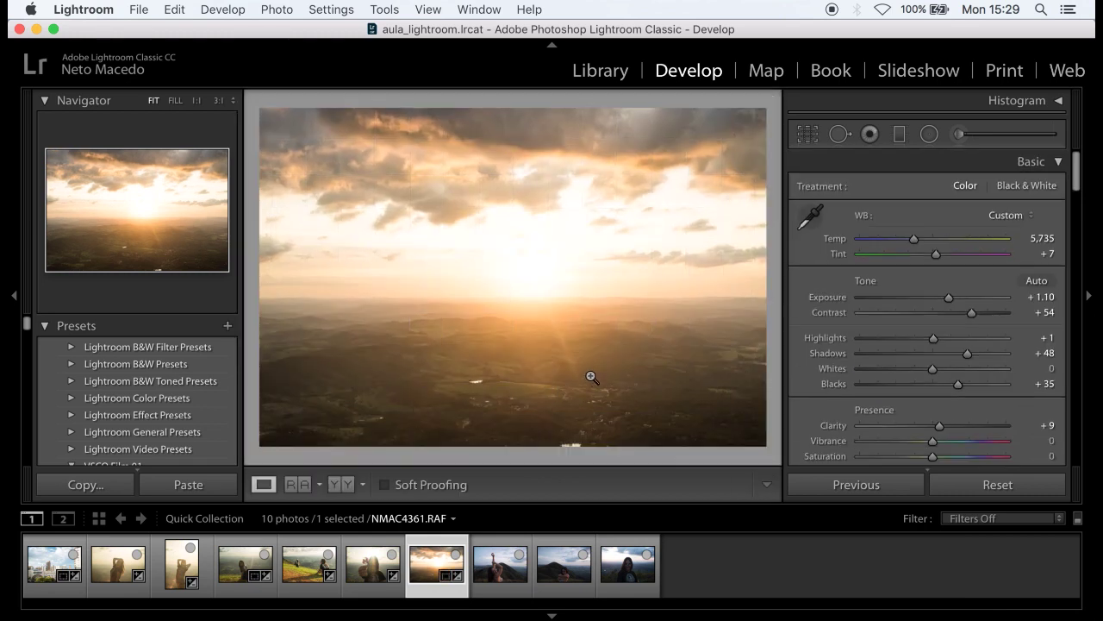
- Reset the sunset photo, re-paste the copied settings, and set Exposure to +1.10
left_click(962, 493)
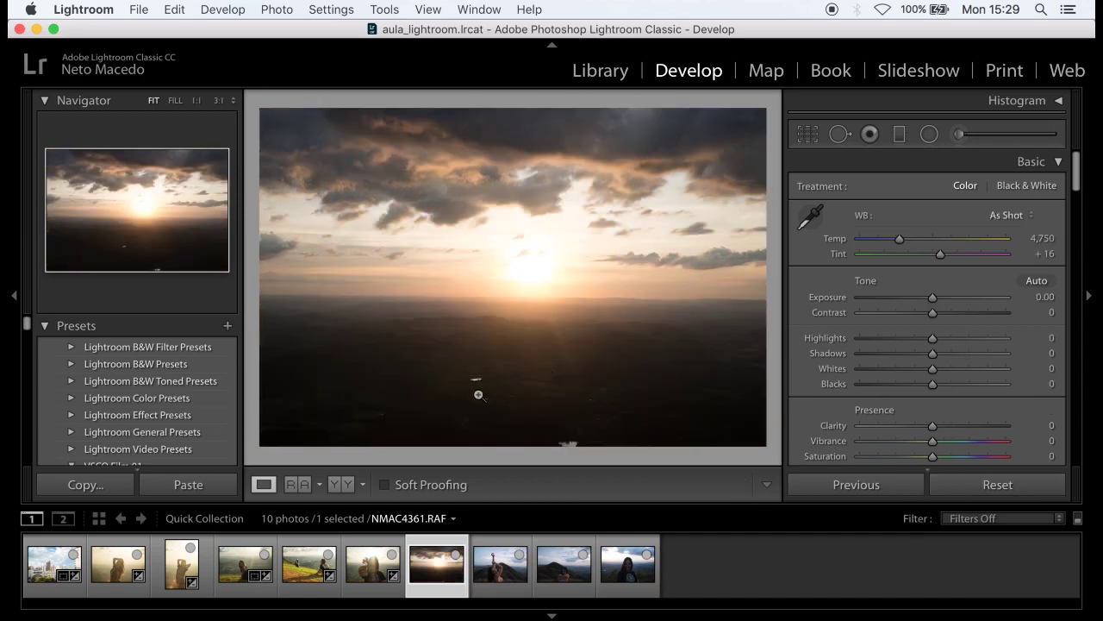
left_click(217, 485)
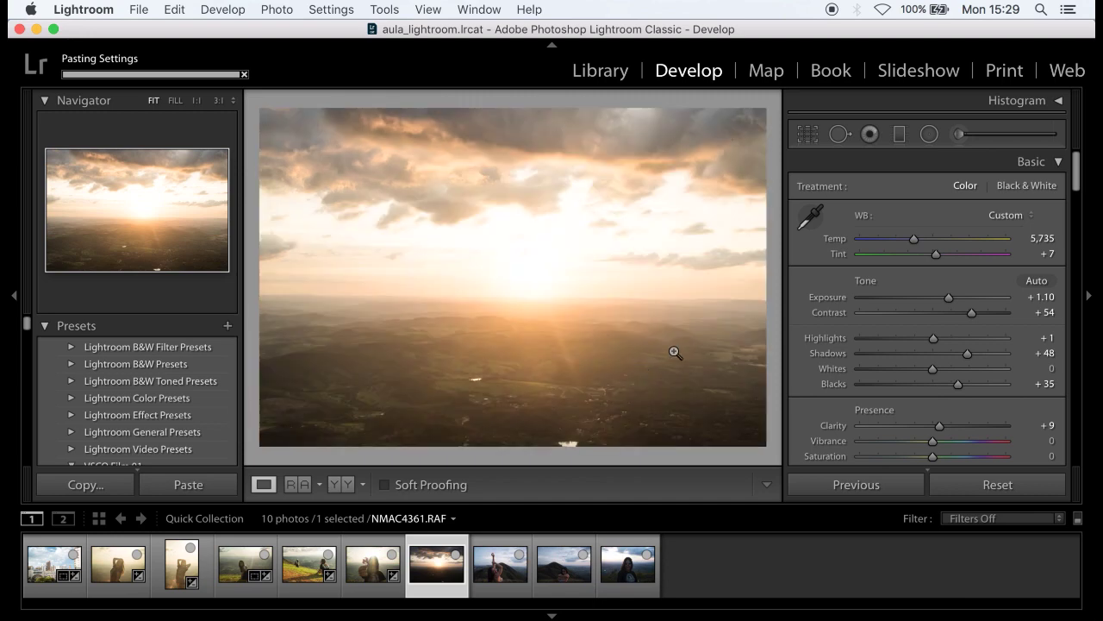
left_click_drag(949, 297, 925, 297)
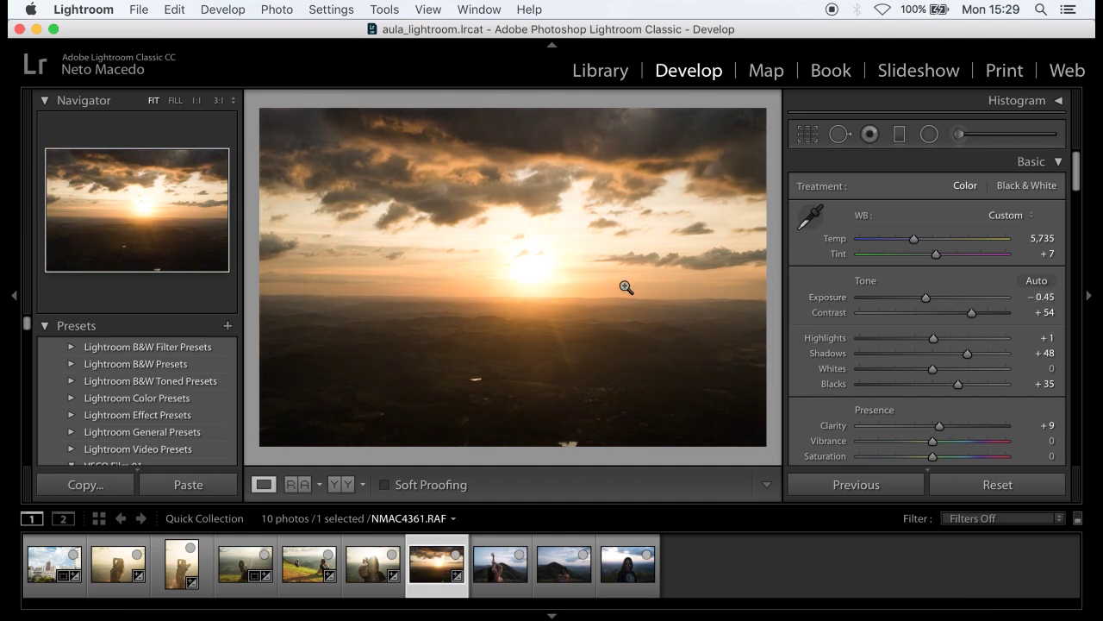
left_click_drag(927, 298, 949, 297)
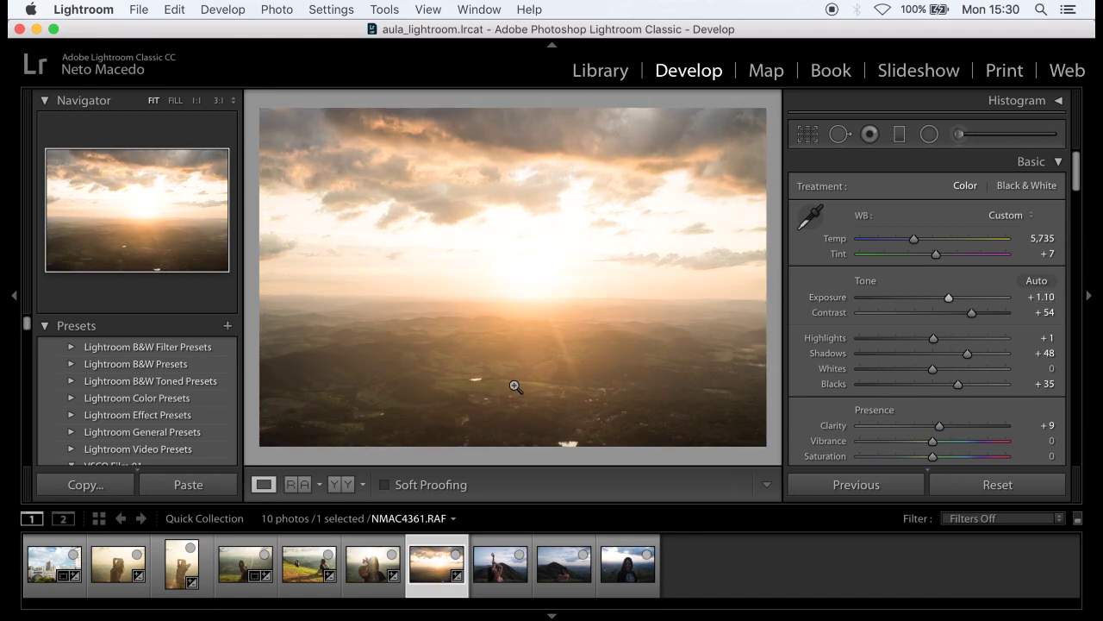
left_click(807, 135)
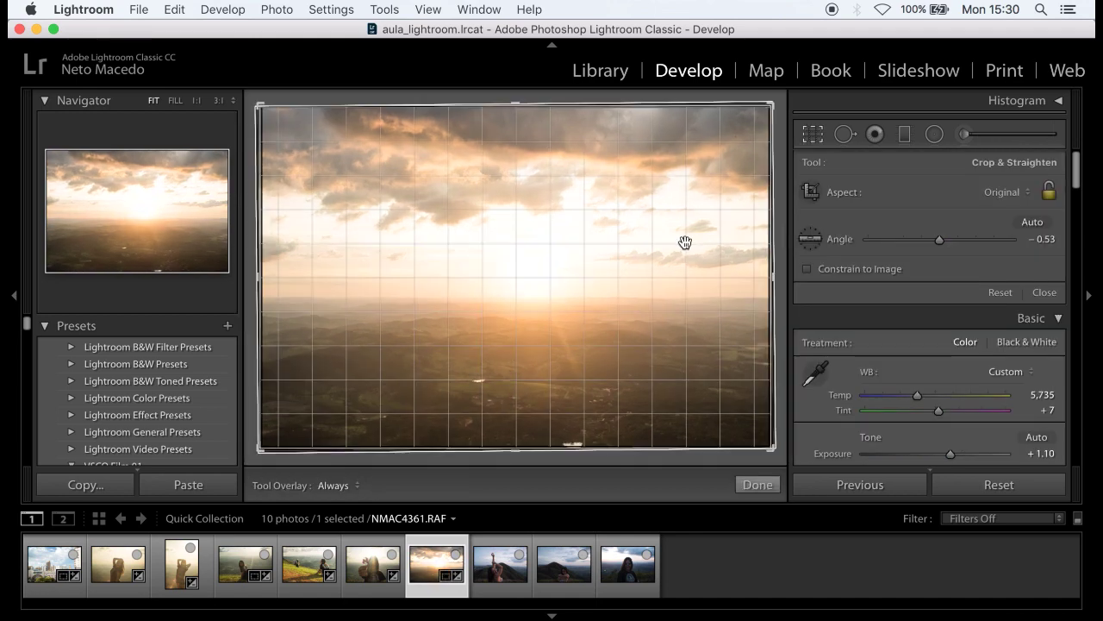
- Lay a graduated filter across the sunset horizon, keeping the gradient level
key("r")
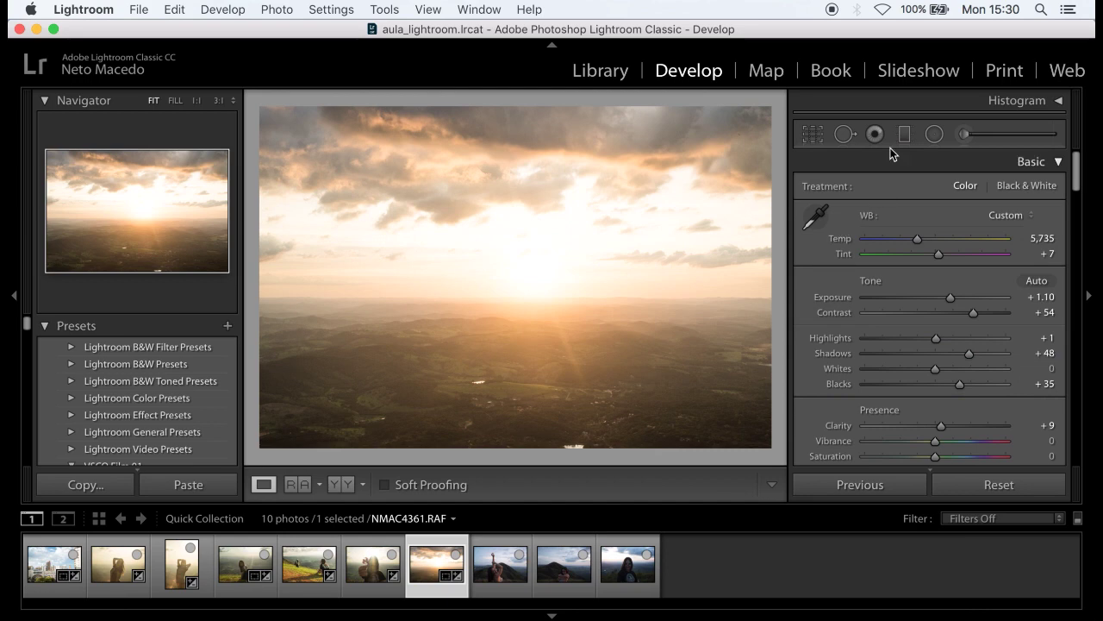
key("m")
left_click_drag(521, 339, 525, 297)
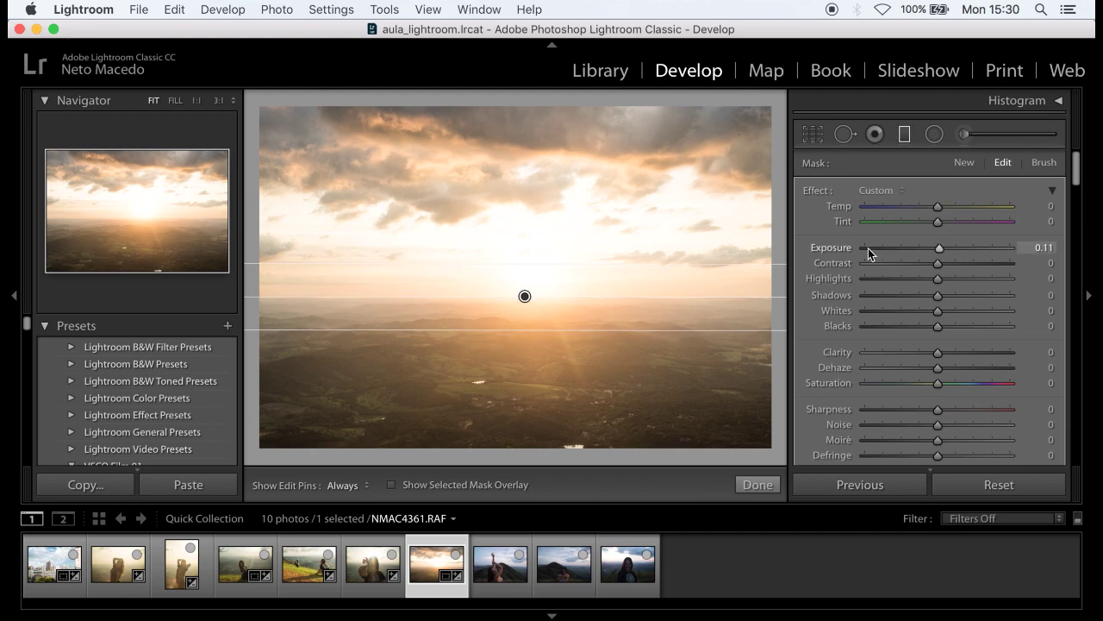
left_click_drag(938, 248, 942, 247)
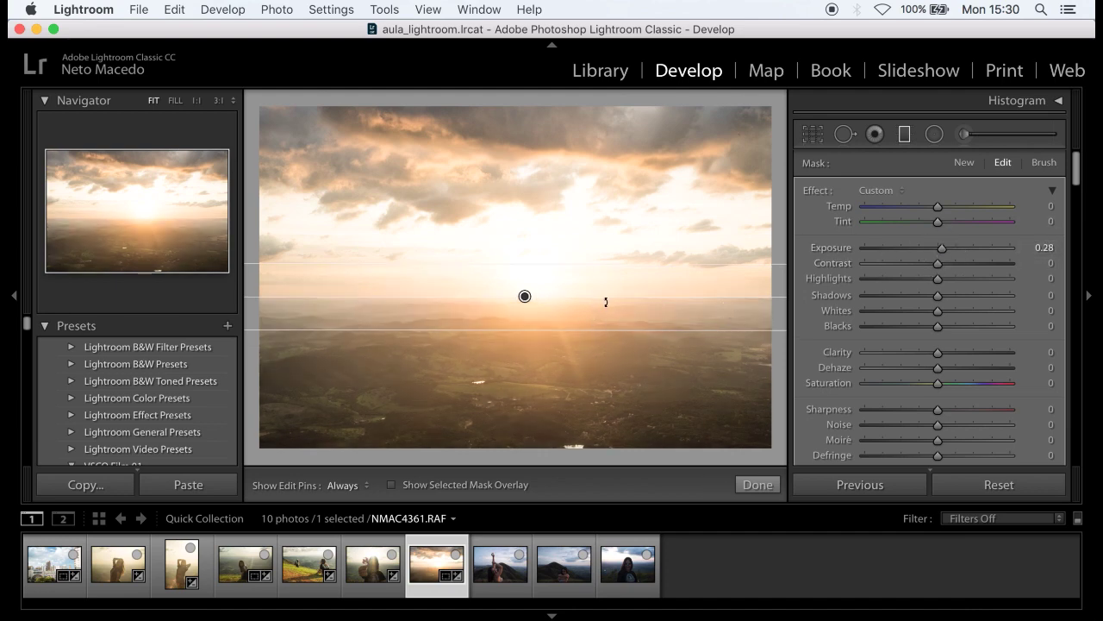
left_click_drag(634, 298, 368, 296)
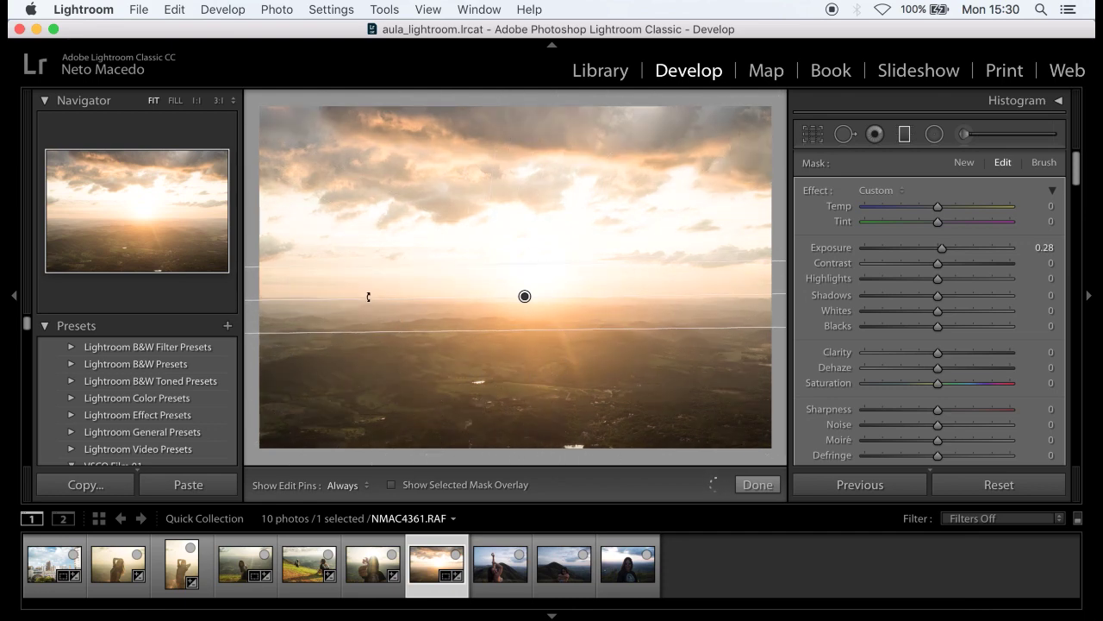
left_click_drag(569, 263, 571, 258)
left_click_drag(678, 293, 682, 297)
- Set the filter to Exposure −1.31, Highlights −49, Shadows 49, Temp 1, and nudge it higher
left_click_drag(941, 253, 919, 284)
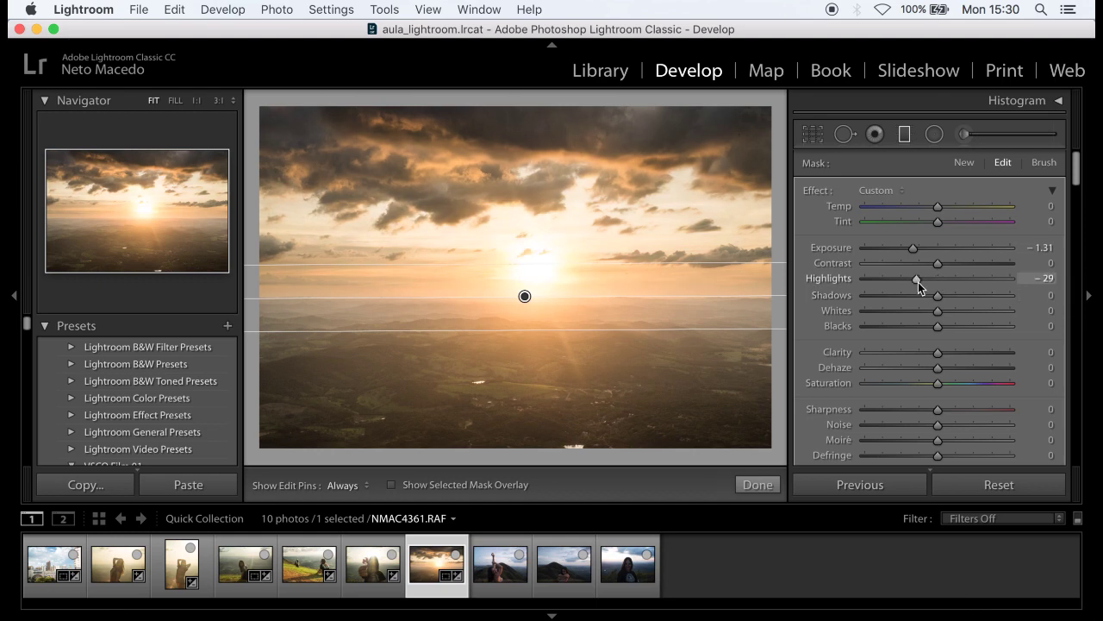
left_click_drag(919, 281, 973, 297)
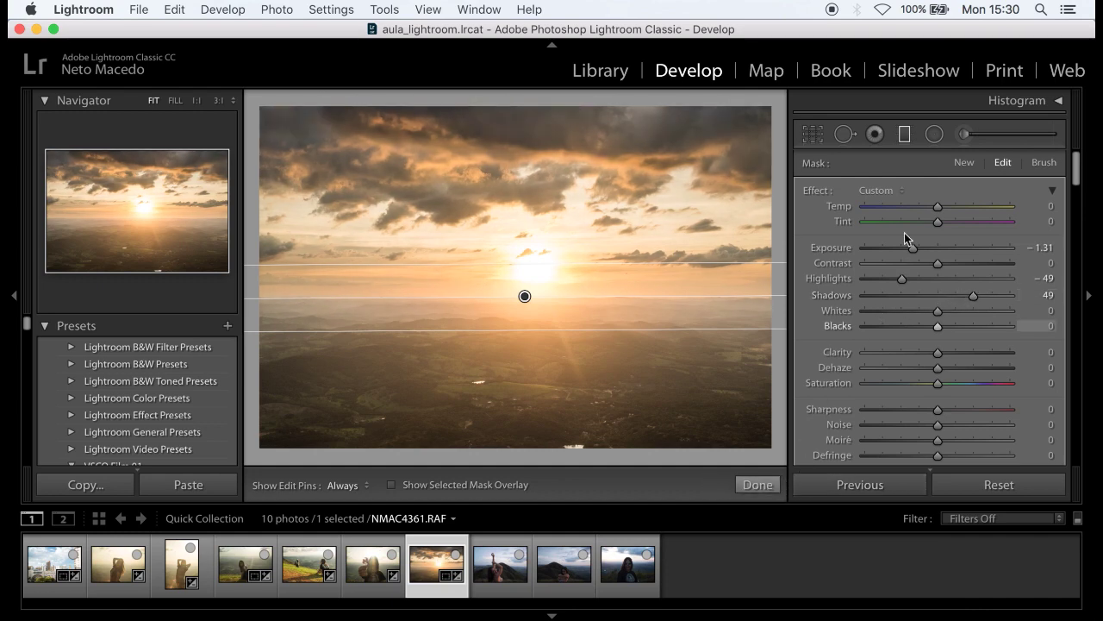
left_click_drag(930, 208, 941, 206)
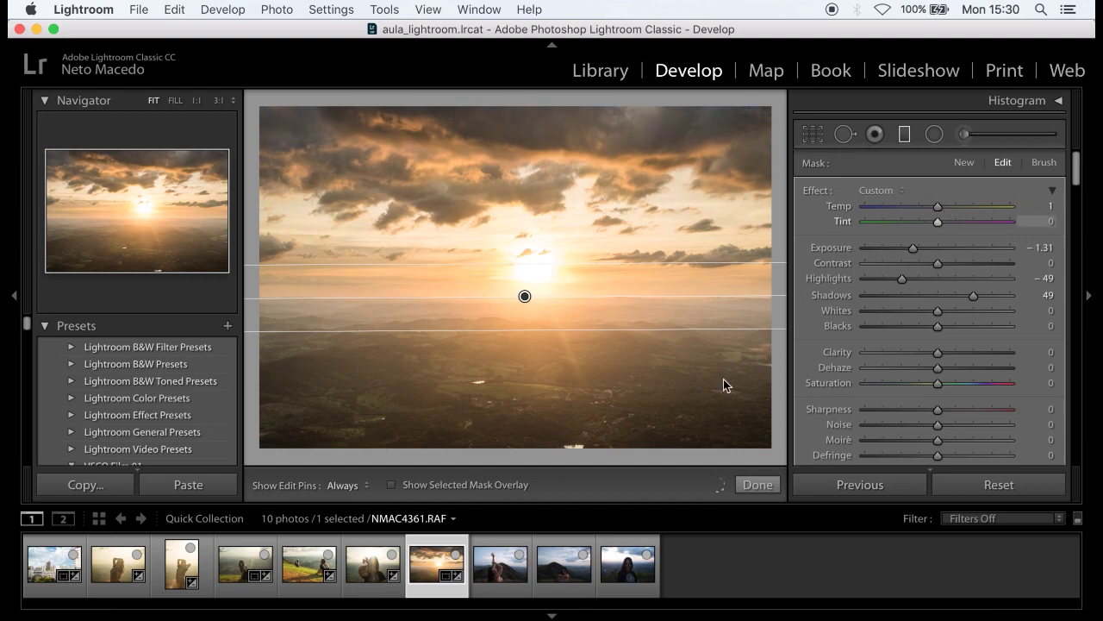
left_click(758, 484)
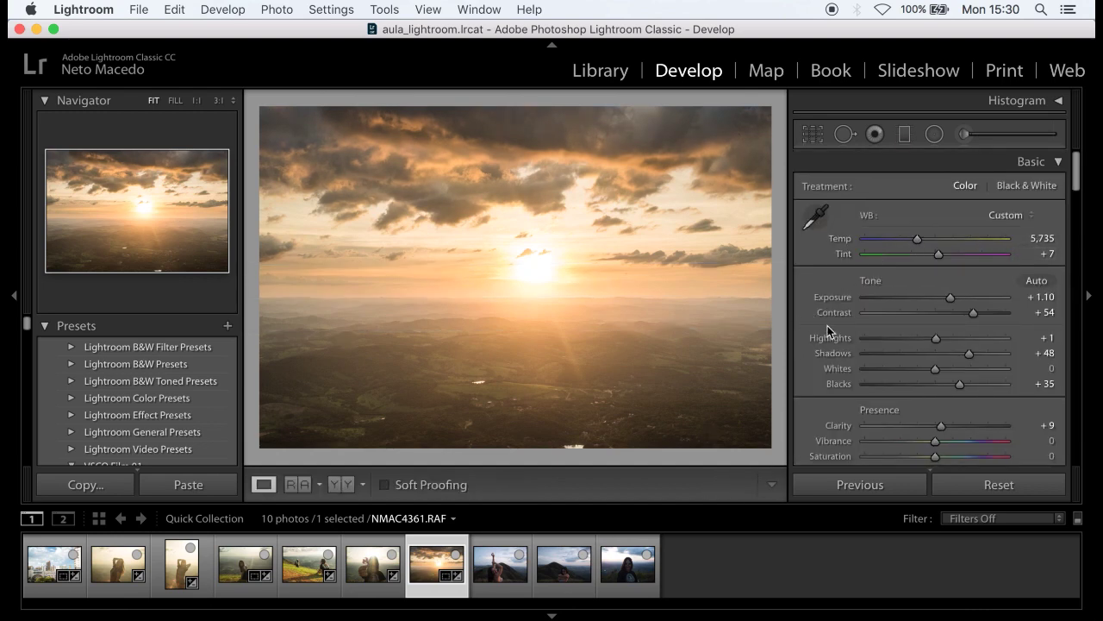
left_click(904, 136)
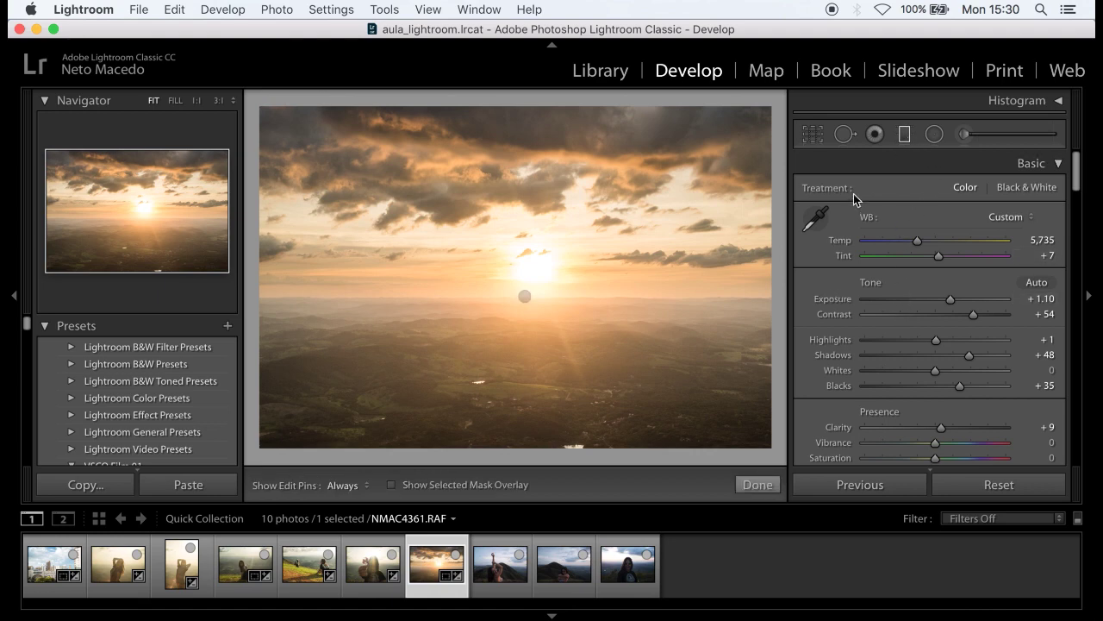
left_click(524, 298)
left_click_drag(524, 298, 525, 289)
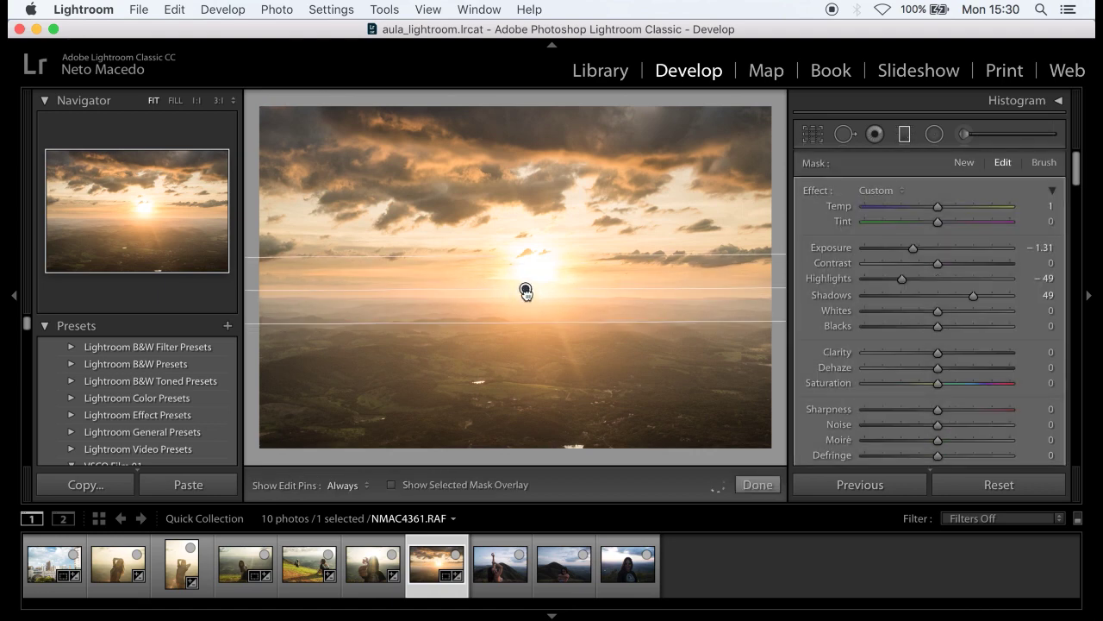
left_click(759, 486)
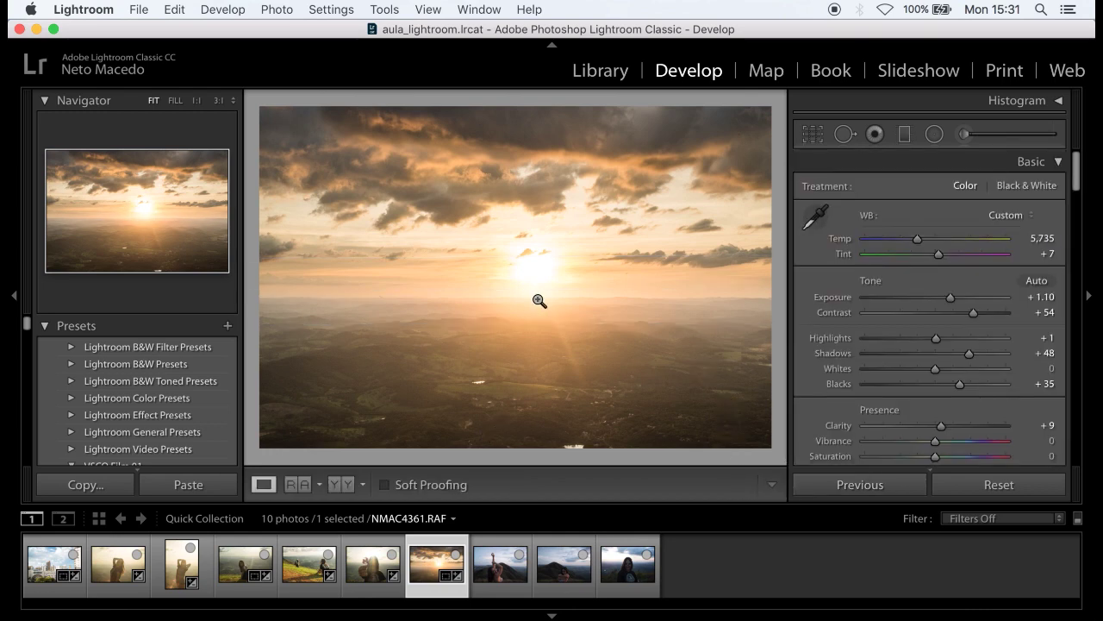
- Browse the last filmstrip photos and settle on the raised-arms portrait NMAC4372.RAF
left_click(498, 587)
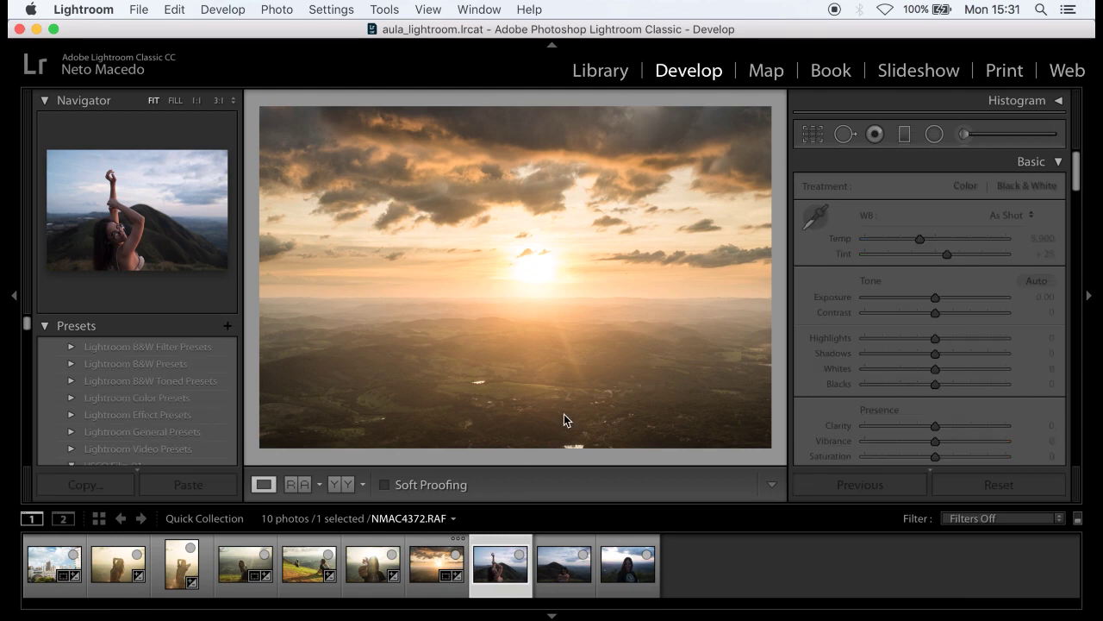
left_click(565, 577)
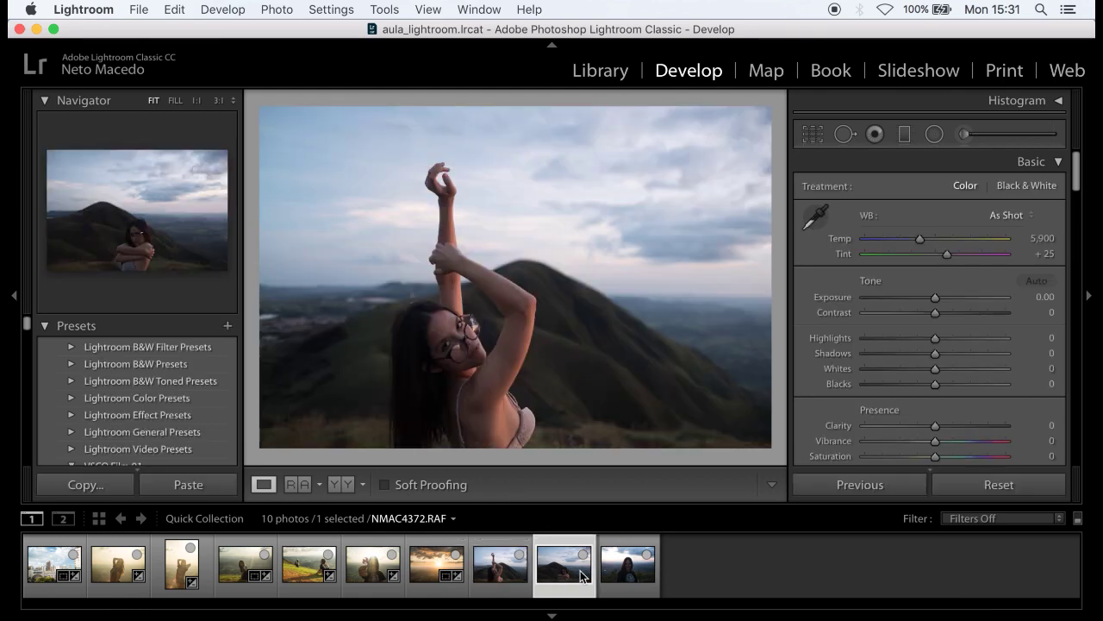
left_click(624, 576)
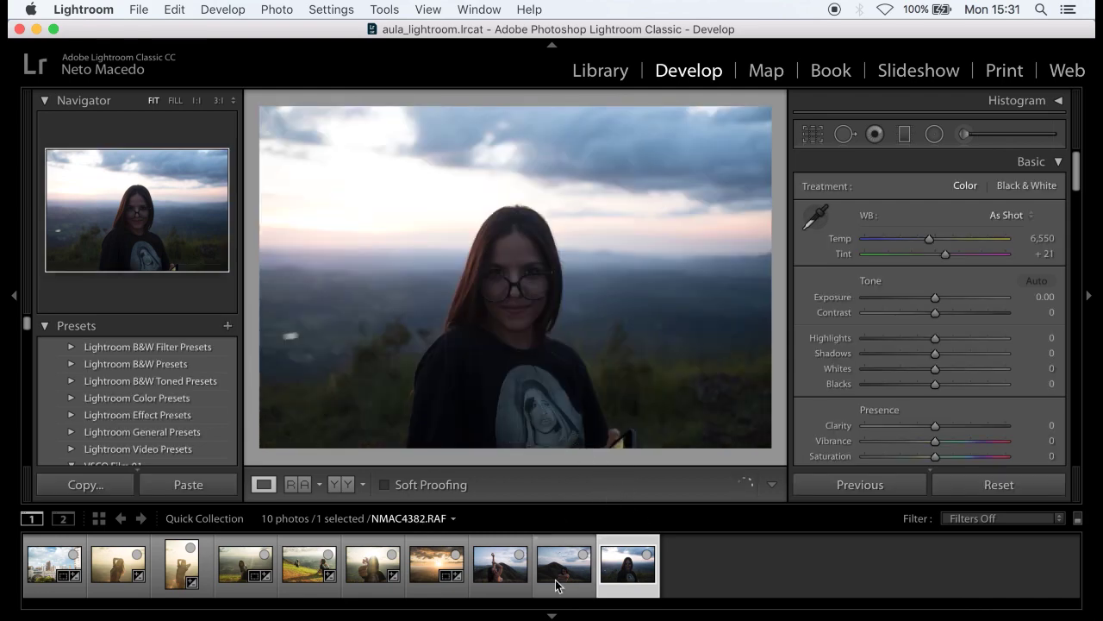
left_click(514, 585)
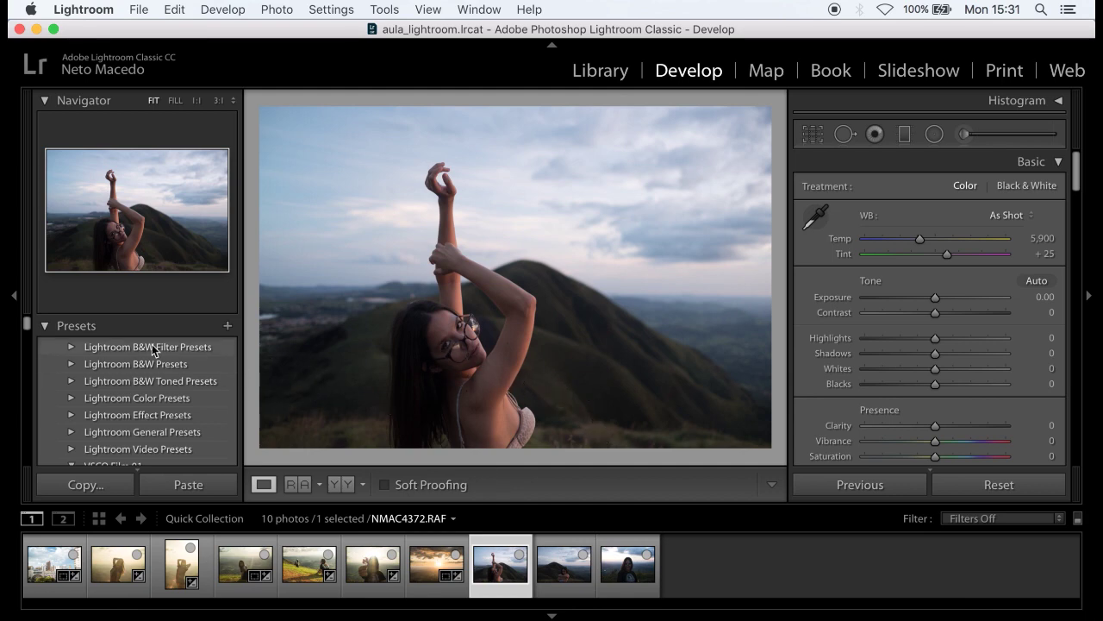
- From the VSCO Film 01 preset group, apply F - Kodak Portra 400 + to NMAC4372.RAF
scroll(26, 332, "down", 3)
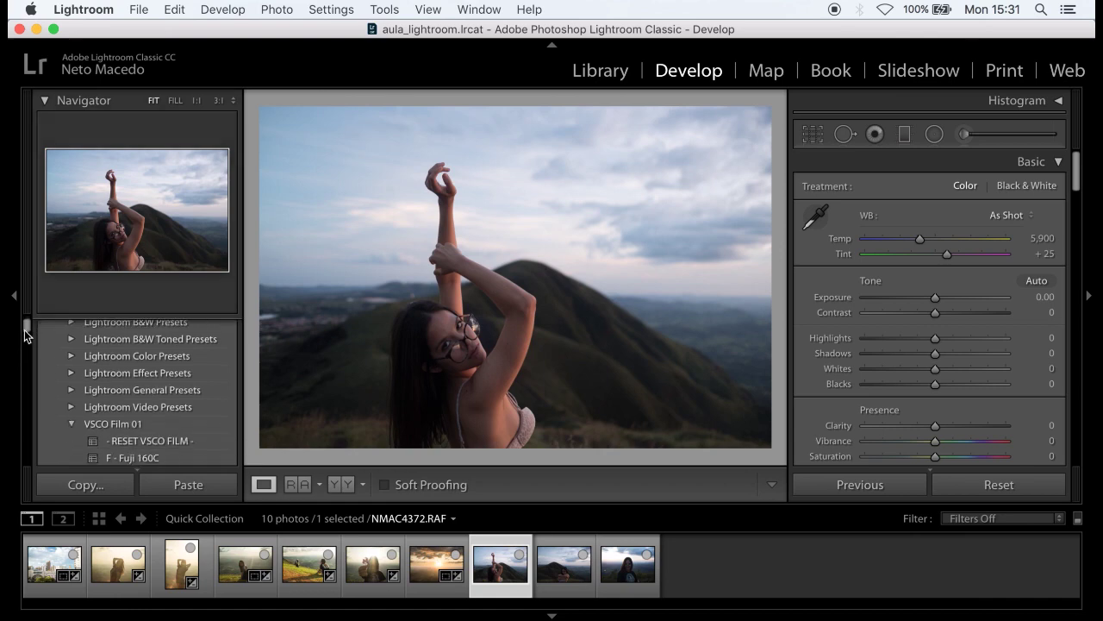
scroll(25, 324, "up", 3)
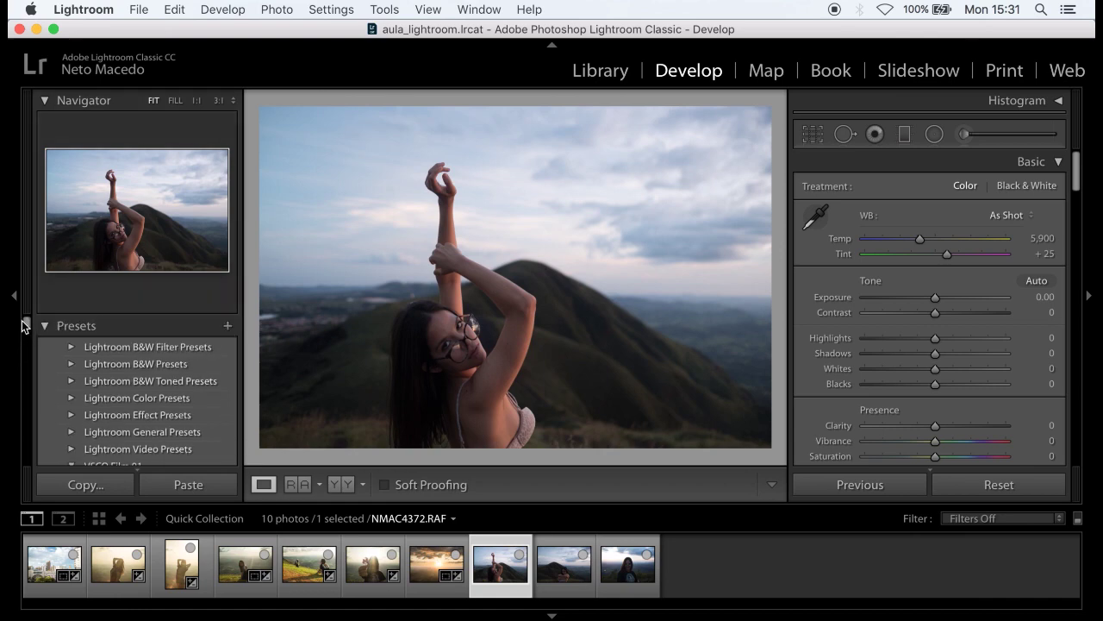
left_click(70, 365)
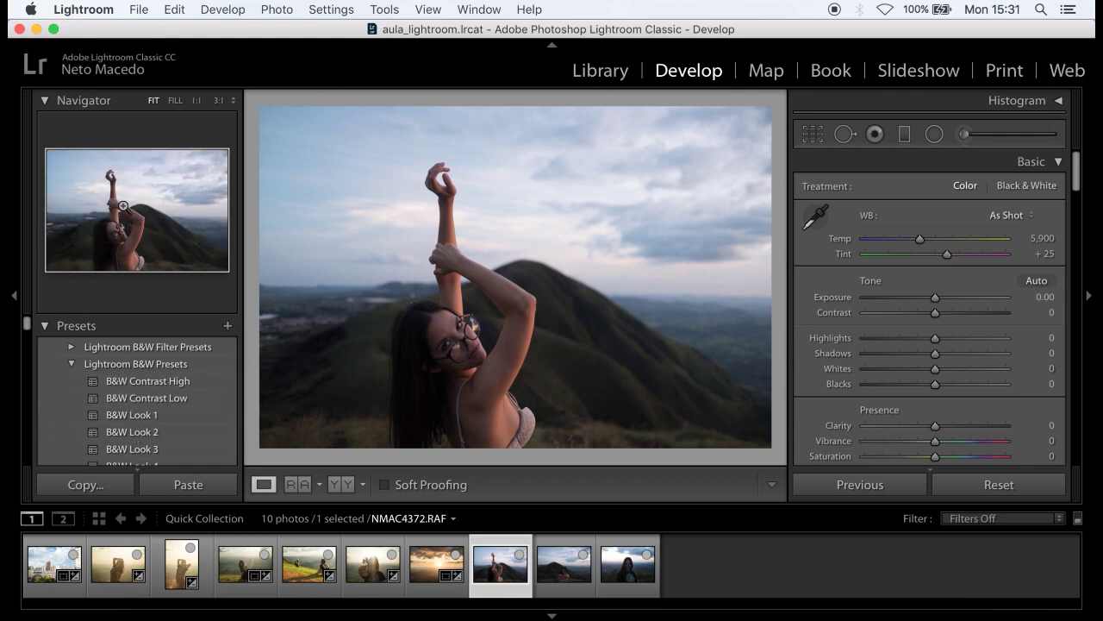
left_click(72, 363)
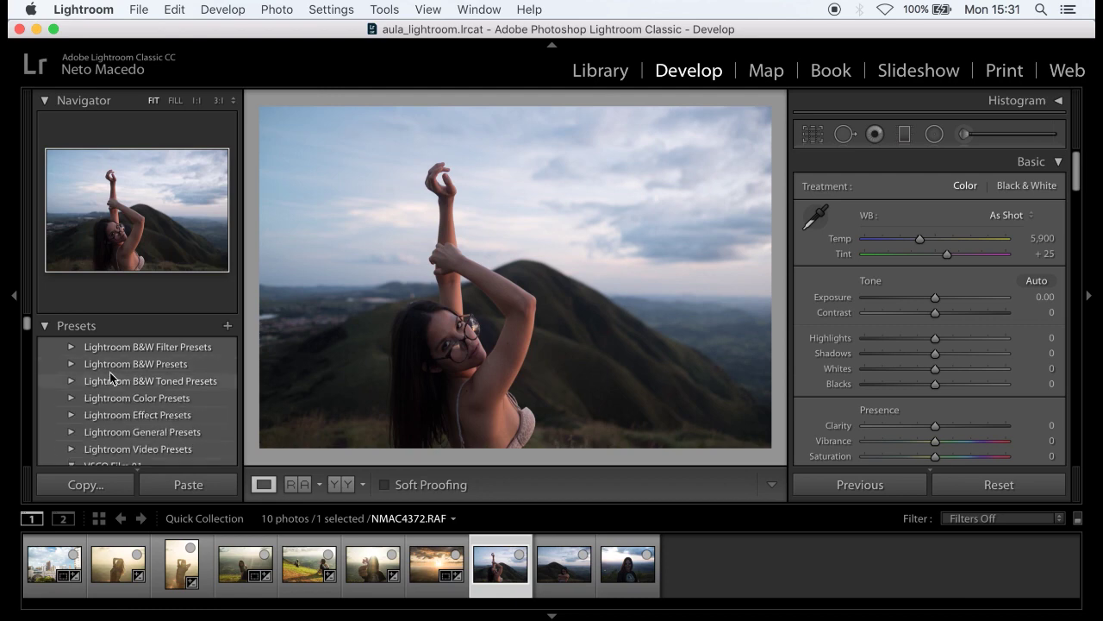
scroll(95, 397, "down", 3)
left_click(87, 372)
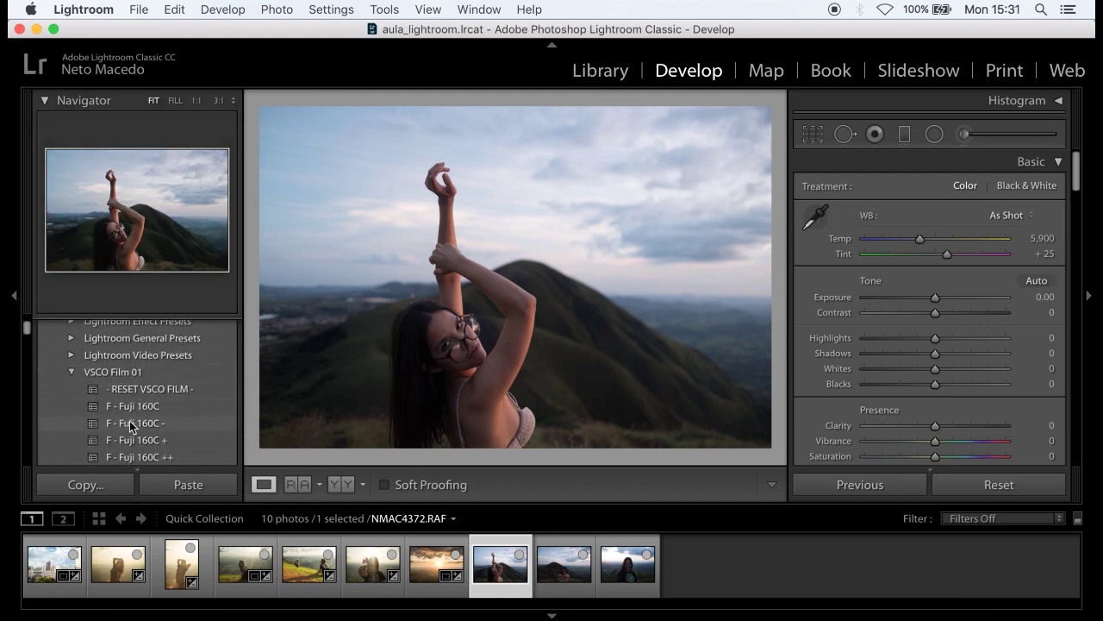
scroll(129, 410, "down", 1)
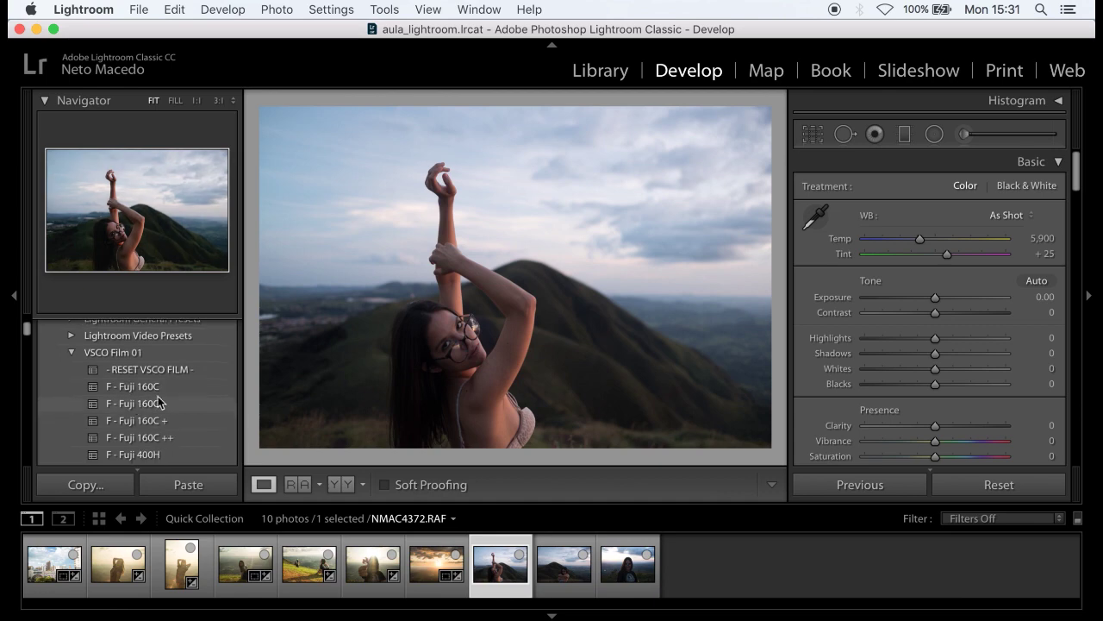
scroll(119, 388, "down", 3)
scroll(137, 360, "up", 1)
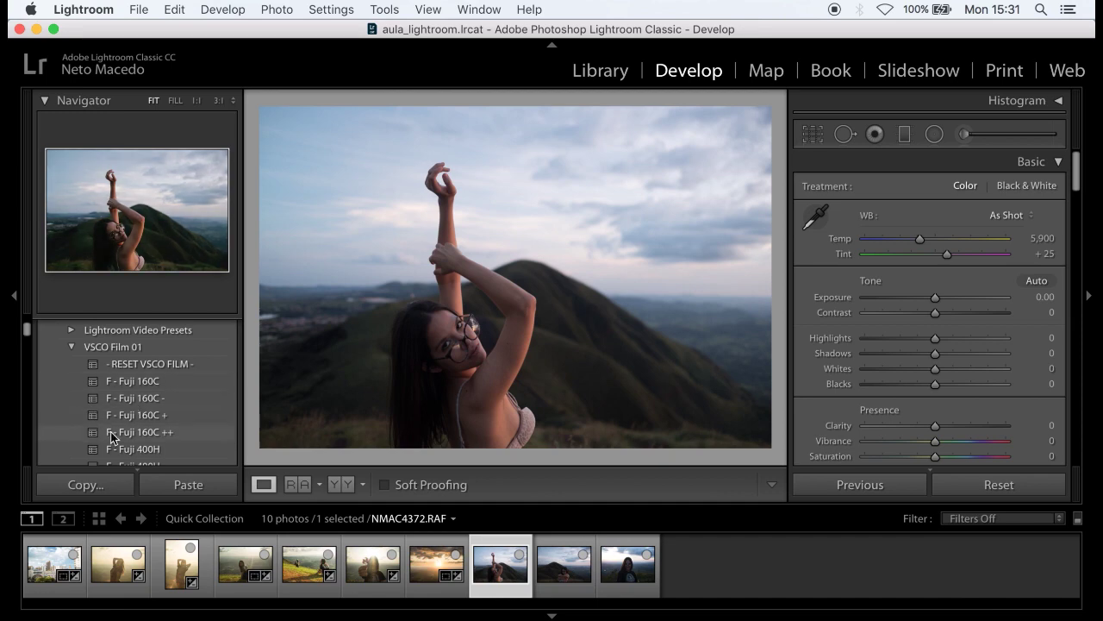
scroll(107, 414, "down", 10)
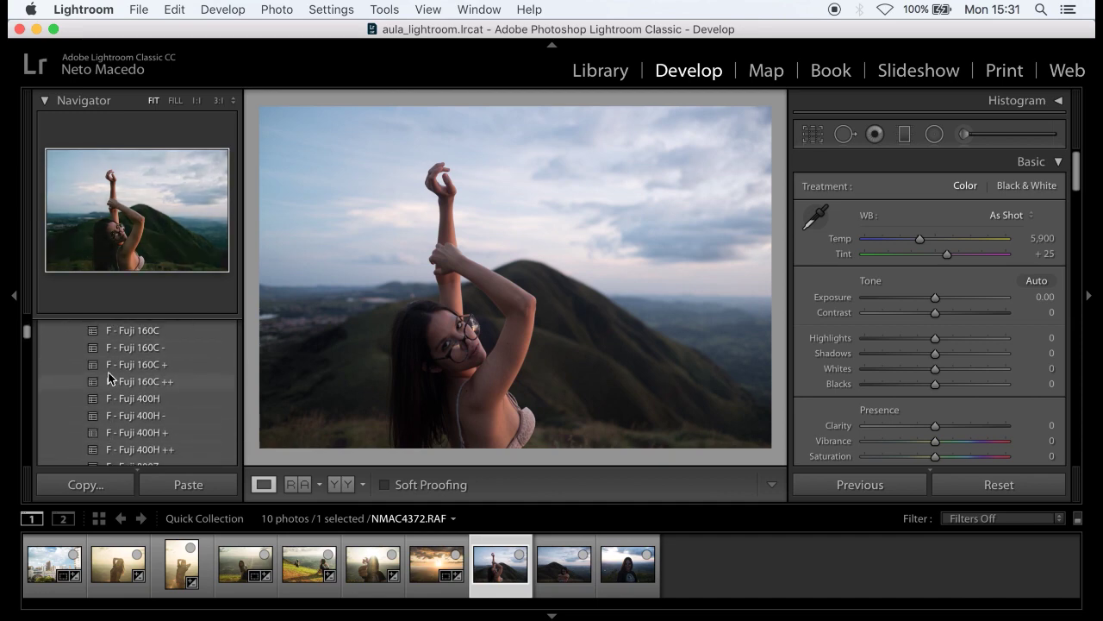
scroll(121, 388, "down", 5)
scroll(131, 405, "down", 1)
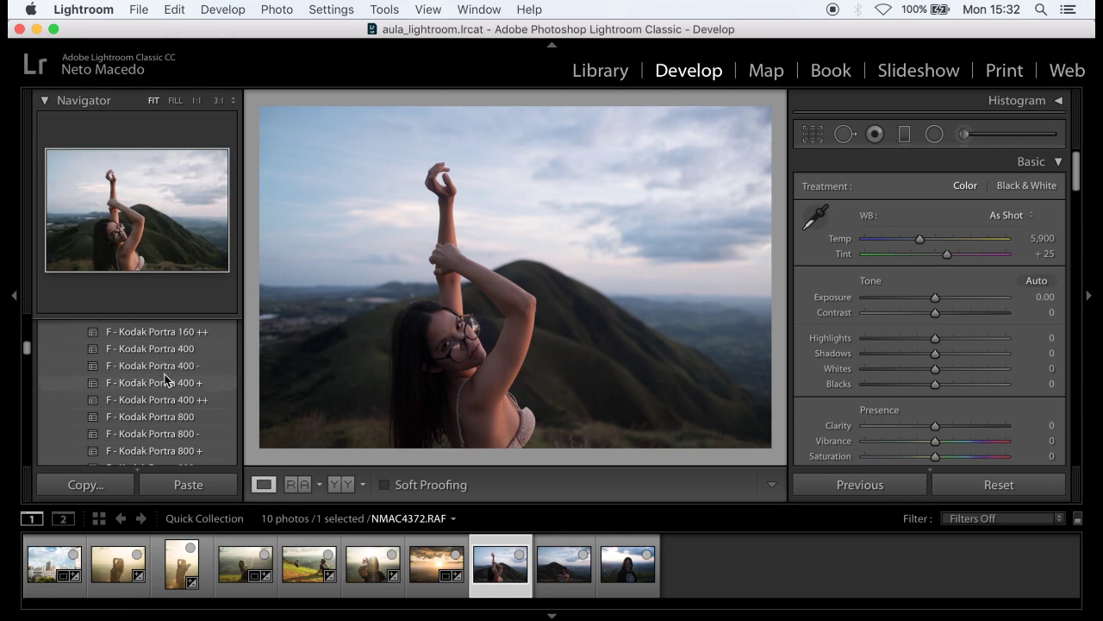
left_click(169, 380)
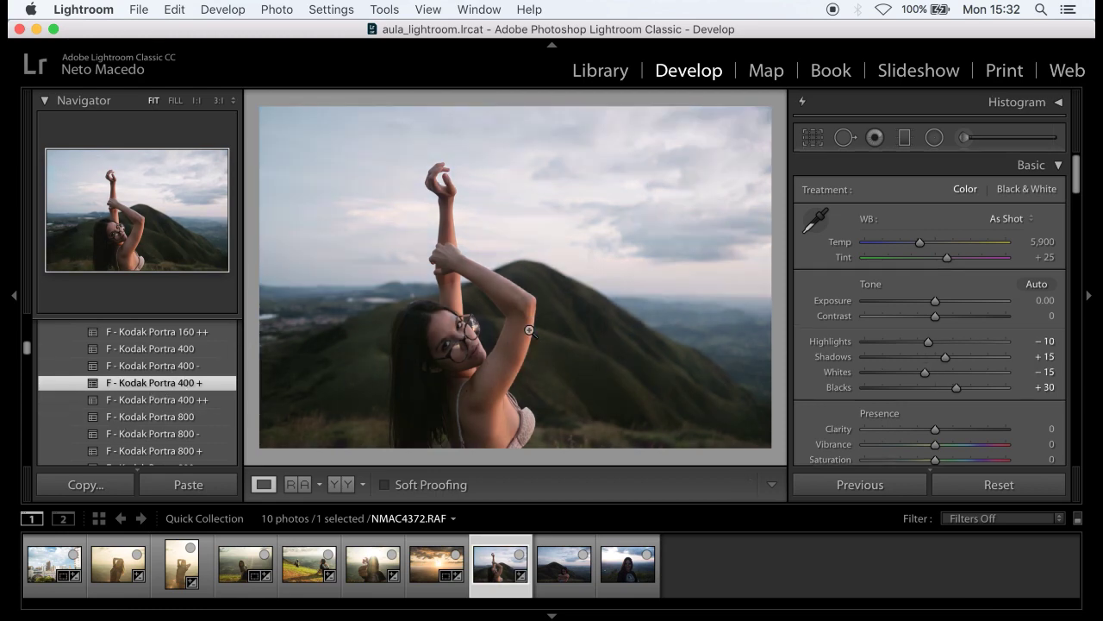
- Warm the raised-arms portrait to Temp 6,281 and lift Exposure to +0.15
scroll(192, 408, "up", 3)
scroll(192, 408, "up", 5)
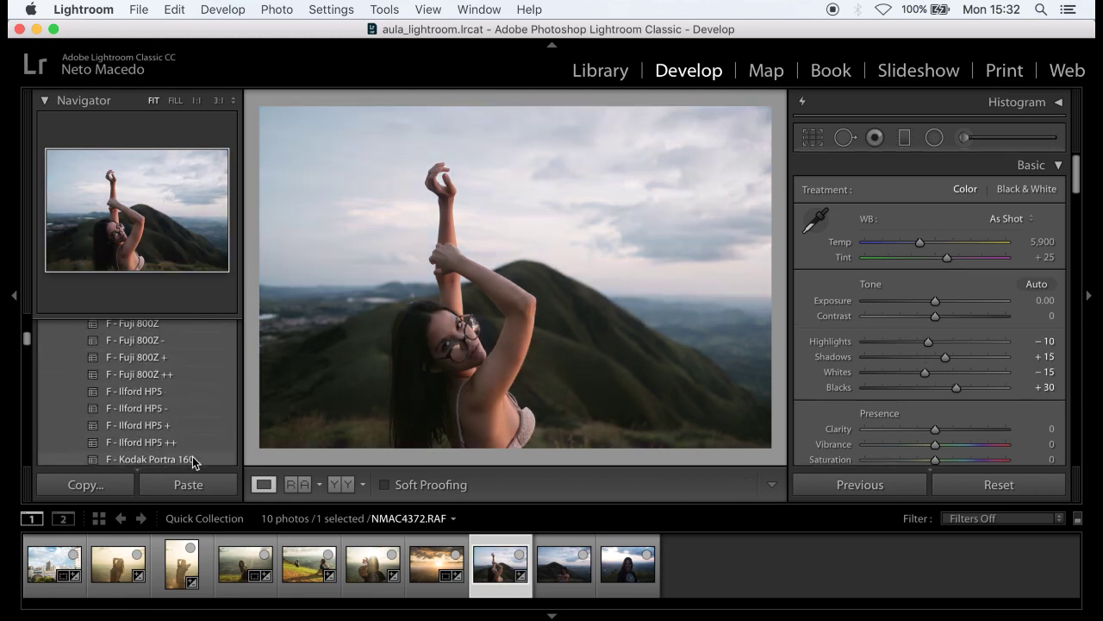
scroll(187, 346, "up", 8)
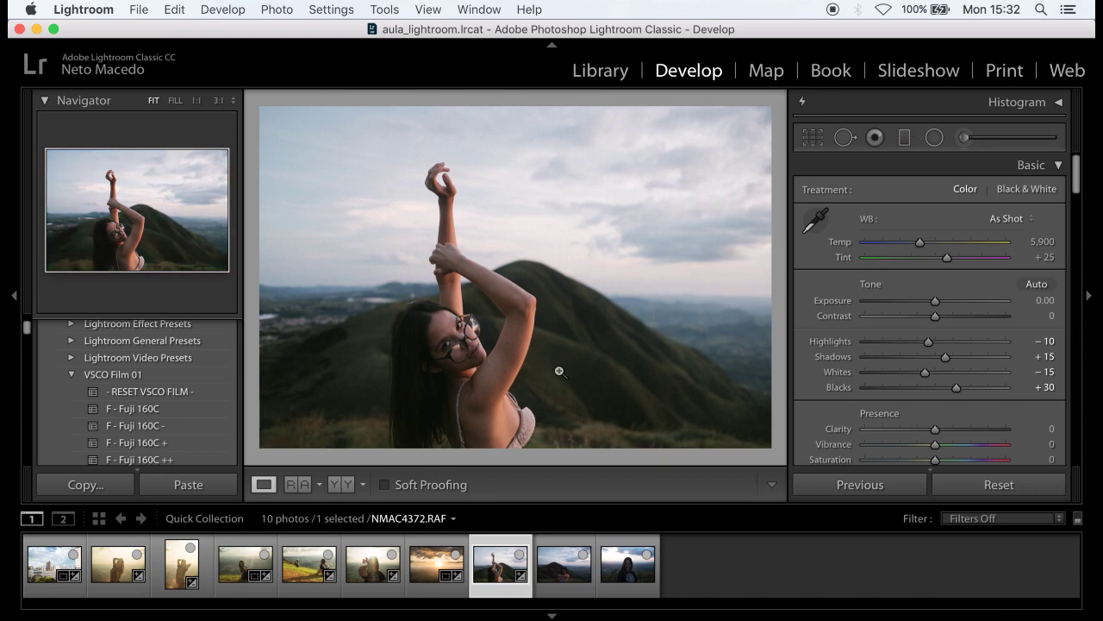
left_click_drag(915, 246, 932, 235)
scroll(808, 358, "down", 1)
left_click_drag(929, 237, 930, 298)
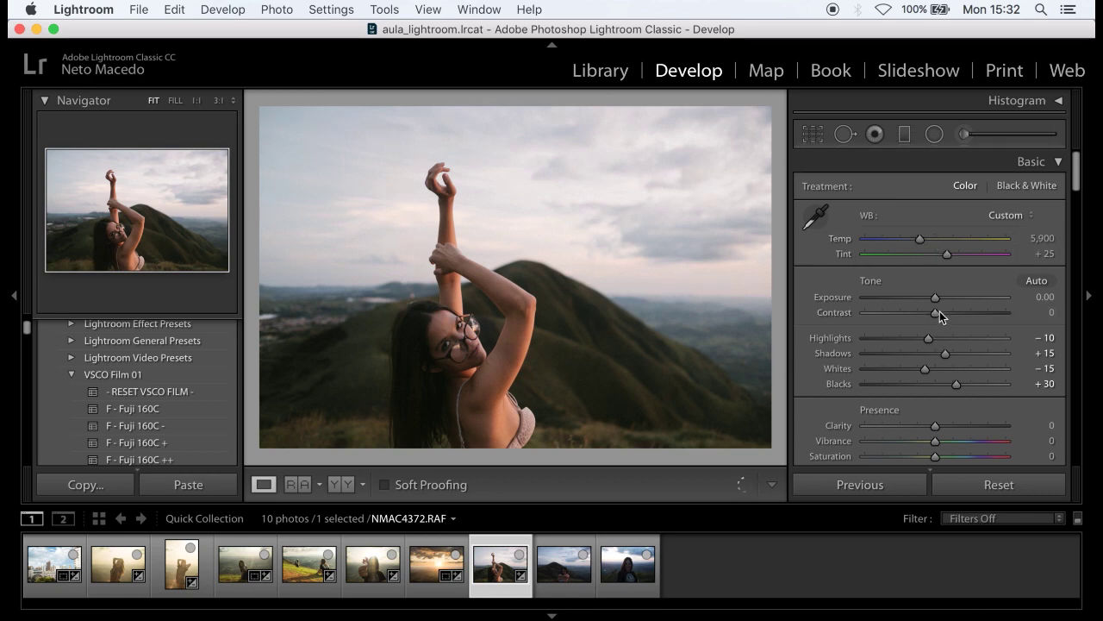
left_click_drag(920, 238, 924, 241)
left_click_drag(936, 298, 939, 300)
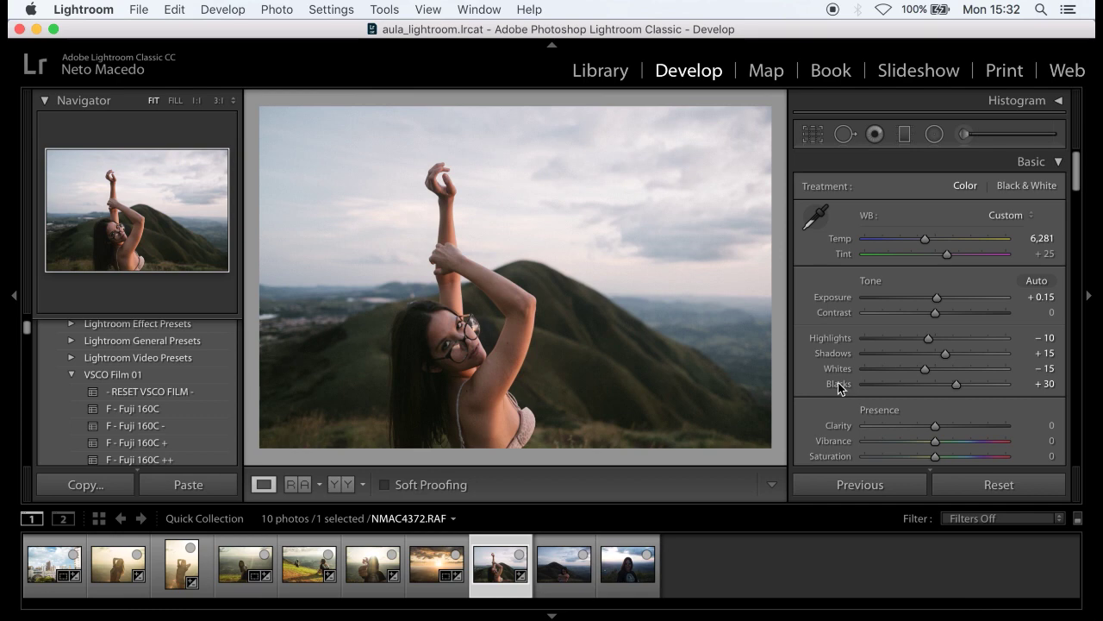
- Deepen the sky in HSL with Blue saturation −25 and Blue luminance −73
scroll(828, 362, "down", 10)
scroll(841, 374, "down", 3)
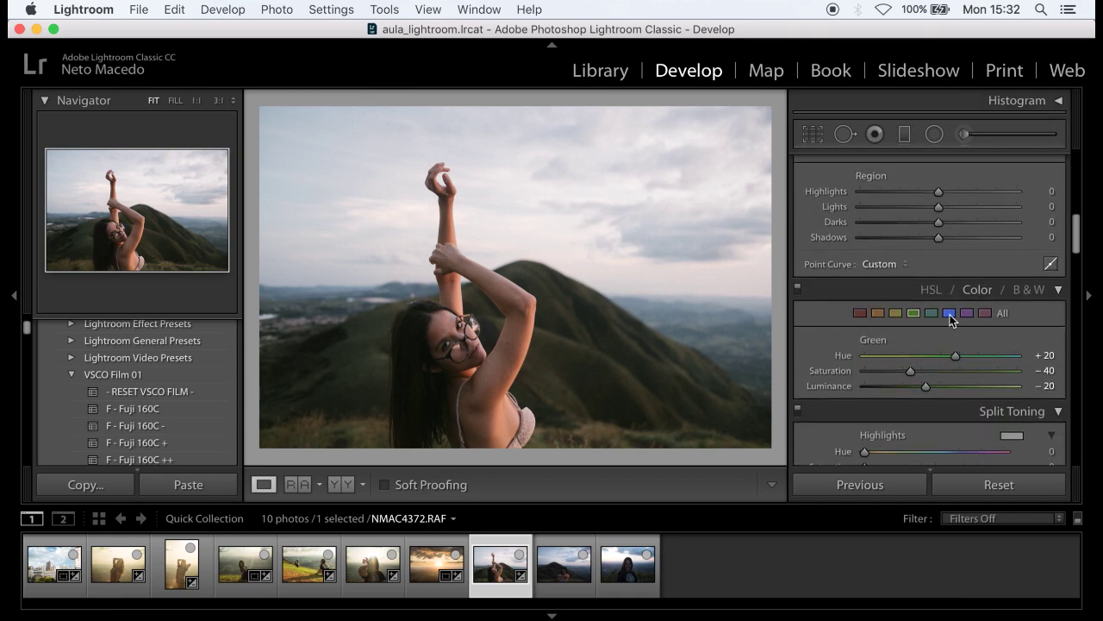
left_click(949, 314)
left_click_drag(933, 384, 886, 389)
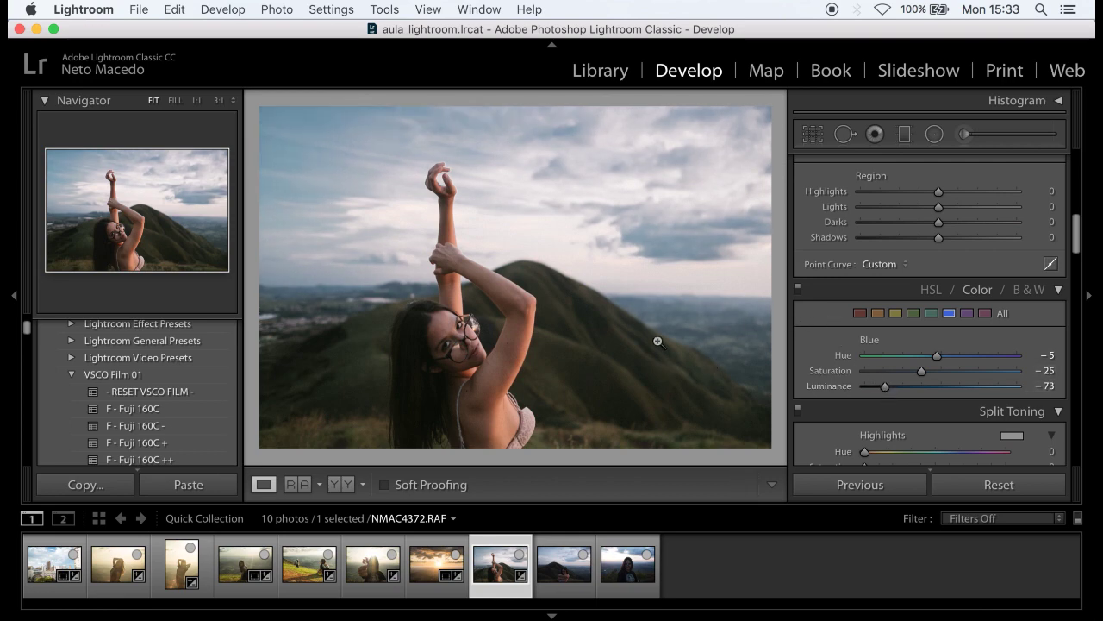
left_click(109, 486)
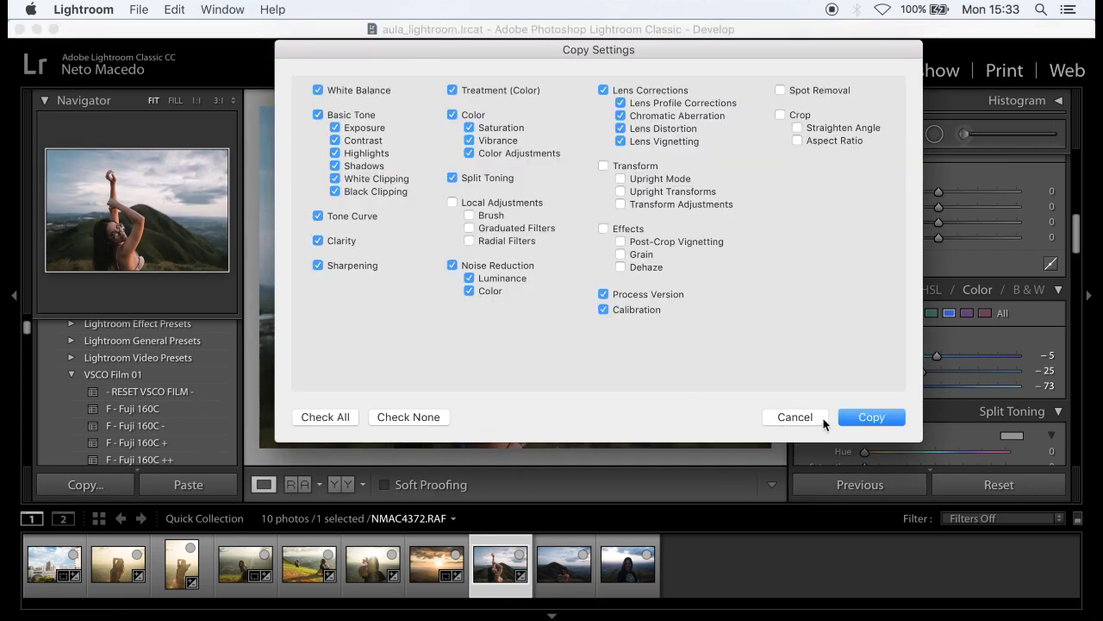
- Copy the raised-arms portrait's settings and paste them onto the hugging portrait NMAC4382.RAF
left_click(823, 418)
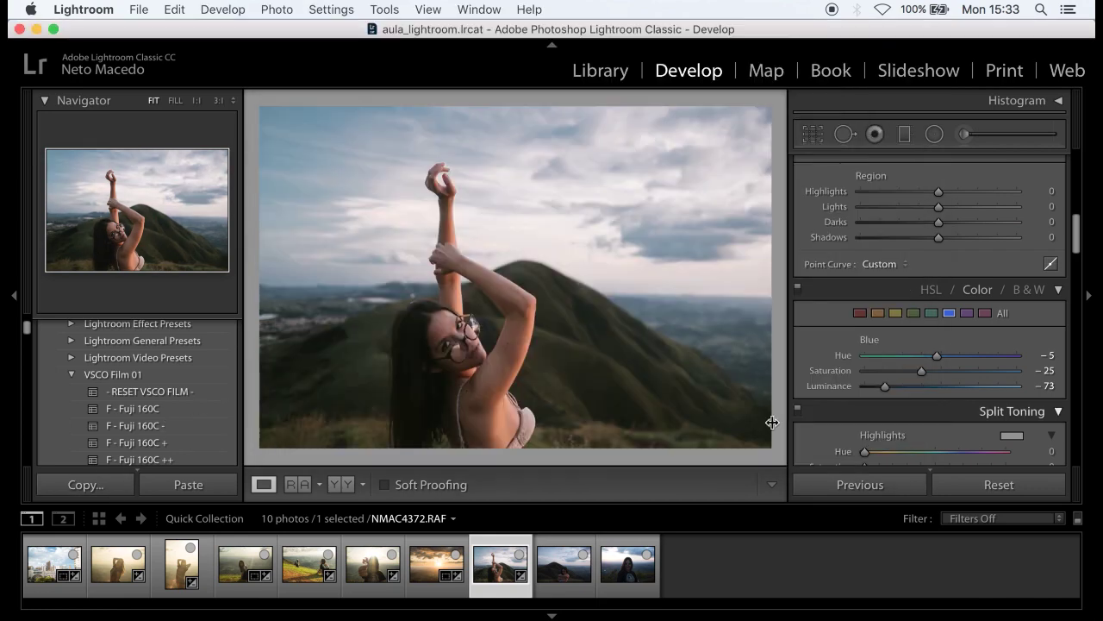
left_click(564, 565)
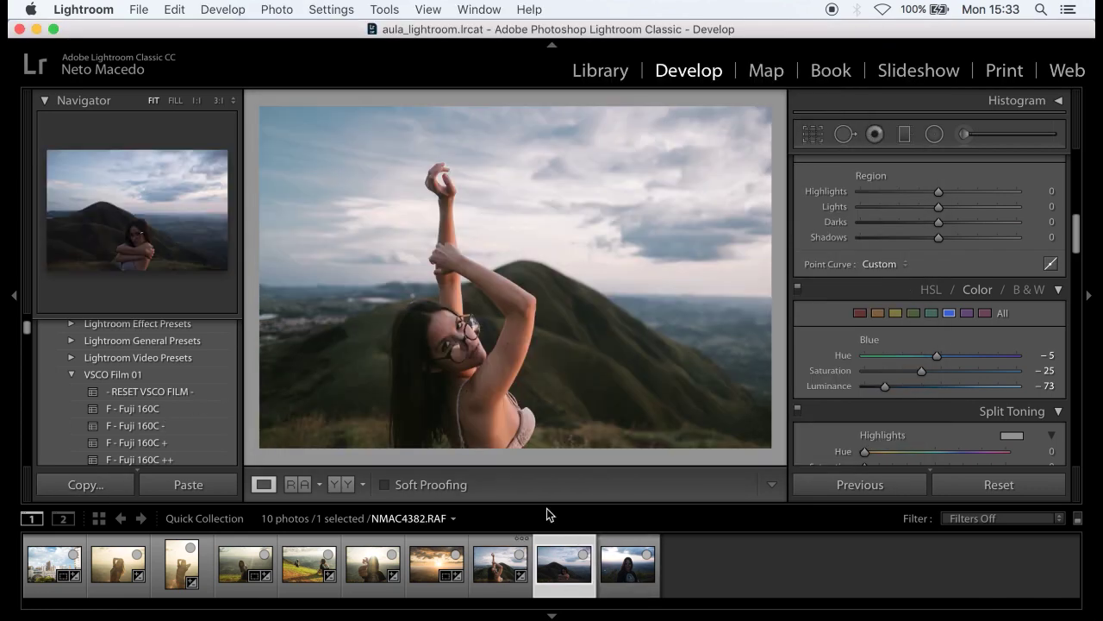
left_click(202, 481)
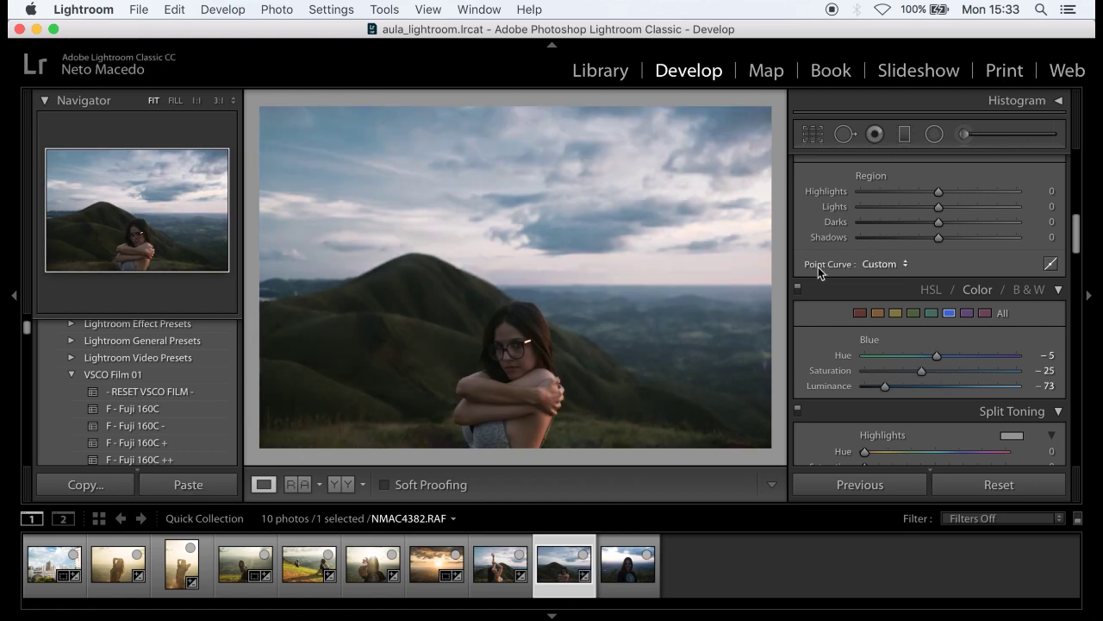
- Raise the hugging portrait's Exposure to +0.40
scroll(818, 266, "up", 5)
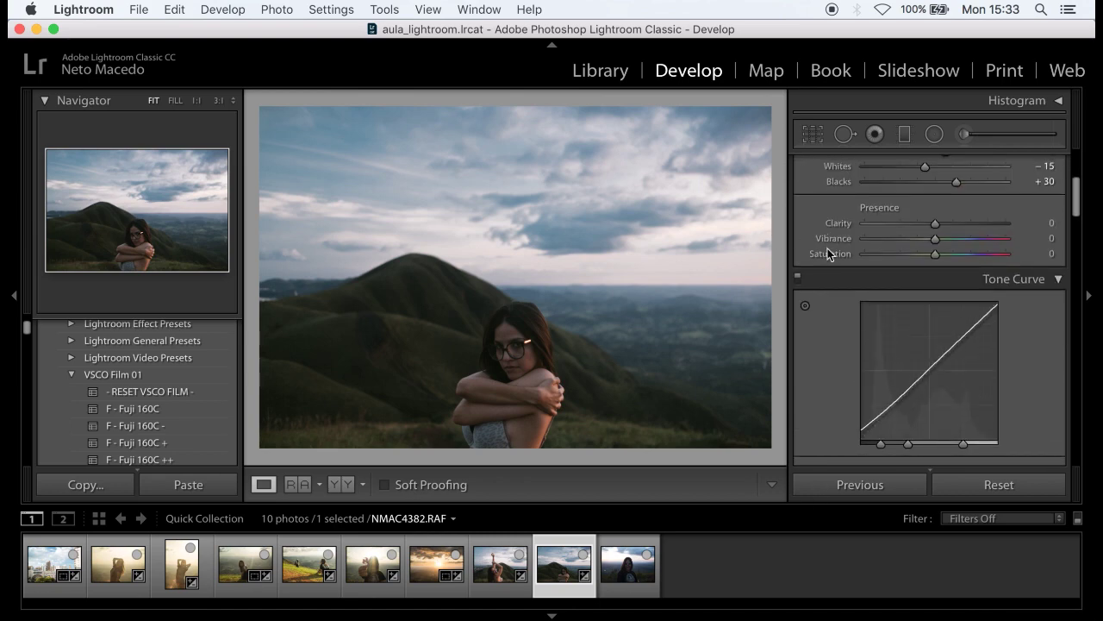
scroll(829, 327, "up", 5)
left_click_drag(935, 297, 939, 311)
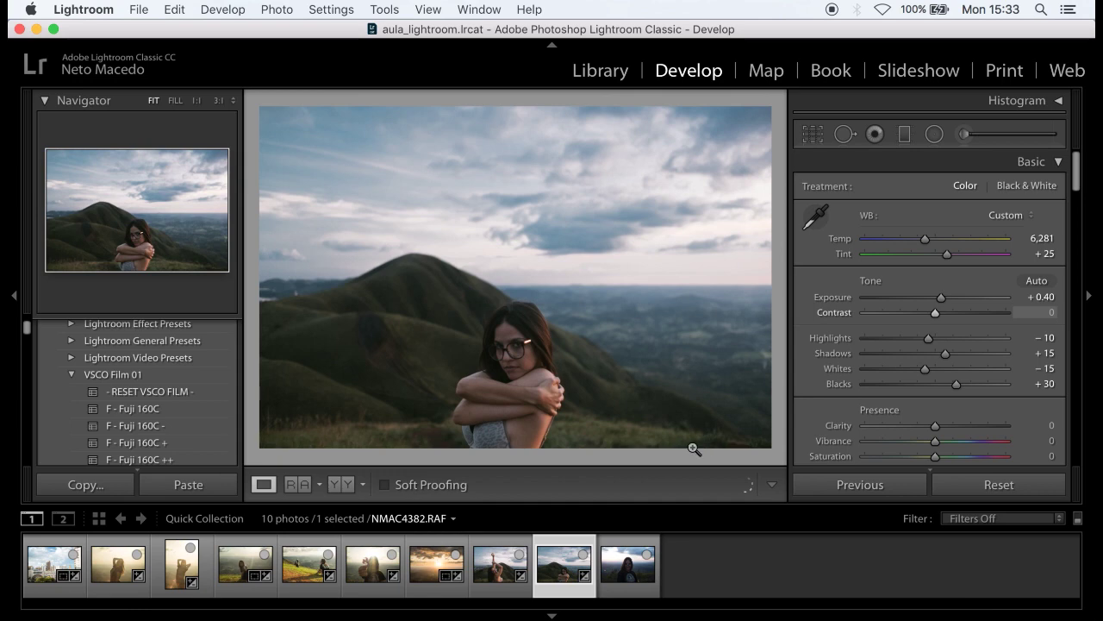
left_click(628, 576)
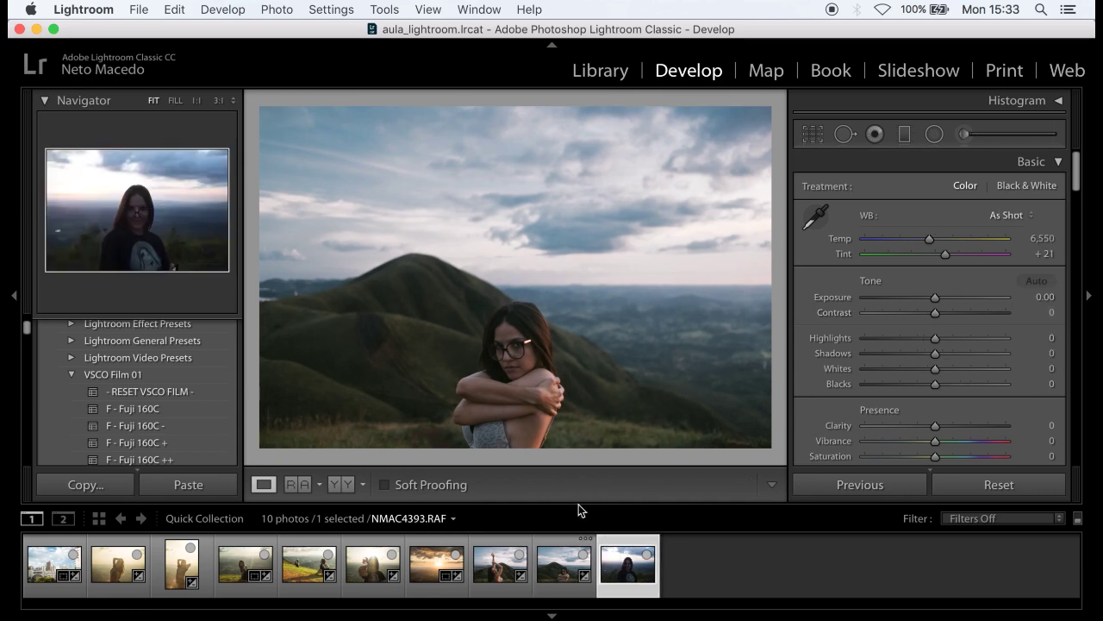
left_click(567, 577)
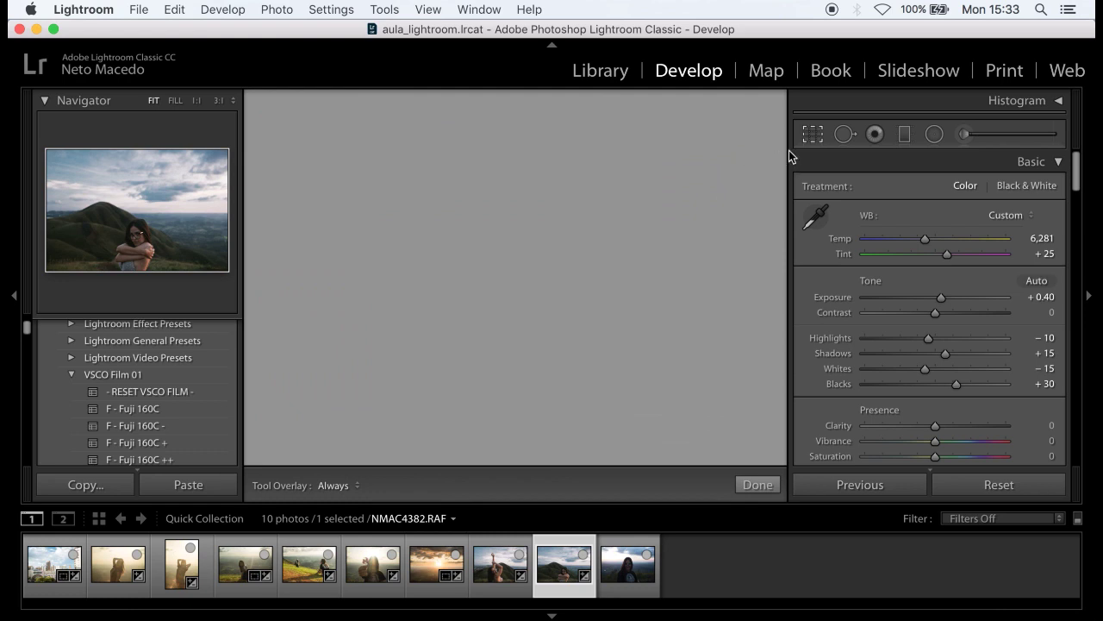
- Crop NMAC4382.RAF to a square 1 x 1 aspect ratio, then switch to NMAC4393.RAF
left_click(812, 135)
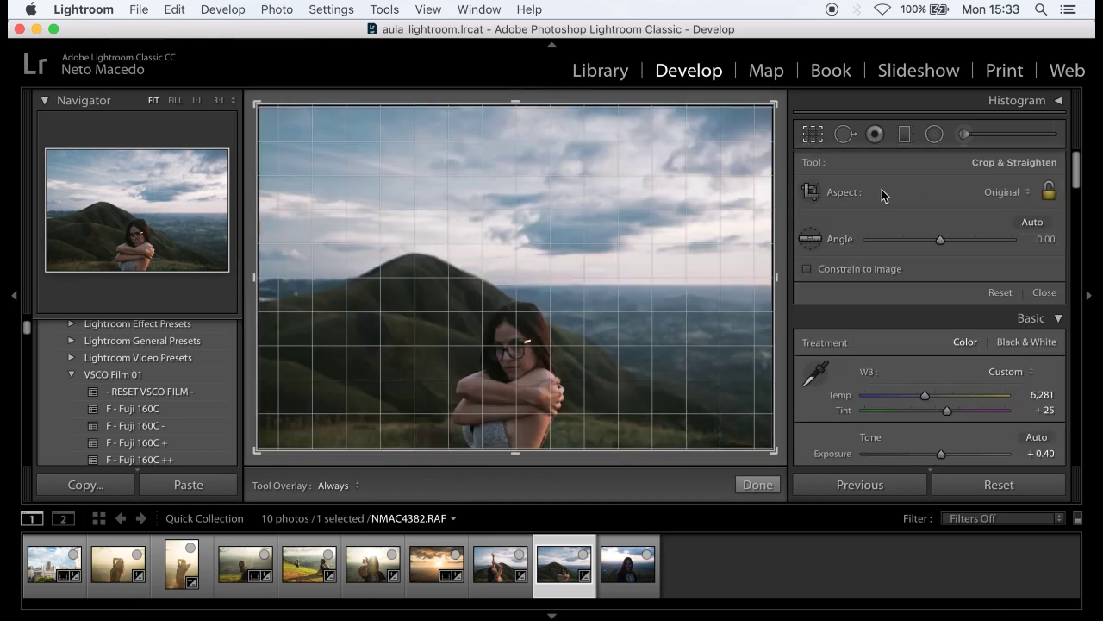
left_click(1000, 193)
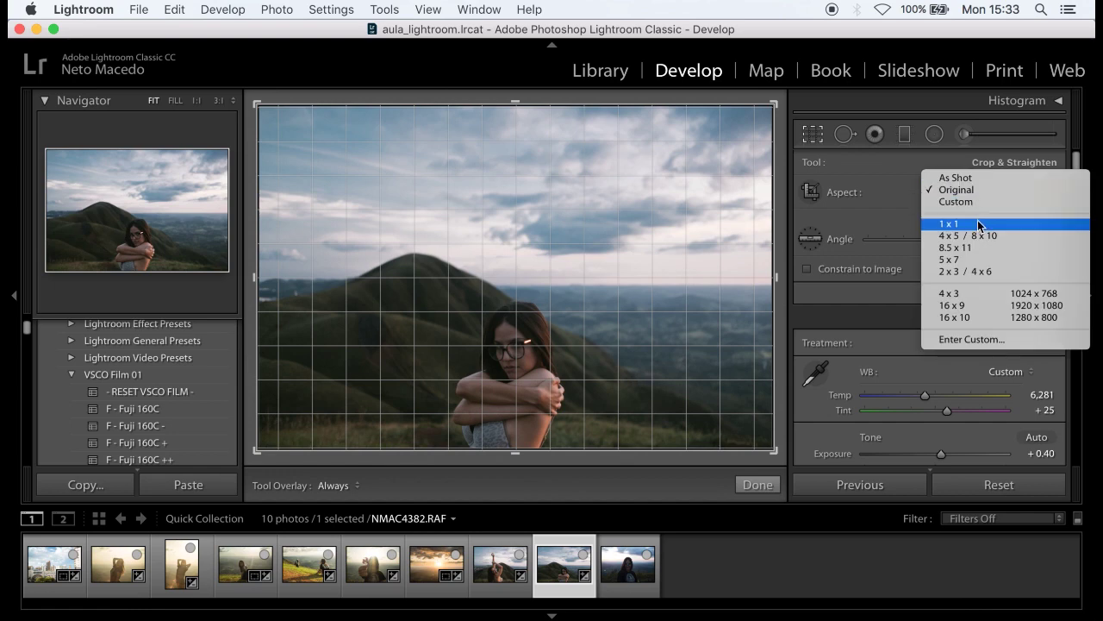
left_click(975, 223)
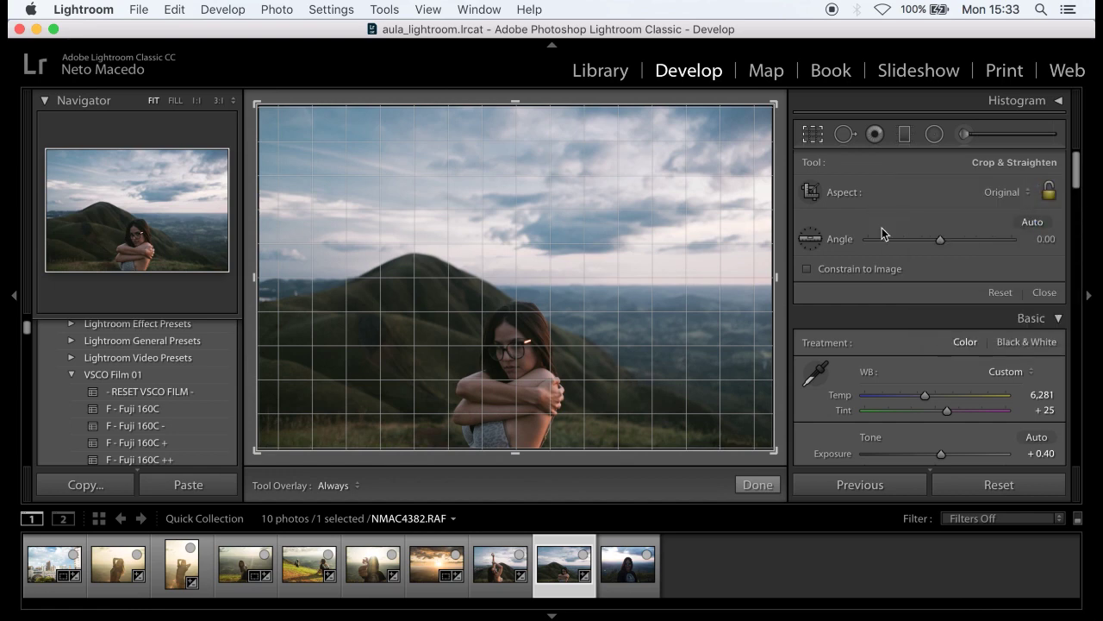
left_click(762, 479)
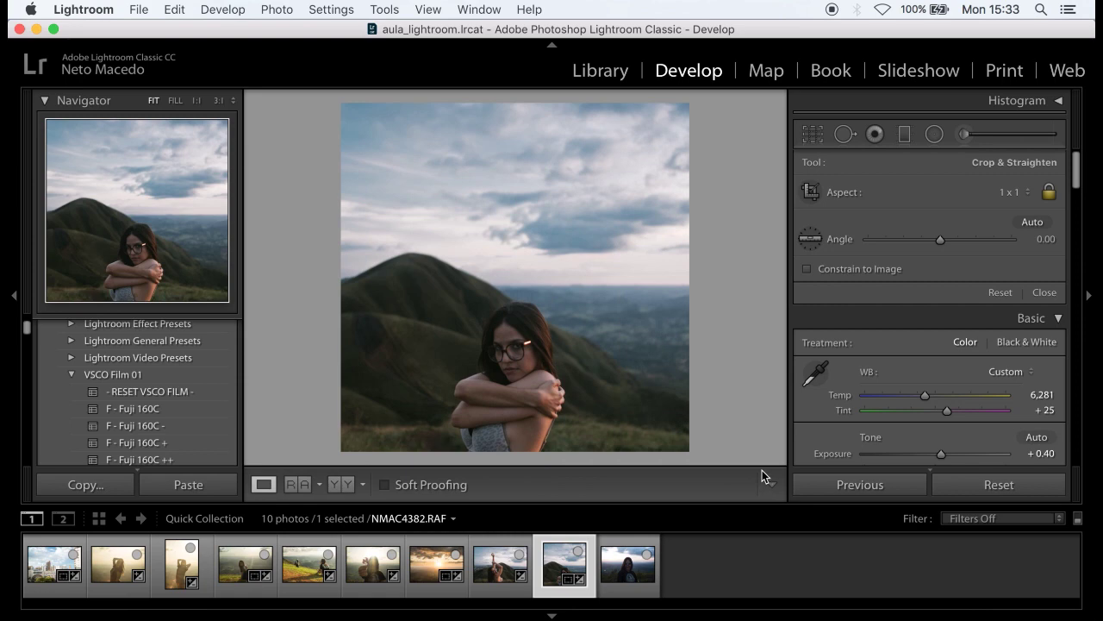
left_click(610, 585)
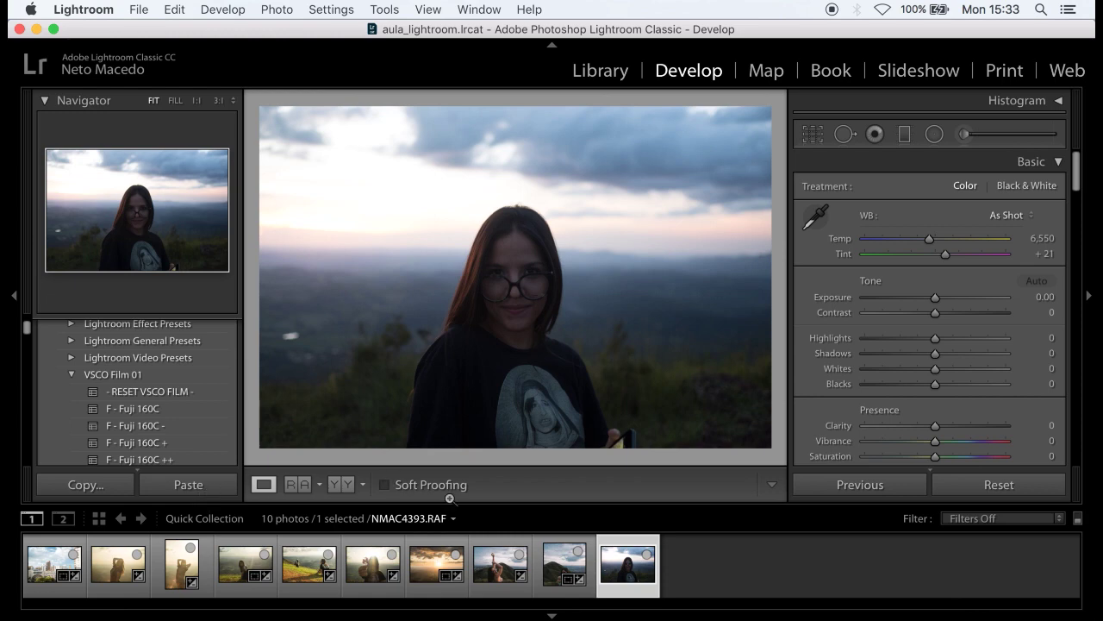
- Paste the copied settings onto NMAC4393.RAF, then set Temp 9,179 and Exposure +0.70
left_click(188, 485)
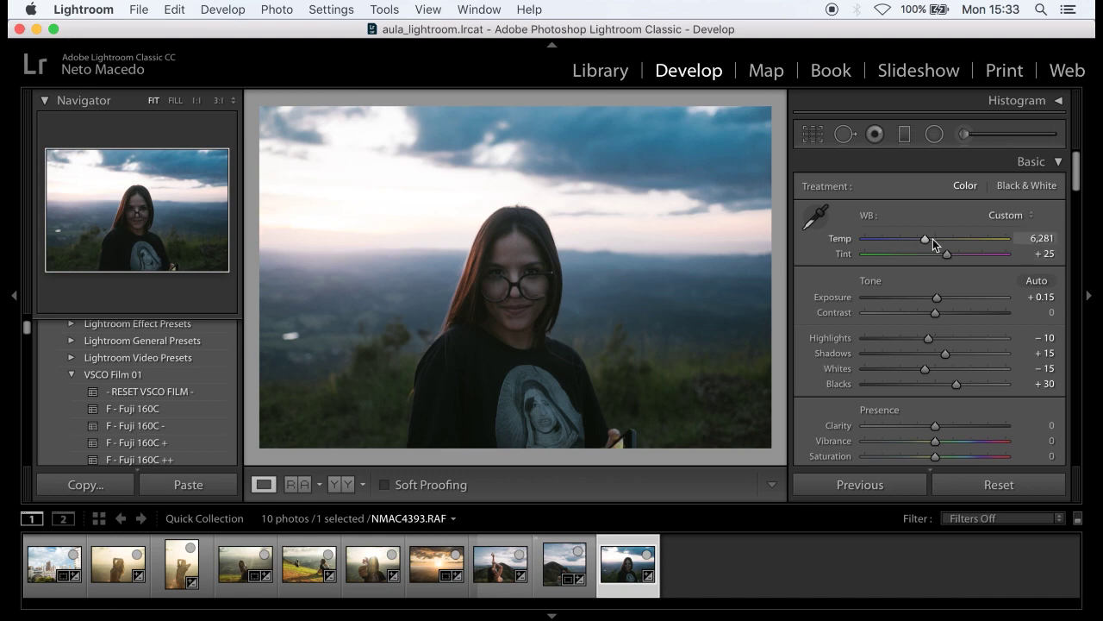
left_click_drag(926, 239, 957, 239)
left_click_drag(935, 298, 942, 297)
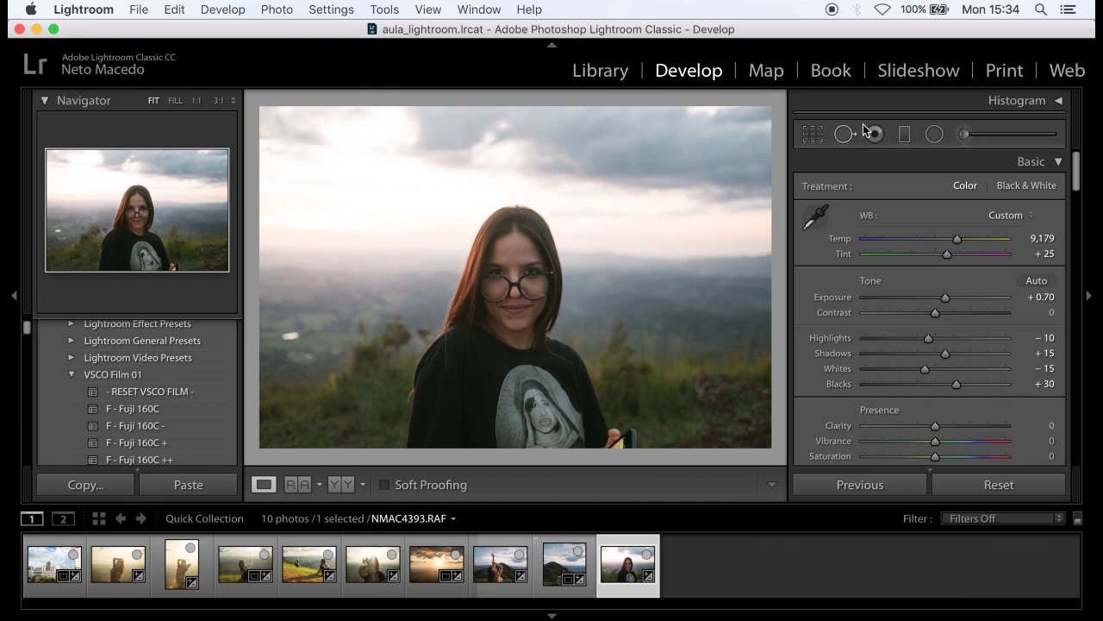
- Add a diagonal graduated filter over the upper left at Exposure −0.99
left_click(905, 134)
left_click_drag(403, 240, 495, 315)
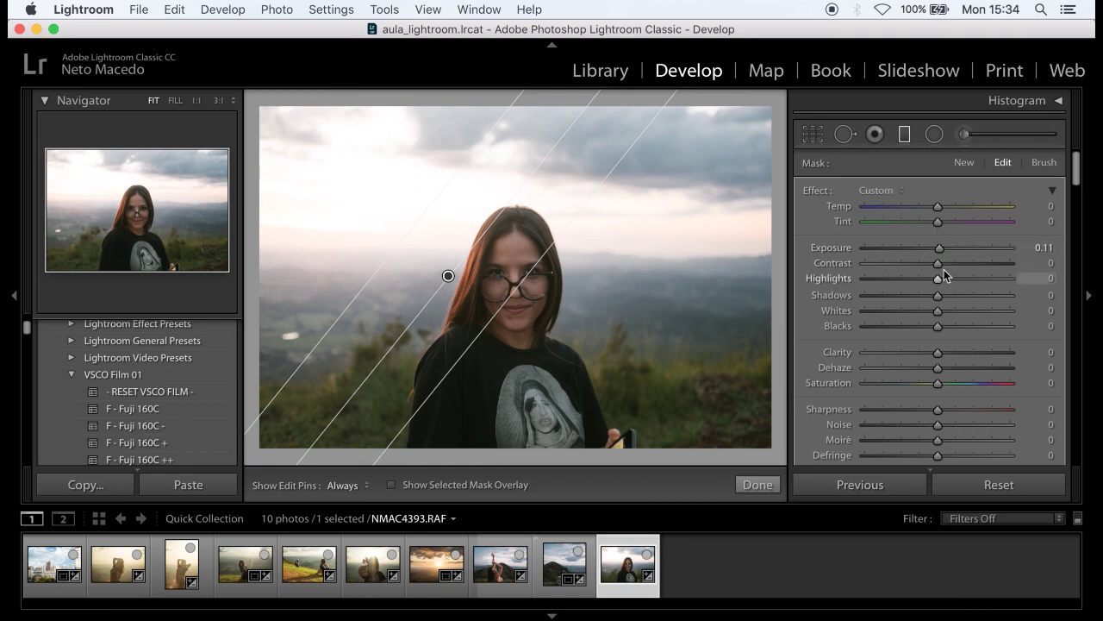
left_click_drag(938, 248, 917, 256)
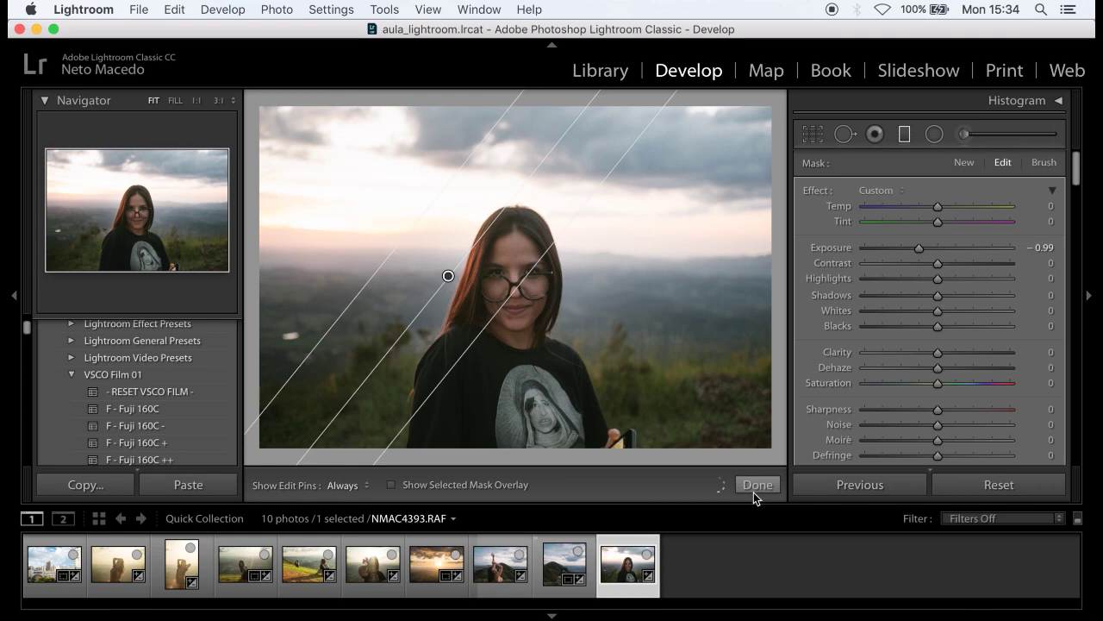
left_click(757, 485)
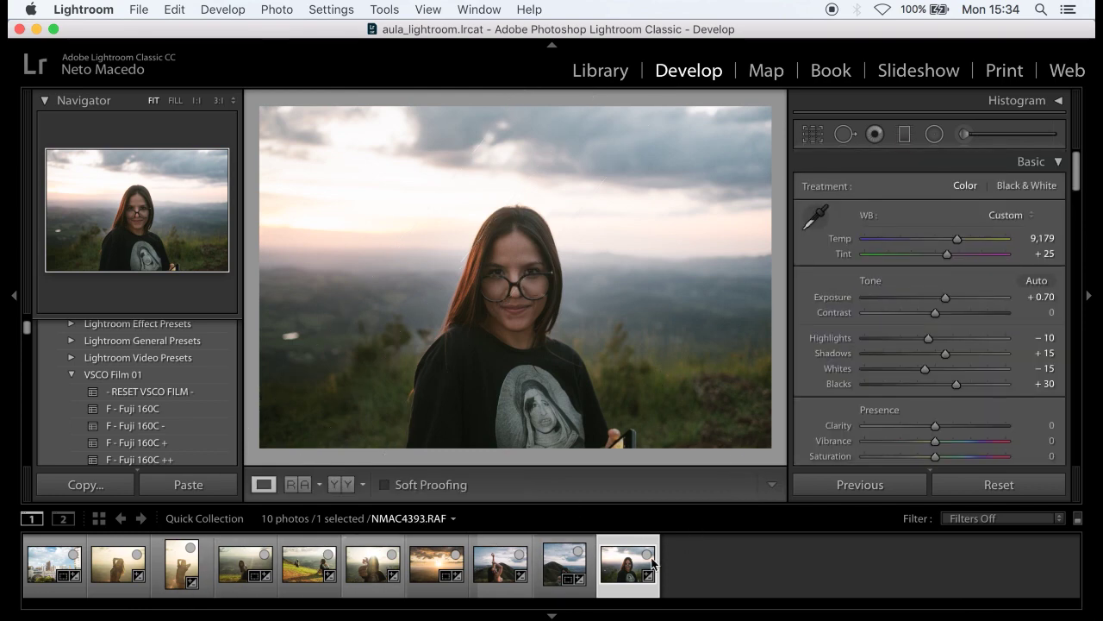
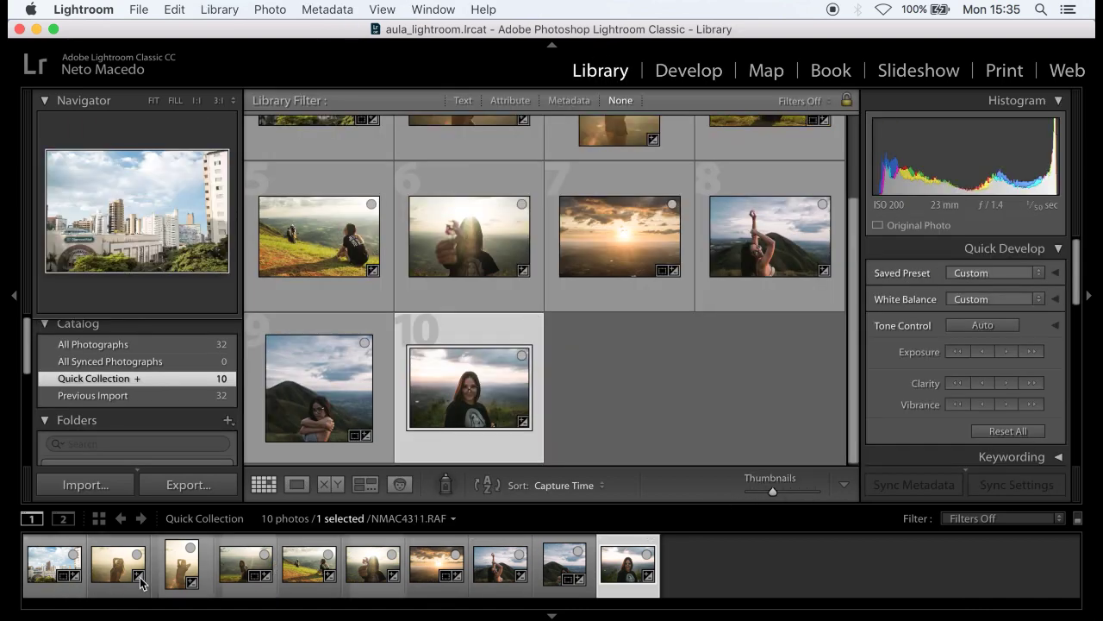
- Preview Quick Collection photos 3, 7, 8 and 10, then return to the first photo
left_click(181, 564)
left_click(431, 575)
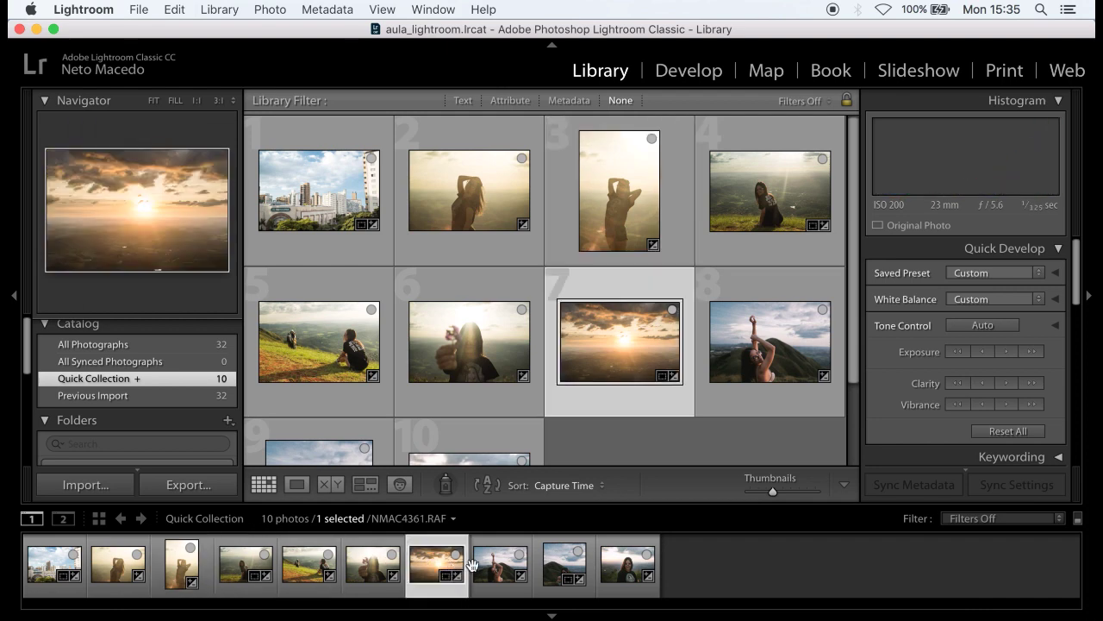
left_click(497, 580)
left_click(597, 562)
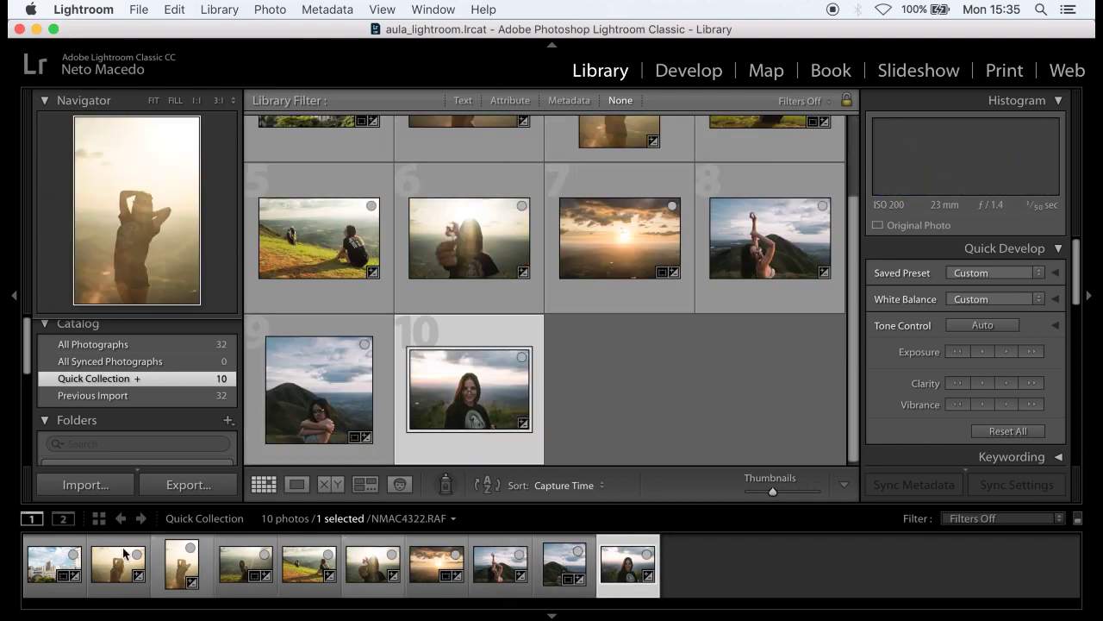
left_click(53, 564)
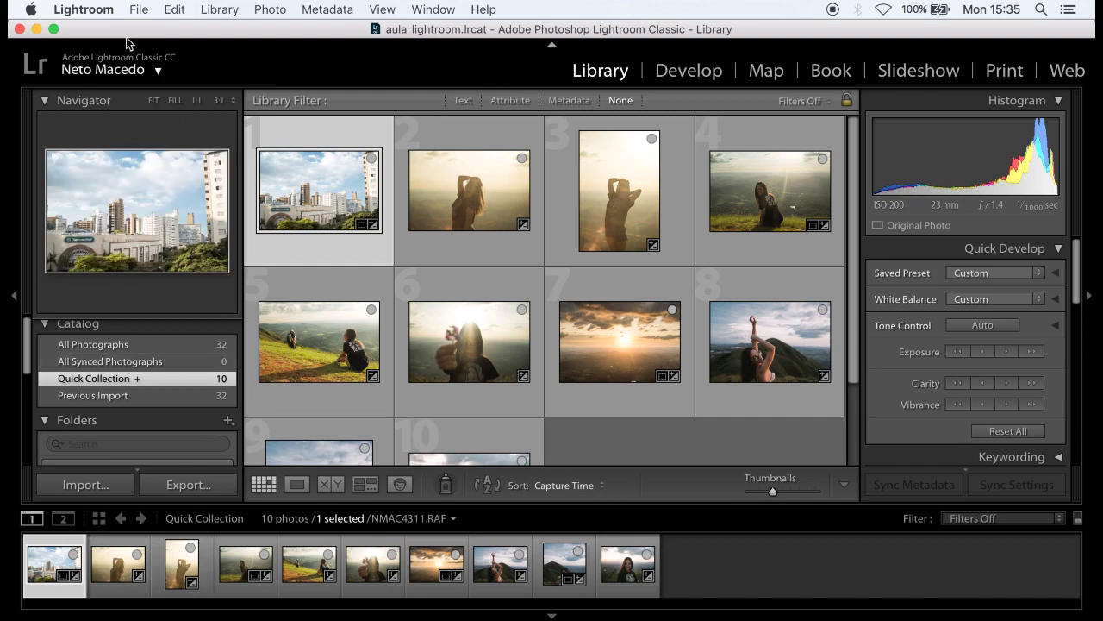
- Select all 10 photos and open the Export dialog (JPEG, sRGB, quality 70)
left_click(175, 10)
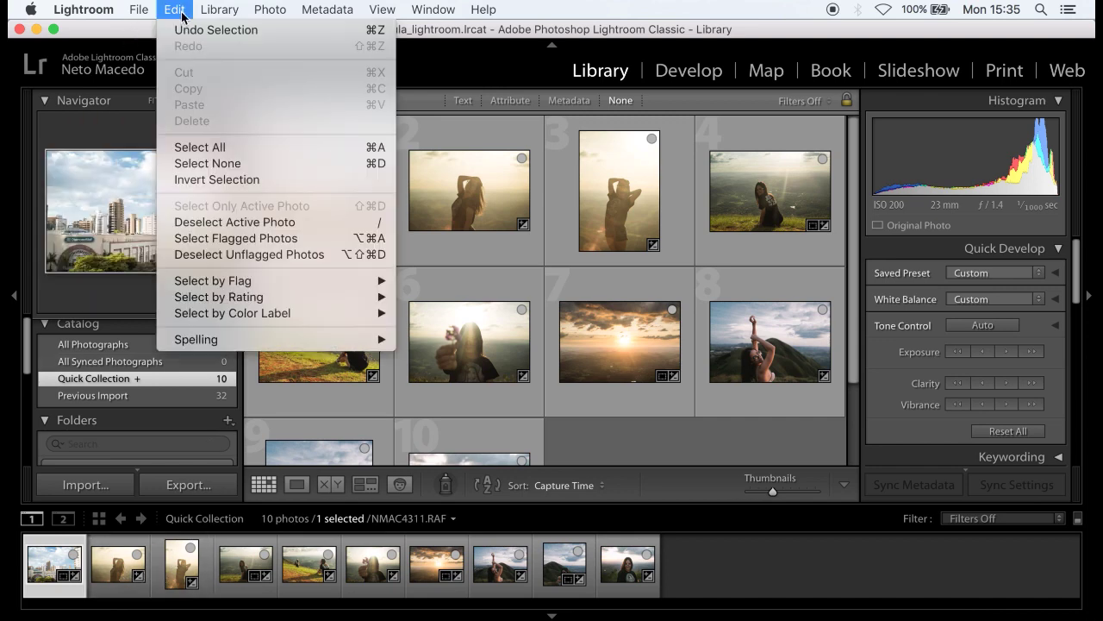
left_click(217, 148)
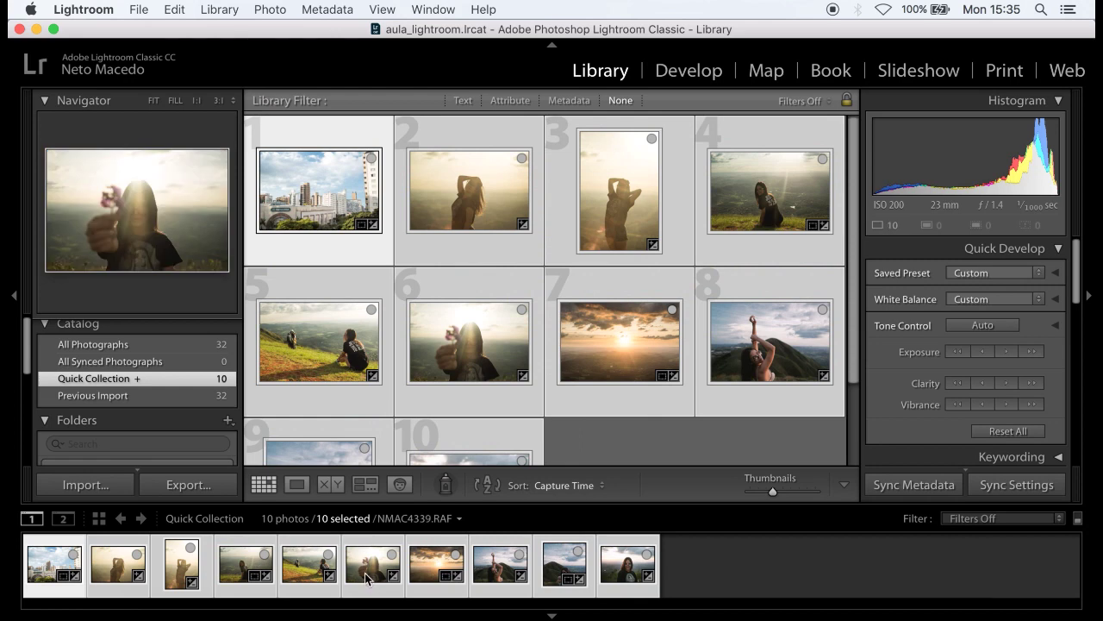
left_click(602, 586)
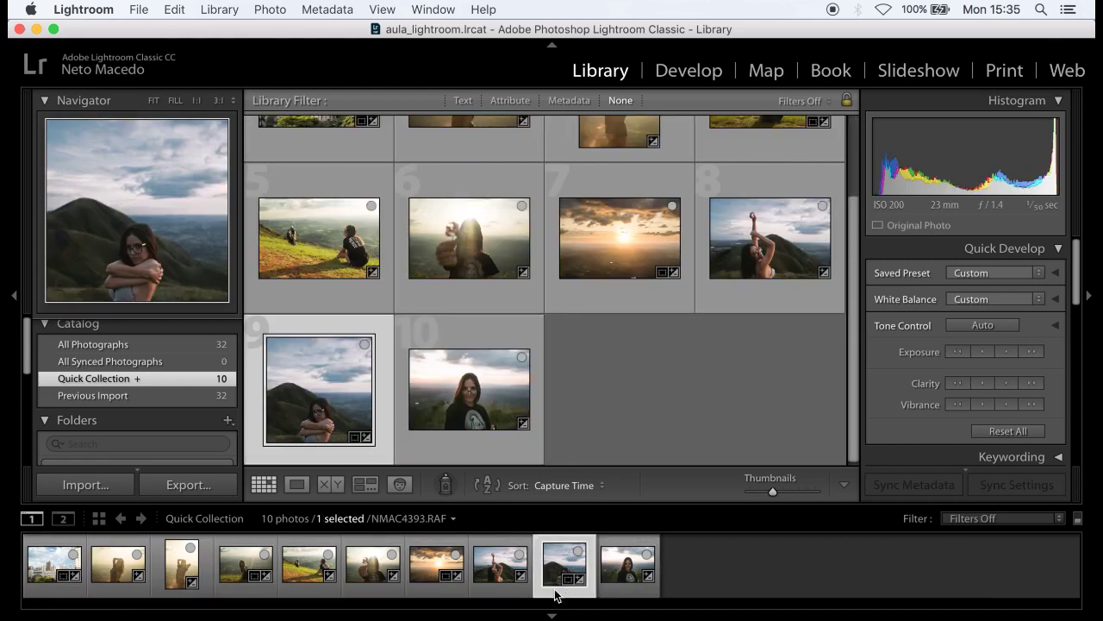
left_click(252, 584)
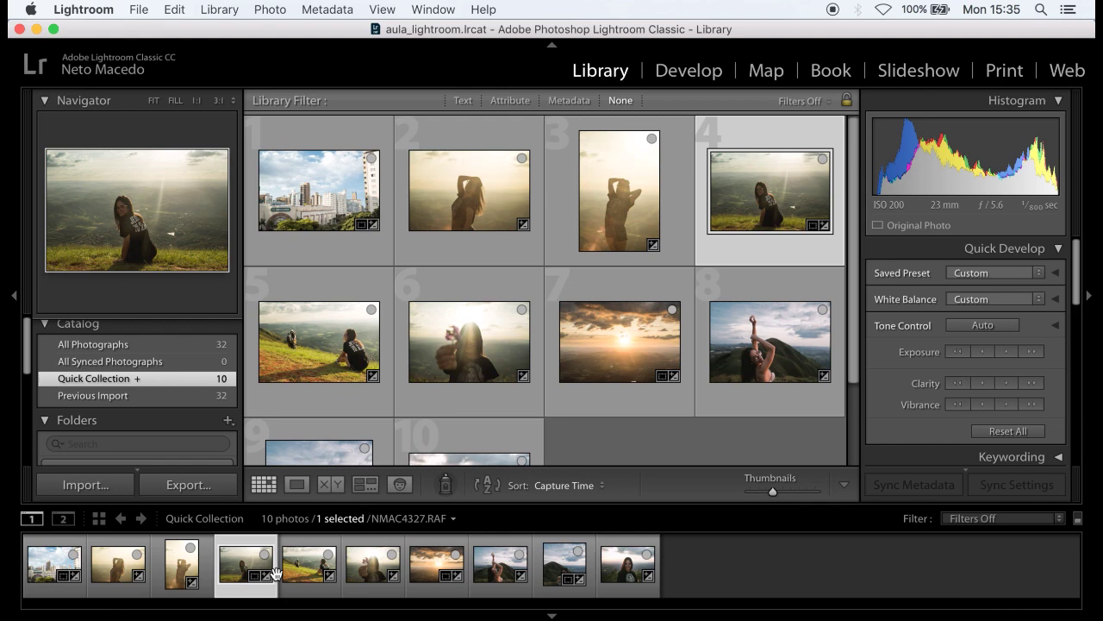
key("super+a")
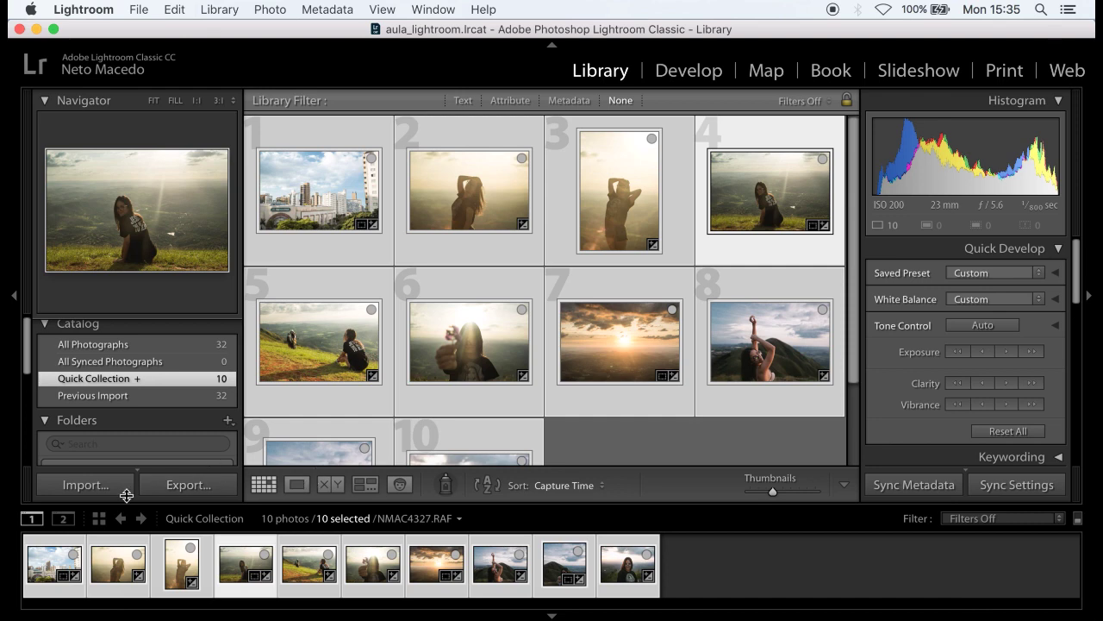
left_click(86, 487)
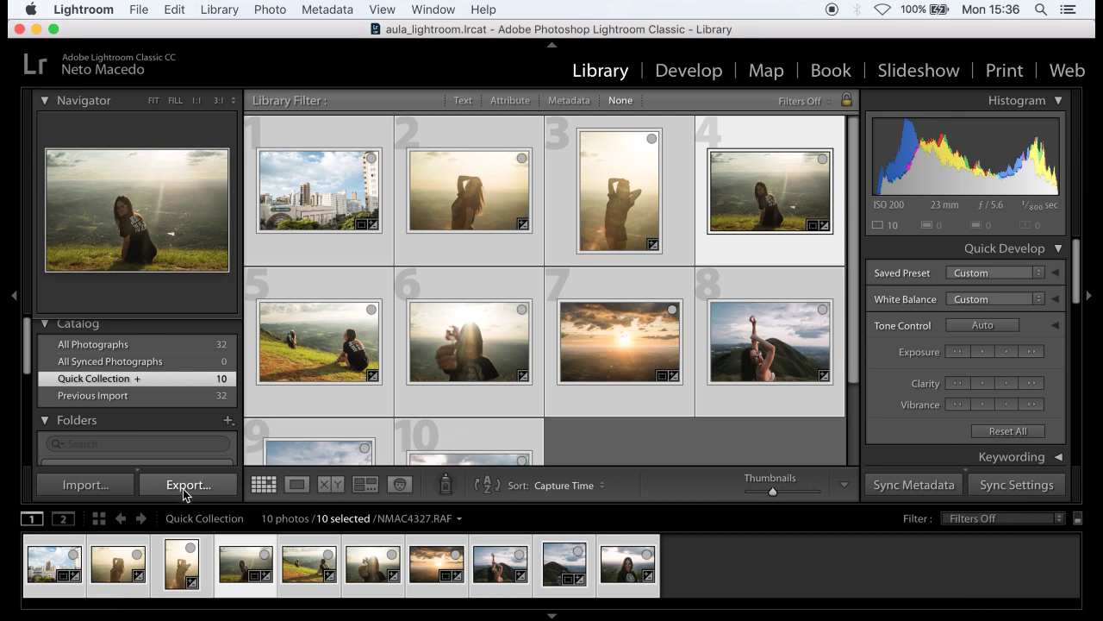
left_click(189, 486)
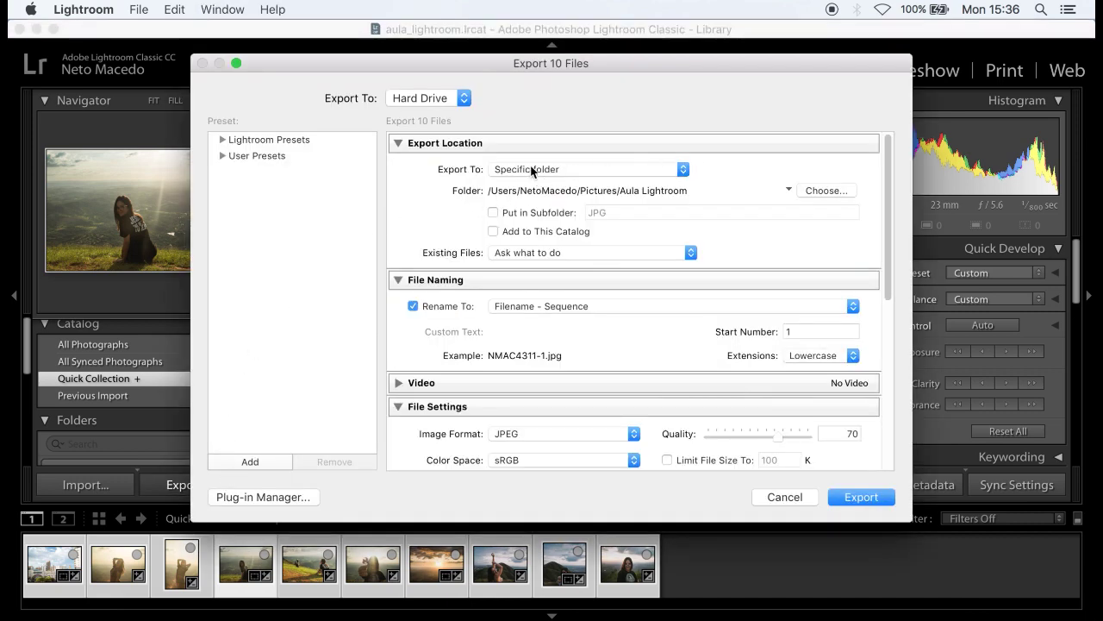
- Export to a specific folder: create 'Fotografias finais' inside Aula Lightroom as the destination
left_click(634, 169)
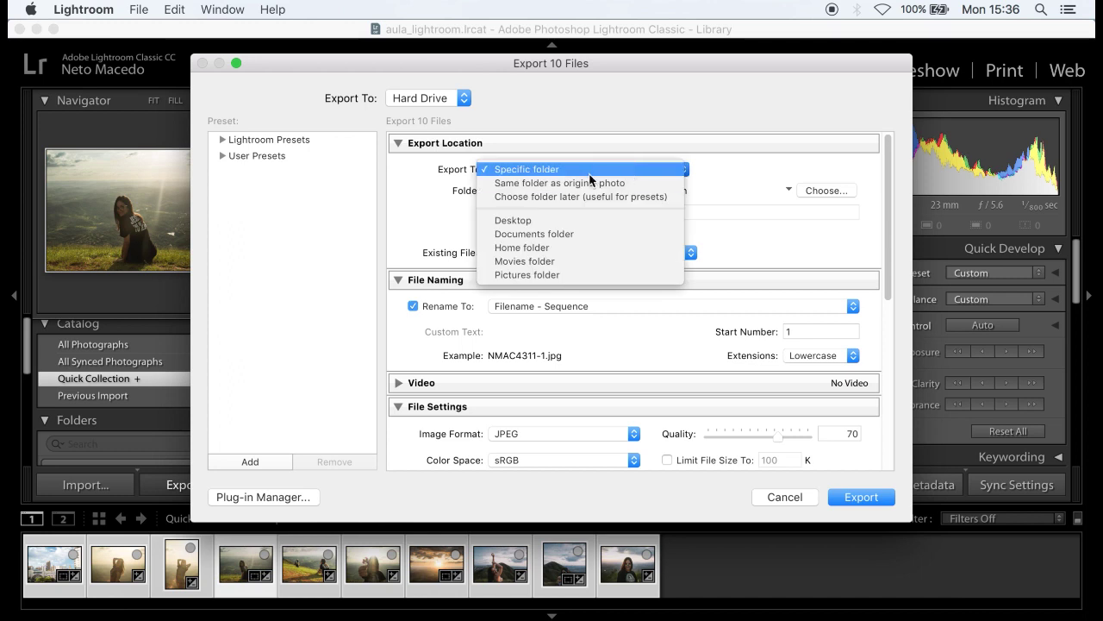
left_click(544, 170)
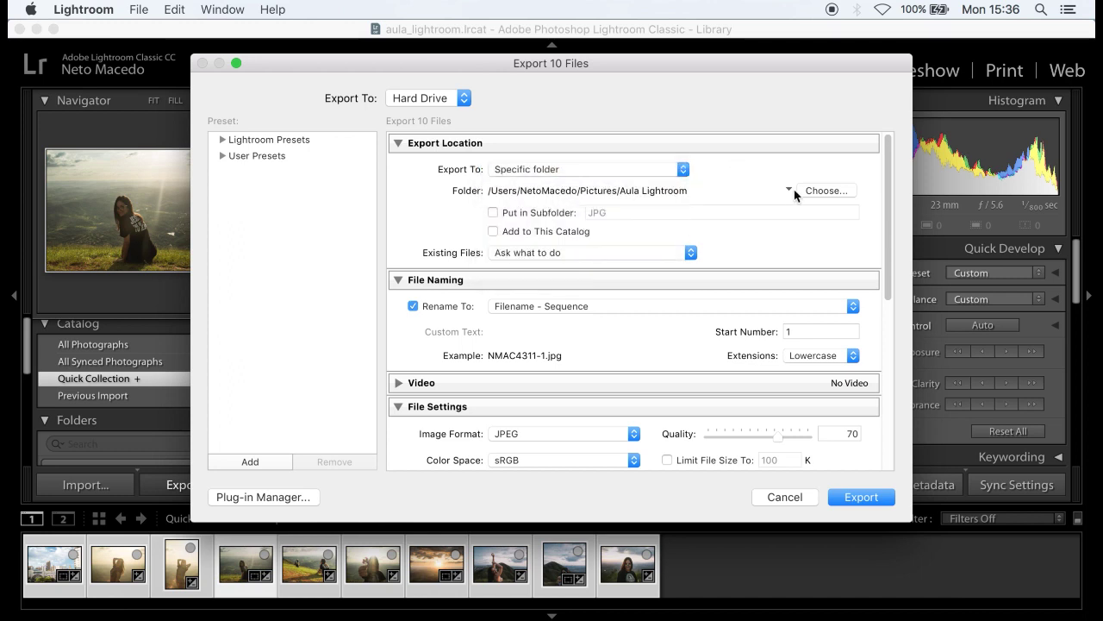
left_click(819, 191)
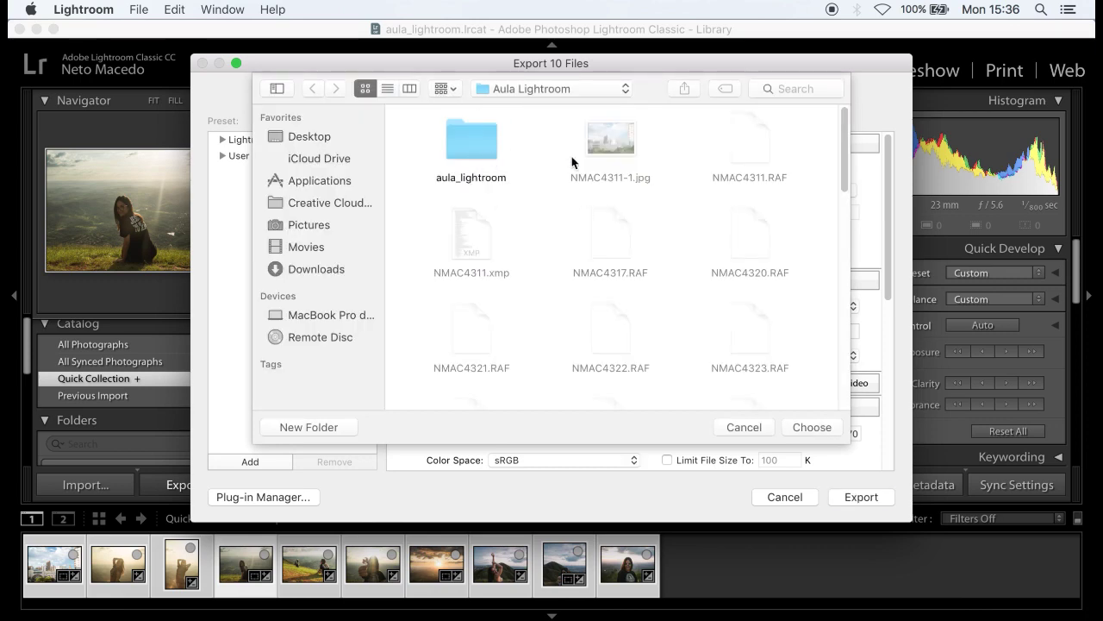
left_click(335, 434)
left_click(332, 429)
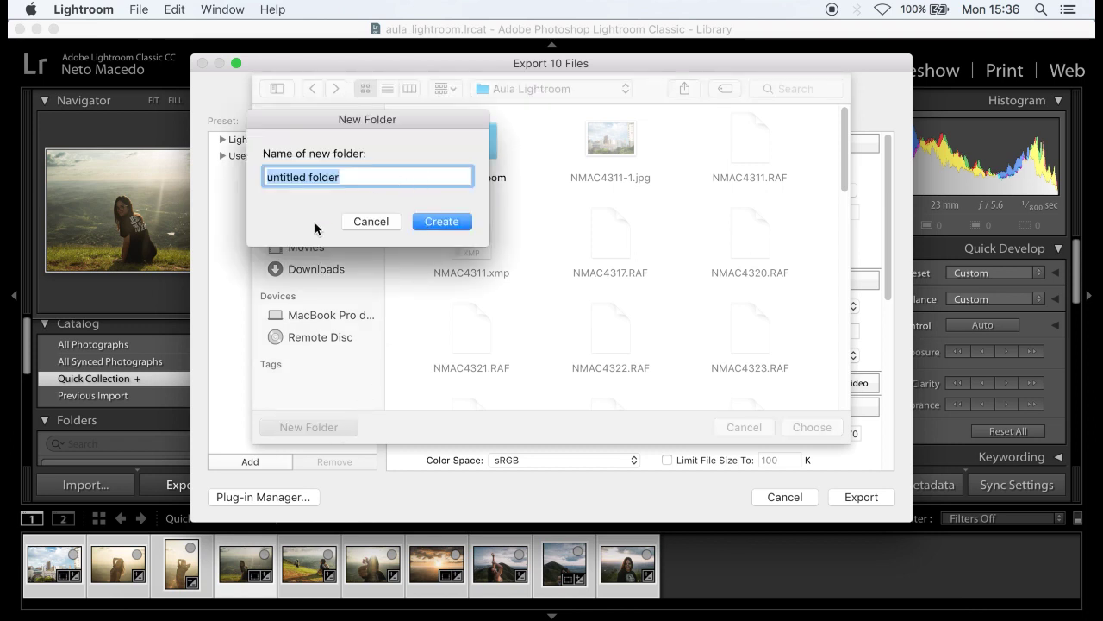
type("Fotogr")
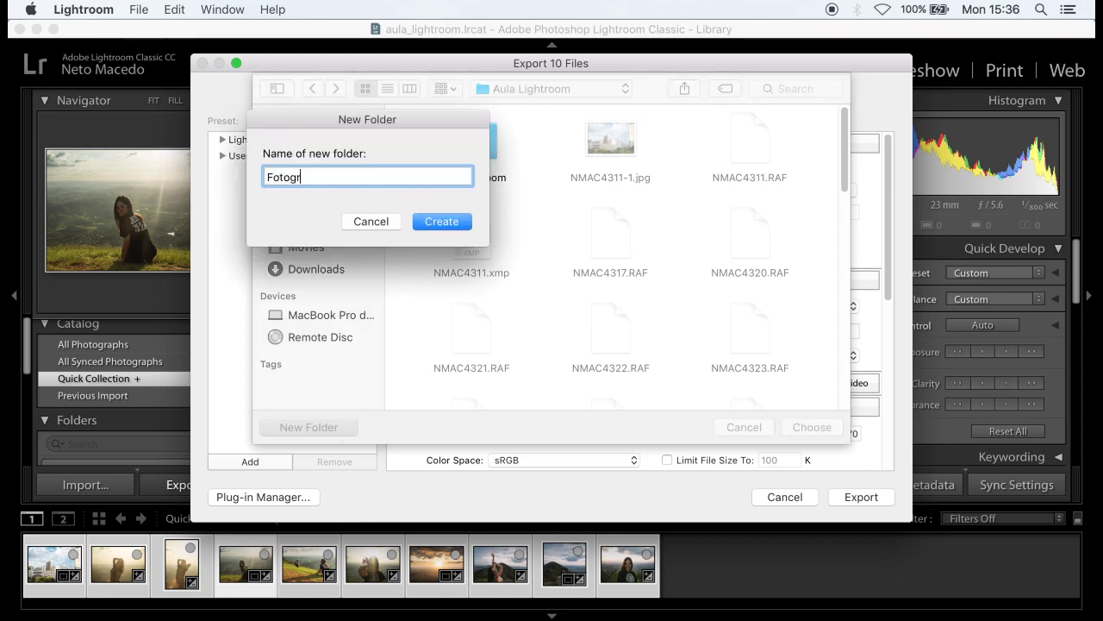
type("afias finais")
left_click(435, 223)
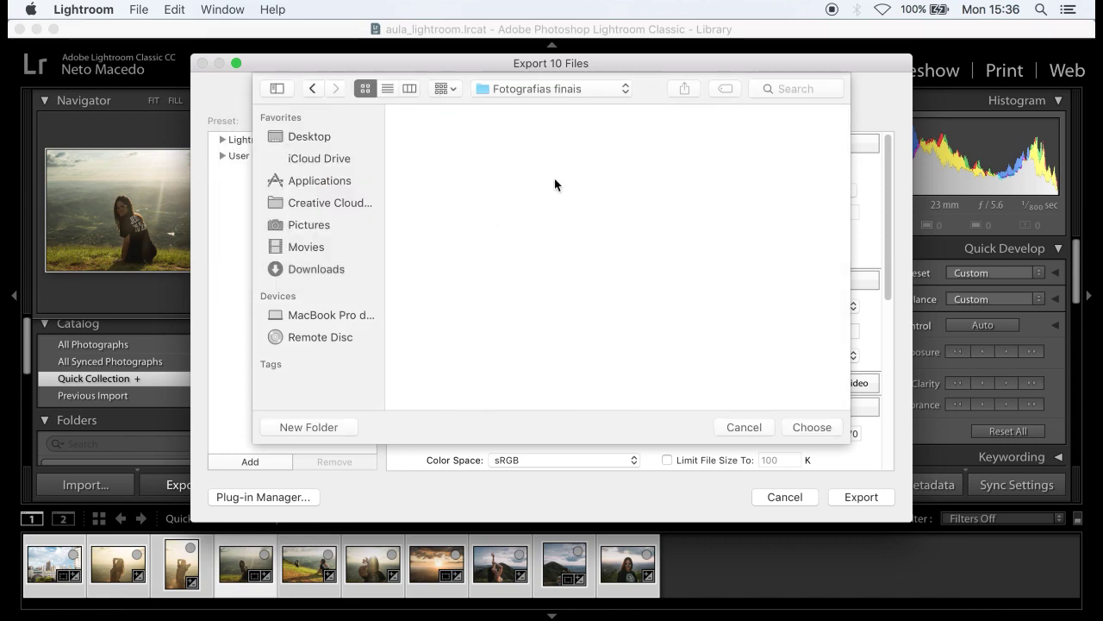
- Confirm Fotografias finais and rename files as Custom Name - Sequence with text 'aula_lightroom'
left_click(814, 427)
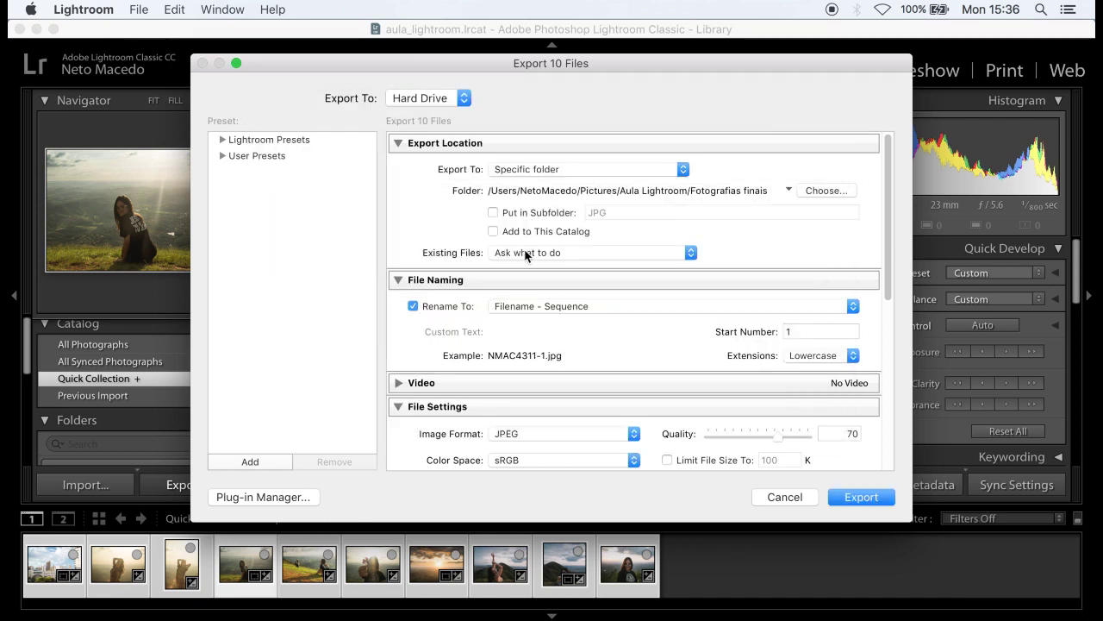
scroll(527, 344, "down", 2)
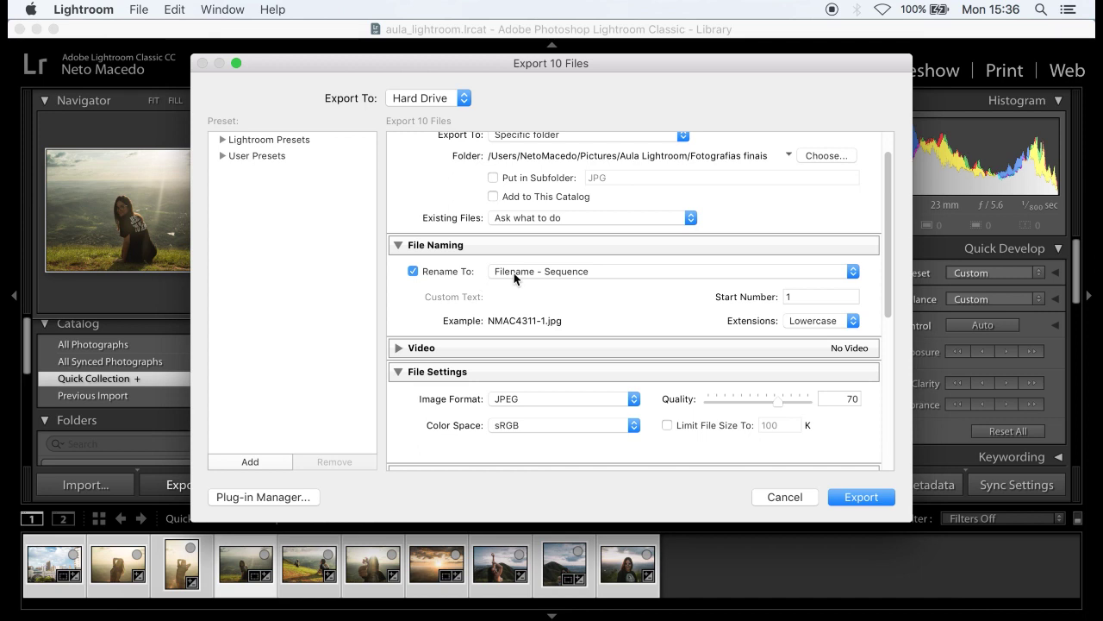
left_click(558, 273)
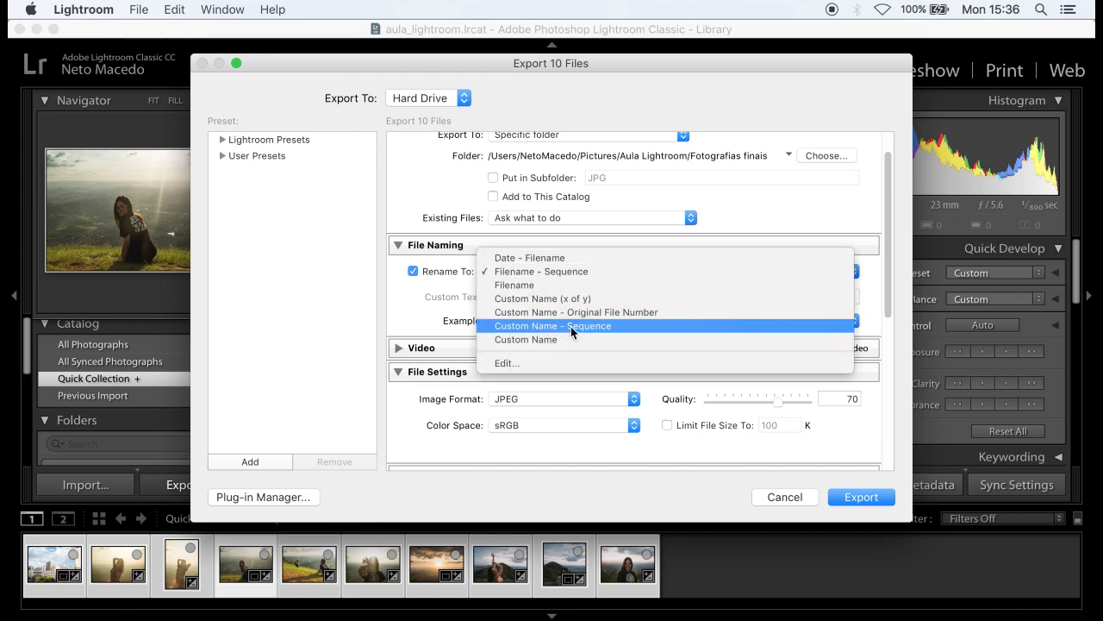
left_click(569, 326)
left_click(551, 298)
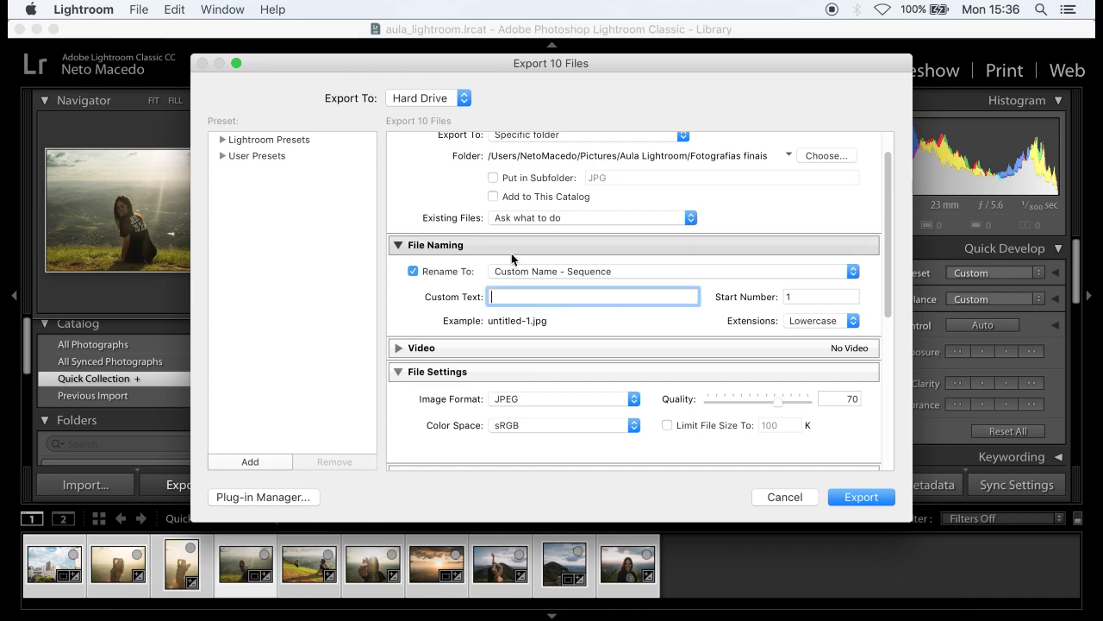
type("aula_lightroom")
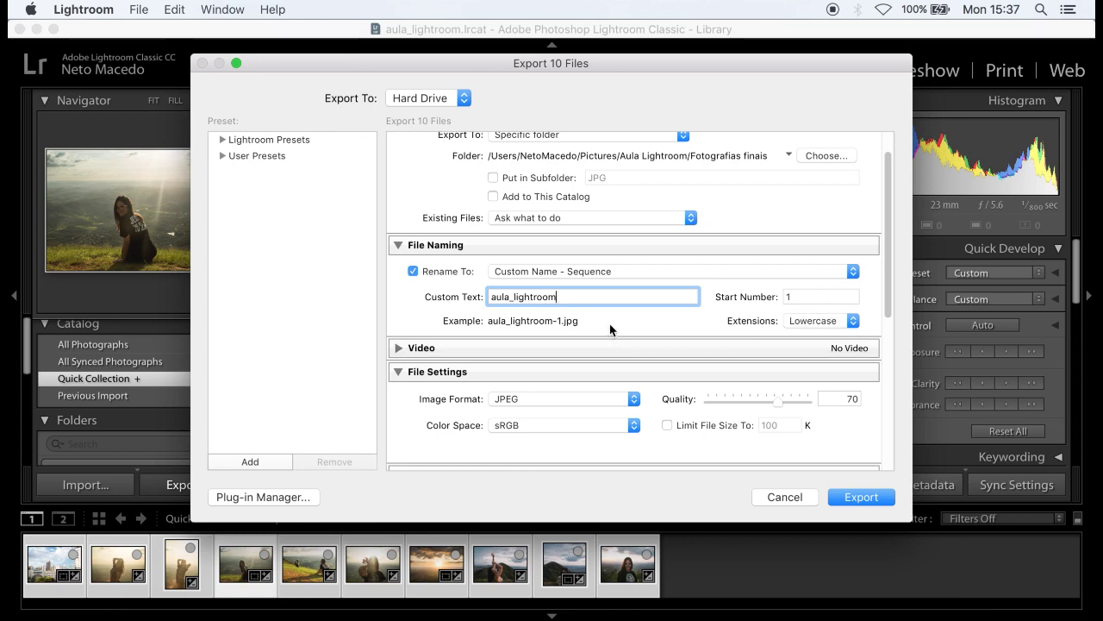
- Keep JPEG as the export image format
scroll(613, 344, "down", 5)
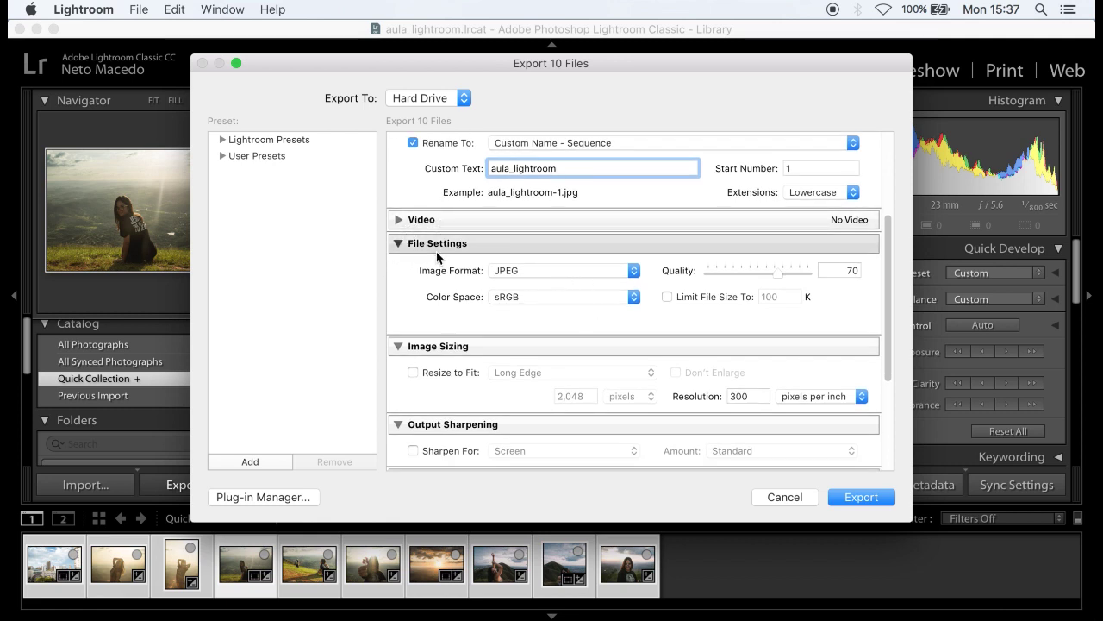
left_click(569, 270)
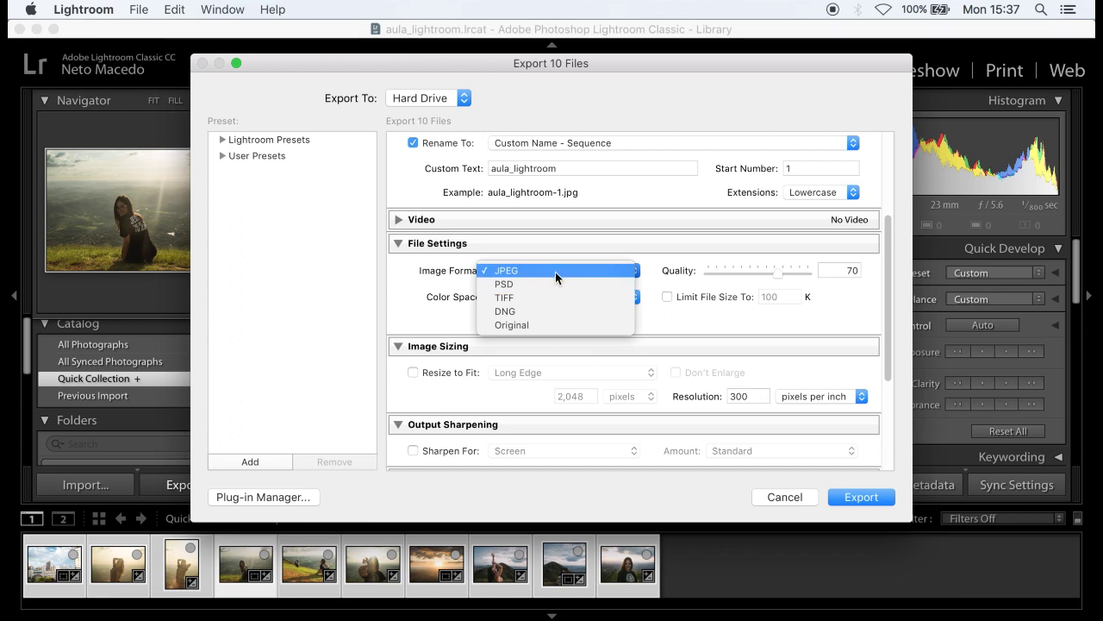
left_click(555, 271)
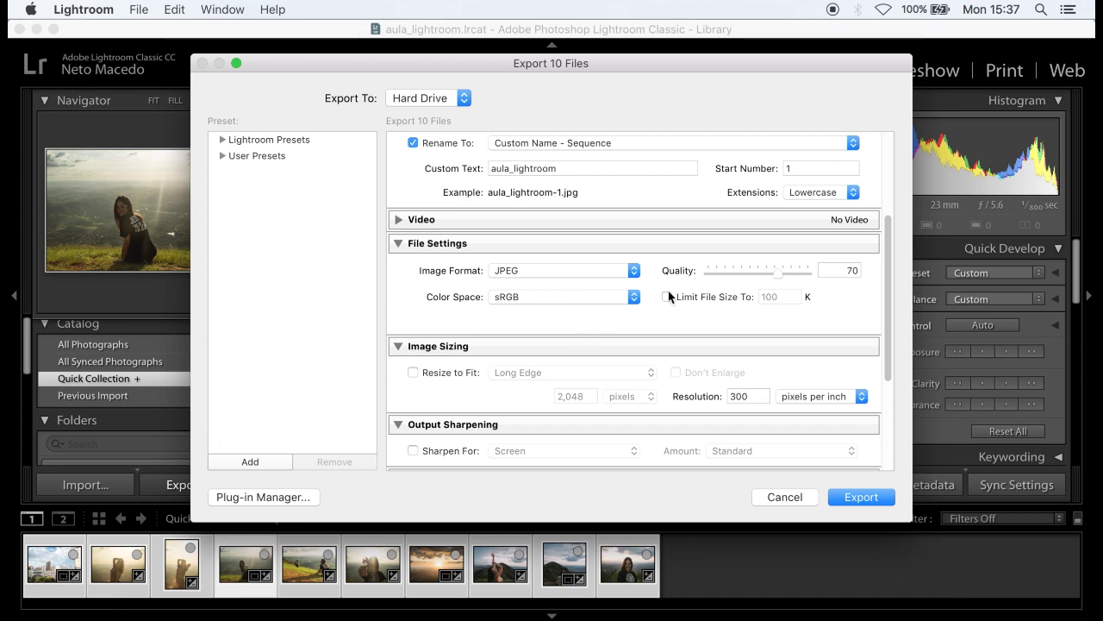
- Set JPEG quality to 80, after trying 60 and 100 along the way
left_click_drag(781, 272, 789, 274)
left_click(848, 273)
type("80")
double_click(843, 273)
type("60")
double_click(841, 272)
type("100")
double_click(842, 272)
type("80")
scroll(668, 327, "down", 3)
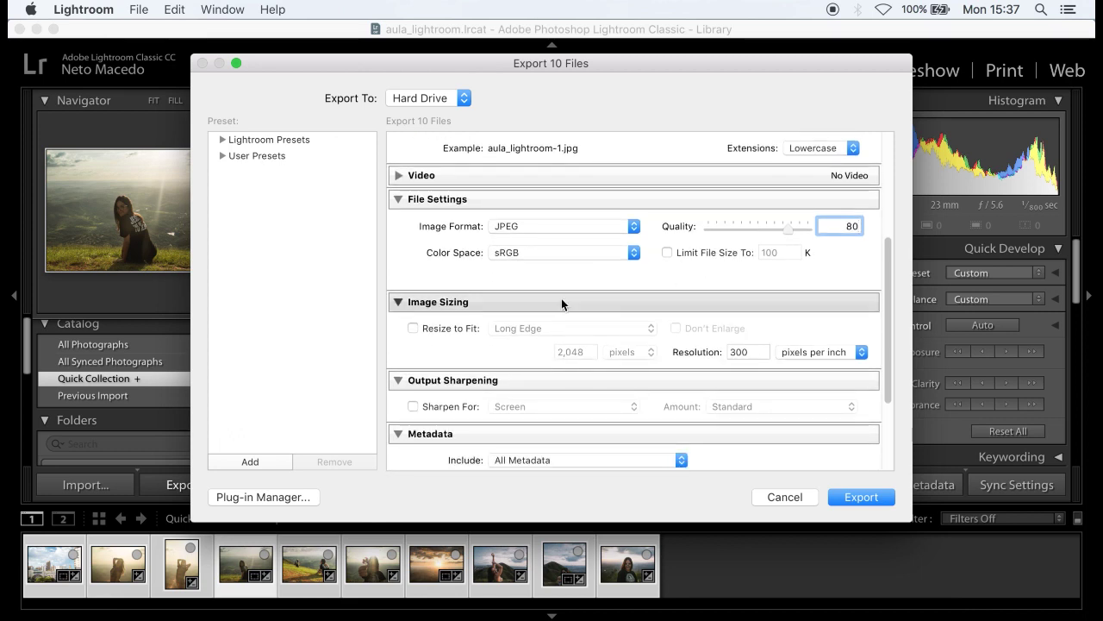
scroll(517, 285, "down", 2)
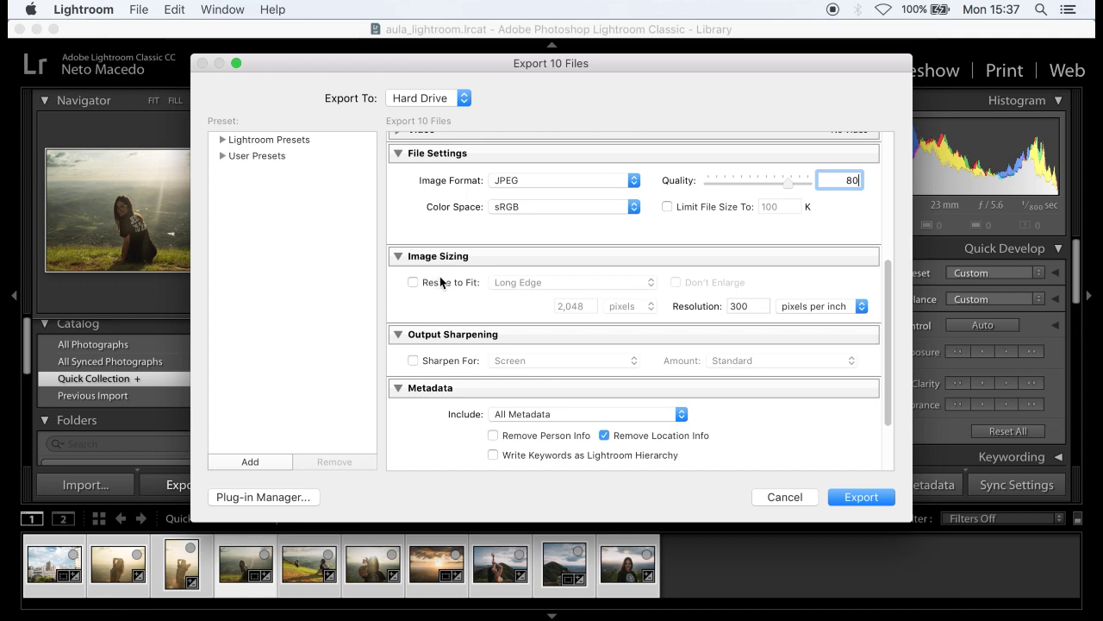
- Enable Resize to Fit by Long Edge and change 2,048 to 3000 pixels
left_click(417, 279)
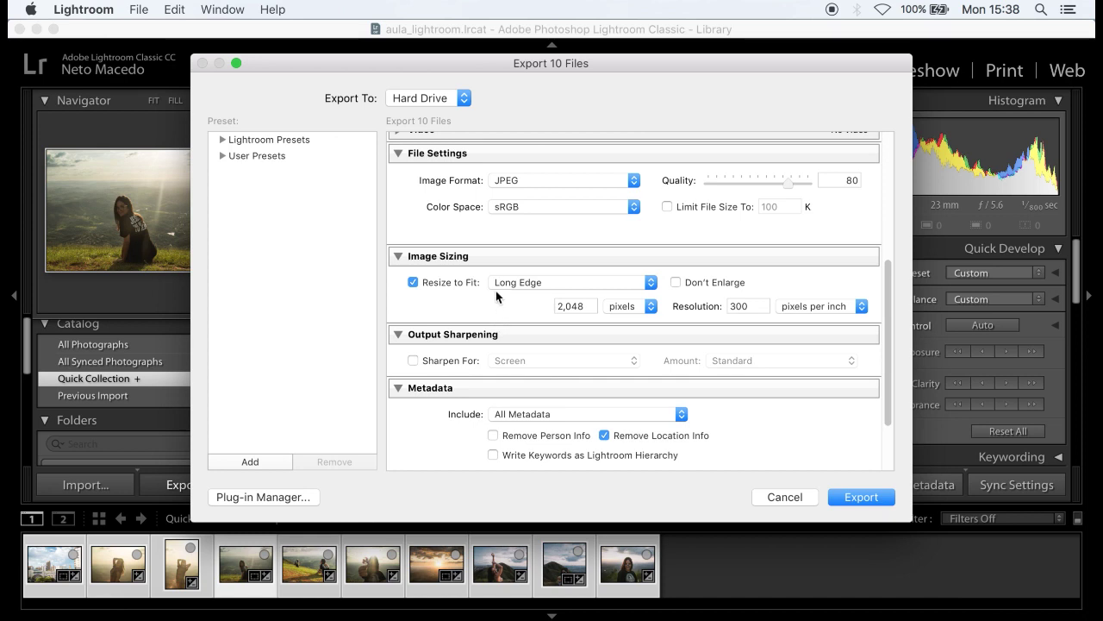
left_click(413, 282)
left_click(413, 283)
left_click(586, 284)
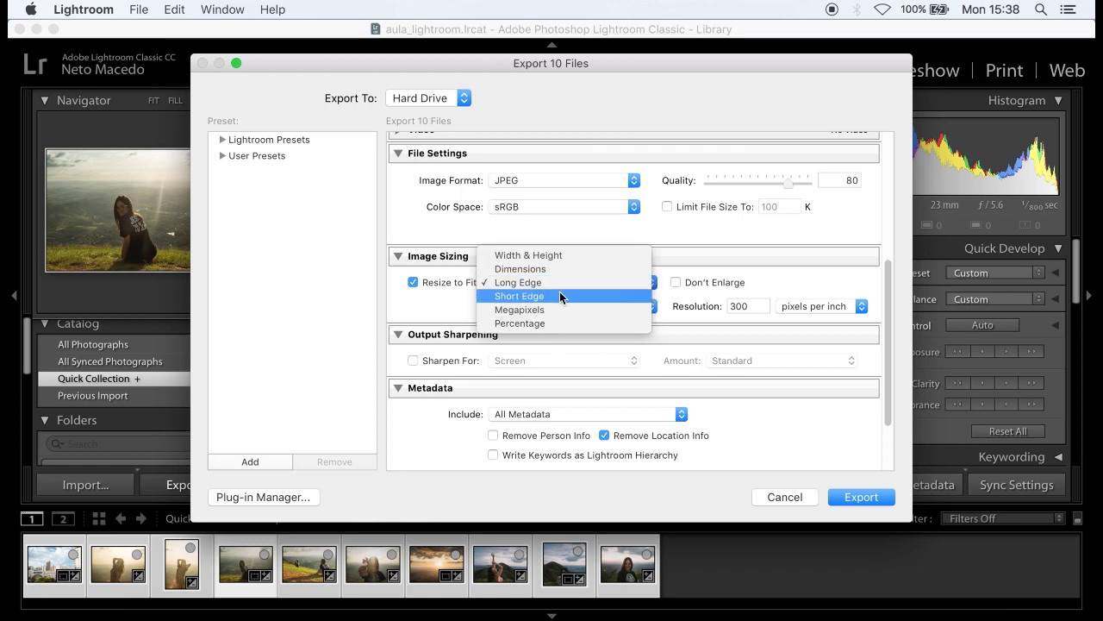
left_click(540, 283)
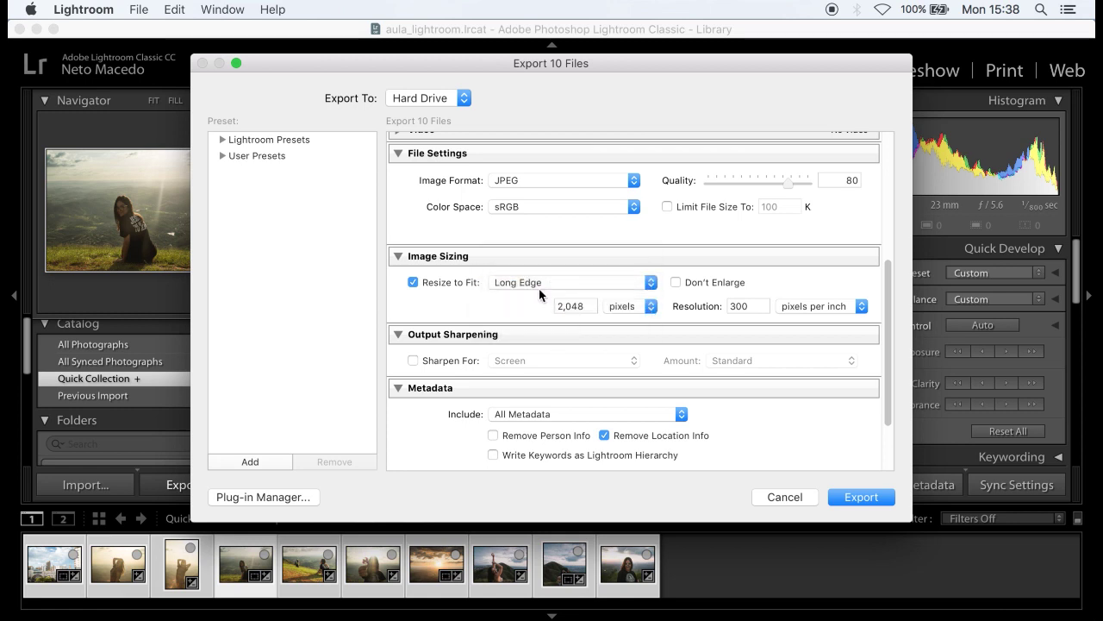
double_click(575, 305)
type("3000")
- Turn resizing off and leave Sharpen For Screen output sharpening unchecked
left_click(448, 282)
scroll(541, 340, "down", 2)
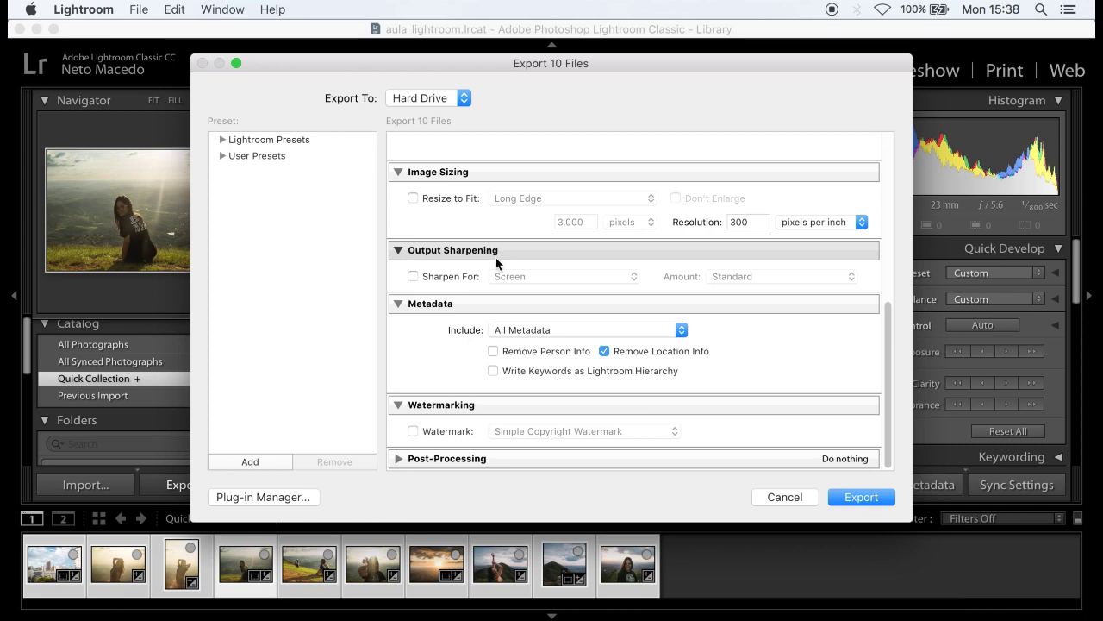
left_click(453, 276)
left_click(510, 276)
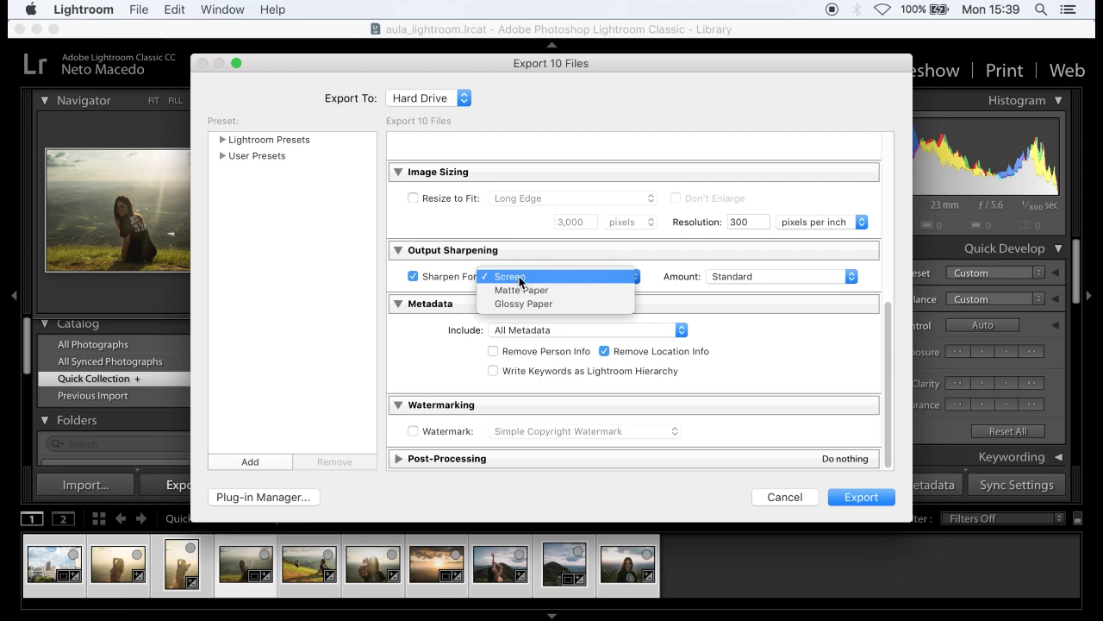
left_click(522, 276)
left_click(441, 279)
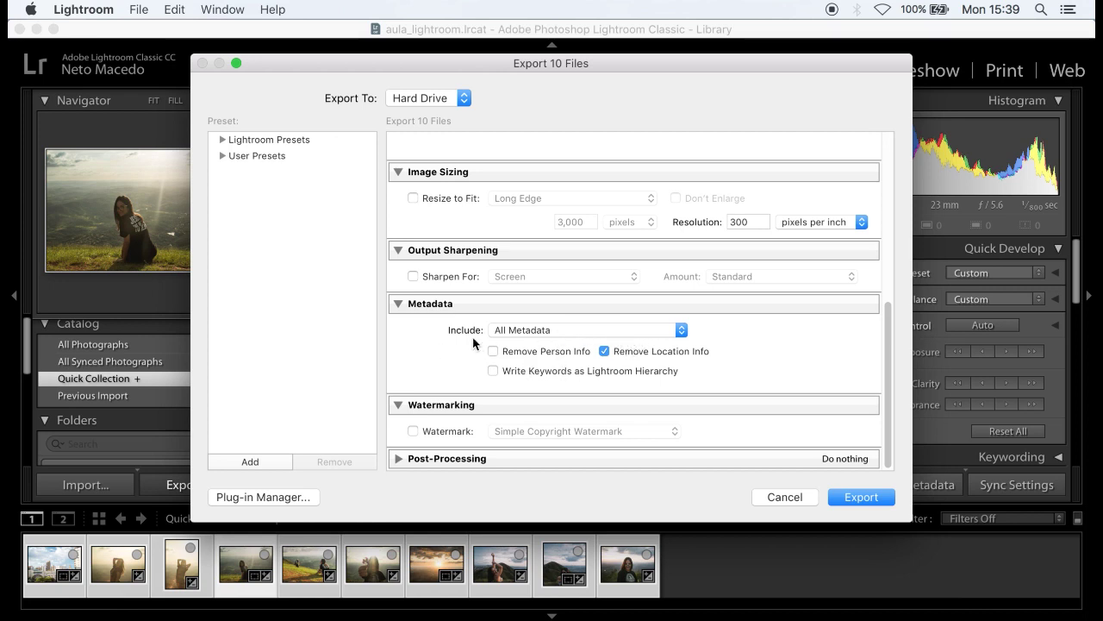
left_click(507, 332)
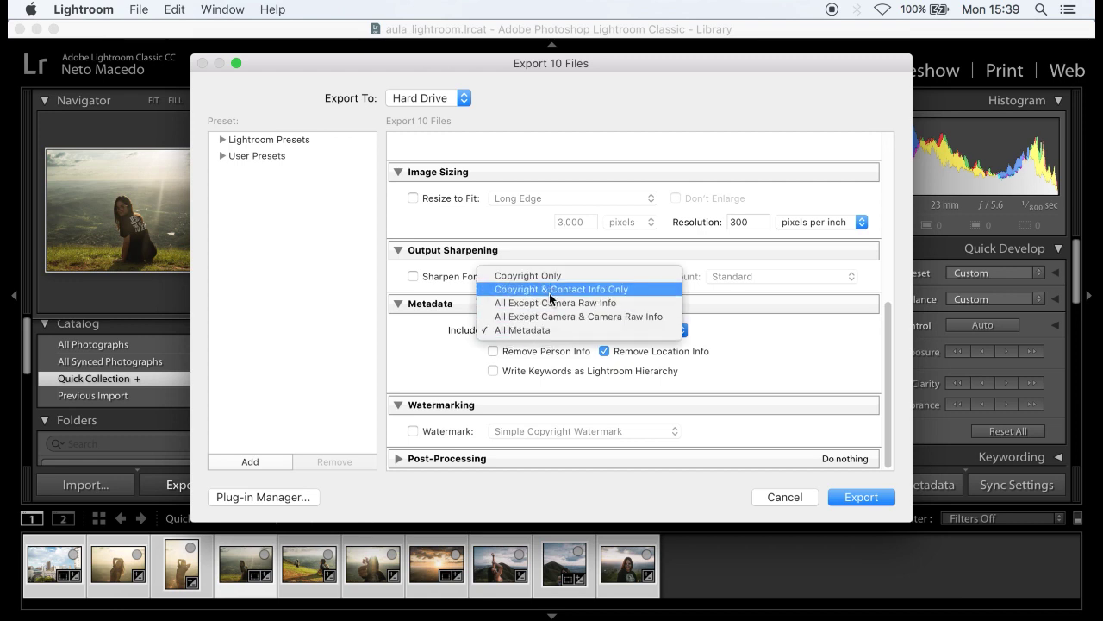
left_click(544, 329)
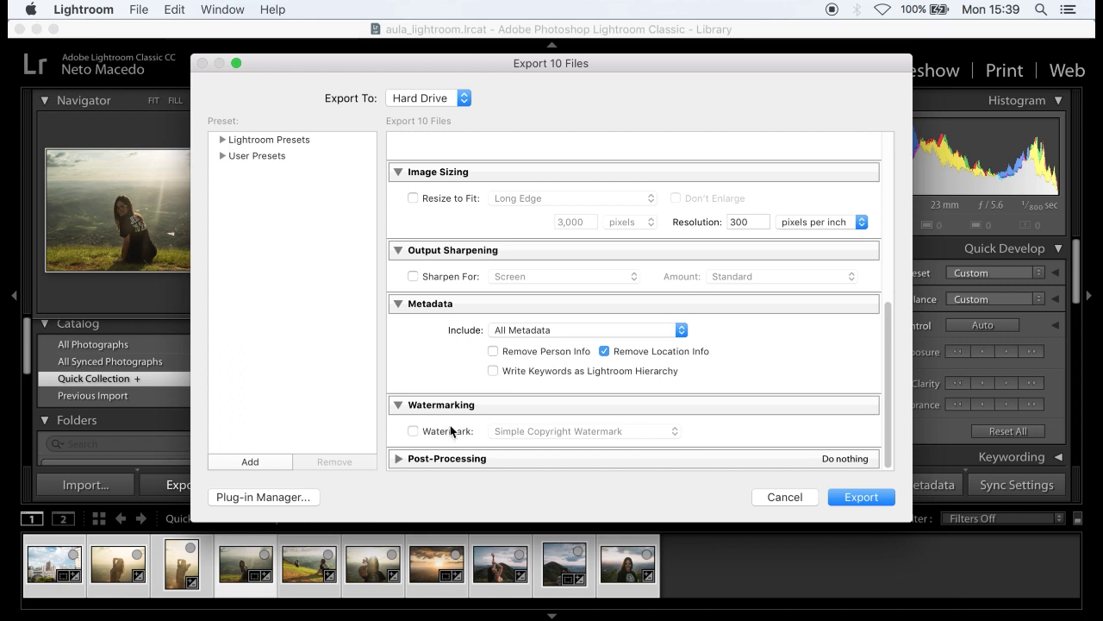
left_click(413, 430)
left_click(615, 430)
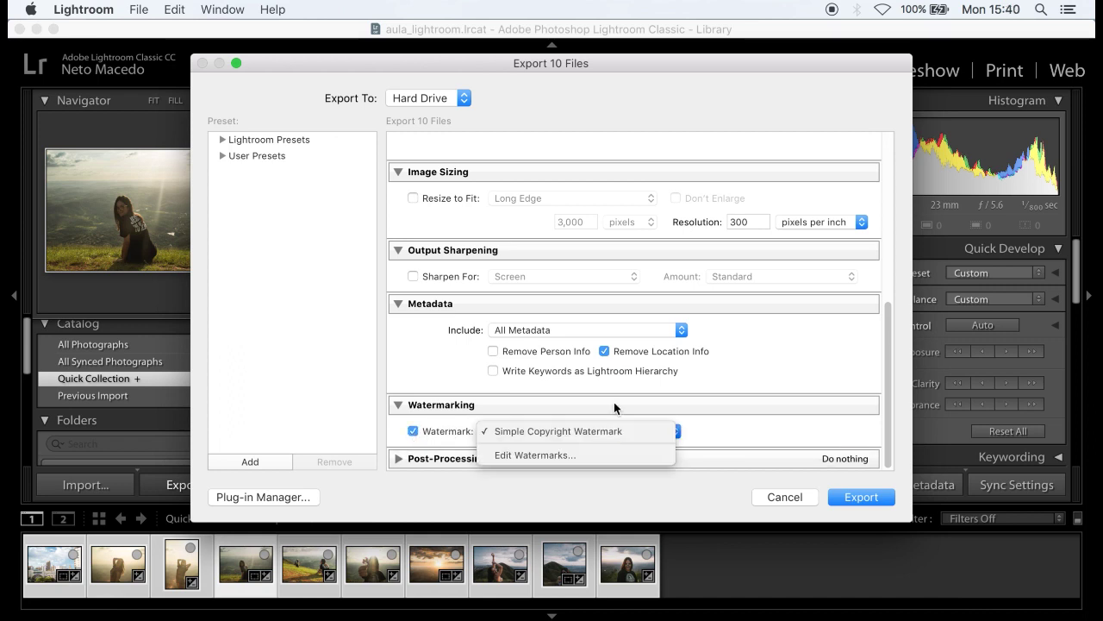
left_click(554, 452)
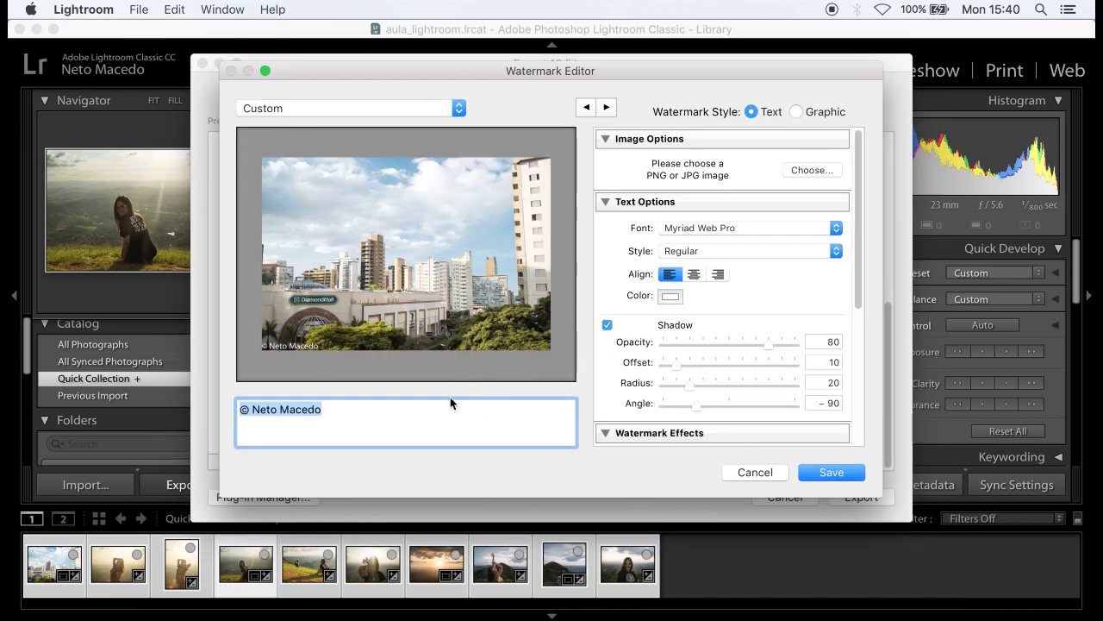
left_click(361, 417)
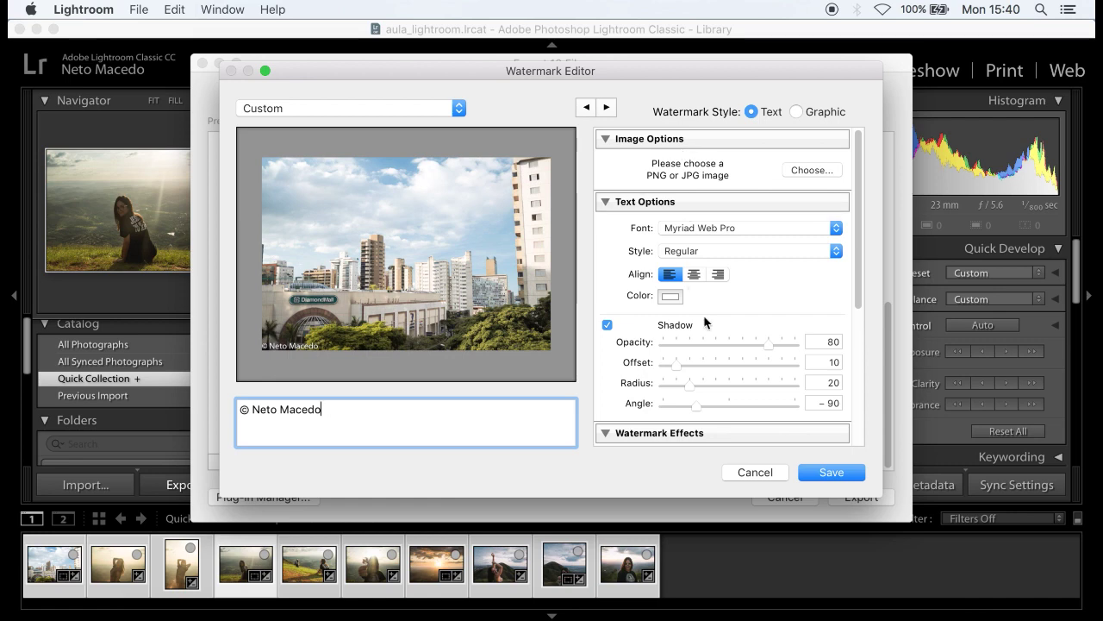
scroll(705, 322, "down", 5)
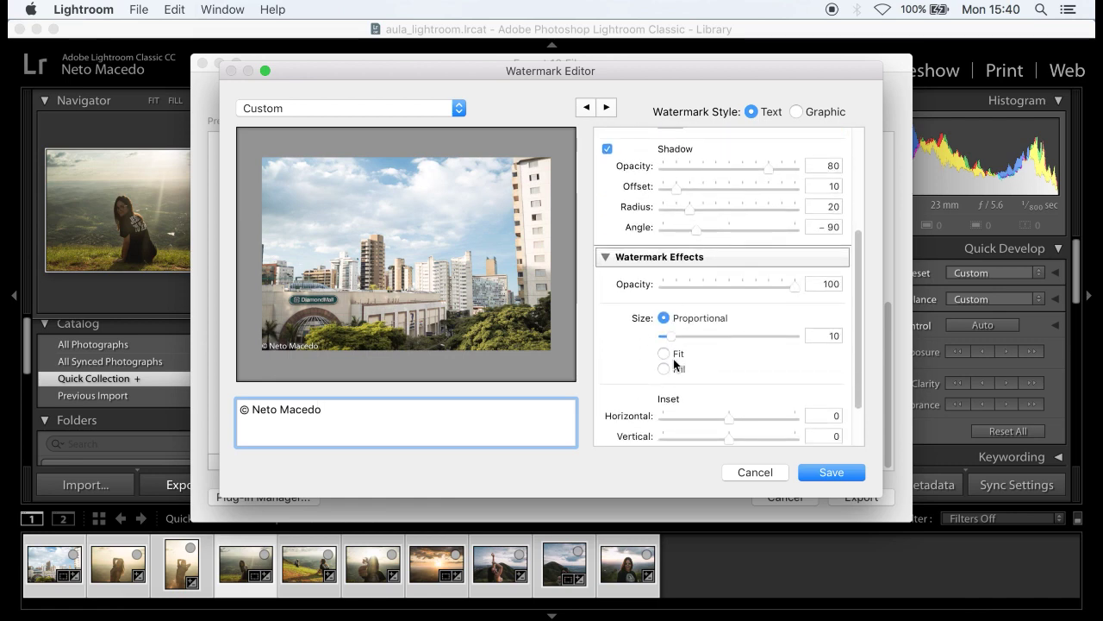
scroll(694, 412, "down", 2)
left_click_drag(728, 407, 751, 410)
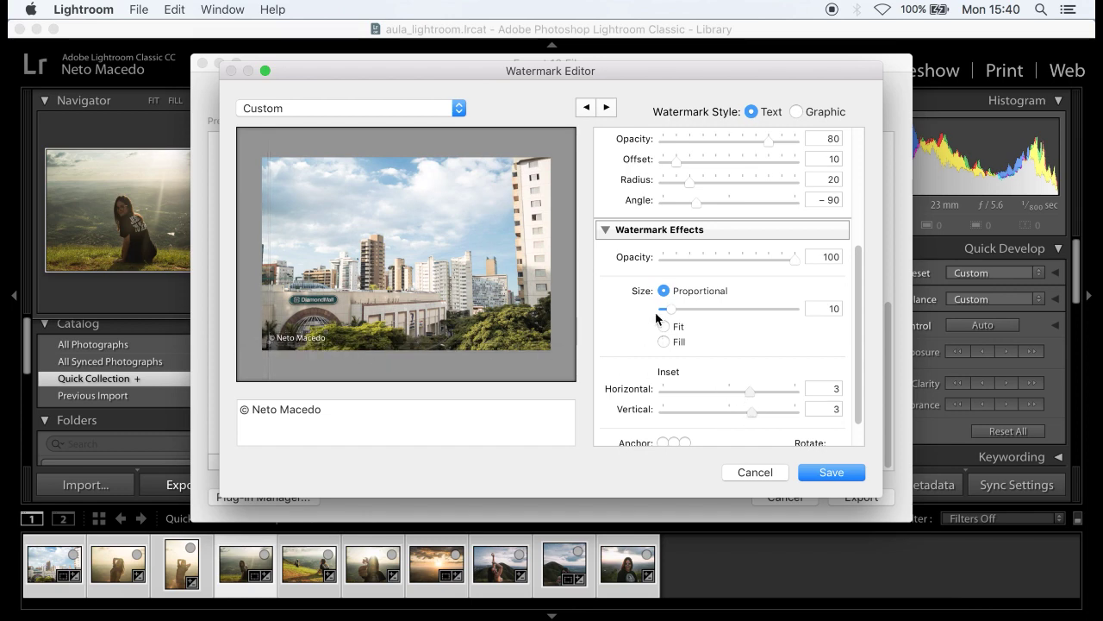
mouse_move(669, 310)
left_mouse_down()
mouse_move(700, 316)
mouse_move(657, 317)
mouse_move(666, 310)
left_mouse_up()
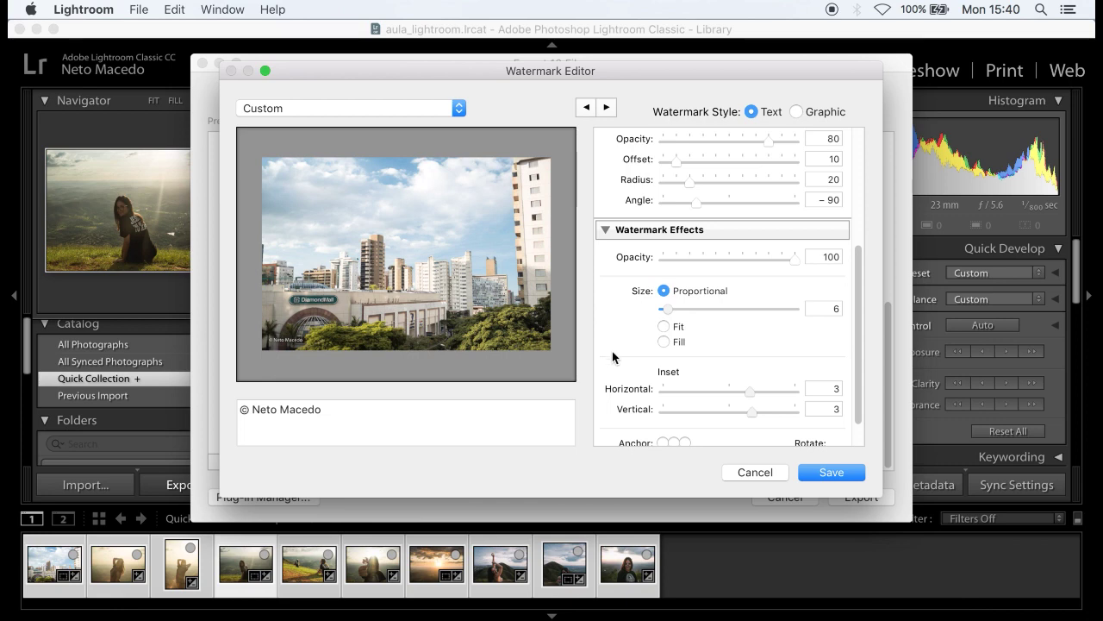
left_click(755, 472)
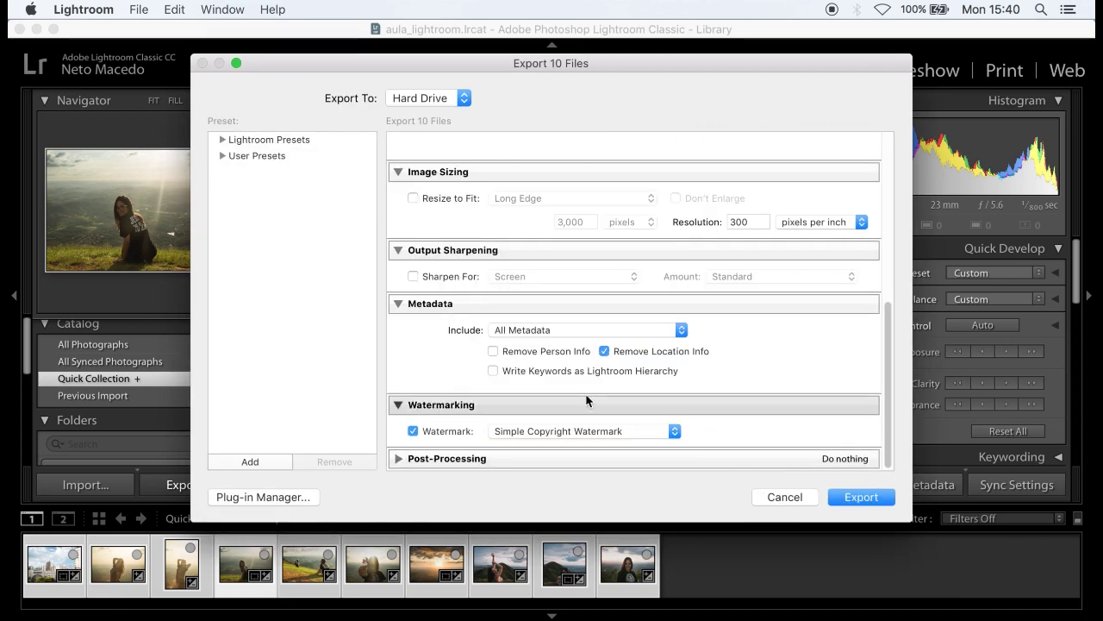
left_click(414, 431)
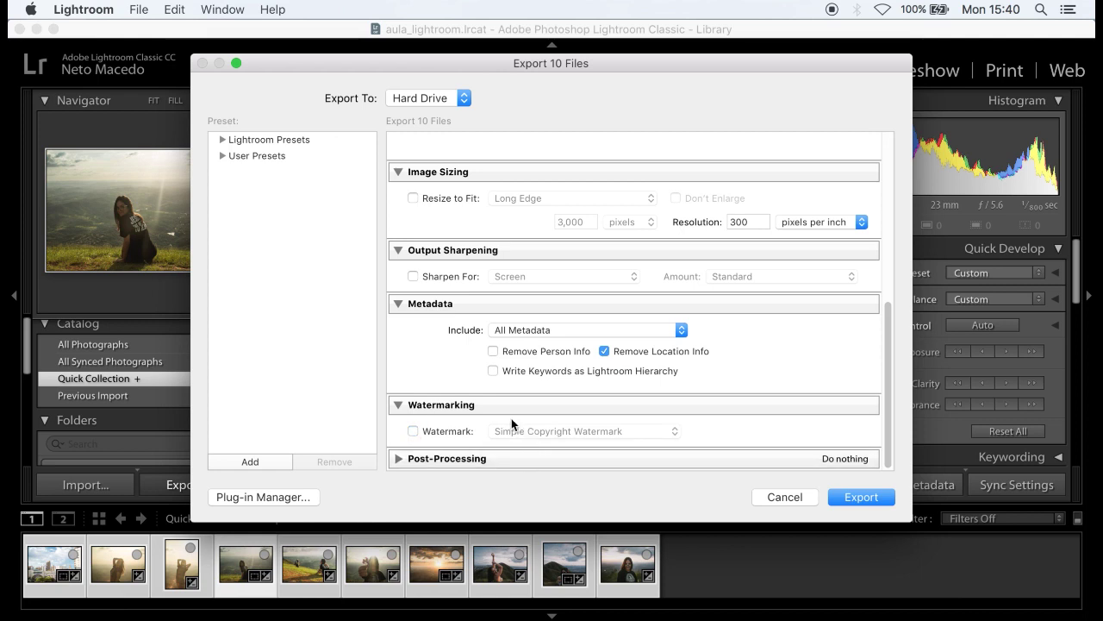
- Start exporting the 10 files and deselect the photos in the grid
left_click(862, 496)
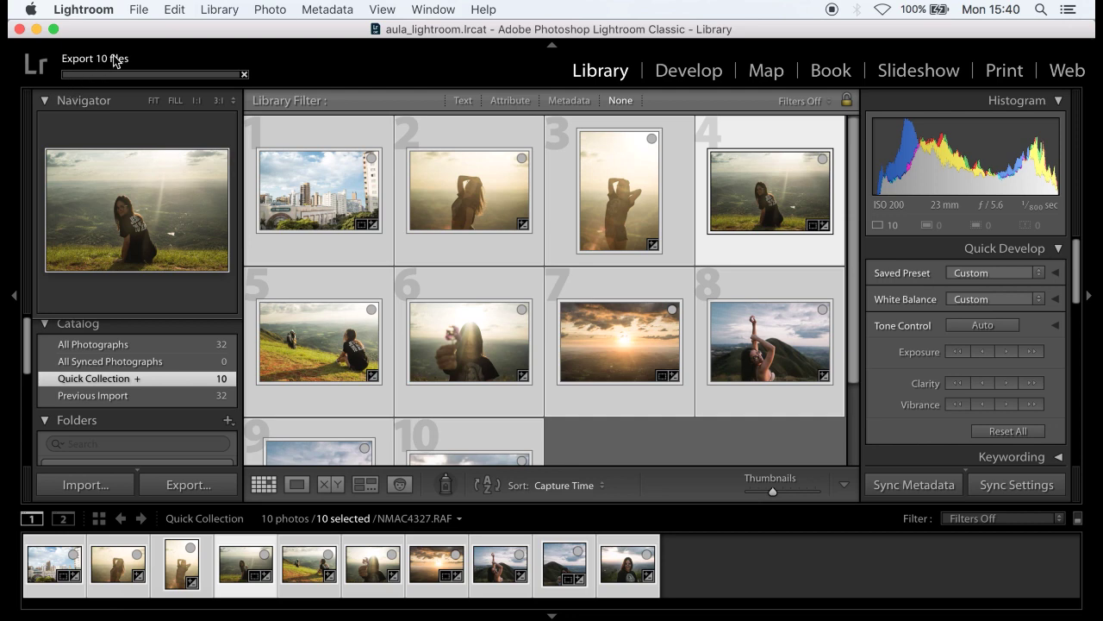
mouse_move(606, 270)
left_click(631, 436)
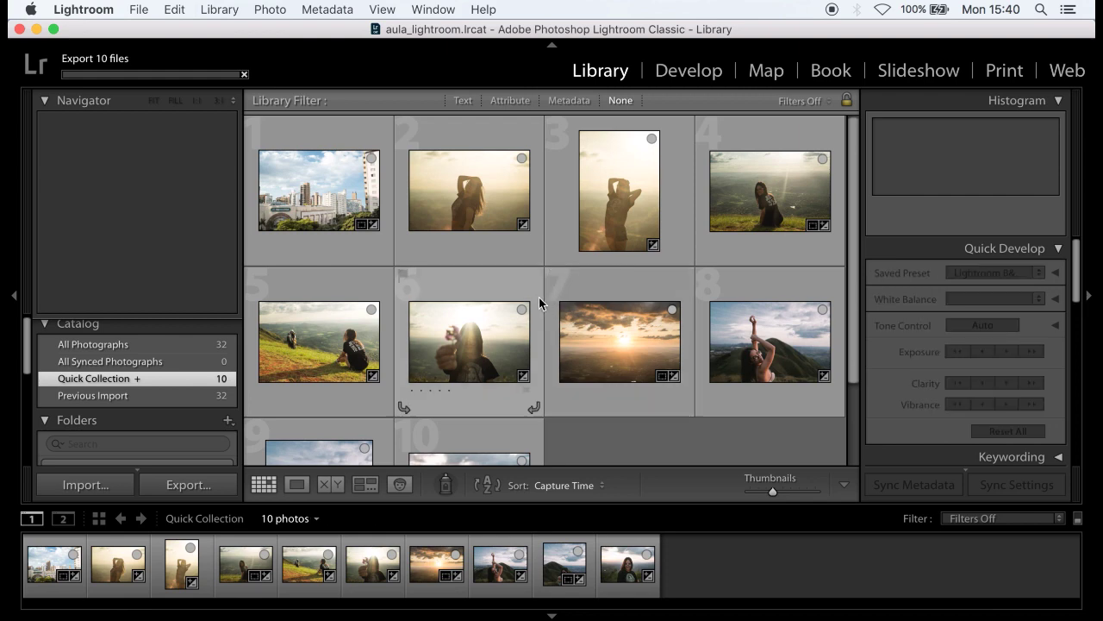
mouse_move(530, 290)
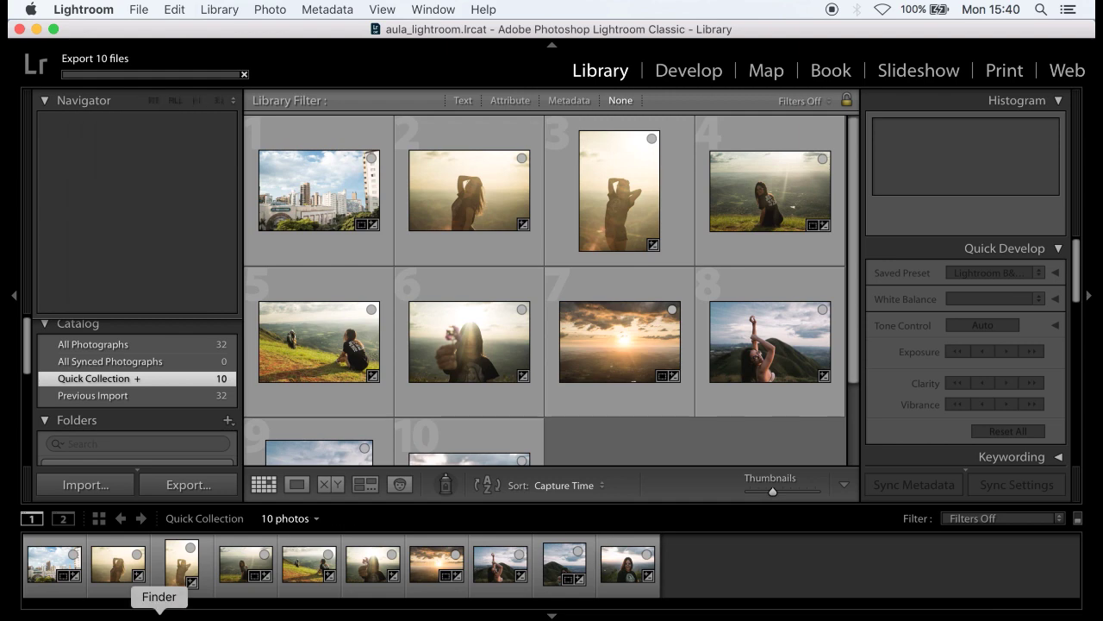
- Open Fotografias finais in Finder, preview aula_lightroom-1.jpg and -2.jpg, then return to Lightroom
left_click(165, 608)
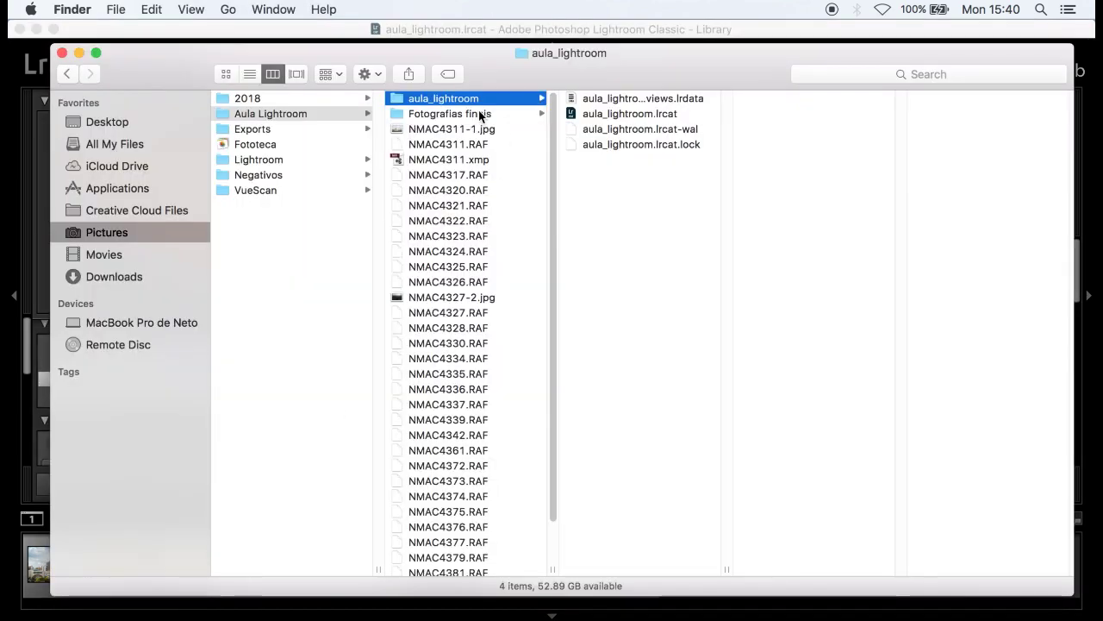
left_click(481, 115)
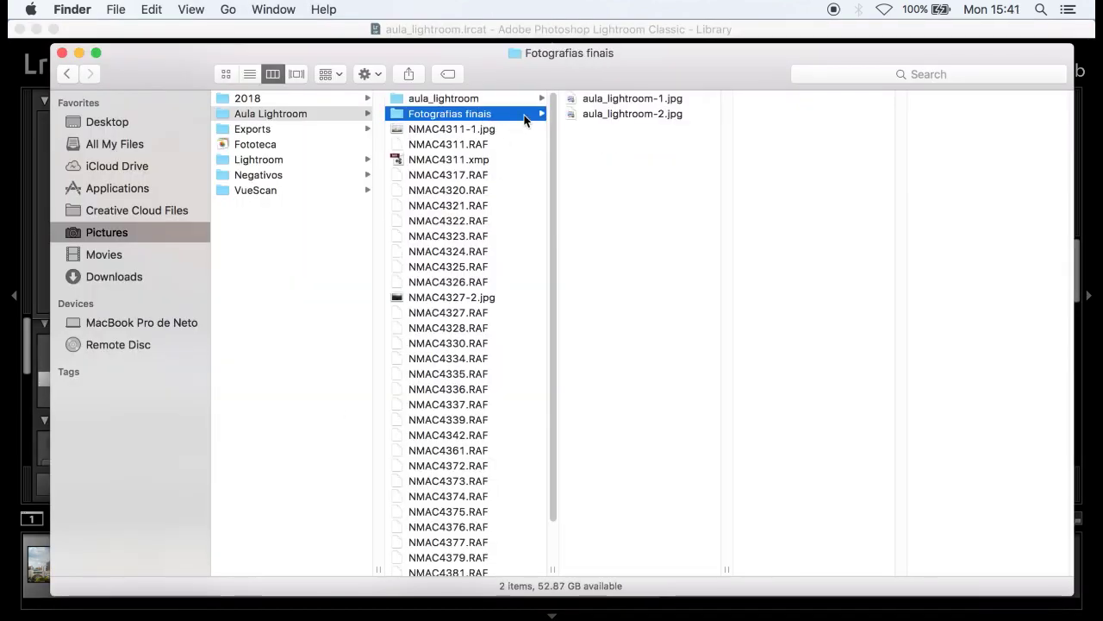
left_click(682, 99)
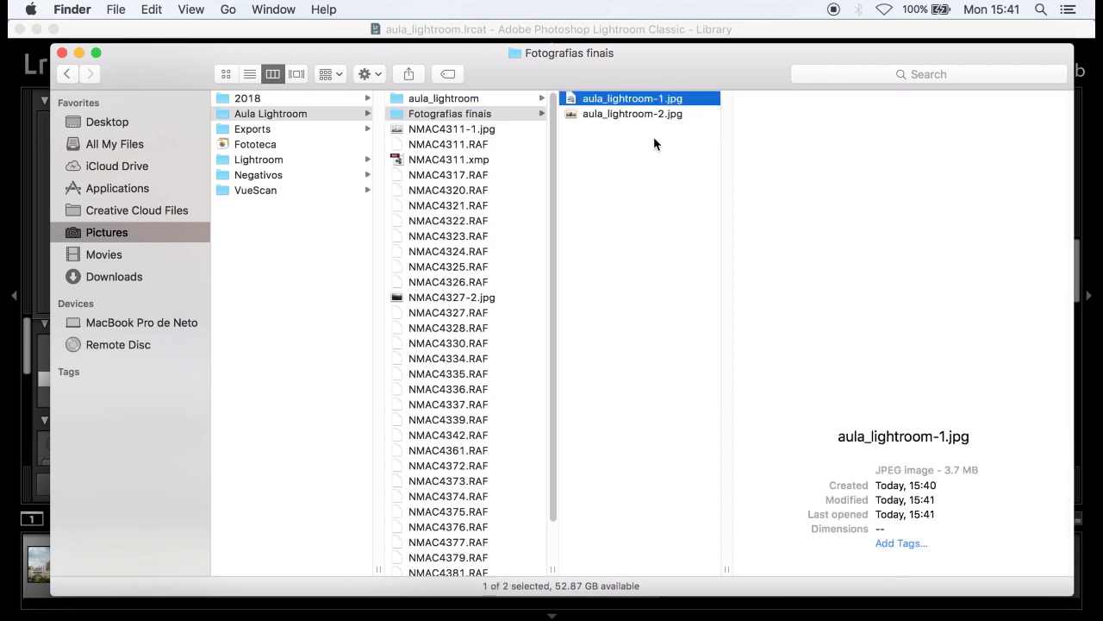
left_click(669, 115)
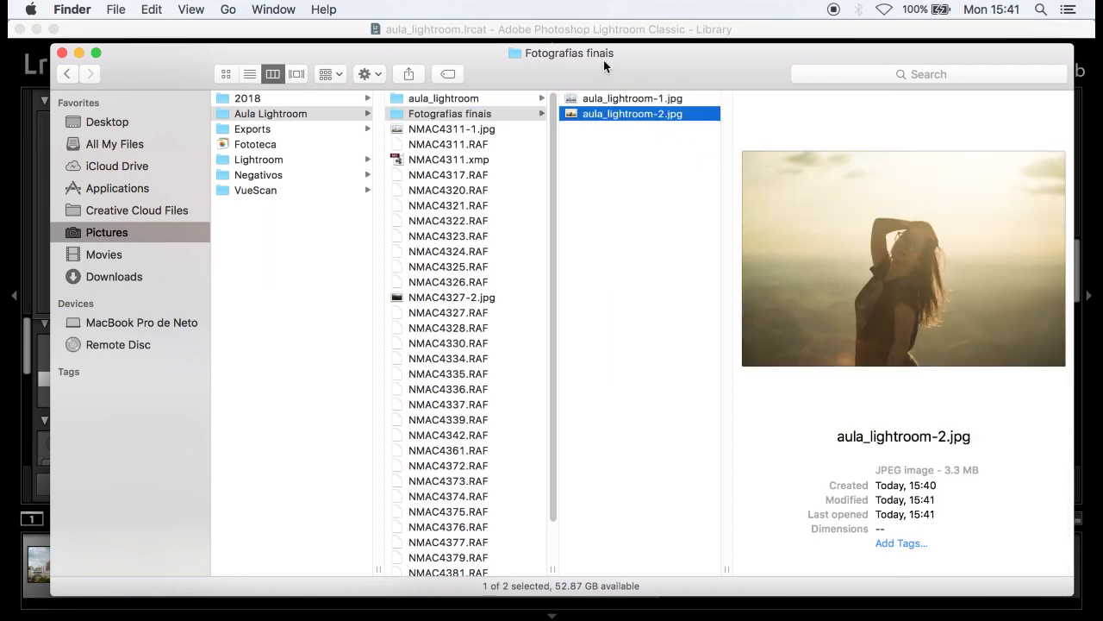
left_click(524, 27)
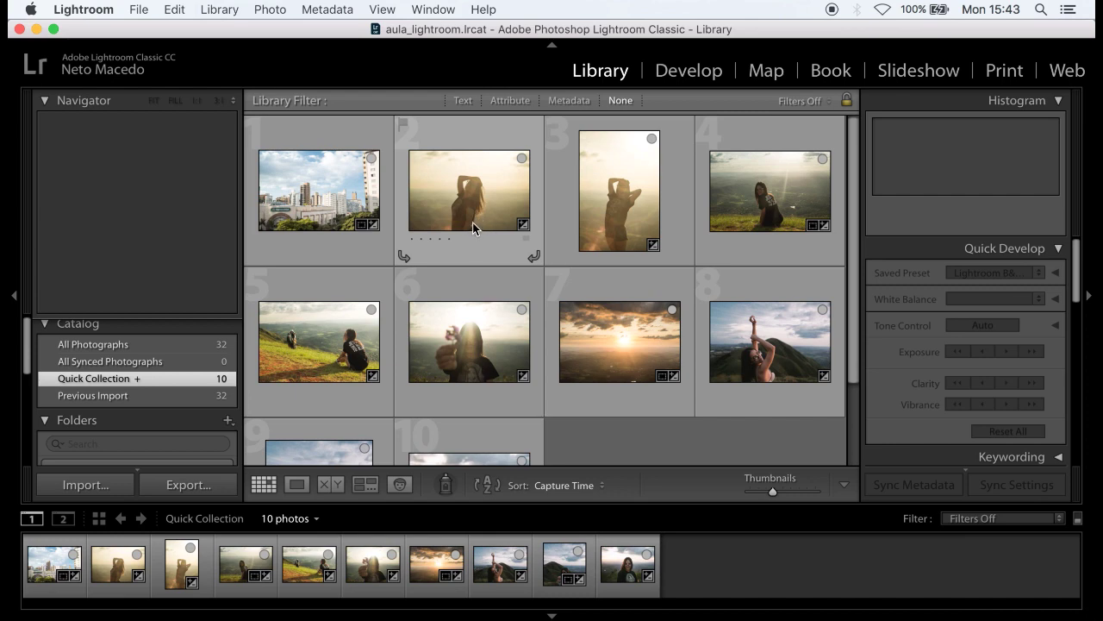
- Select grid photos 2 and 3, then reopen Fotografias finais in Finder showing ten JPEGs
left_click(487, 200)
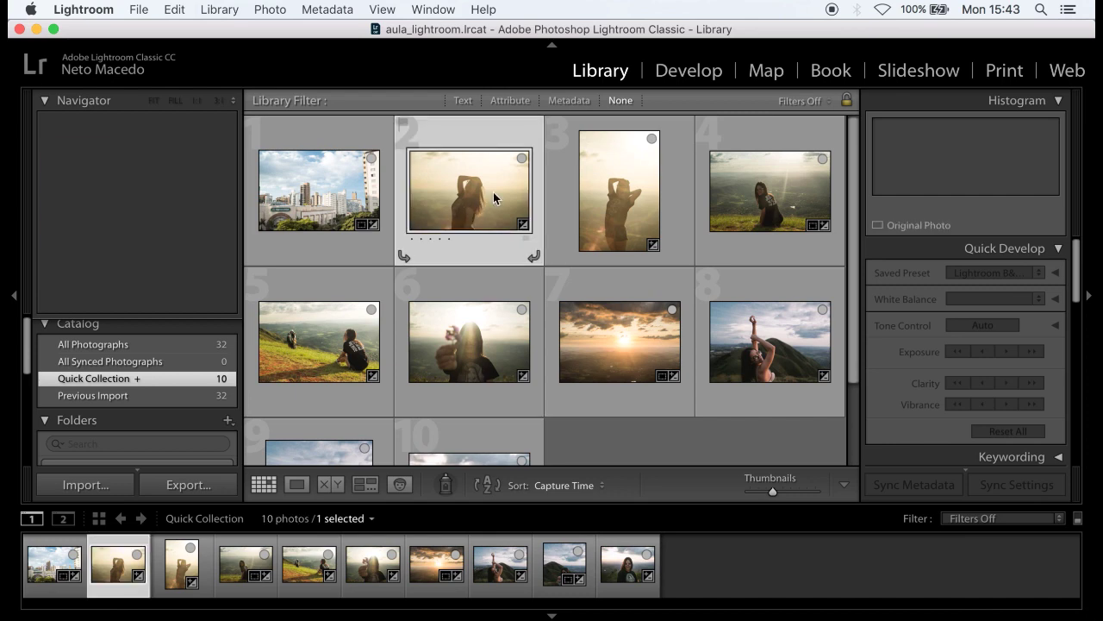
left_click(634, 186)
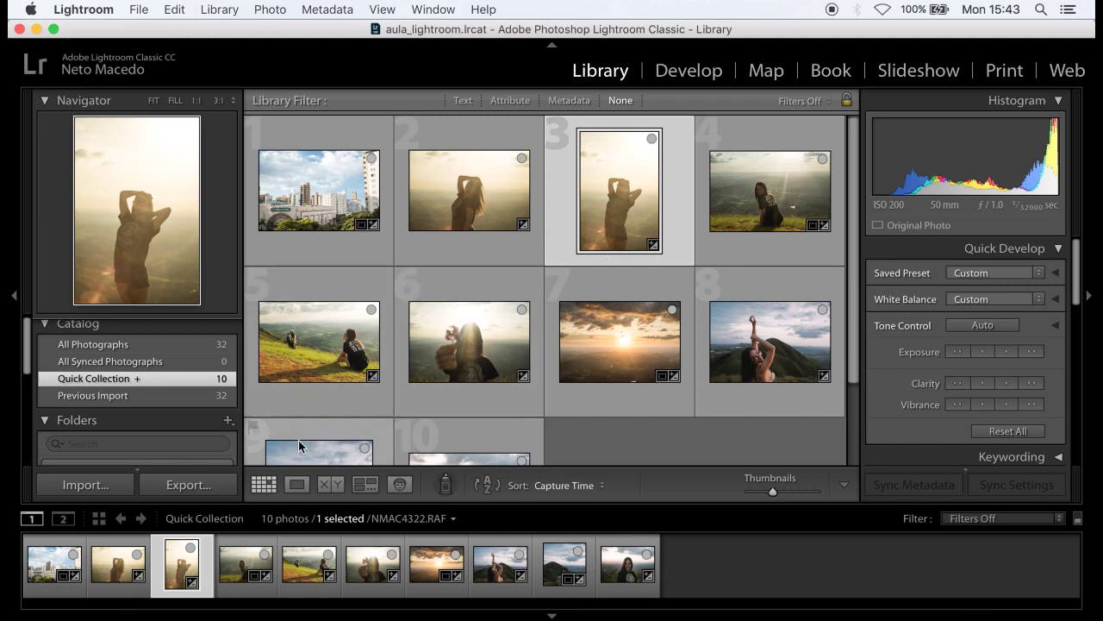
left_click(160, 611)
left_click(648, 284)
left_click(474, 114)
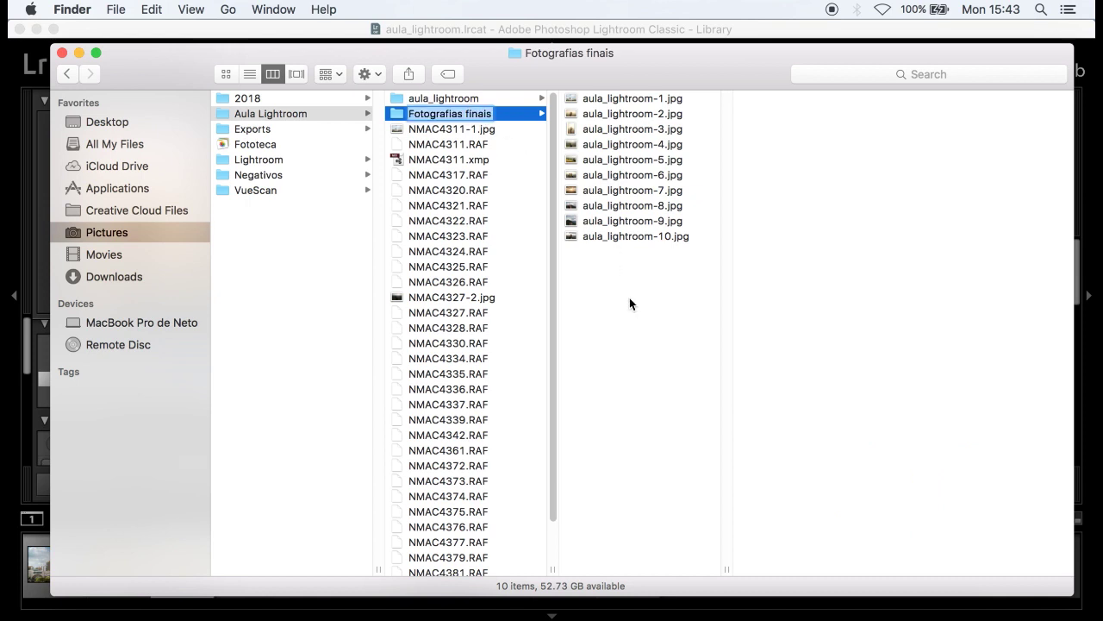
- Select all ten exported JPEGs in Fotografias finais
left_click(642, 236)
left_click(638, 97, "shift")
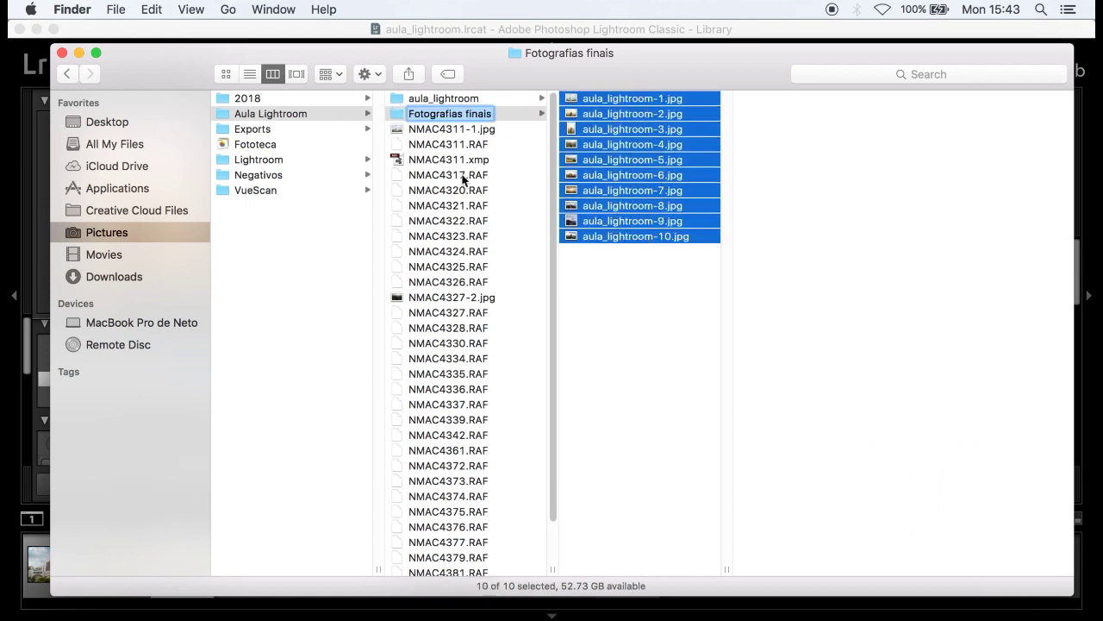
key("BackSpace")
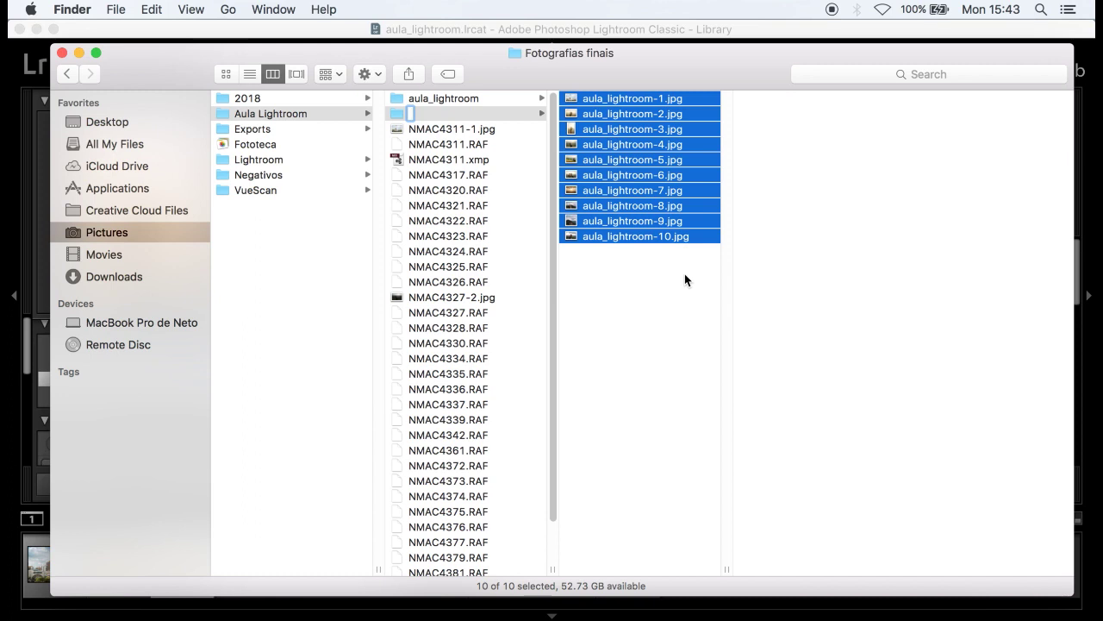
left_click(629, 275)
left_click(637, 190)
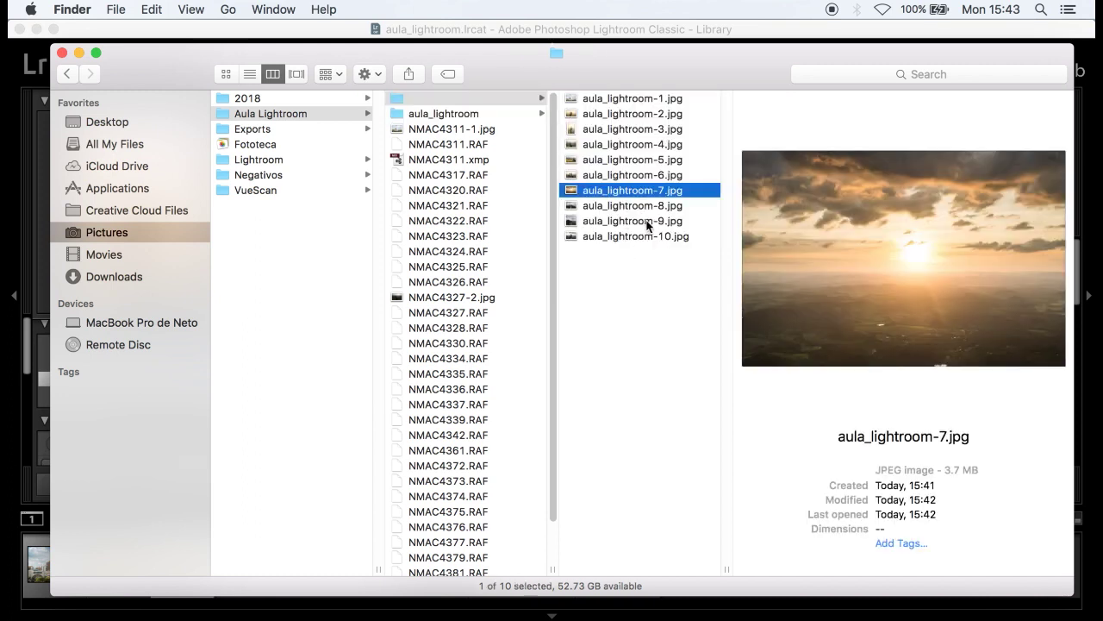
key("super+a")
- Quick Look through aula_lightroom-1 to -10, then return to Lightroom's Library
key("space")
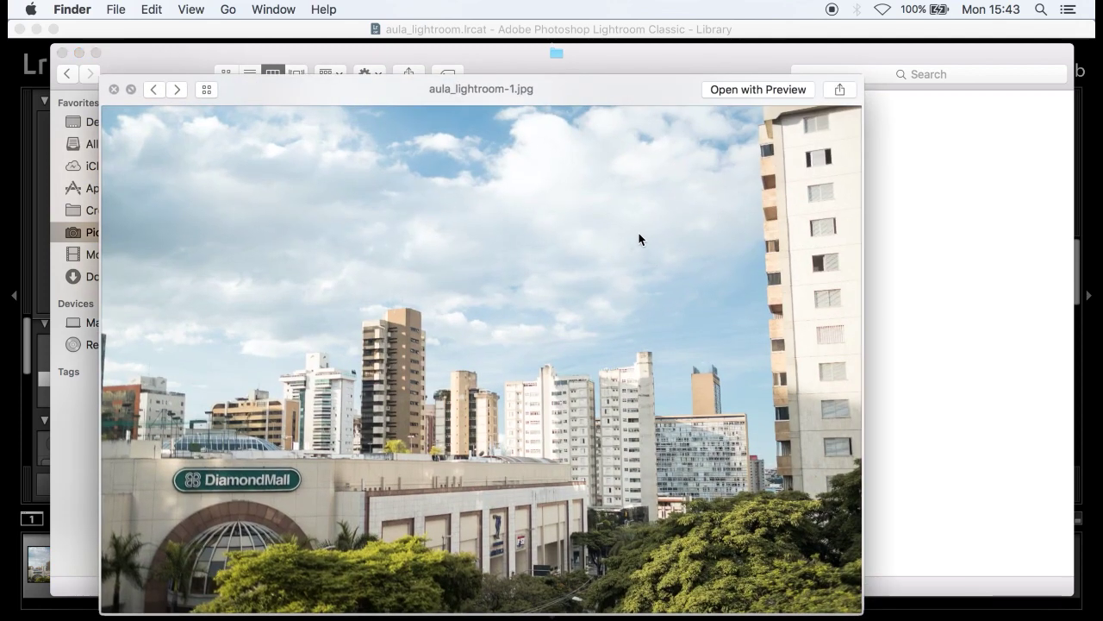
key("Right")
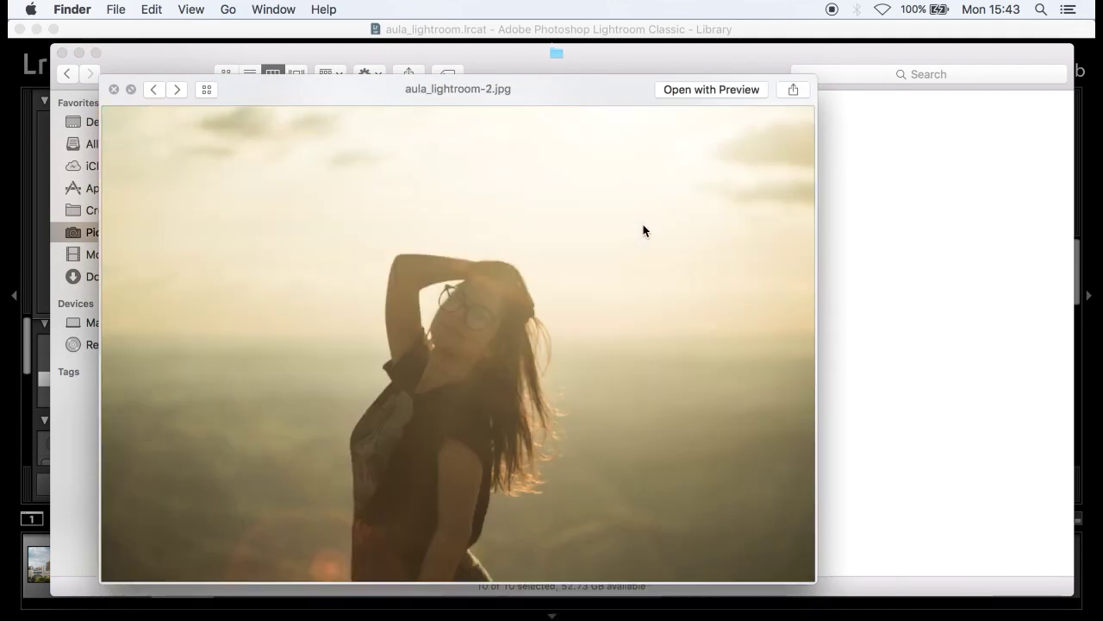
key("Right")
key("Right")
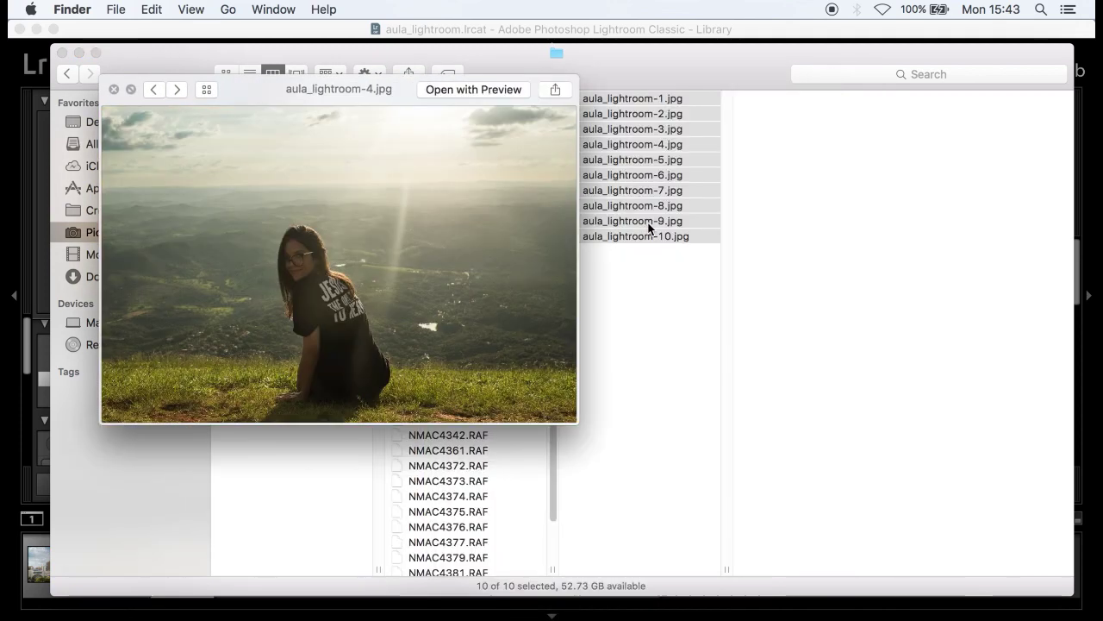
key("Right")
key("Right")
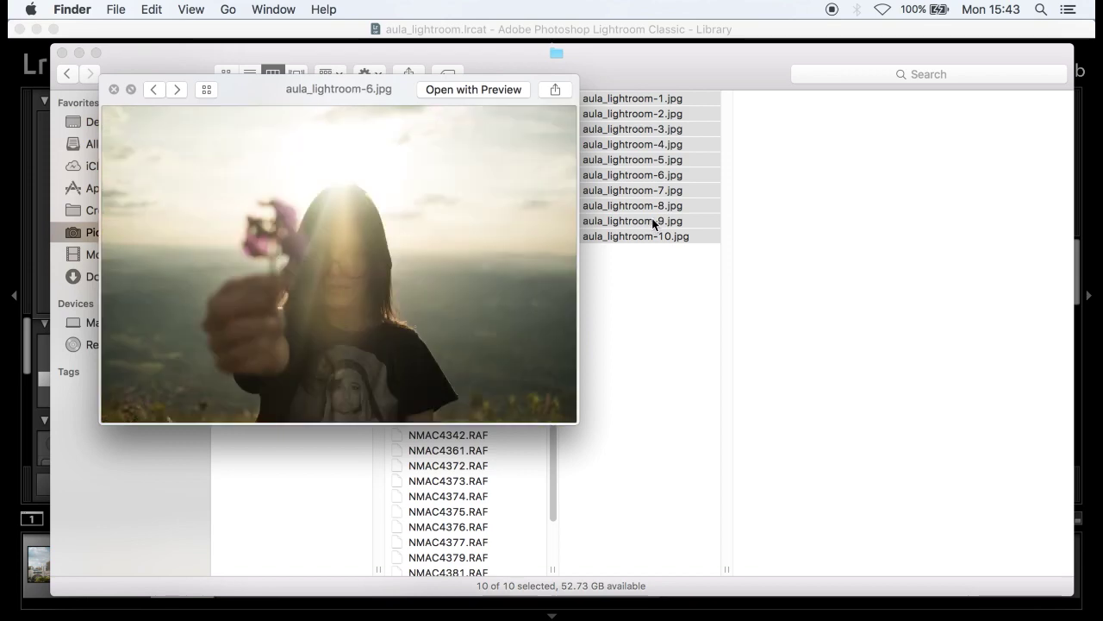
key("Right")
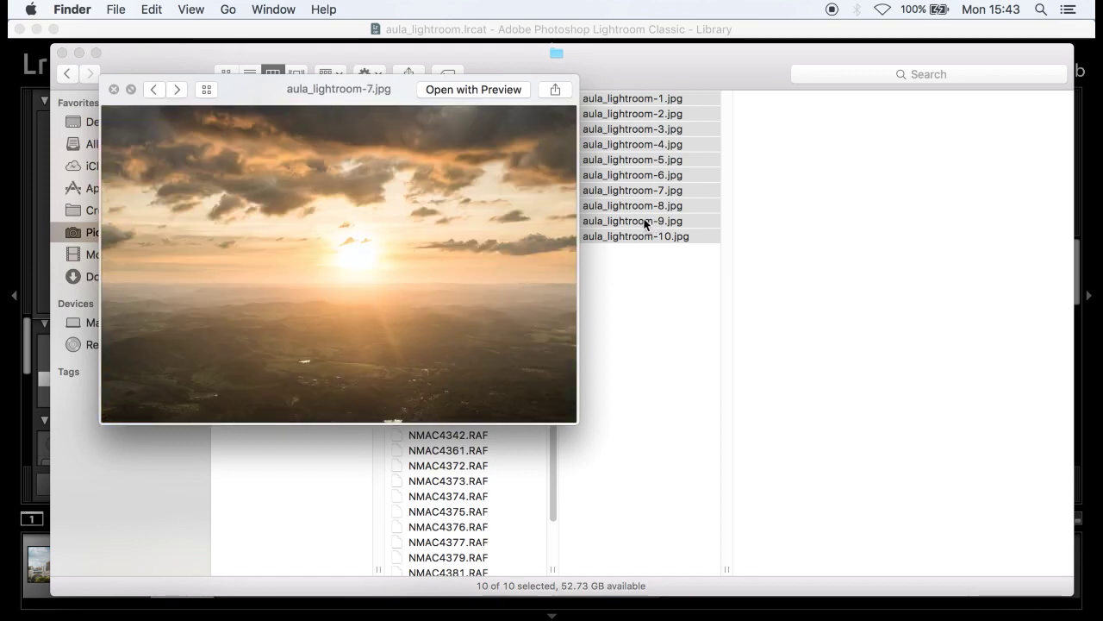
key("Right")
key("Right")
key("Right")
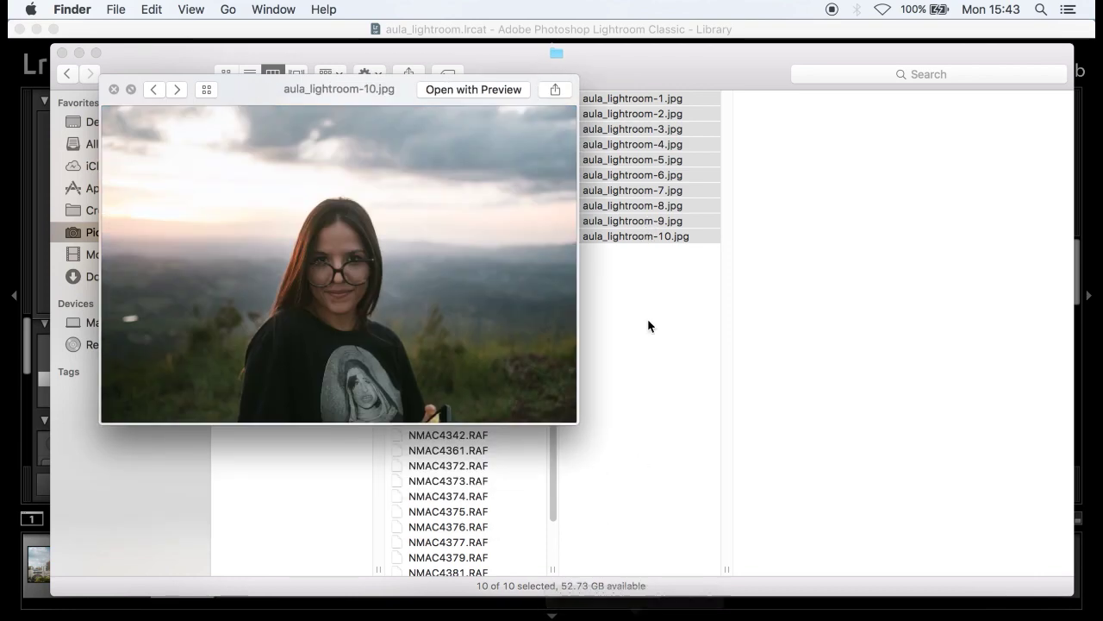
left_click(629, 584)
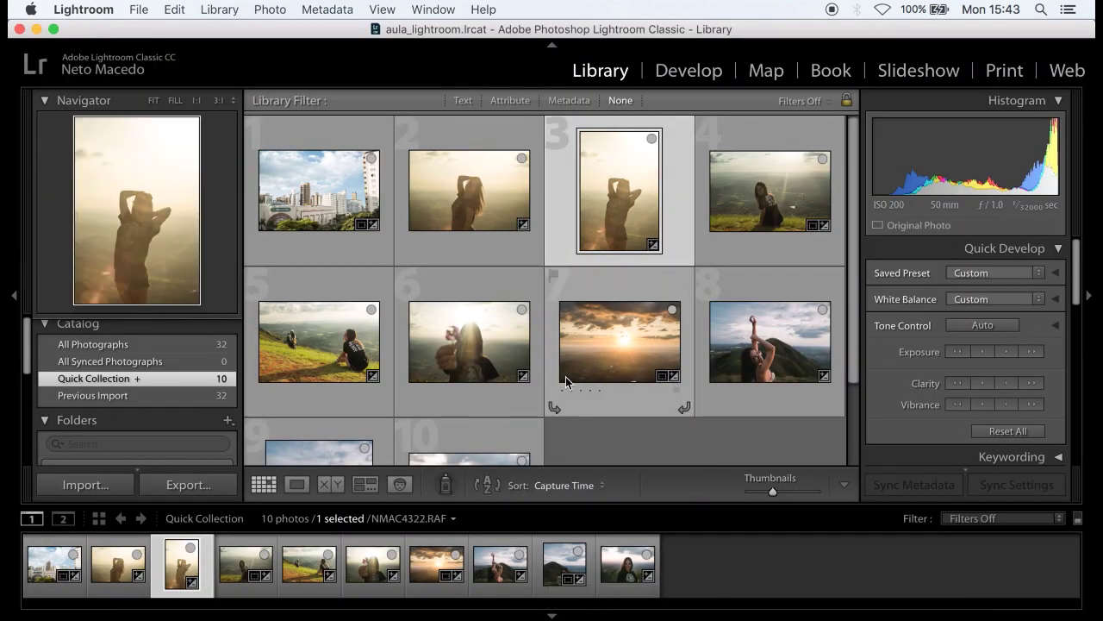